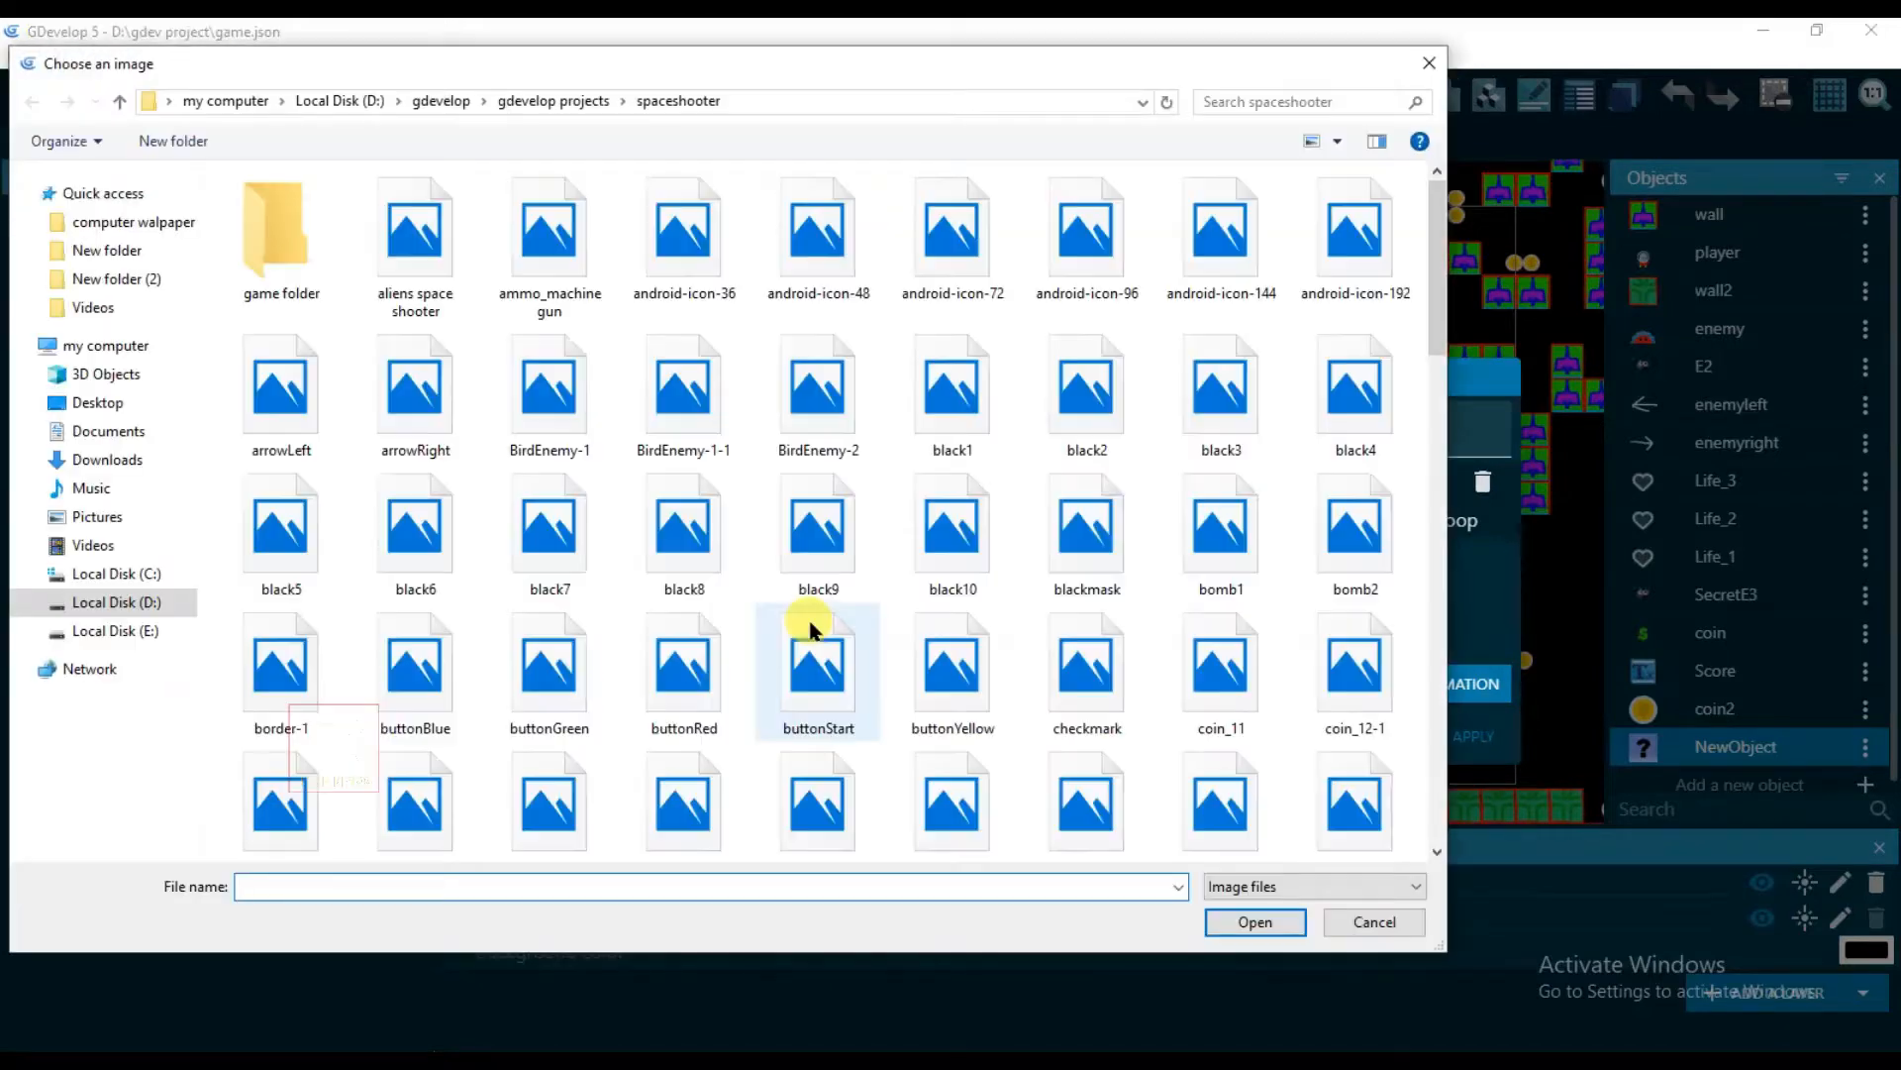
# Add the arrowLeft image to the Left object's animation and copy it into the project folder
pyautogui.click(278, 406)
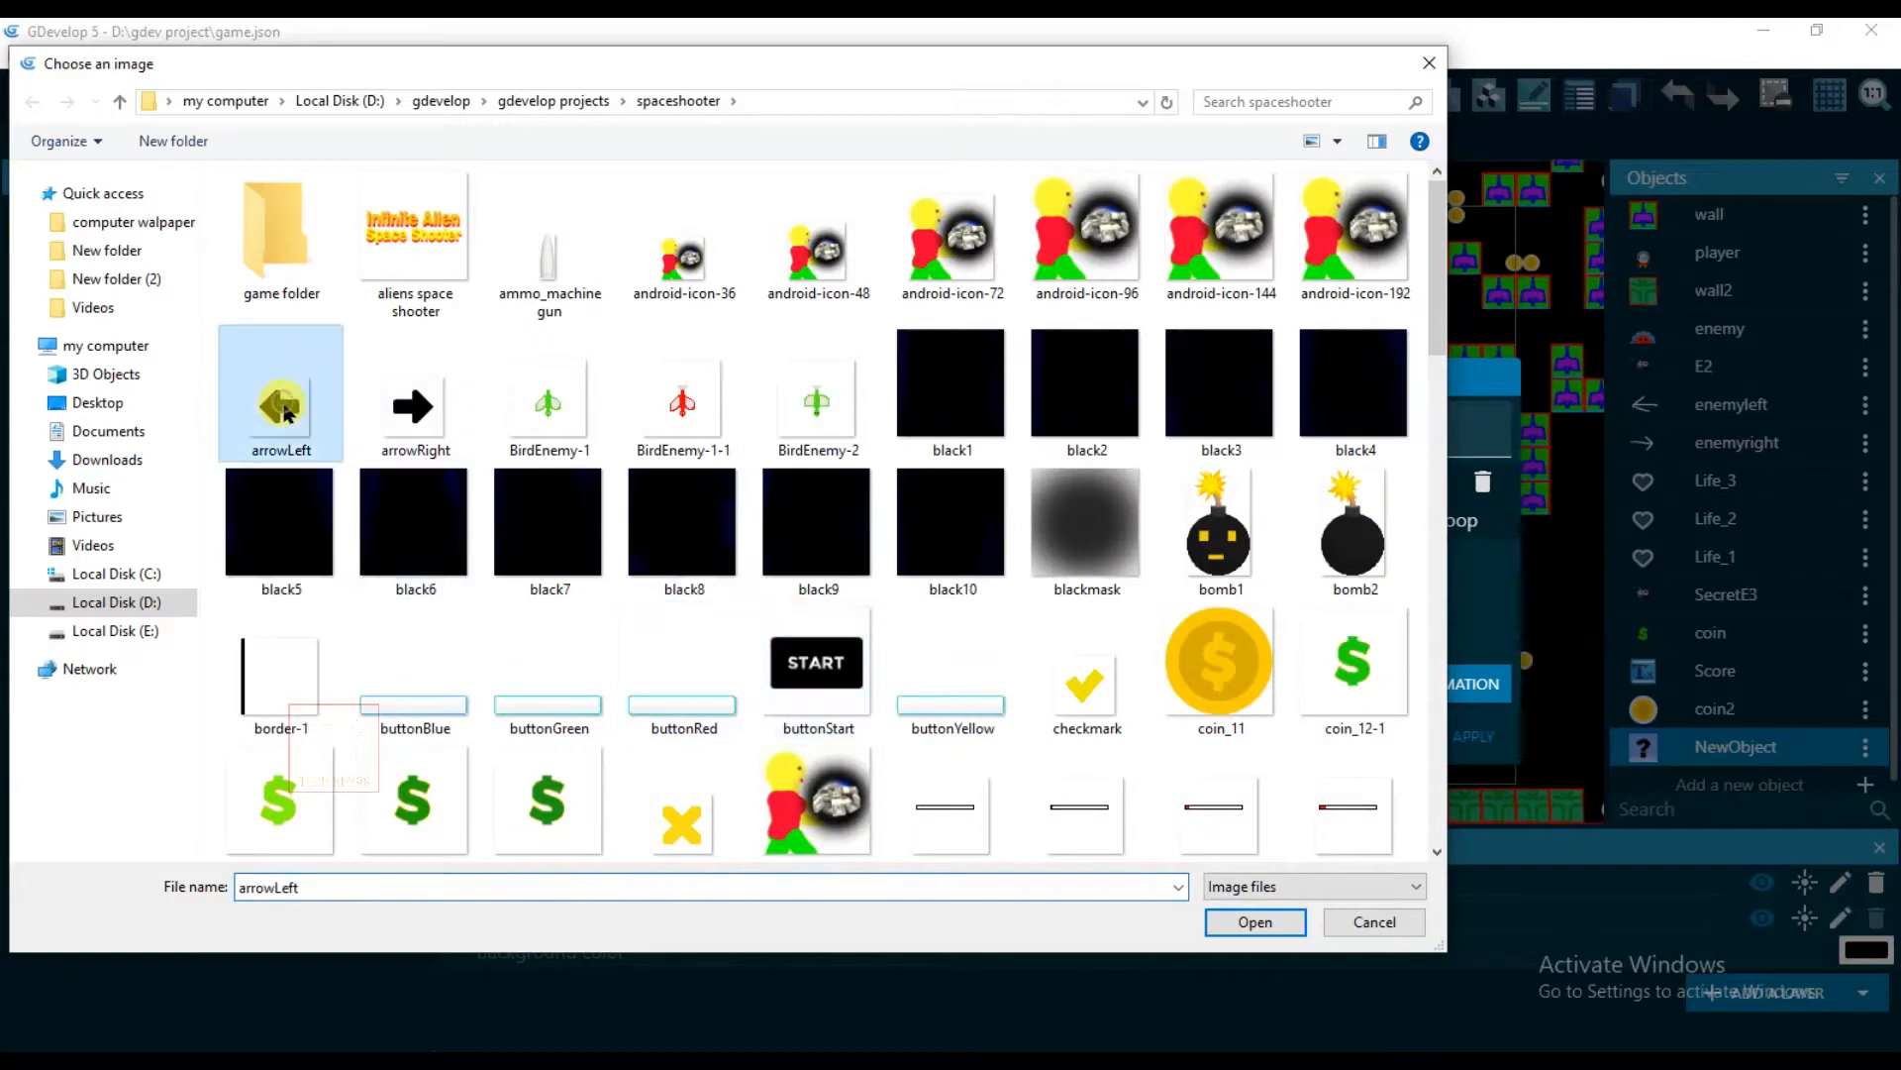
pyautogui.click(1253, 923)
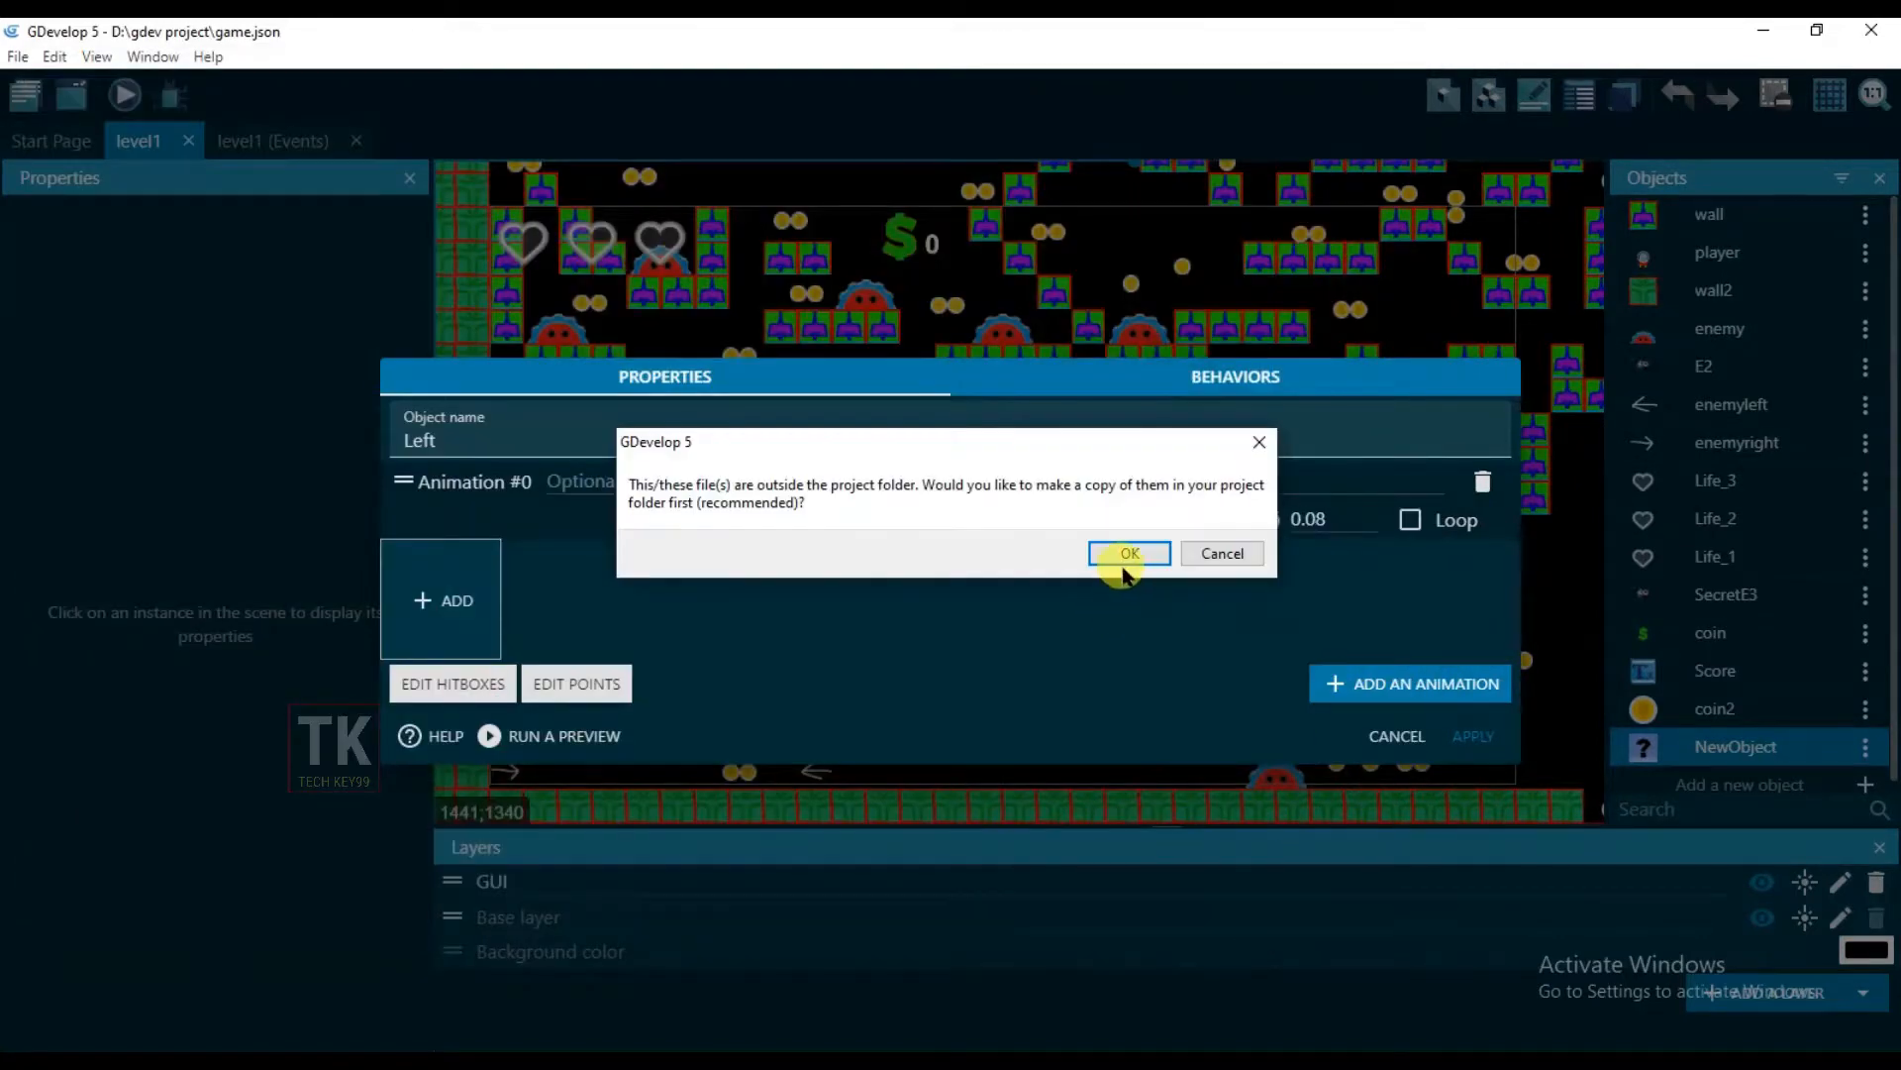
pyautogui.click(1116, 552)
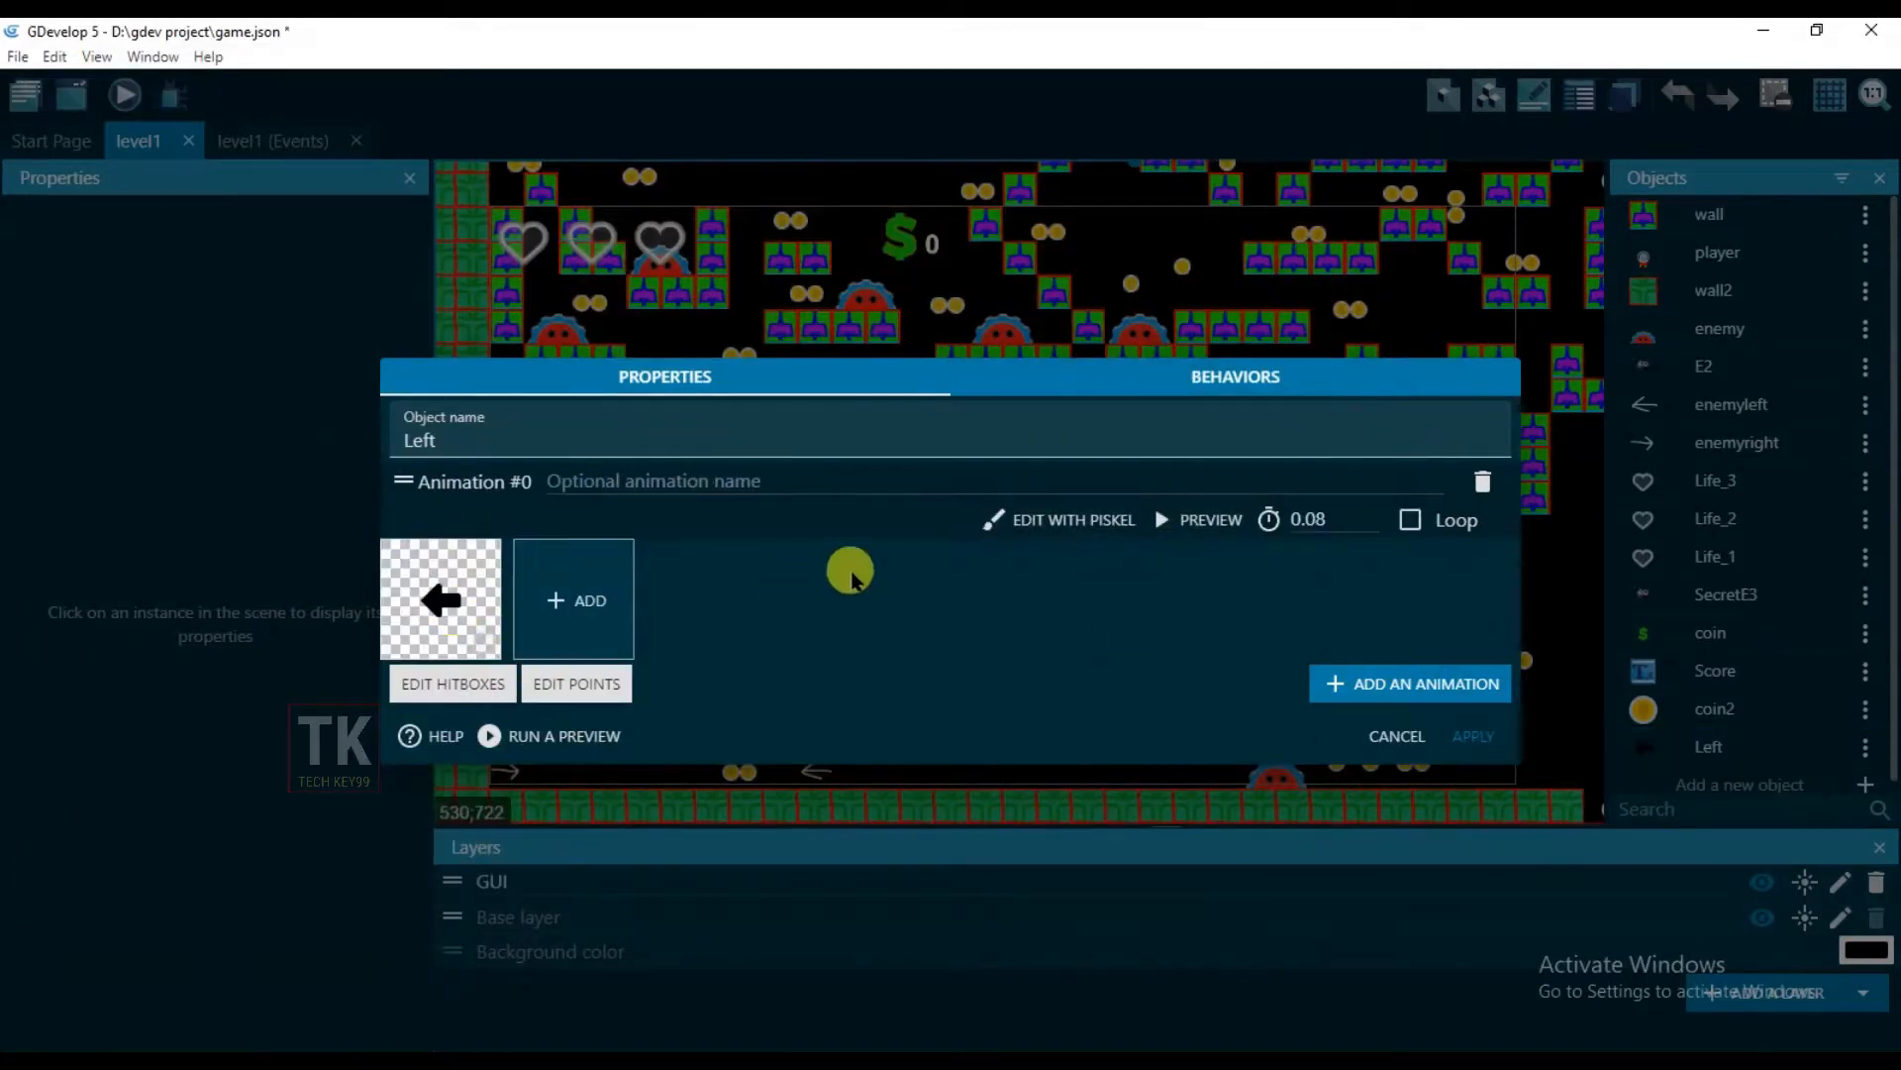
# Recolour the left arrow image solid orange in Piskel, save it, and apply the Left object's changes
pyautogui.click(1007, 533)
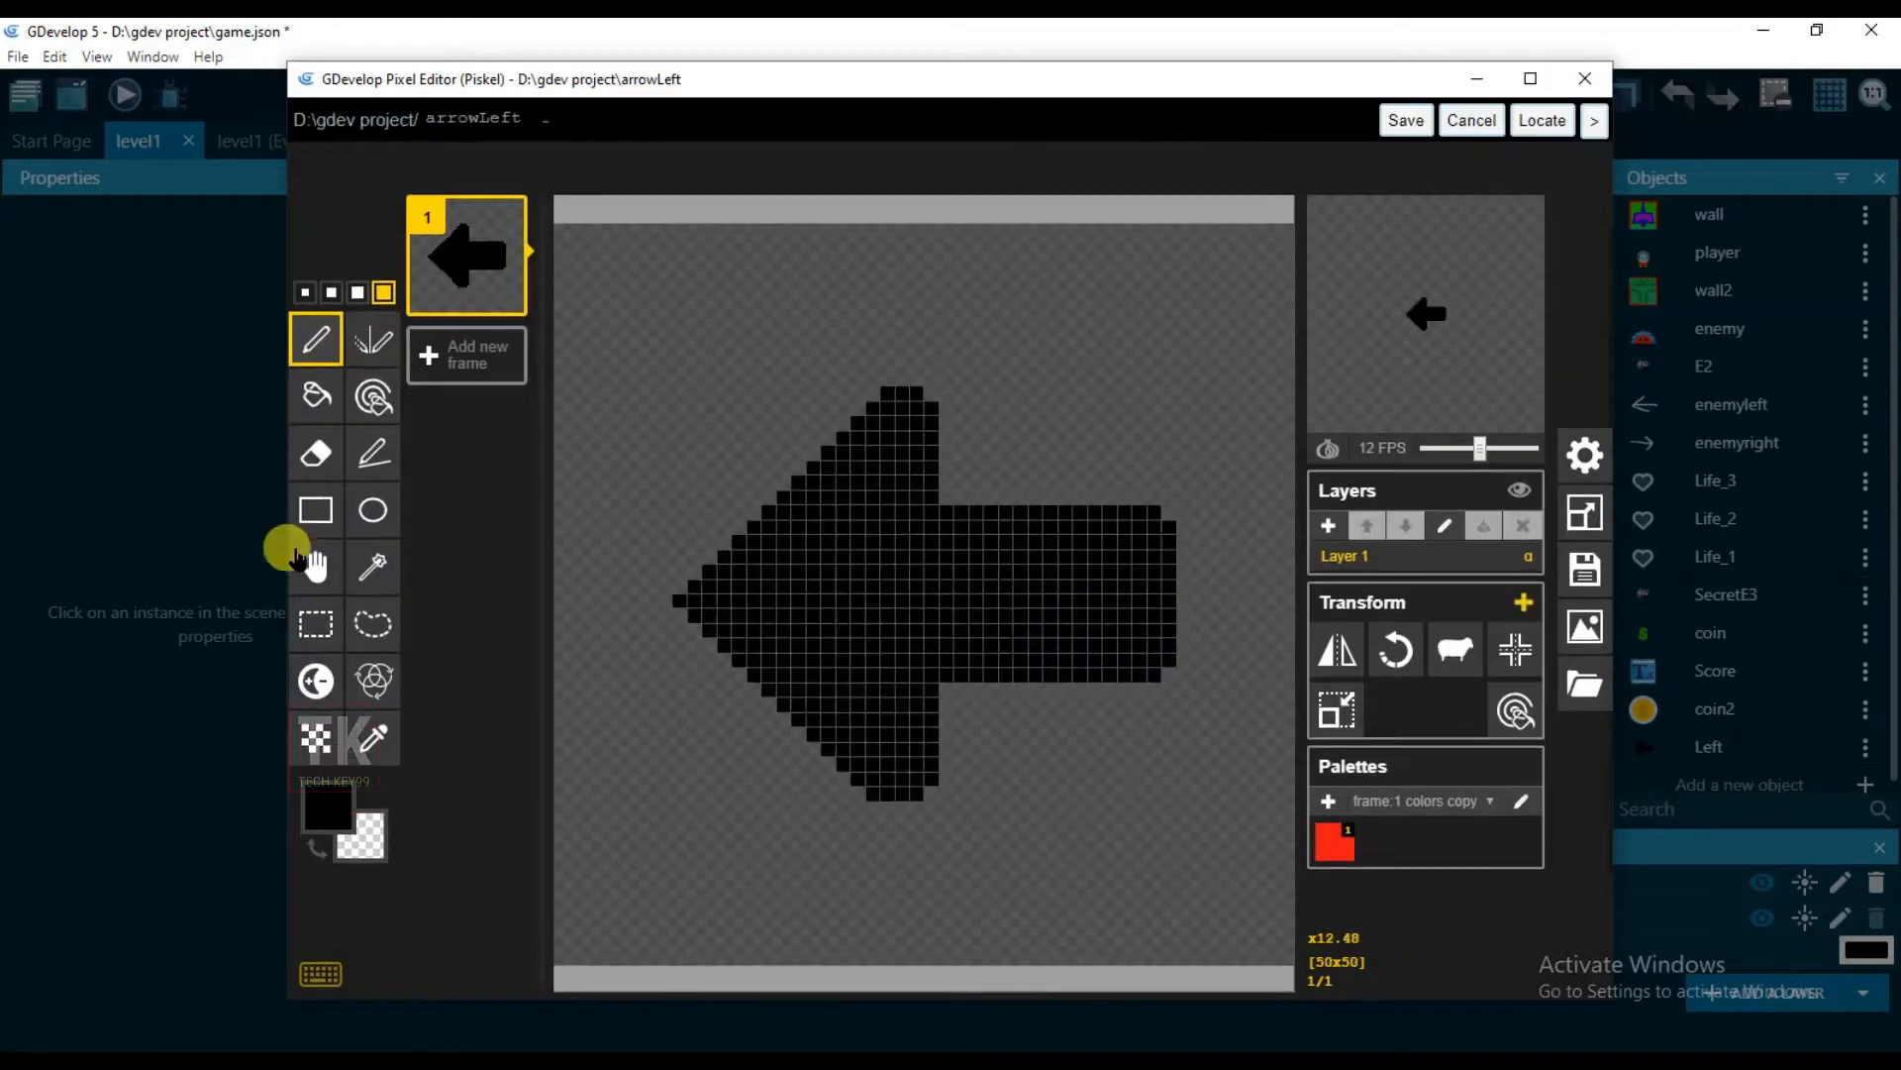
pyautogui.click(313, 394)
pyautogui.click(330, 807)
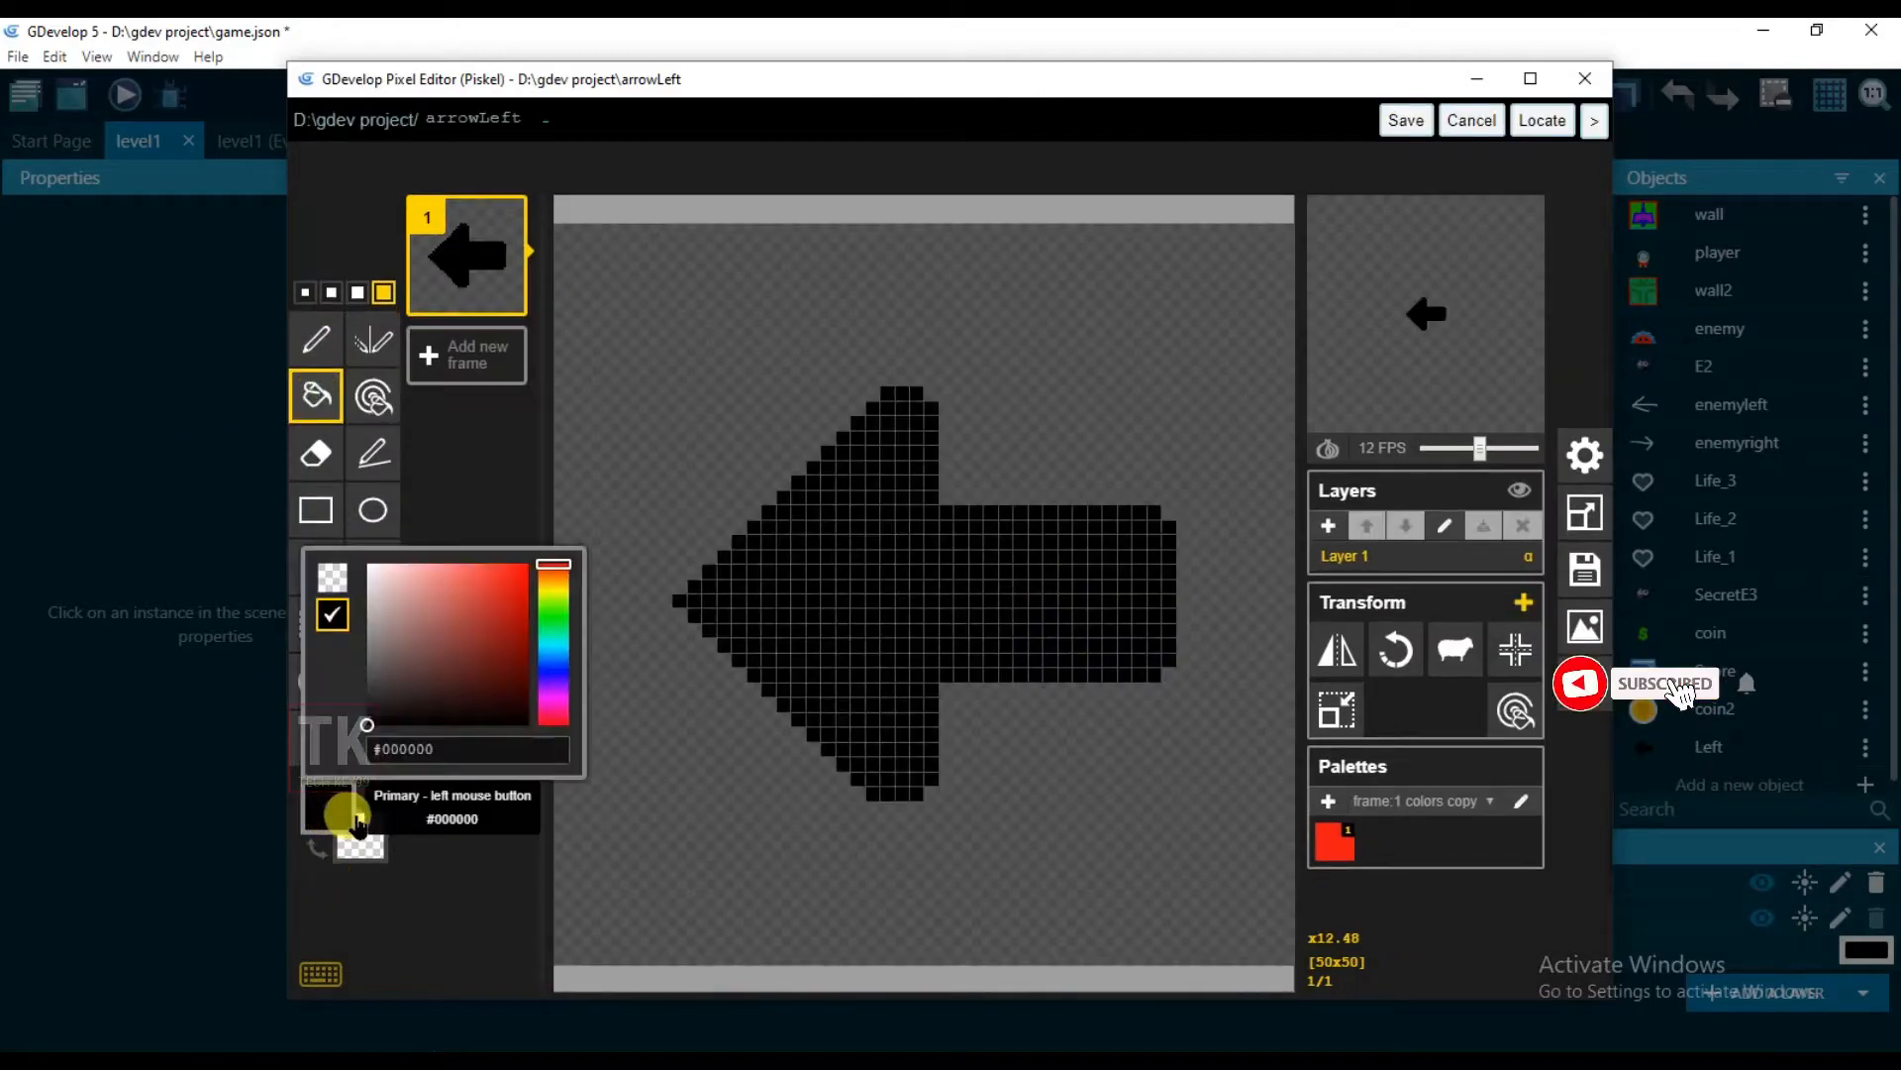
pyautogui.click(557, 597)
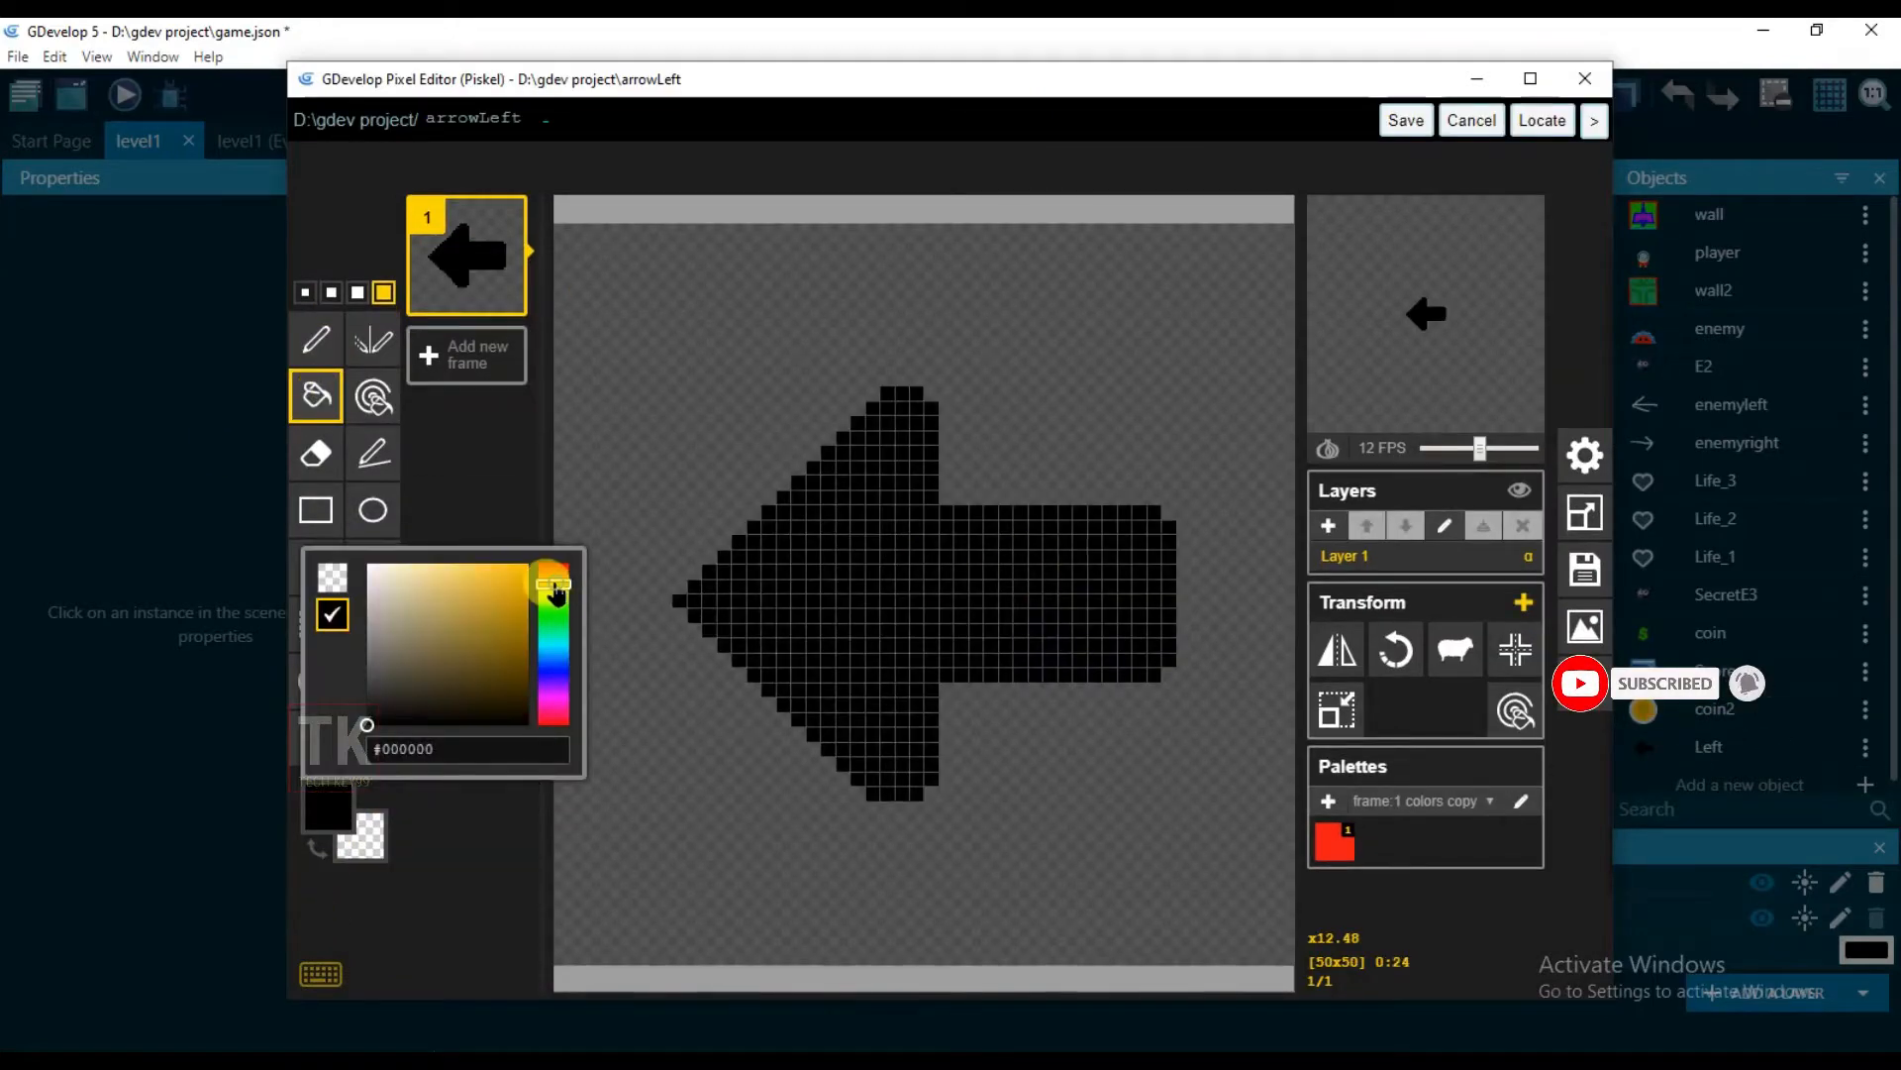
pyautogui.click(511, 567)
pyautogui.click(479, 472)
pyautogui.click(808, 587)
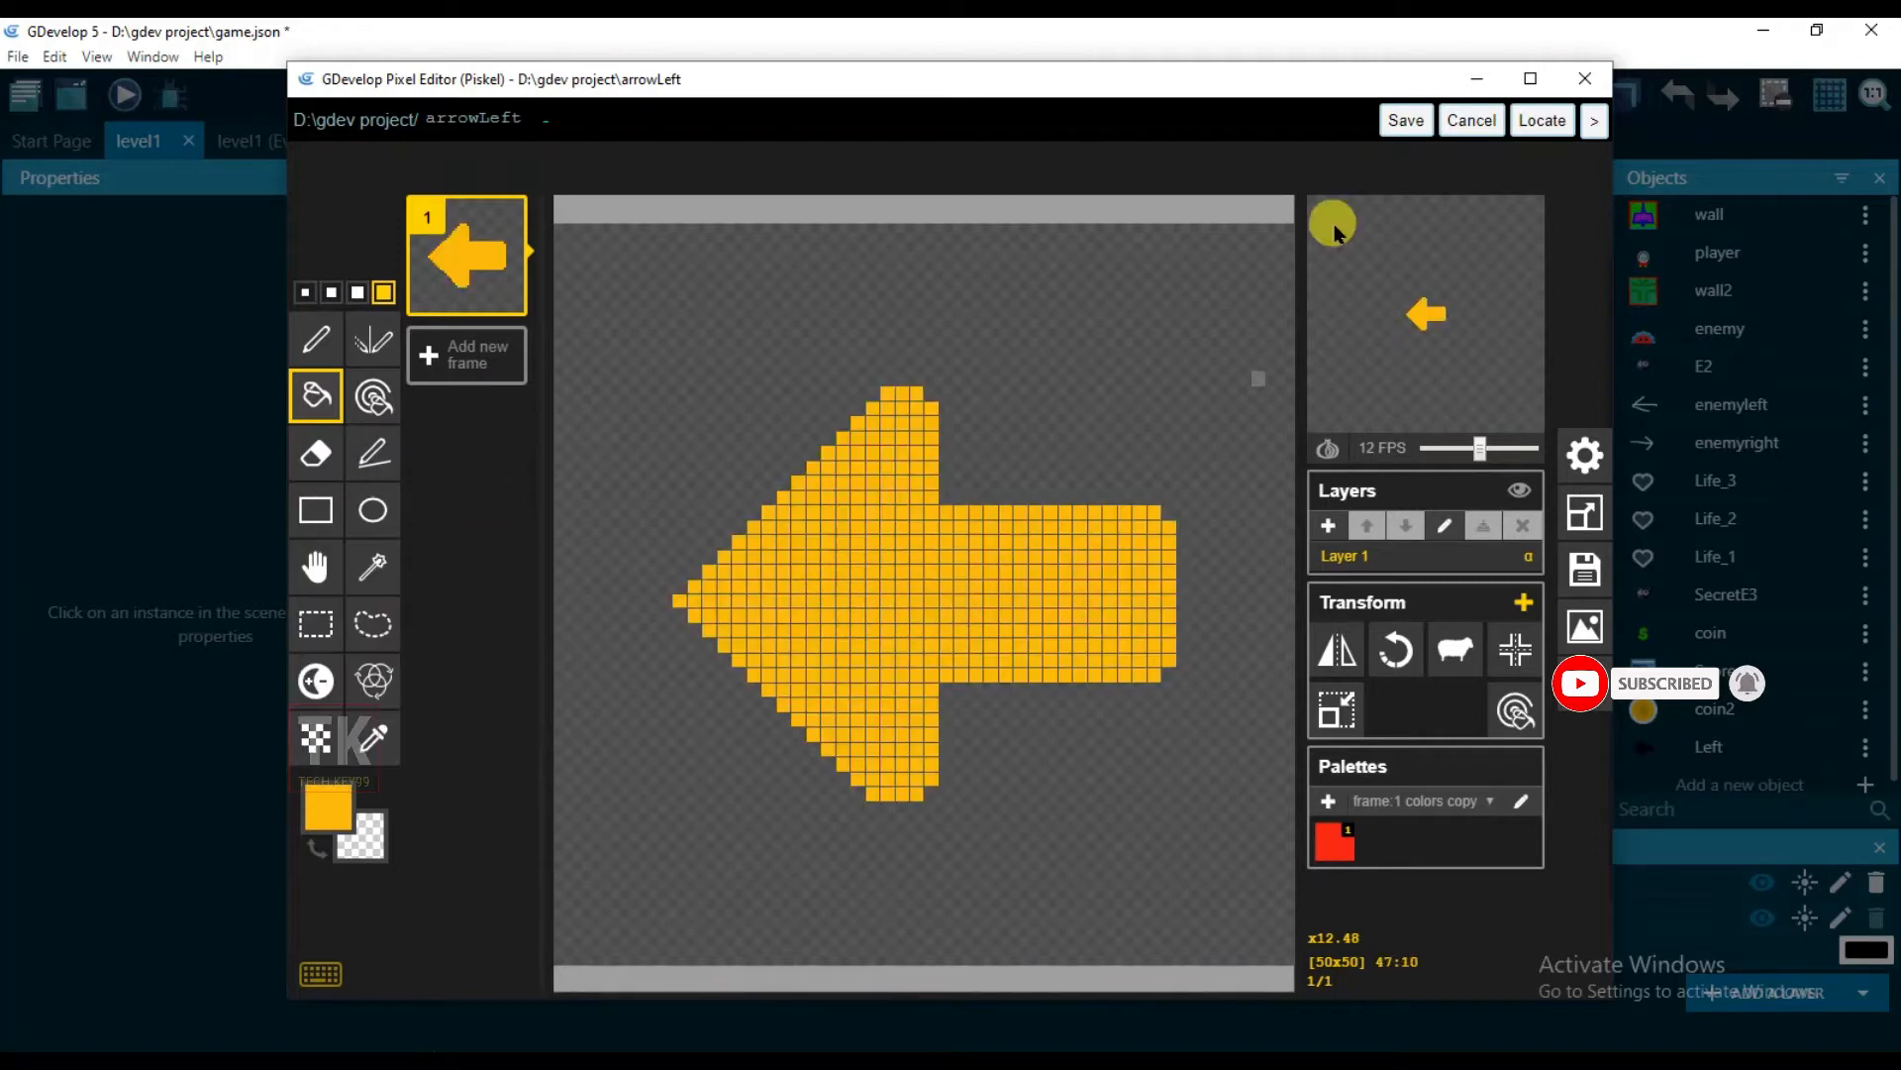
pyautogui.click(1407, 123)
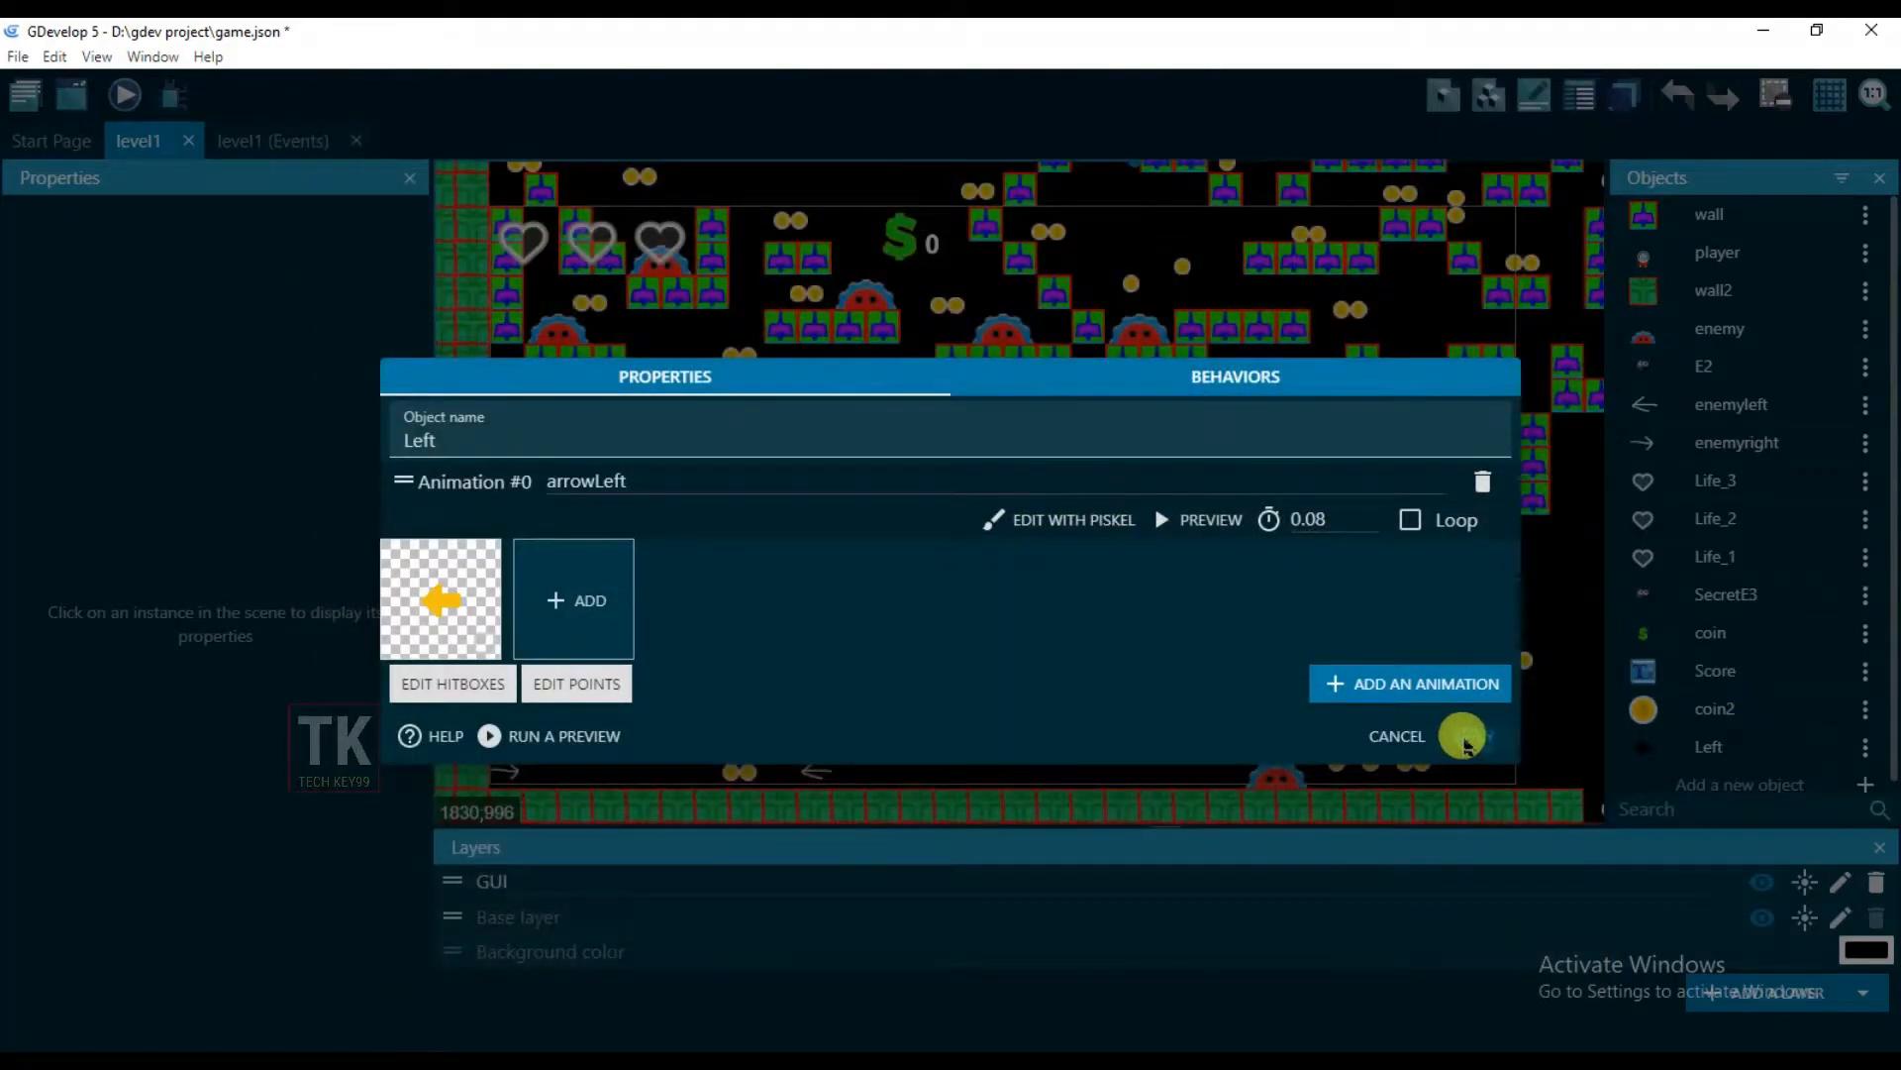
pyautogui.click(1466, 738)
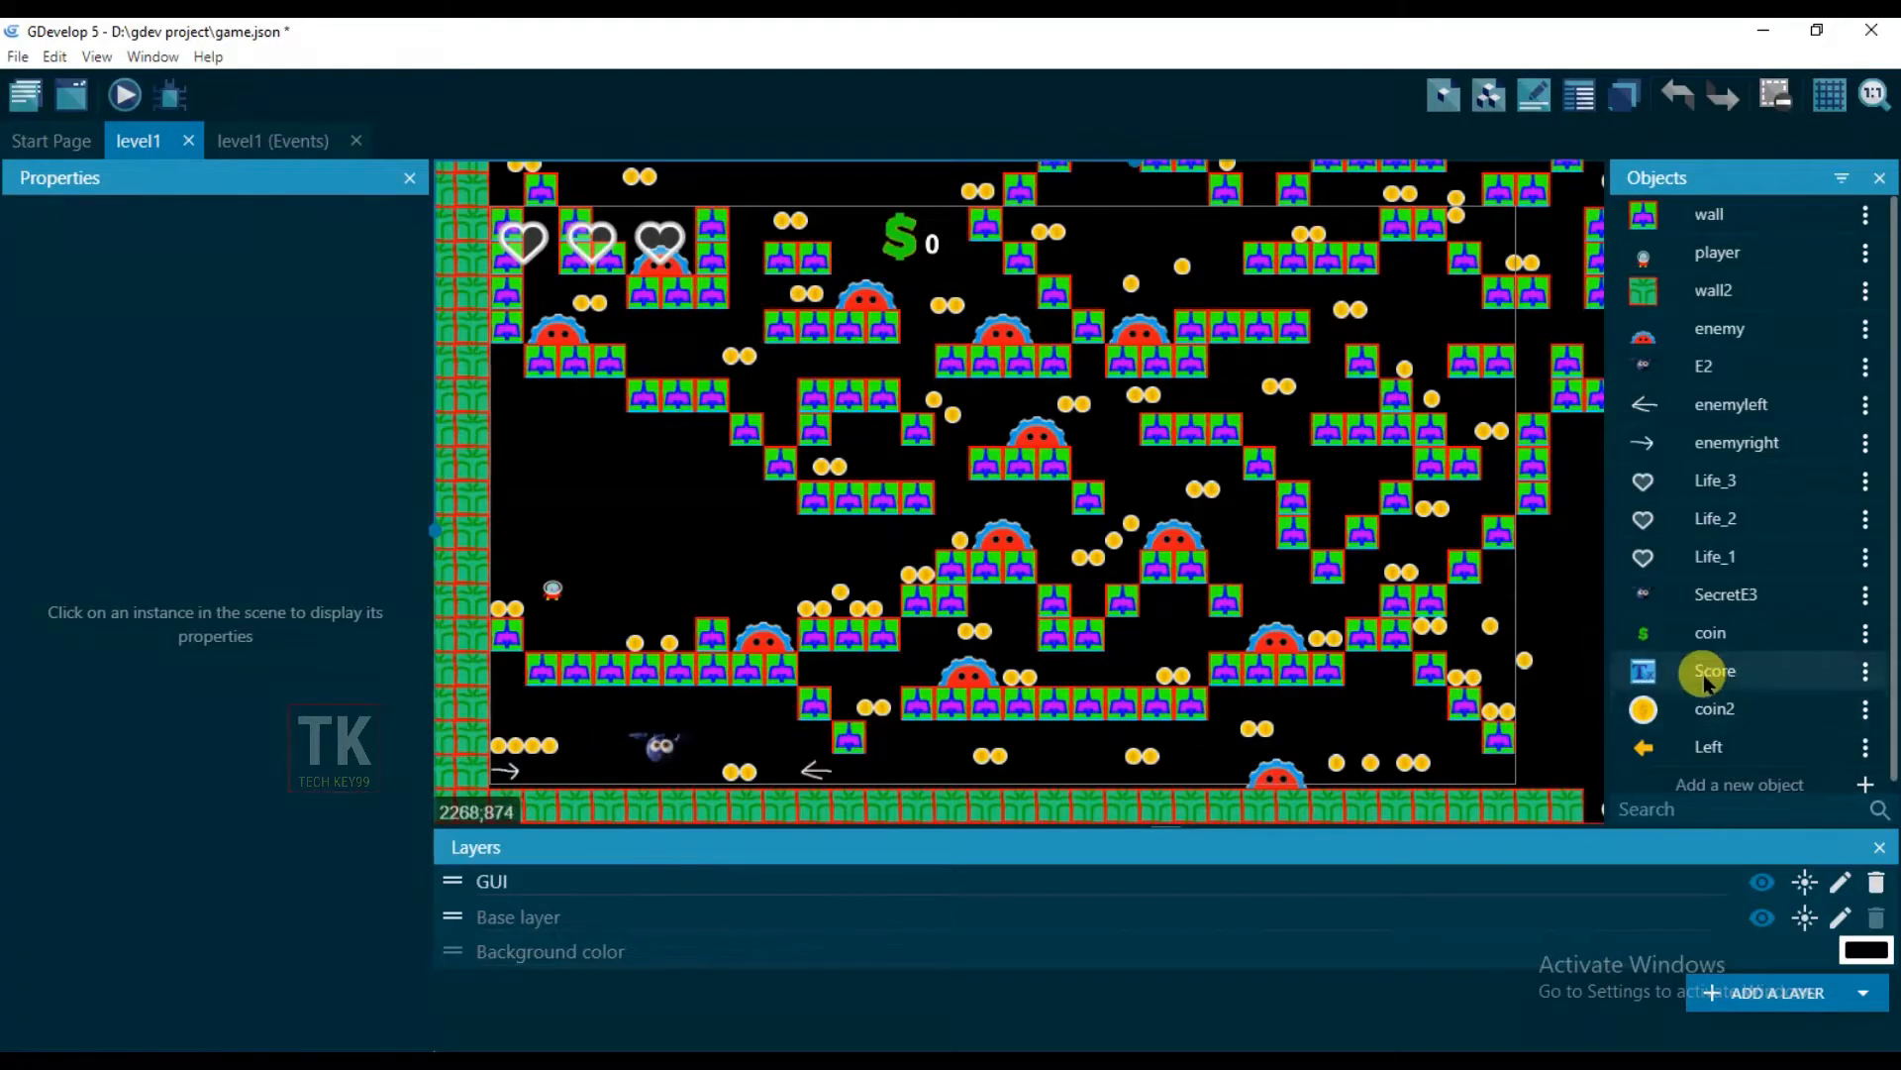
# Place the Left arrow in the level's lower-left corner at about X 2, Y 889, enlarged to about 312 by 183
pyautogui.moveTo(1708, 747); pyautogui.dragTo(670, 804)
pyautogui.click(573, 740)
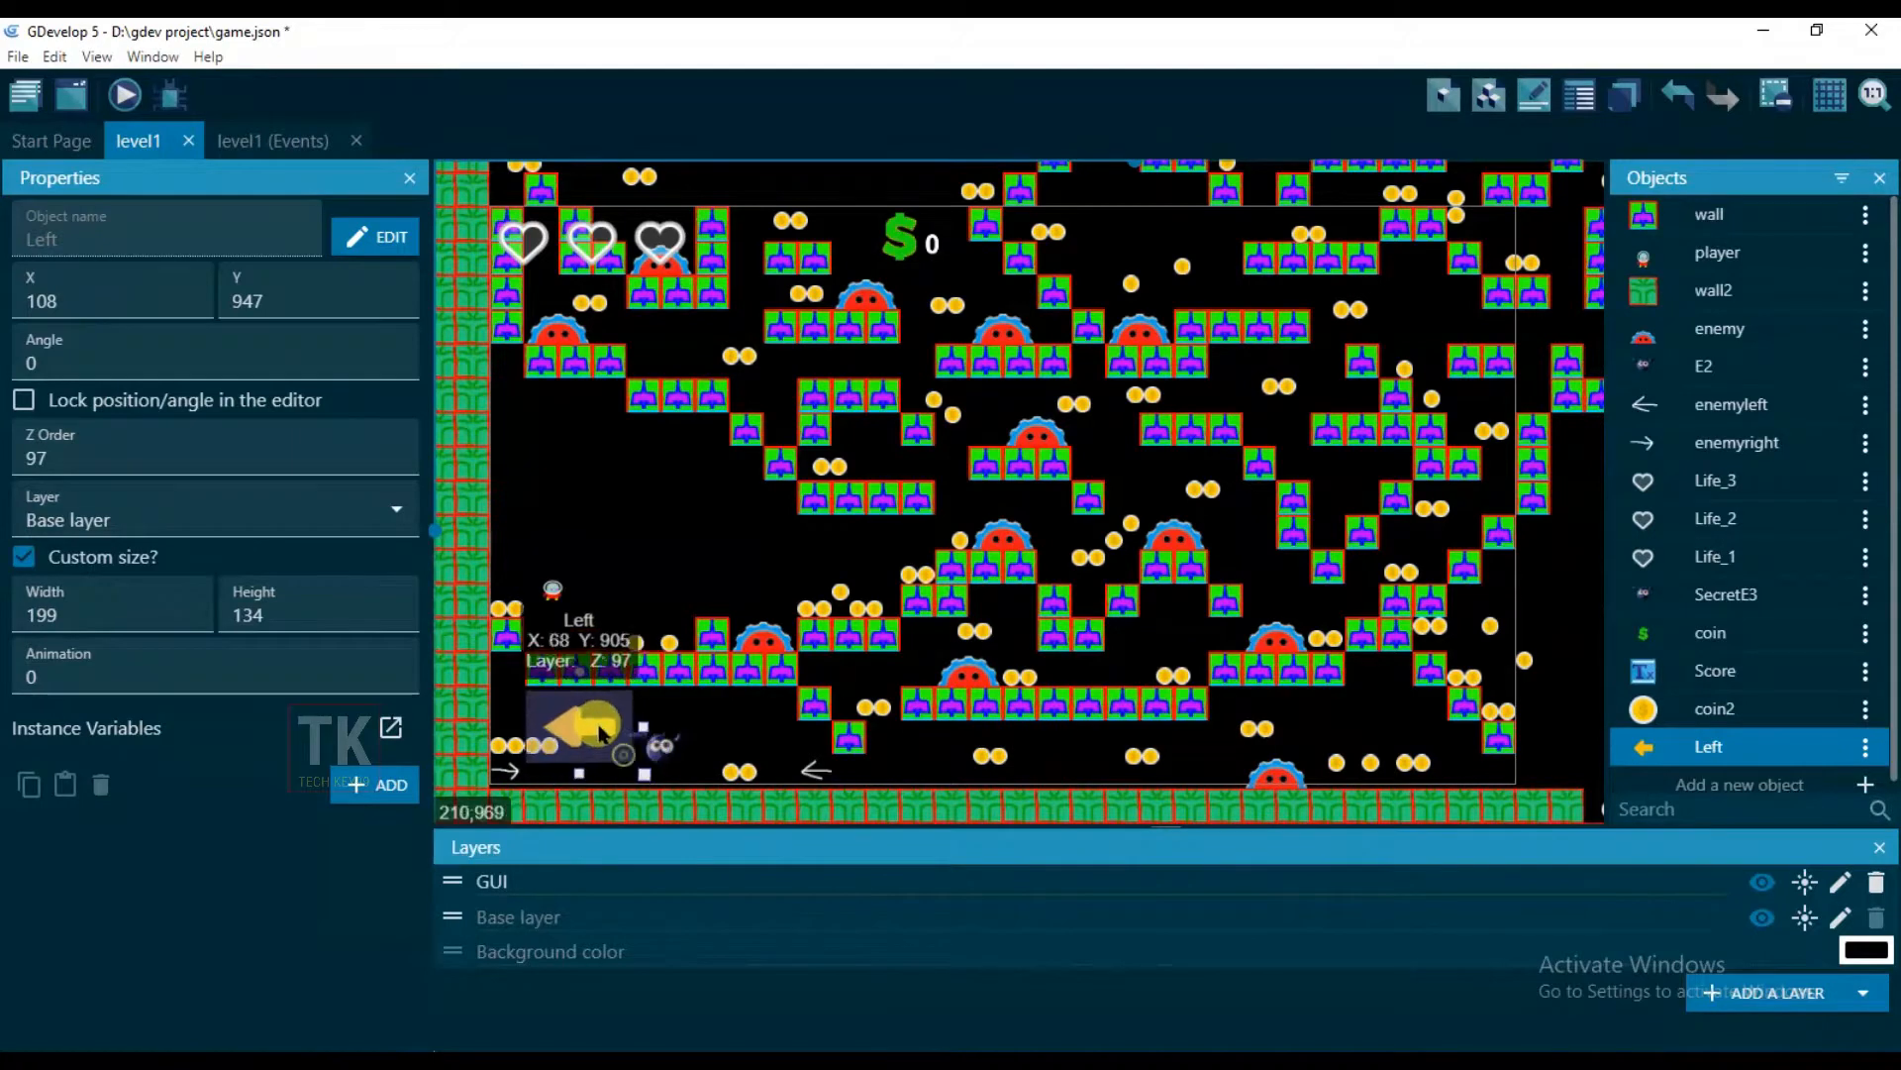
pyautogui.moveTo(601, 735); pyautogui.dragTo(550, 721)
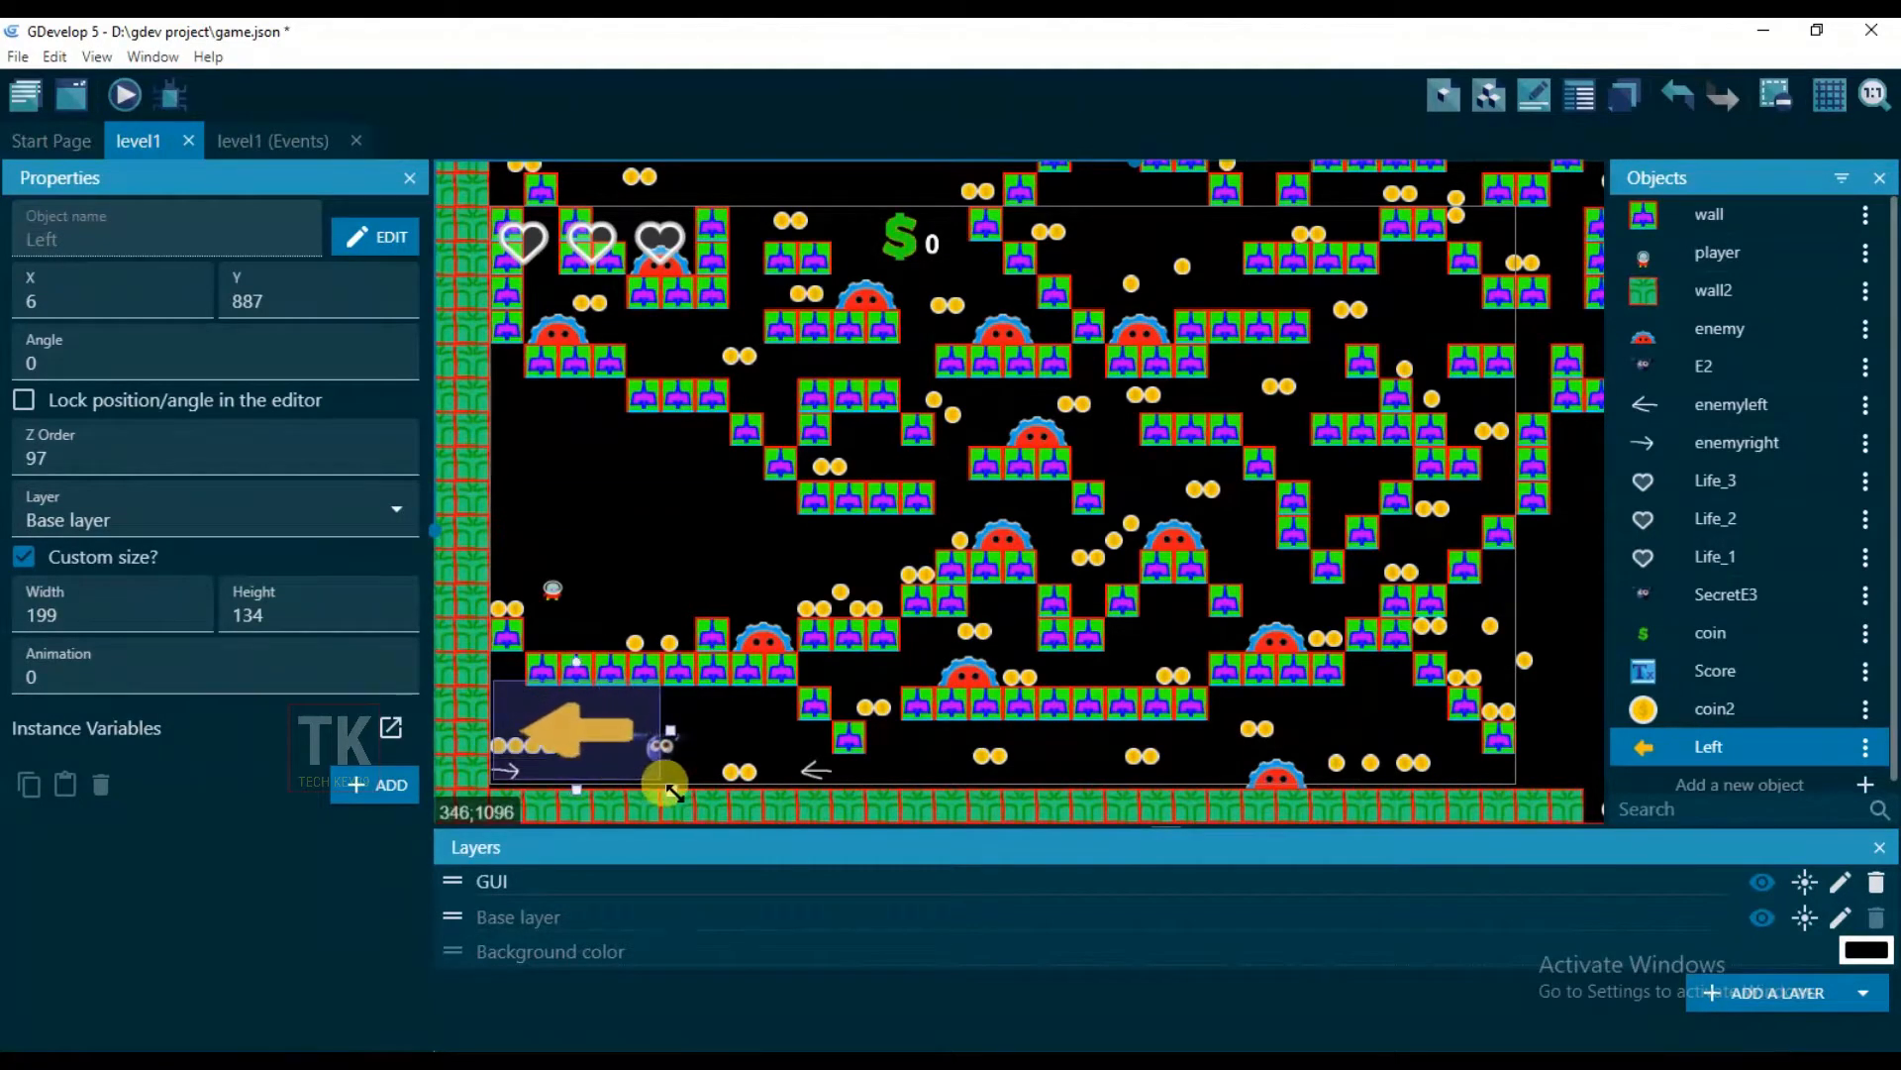
pyautogui.moveTo(673, 792); pyautogui.dragTo(730, 814)
pyautogui.moveTo(604, 734); pyautogui.dragTo(601, 731)
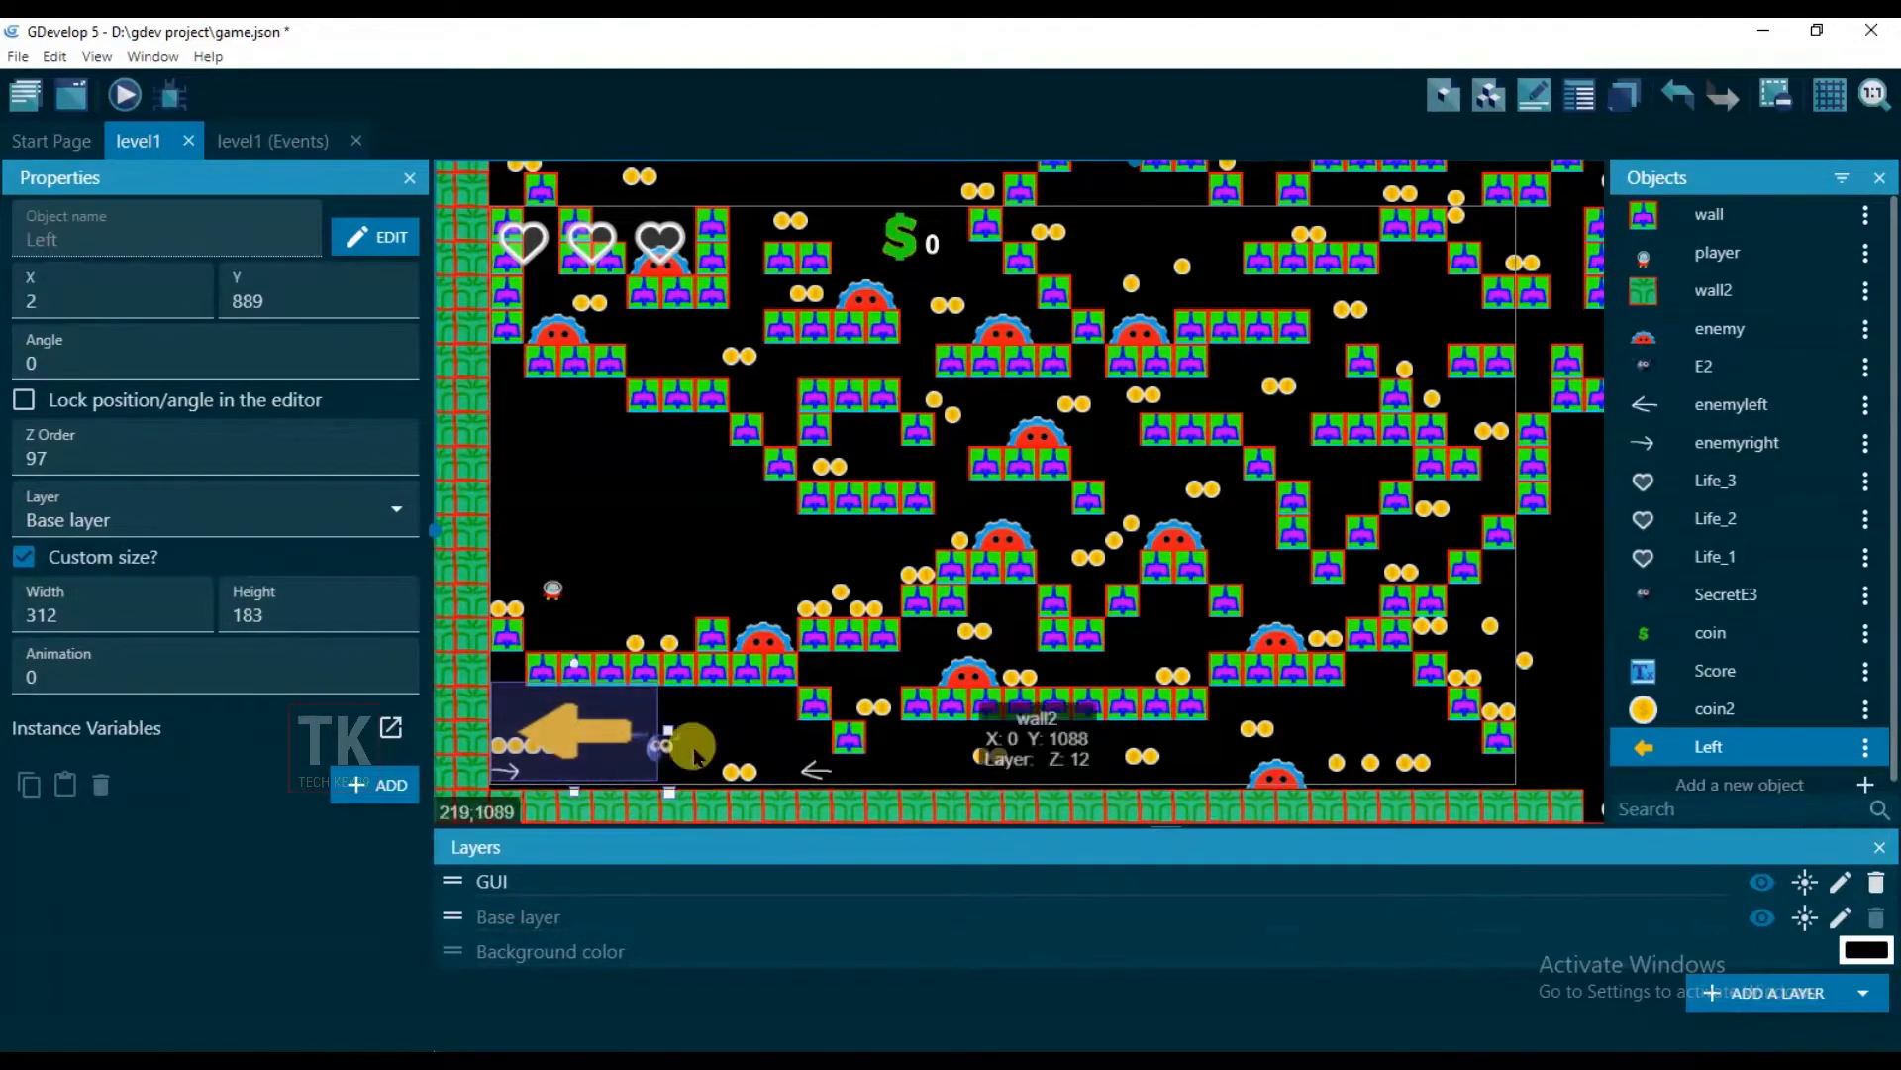
pyautogui.click(654, 485)
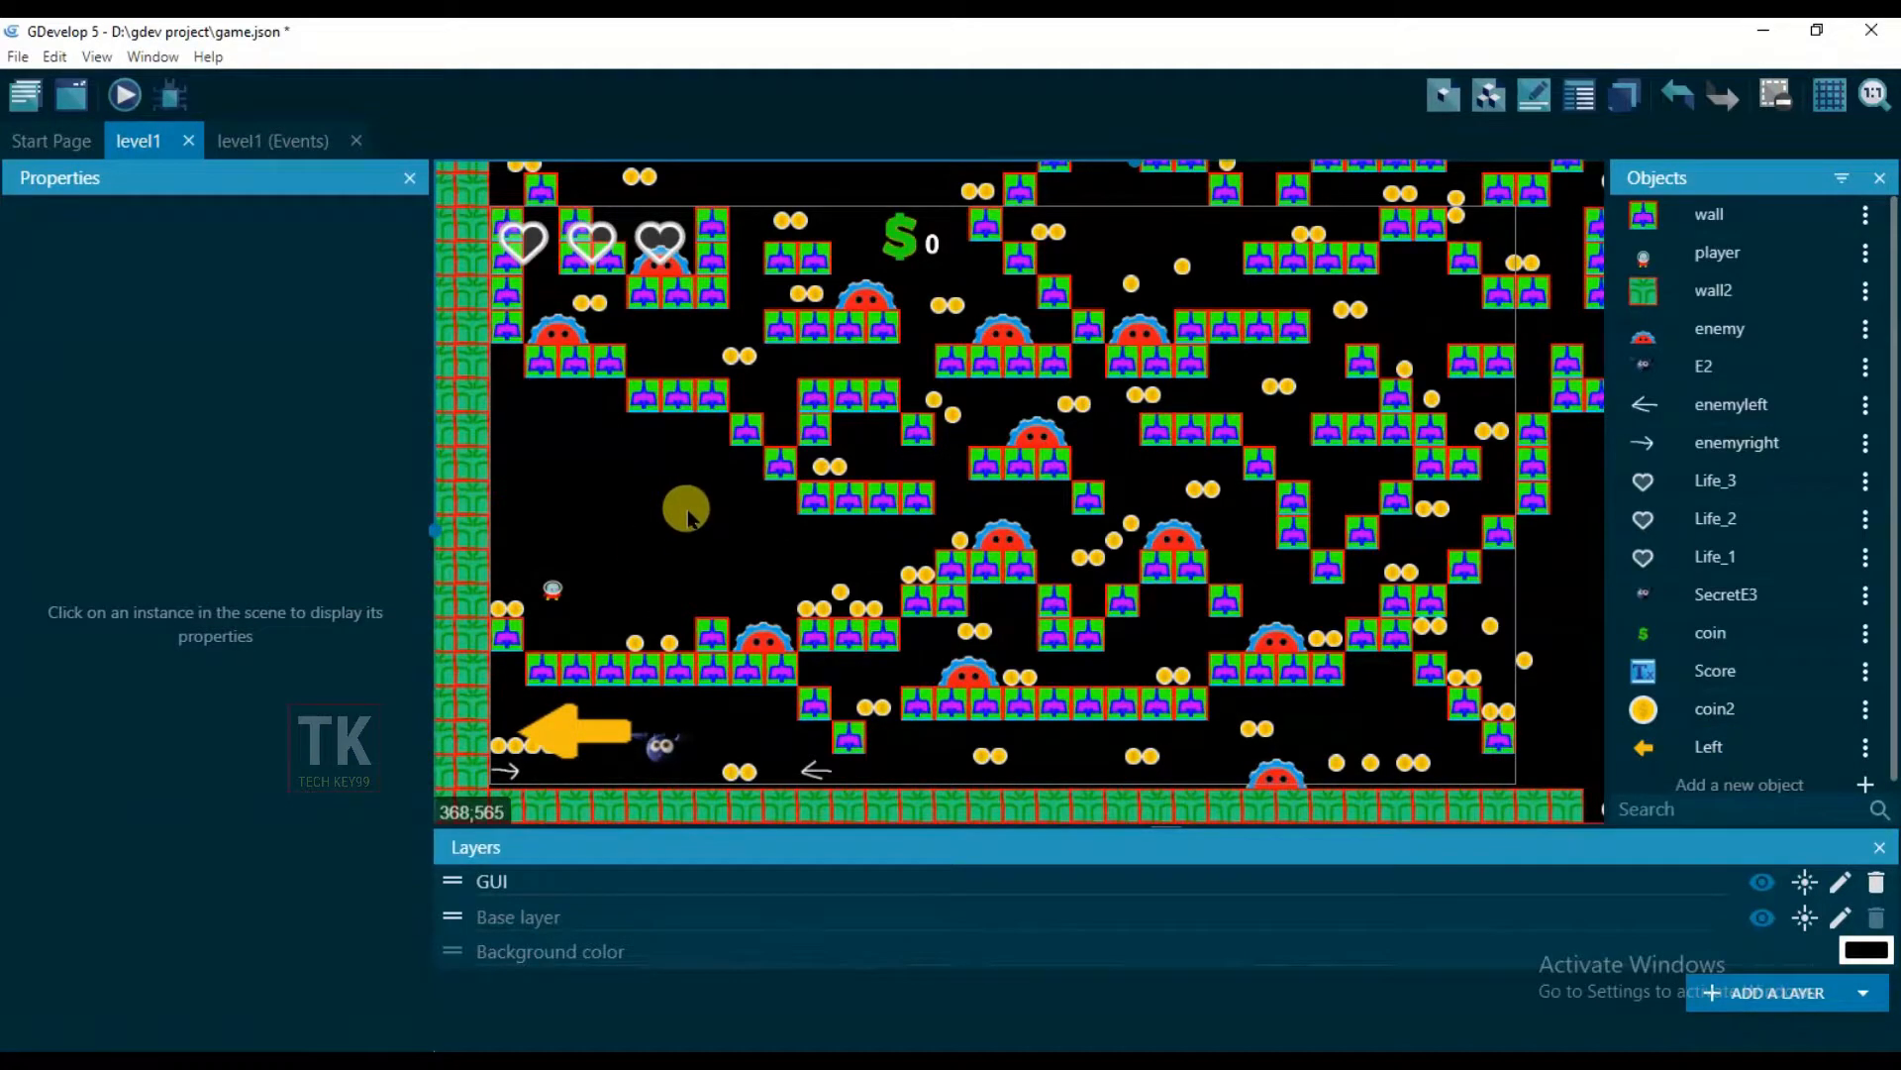
# Create a new sprite object named Right
pyautogui.scroll(-1, 1773, 772)
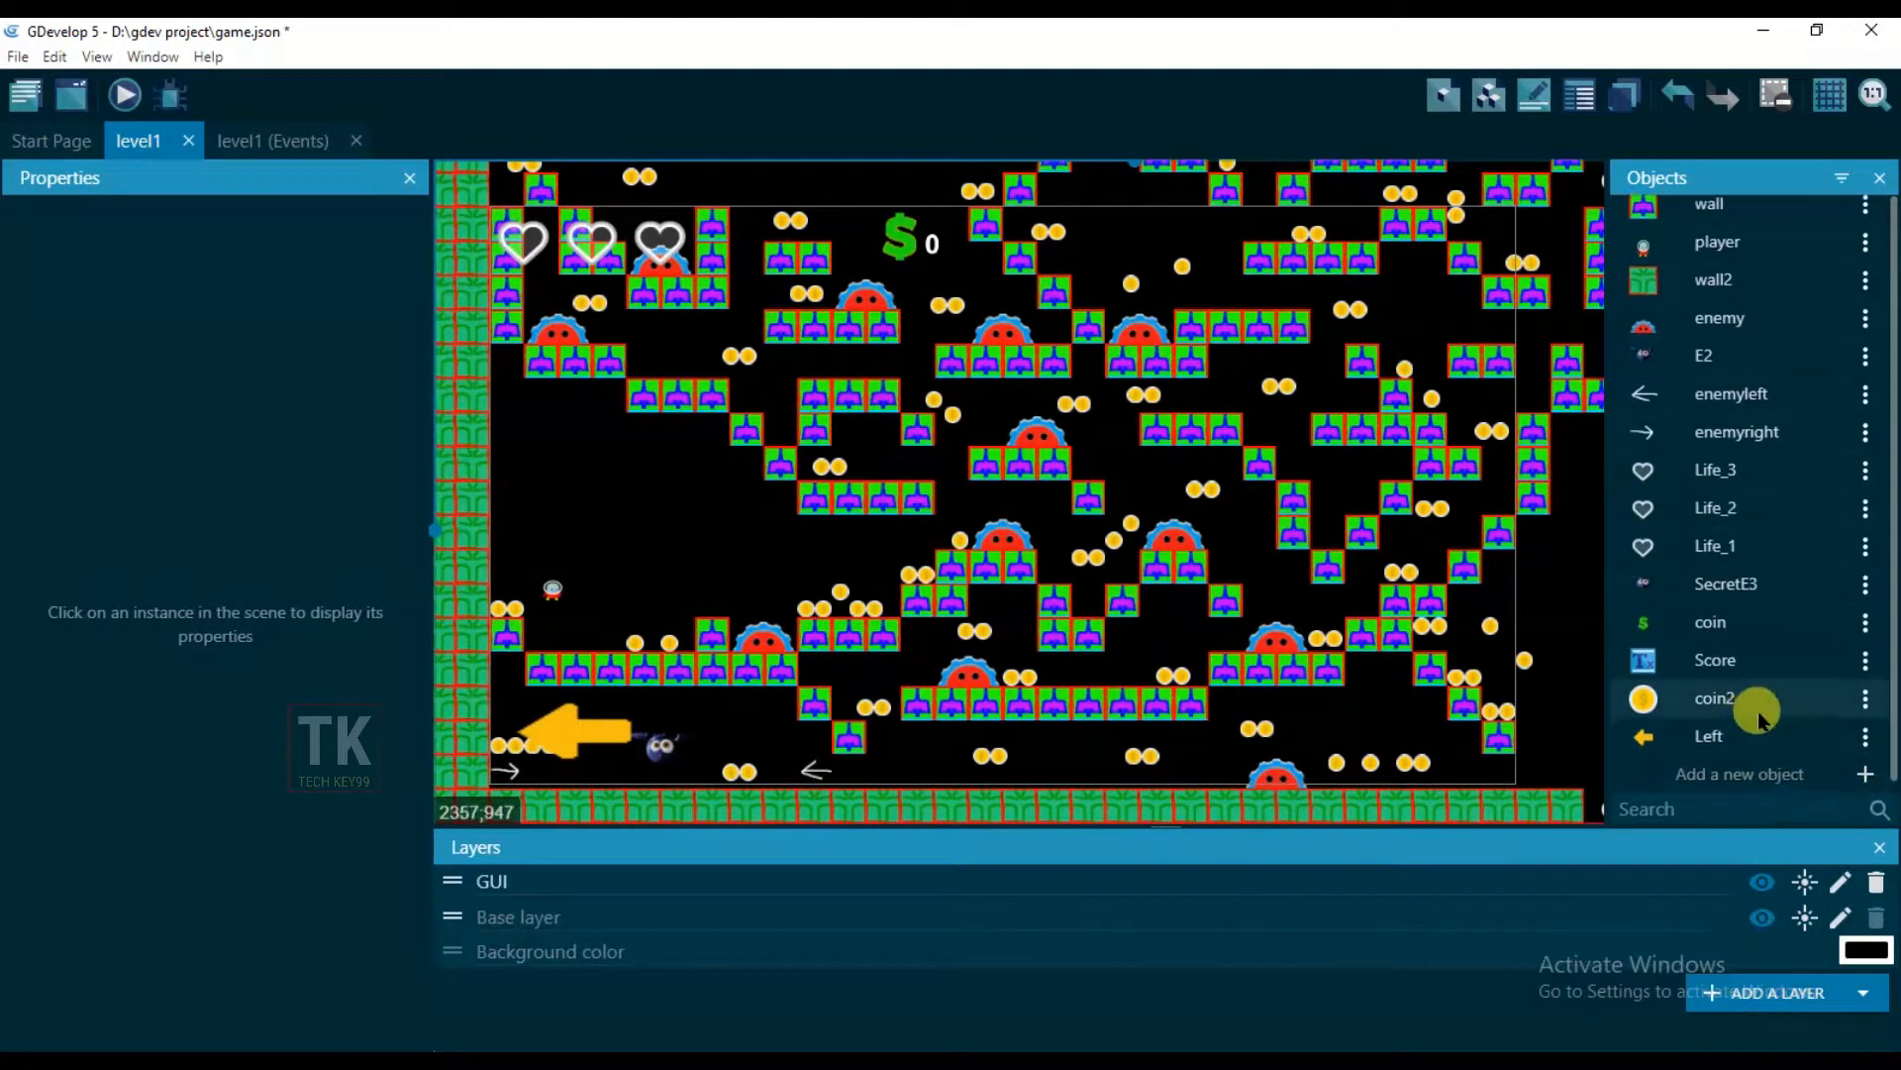
pyautogui.click(1788, 777)
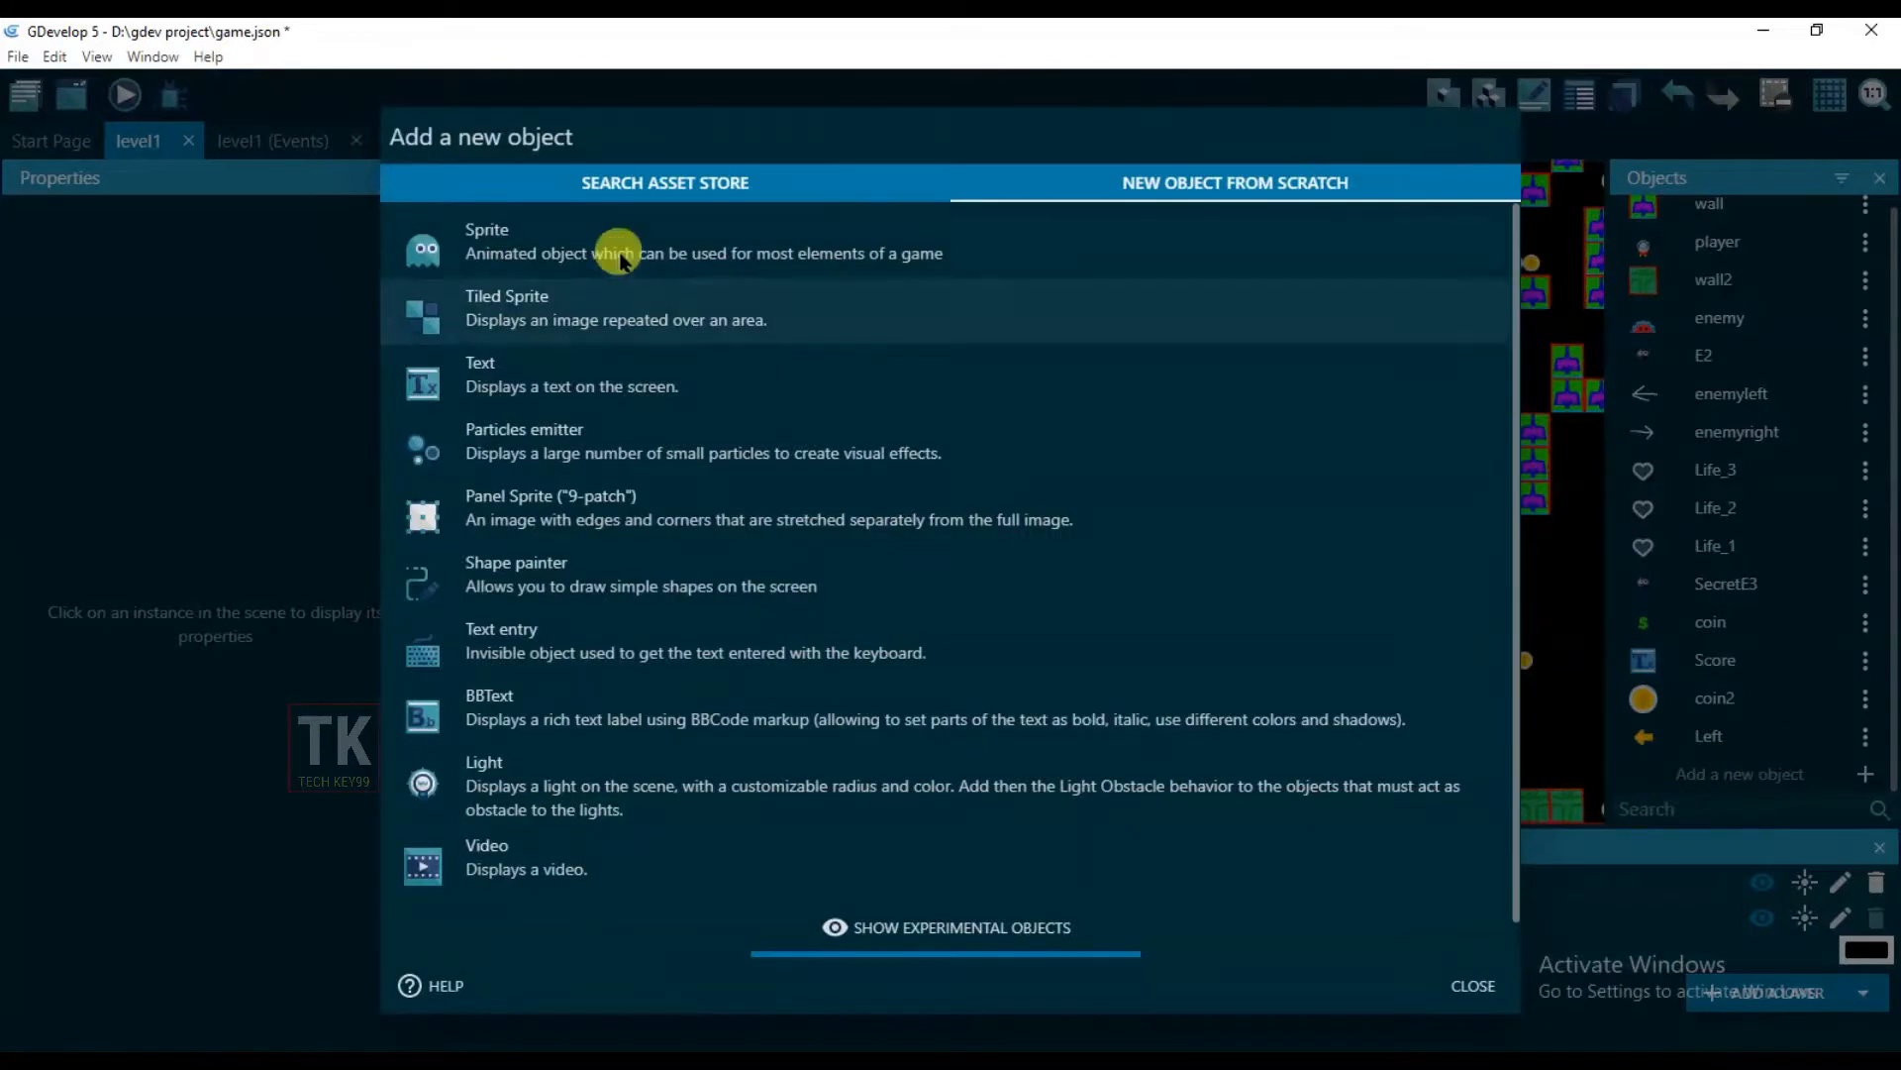
pyautogui.click(691, 255)
pyautogui.click(541, 515)
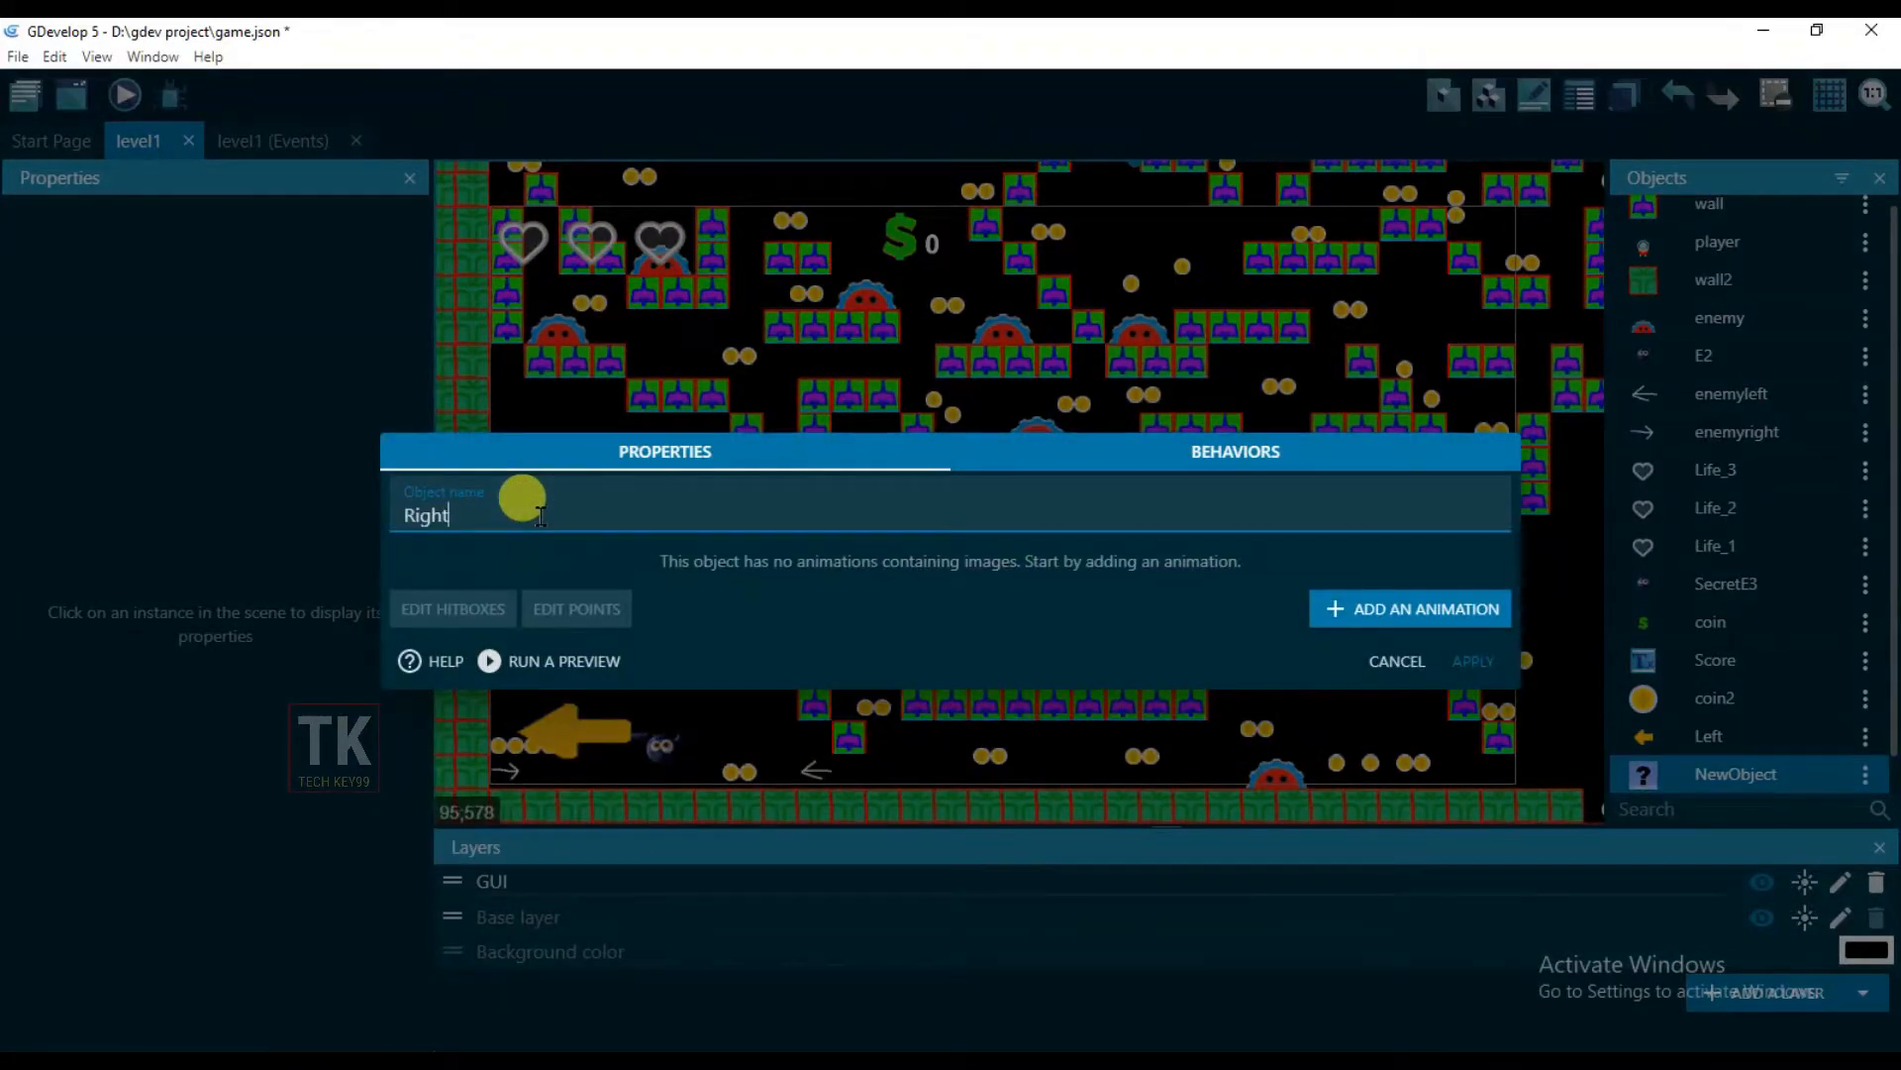
pyautogui.write('Right')
# Add an animation to the Right object using the arrowRight image, copied into the project folder
pyautogui.click(1359, 608)
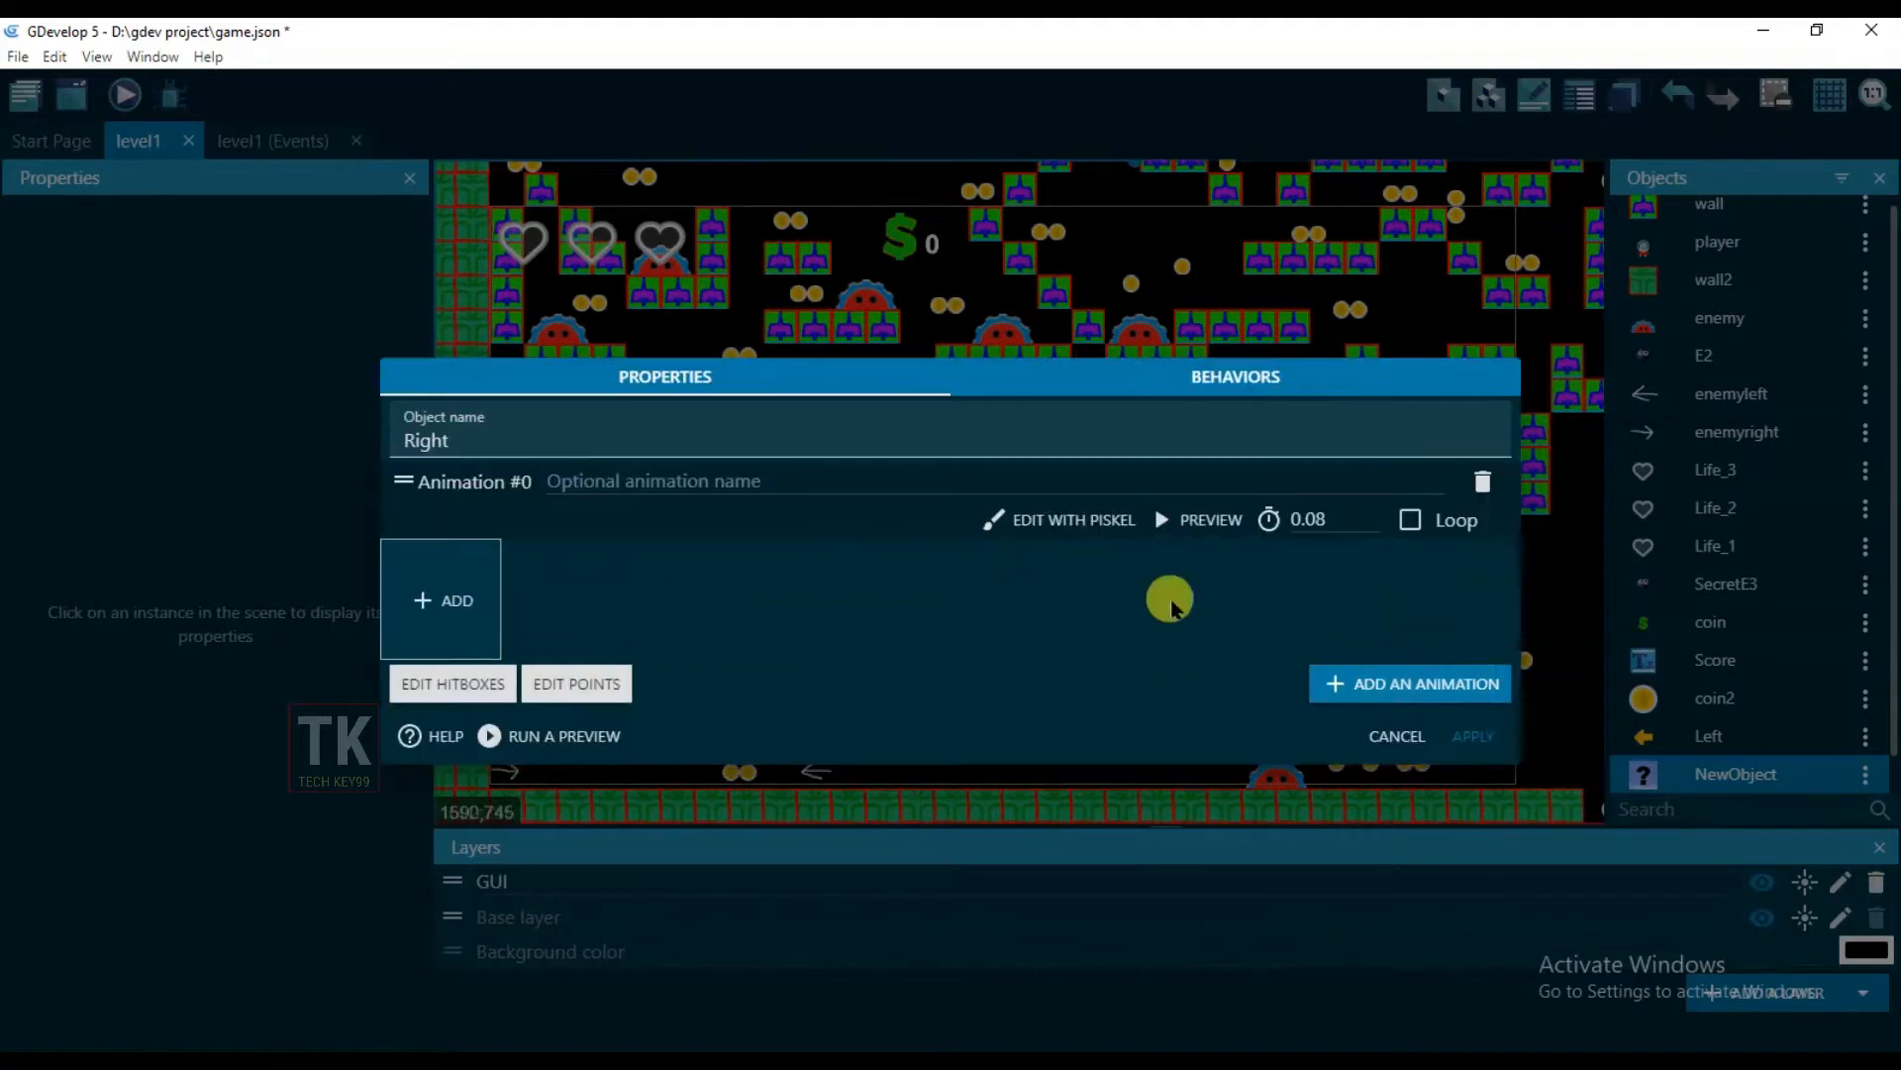
pyautogui.click(426, 601)
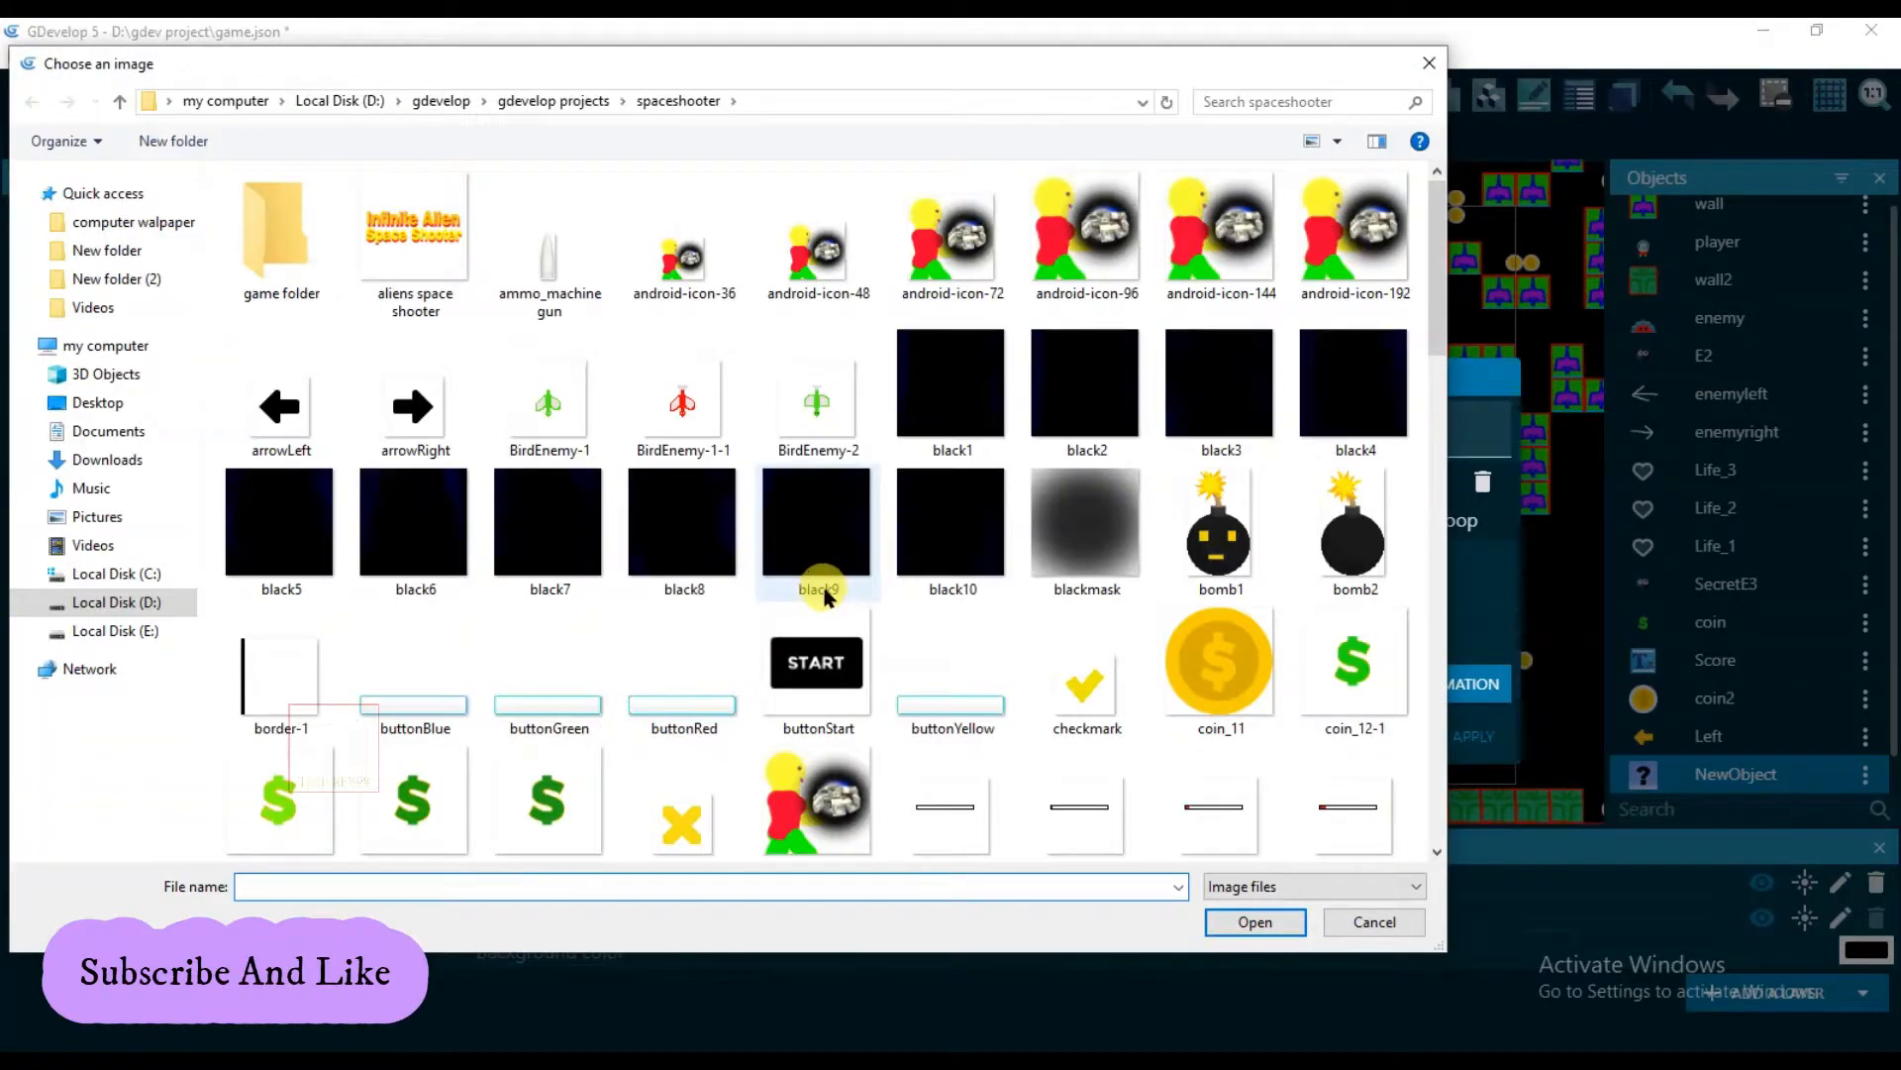
pyautogui.click(418, 394)
pyautogui.click(1255, 922)
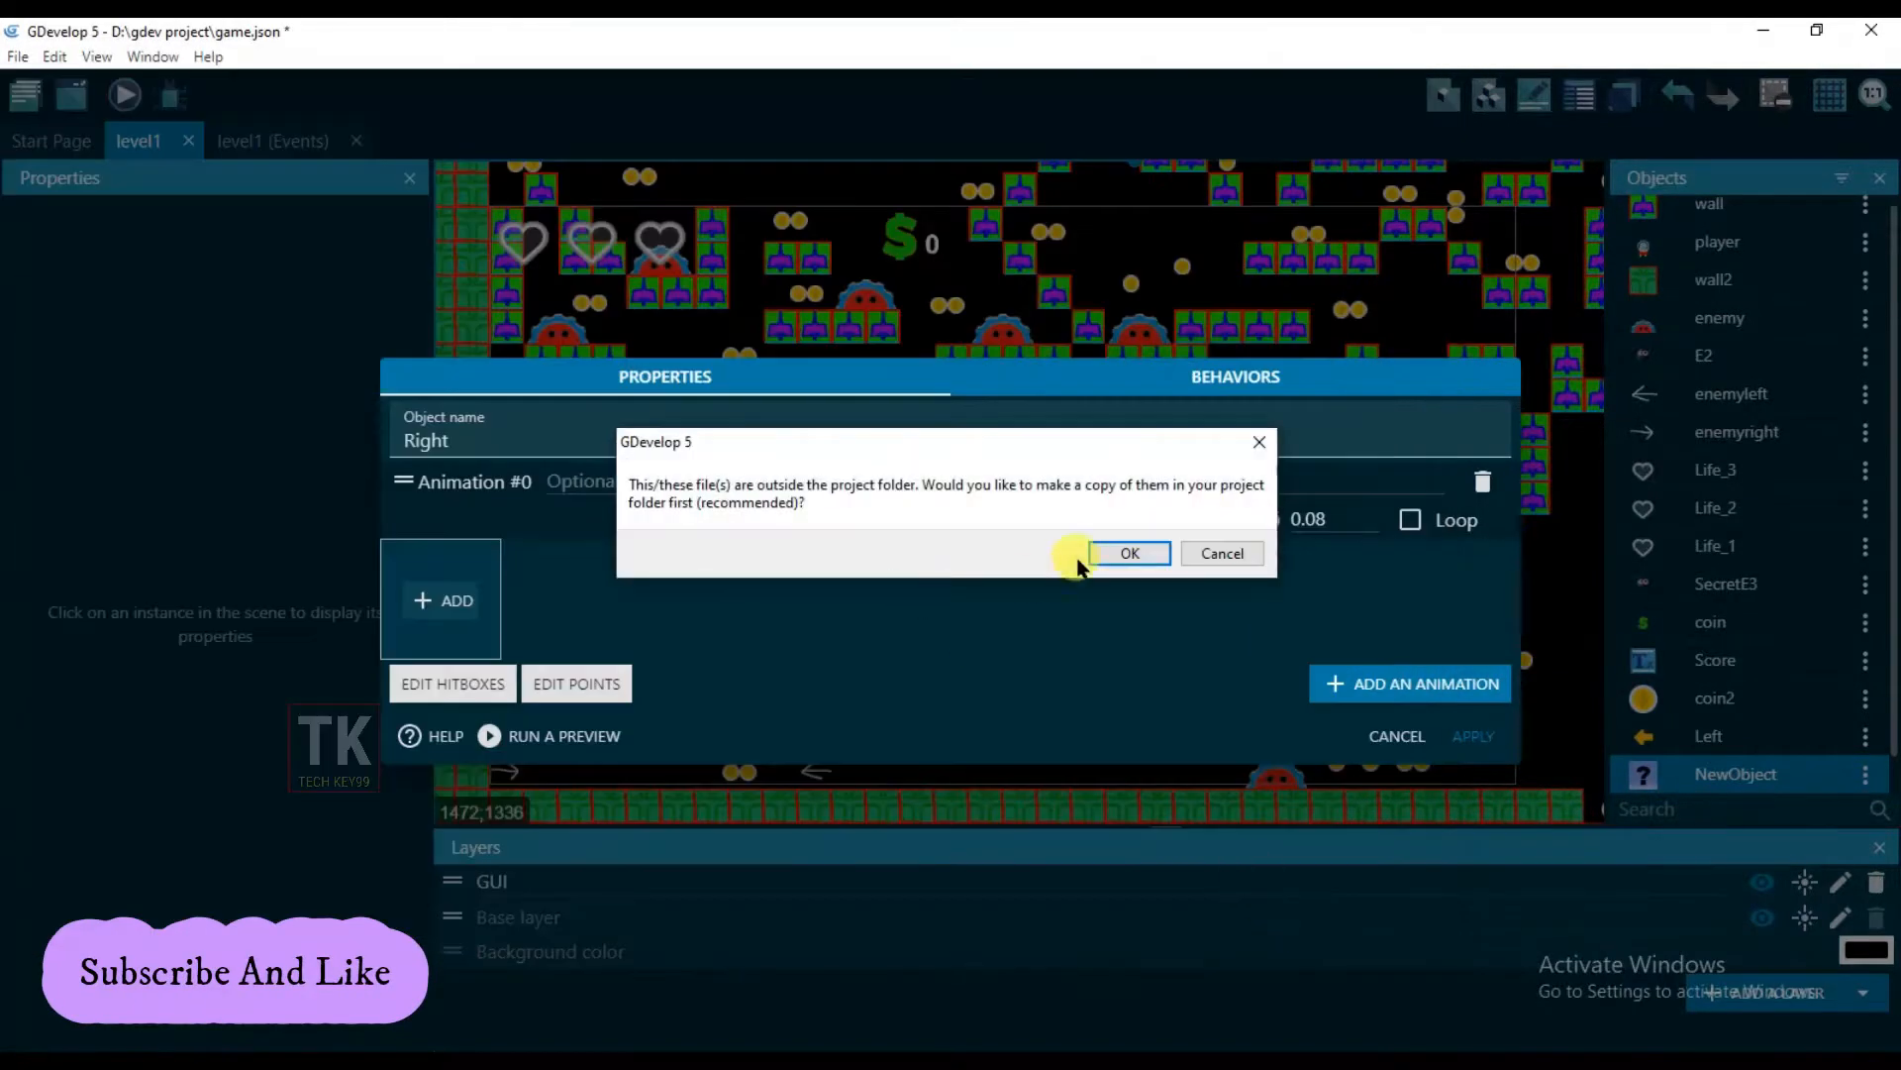
pyautogui.click(1090, 556)
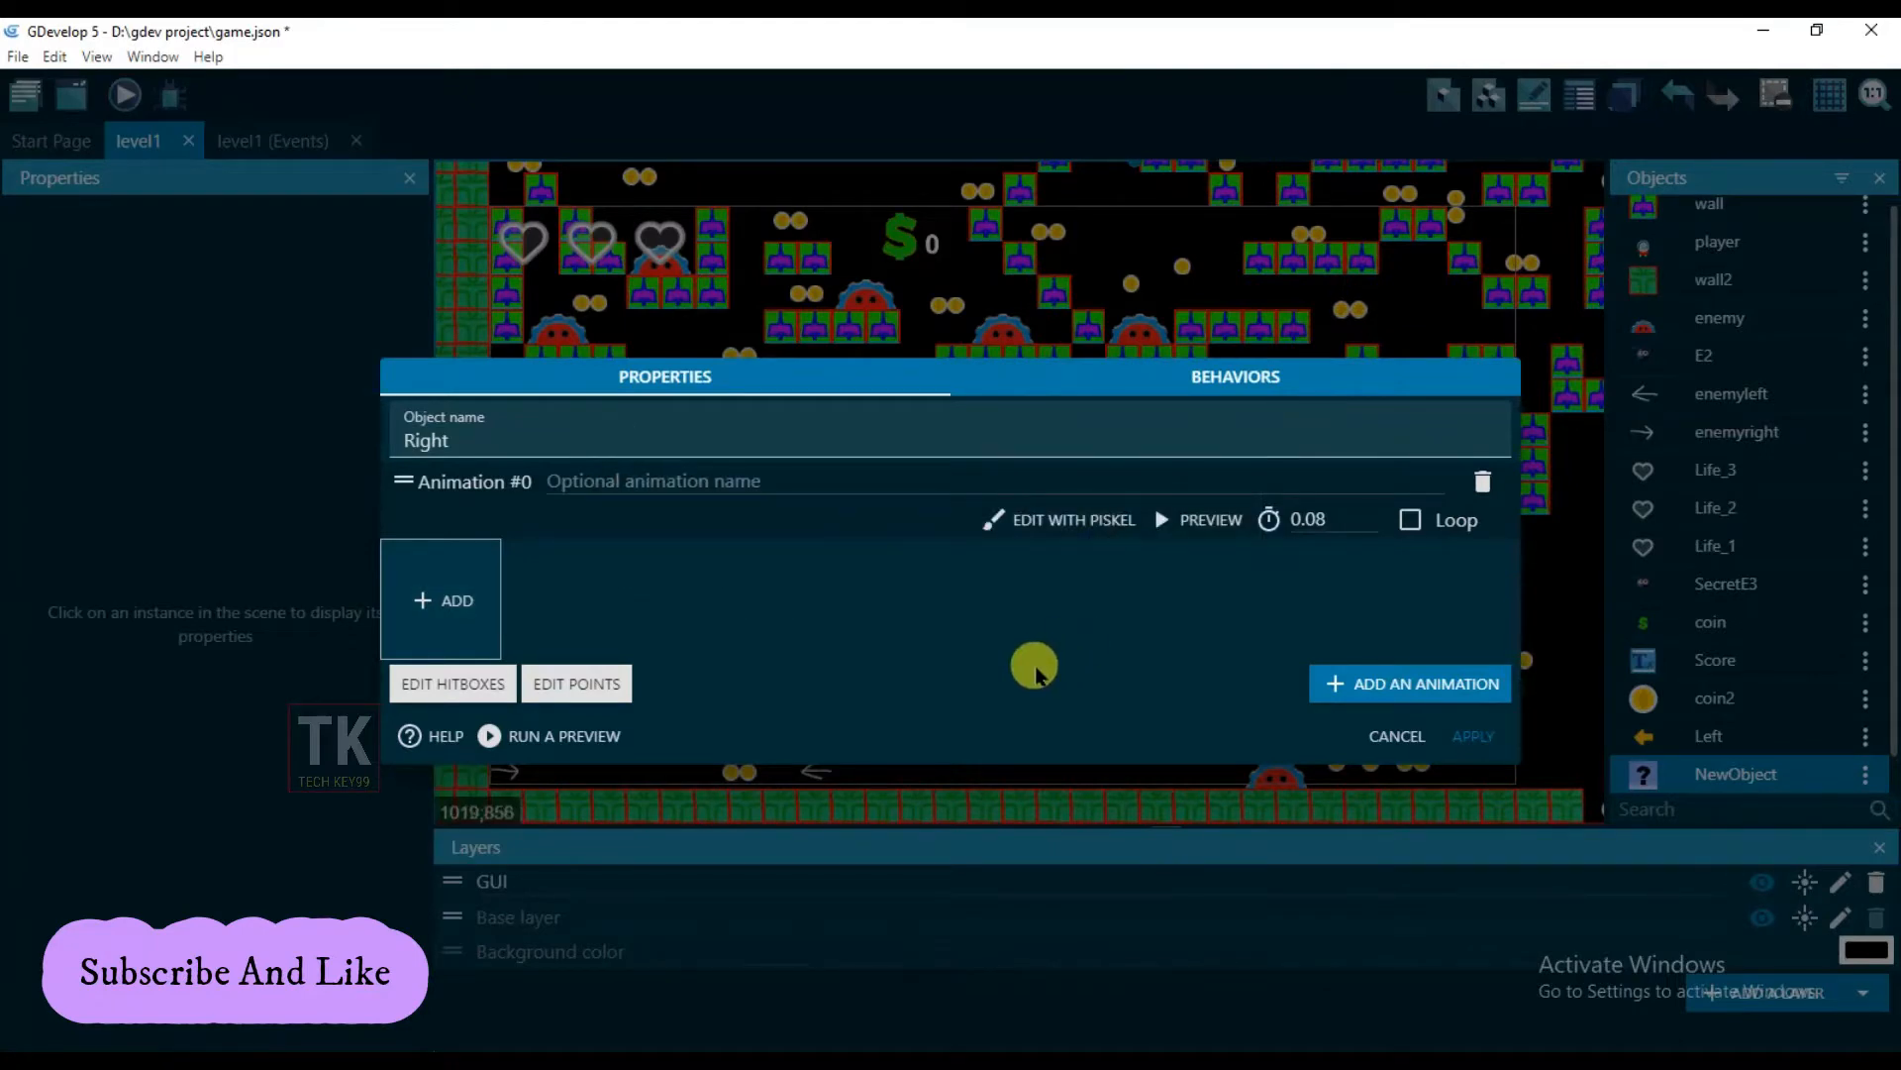
# Recolour the right arrow image solid yellow in Piskel, save it, and apply the Right object's changes
pyautogui.click(1090, 519)
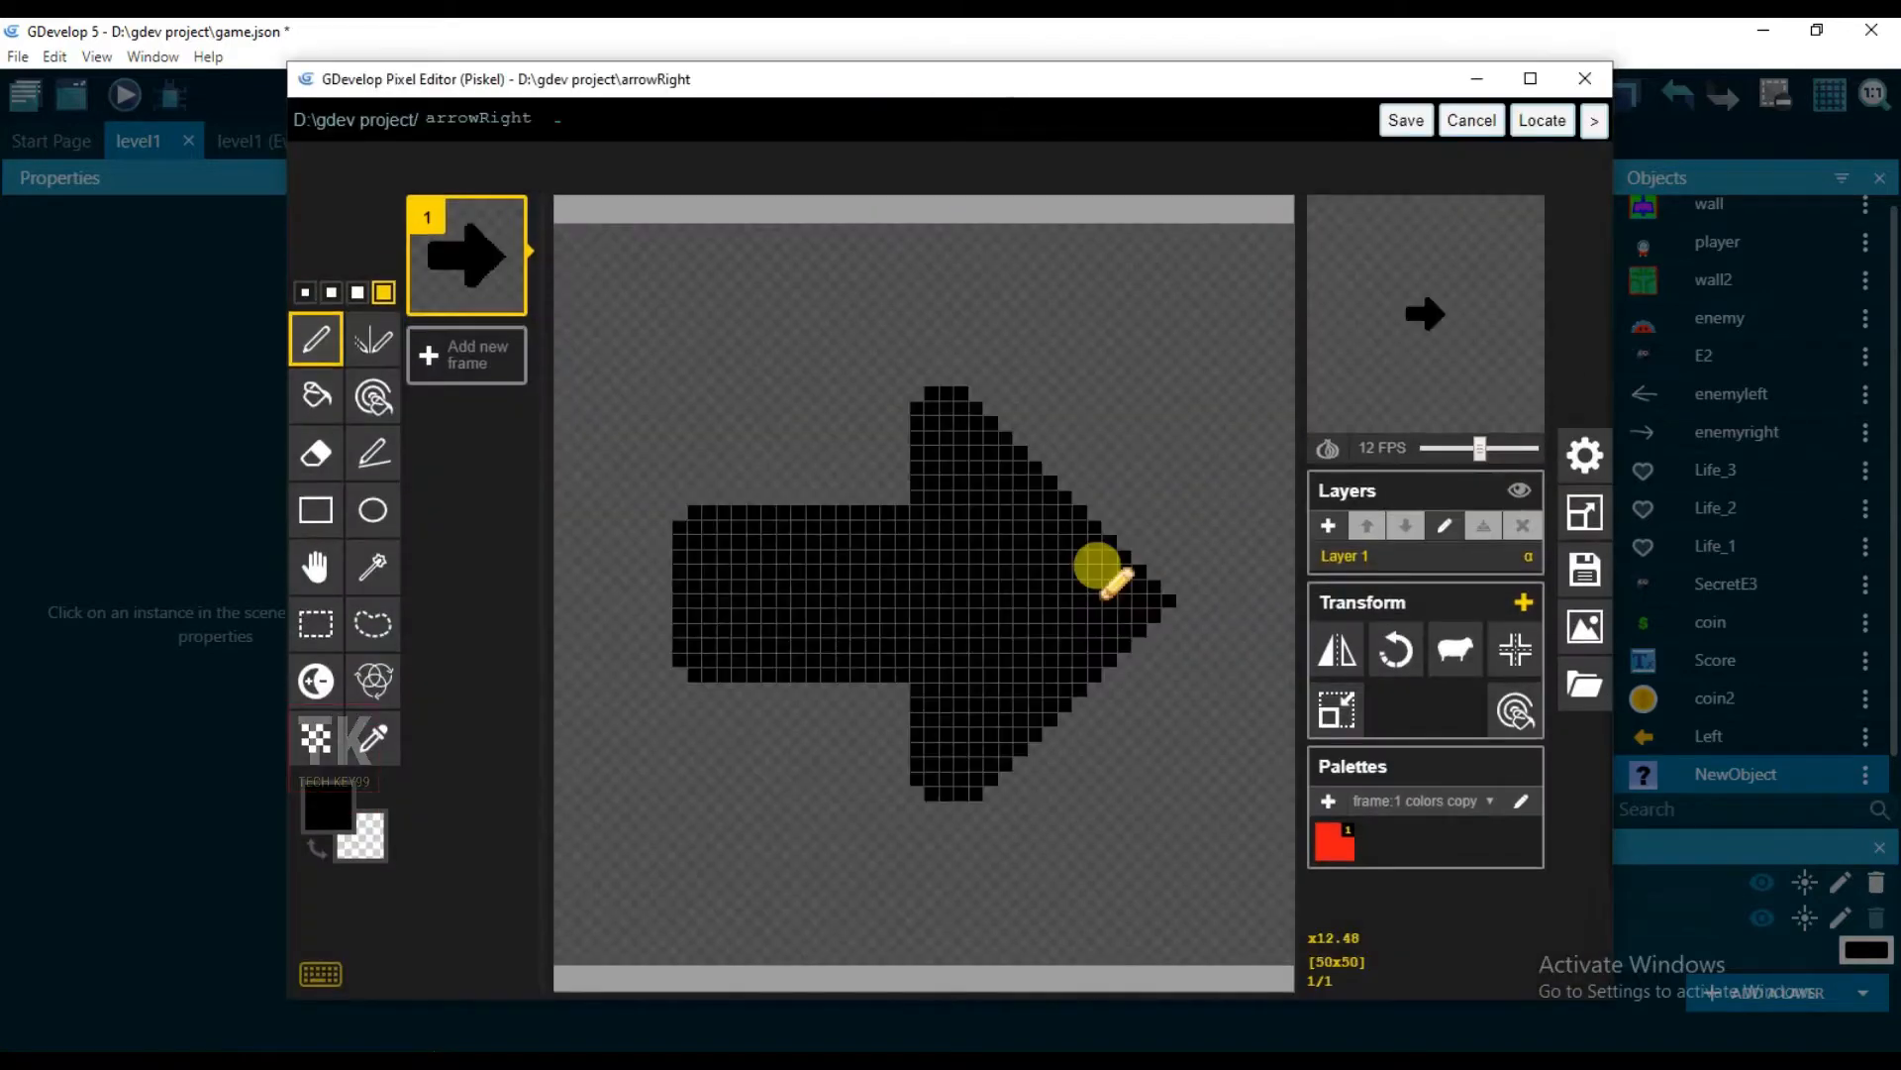
pyautogui.click(316, 395)
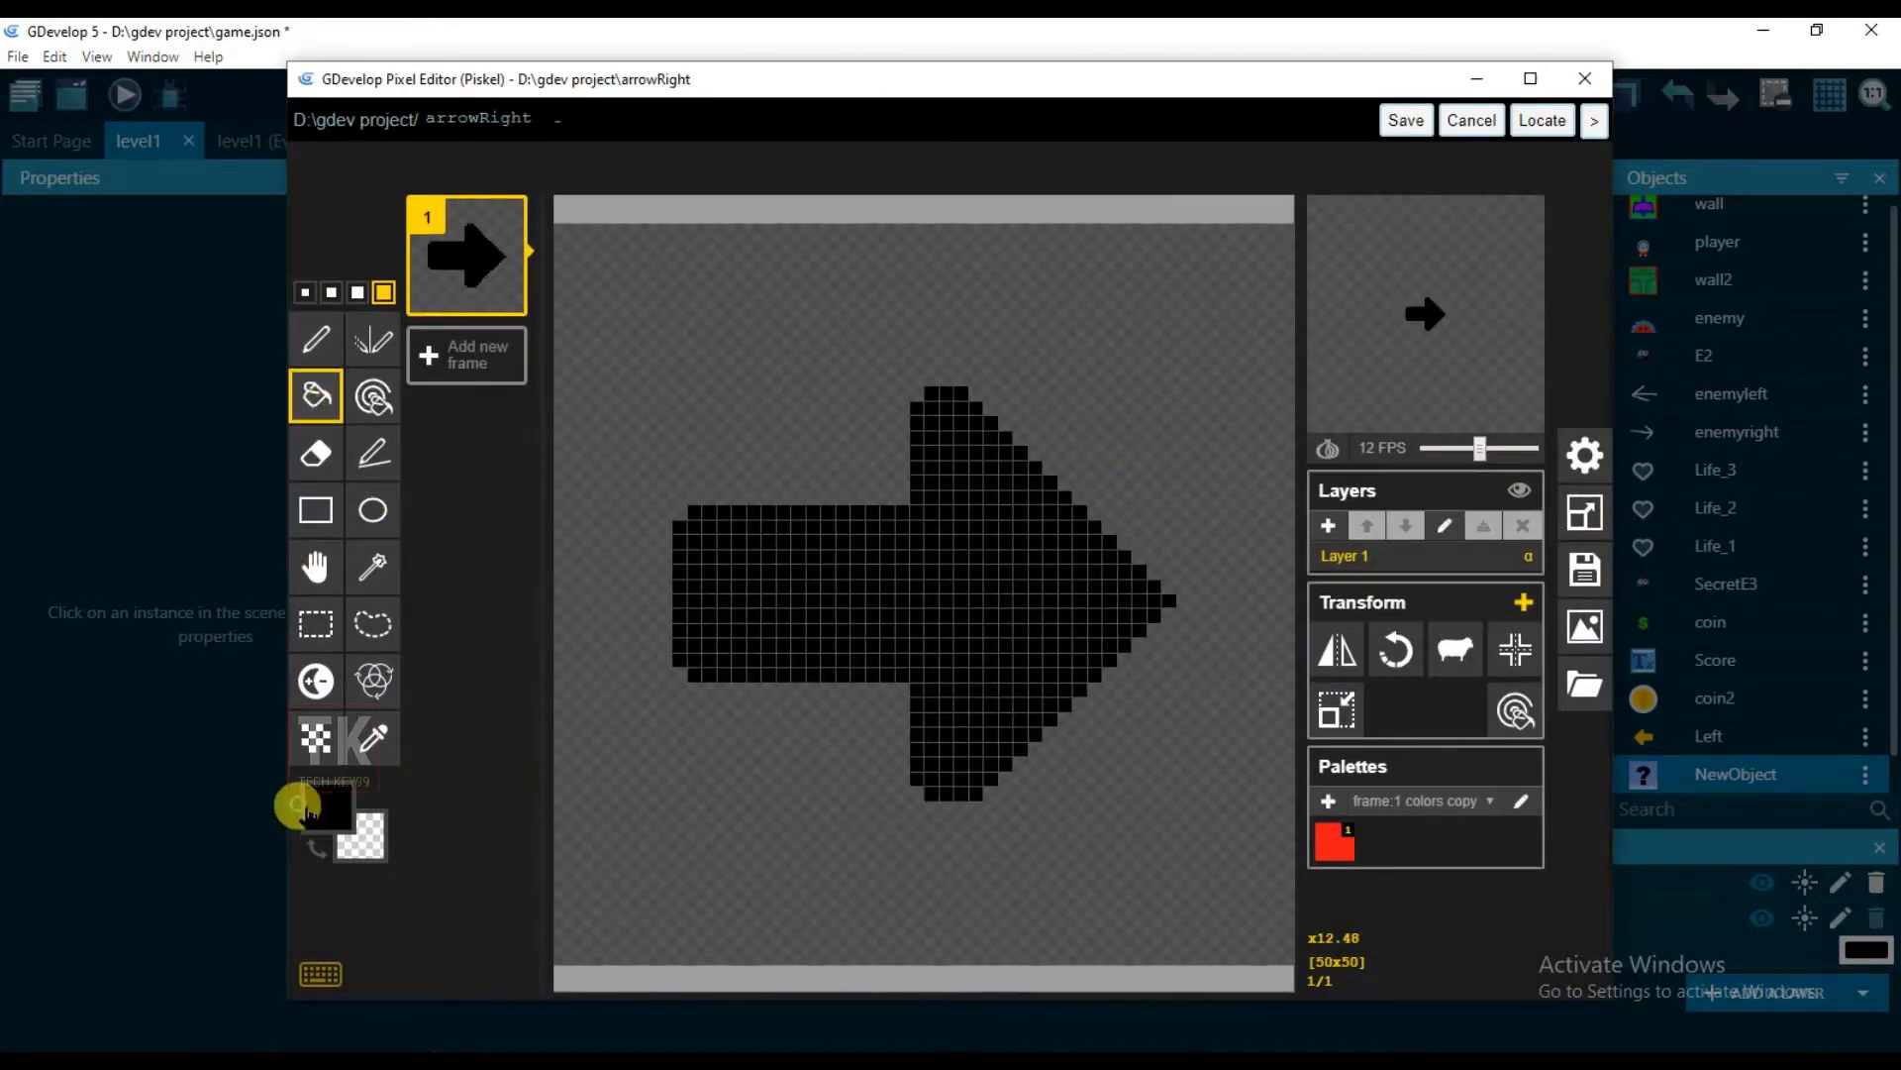
pyautogui.click(319, 807)
pyautogui.click(555, 589)
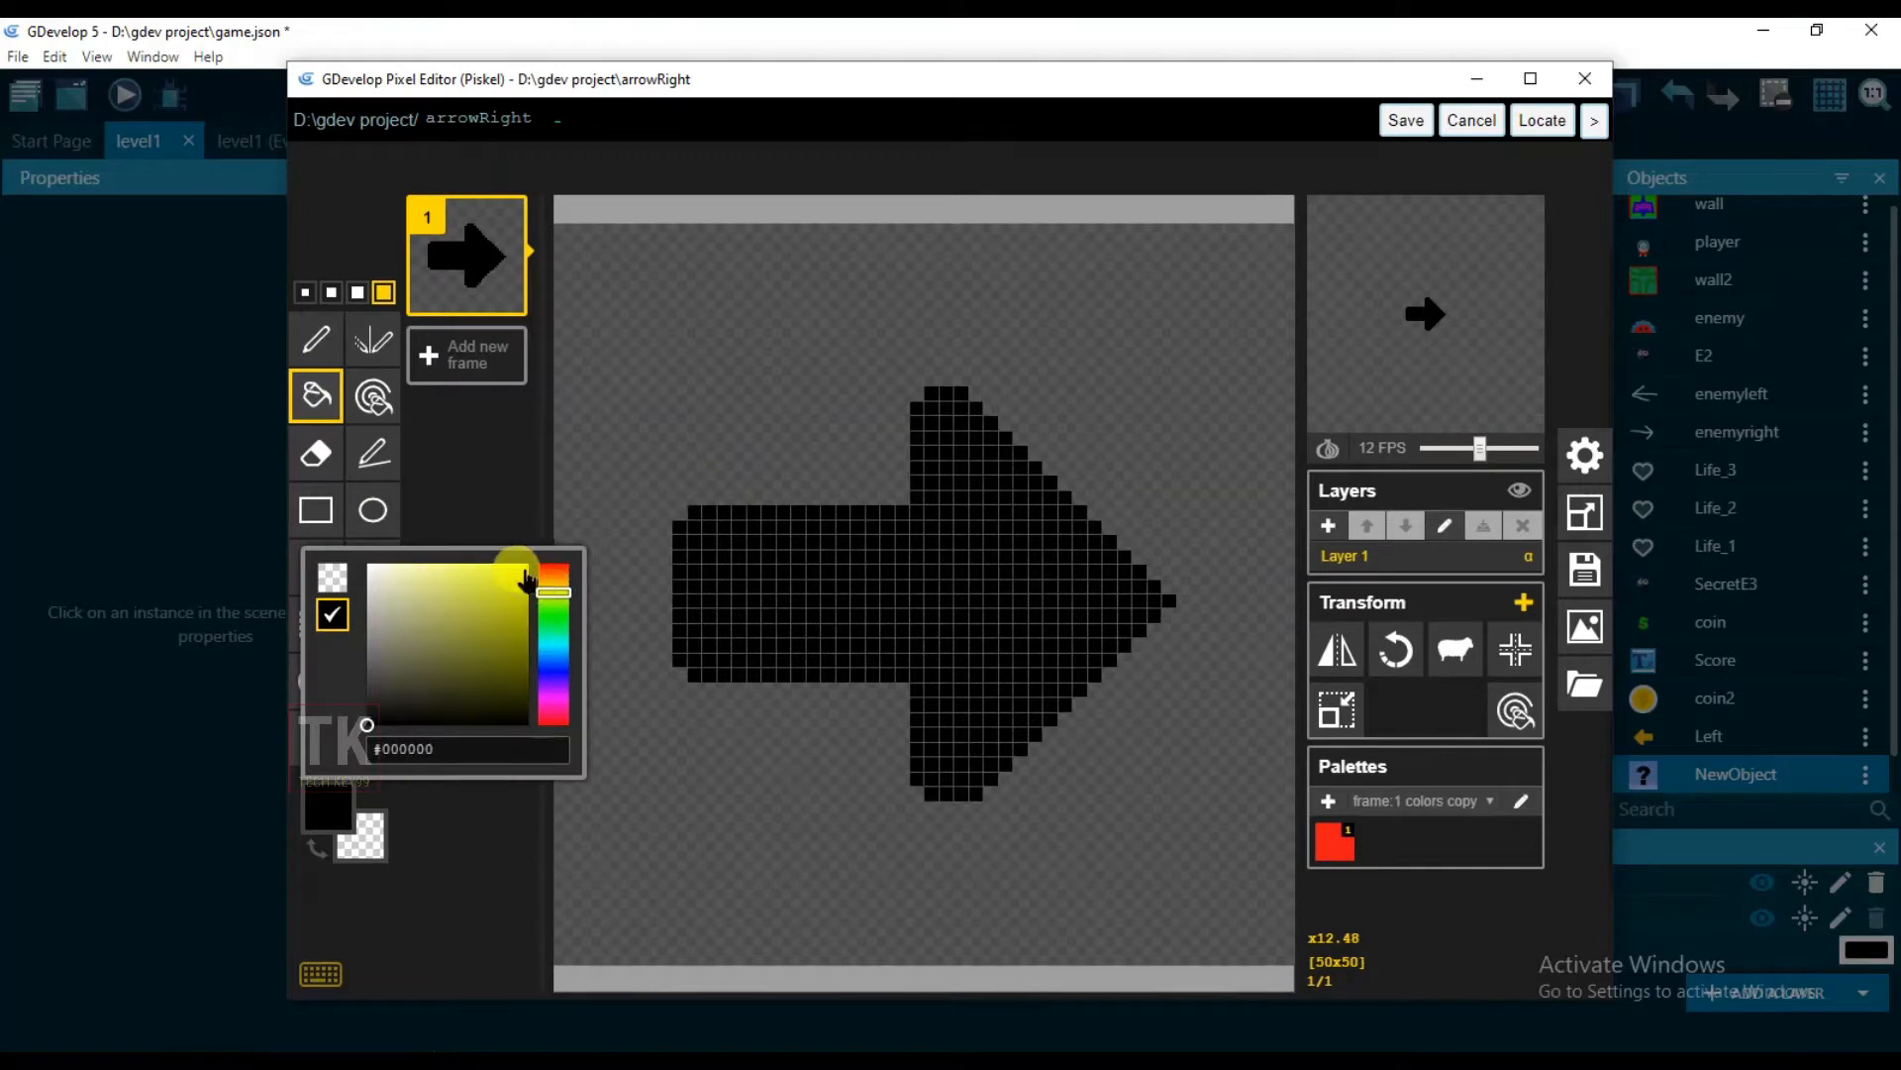
pyautogui.click(525, 579)
pyautogui.click(496, 453)
pyautogui.click(767, 567)
pyautogui.click(1391, 123)
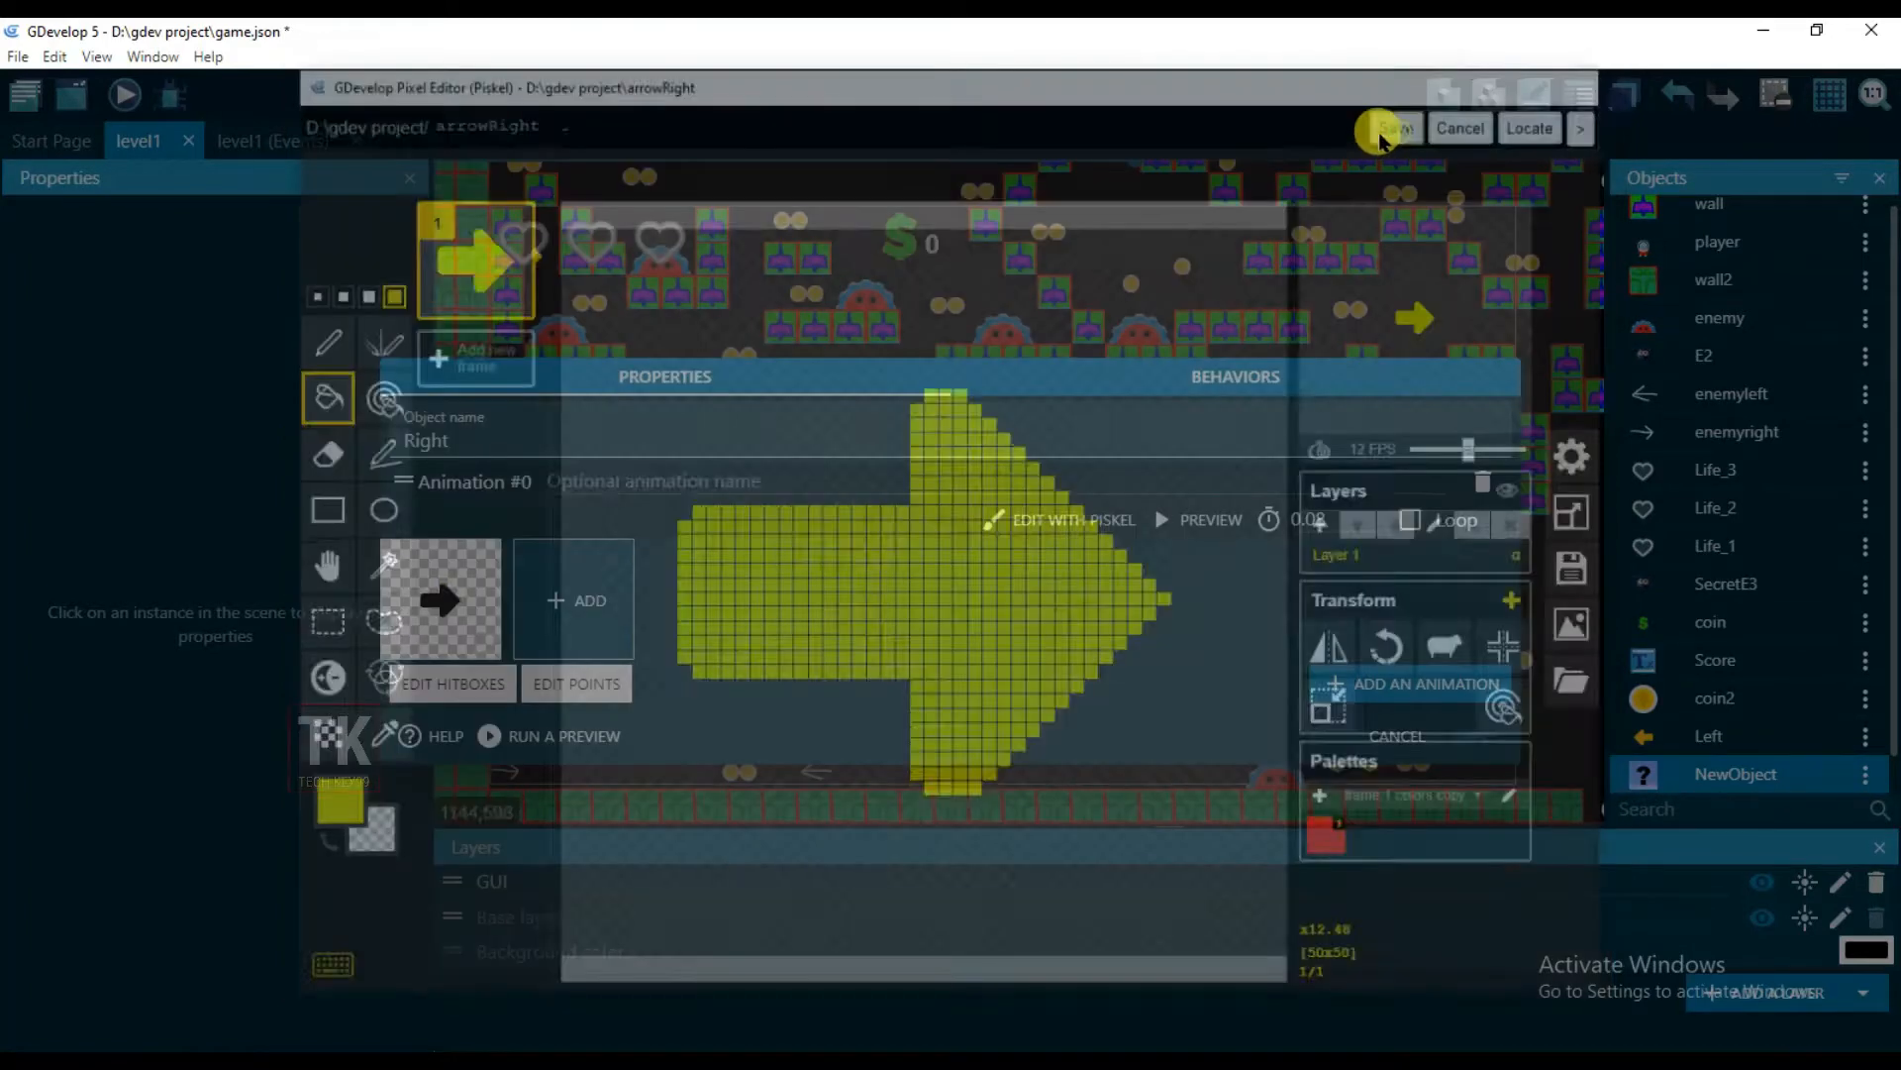
pyautogui.click(1476, 735)
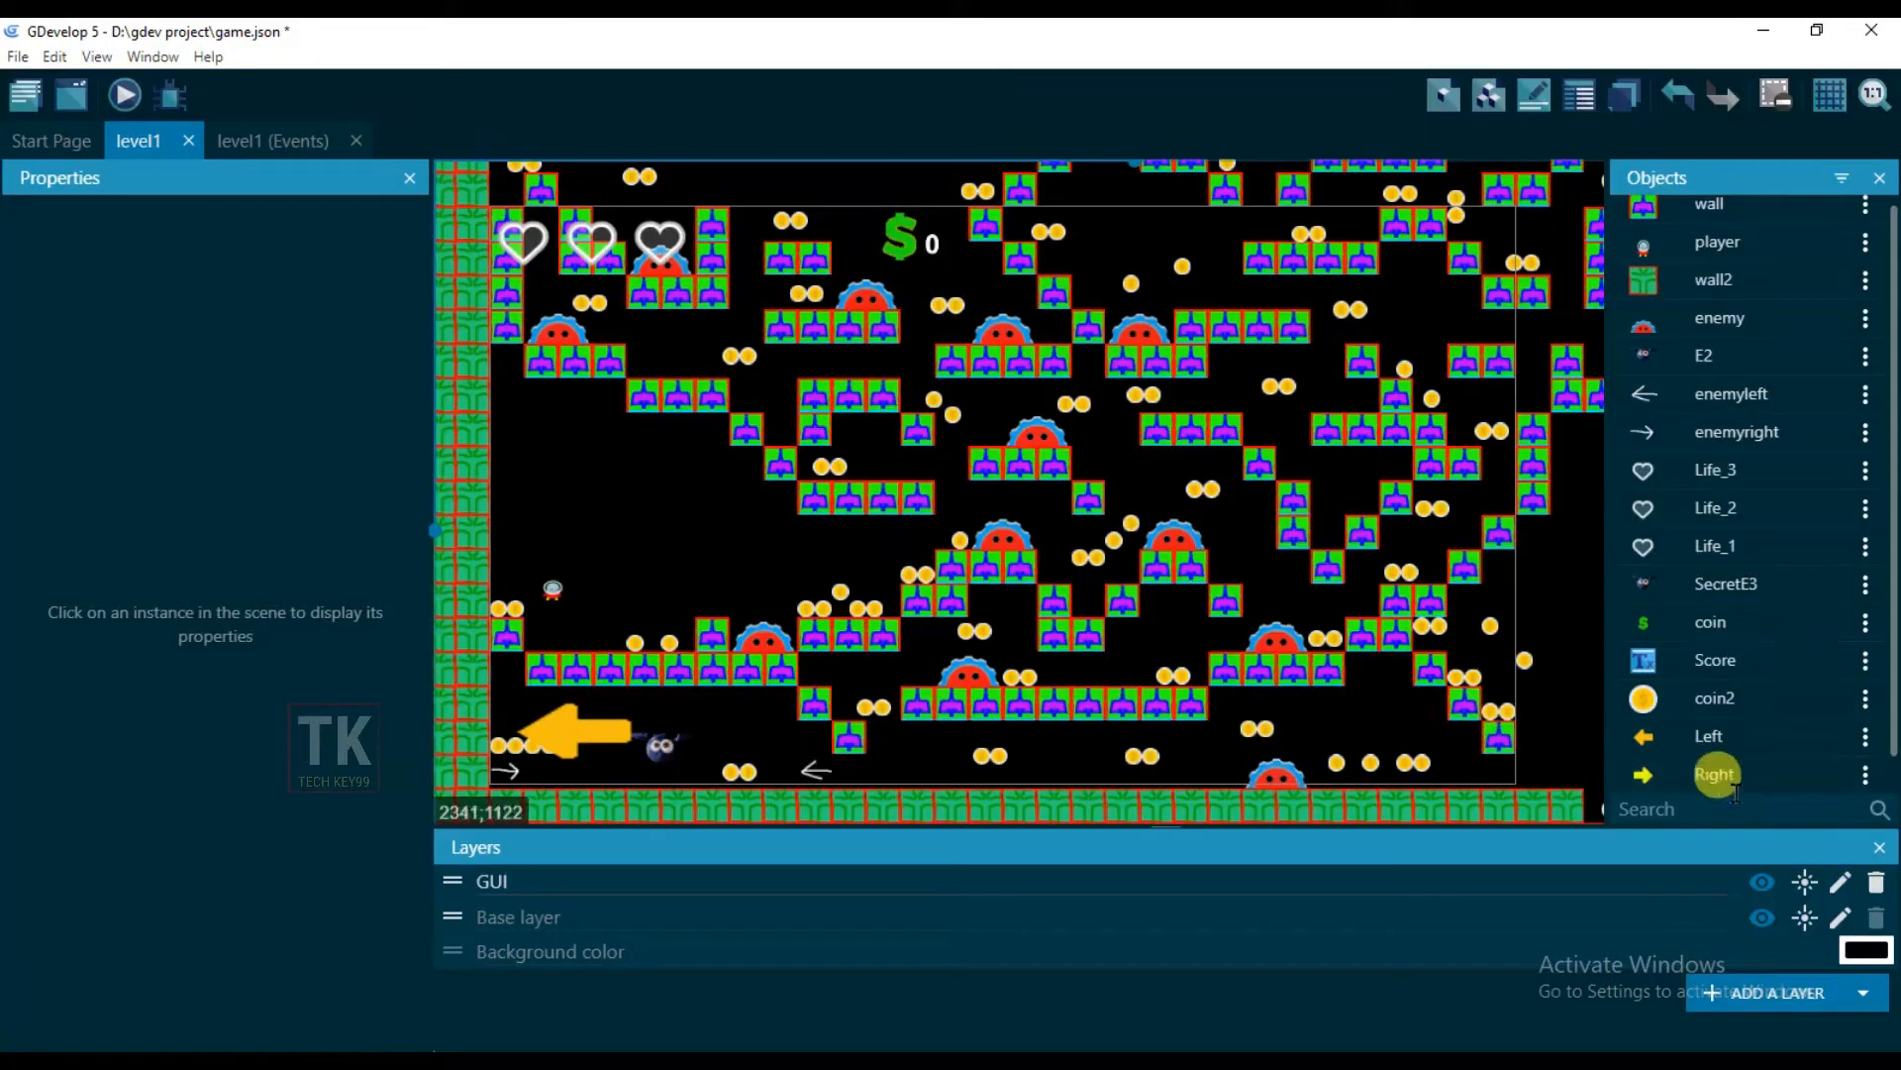
# Place the Right arrow just beside the Left arrow at about X 239, Y 893, with width 312 and height 185
pyautogui.moveTo(1713, 774); pyautogui.dragTo(701, 743)
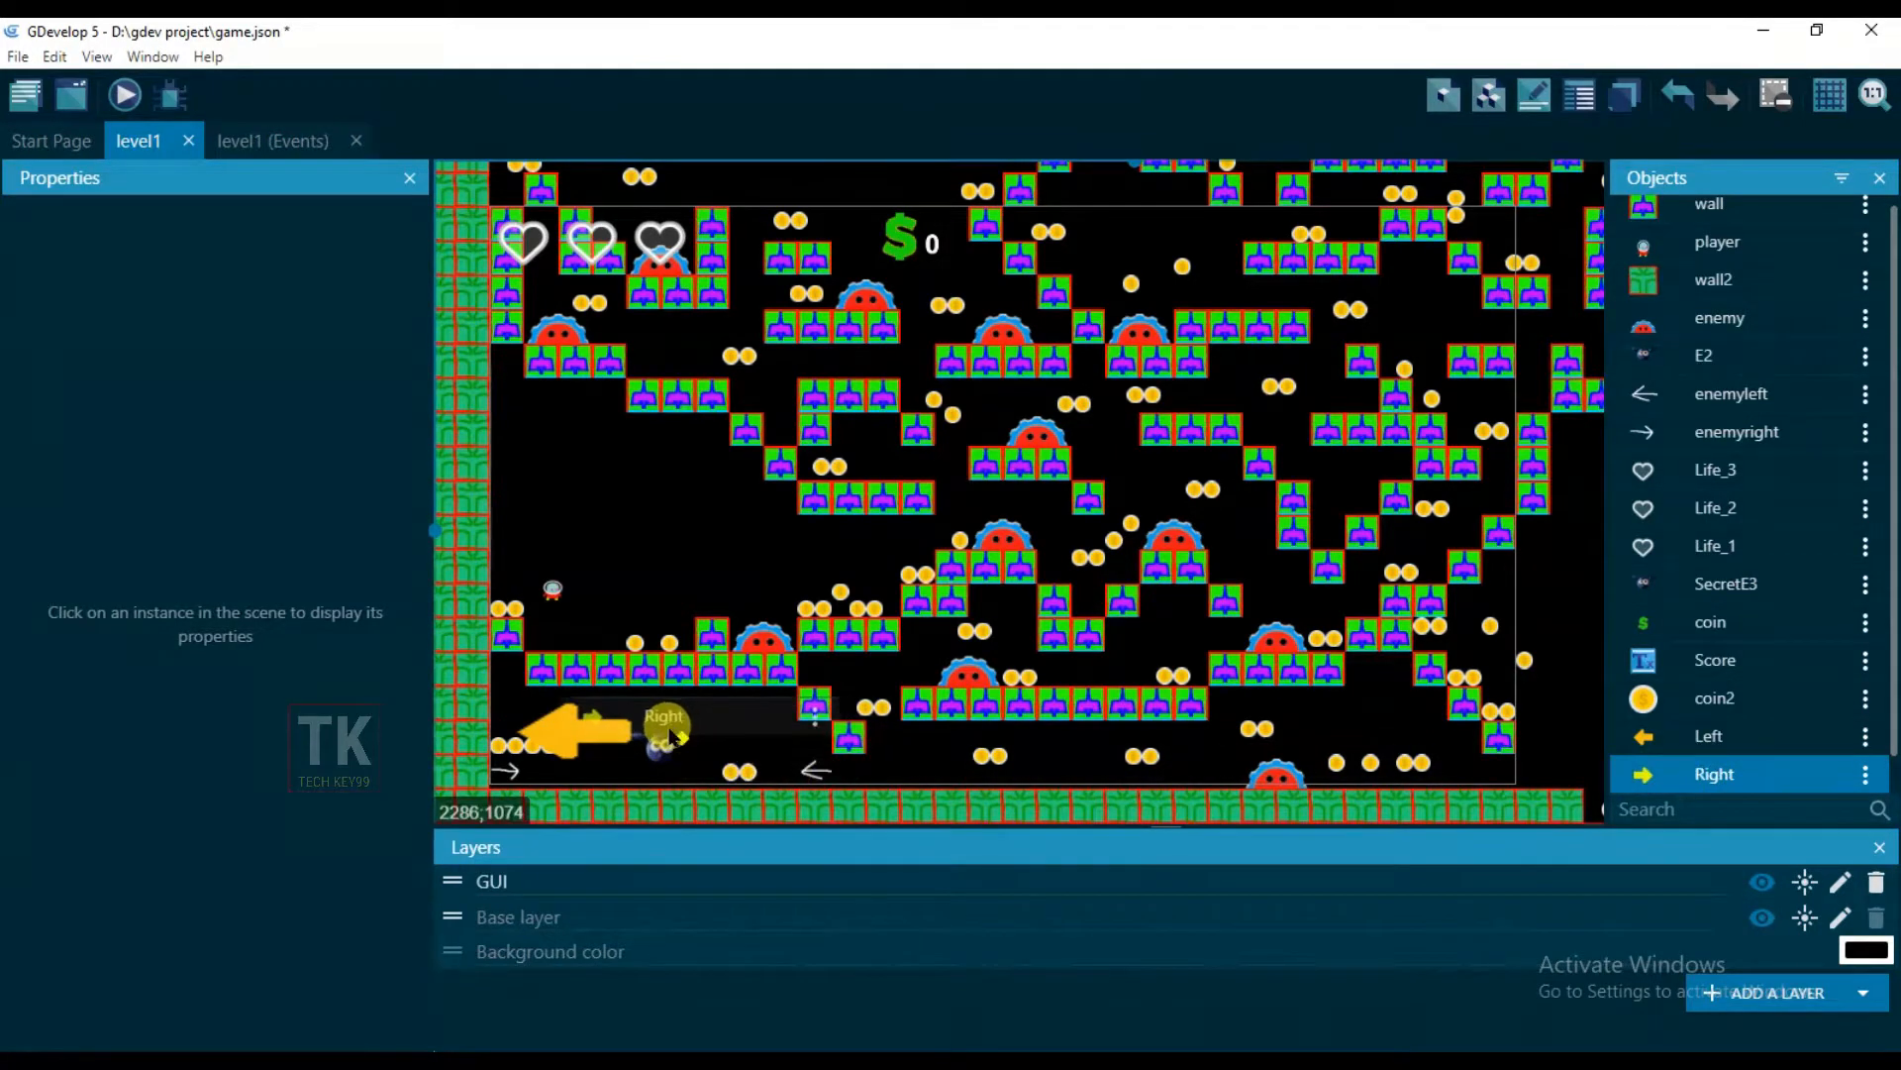
pyautogui.click(585, 728)
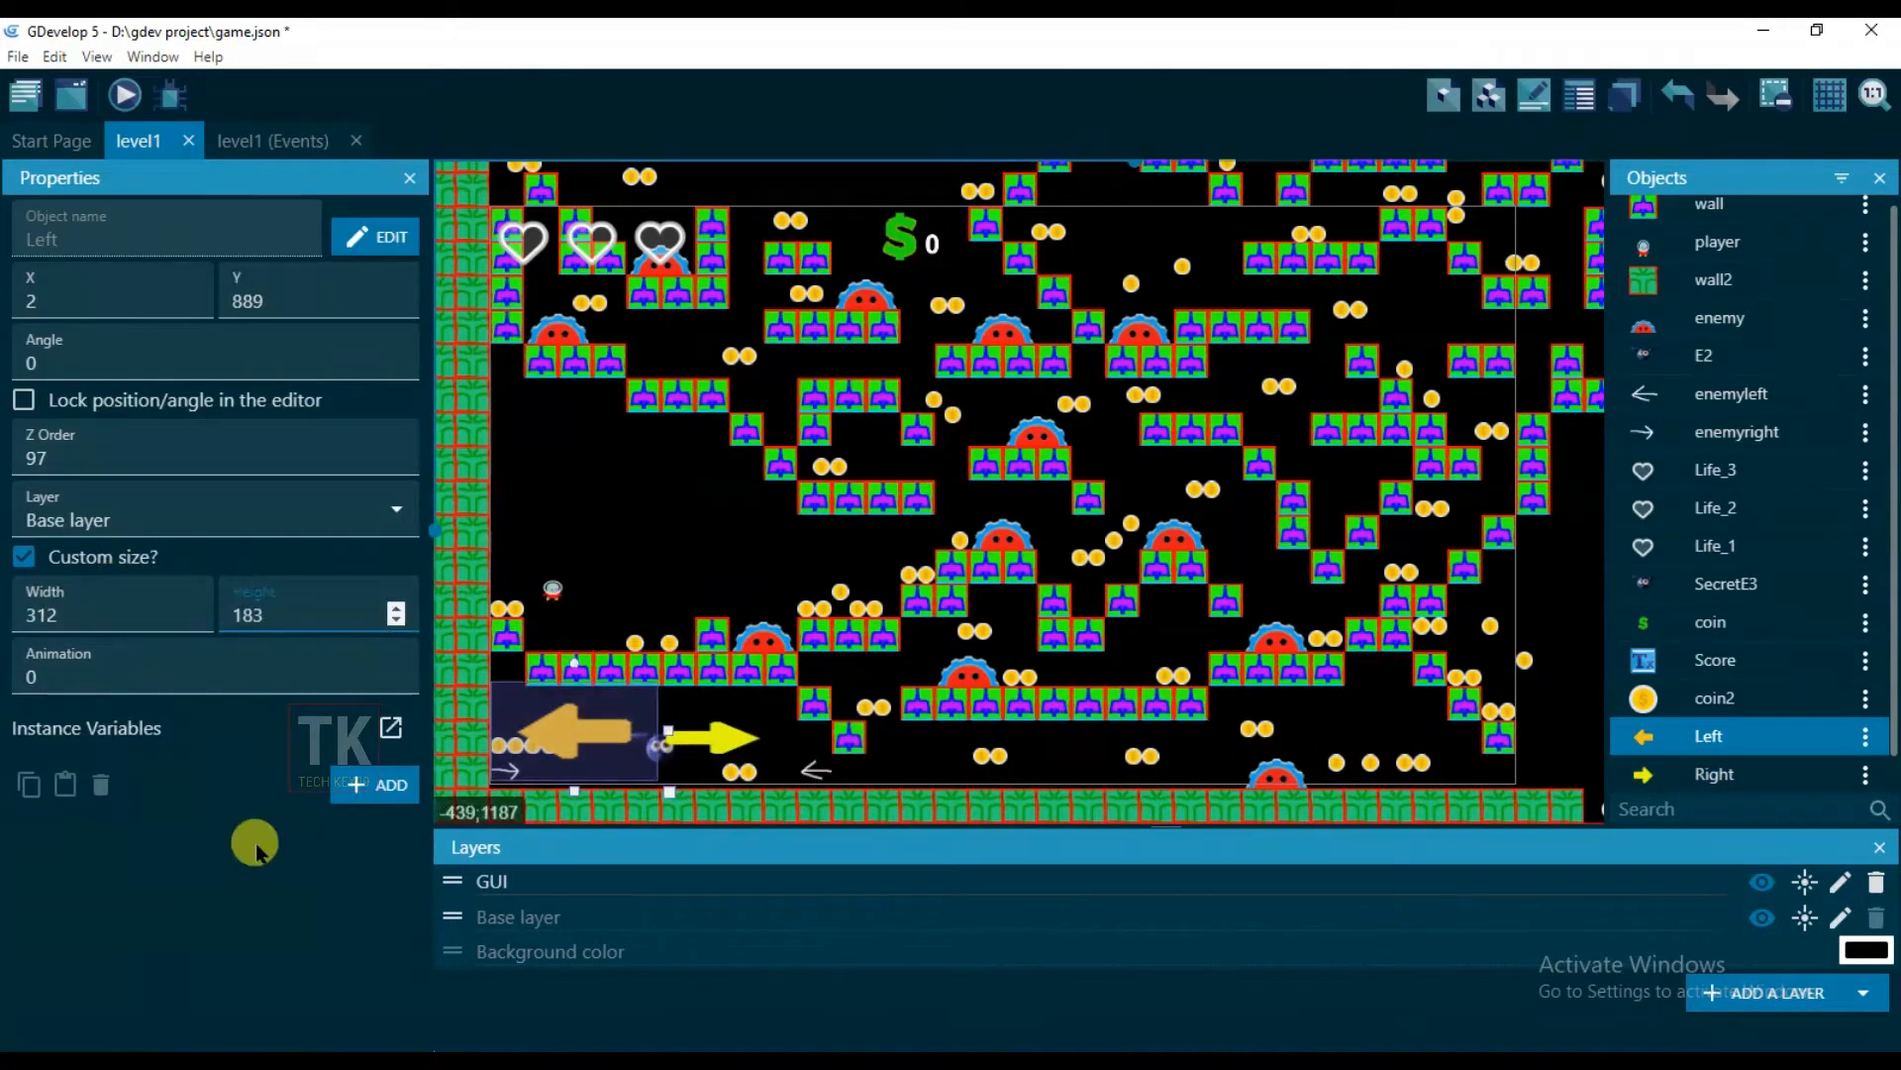
pyautogui.click(713, 738)
pyautogui.write('312')
pyautogui.press('Tab')
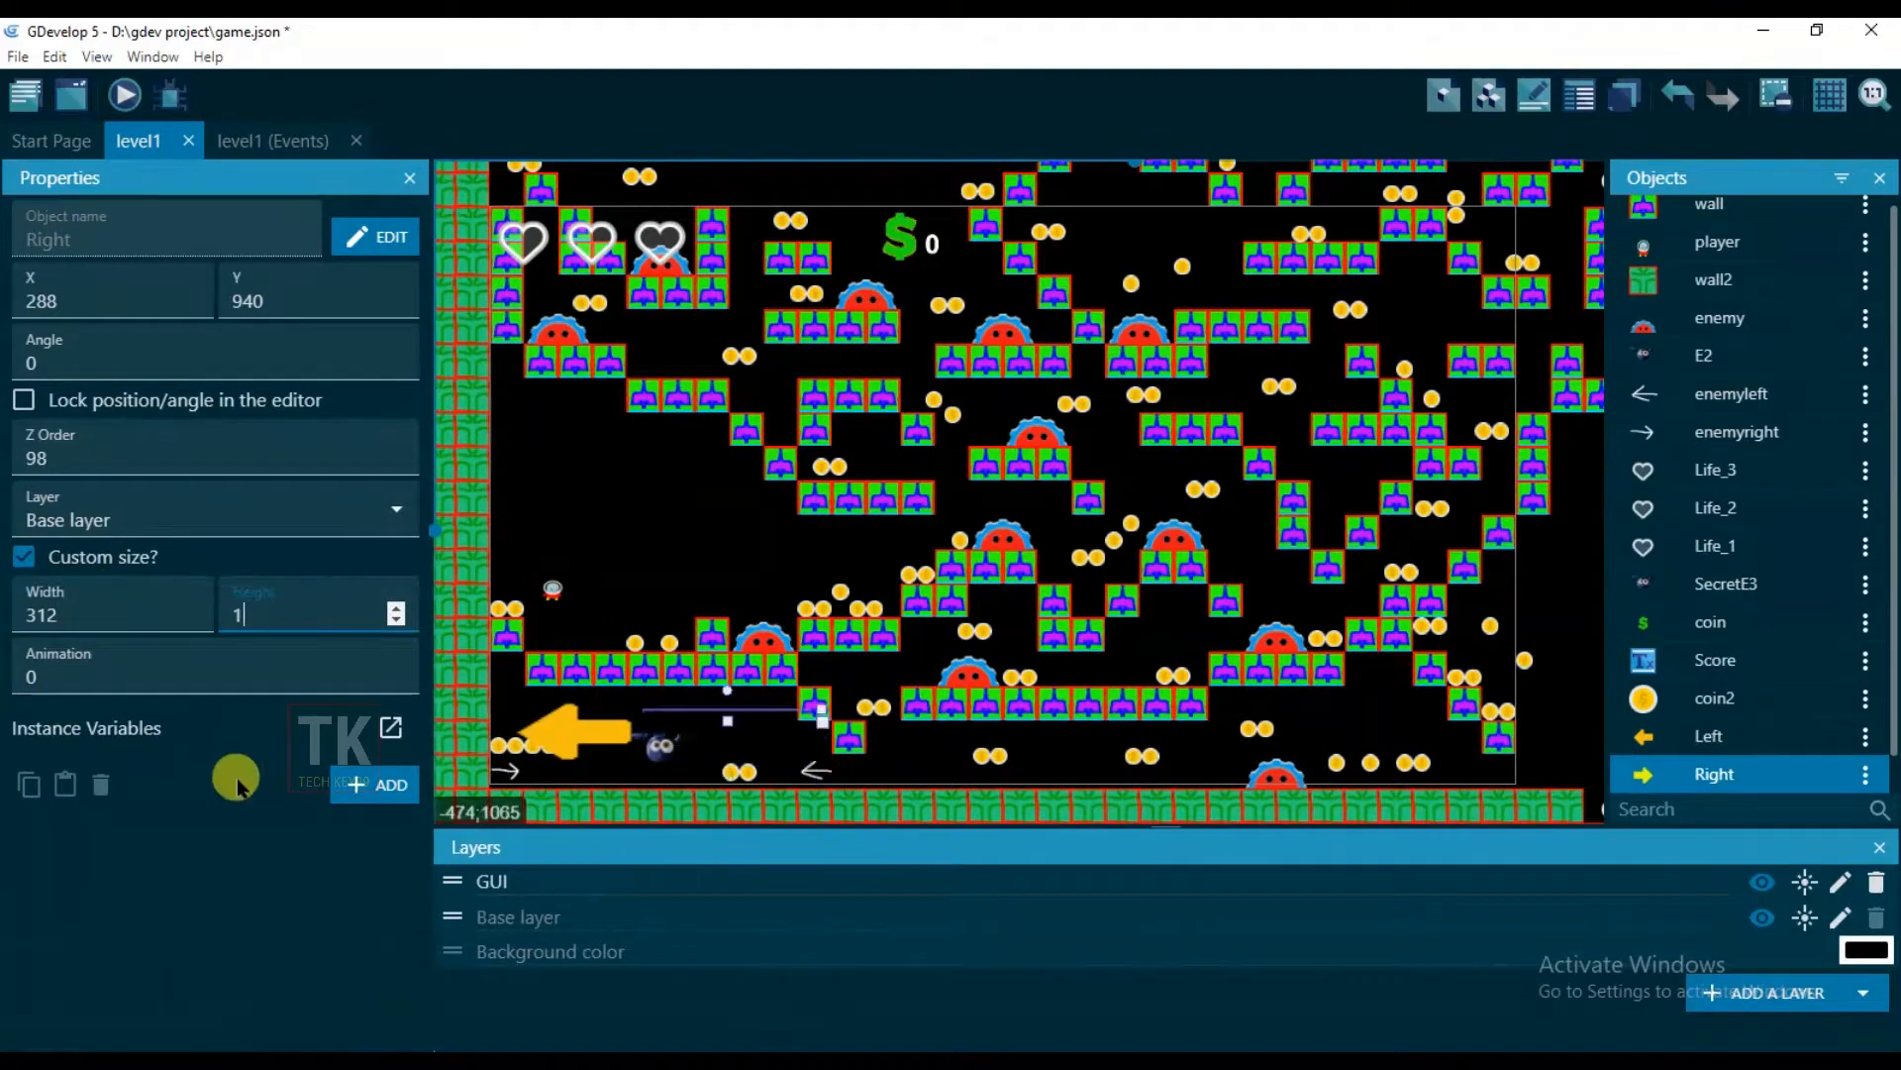
pyautogui.write('185')
pyautogui.moveTo(740, 773); pyautogui.dragTo(708, 738)
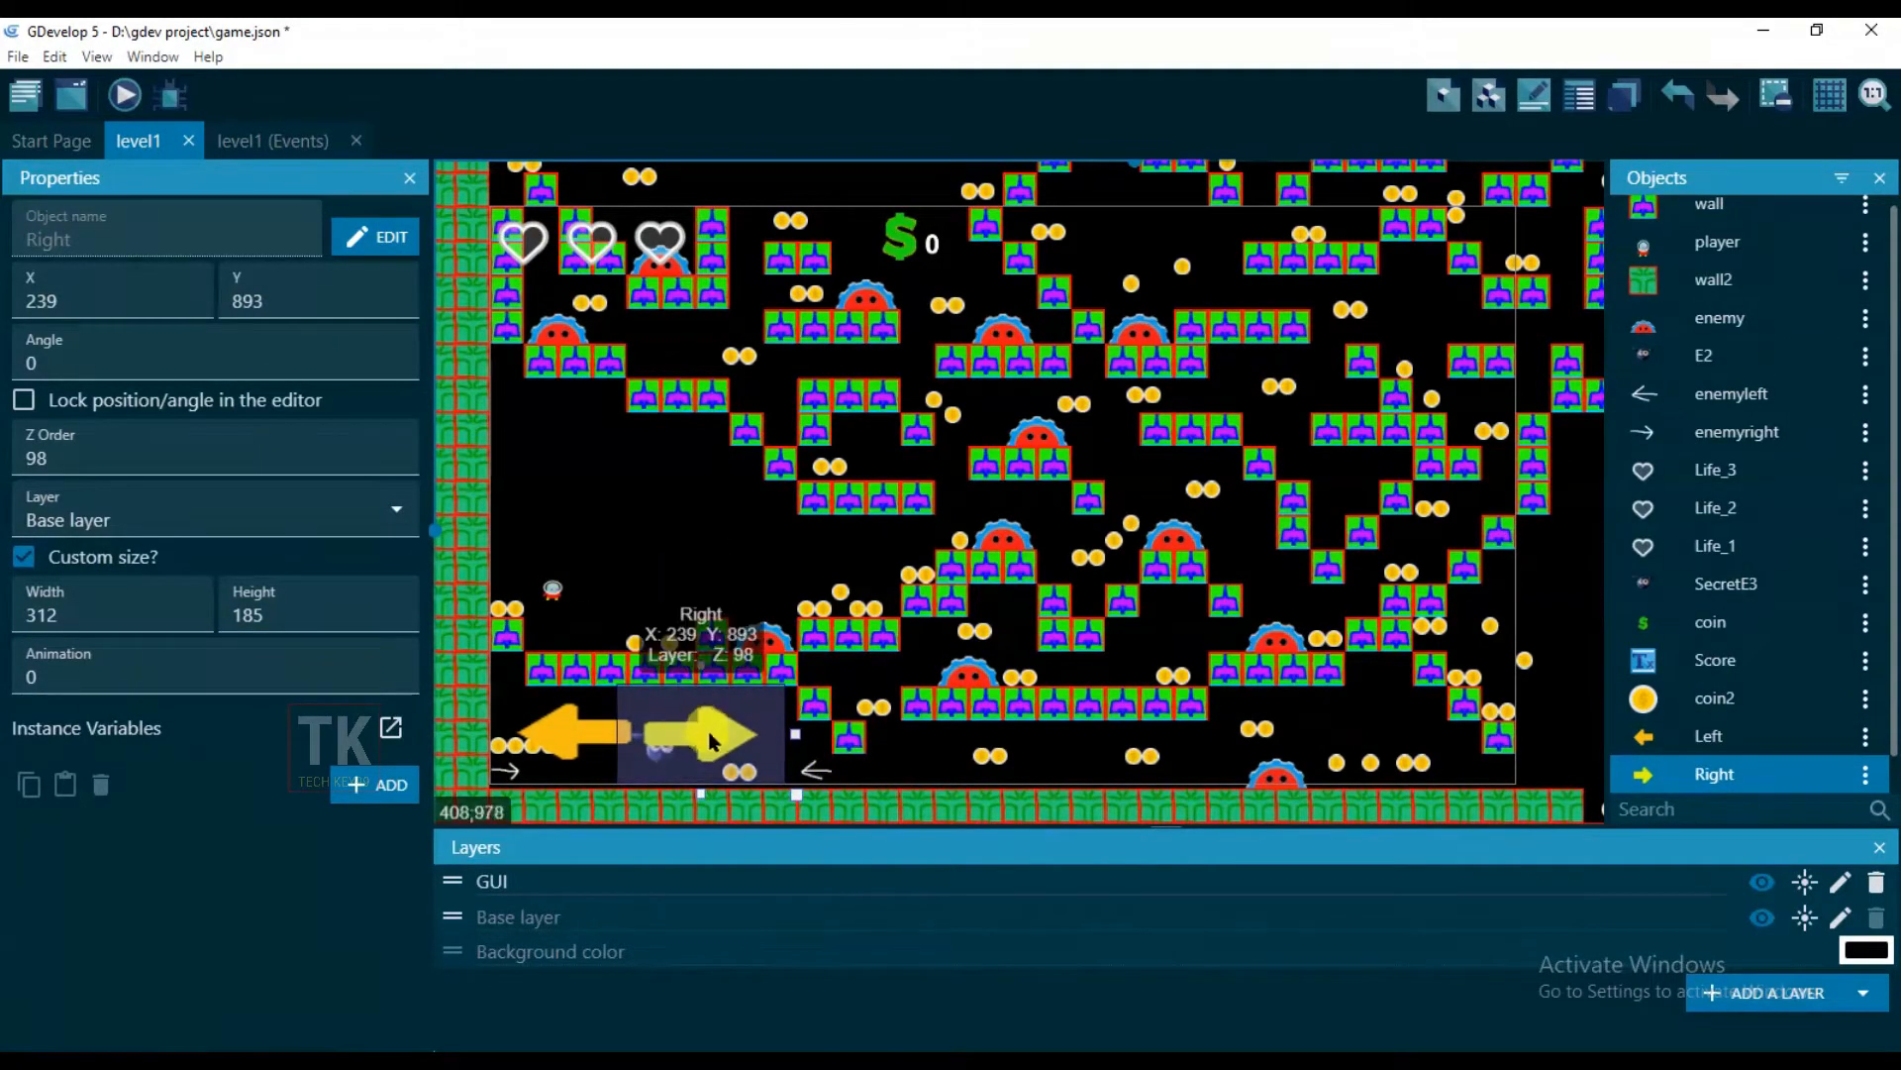
pyautogui.click(580, 735)
pyautogui.click(630, 585)
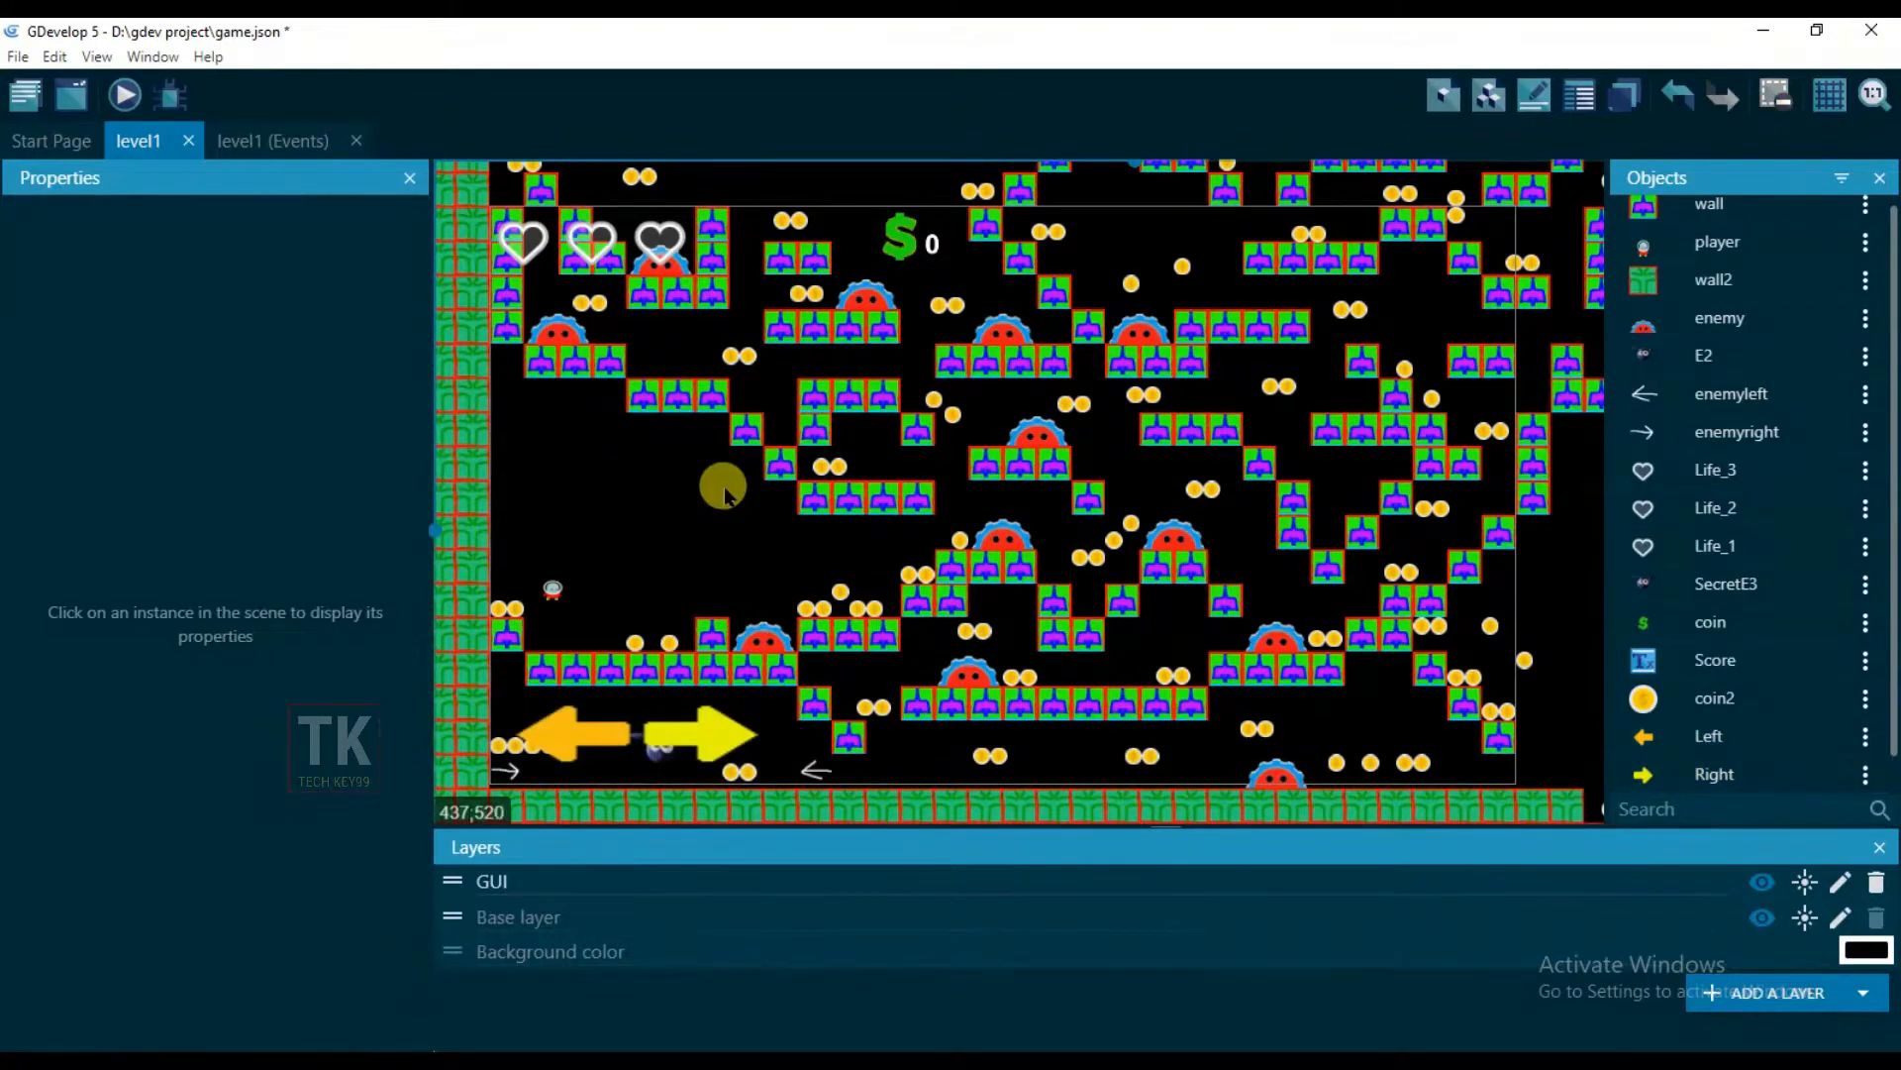
# Create a new sprite object named UP
pyautogui.scroll(-1, 1780, 694)
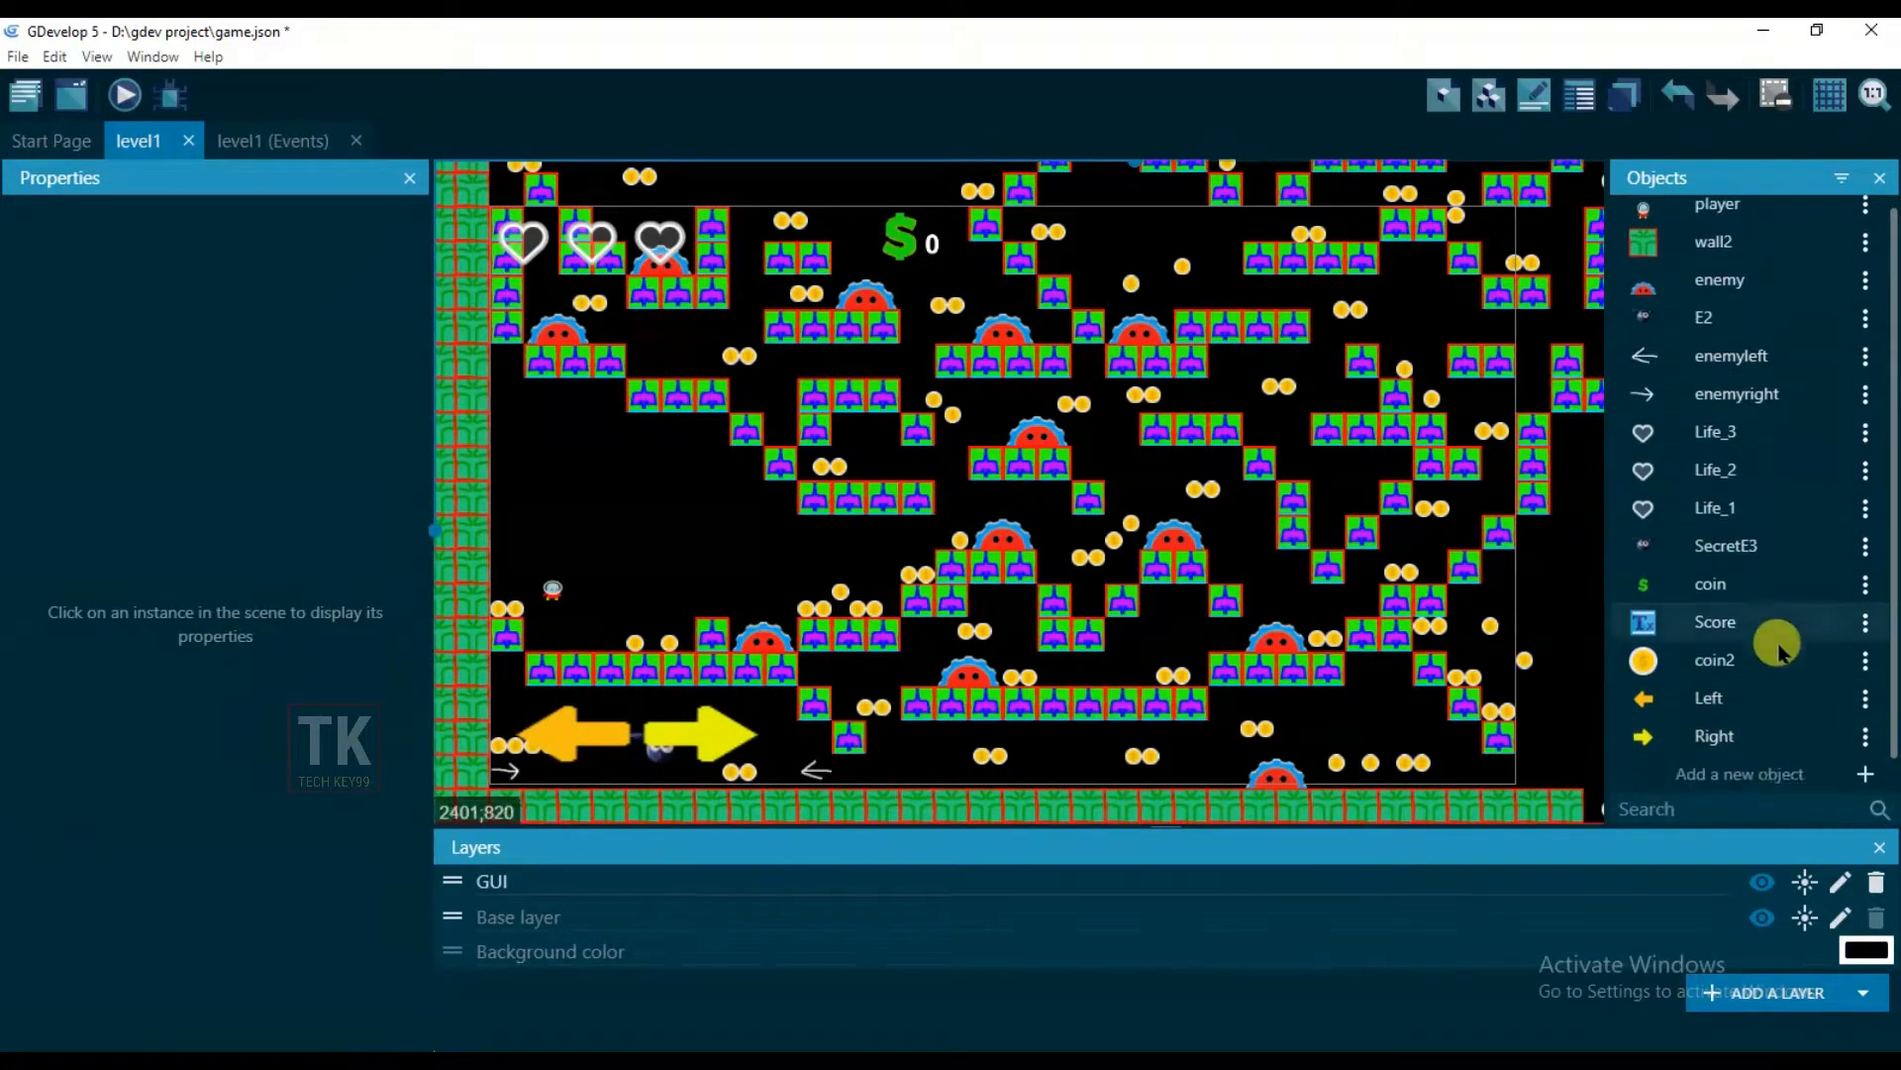
pyautogui.click(1783, 775)
pyautogui.click(698, 241)
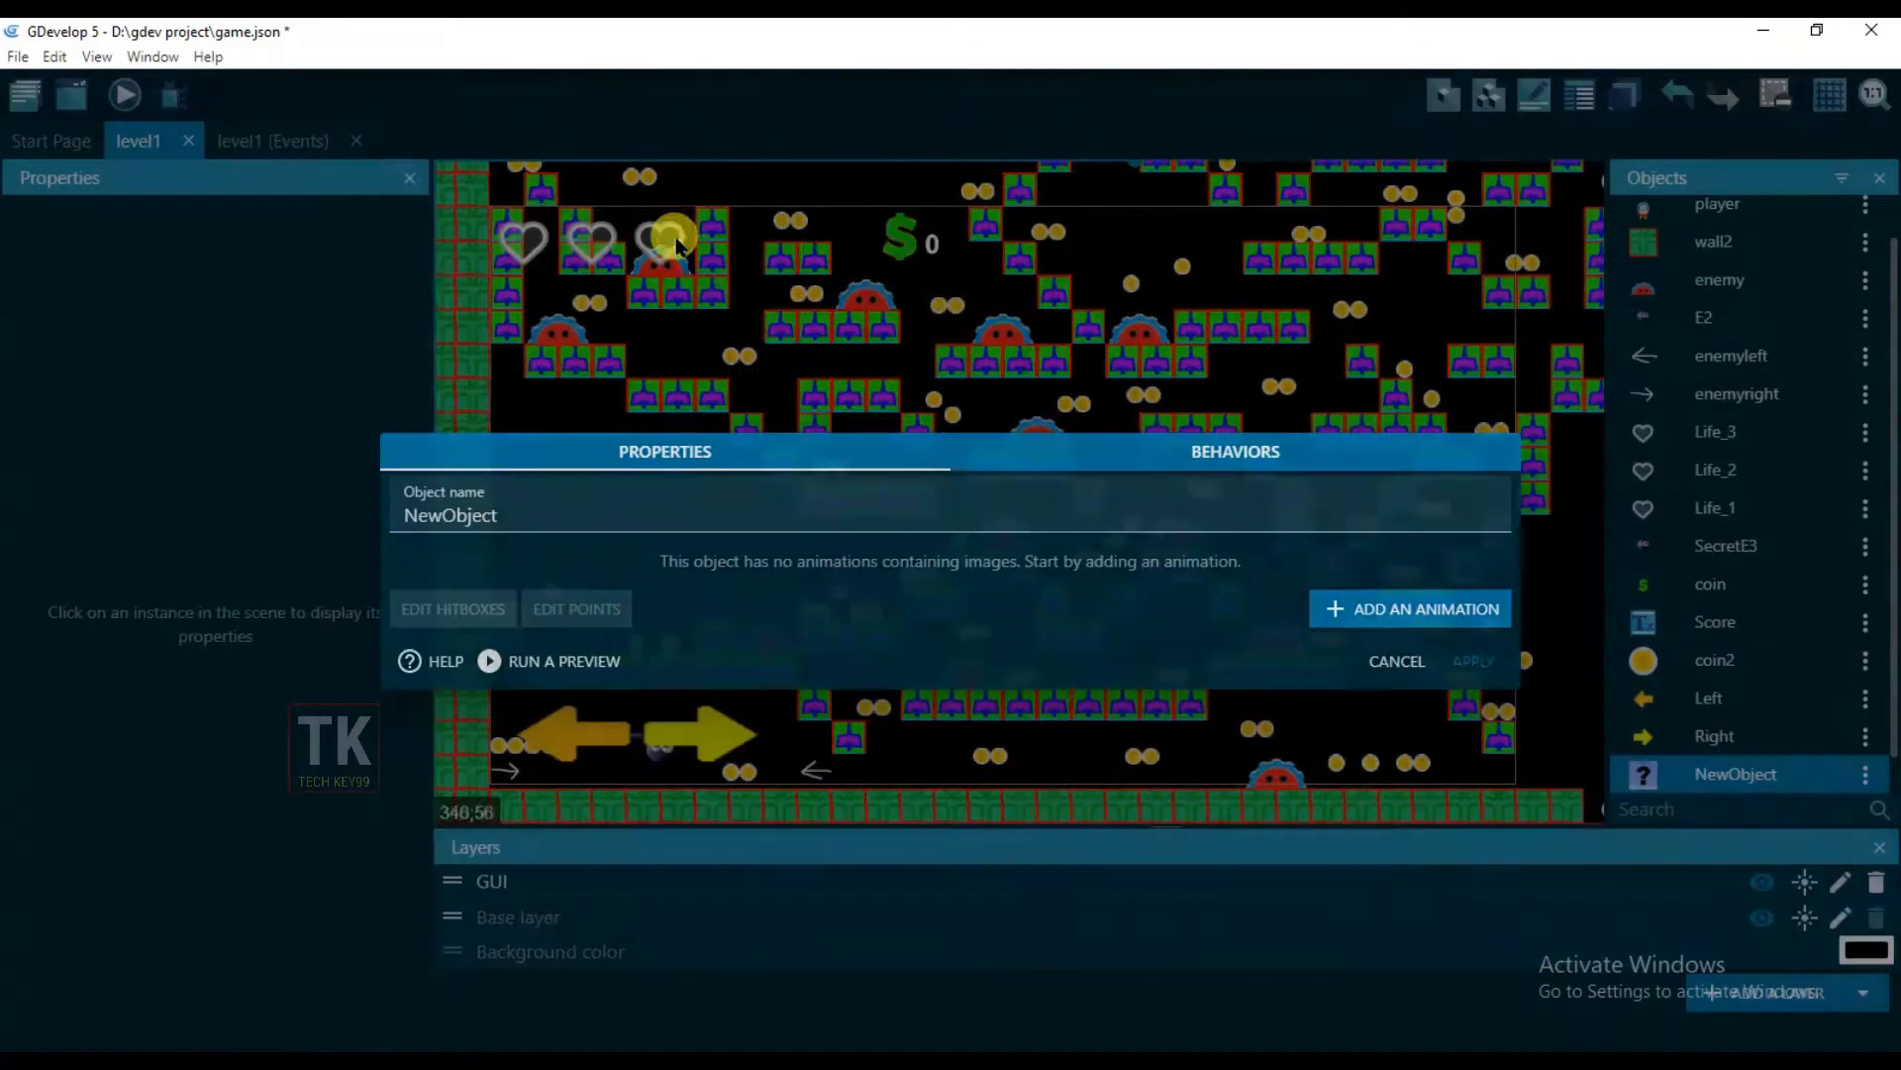
pyautogui.click(567, 513)
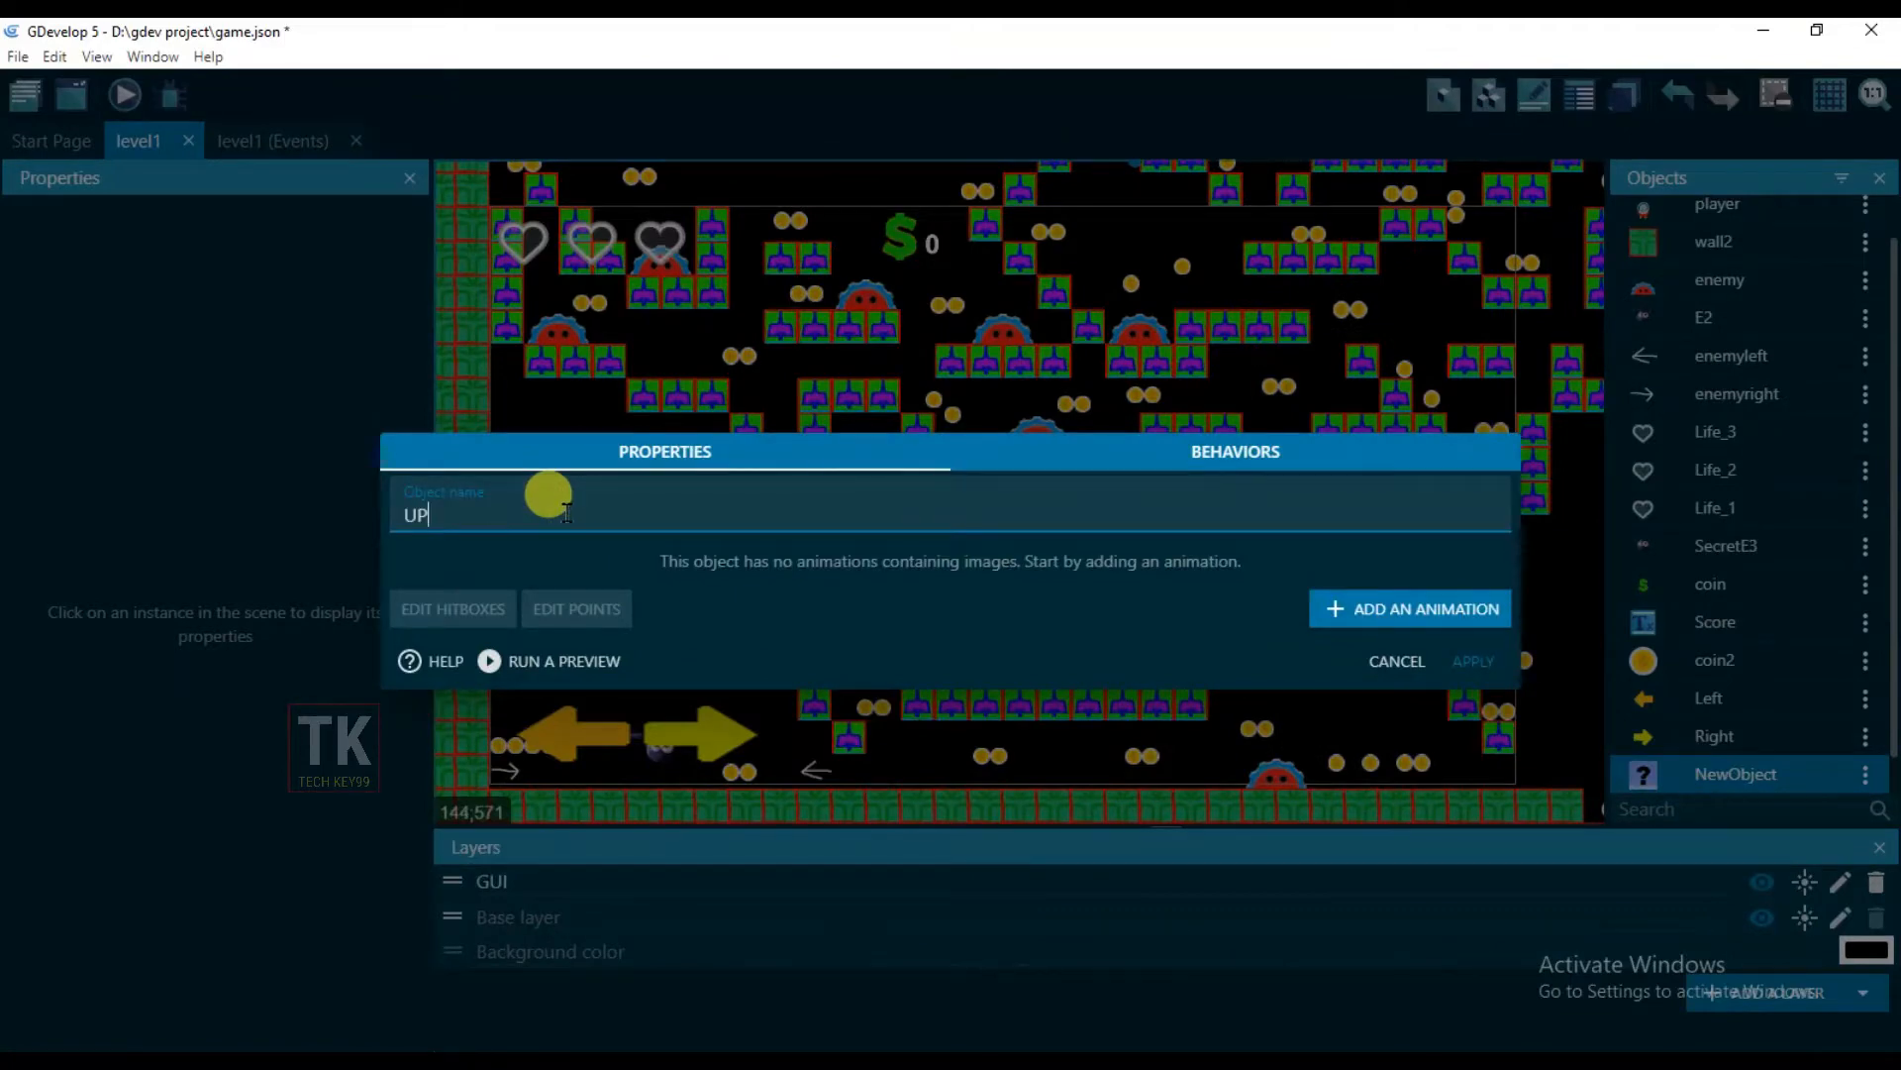
pyautogui.write('UP')
# Add an animation to the UP object using the arrowRight image, copied into the project folder
pyautogui.click(1382, 606)
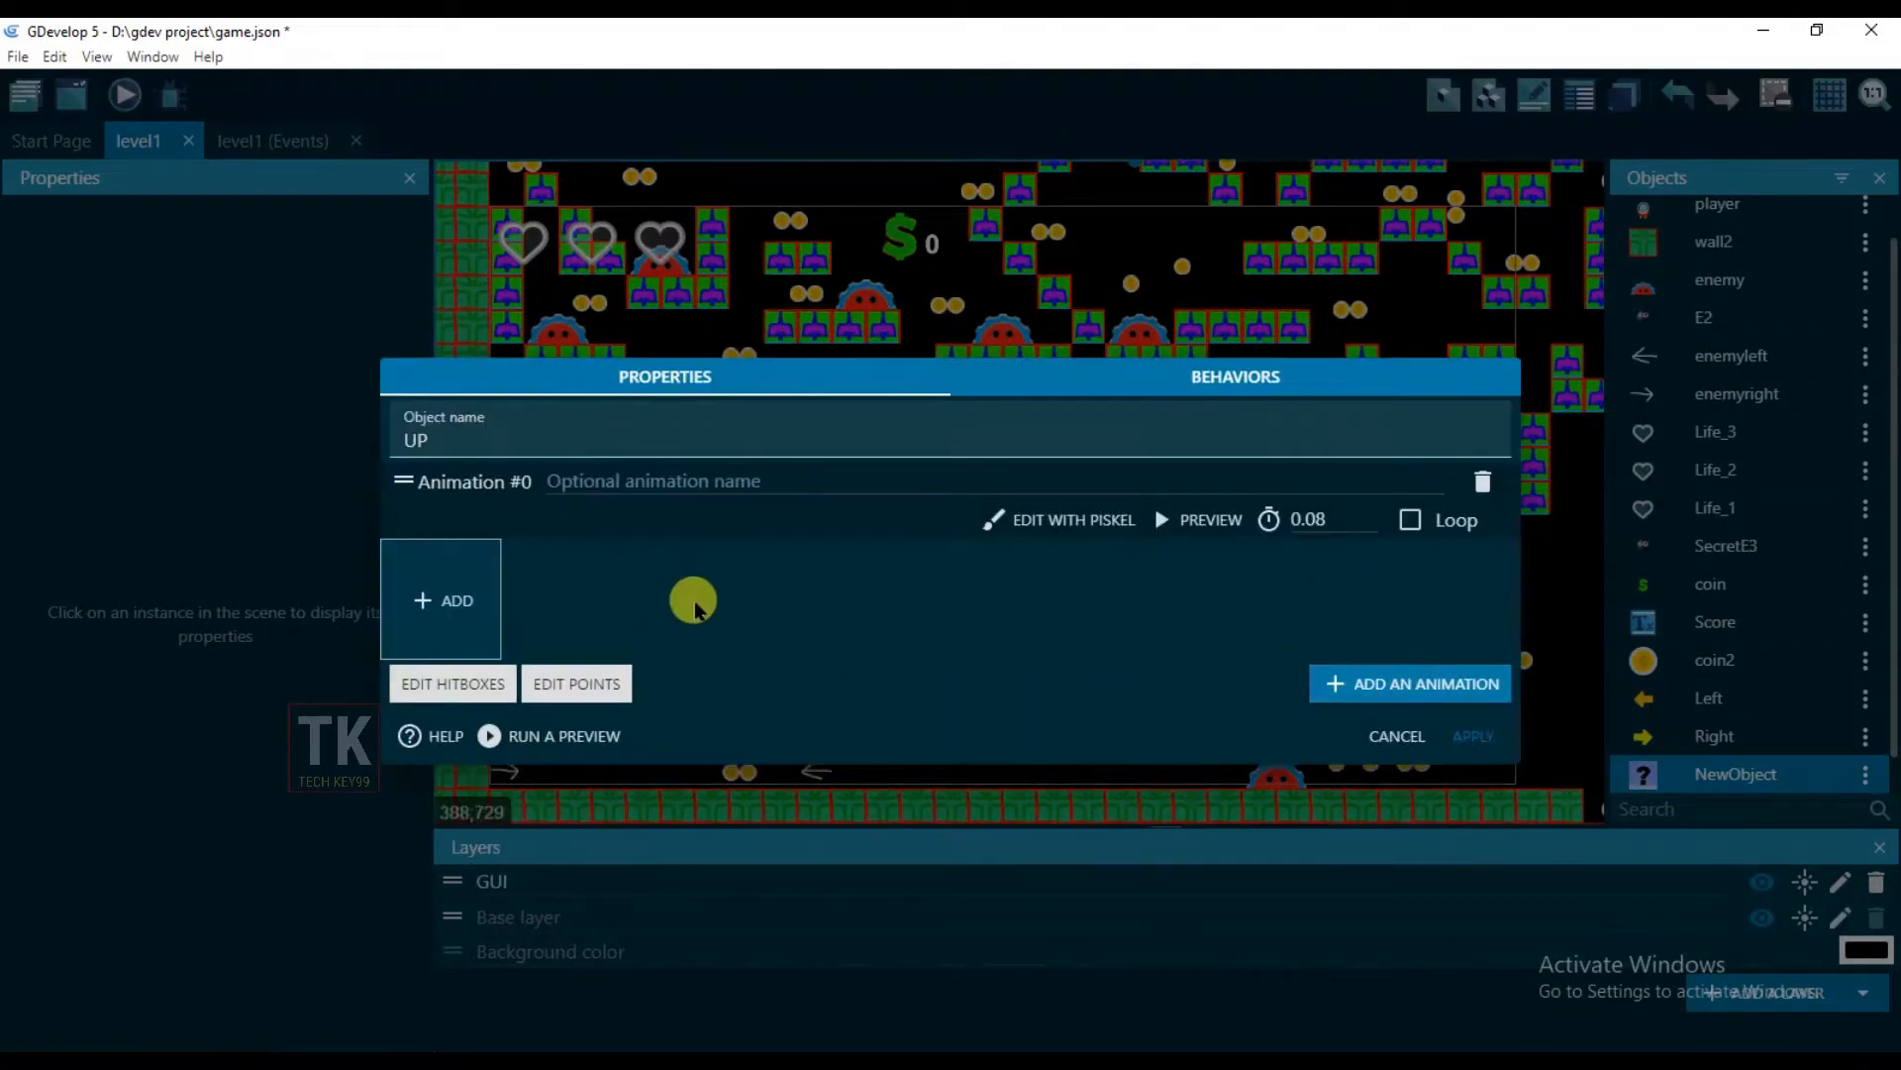
pyautogui.click(436, 599)
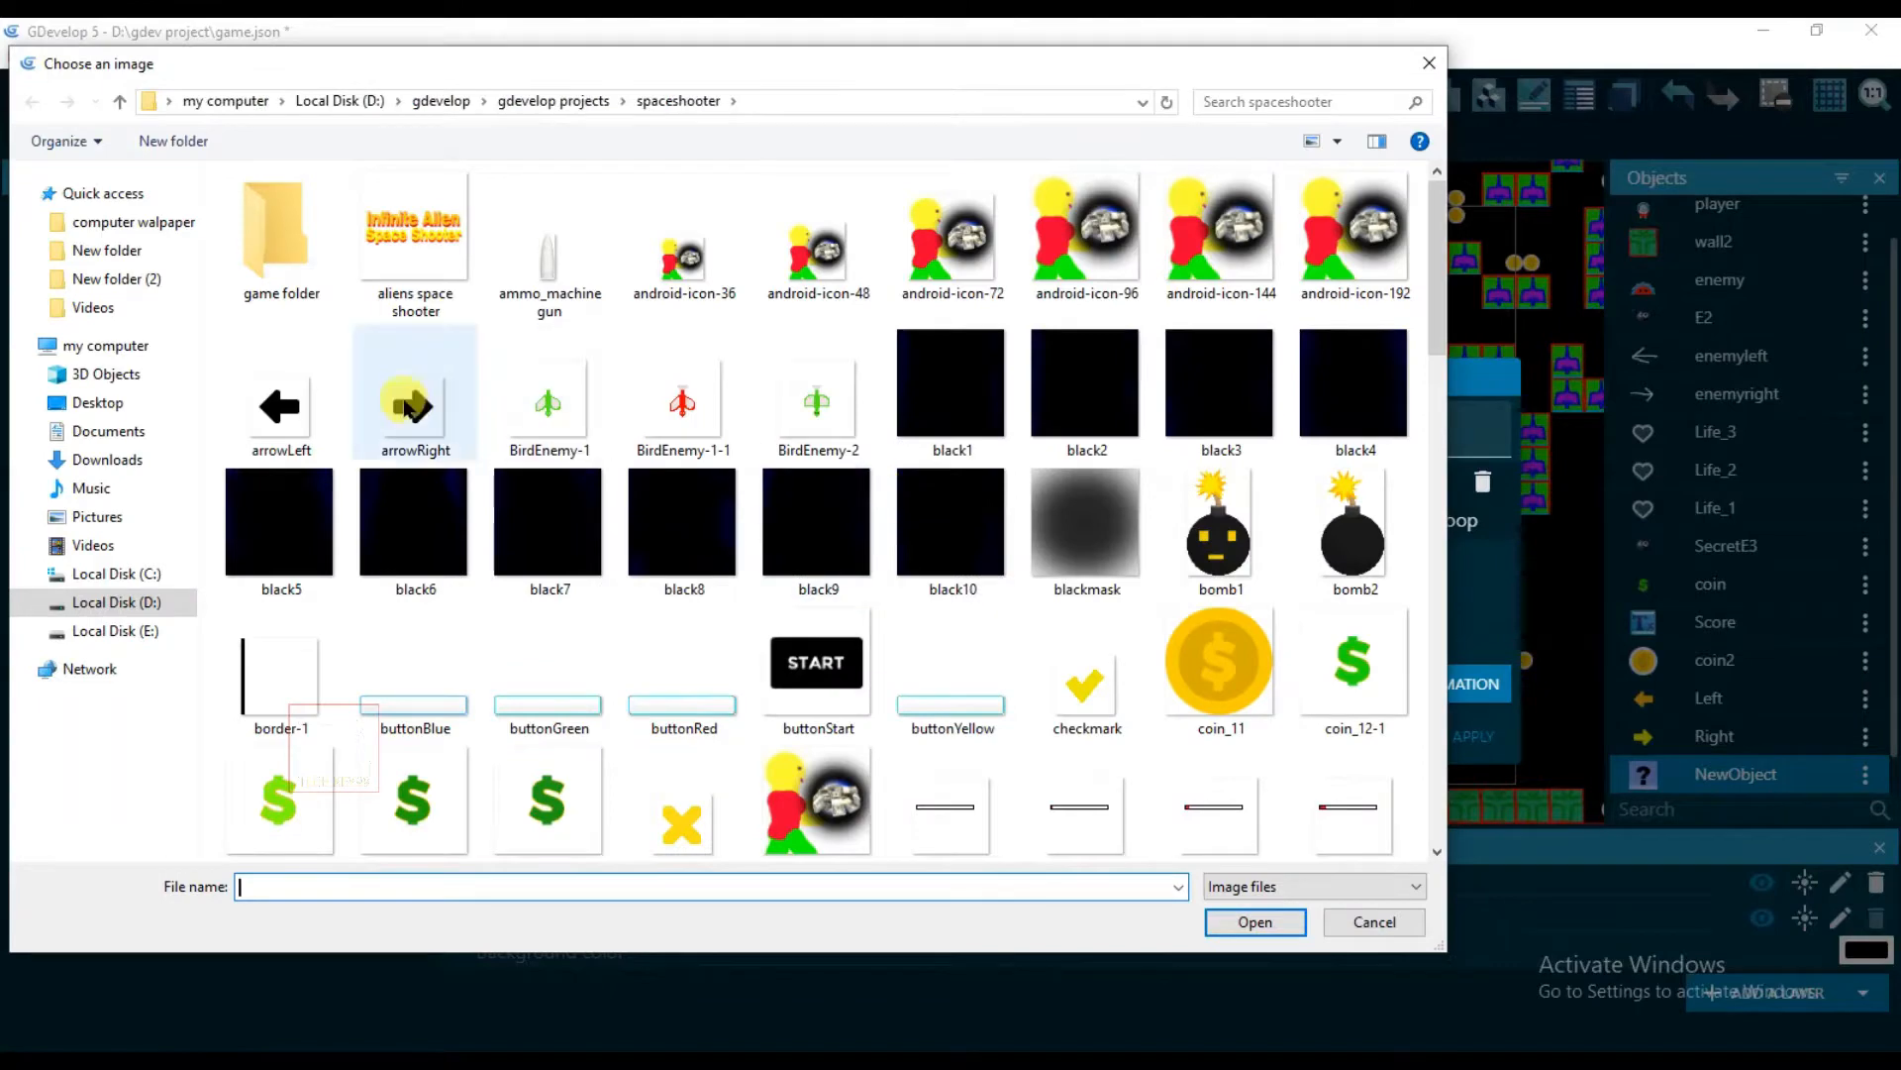
pyautogui.click(406, 416)
pyautogui.click(1255, 922)
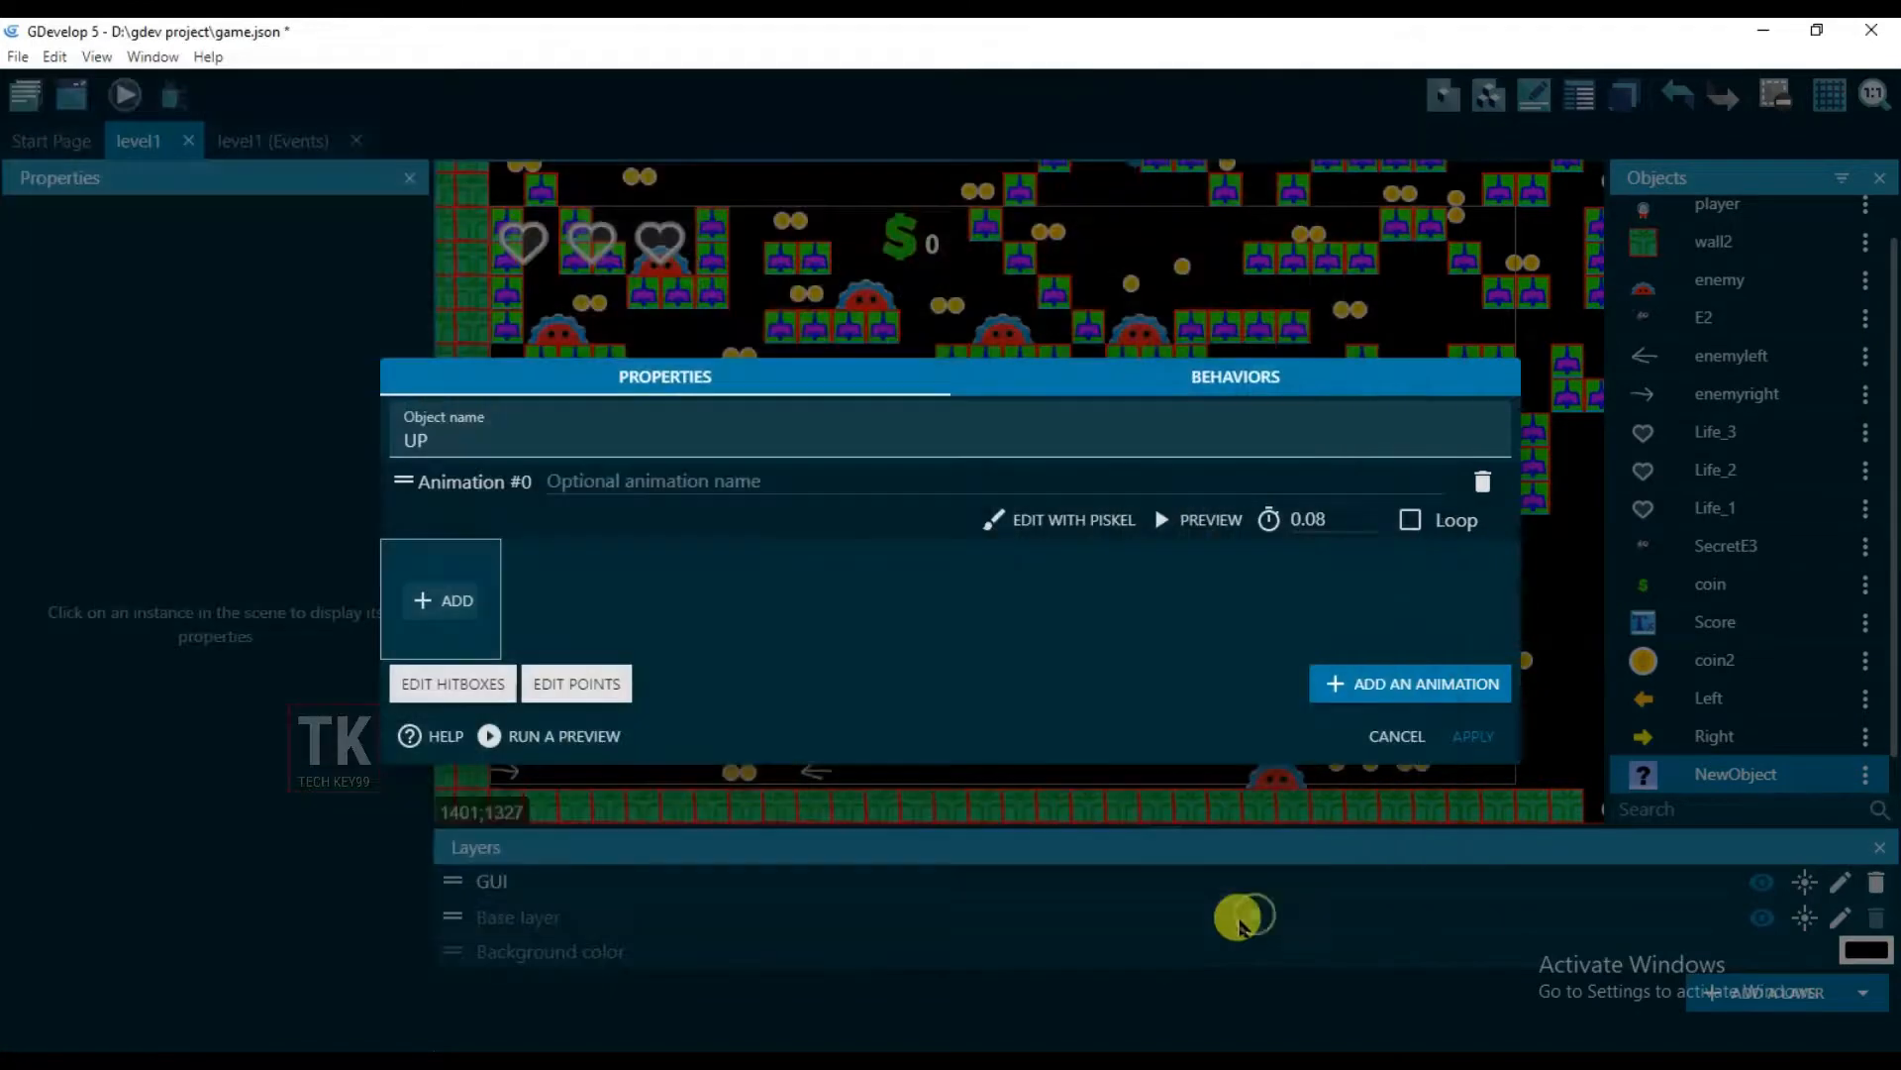
pyautogui.click(1128, 556)
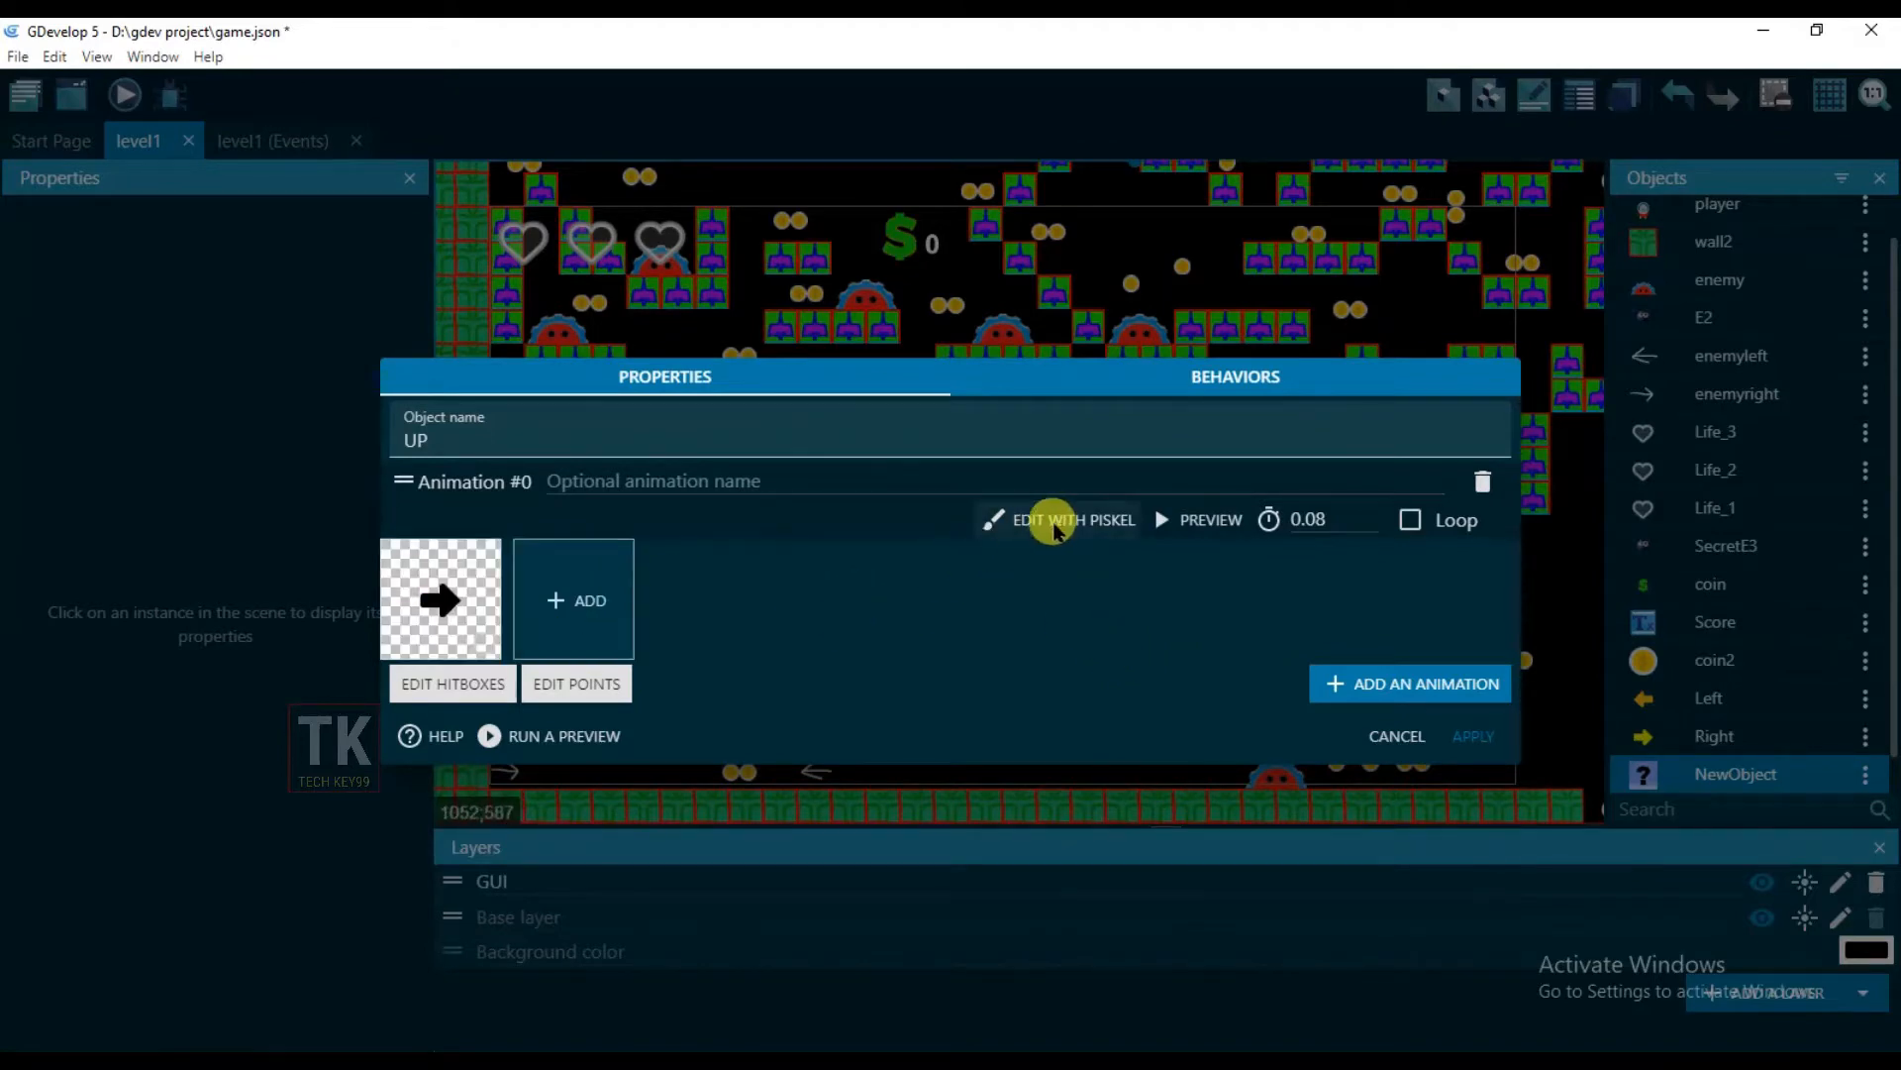
# Recolour the UP object's arrow image yellow (#dcf409) in Piskel, save it, and apply the object's changes
pyautogui.click(1052, 519)
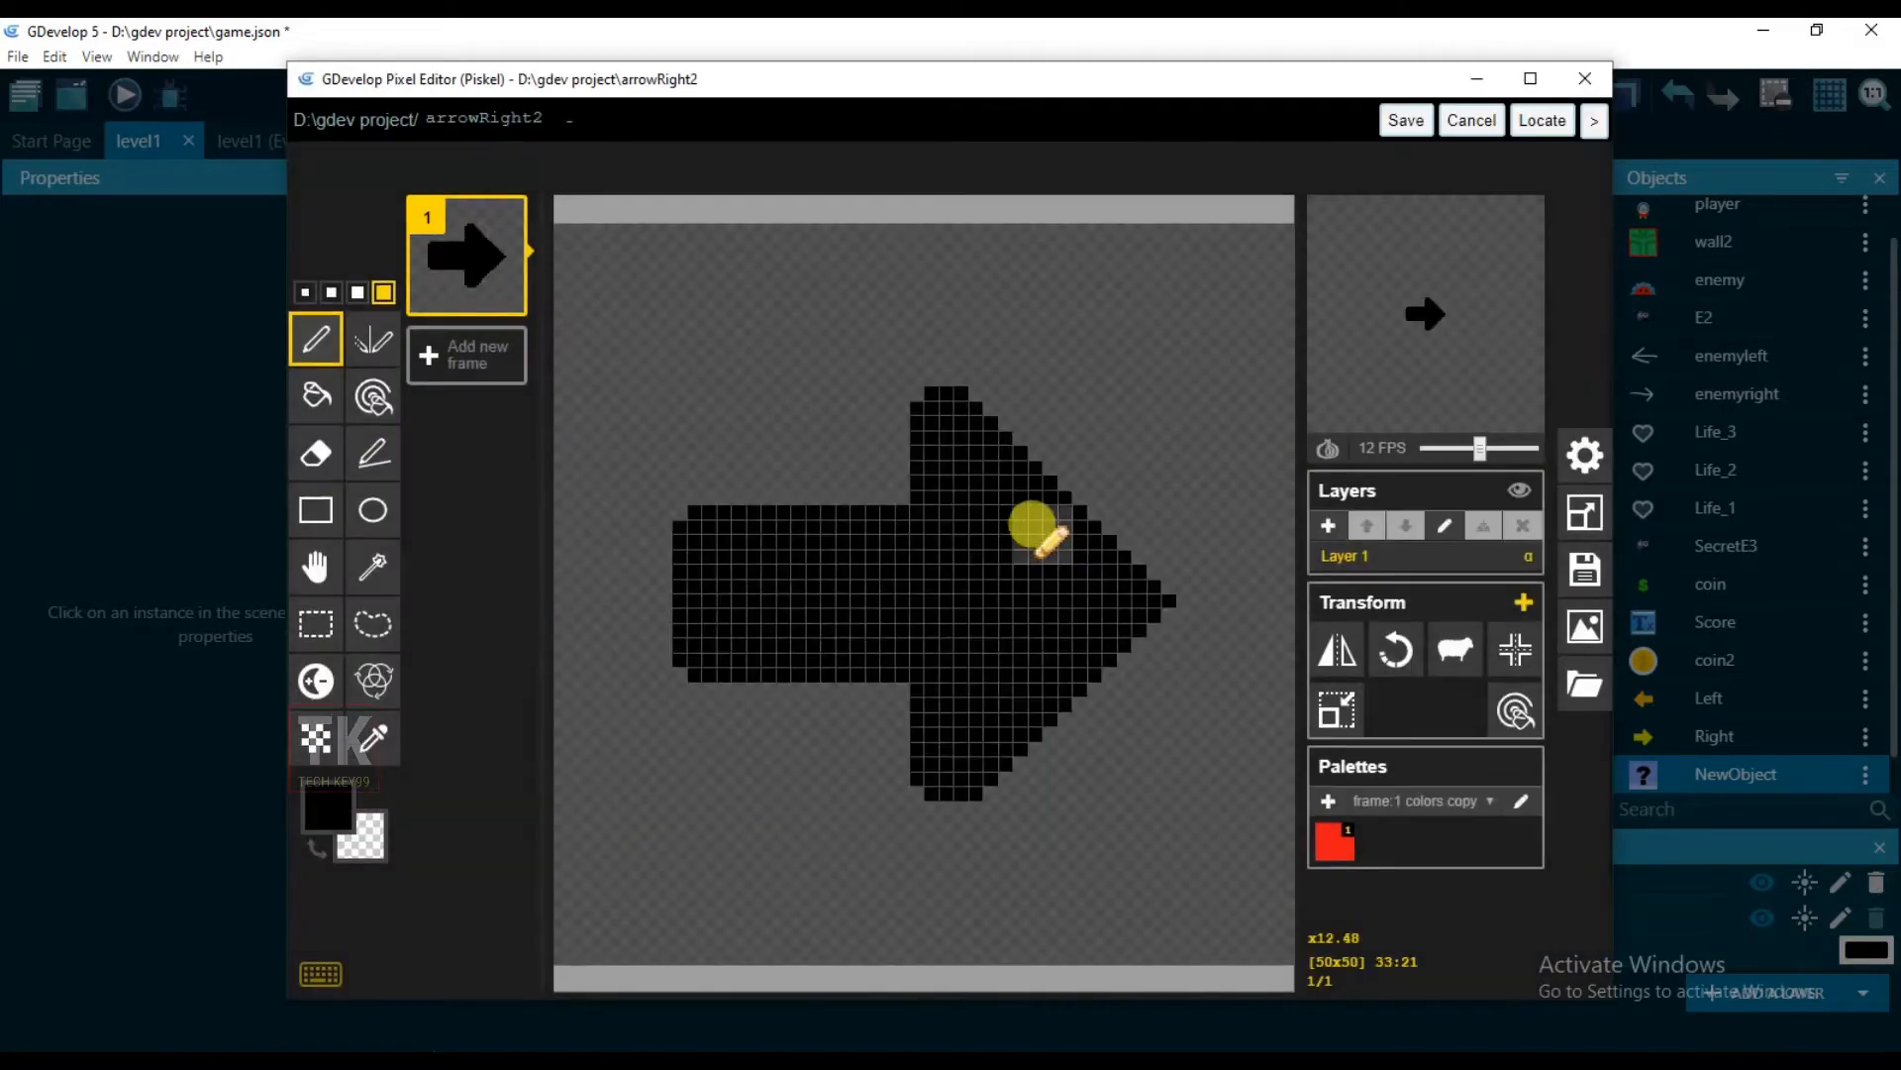
pyautogui.click(315, 401)
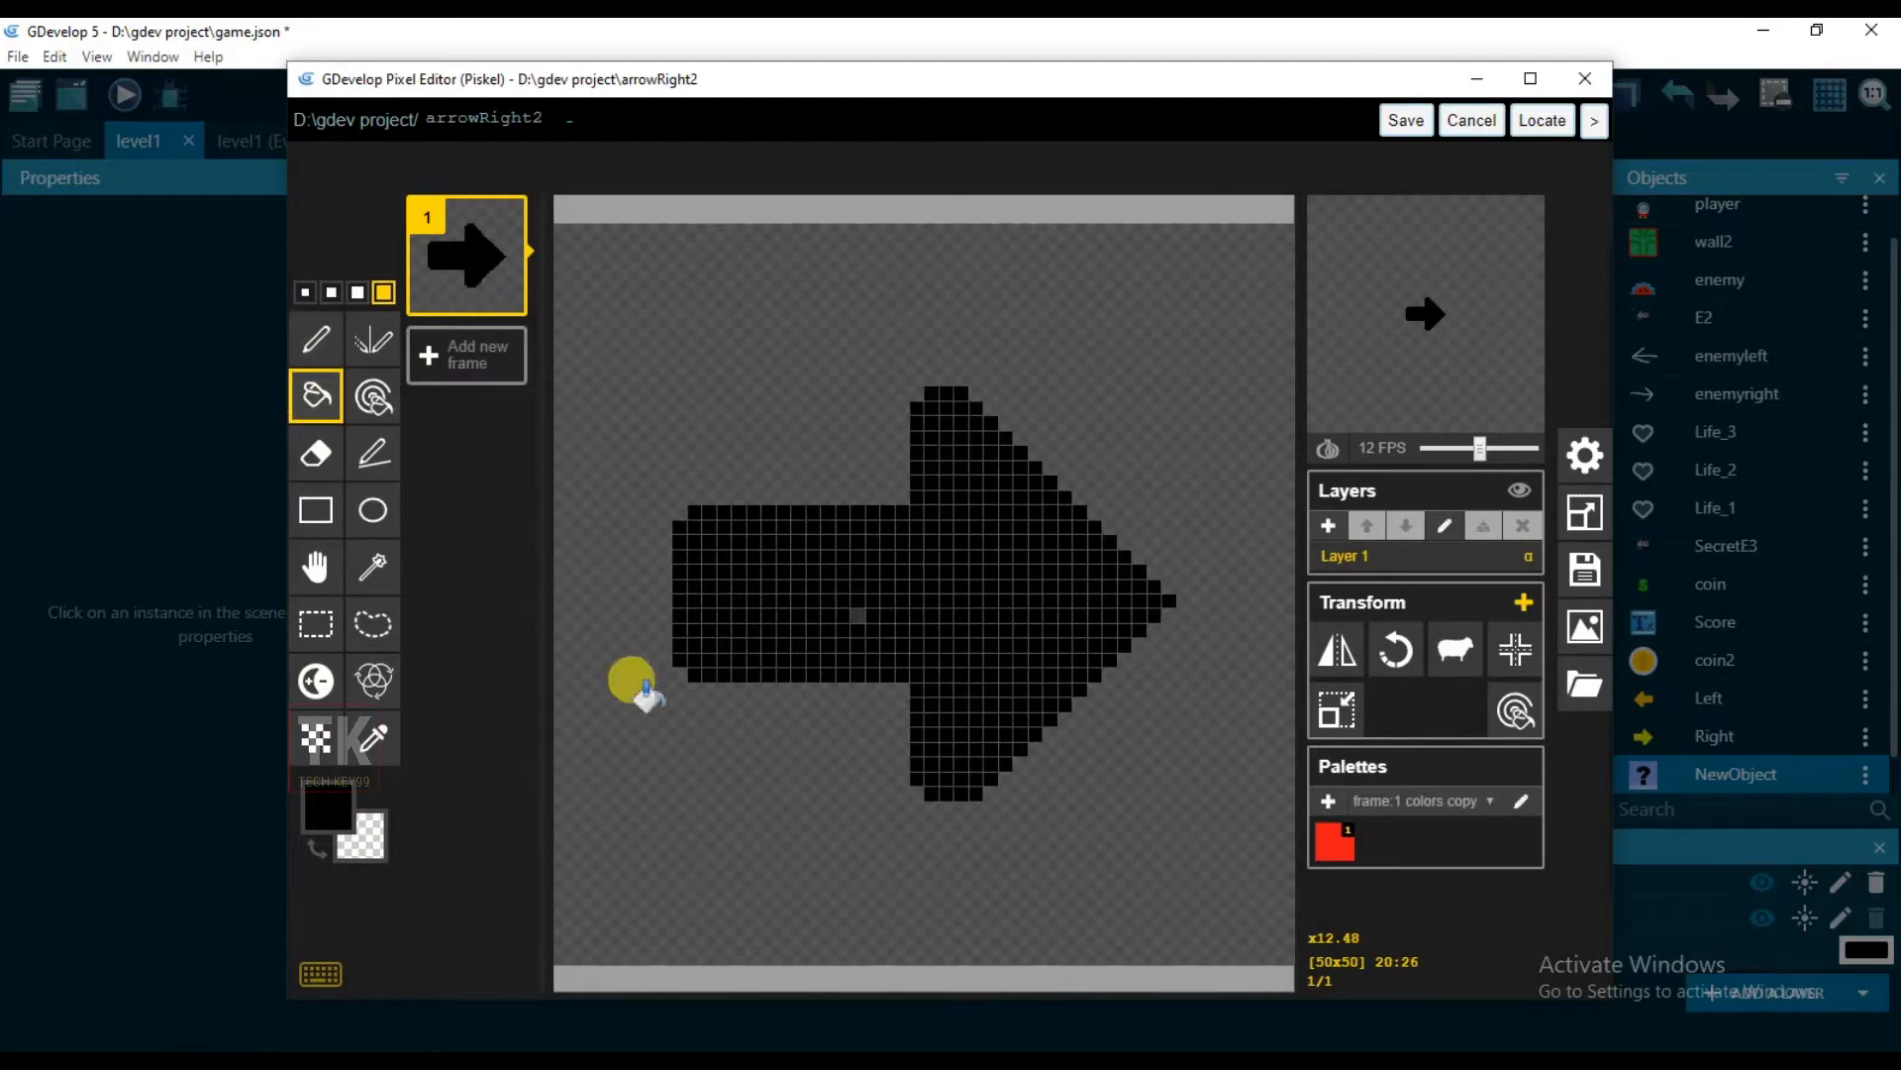
pyautogui.click(327, 807)
pyautogui.click(555, 592)
pyautogui.click(518, 575)
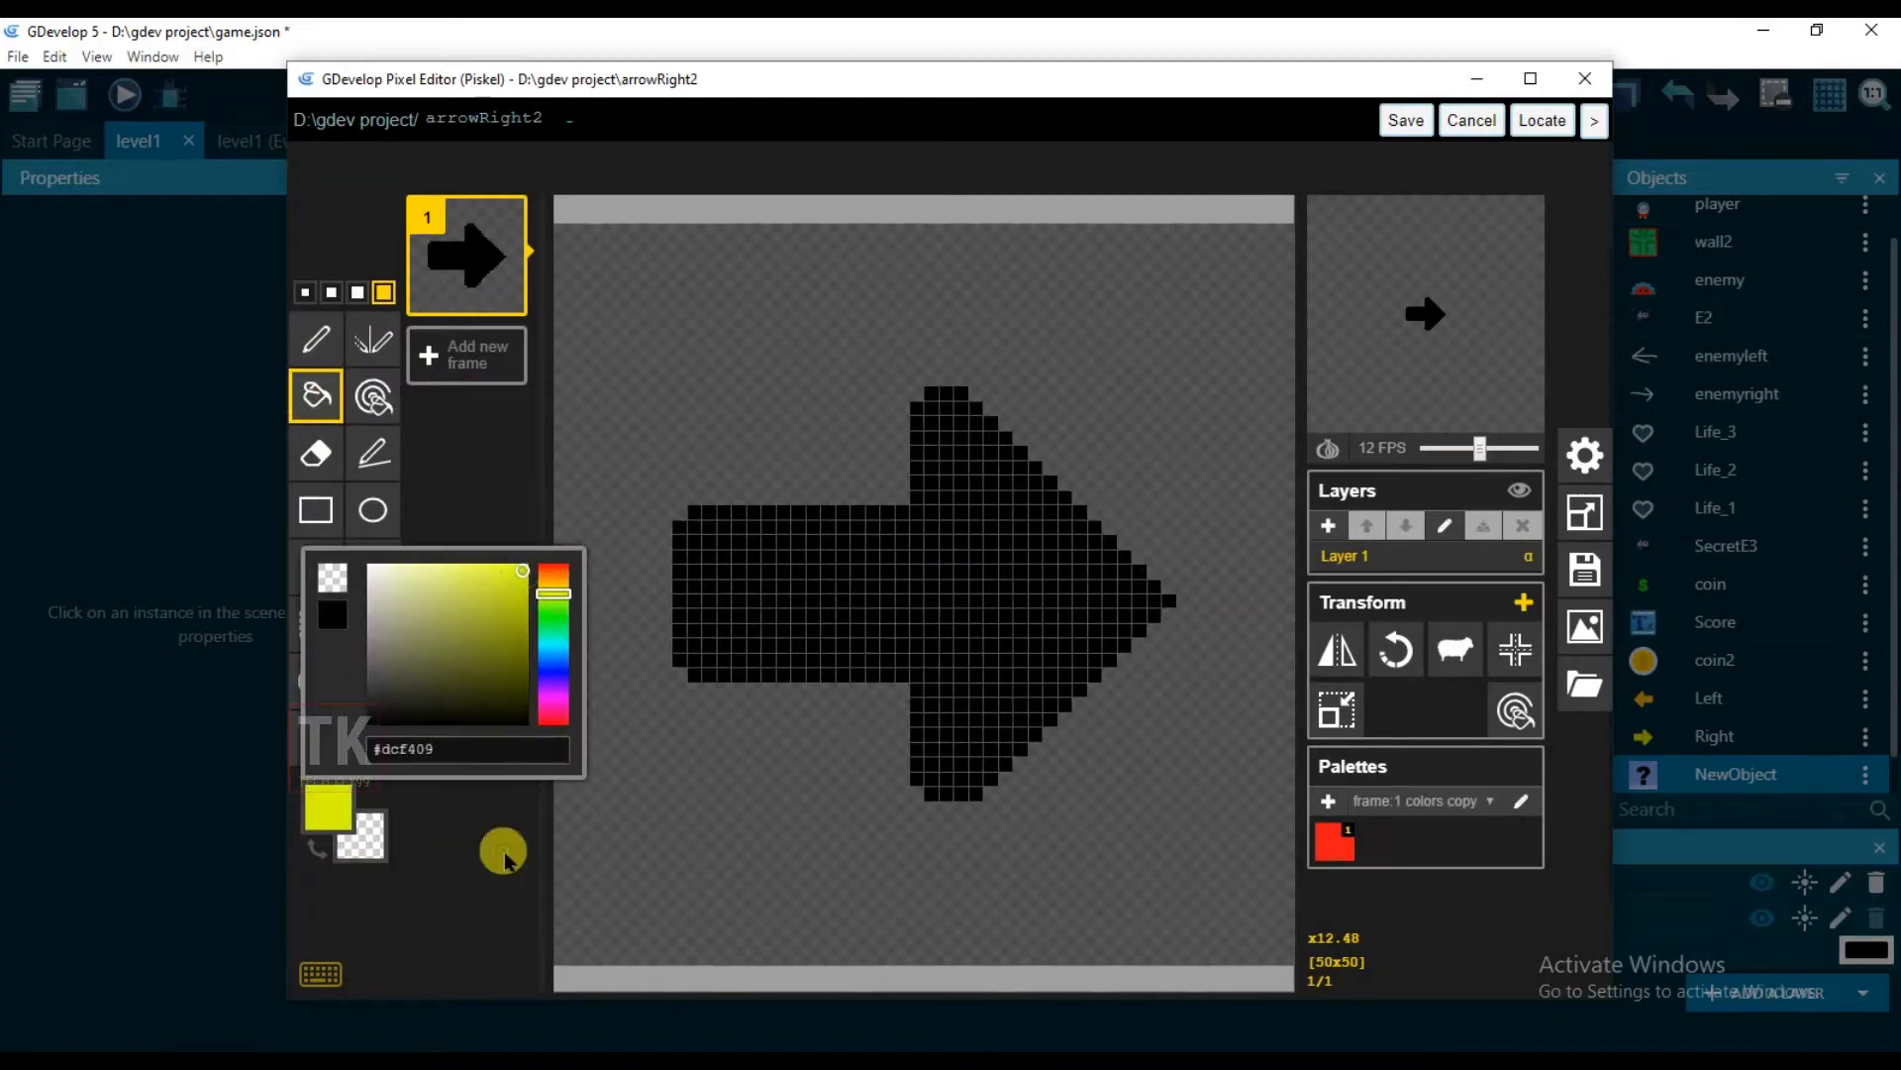
pyautogui.click(499, 861)
pyautogui.click(854, 597)
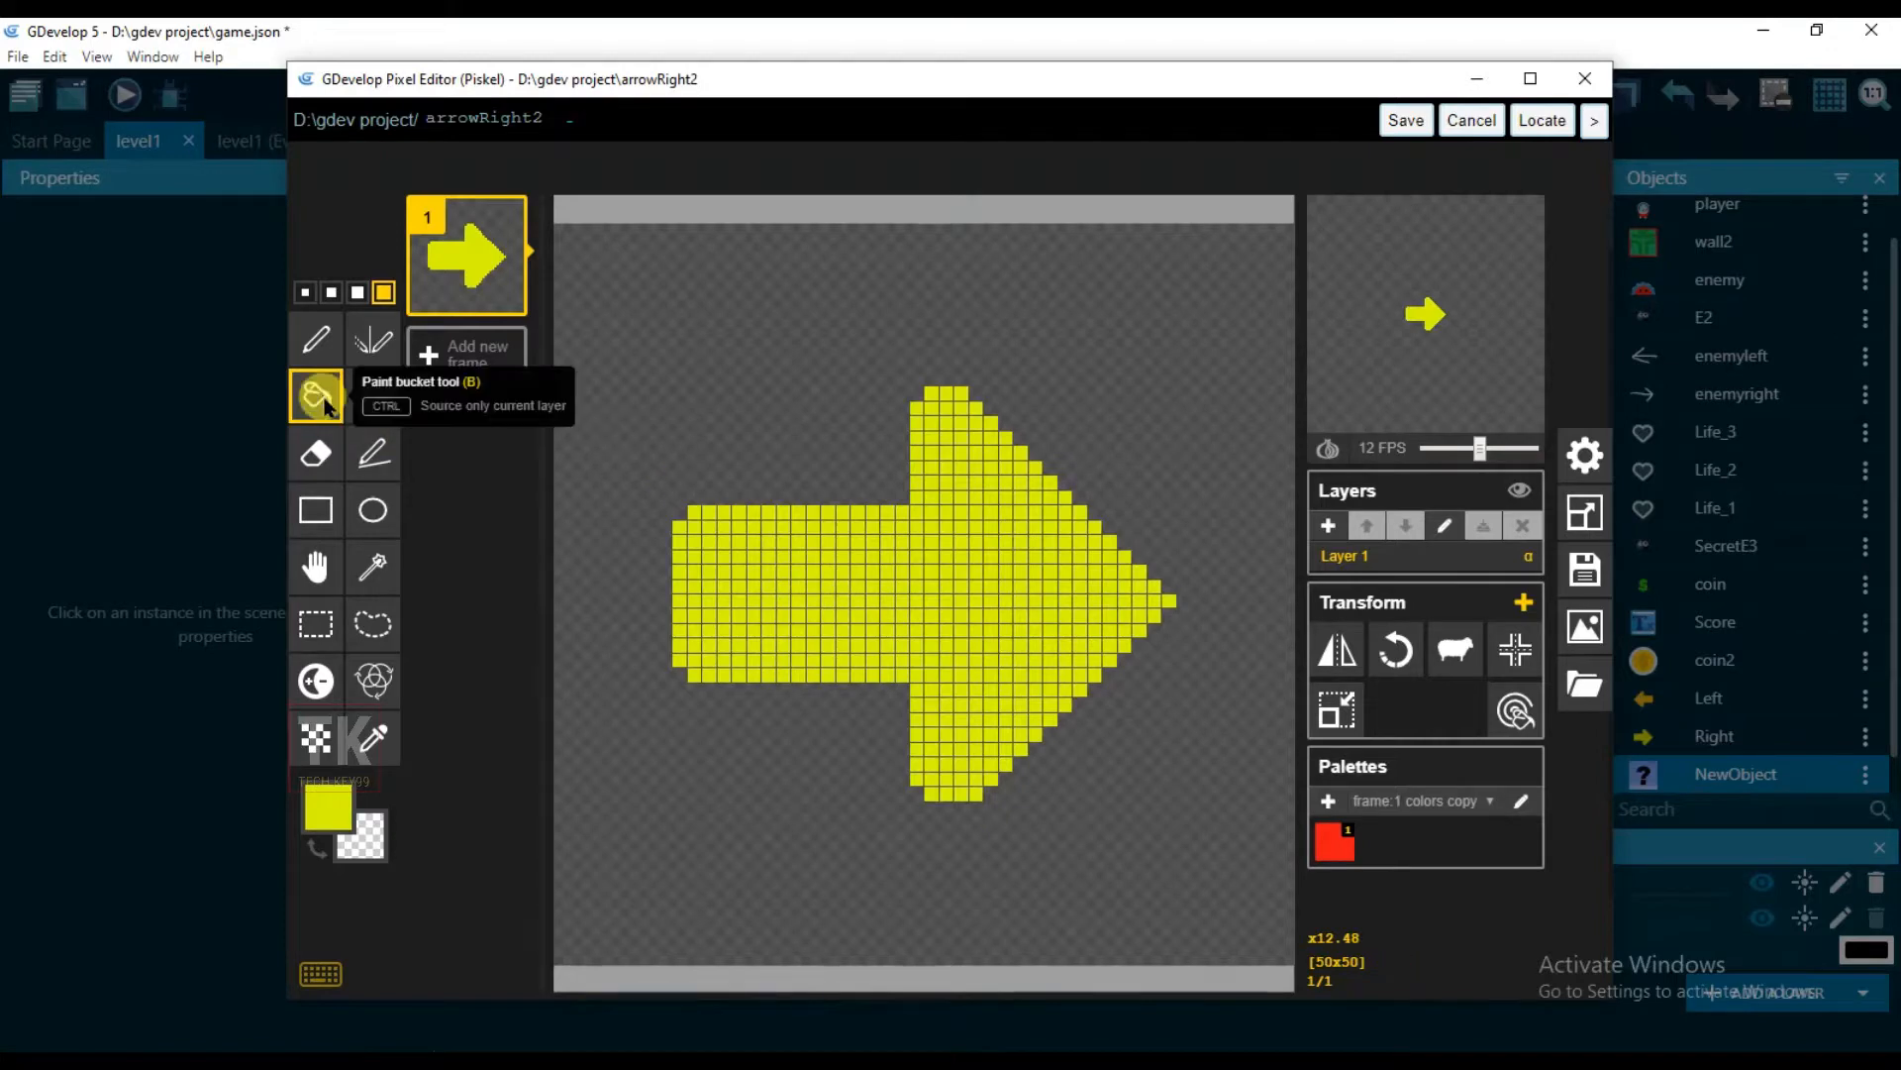
pyautogui.click(1414, 123)
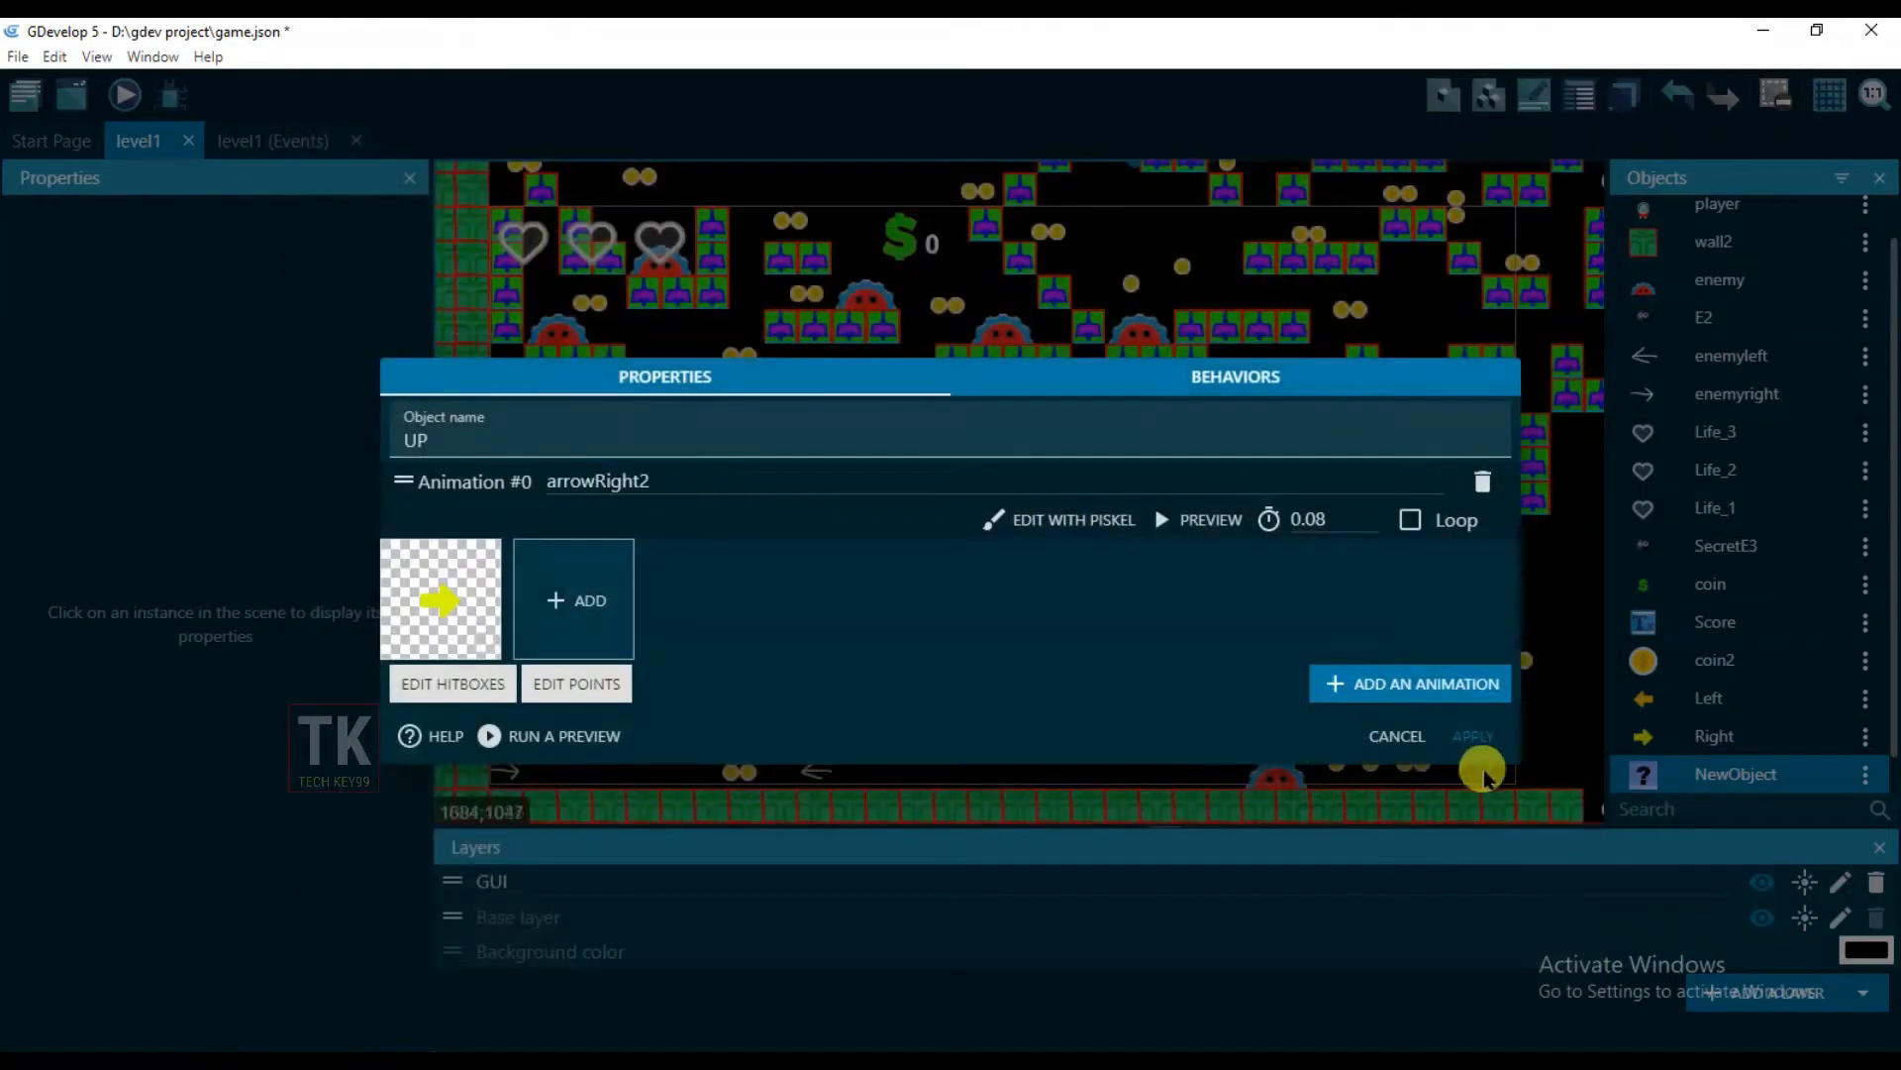
pyautogui.click(1479, 736)
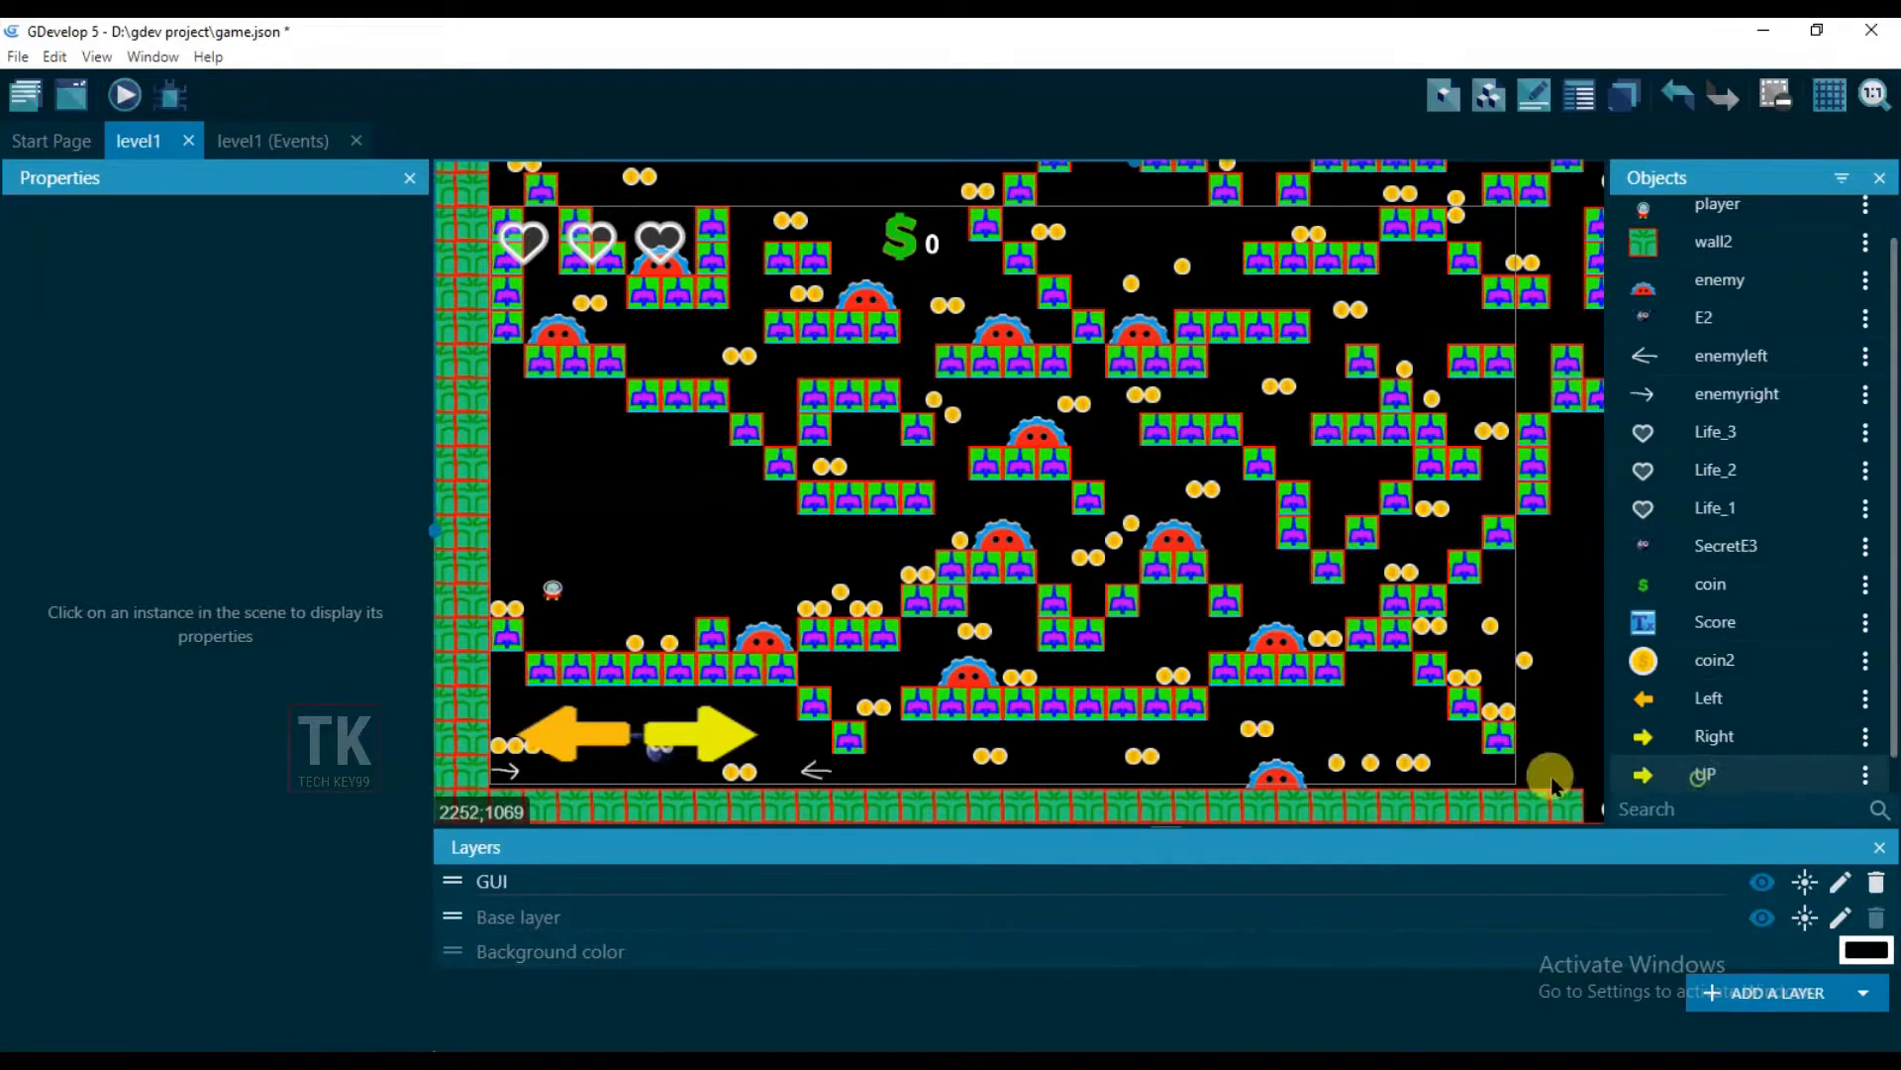
# Place the UP arrow at about X 1588, Y 851, sized about 332 by 228 and rotated to -90 degrees
pyautogui.moveTo(1551, 777); pyautogui.dragTo(1400, 713)
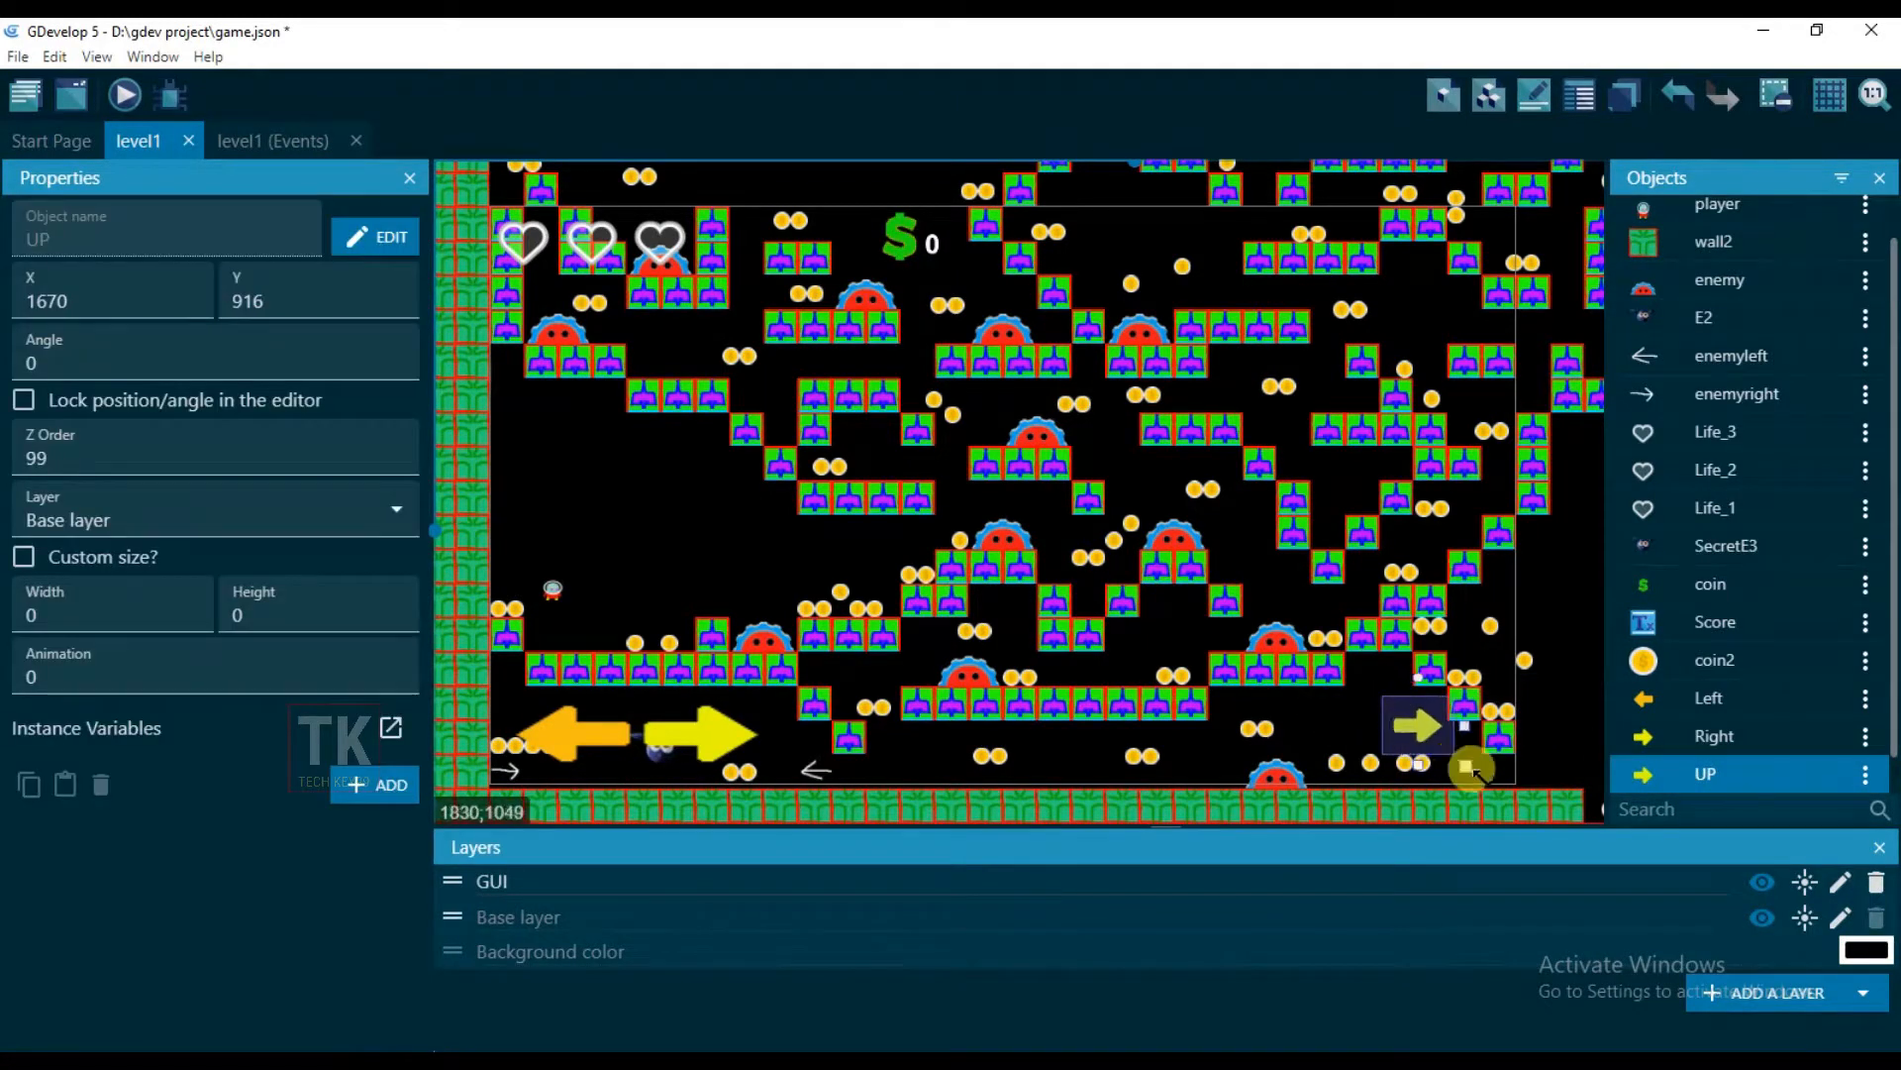
pyautogui.moveTo(1471, 768); pyautogui.dragTo(1513, 799)
pyautogui.moveTo(1453, 743); pyautogui.dragTo(1511, 777)
pyautogui.moveTo(1419, 712)
pyautogui.mouseDown()
pyautogui.moveTo(1461, 721)
pyautogui.moveTo(1441, 740)
pyautogui.mouseUp()
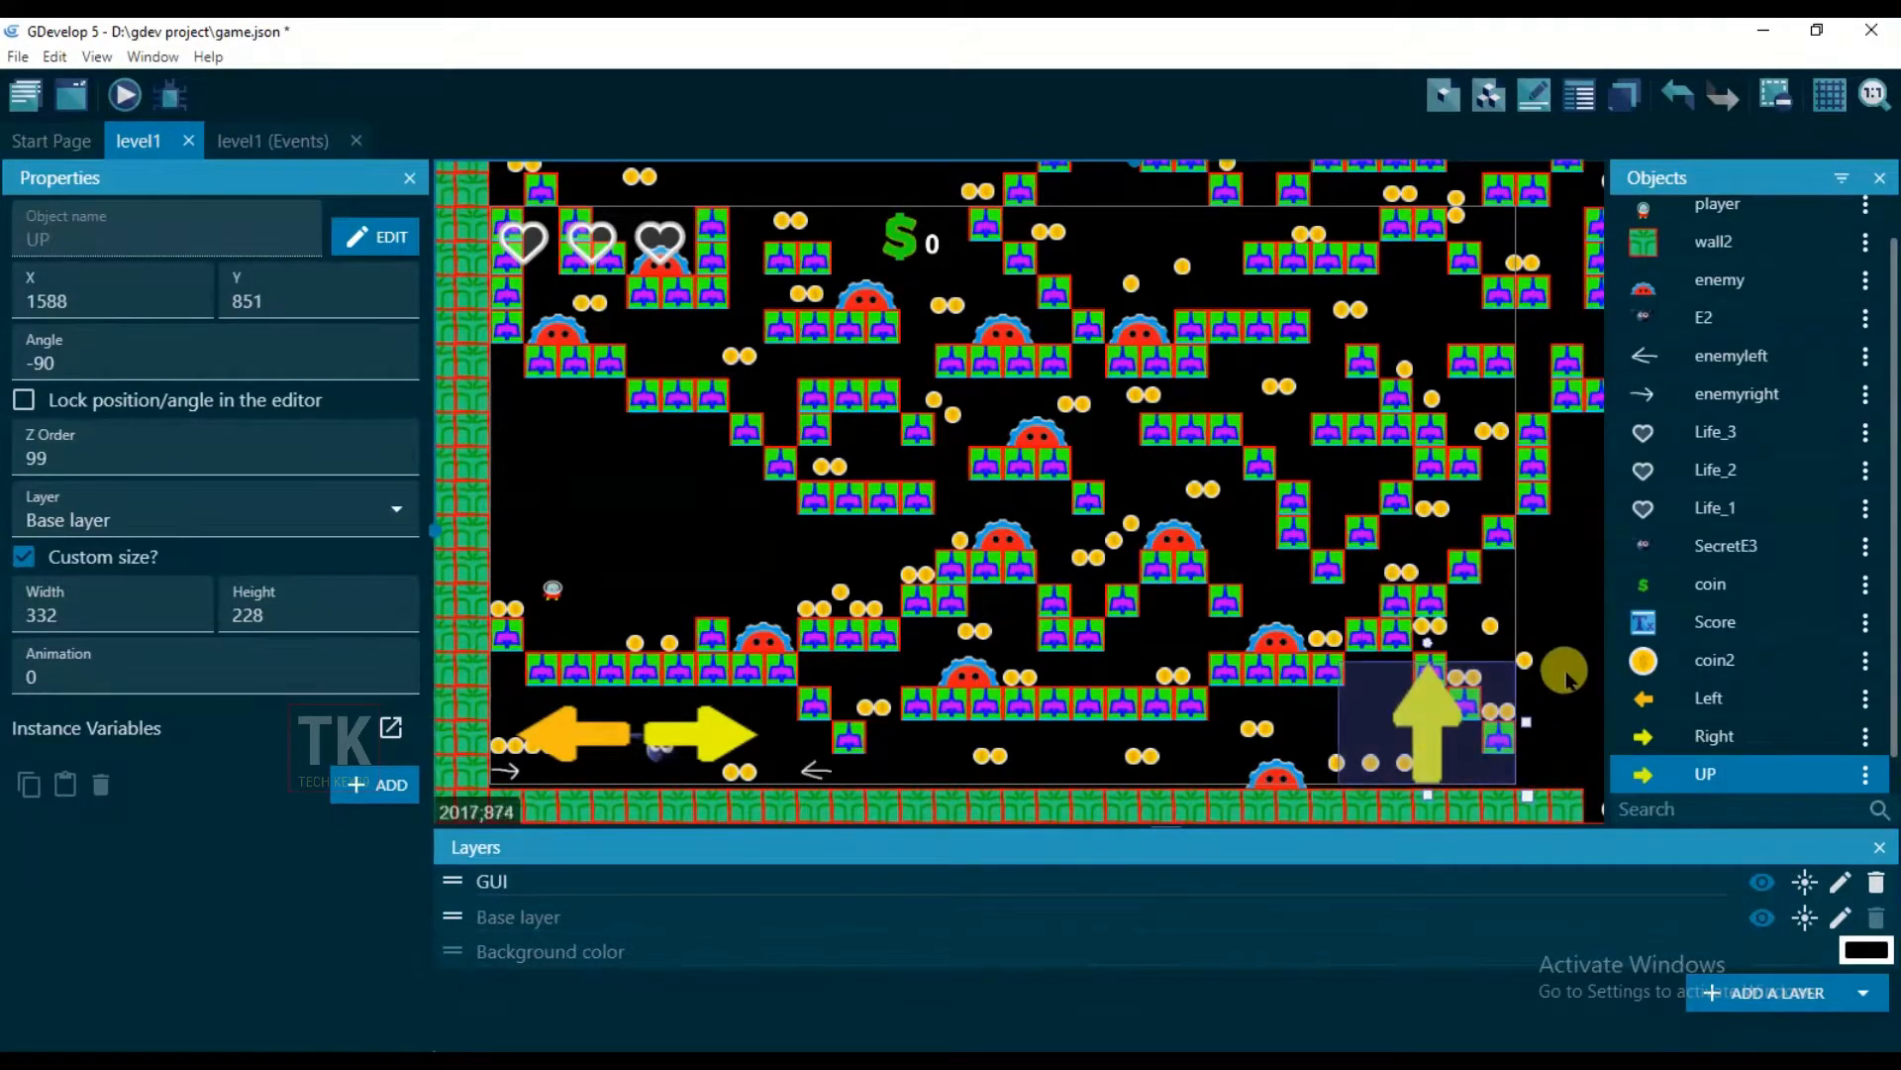
pyautogui.click(1564, 587)
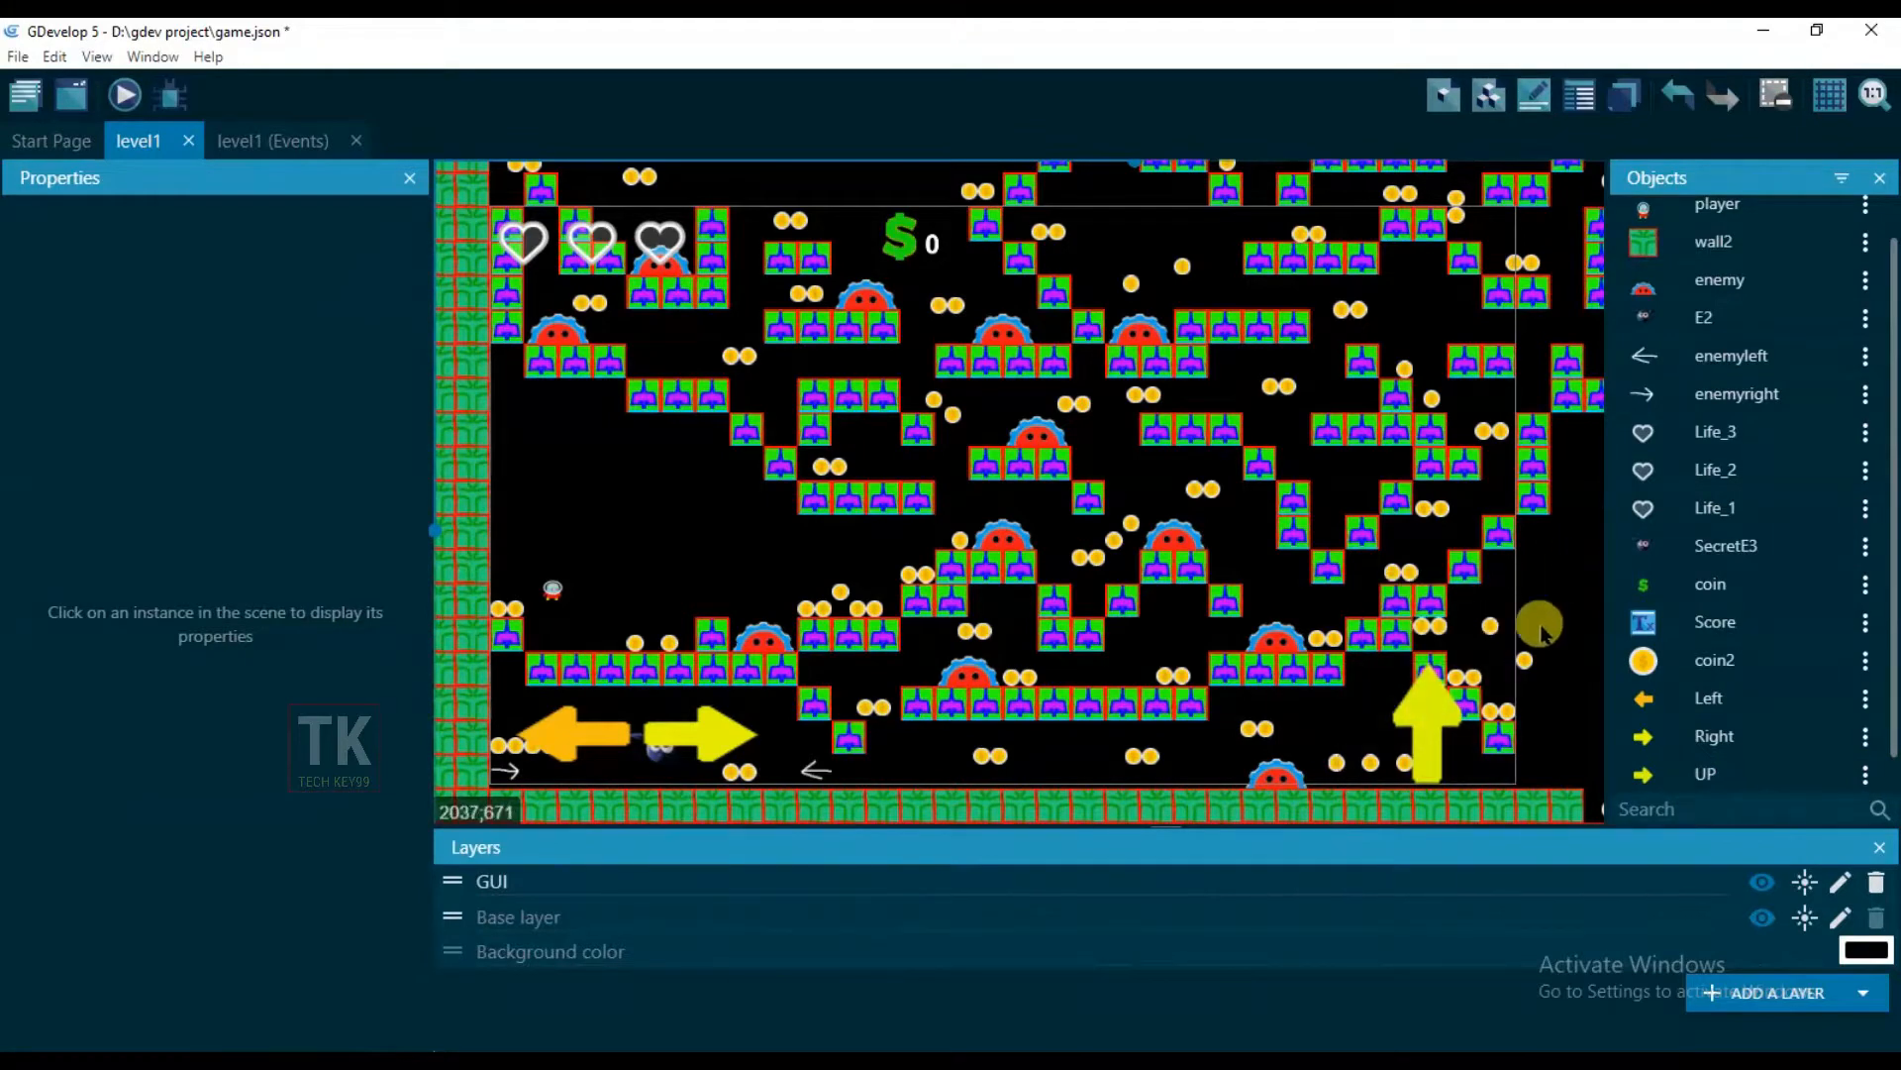
# Show the level1 events and collapse the enemy, Health and Score groups
pyautogui.click(271, 142)
pyautogui.click(14, 454)
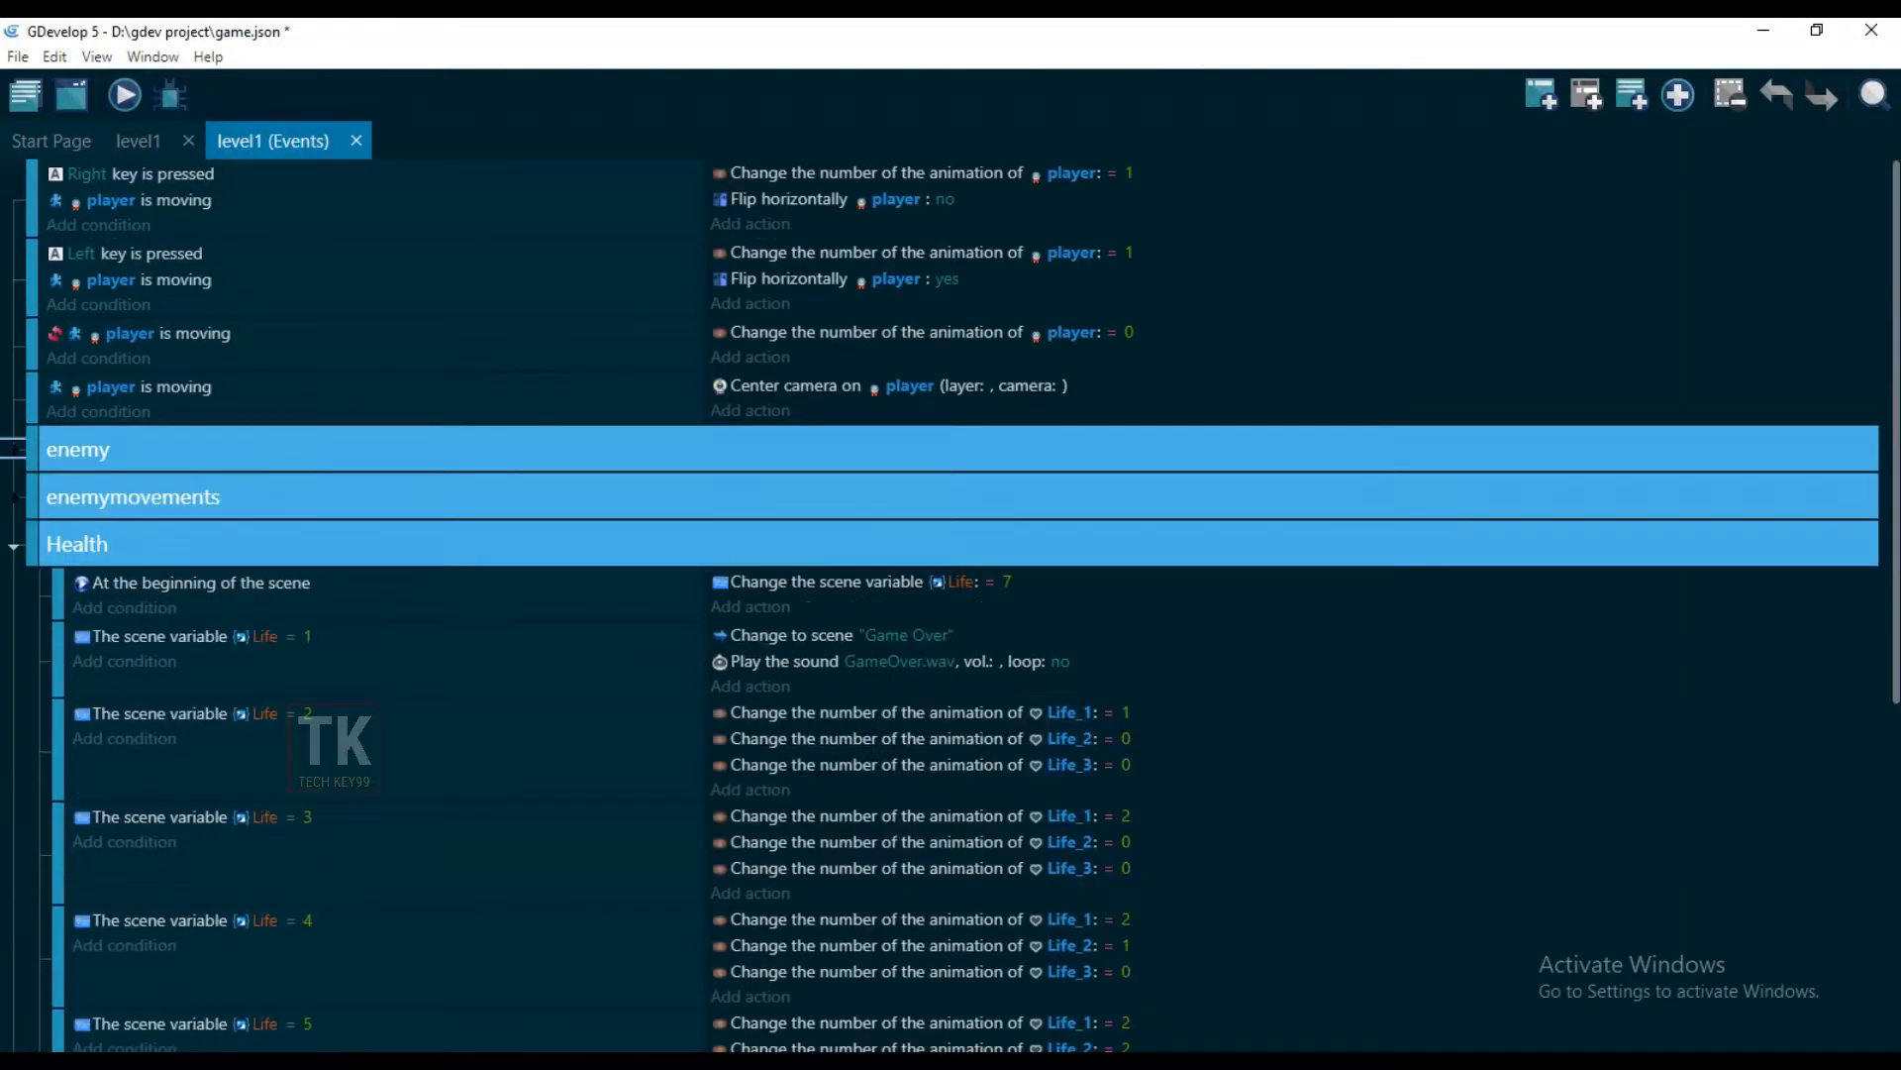
pyautogui.click(13, 545)
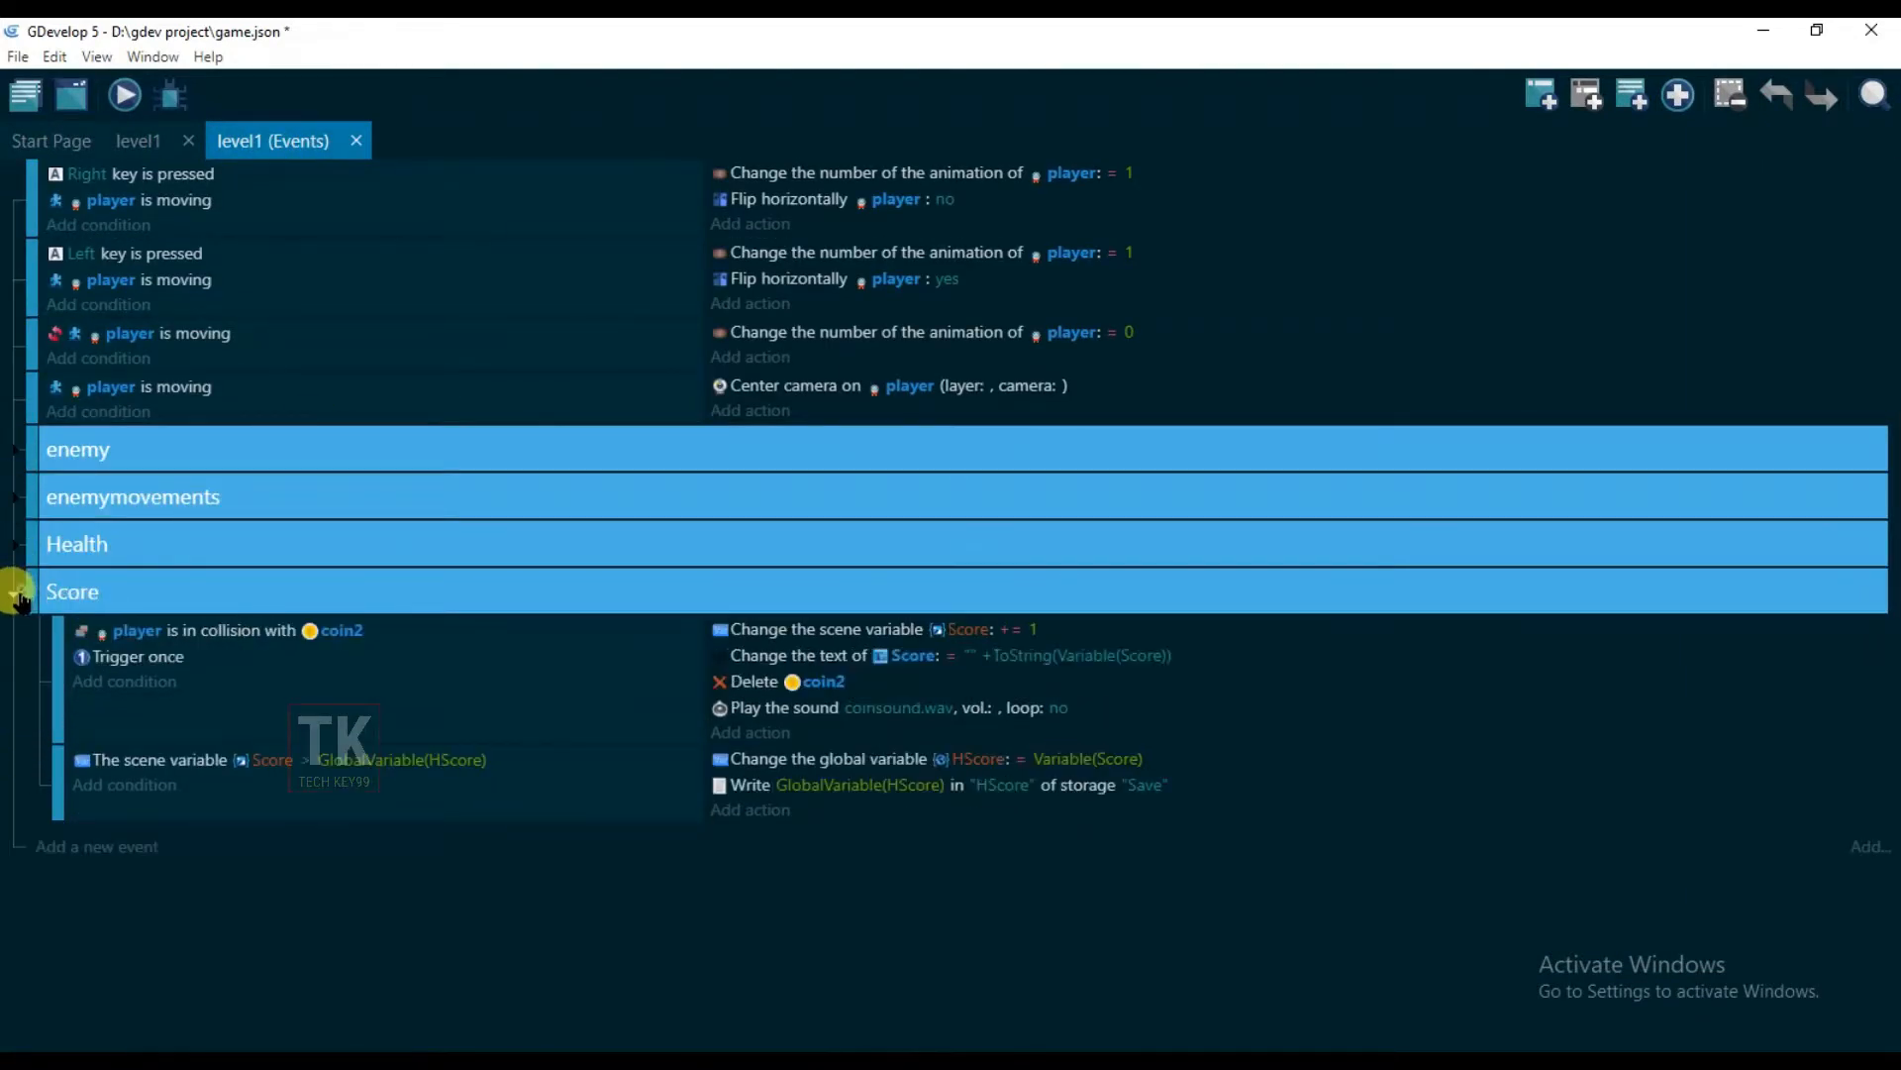
pyautogui.click(16, 594)
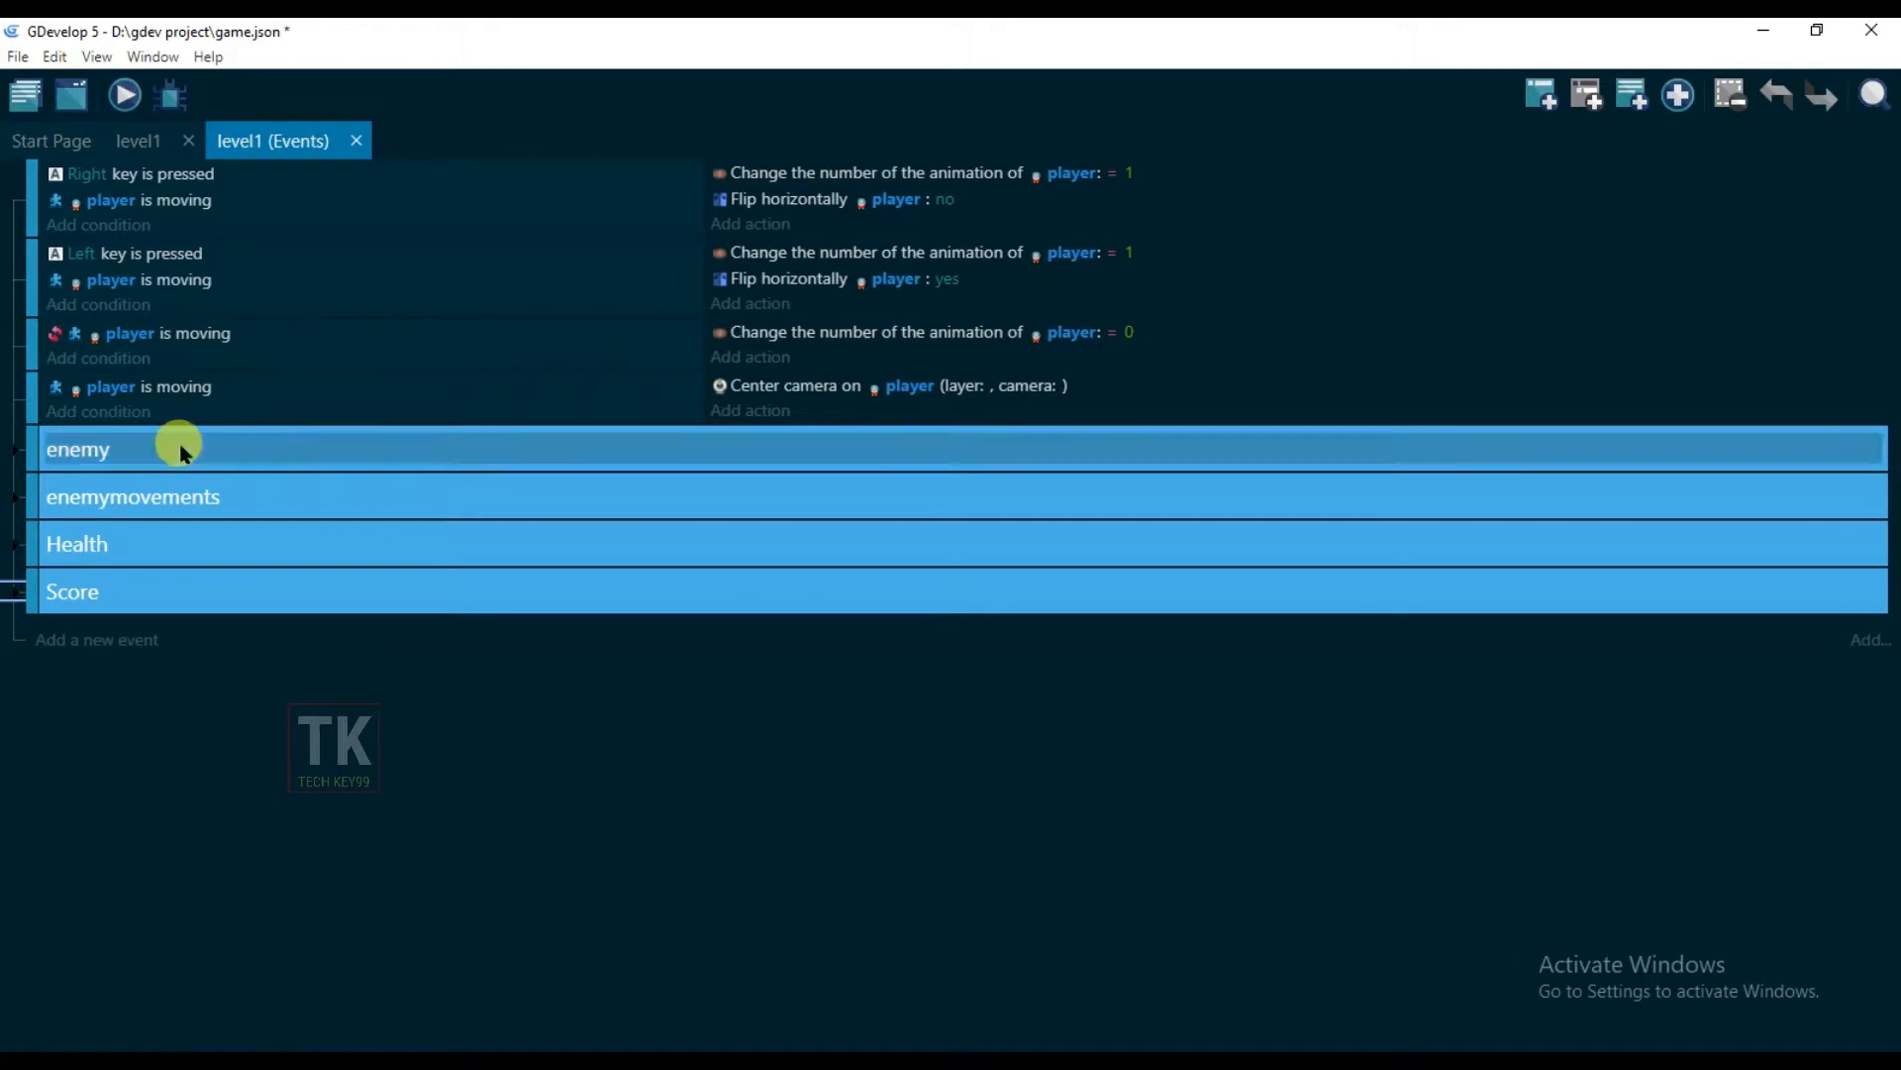
# Add an event below the camera-centring event with the condition that the cursor/touch is on the Left object
pyautogui.click(386, 410)
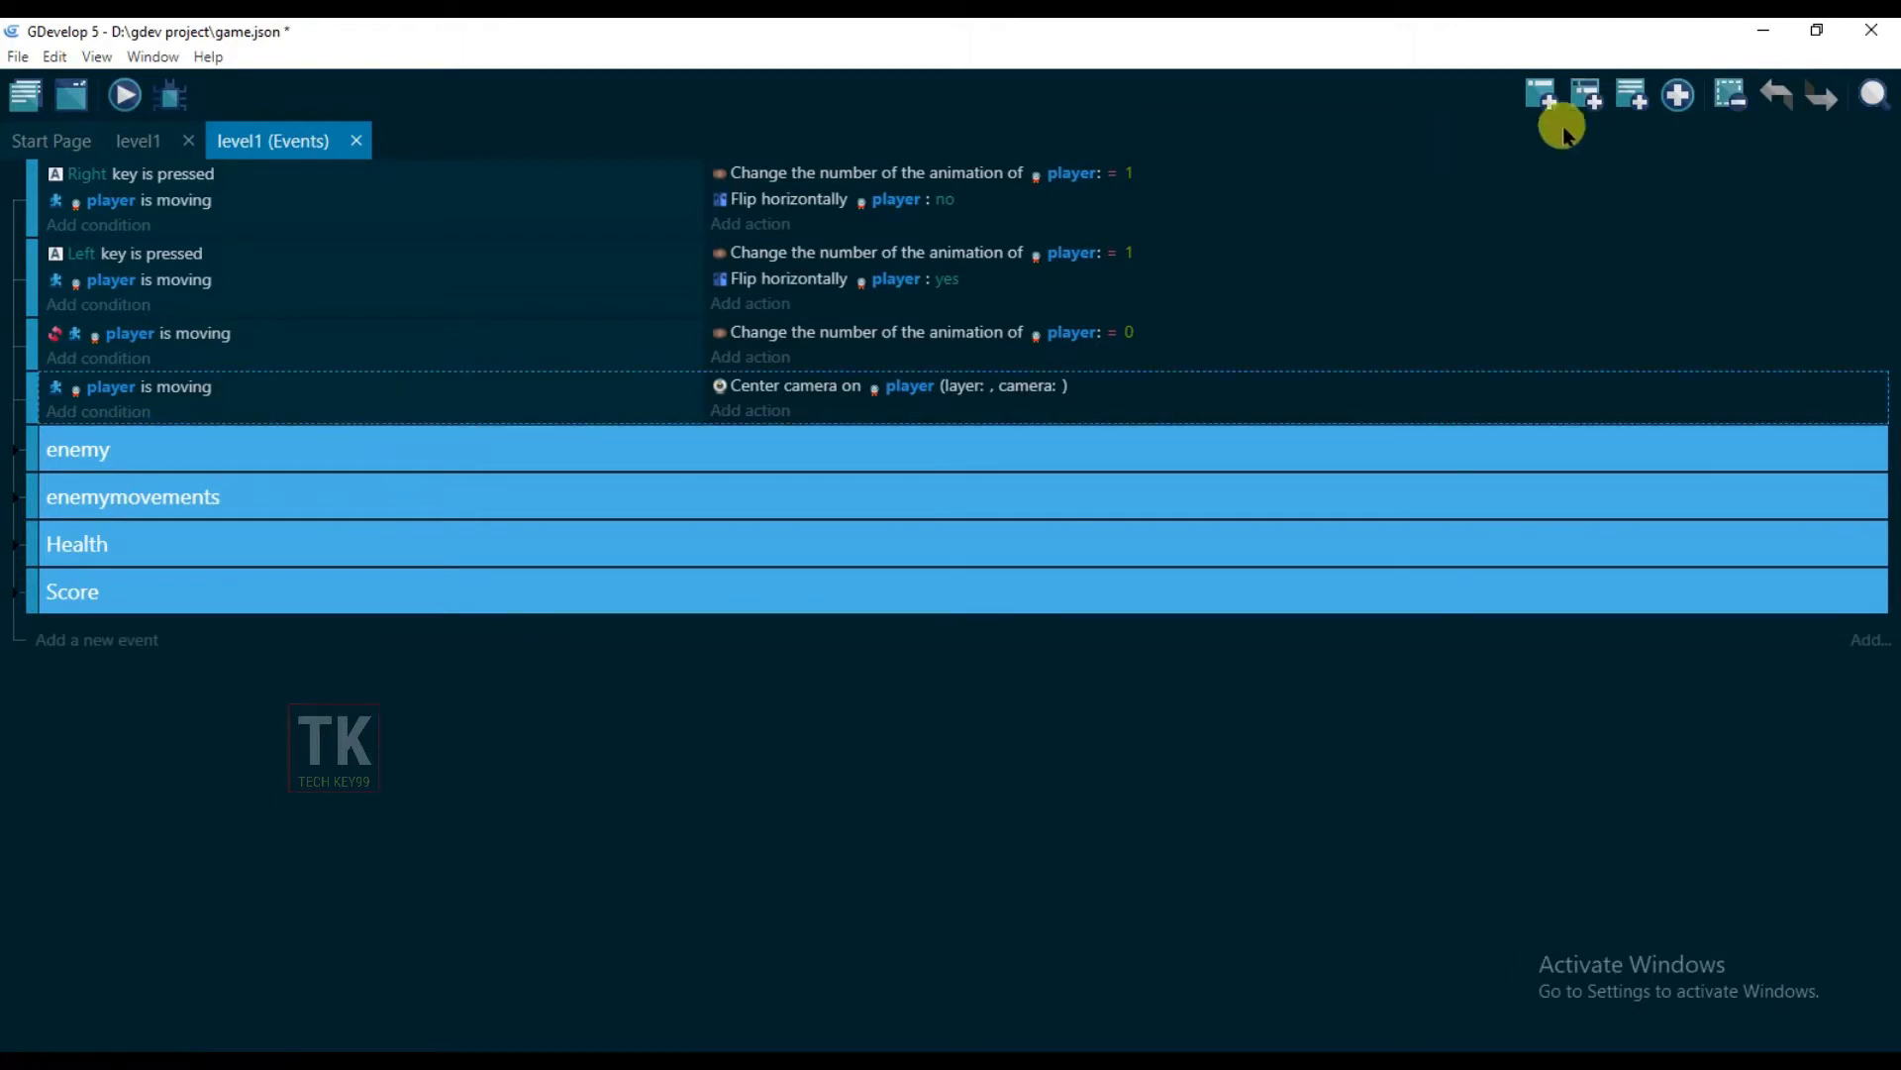
pyautogui.click(1540, 97)
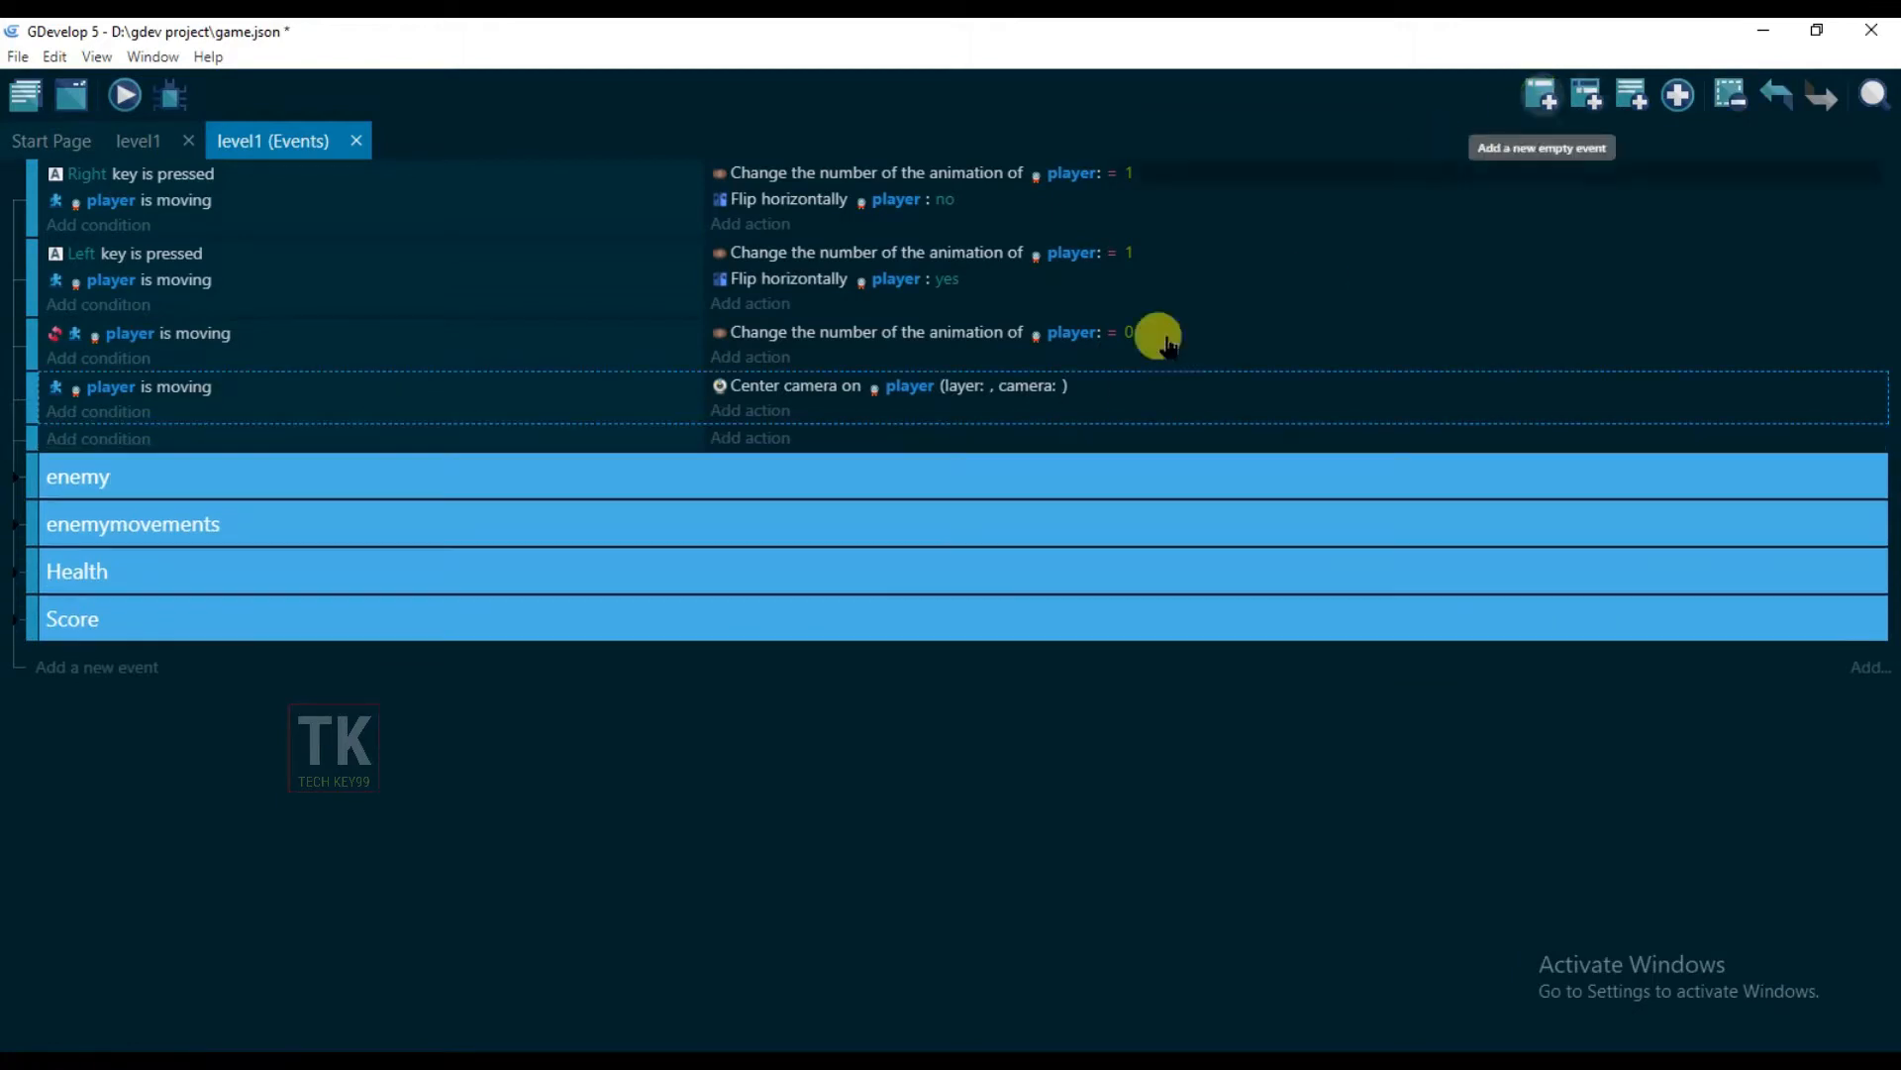
pyautogui.click(111, 440)
pyautogui.click(193, 754)
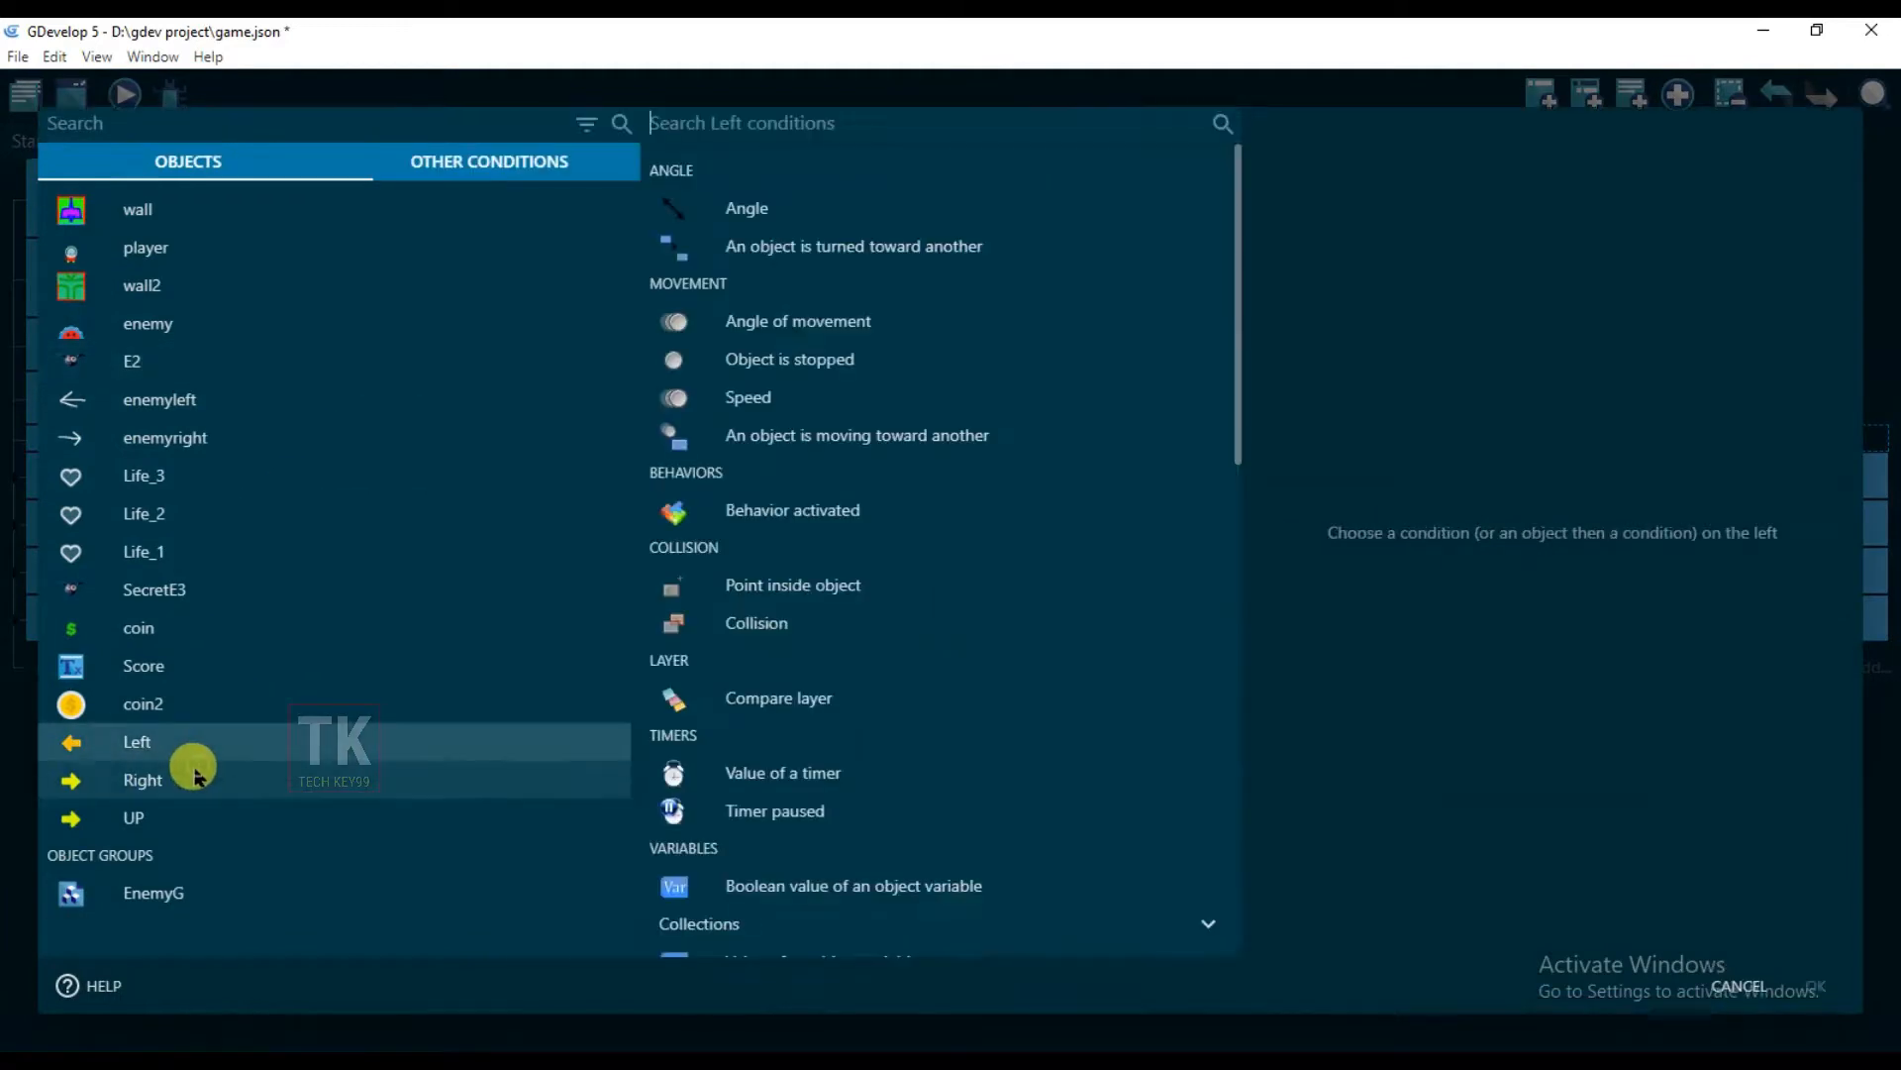
pyautogui.scroll(-10, 951, 317)
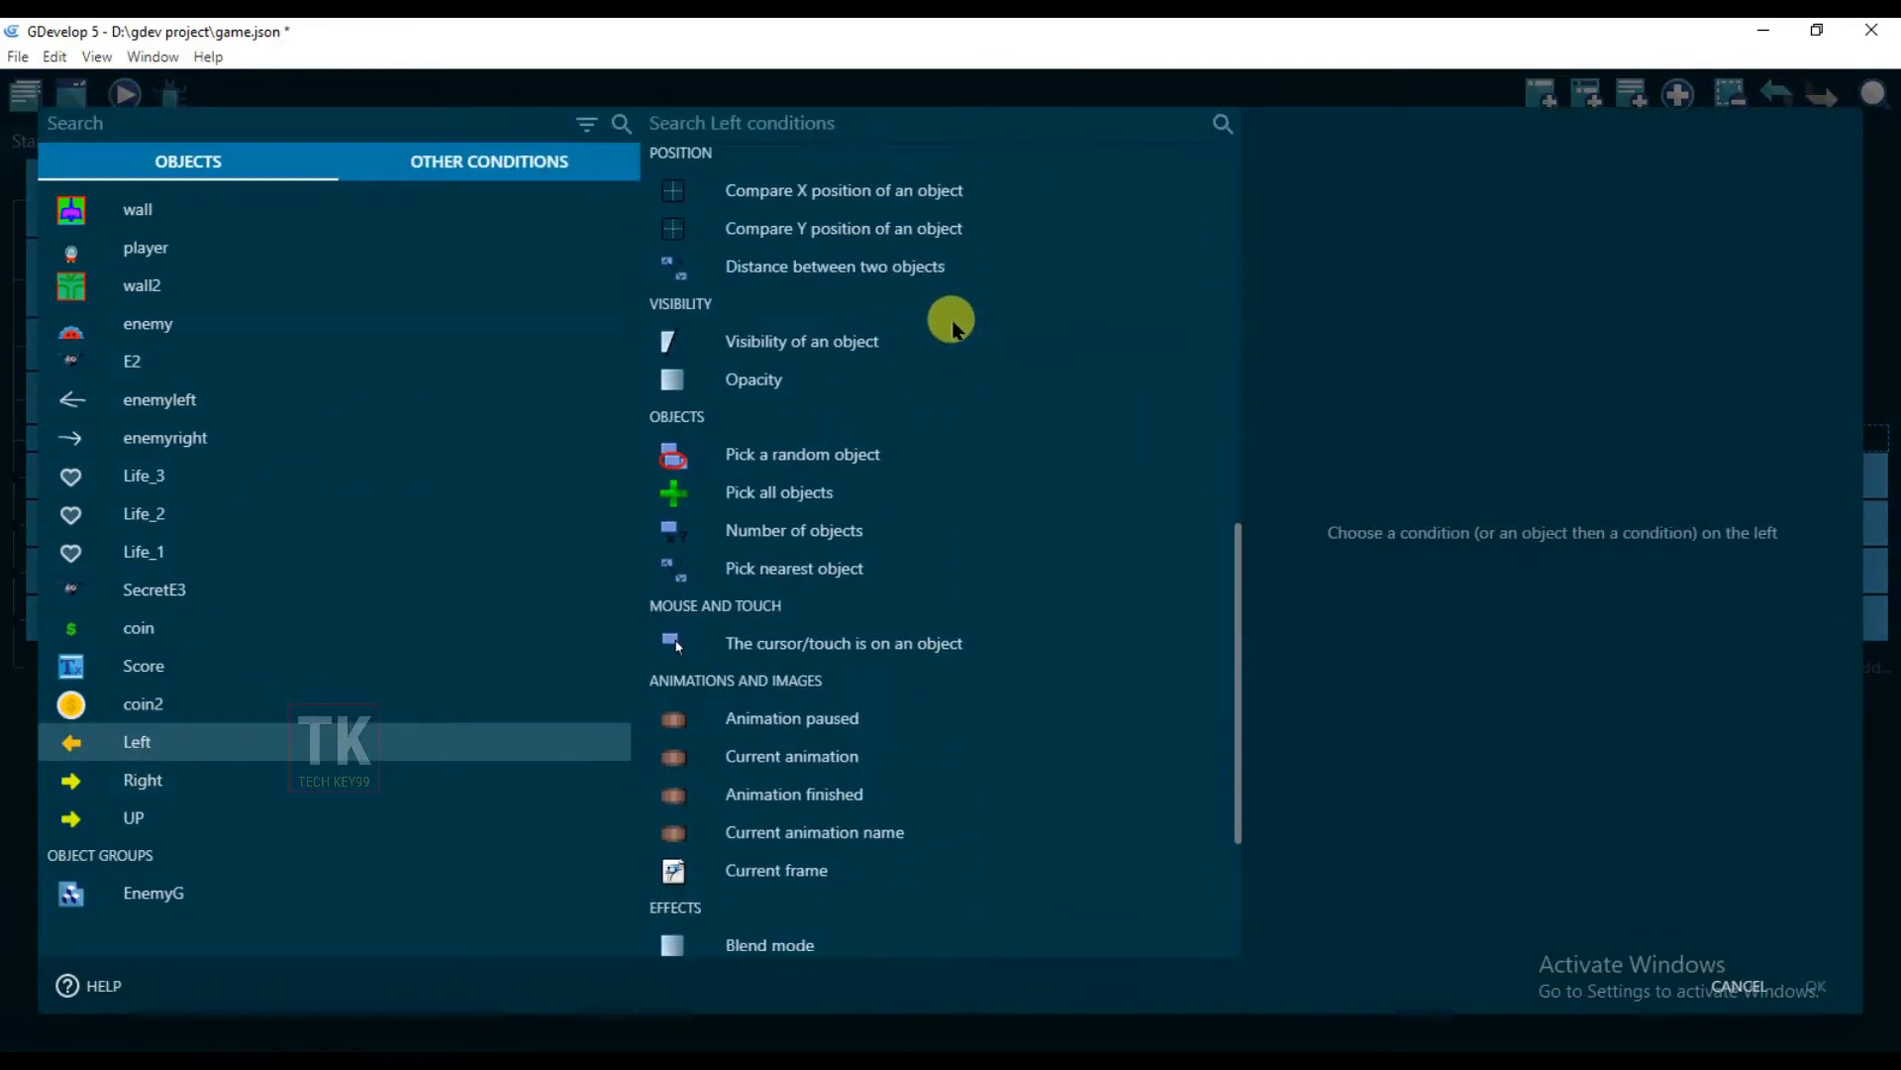
pyautogui.scroll(-1, 951, 318)
pyautogui.click(904, 532)
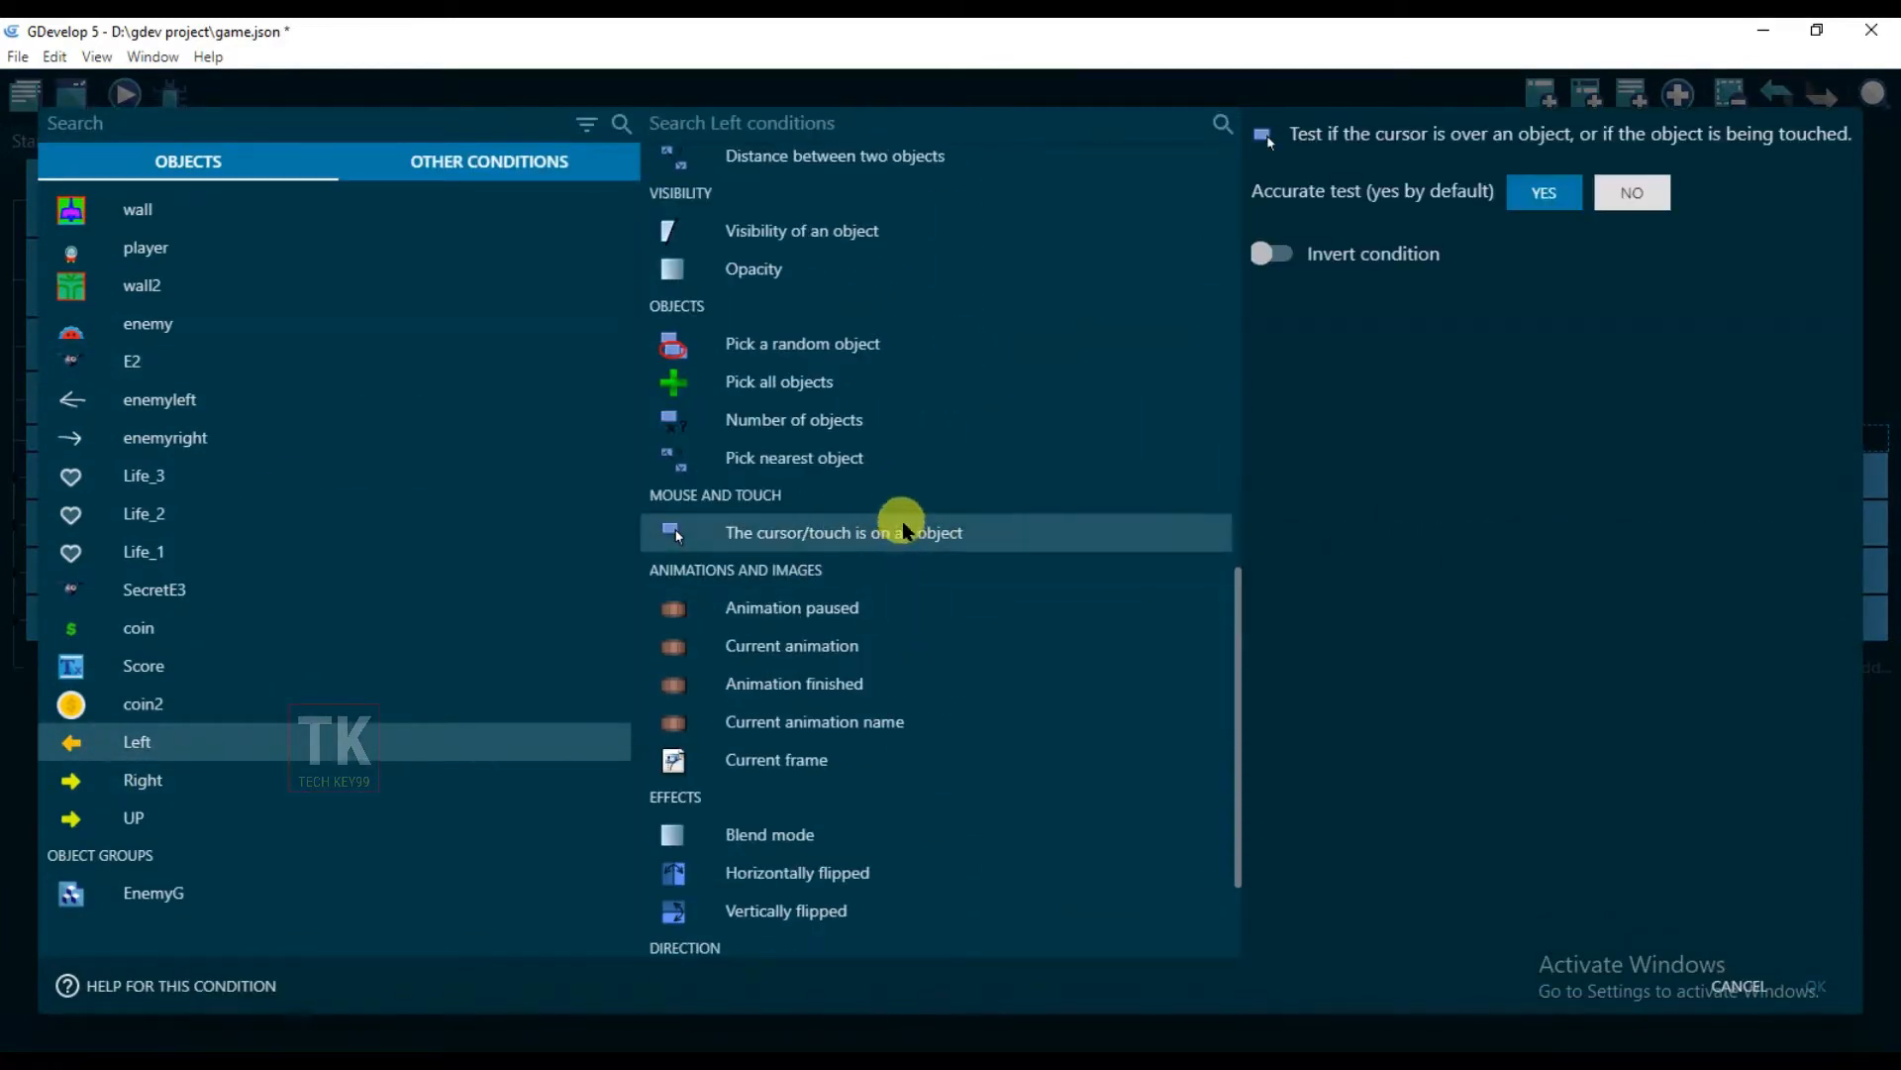
pyautogui.click(1818, 986)
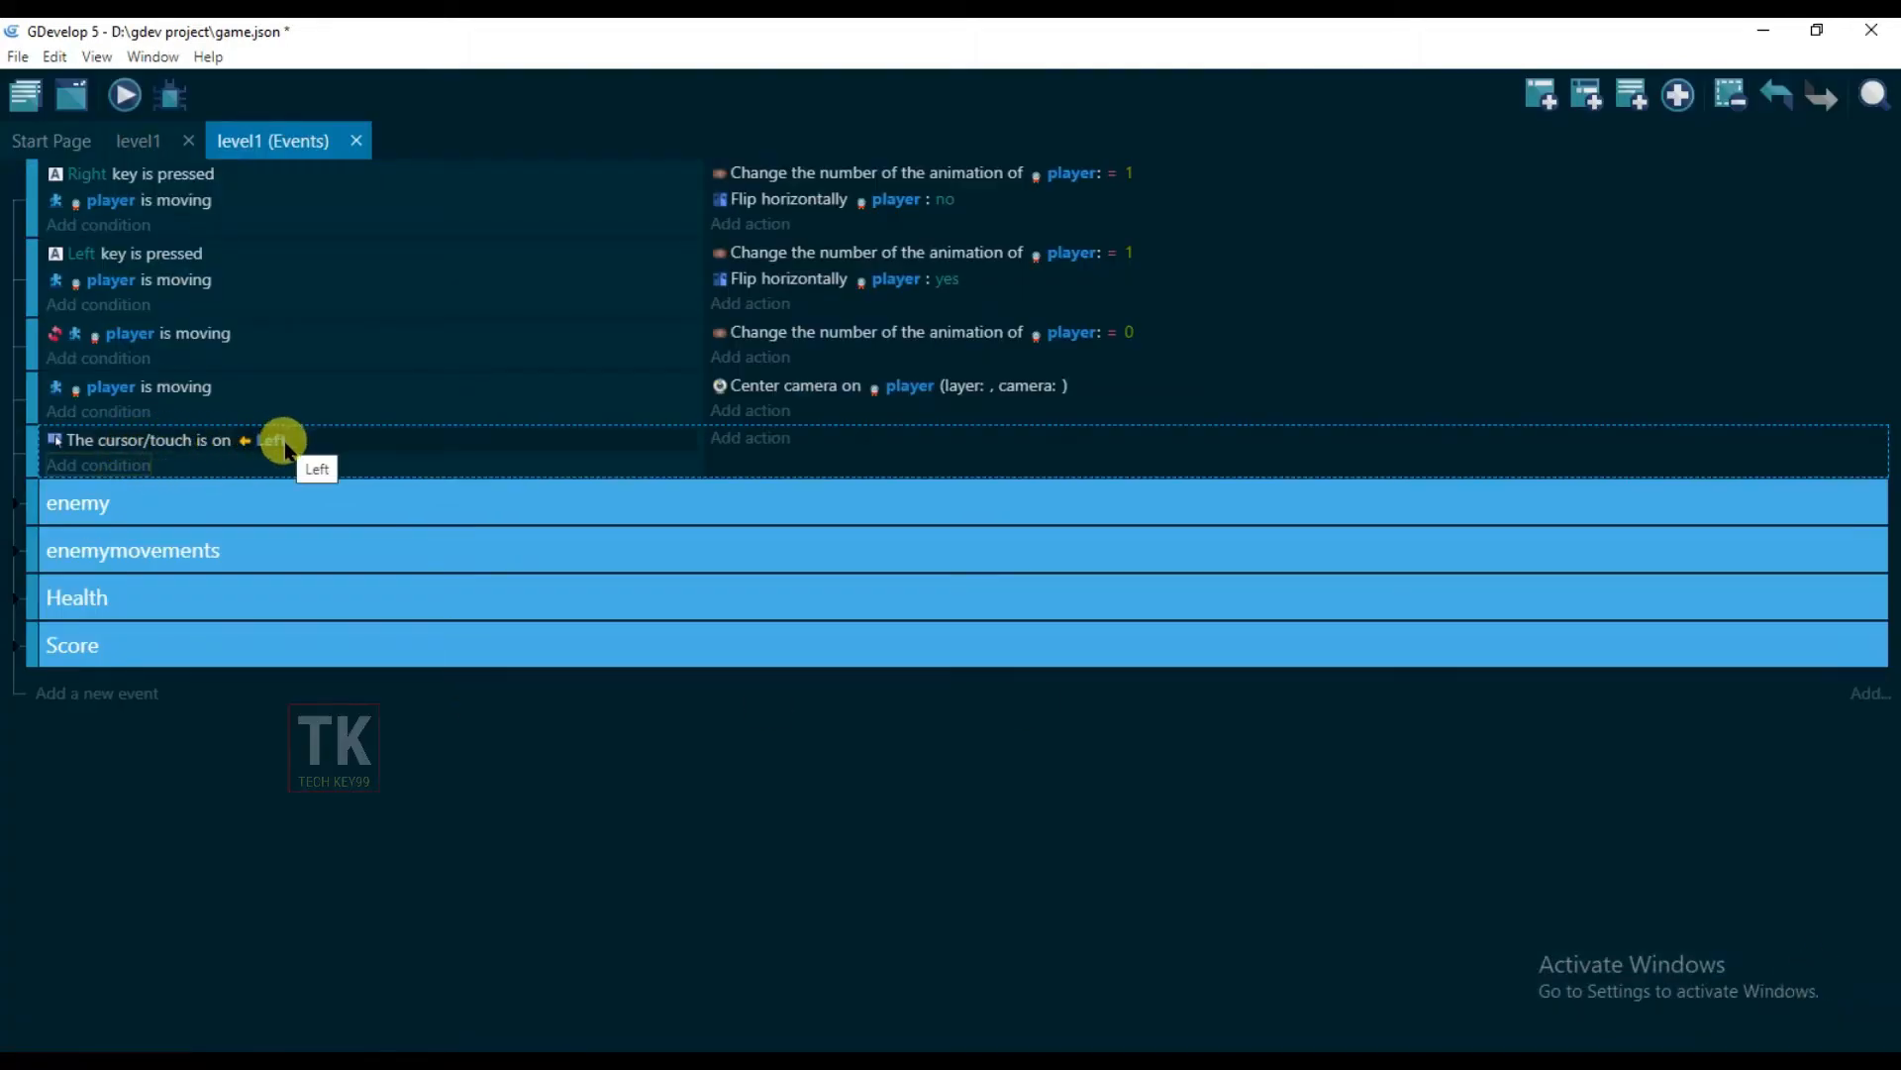
# Add a sub-event to the Left arrow event, conditioned on the Left (primary) mouse button pressed or touch held
pyautogui.click(1589, 95)
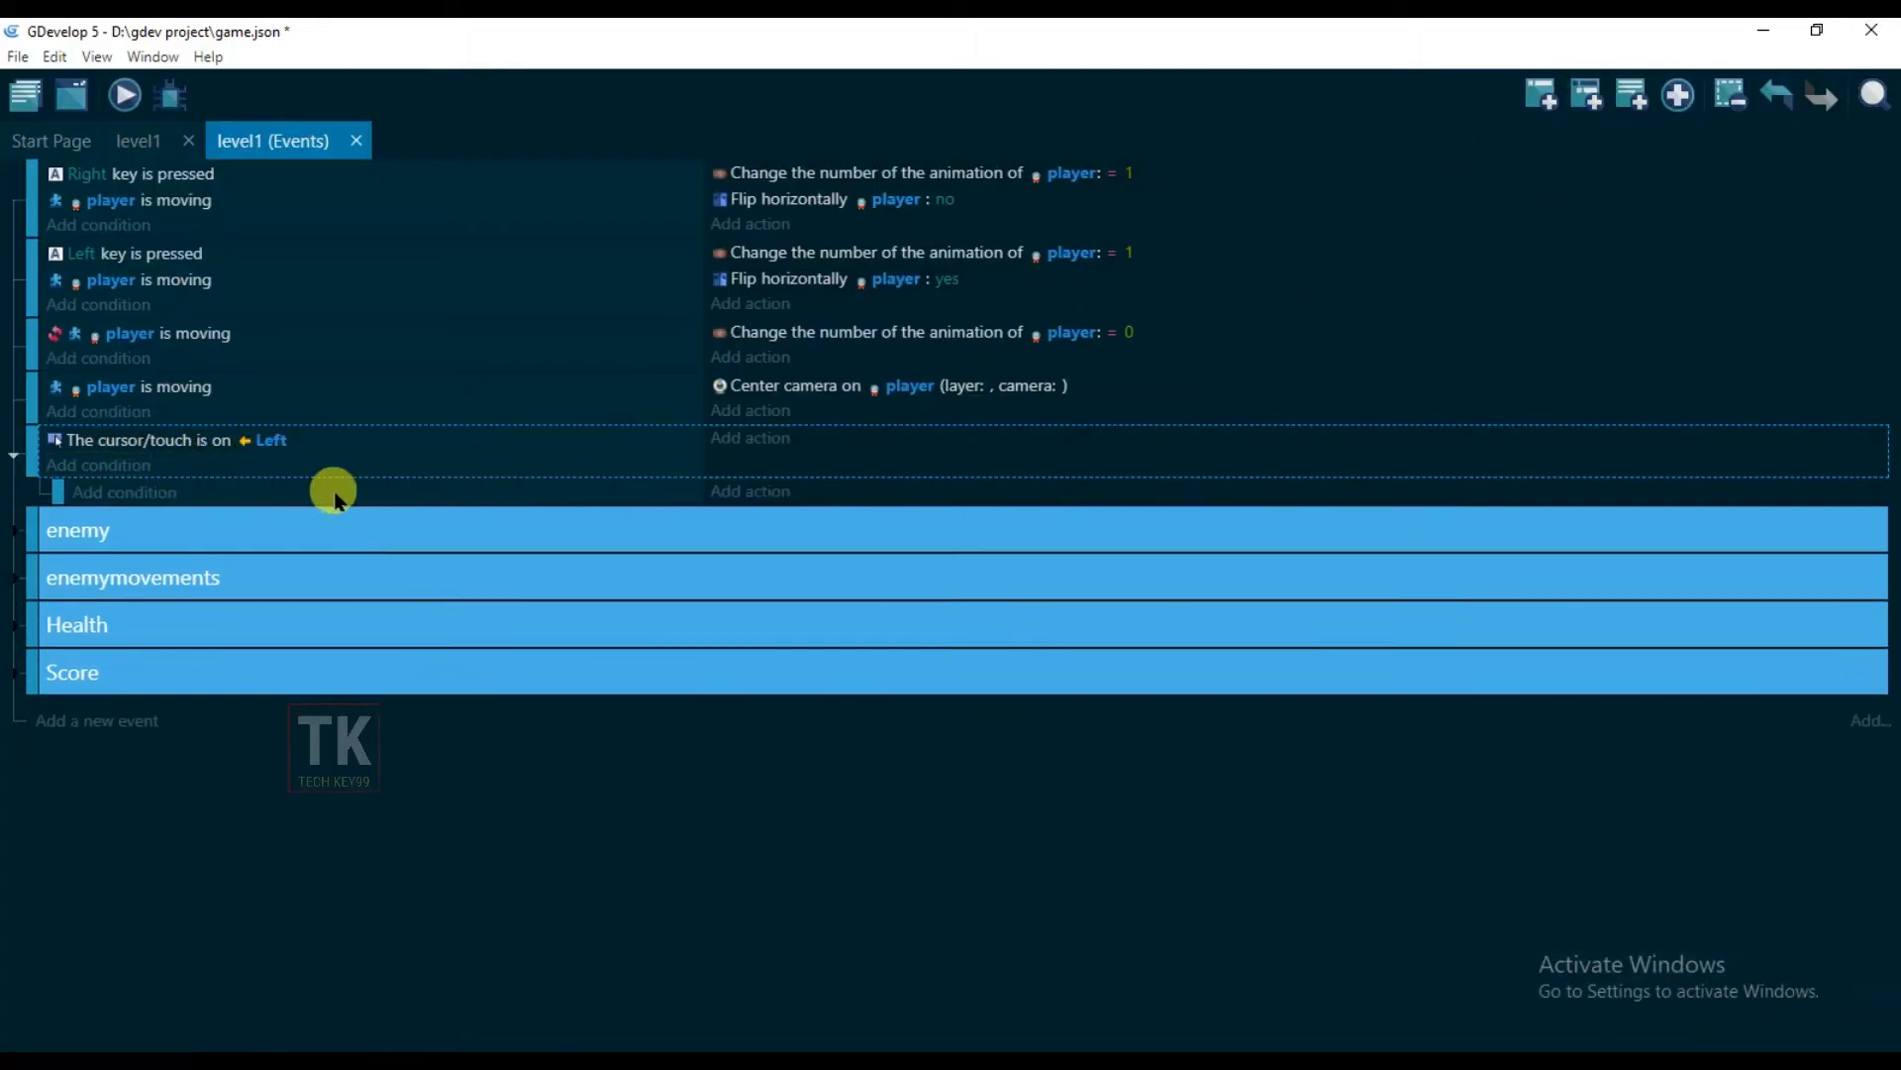
pyautogui.click(148, 492)
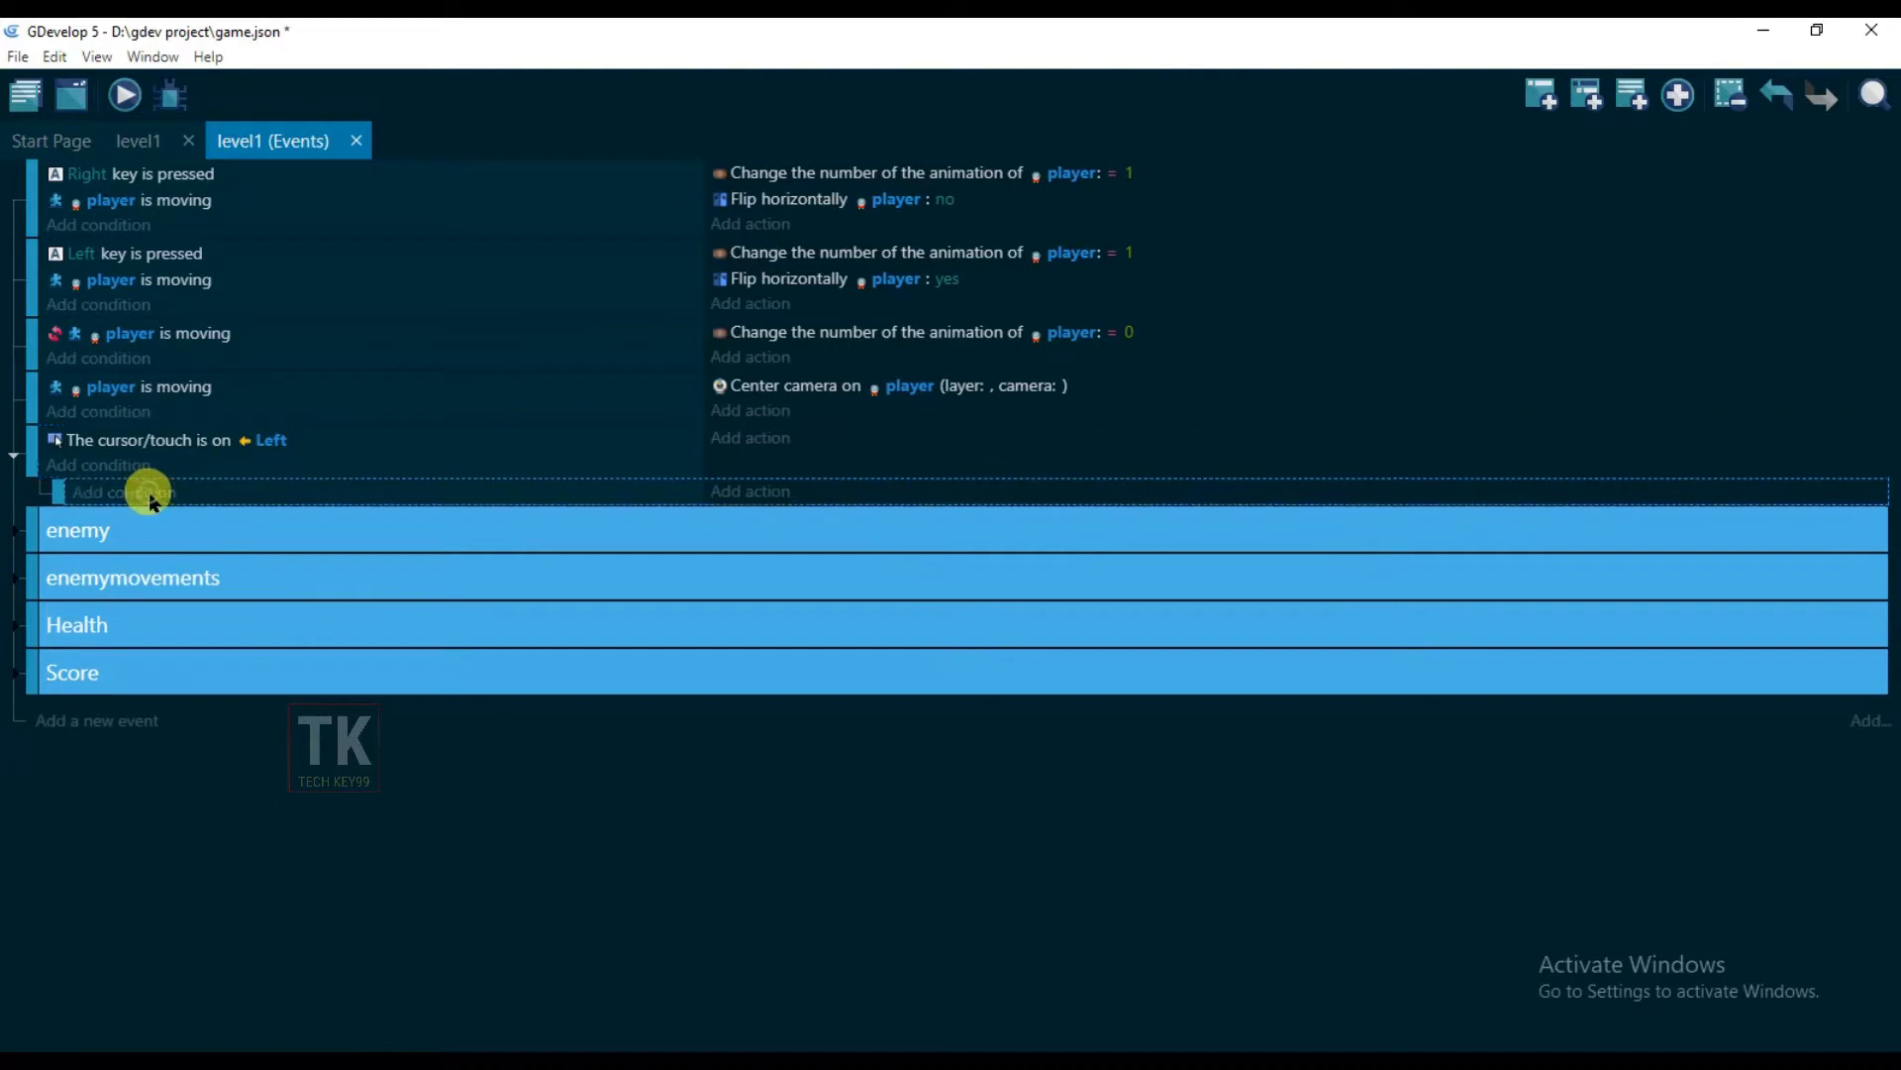
pyautogui.click(728, 174)
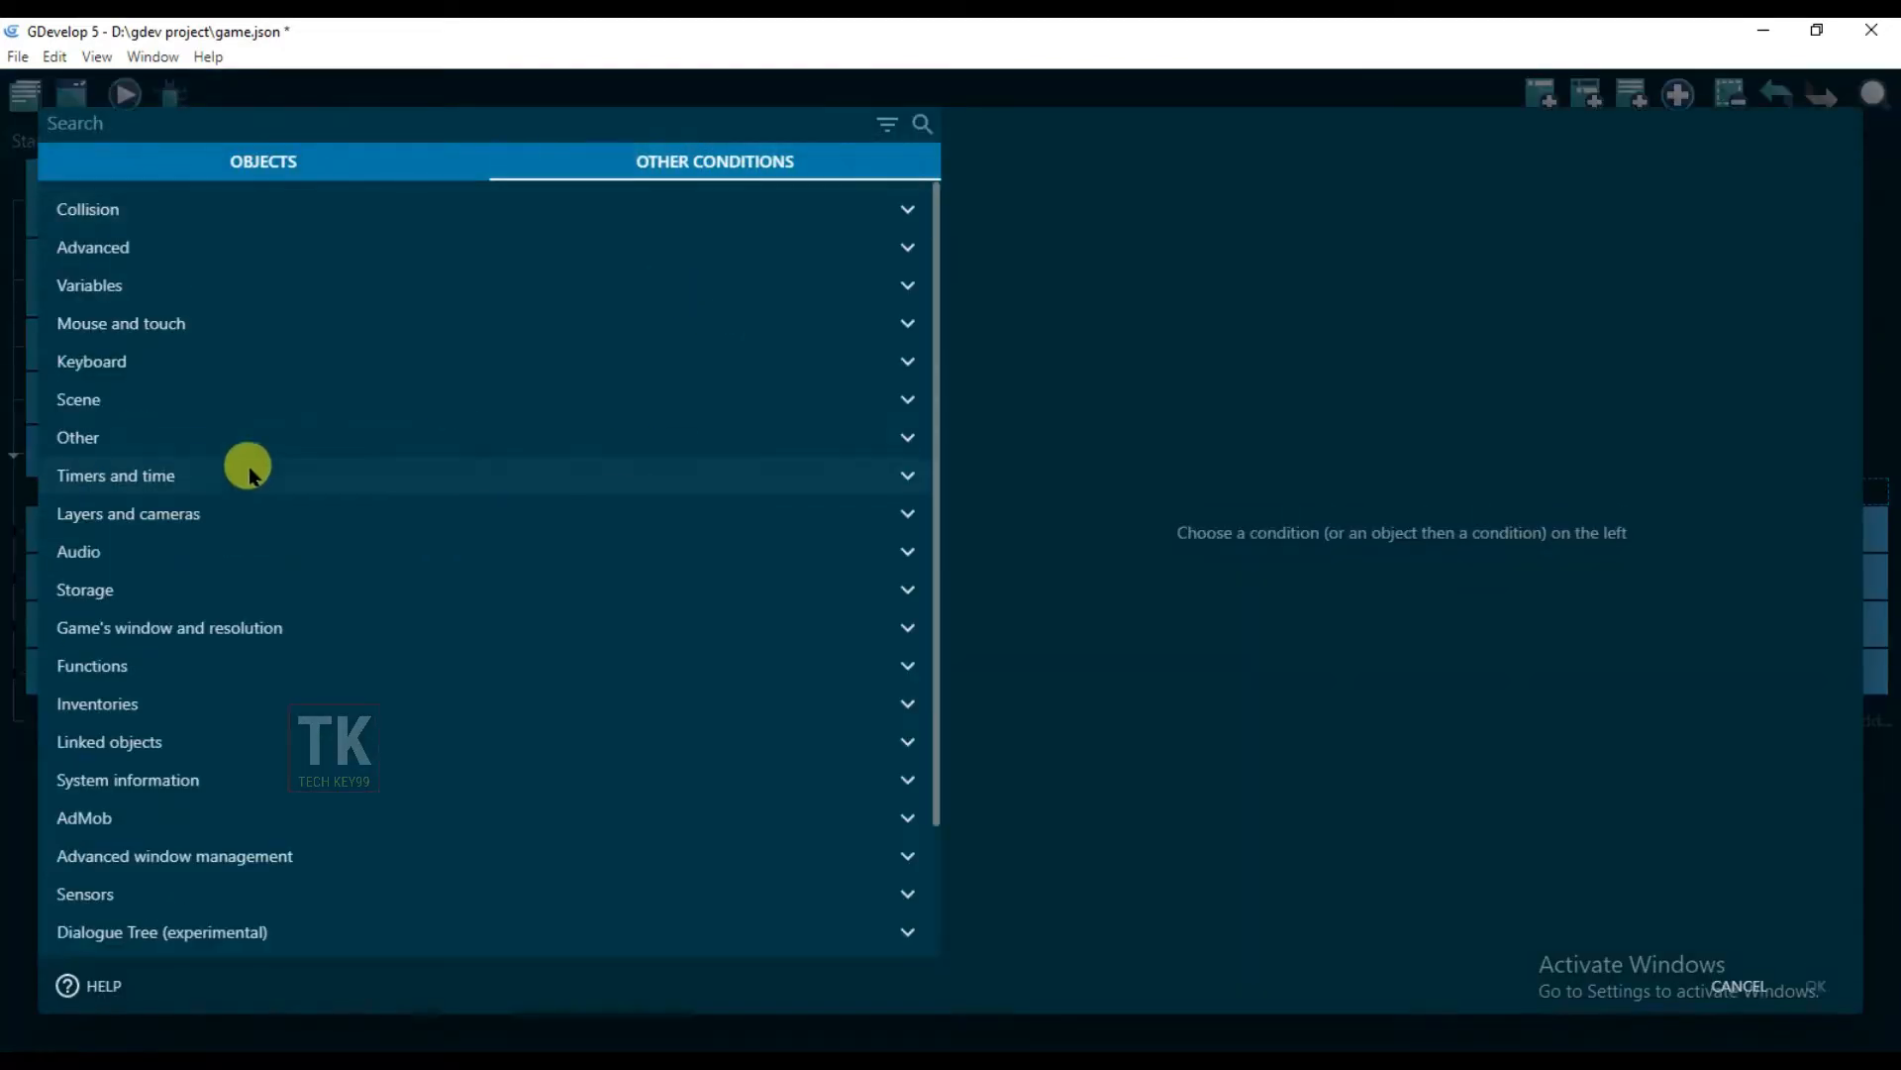
pyautogui.click(248, 328)
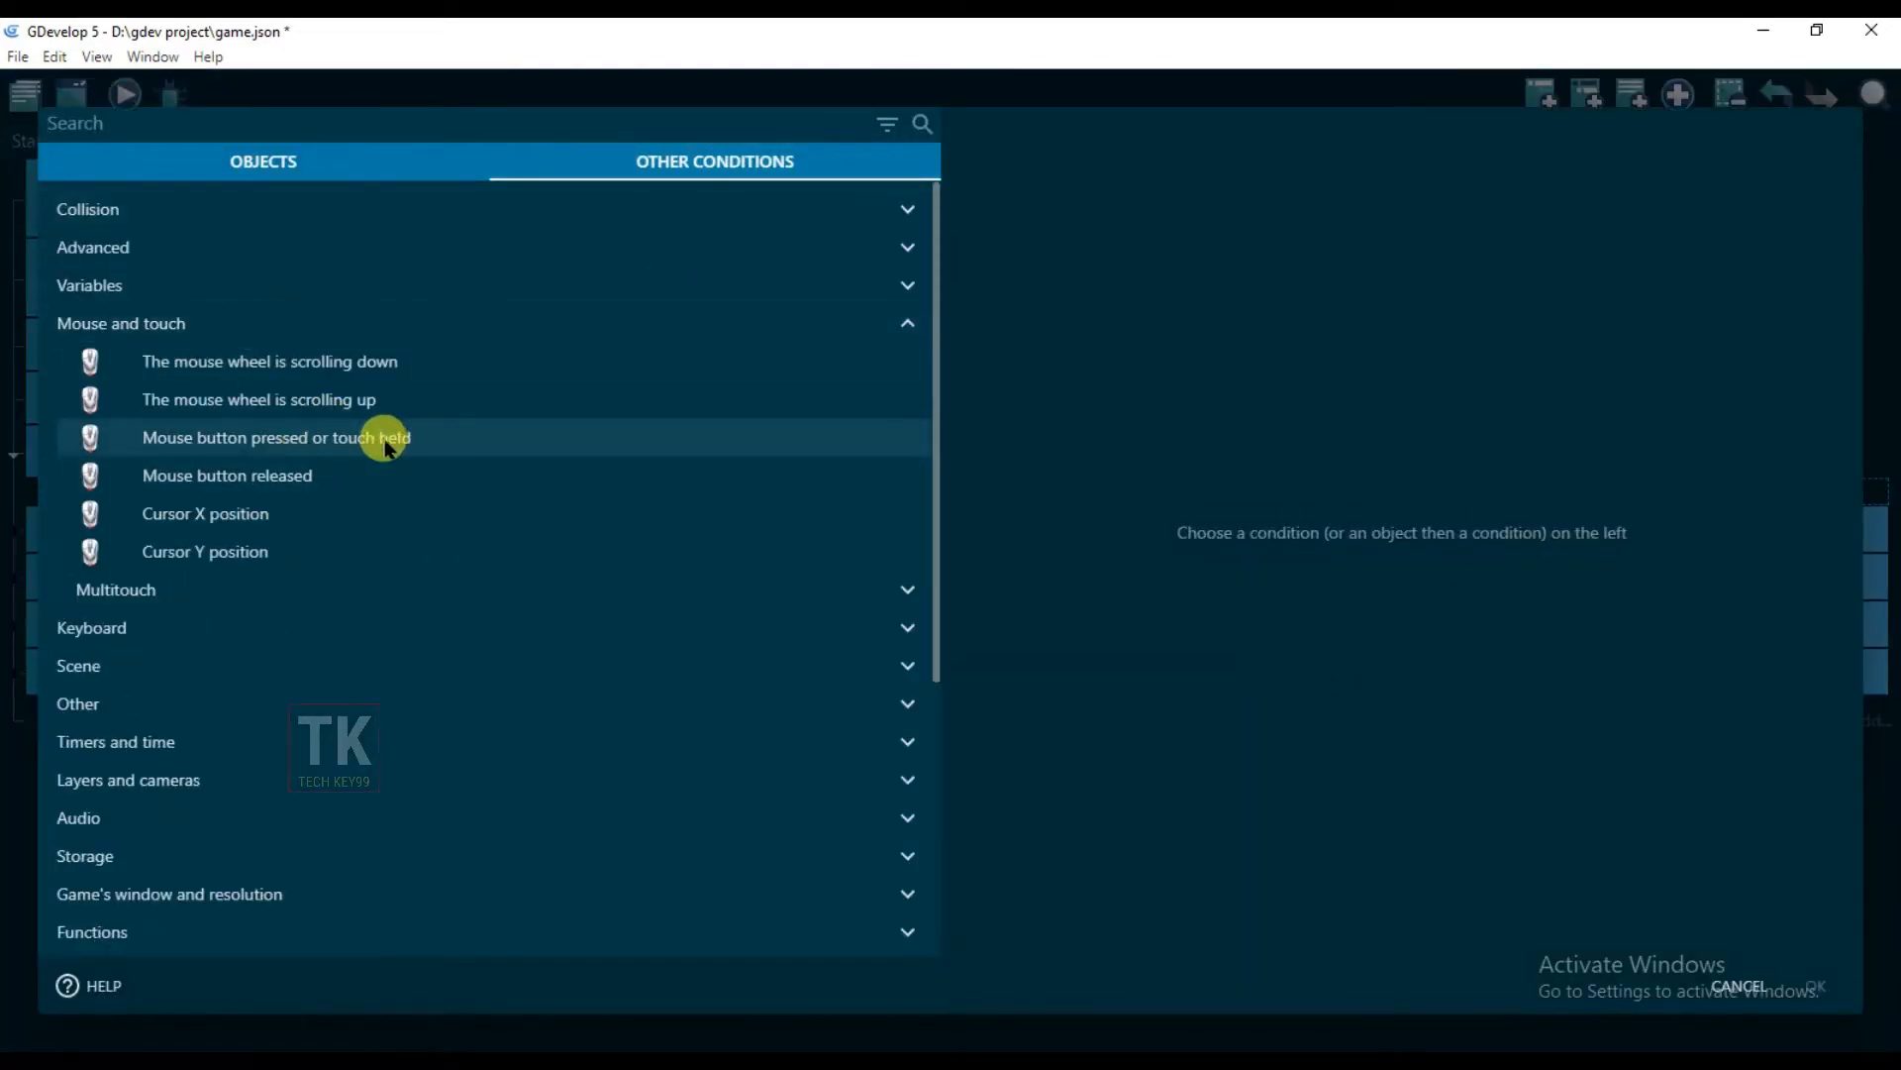
pyautogui.click(335, 445)
pyautogui.click(1381, 193)
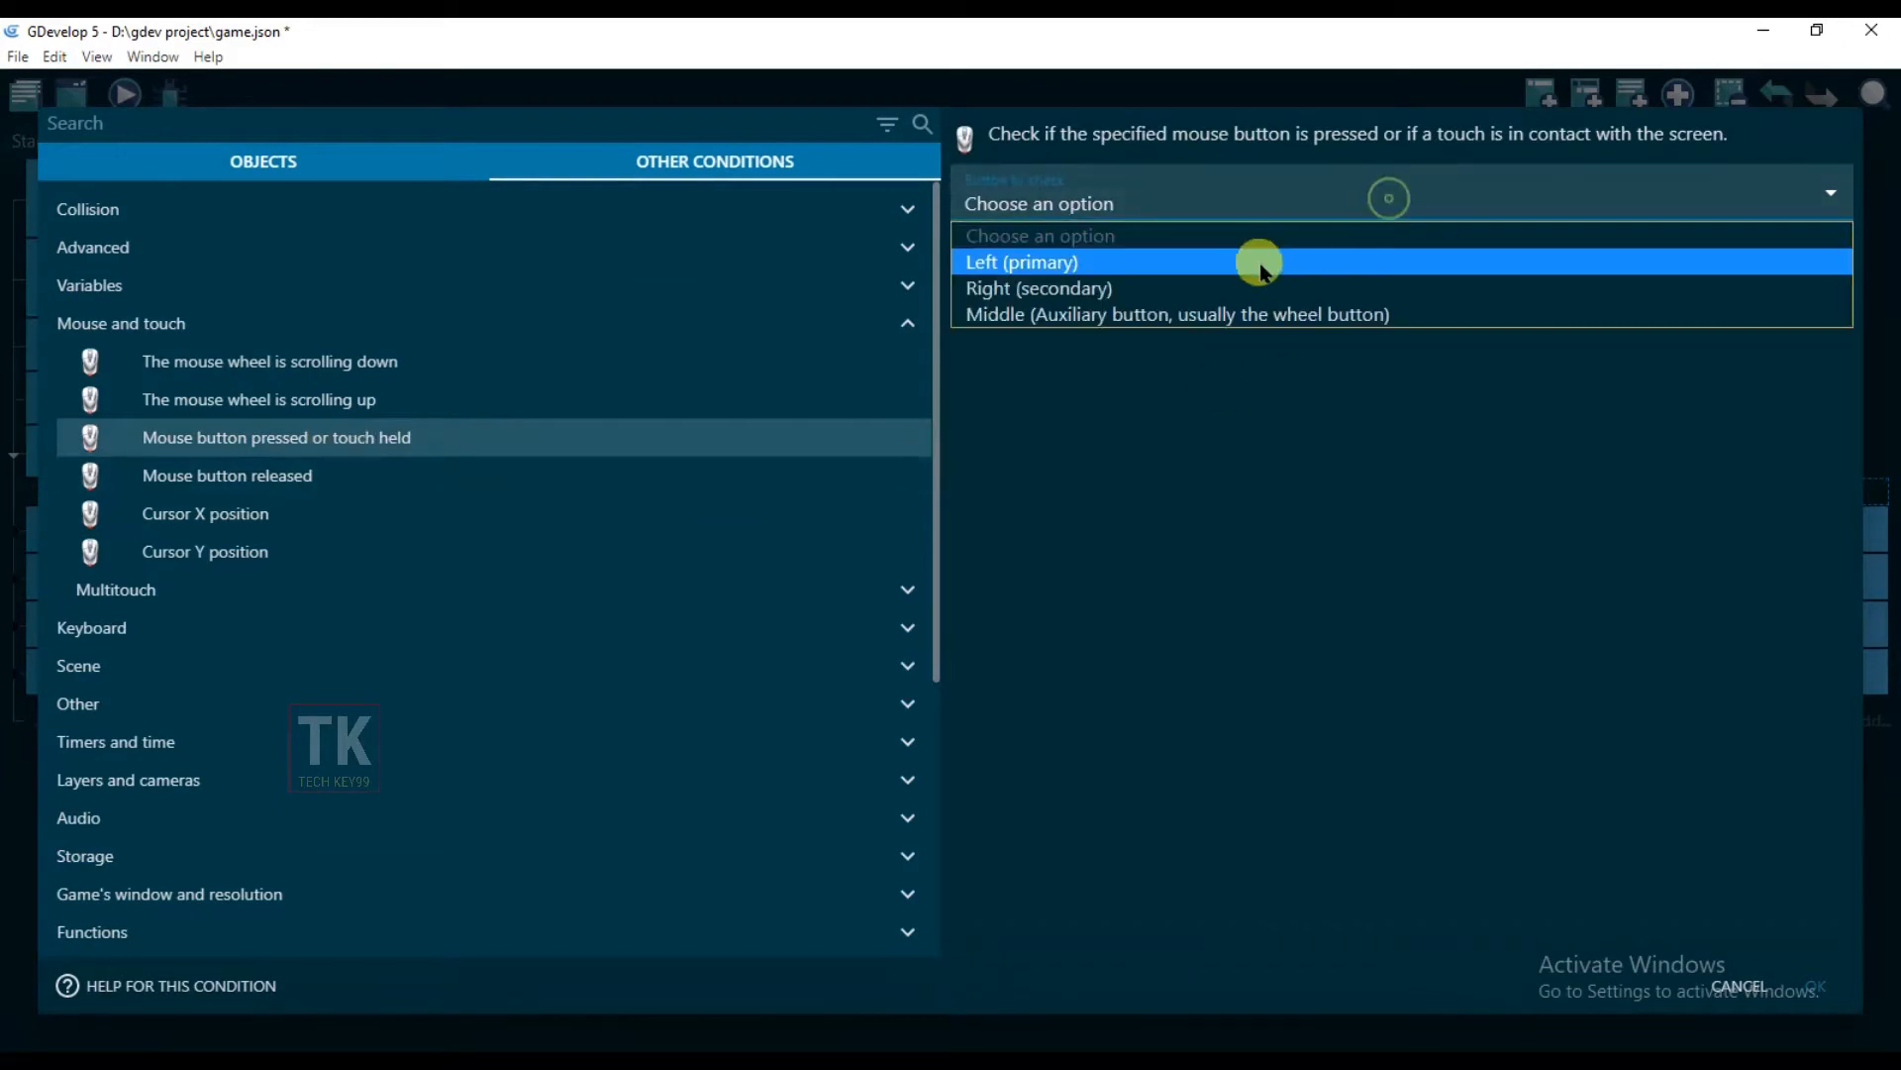
pyautogui.click(1258, 261)
pyautogui.click(1812, 987)
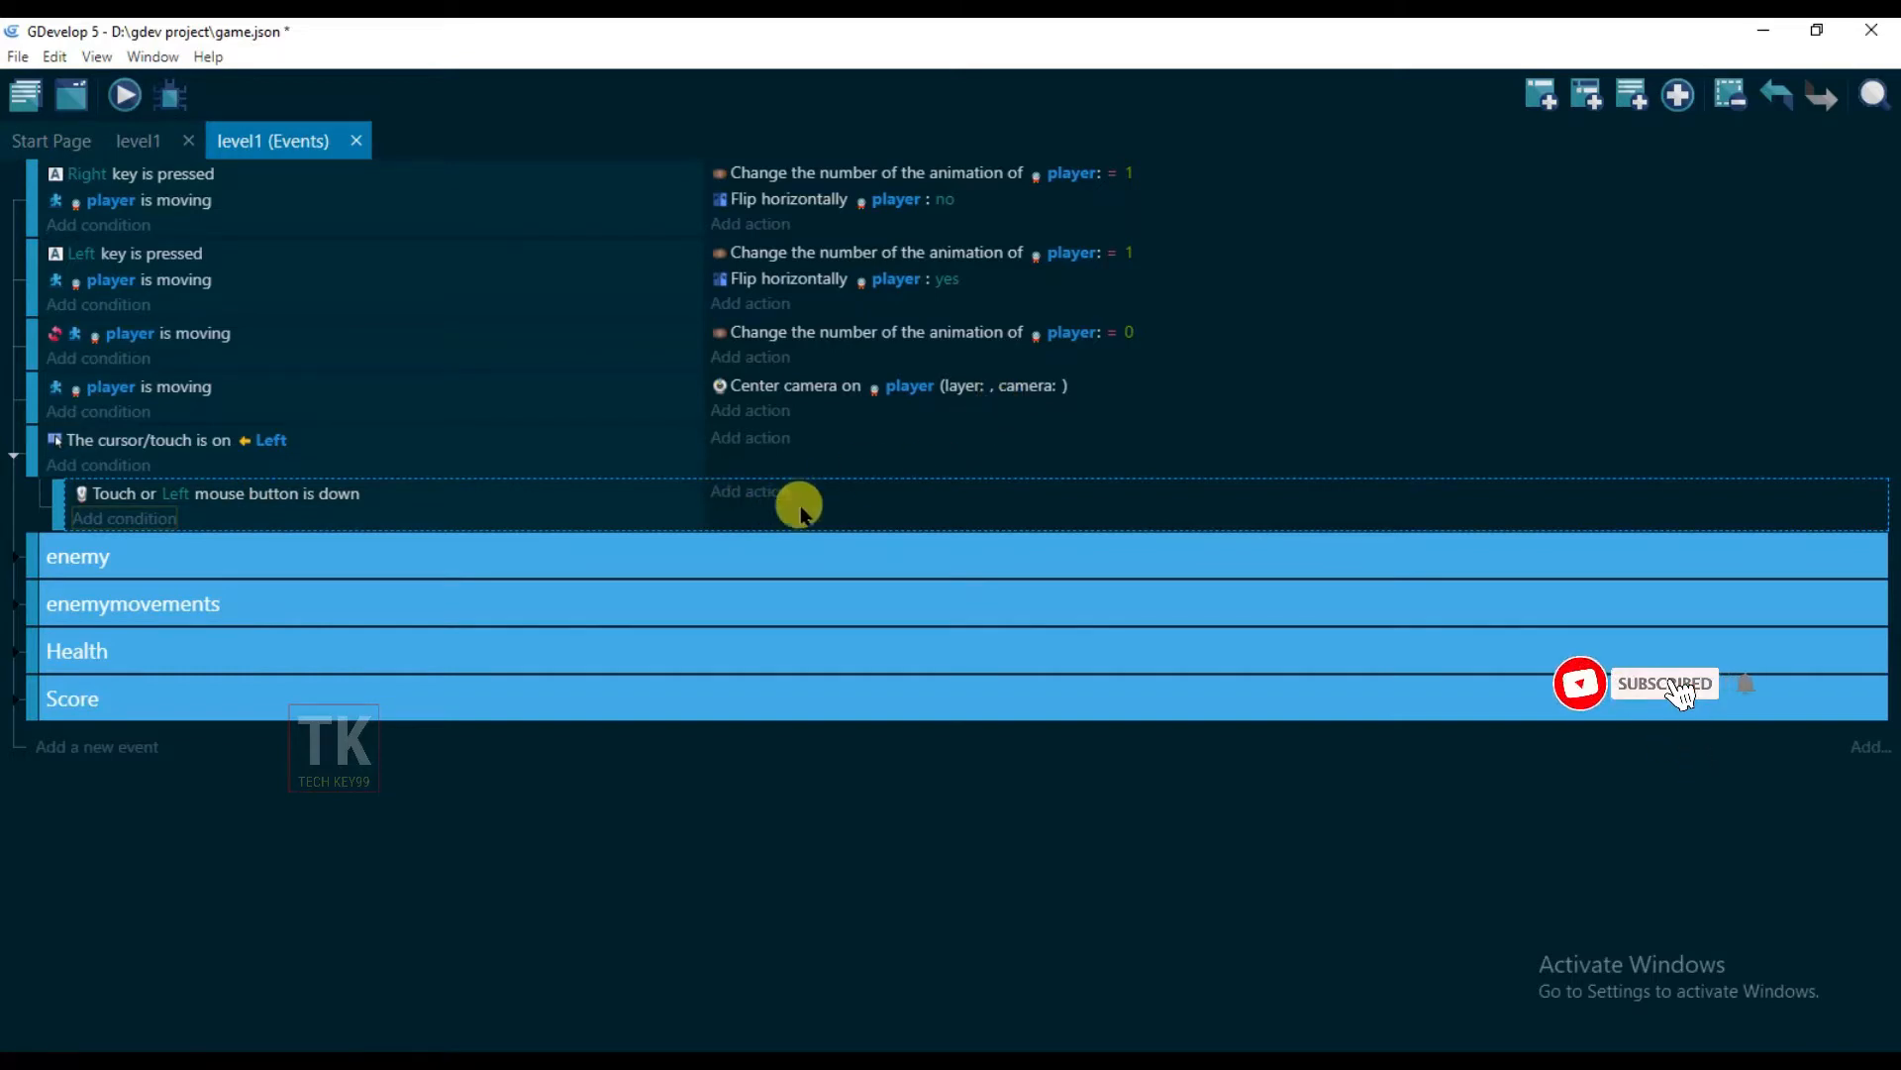
# Add an action to the Left arrow's sub-event that applies an instant force to player at angle 180 with speed 400
pyautogui.click(757, 492)
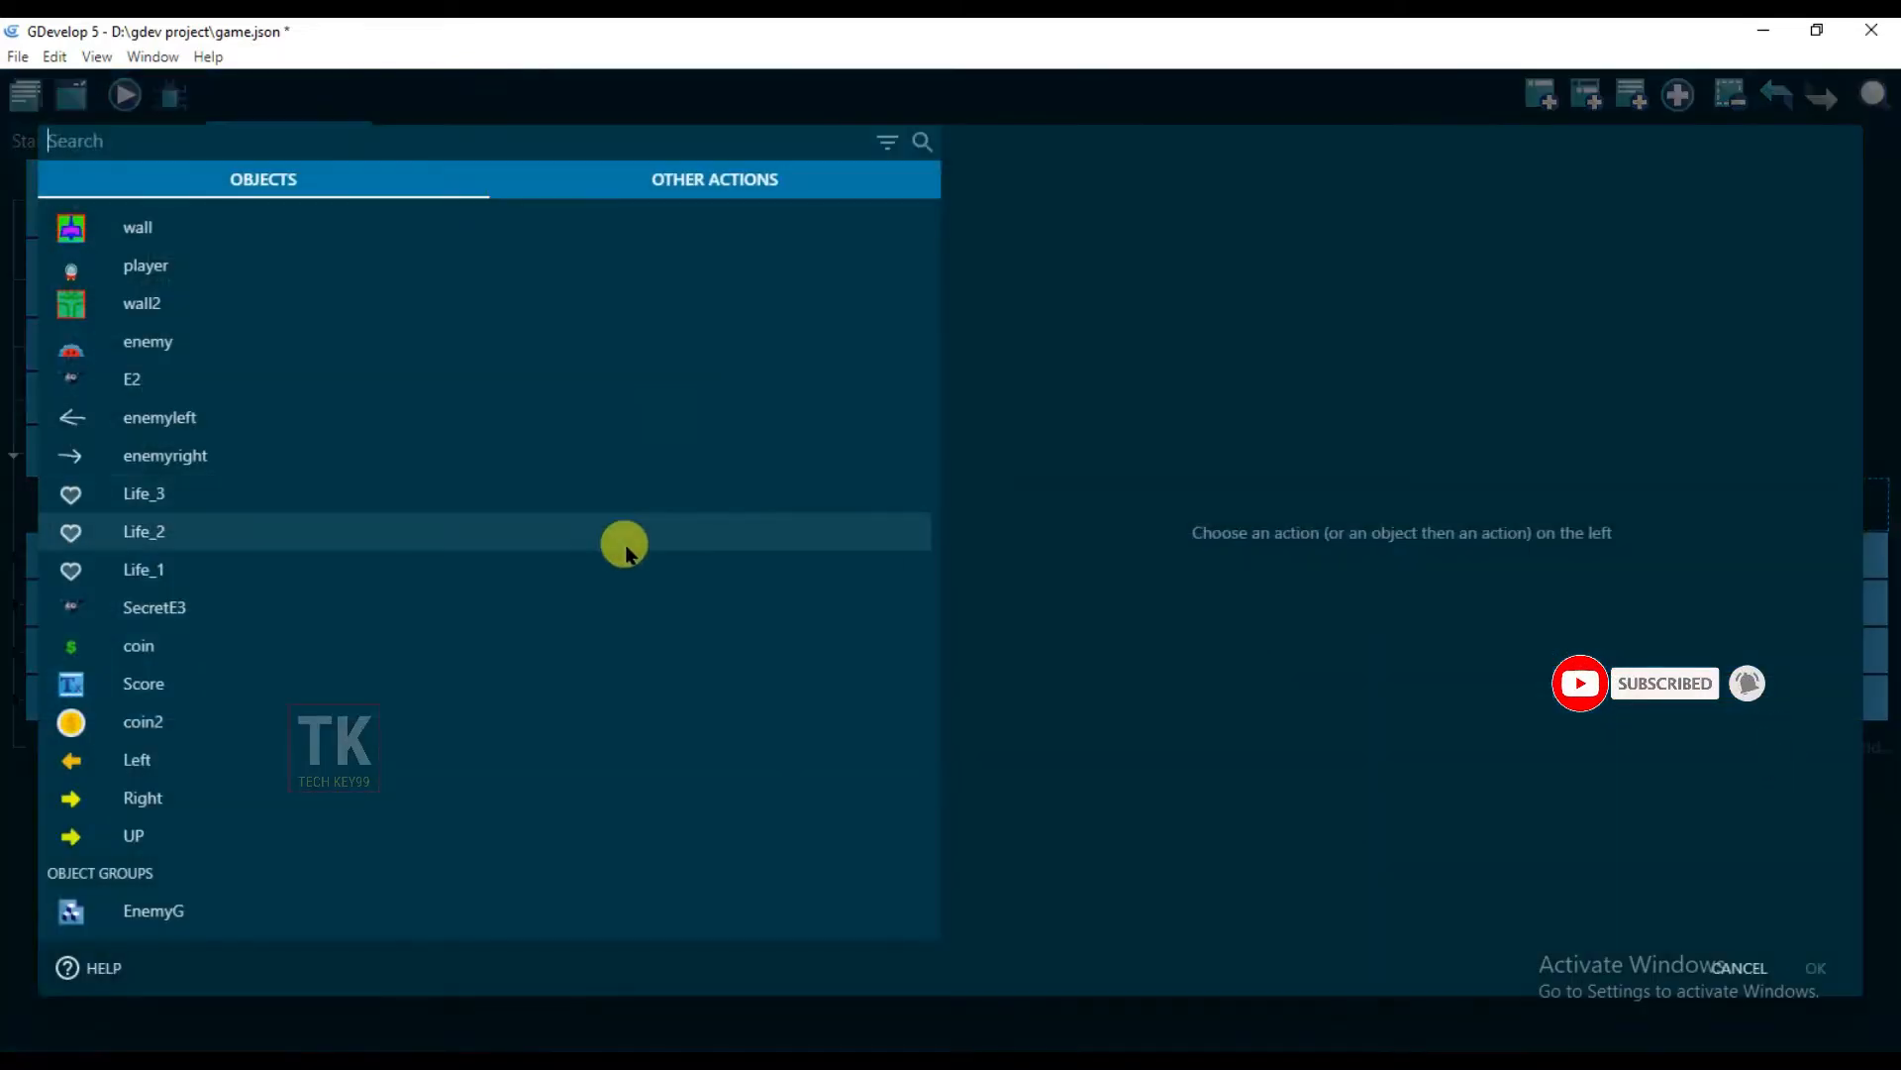
pyautogui.click(259, 269)
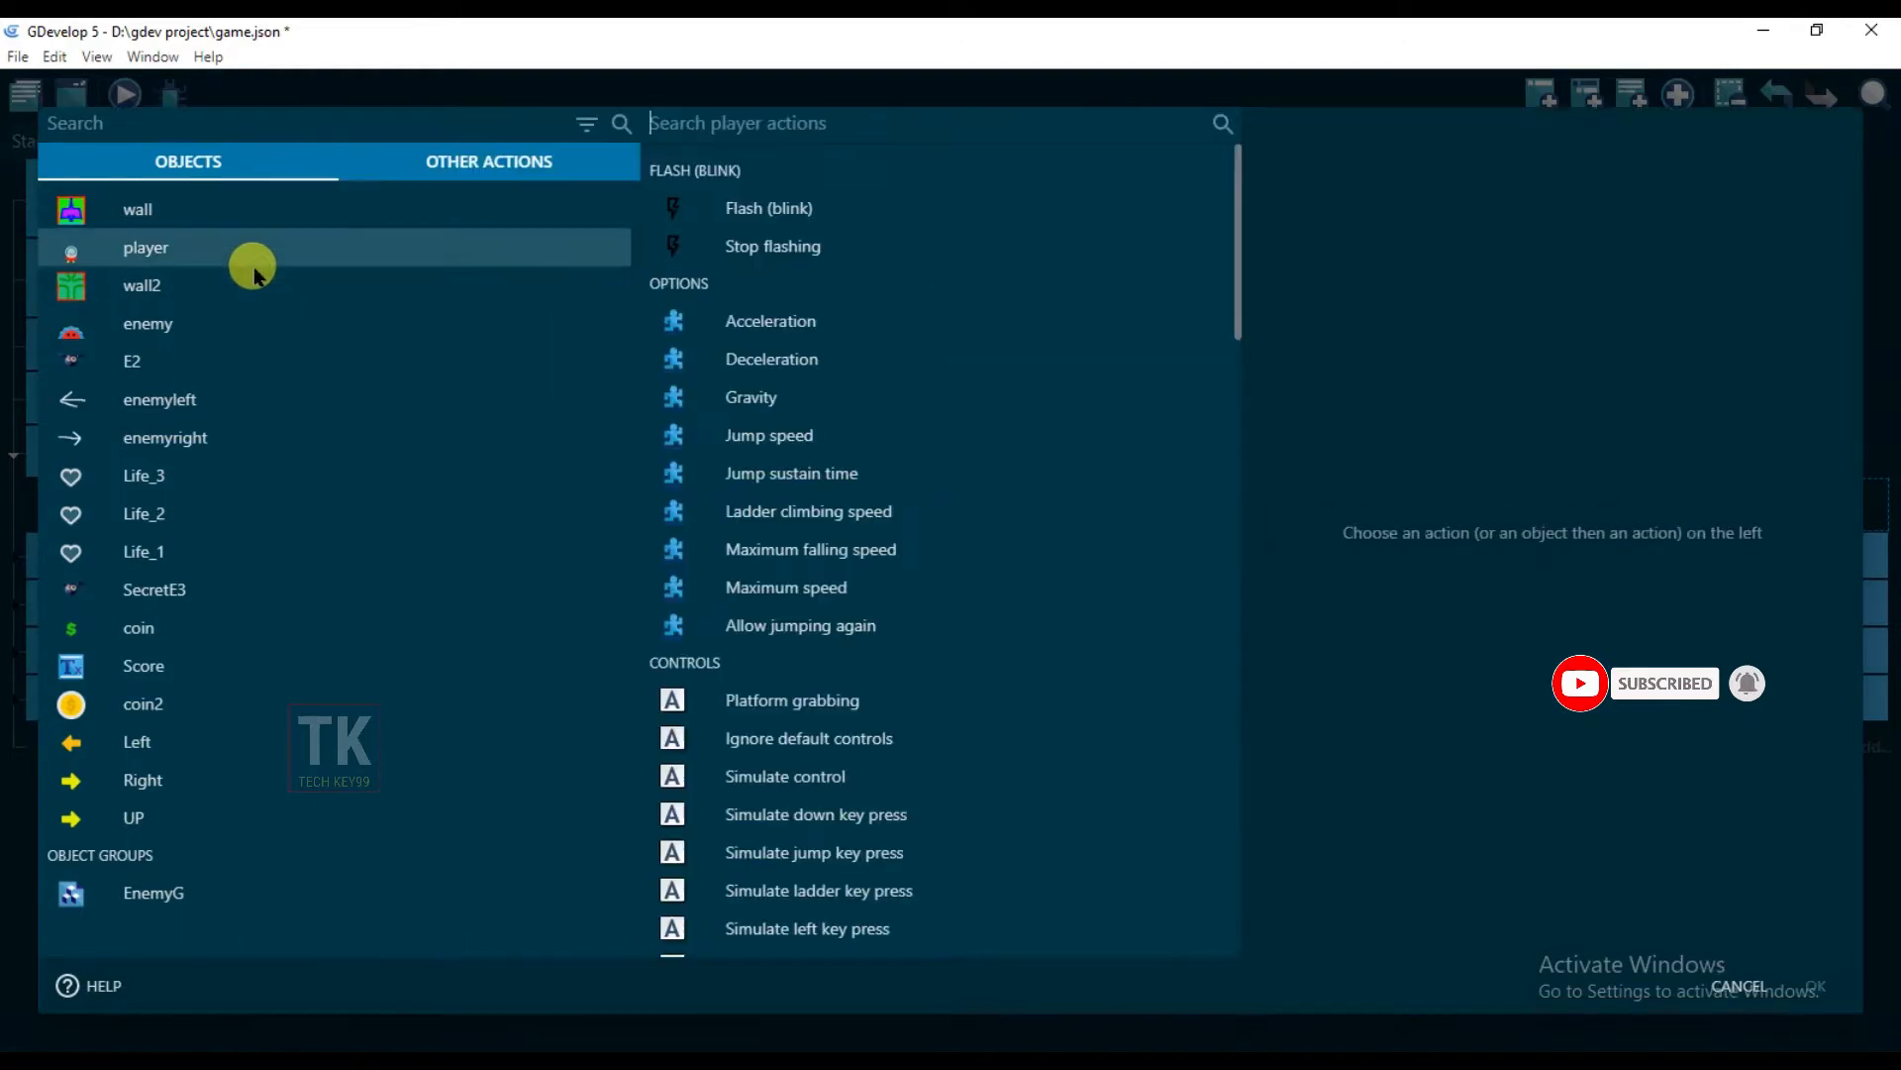
pyautogui.scroll(-7, 996, 507)
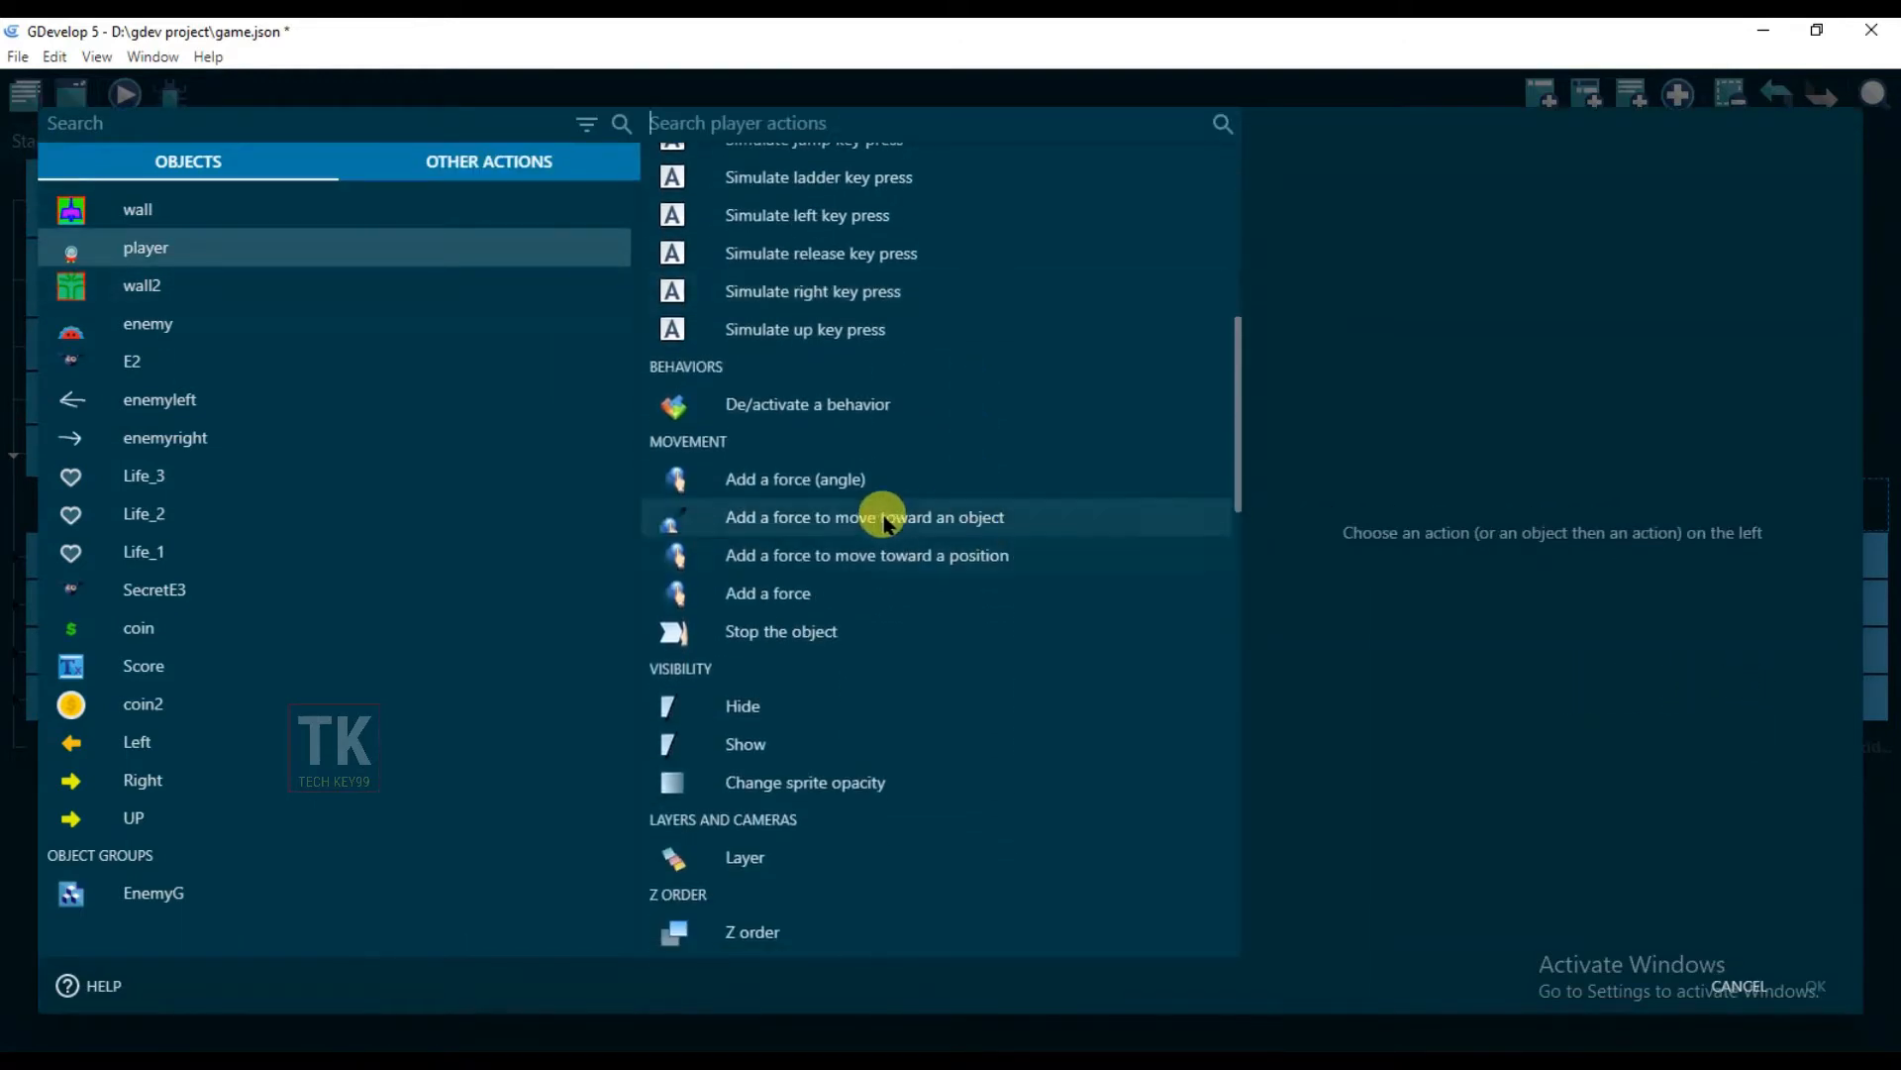
pyautogui.click(888, 487)
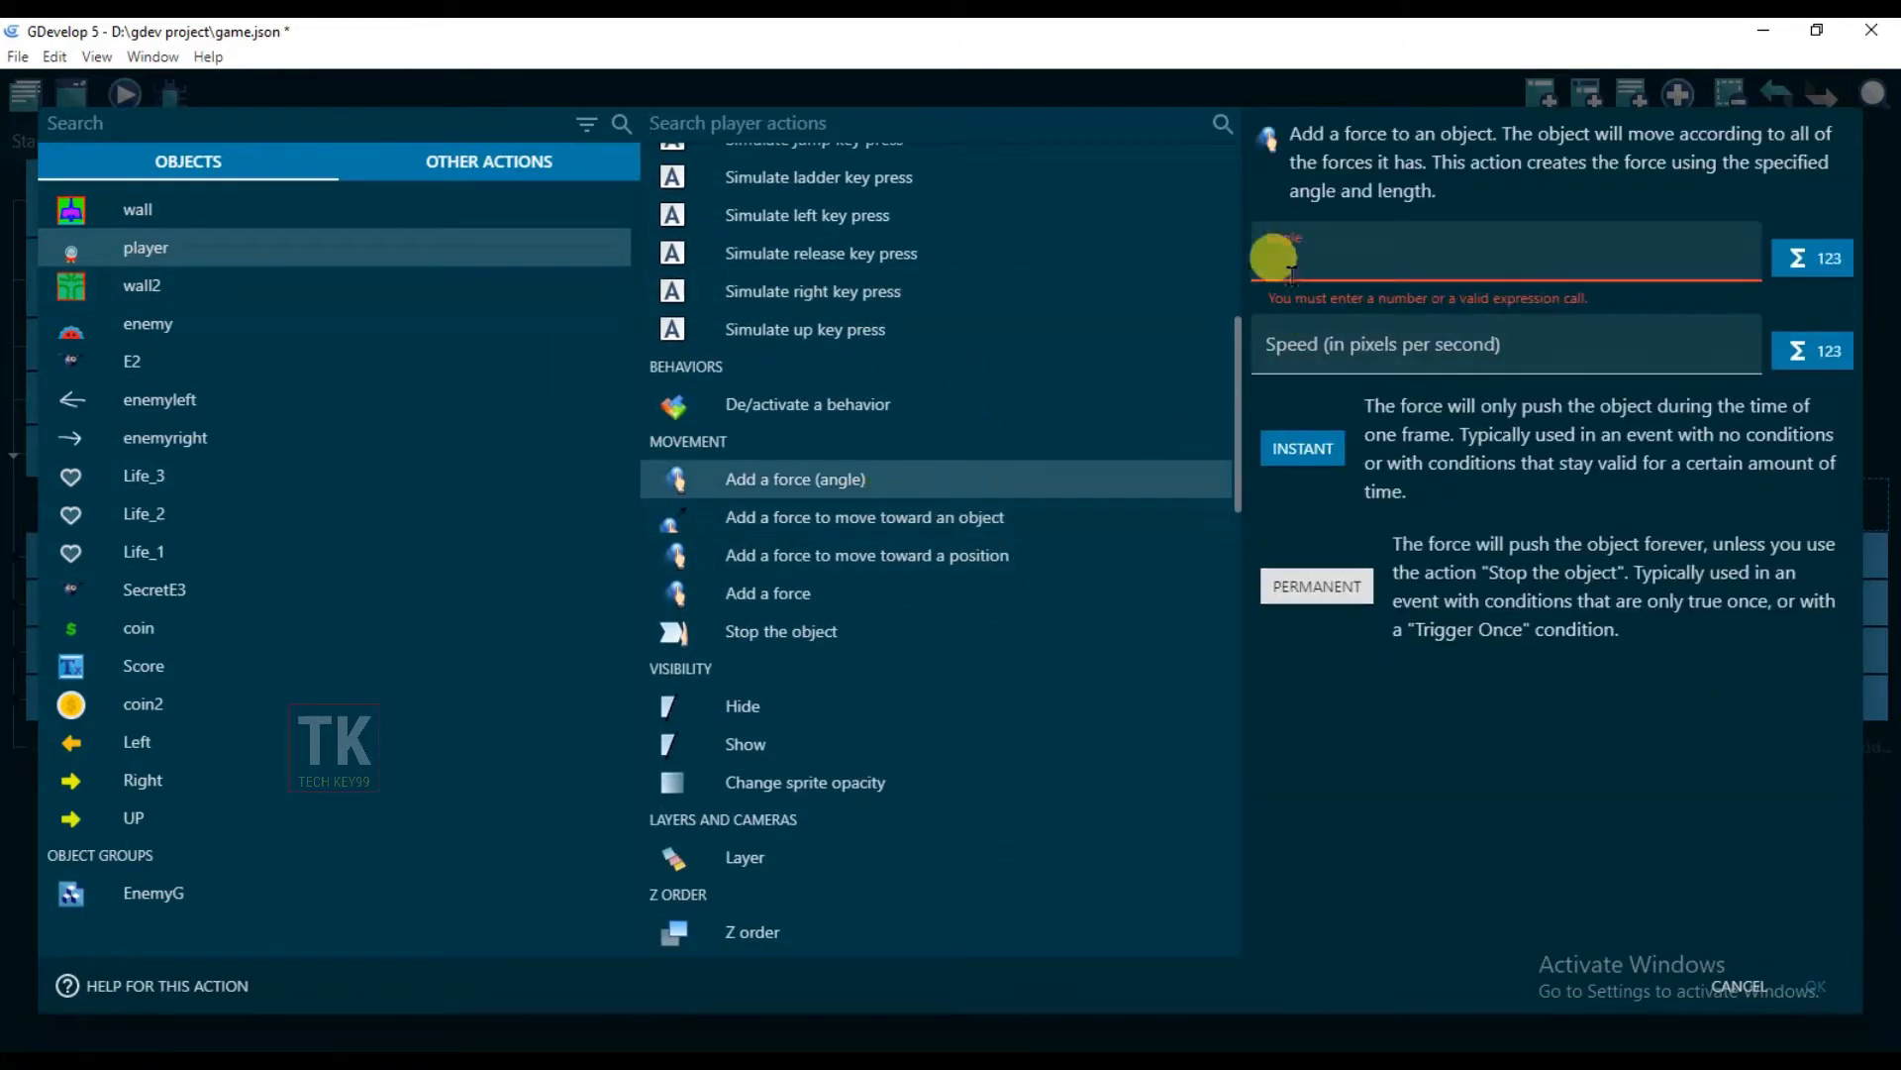
pyautogui.write('180')
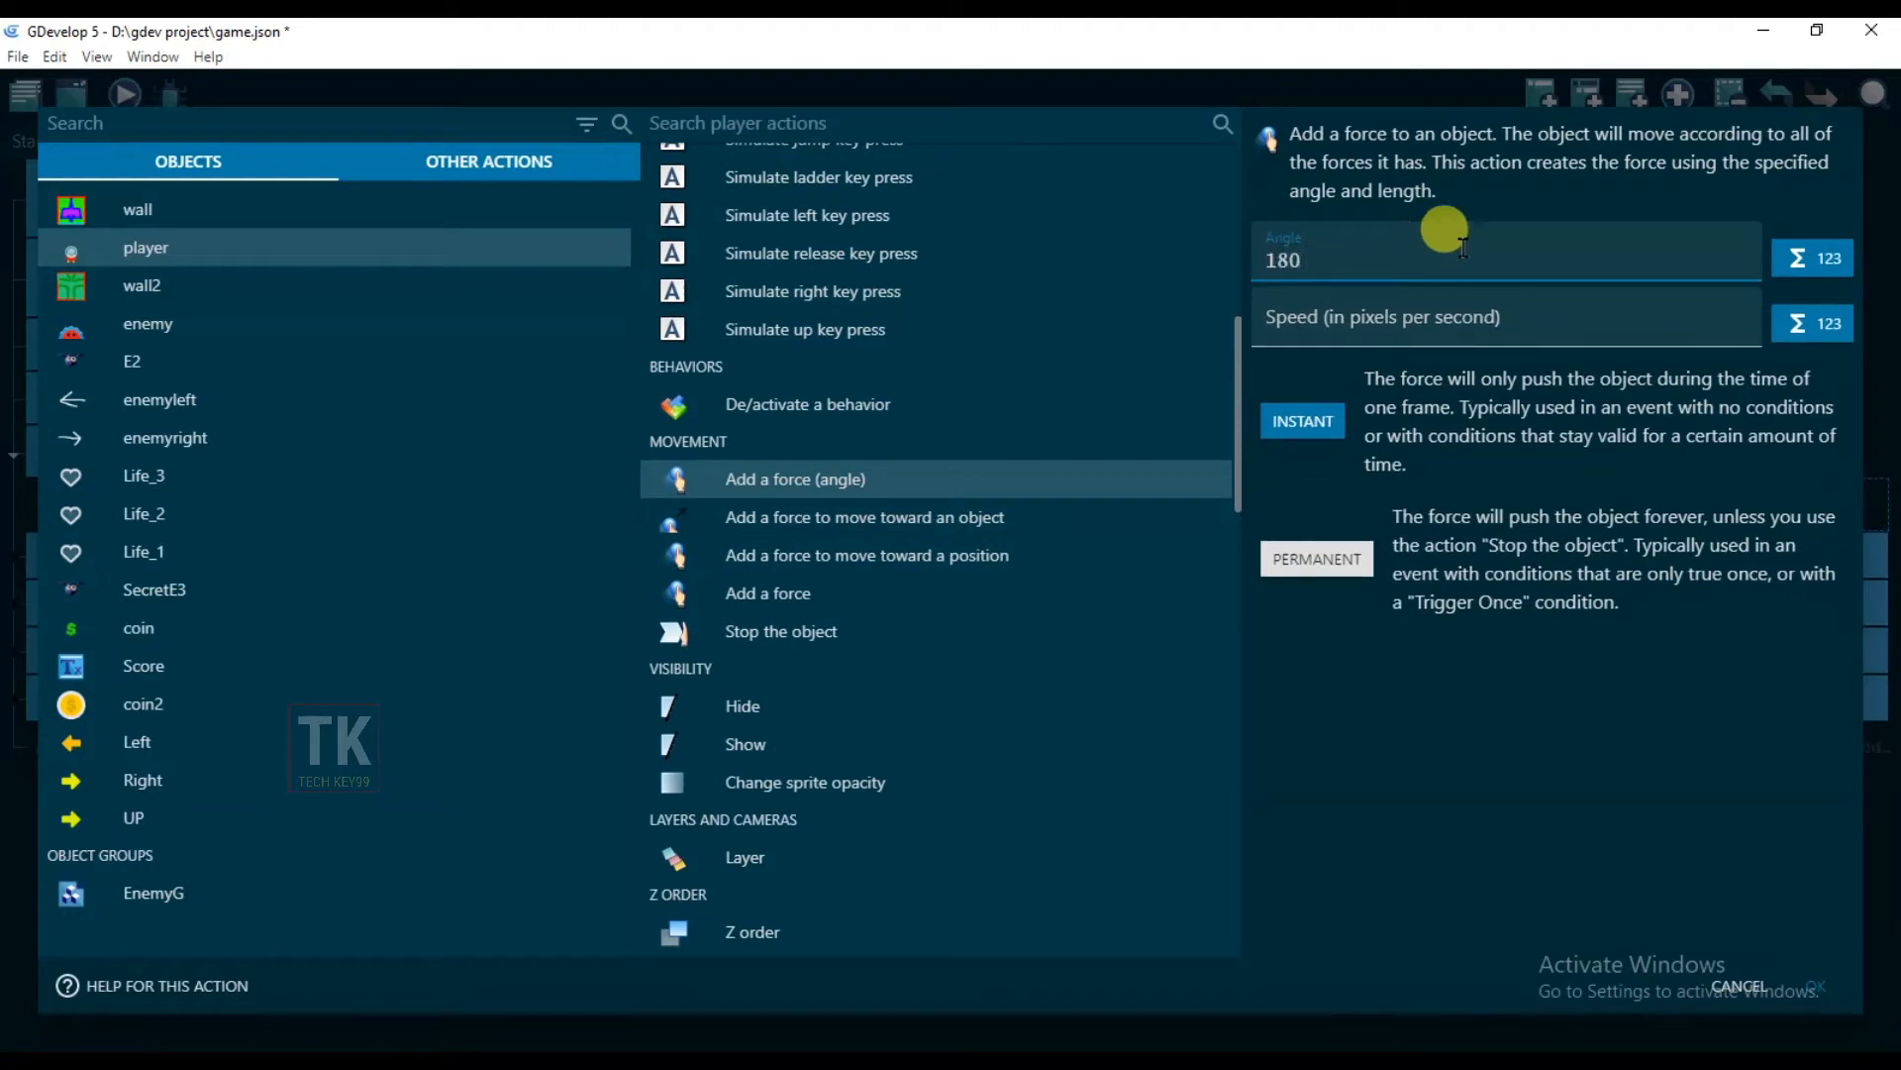
pyautogui.click(1418, 309)
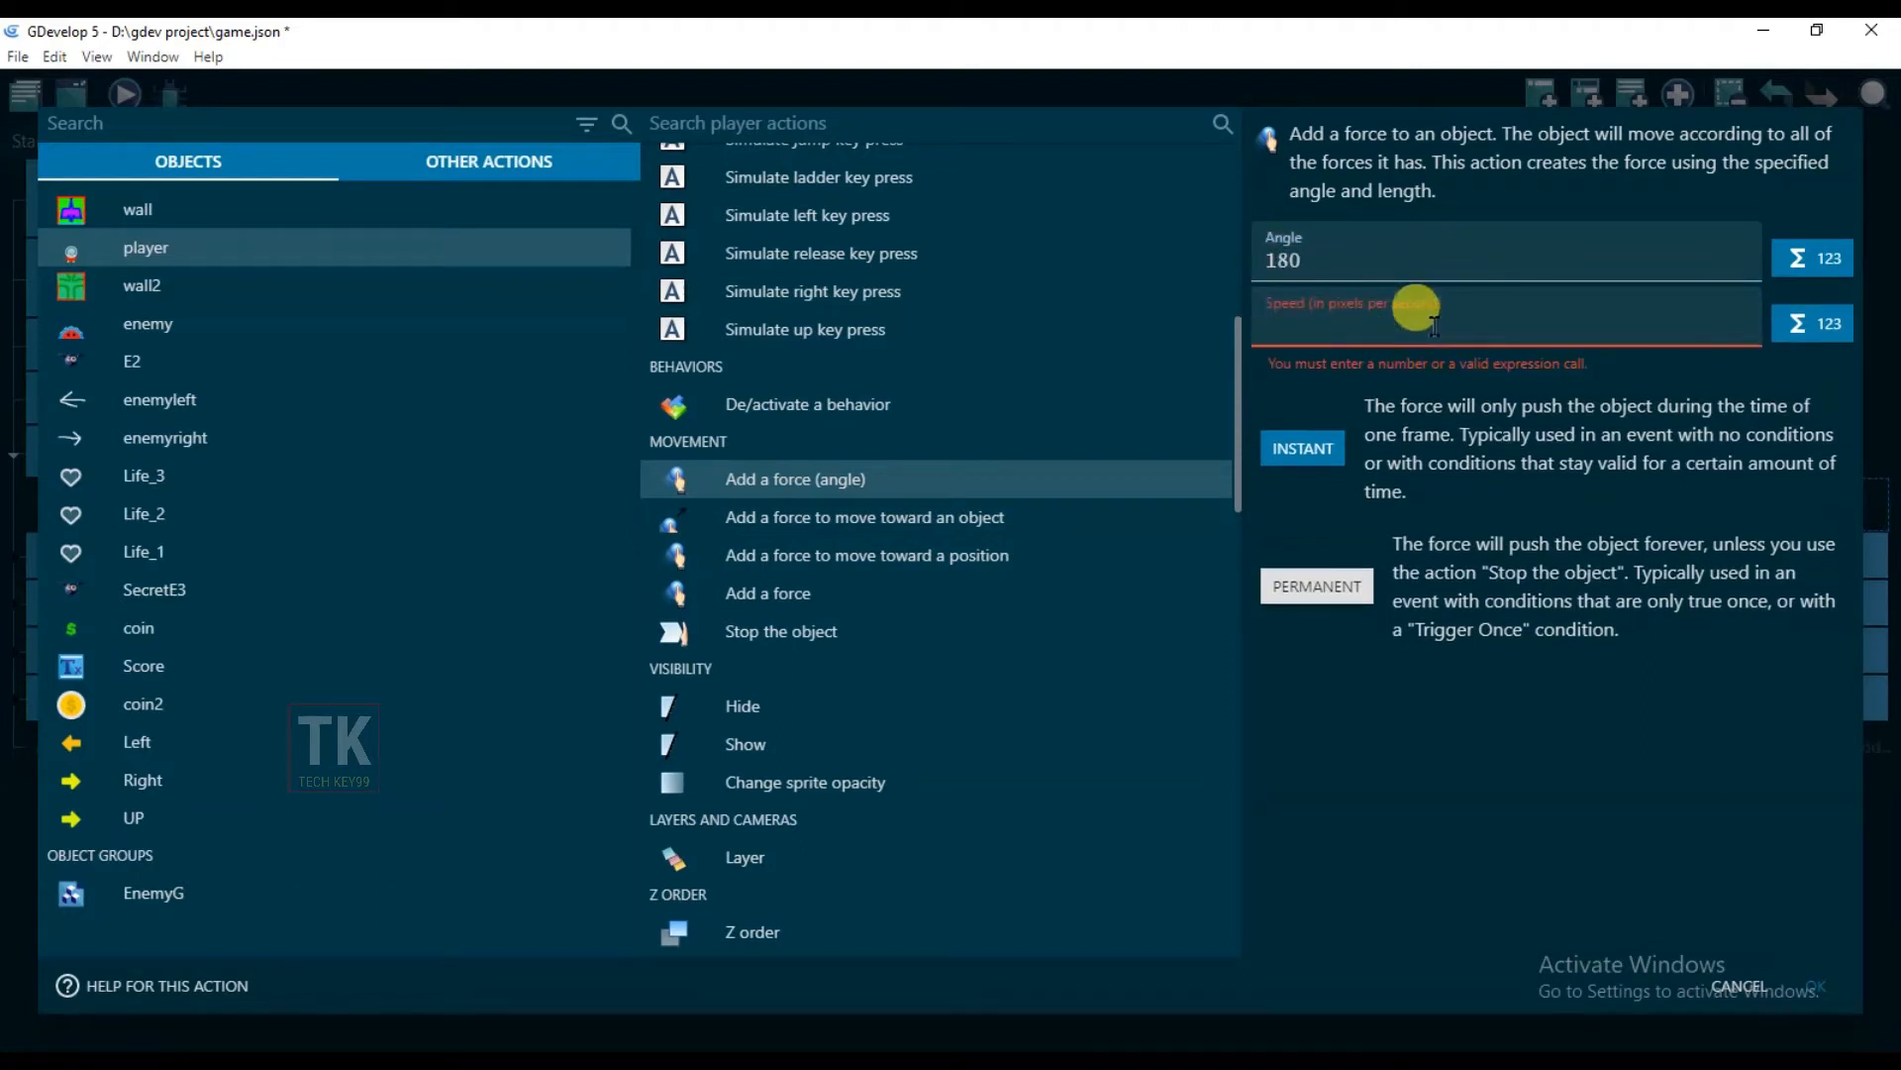
pyautogui.write('400')
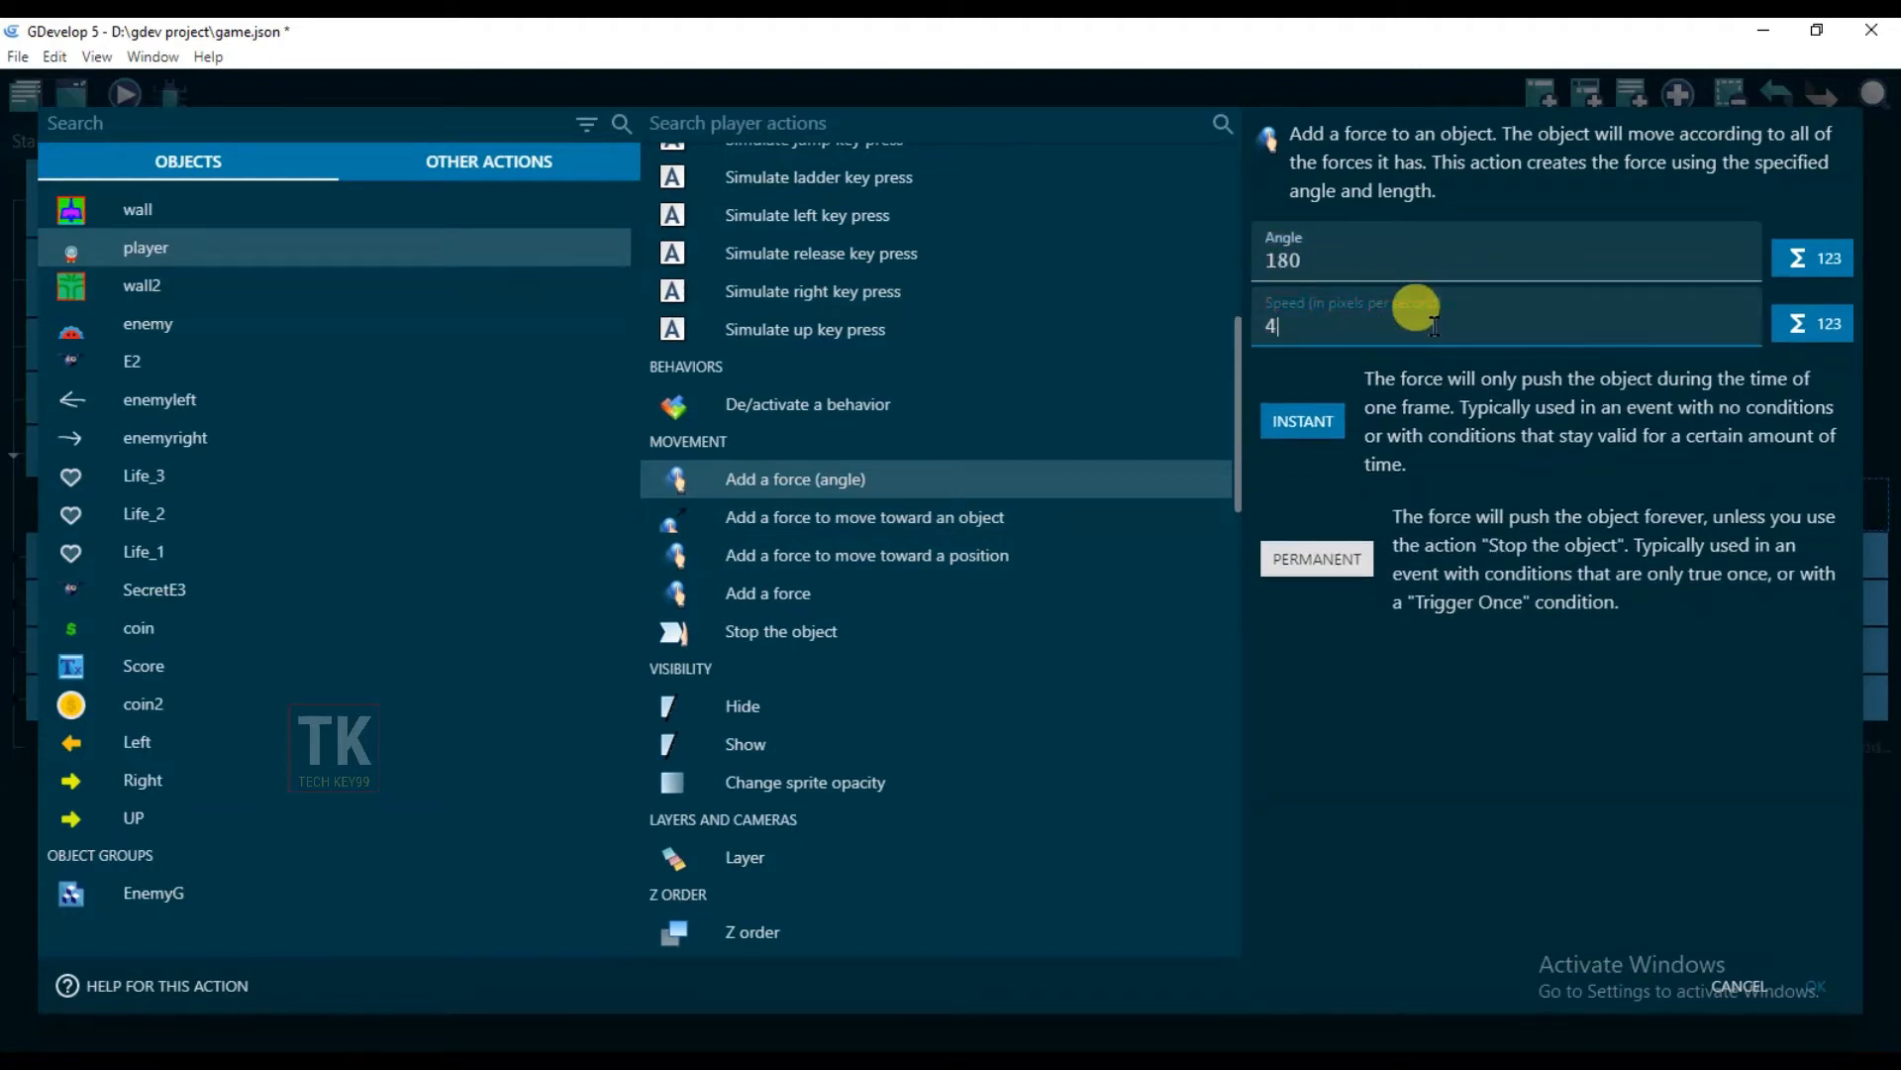
pyautogui.click(1823, 980)
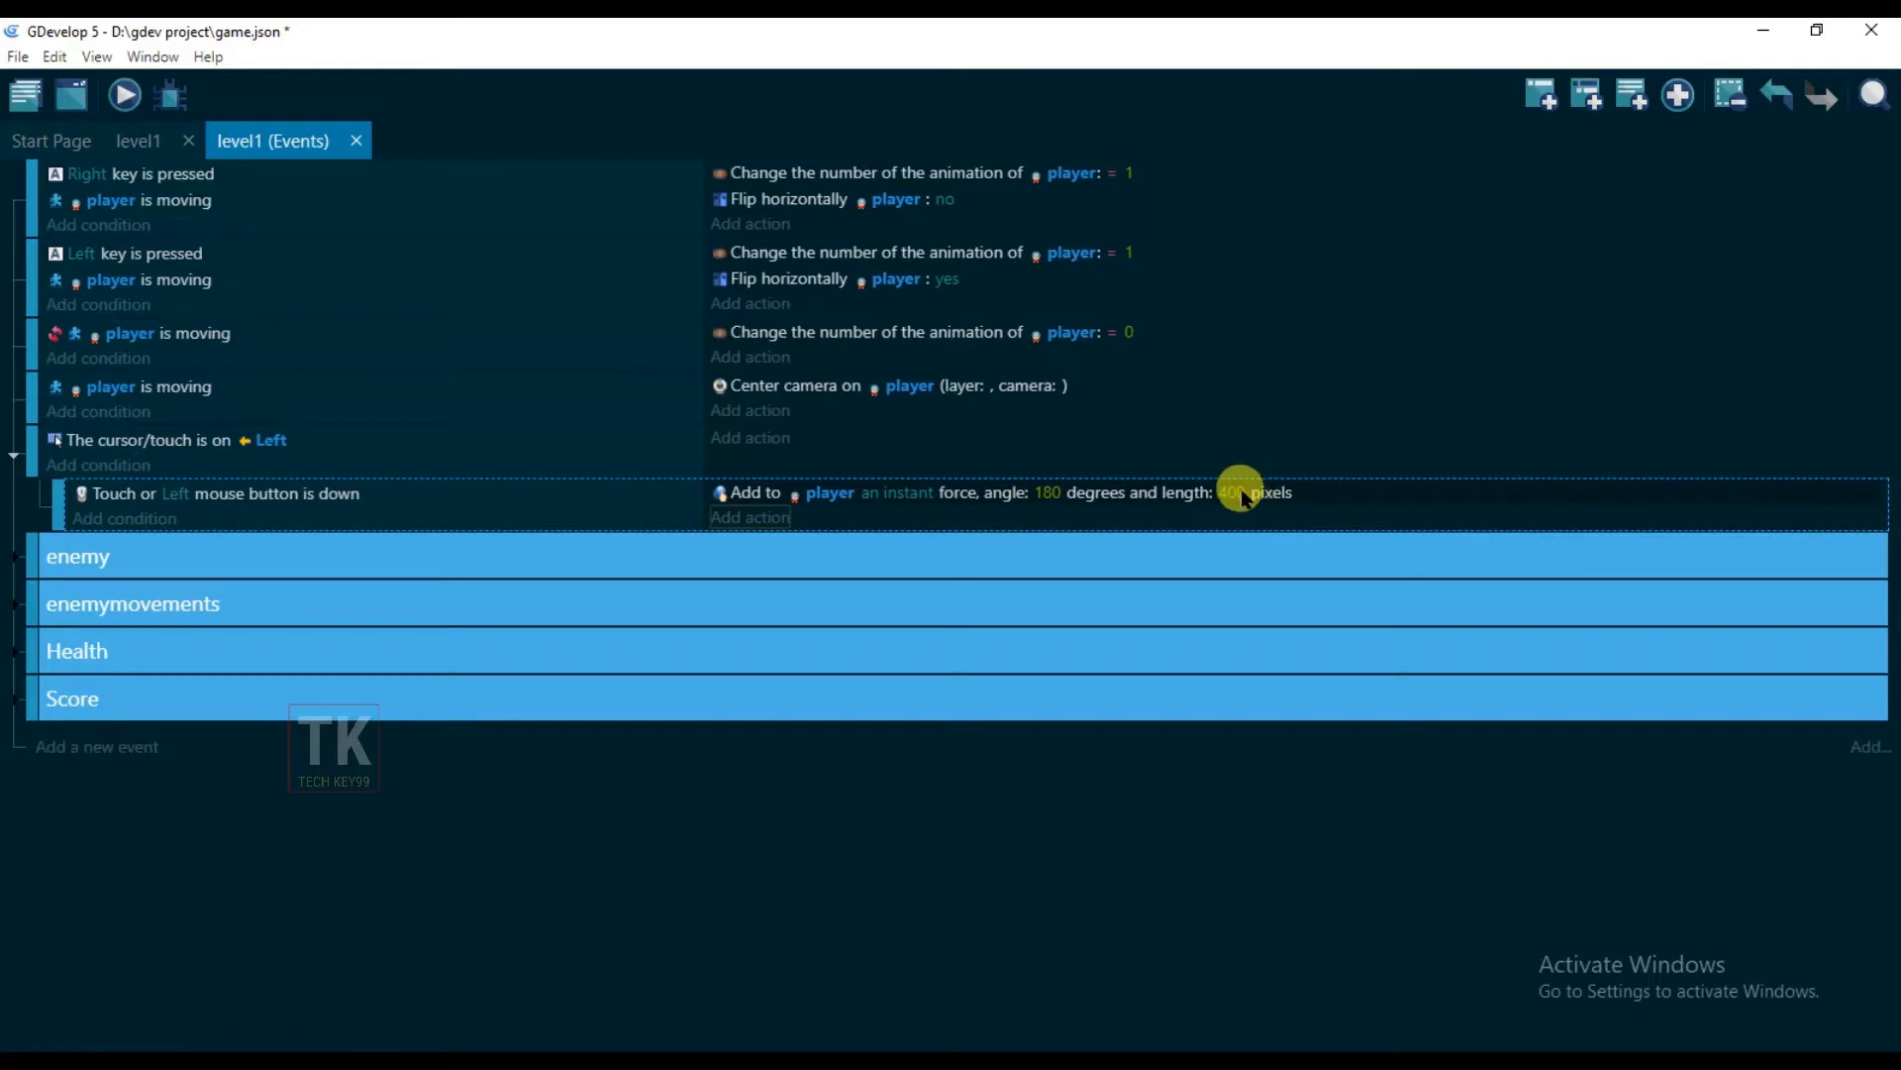
# Add a top-level event below the Left arrow's sub-event and paste a copy of the cursor/touch on Left condition into it
pyautogui.click(1545, 97)
pyautogui.click(258, 586)
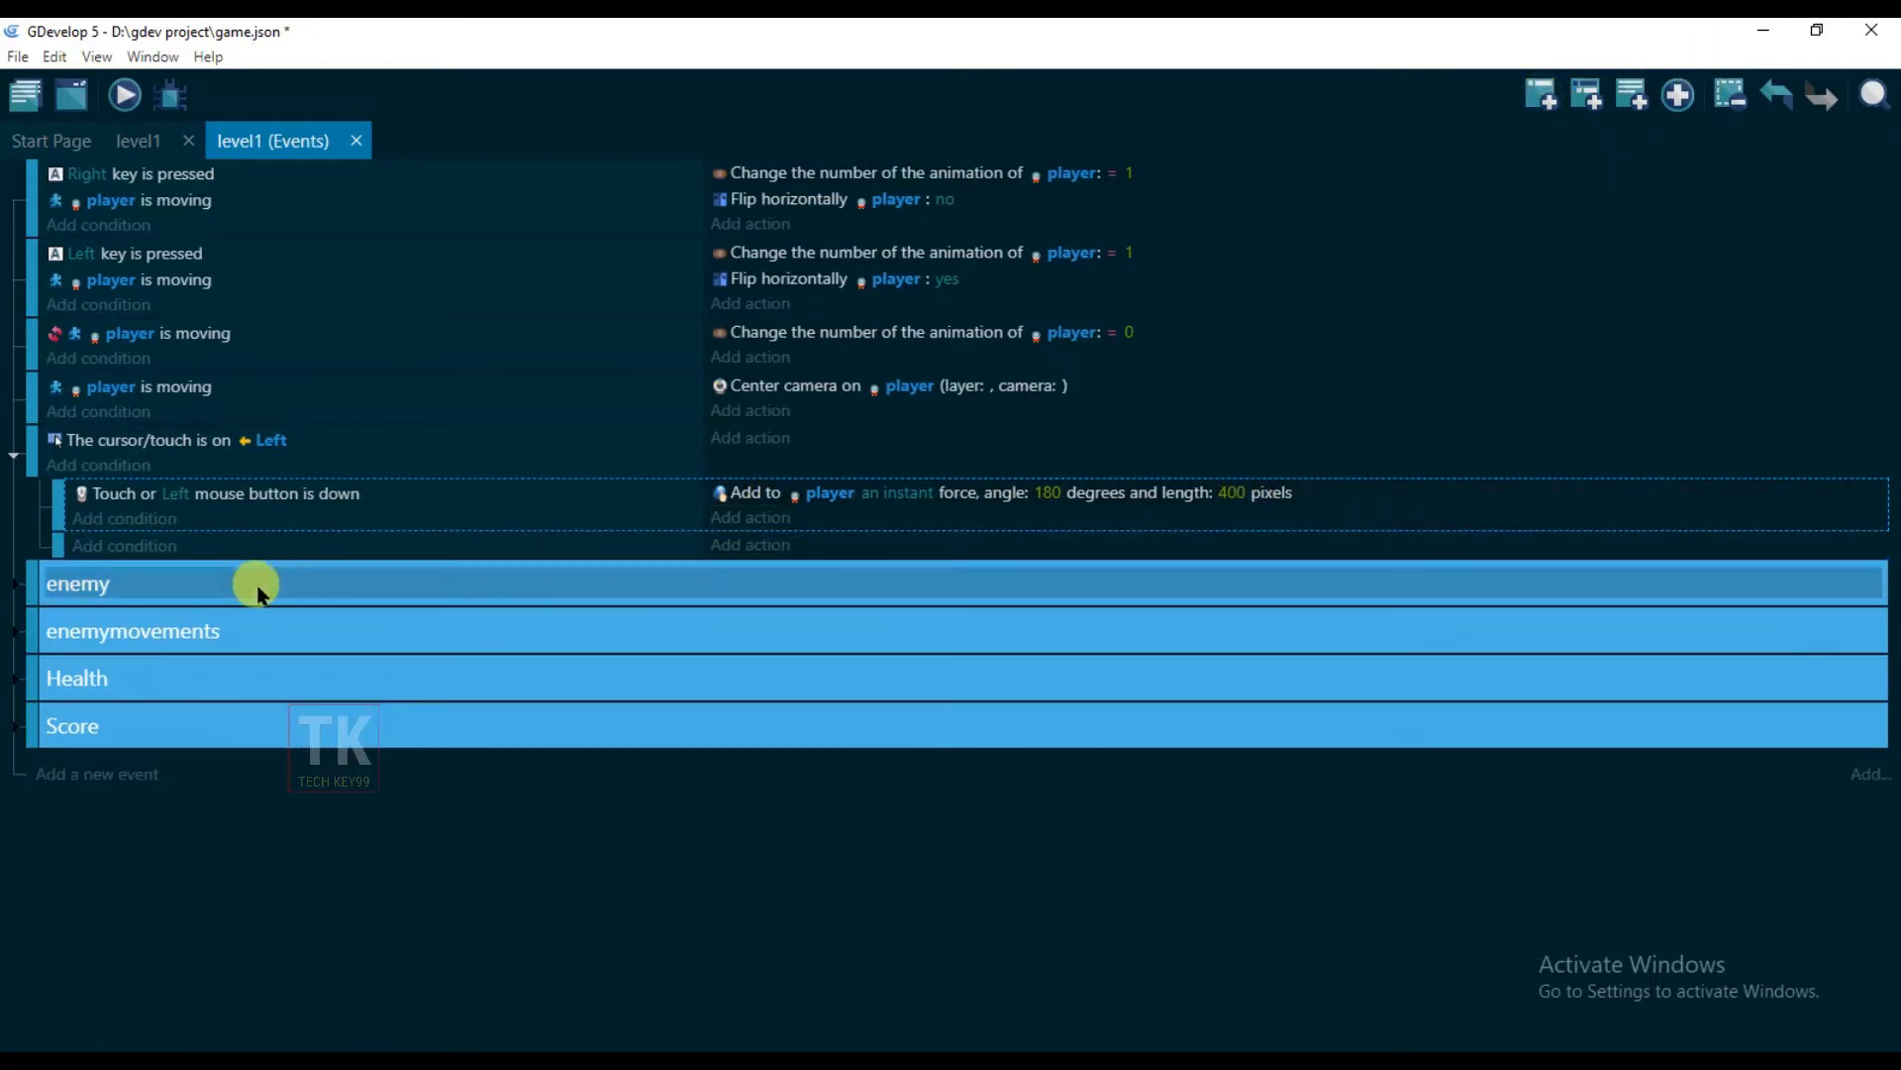
pyautogui.click(49, 544)
pyautogui.moveTo(45, 545); pyautogui.dragTo(23, 551)
pyautogui.click(124, 441)
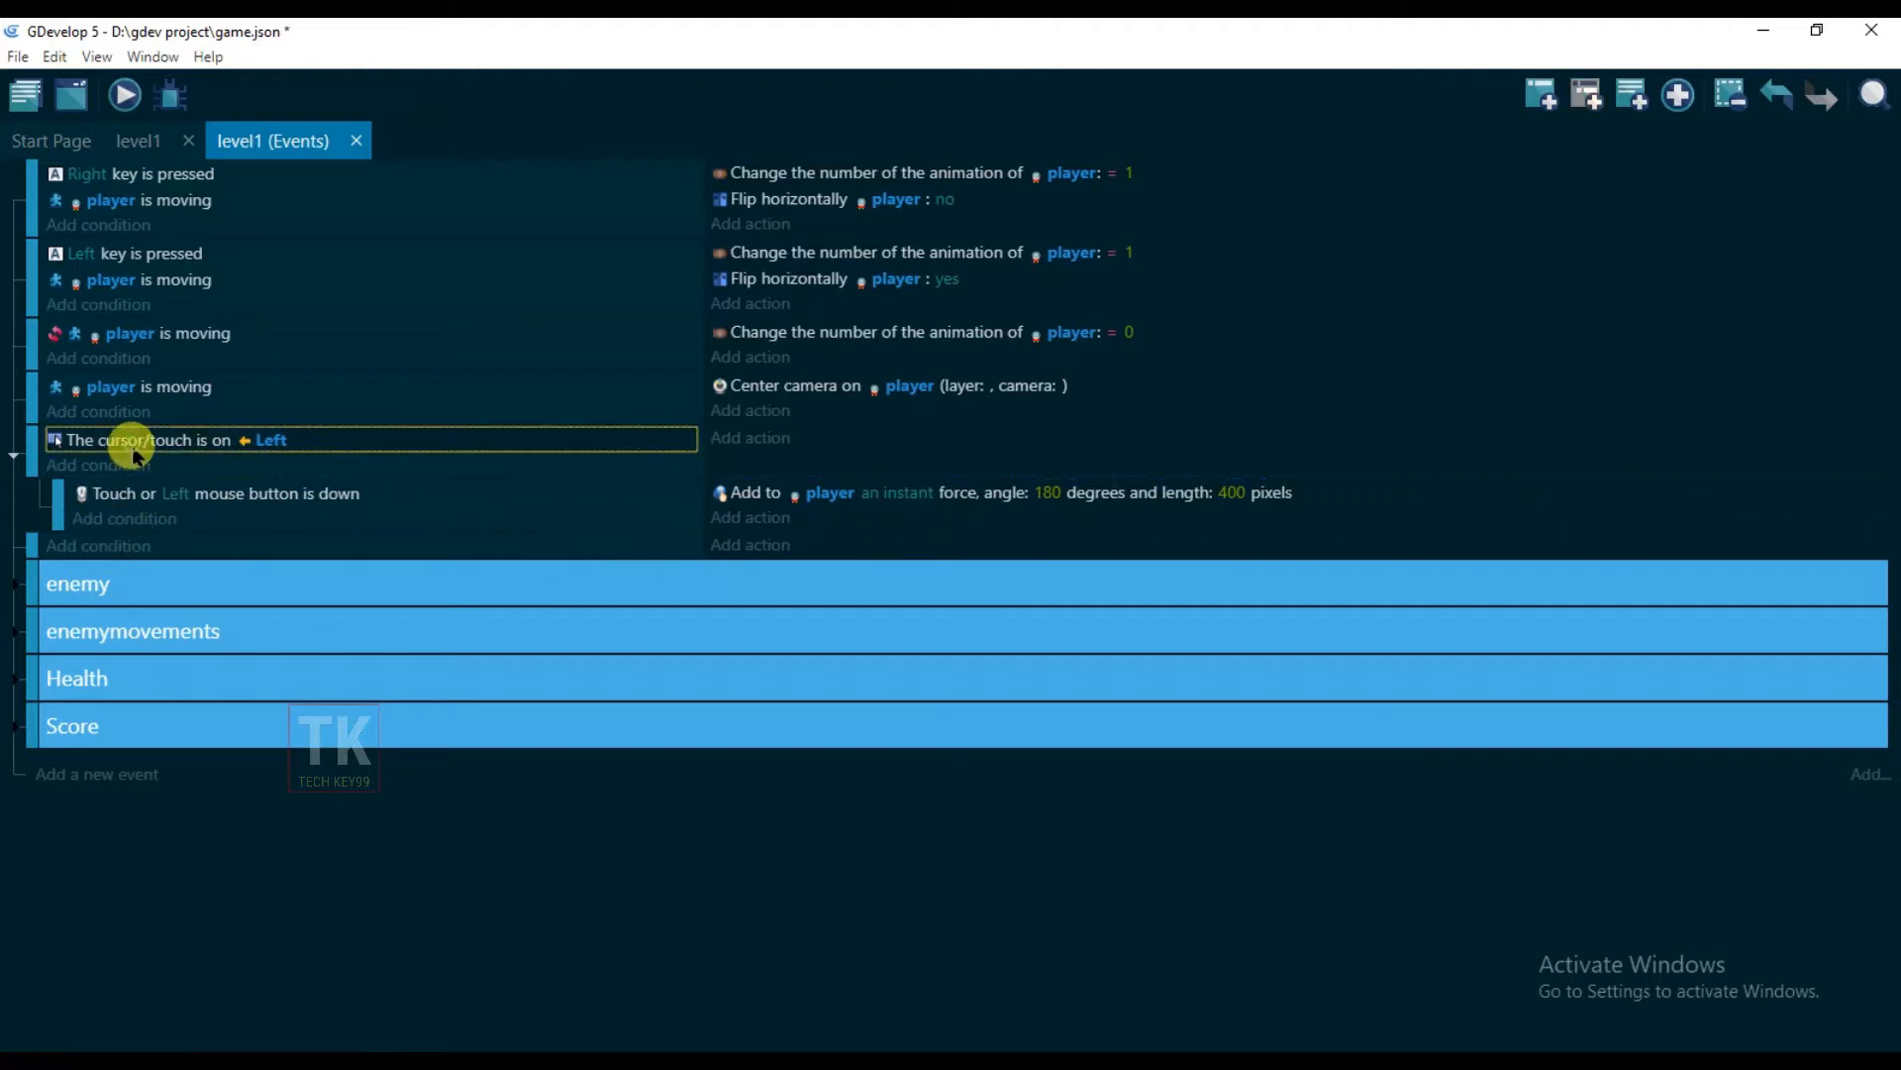
pyautogui.rightClick(133, 445)
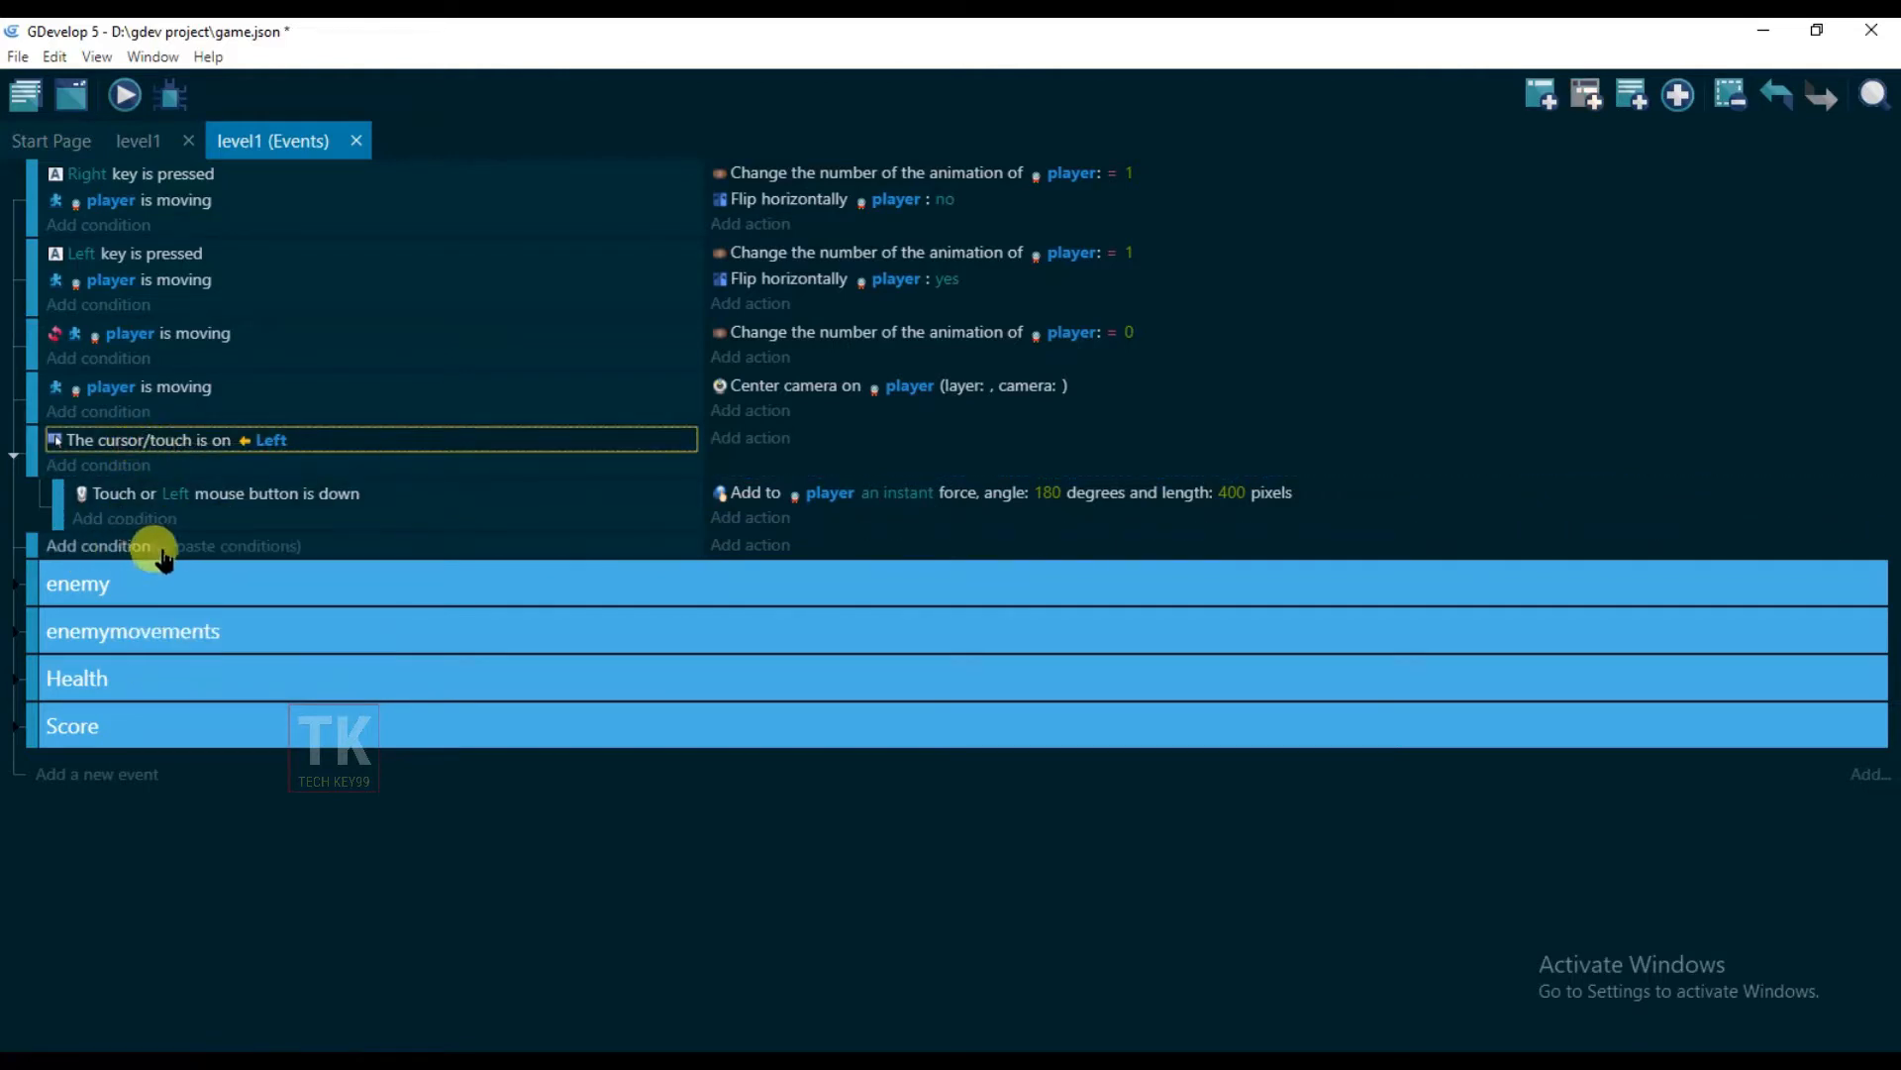
pyautogui.click(178, 547)
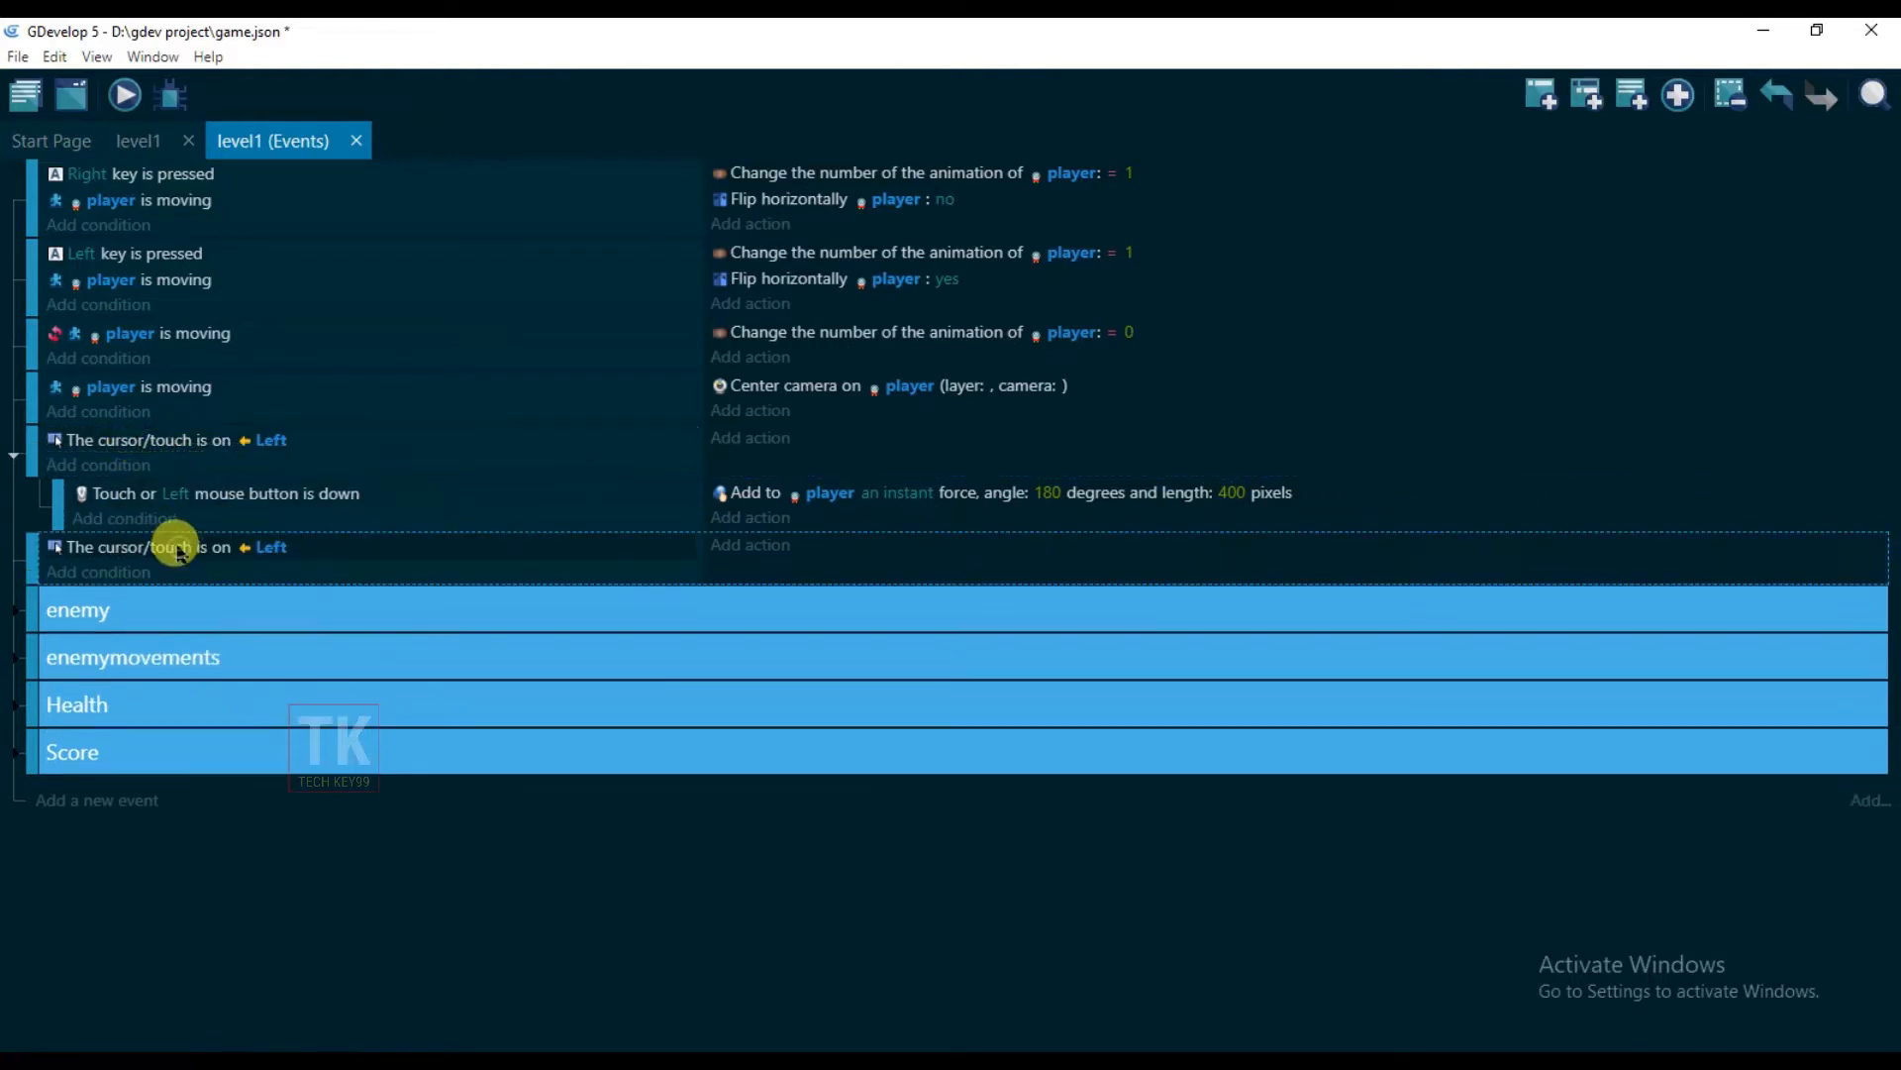
# Add an action to the new event that changes the tint of Left to red "241;12;12"
pyautogui.click(744, 555)
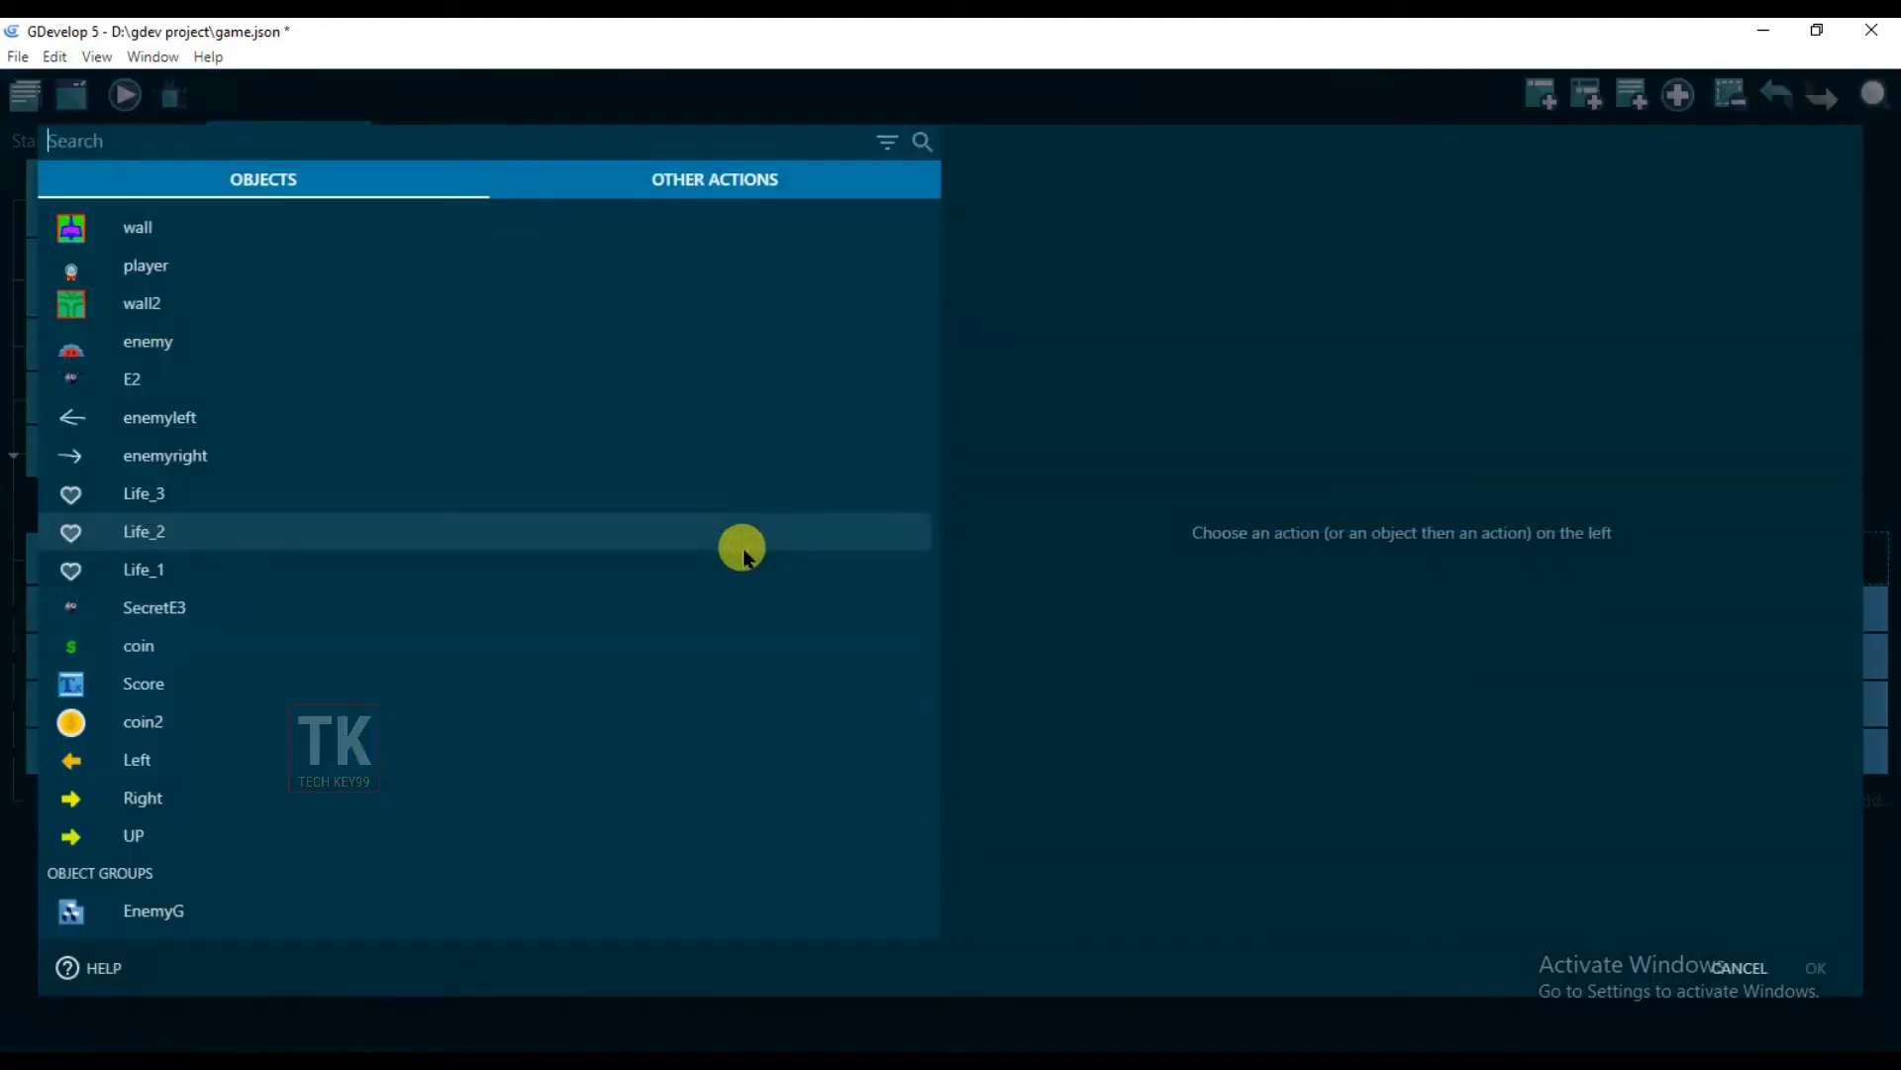
pyautogui.click(180, 755)
pyautogui.scroll(-9, 942, 653)
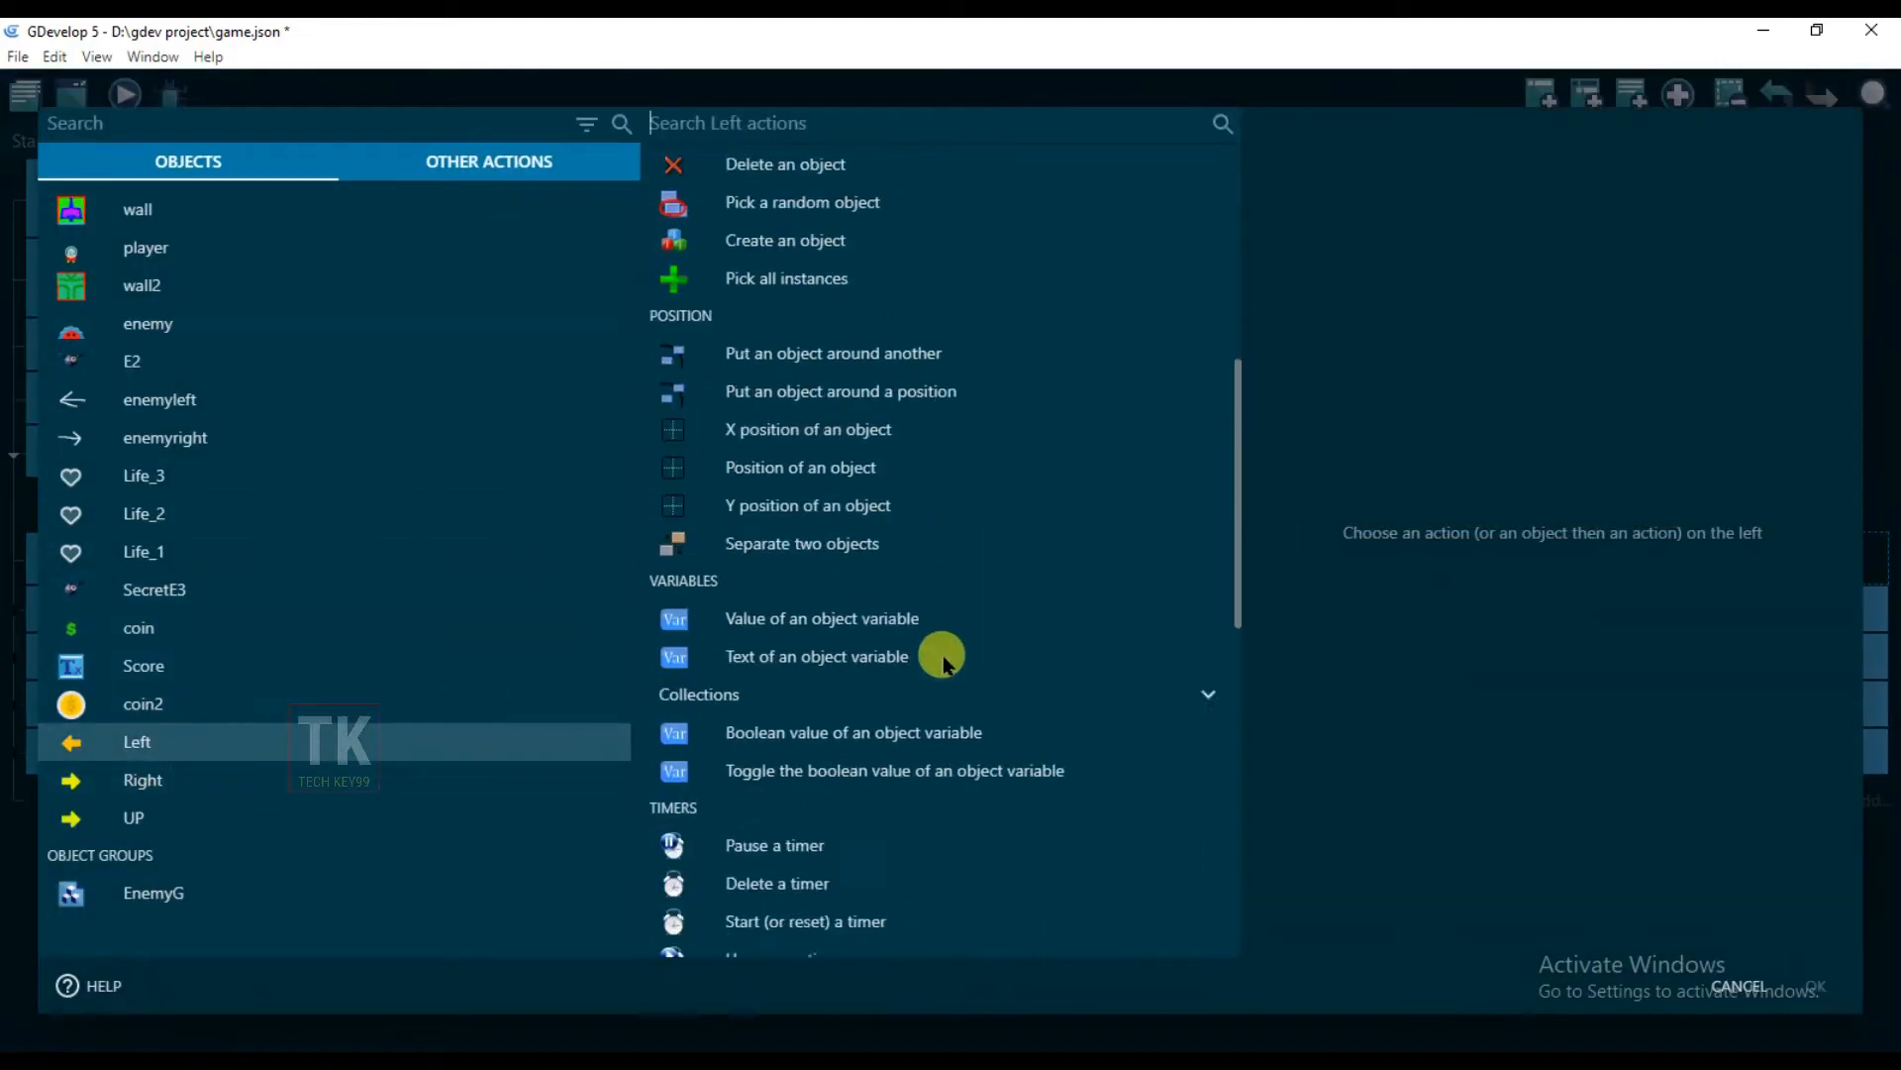
pyautogui.scroll(-5, 942, 659)
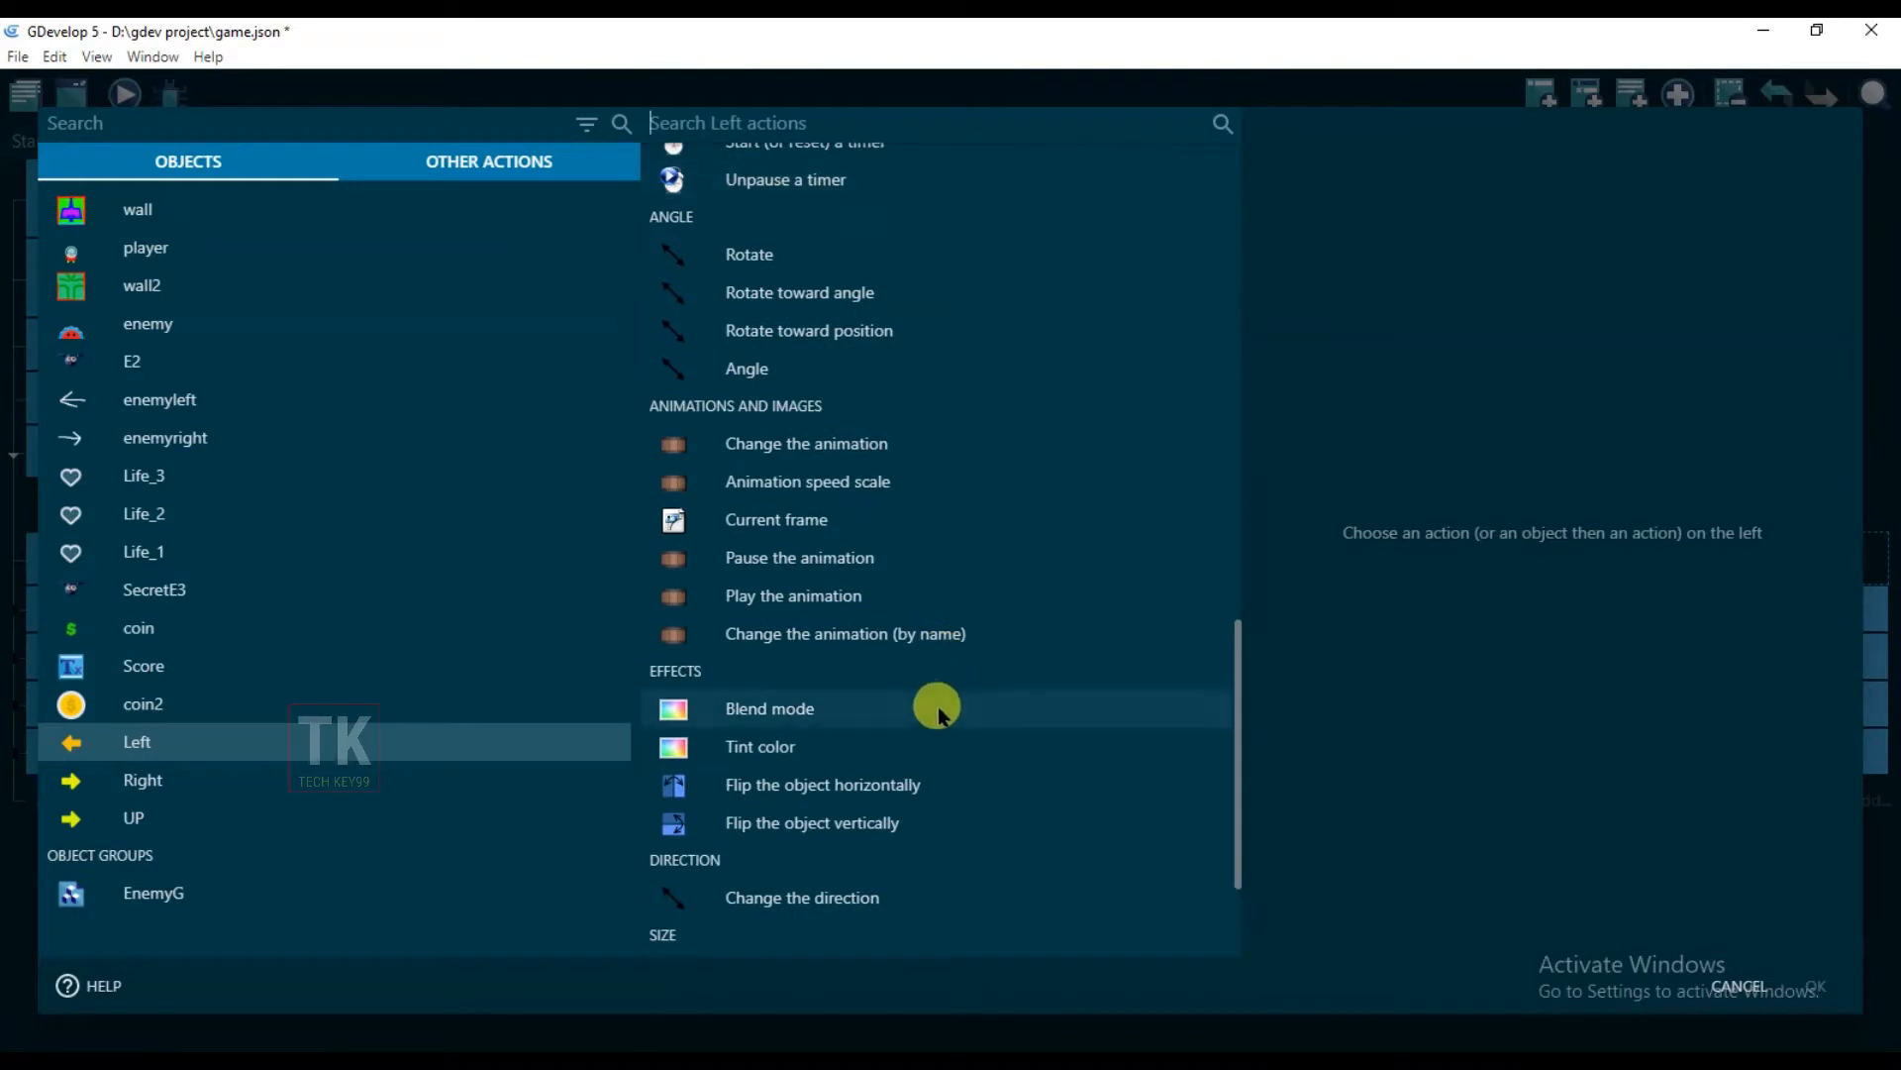
pyautogui.click(771, 709)
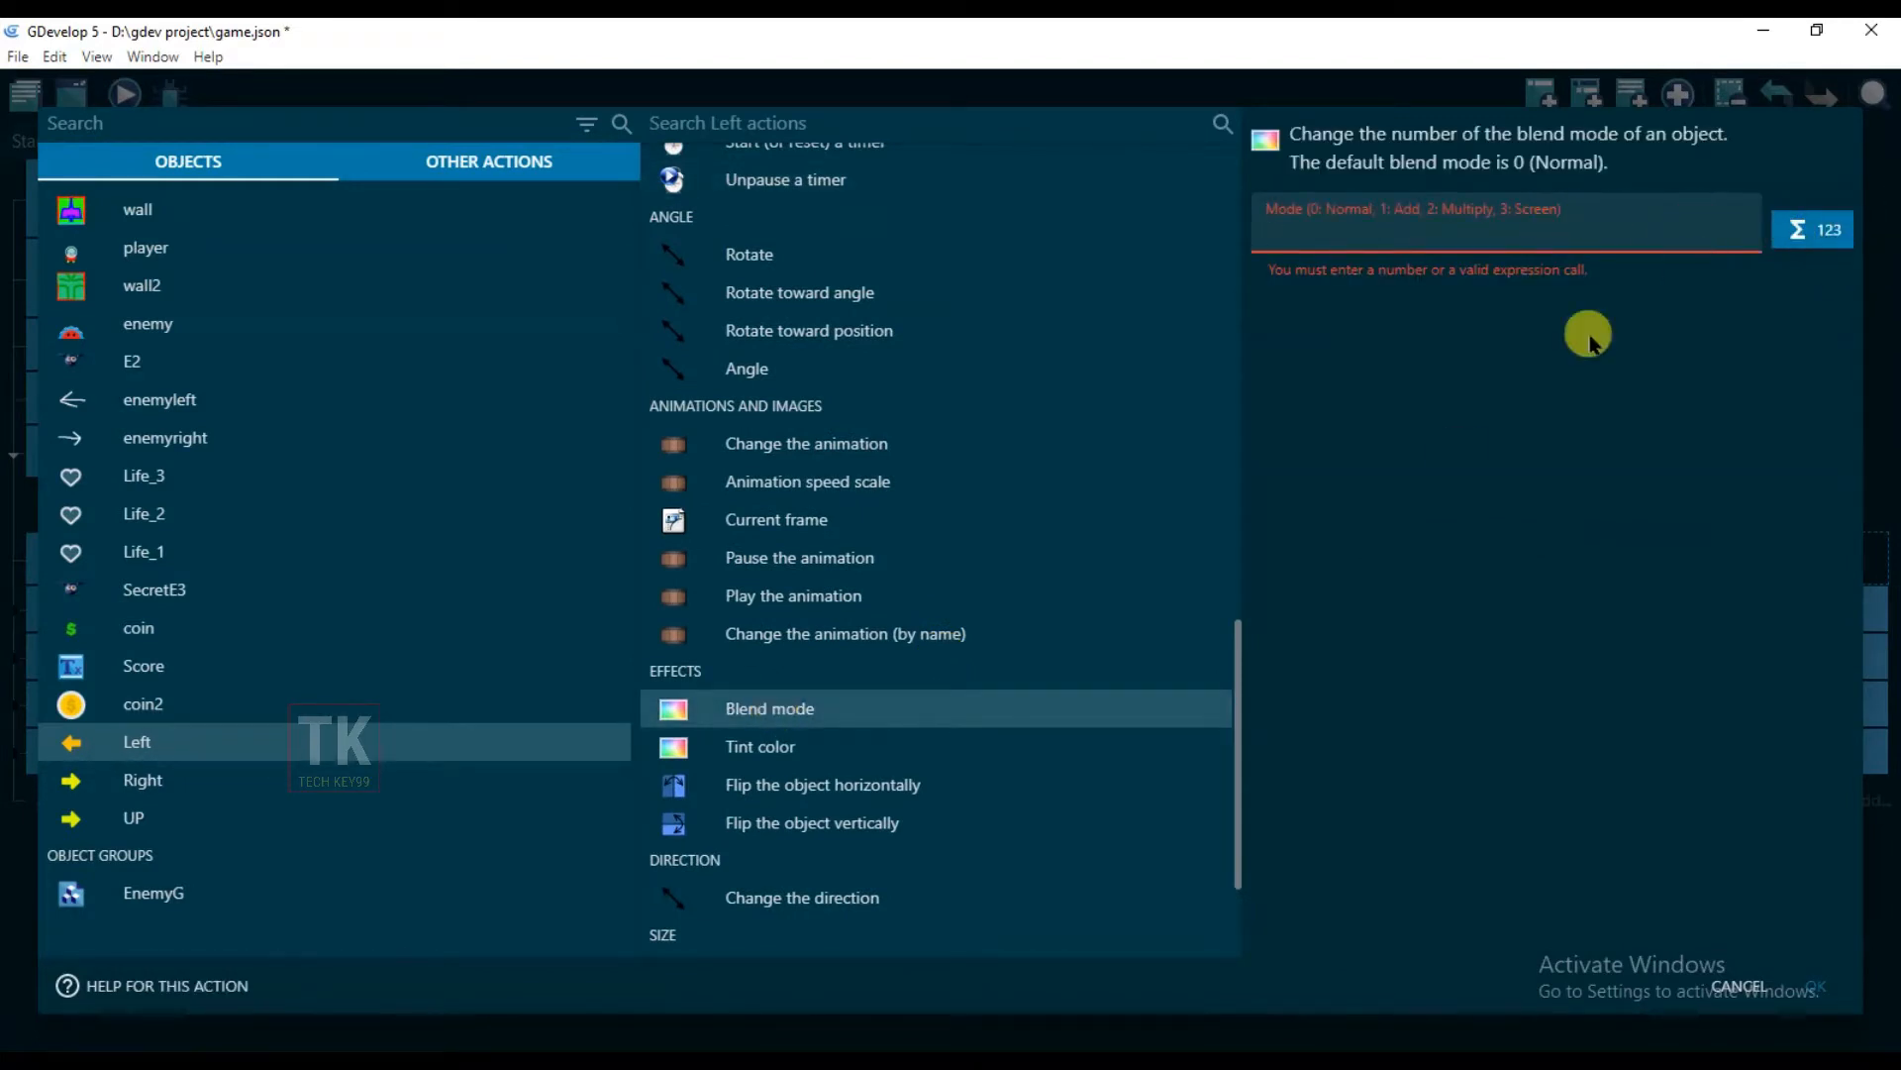
pyautogui.click(890, 758)
pyautogui.click(1720, 203)
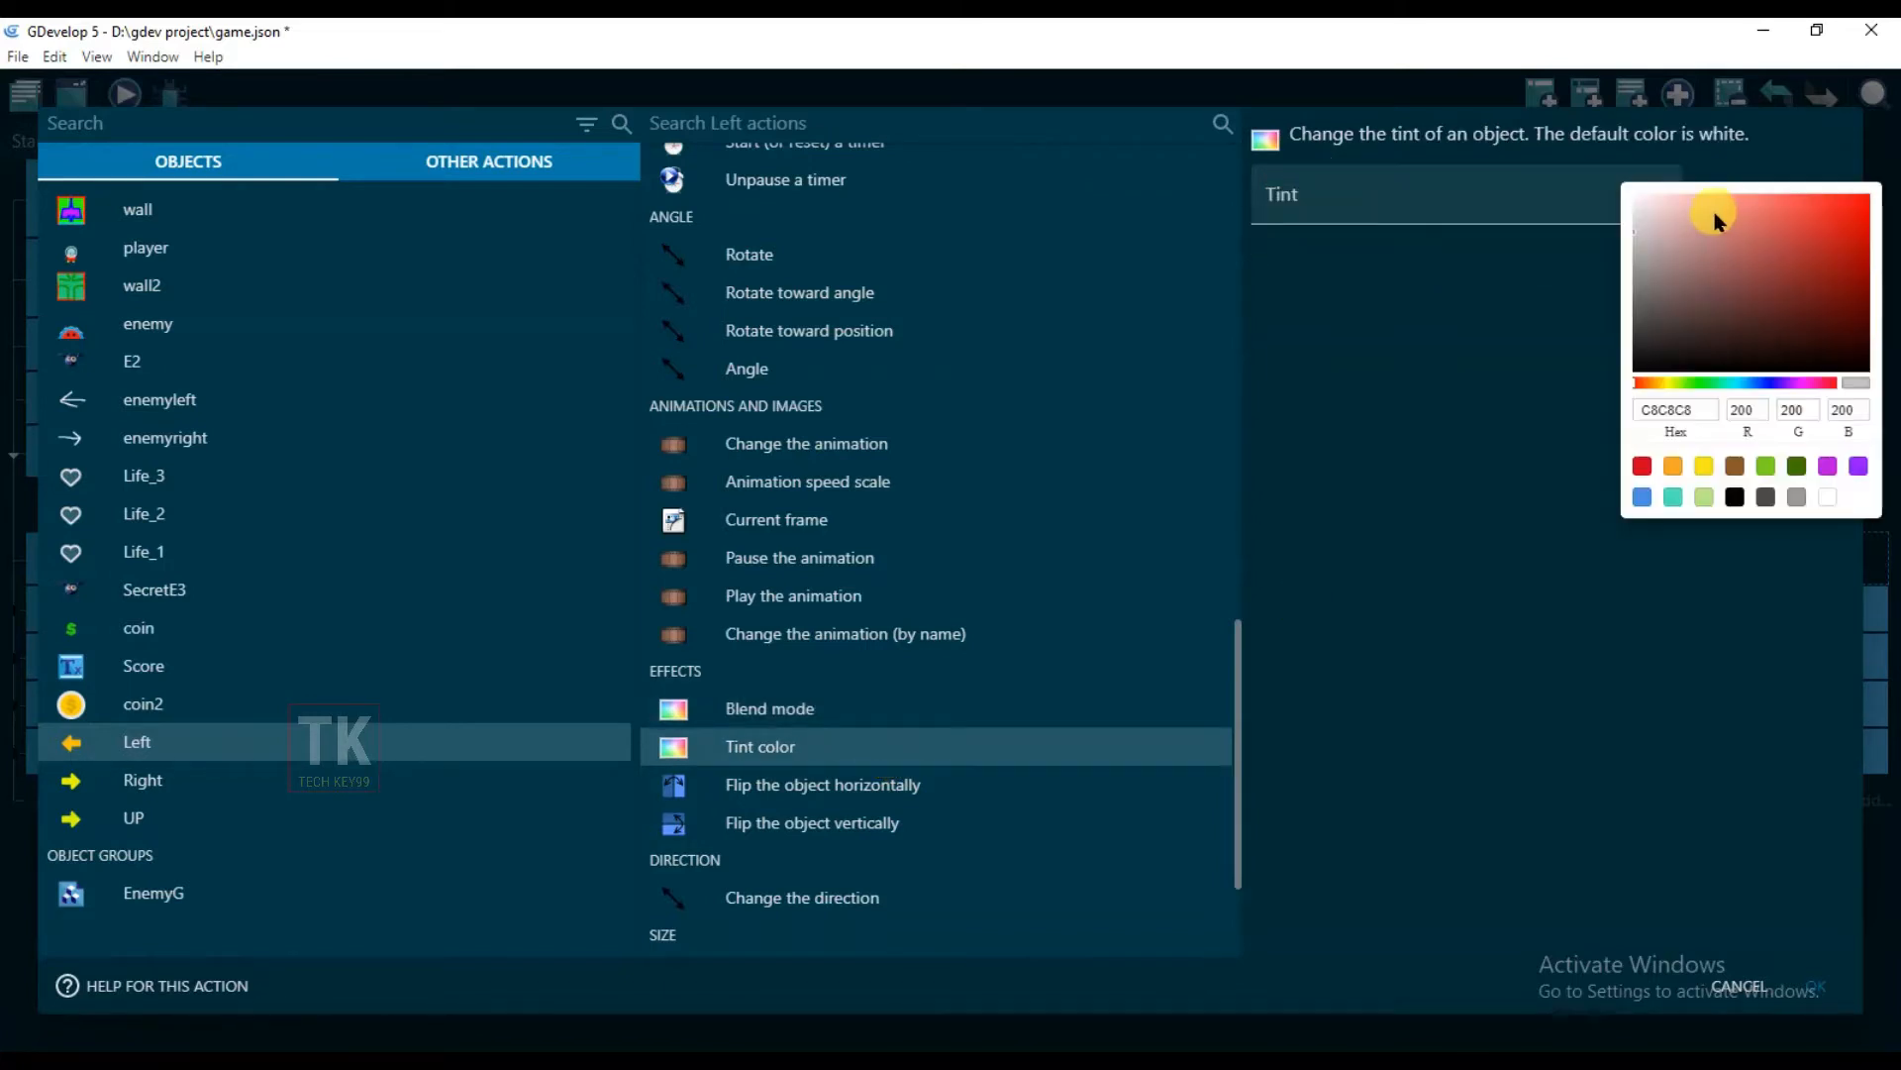
pyautogui.click(1861, 213)
pyautogui.click(1459, 347)
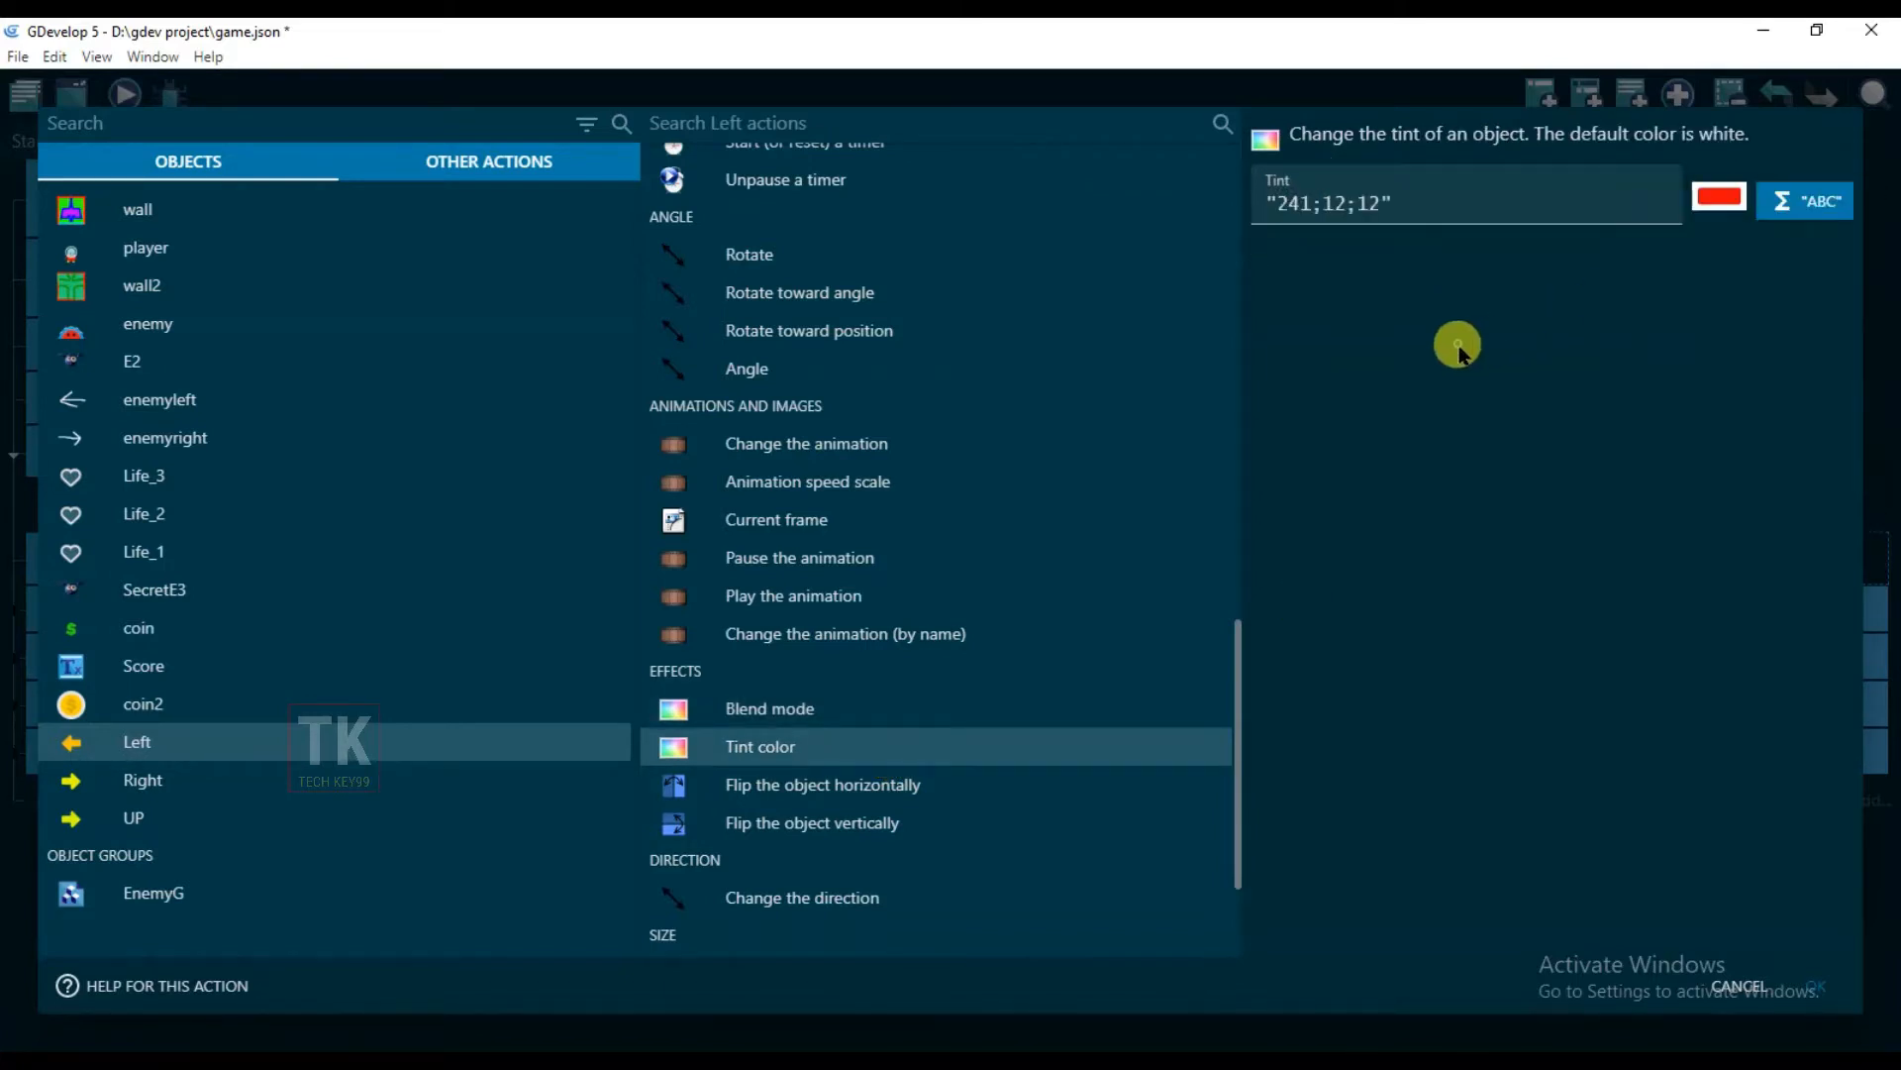
pyautogui.click(1816, 989)
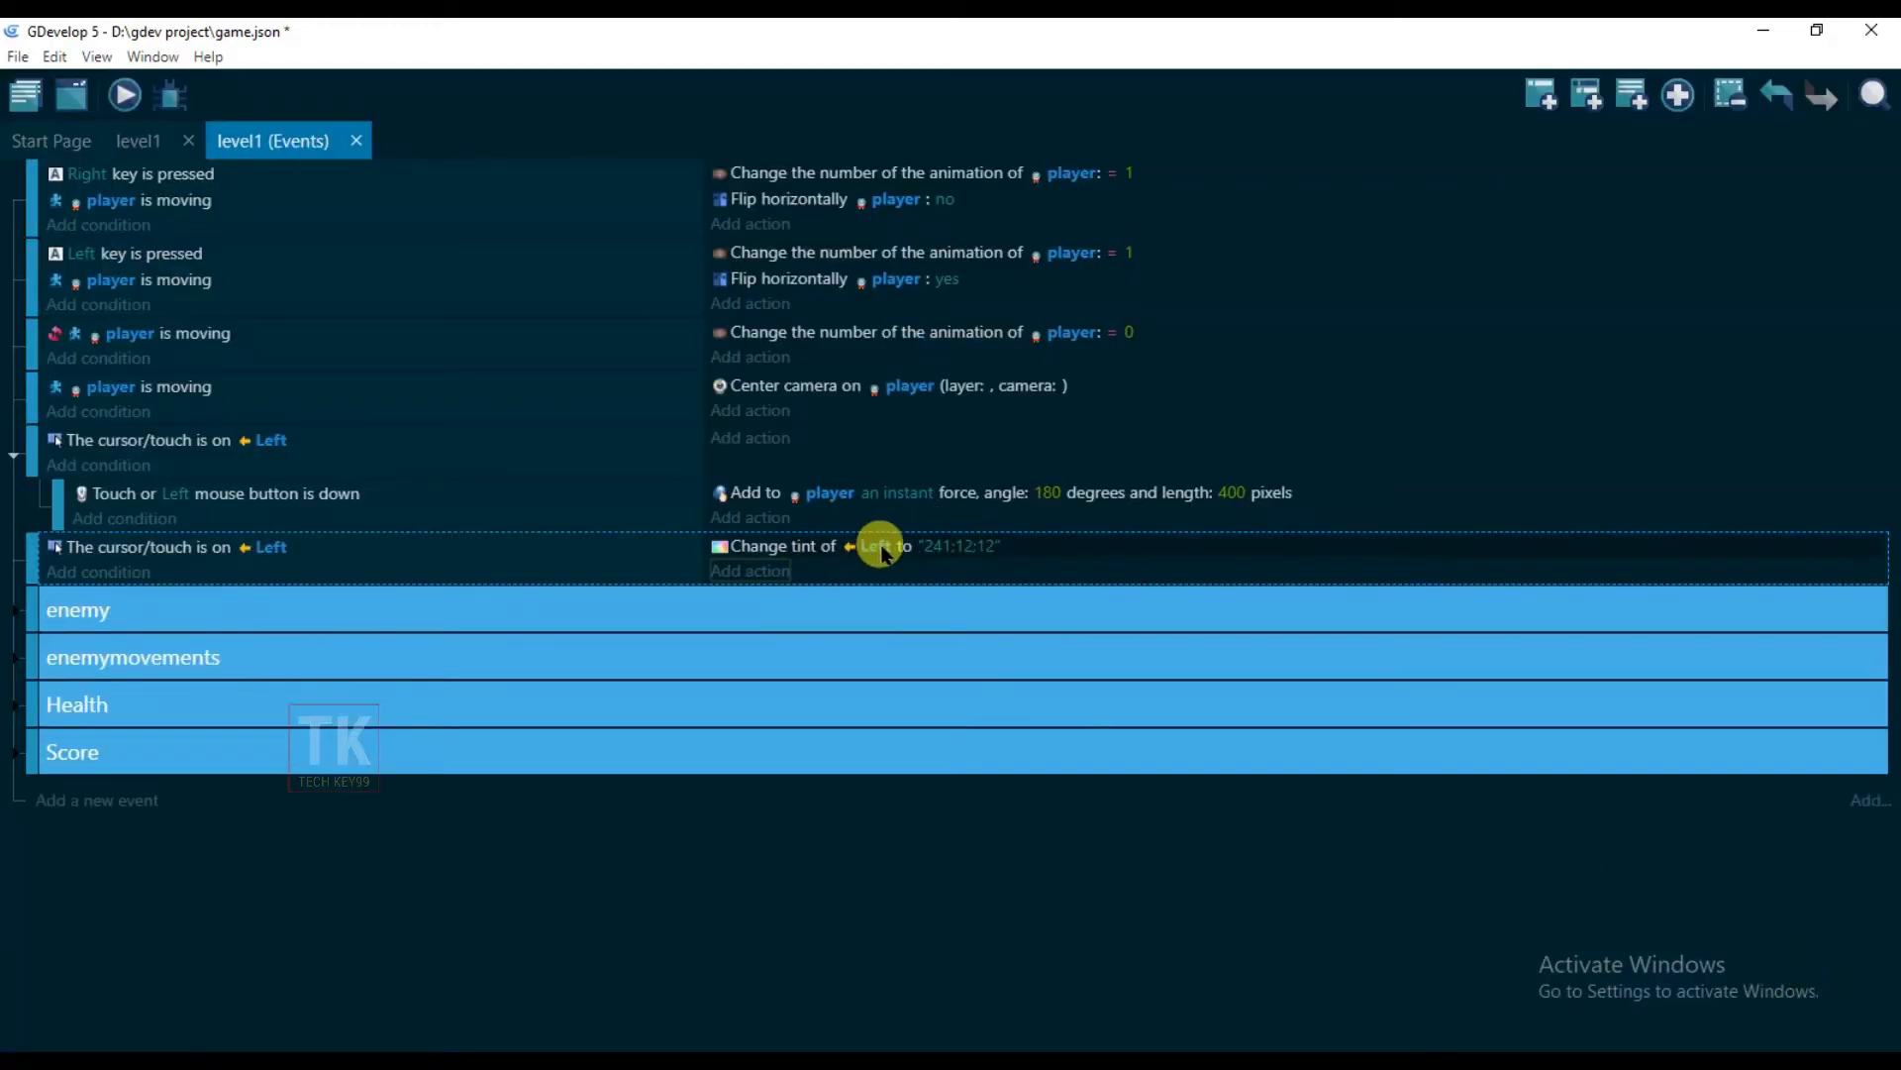
# Copy the tint action into the first cursor-on-Left event and set its tint to yellow "241;220;12"
pyautogui.click(752, 552)
pyautogui.rightClick(753, 551)
pyautogui.click(757, 554)
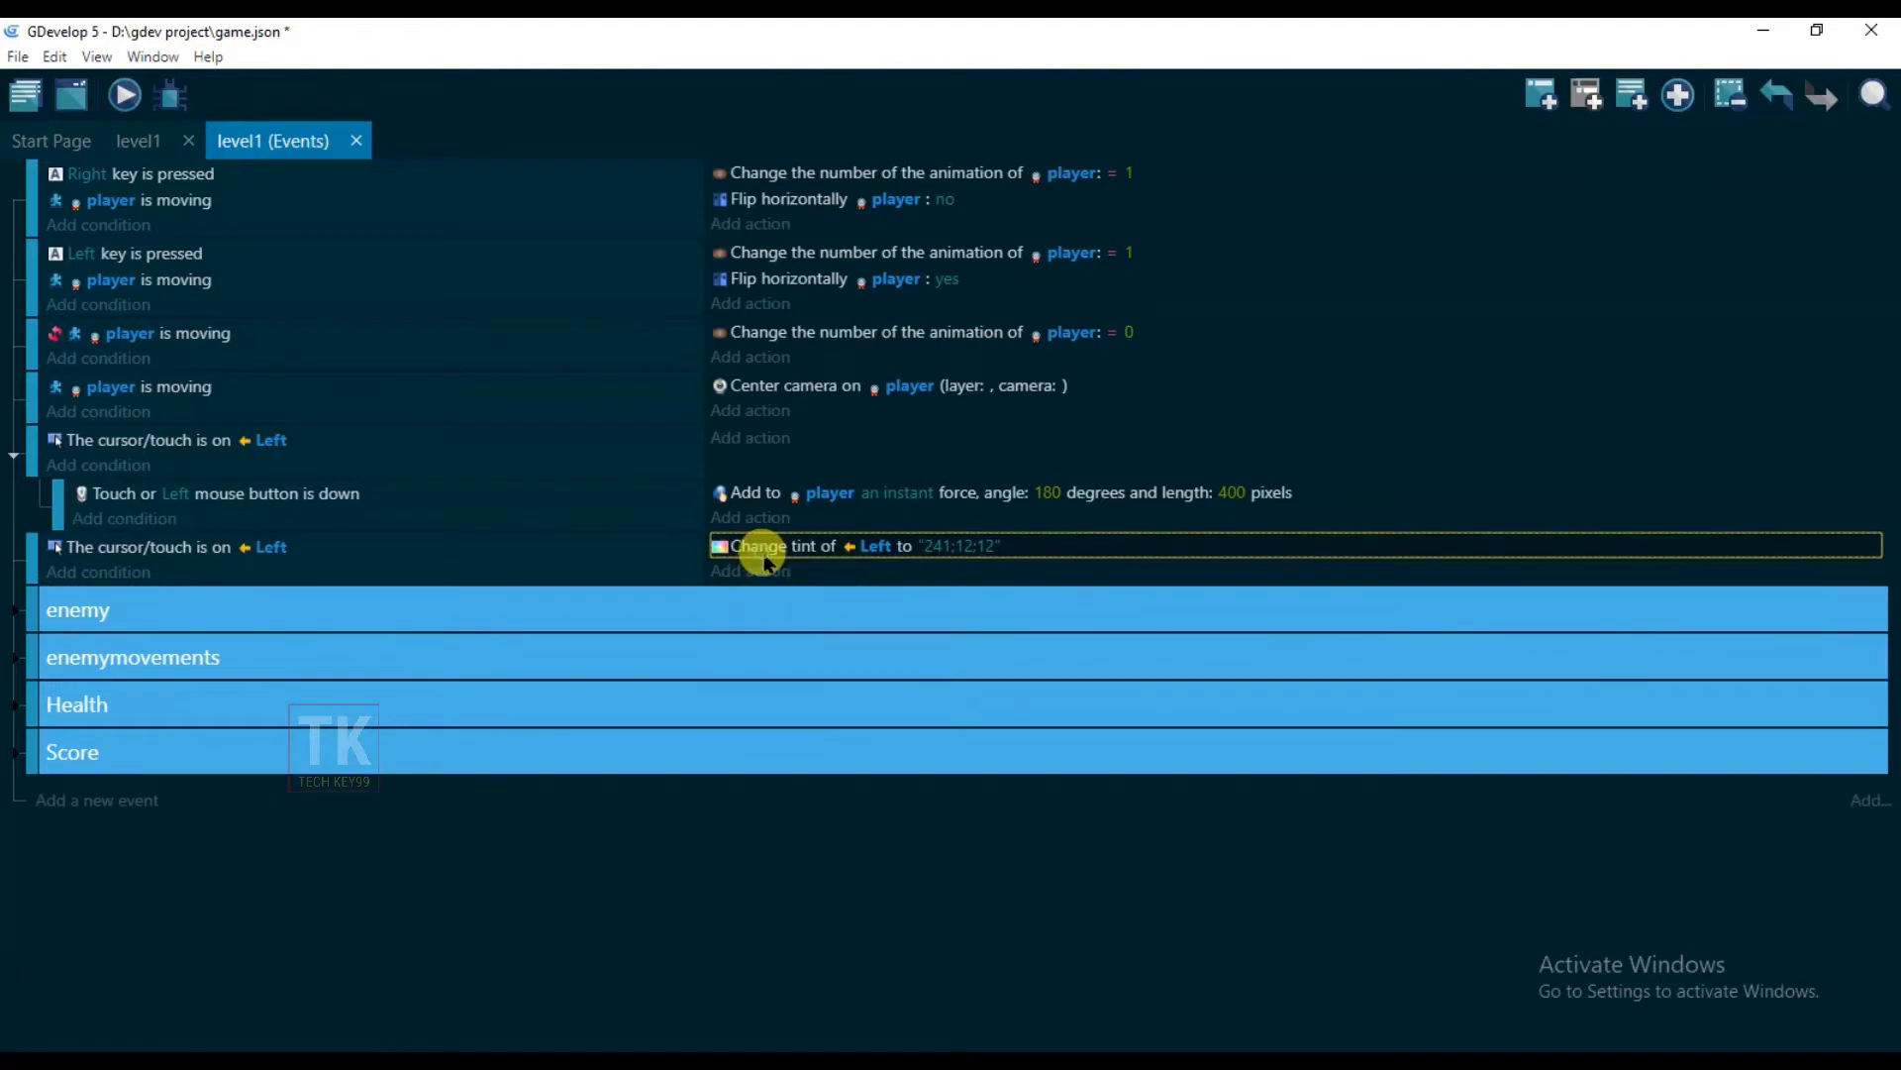
pyautogui.click(820, 440)
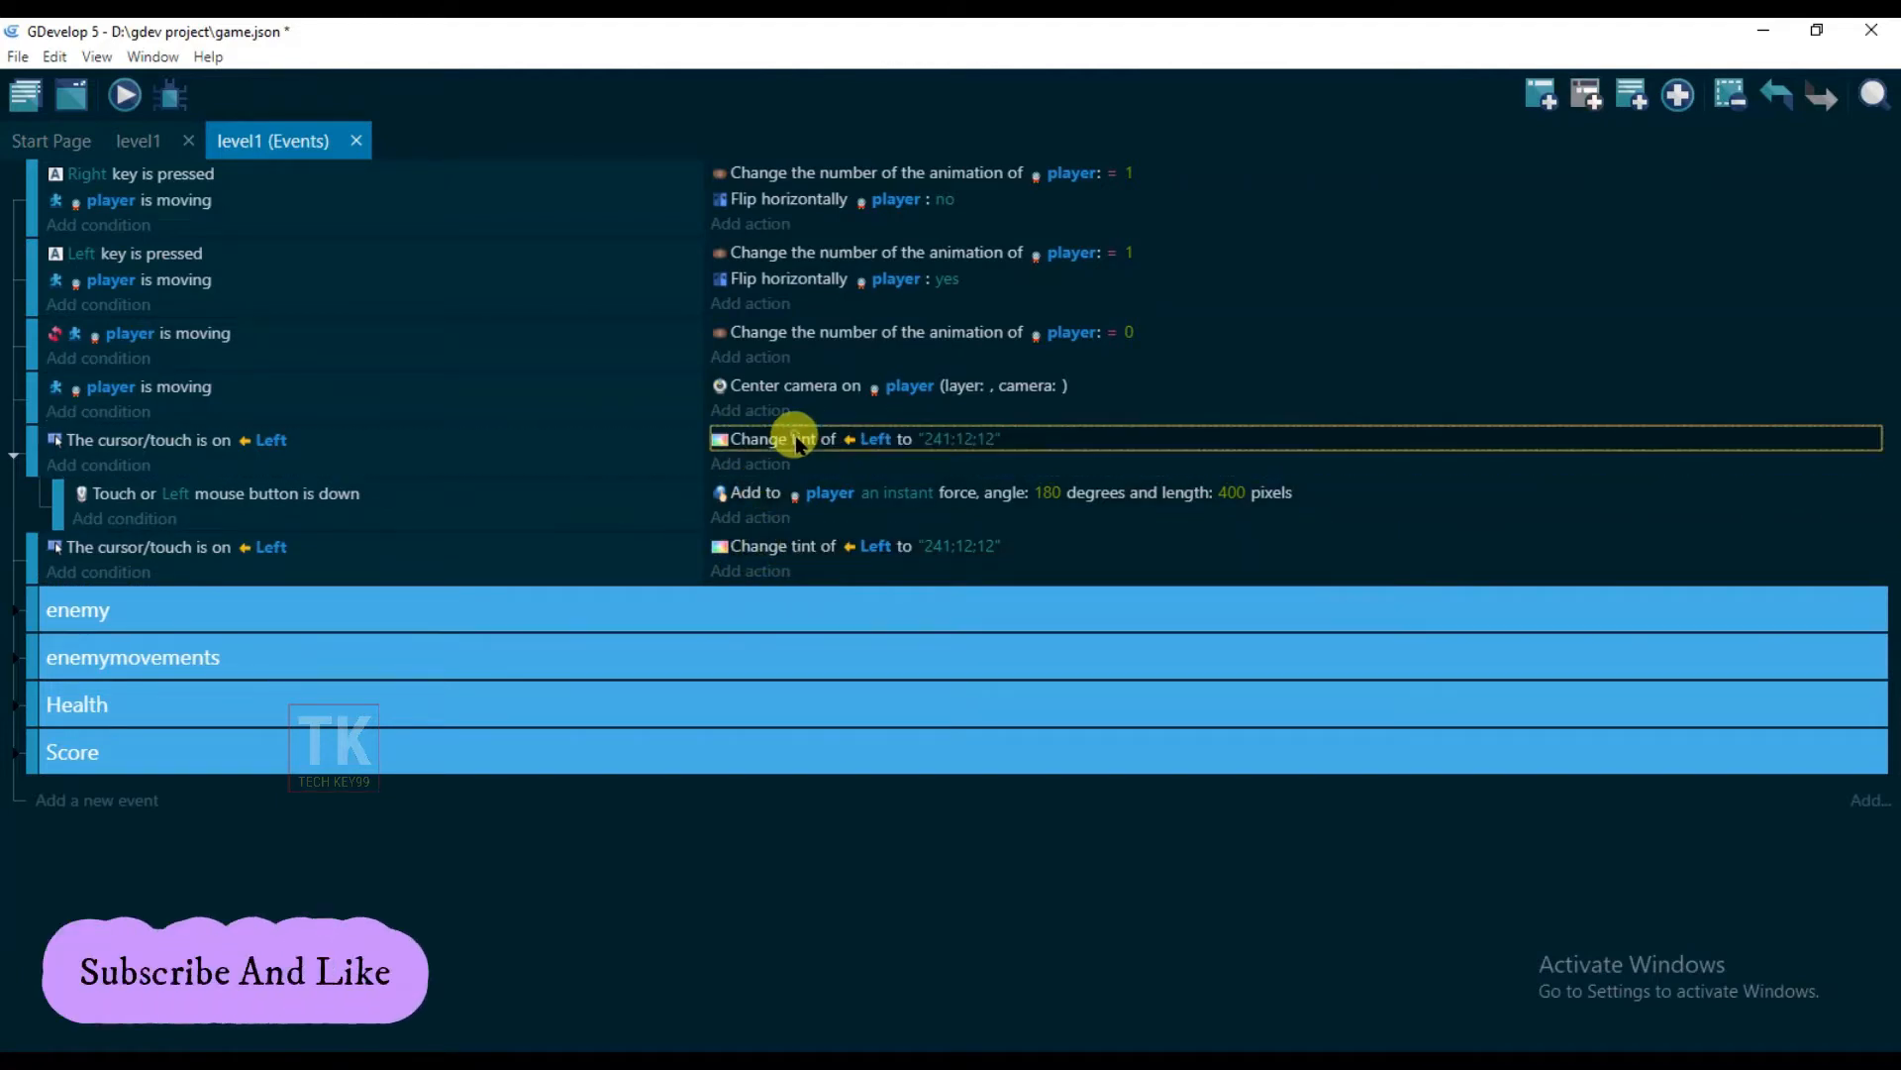
pyautogui.doubleClick(798, 440)
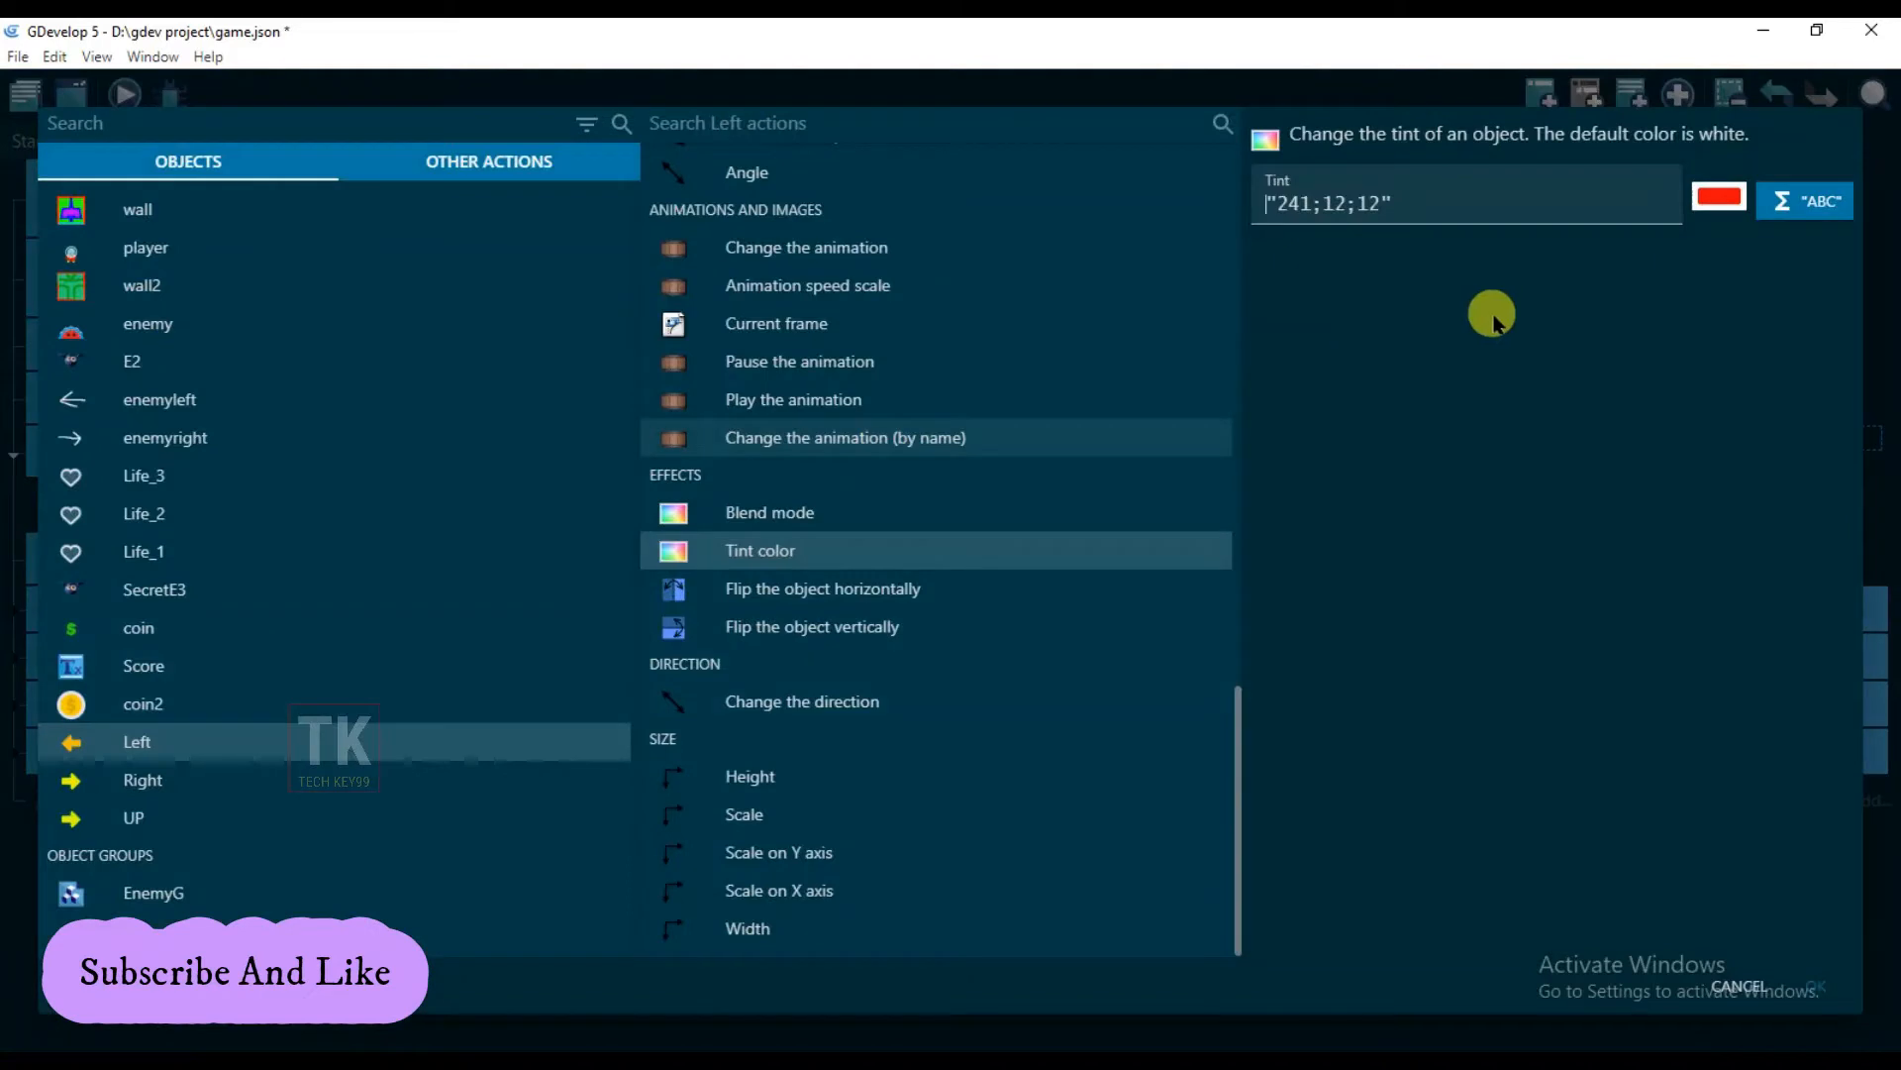
pyautogui.click(1720, 199)
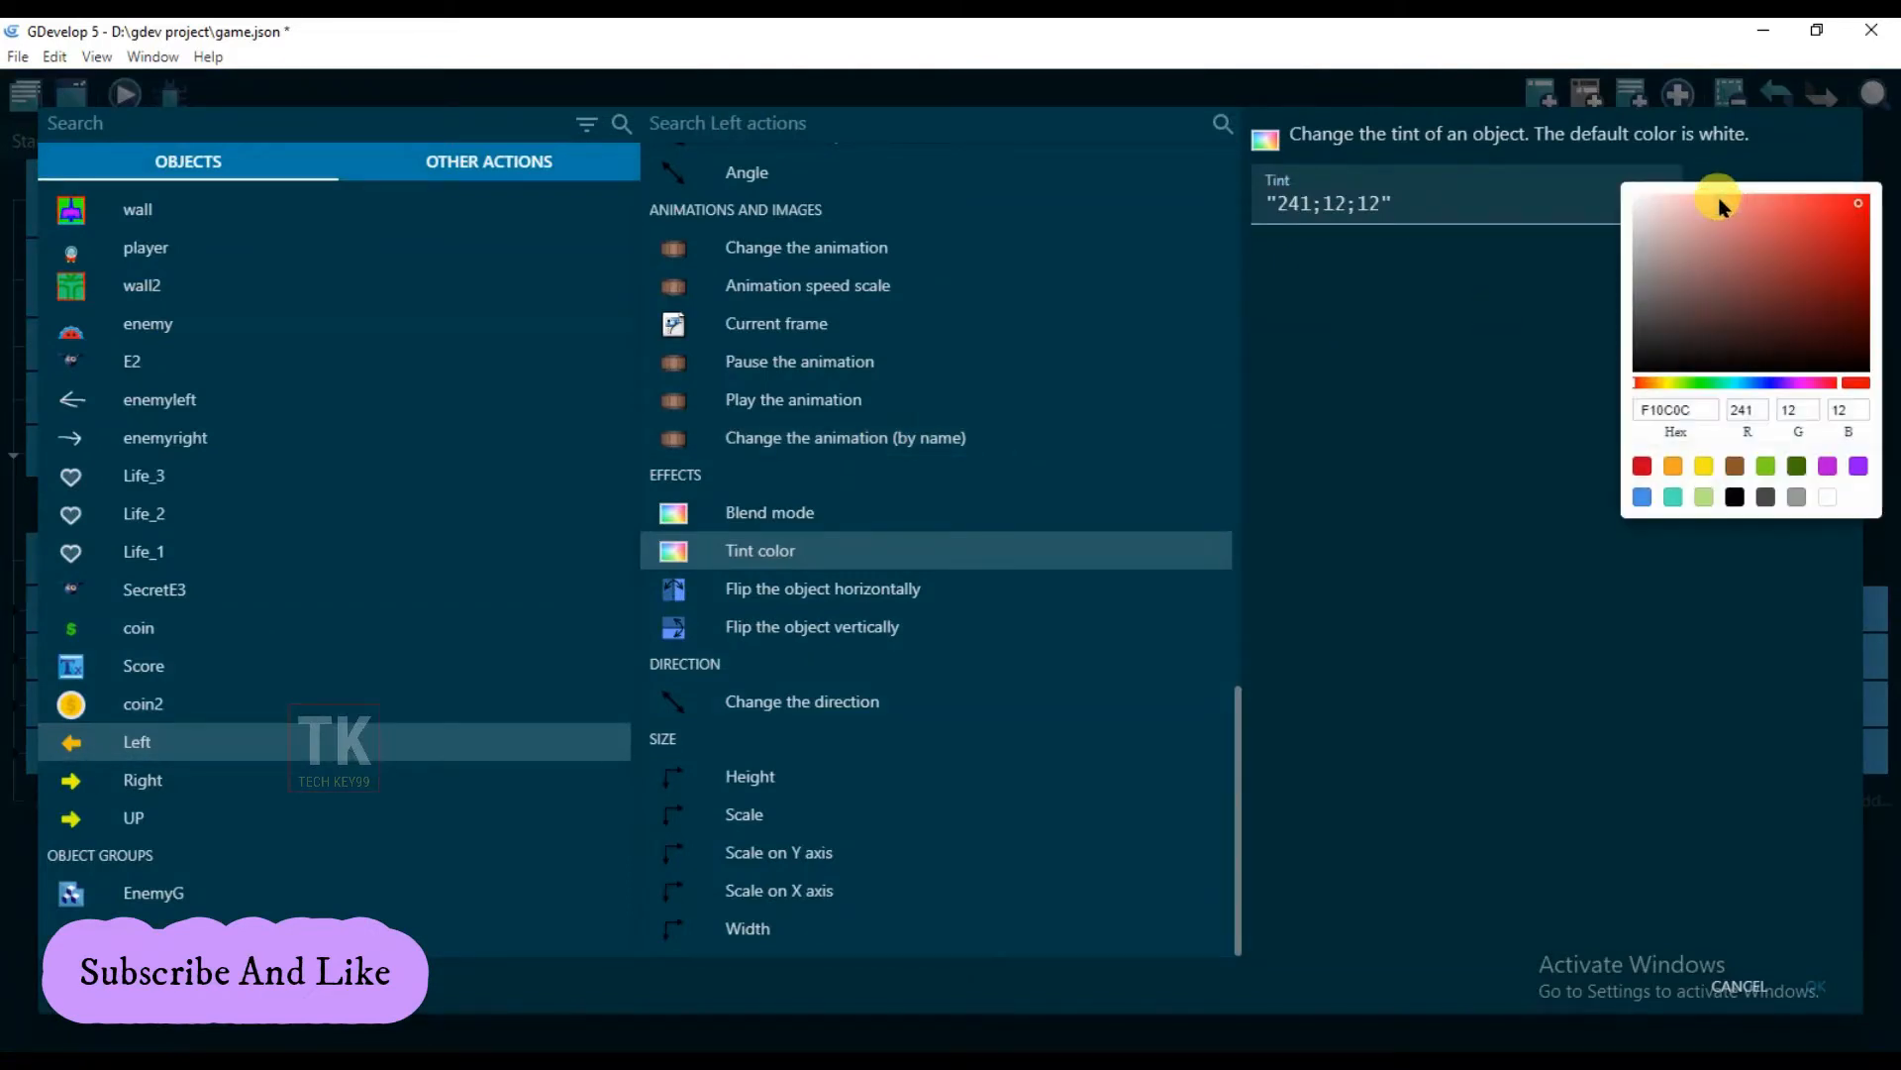
pyautogui.click(1669, 384)
pyautogui.click(1483, 399)
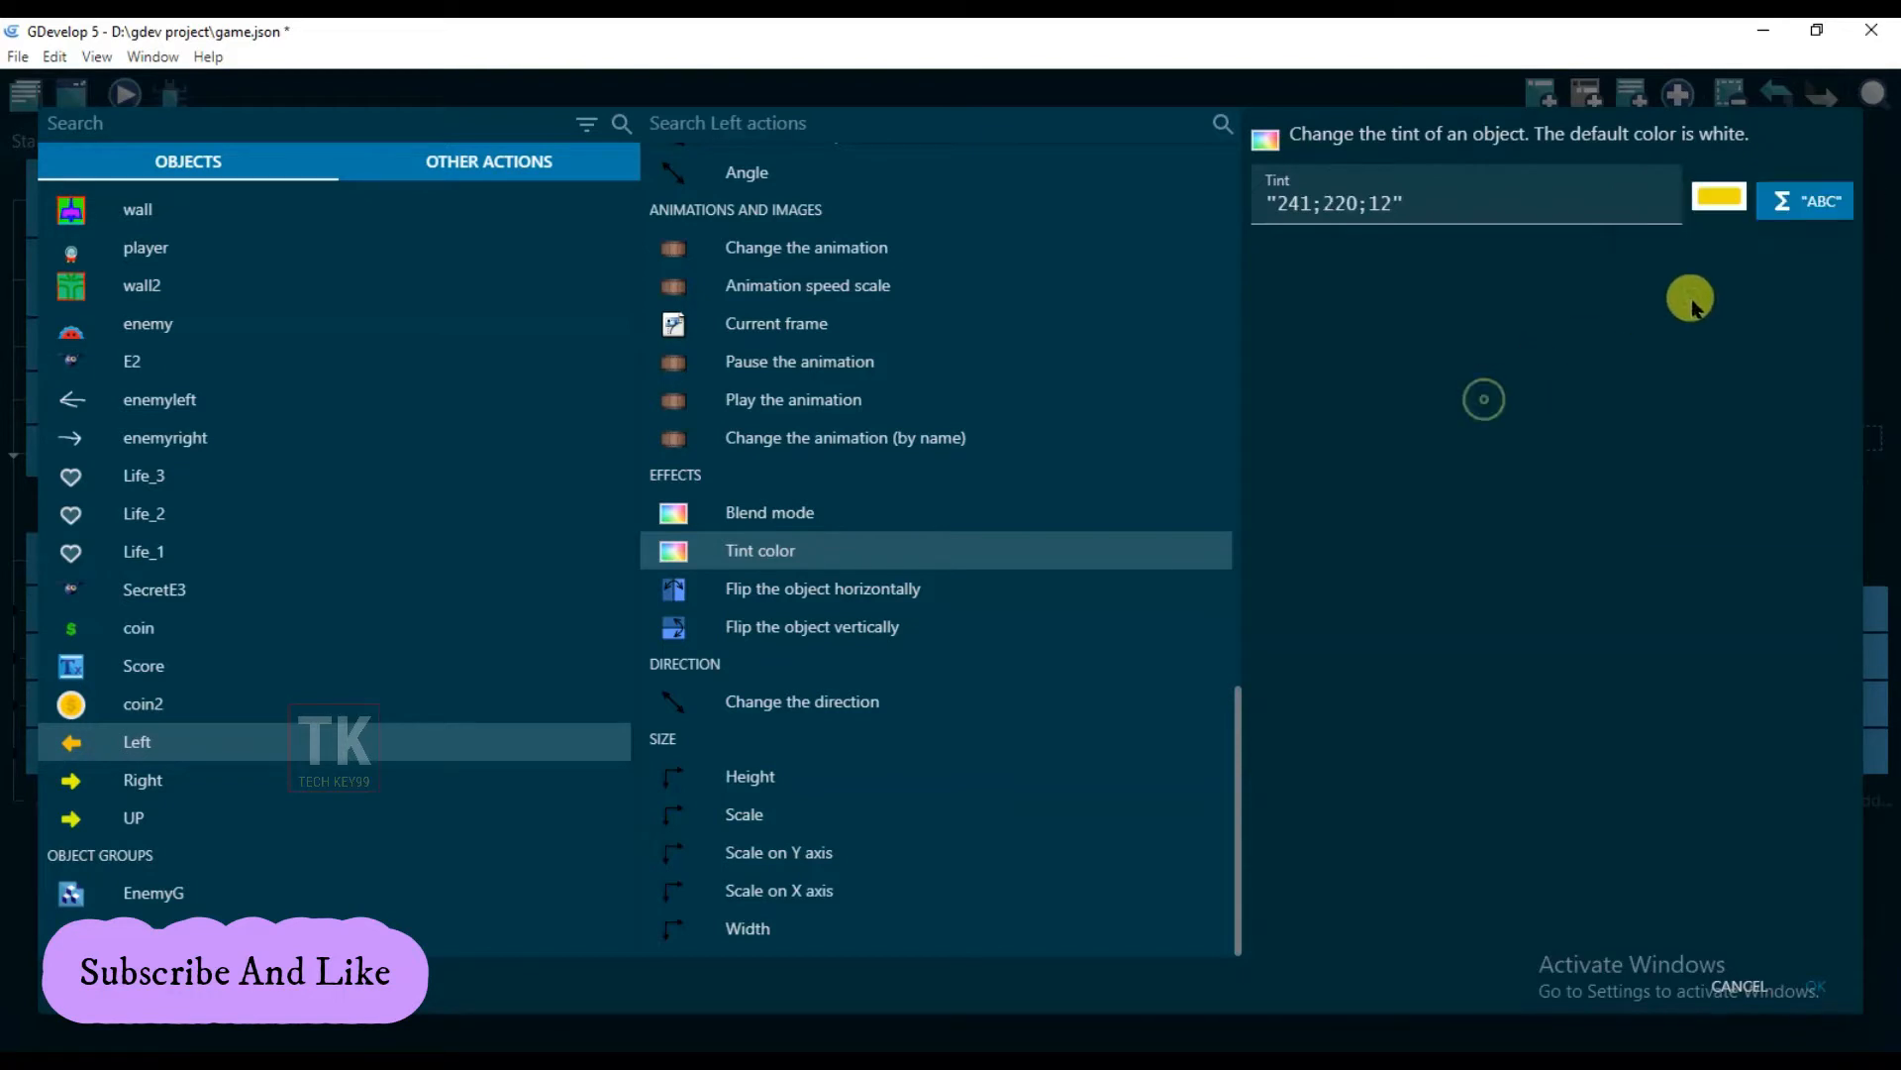
pyautogui.click(1809, 989)
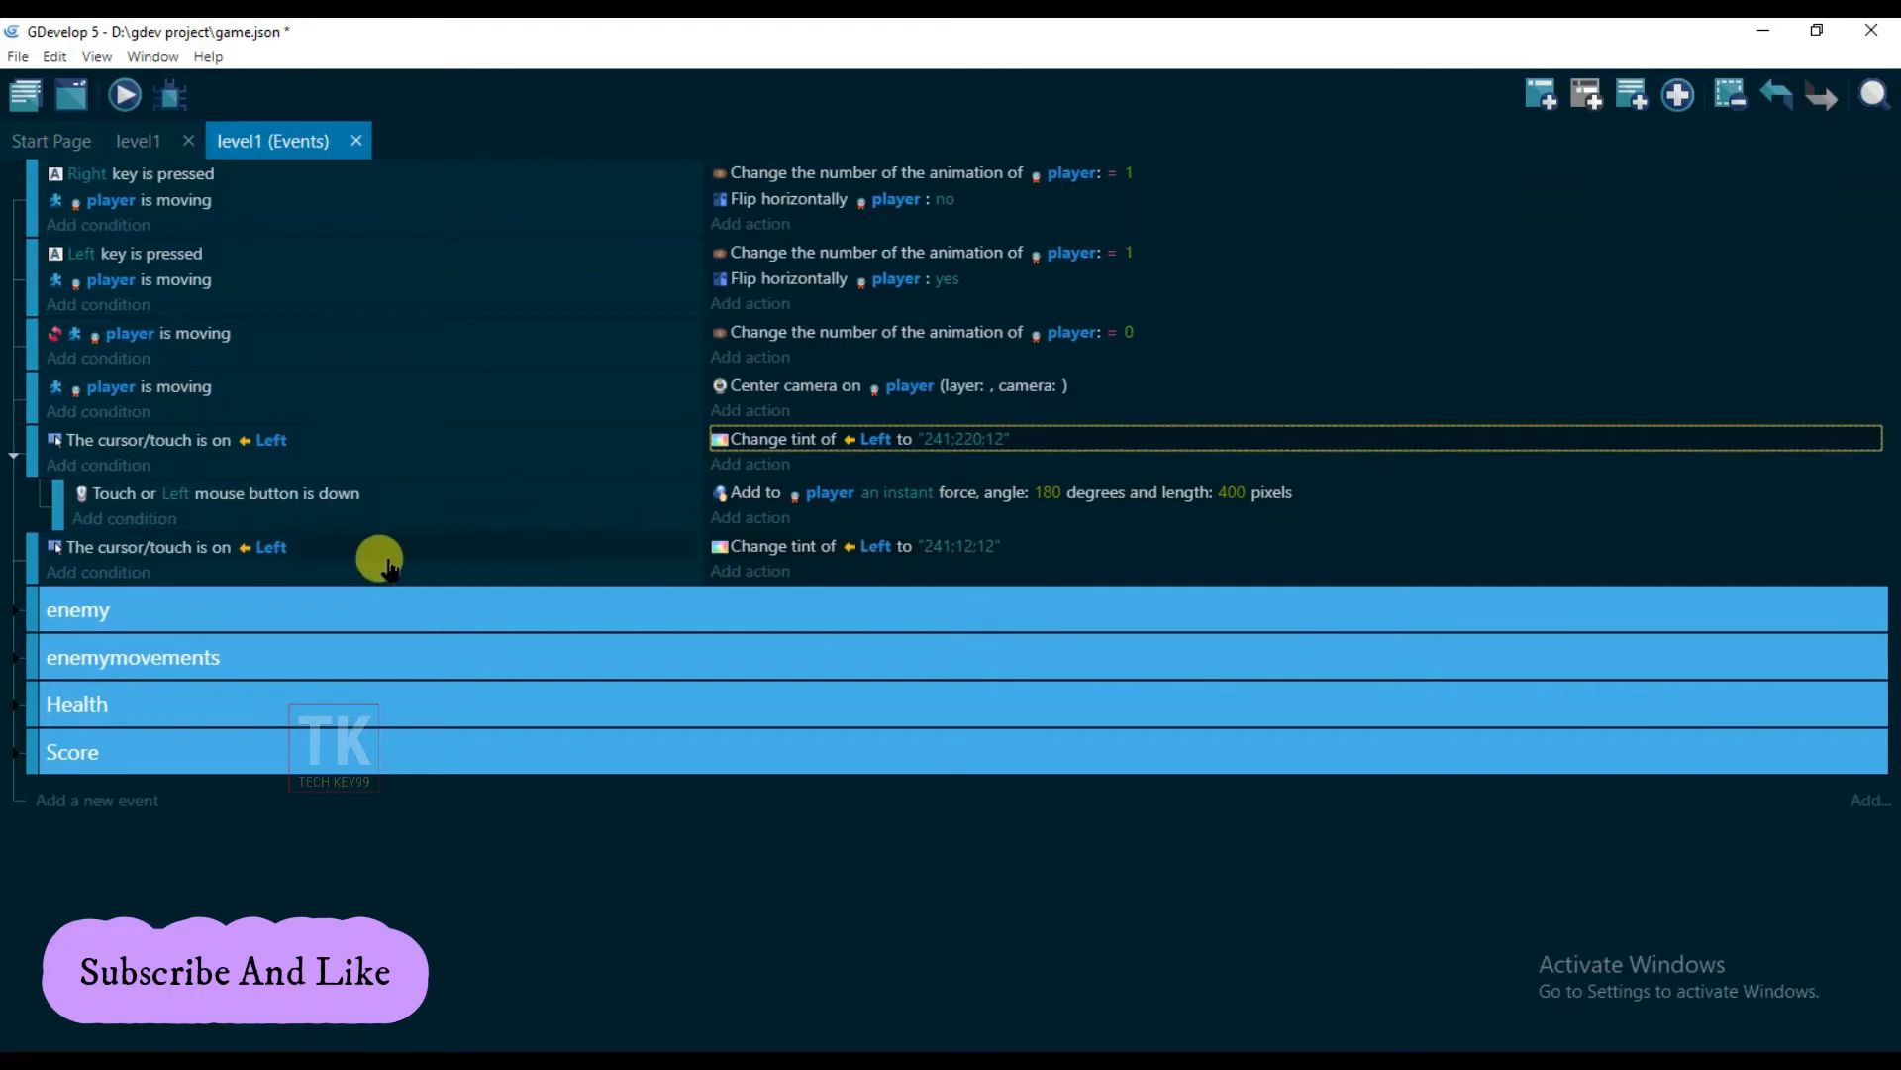
# Invert the cursor/touch on Left condition in the event with the red tint action
pyautogui.click(84, 547)
pyautogui.rightClick(105, 550)
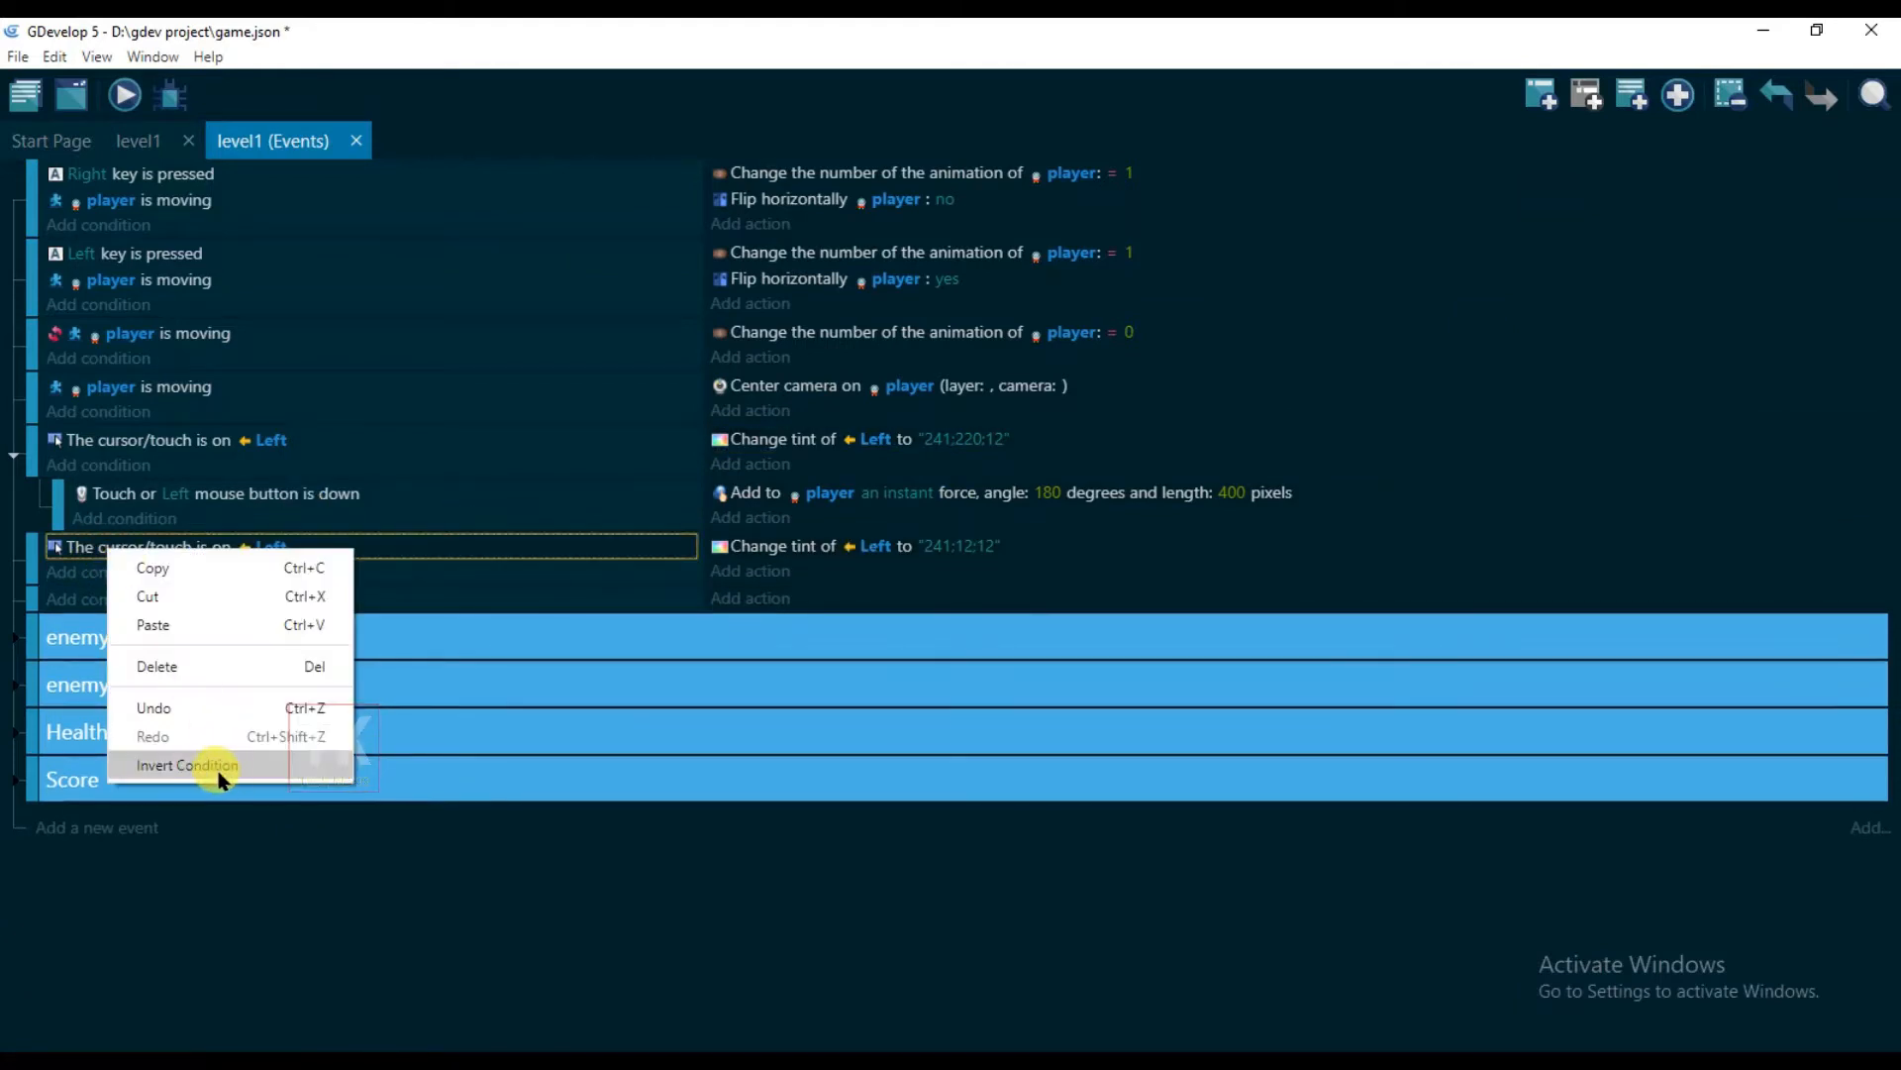
pyautogui.click(218, 768)
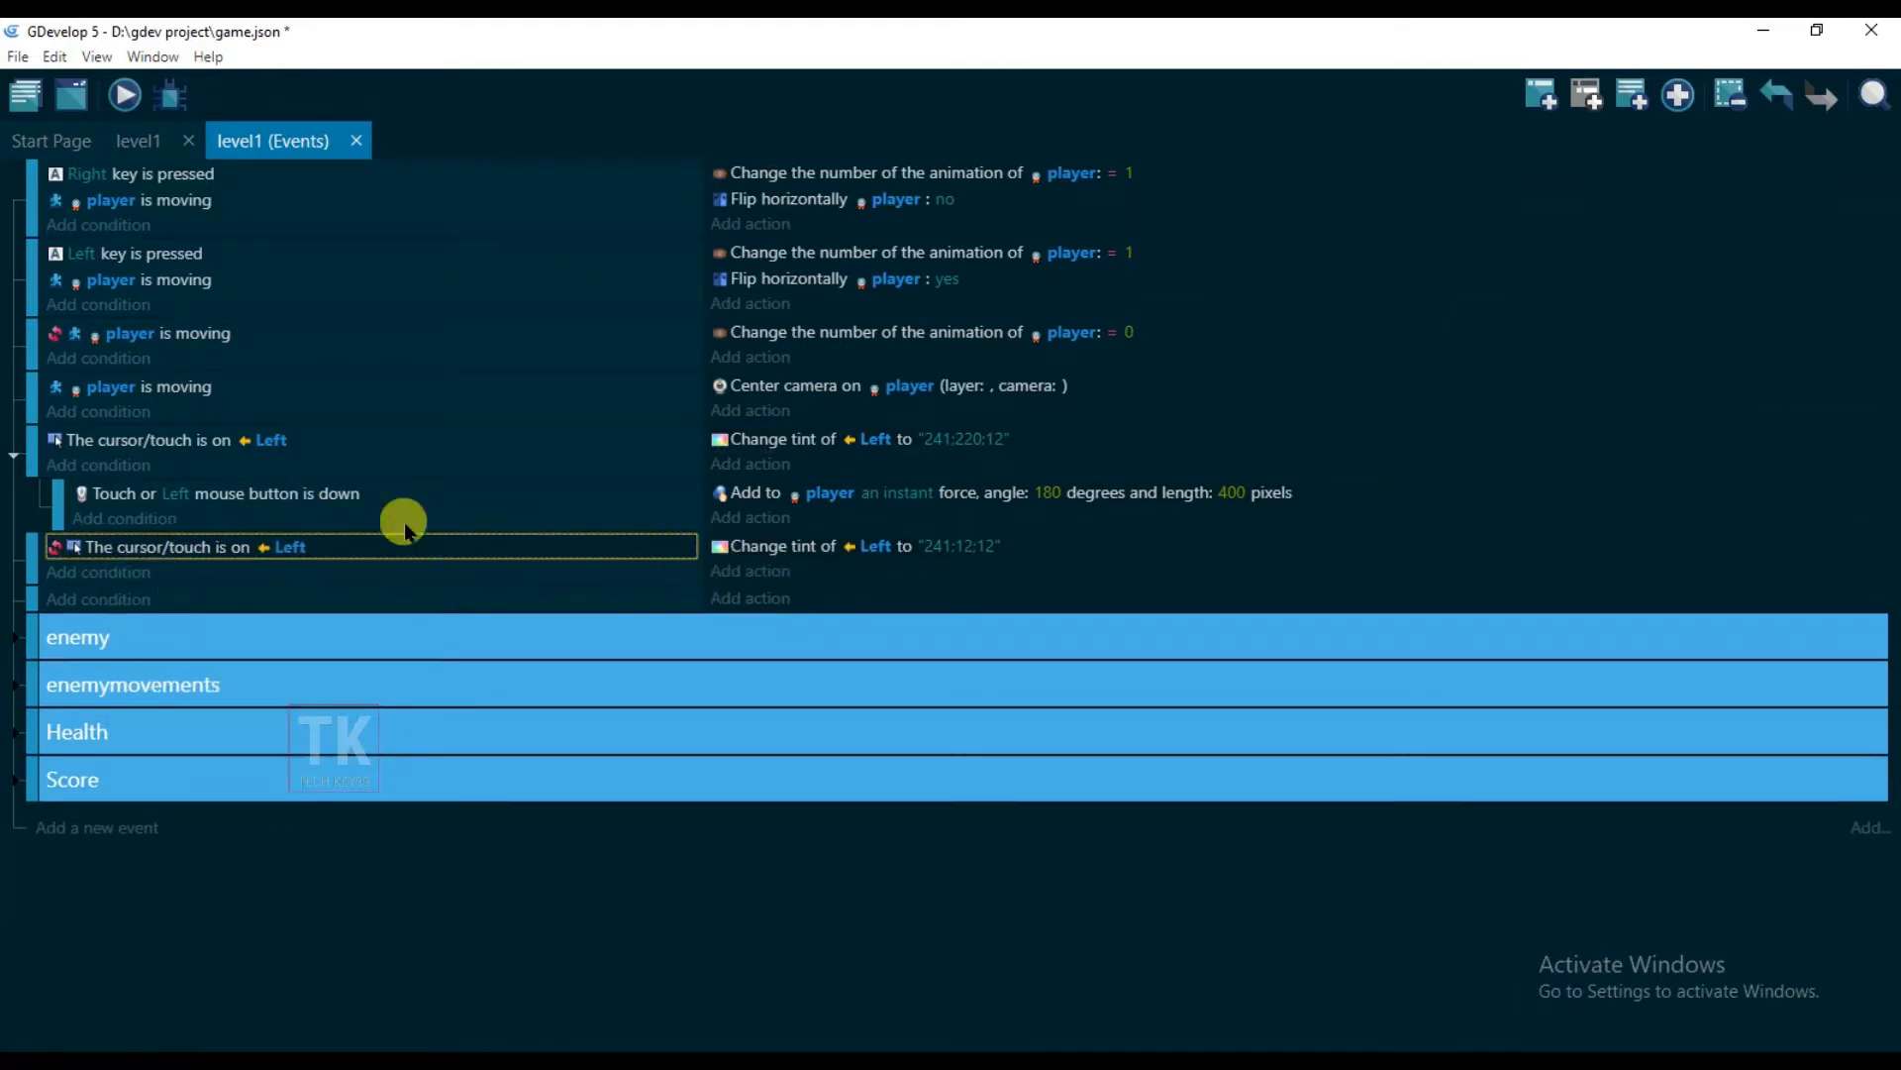
# Preview the game, test the Left arrow's tint and player movement, and close the preview
pyautogui.click(124, 94)
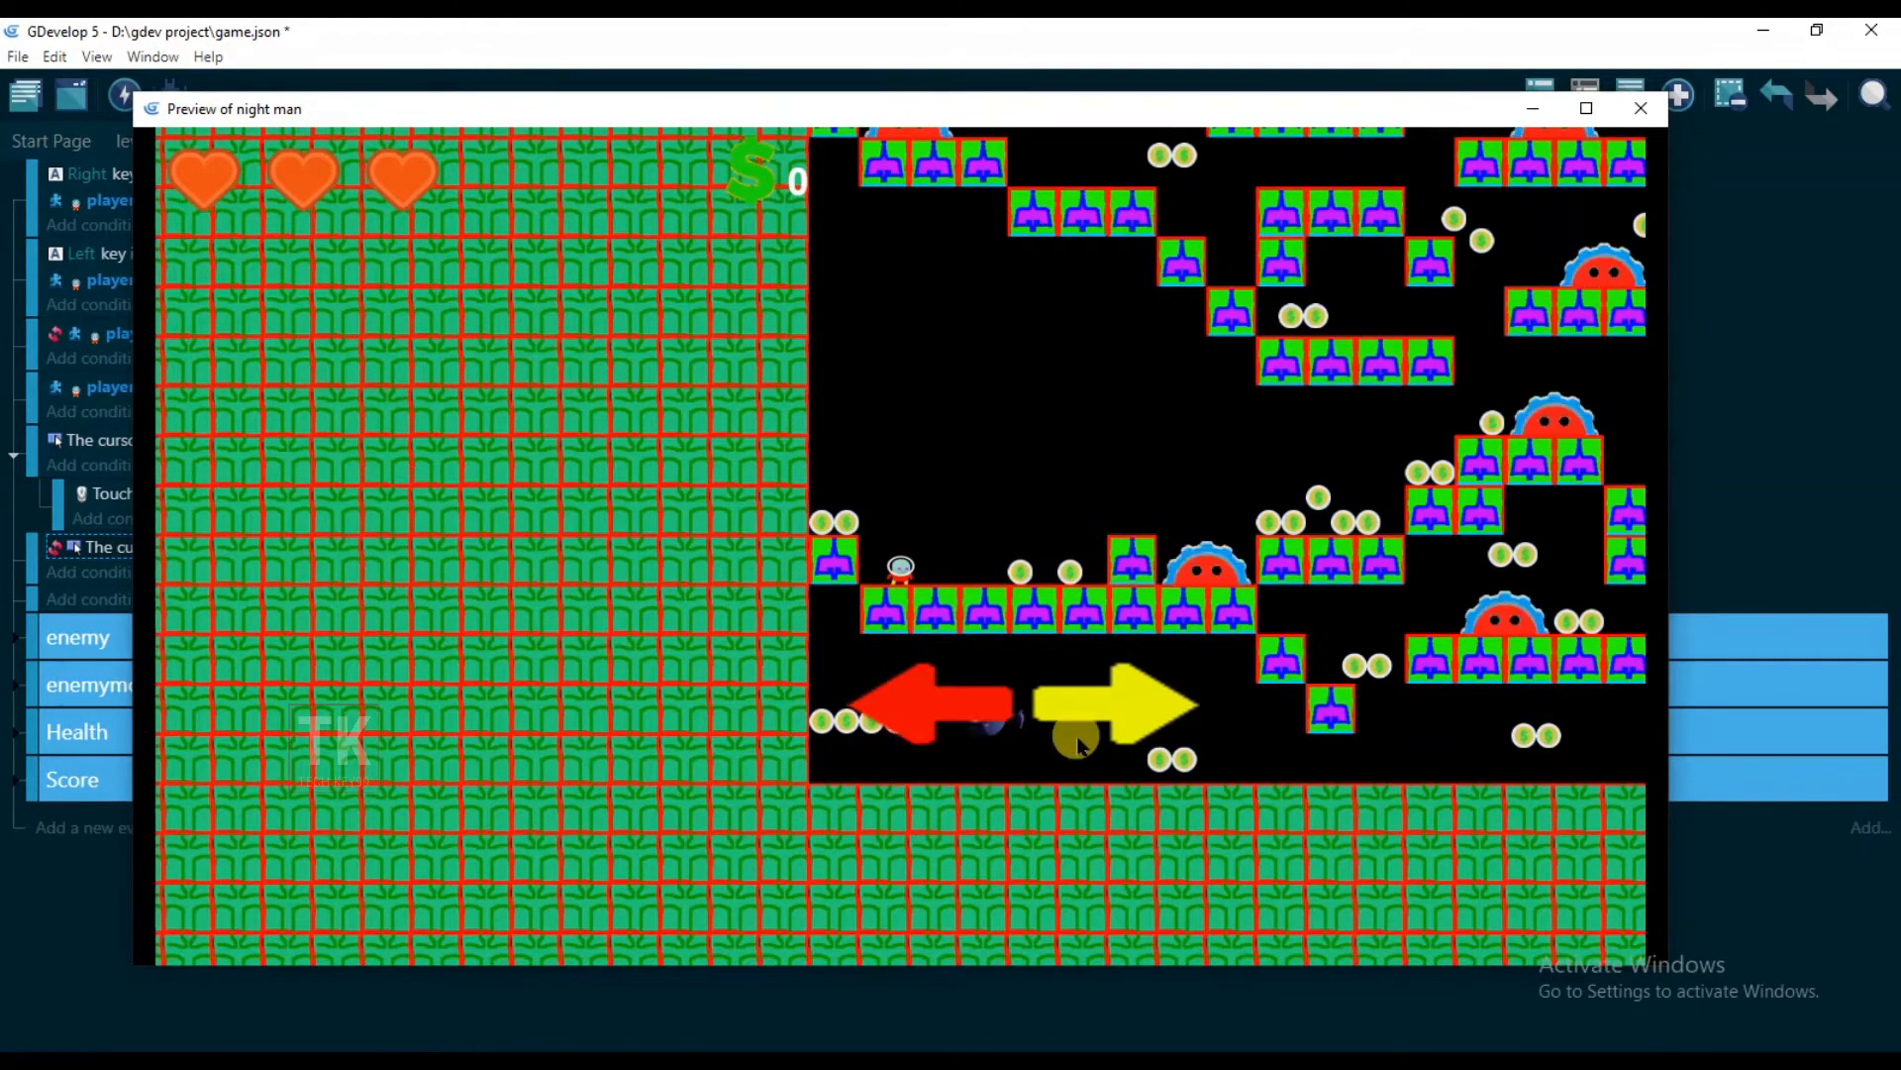
pyautogui.click(953, 705)
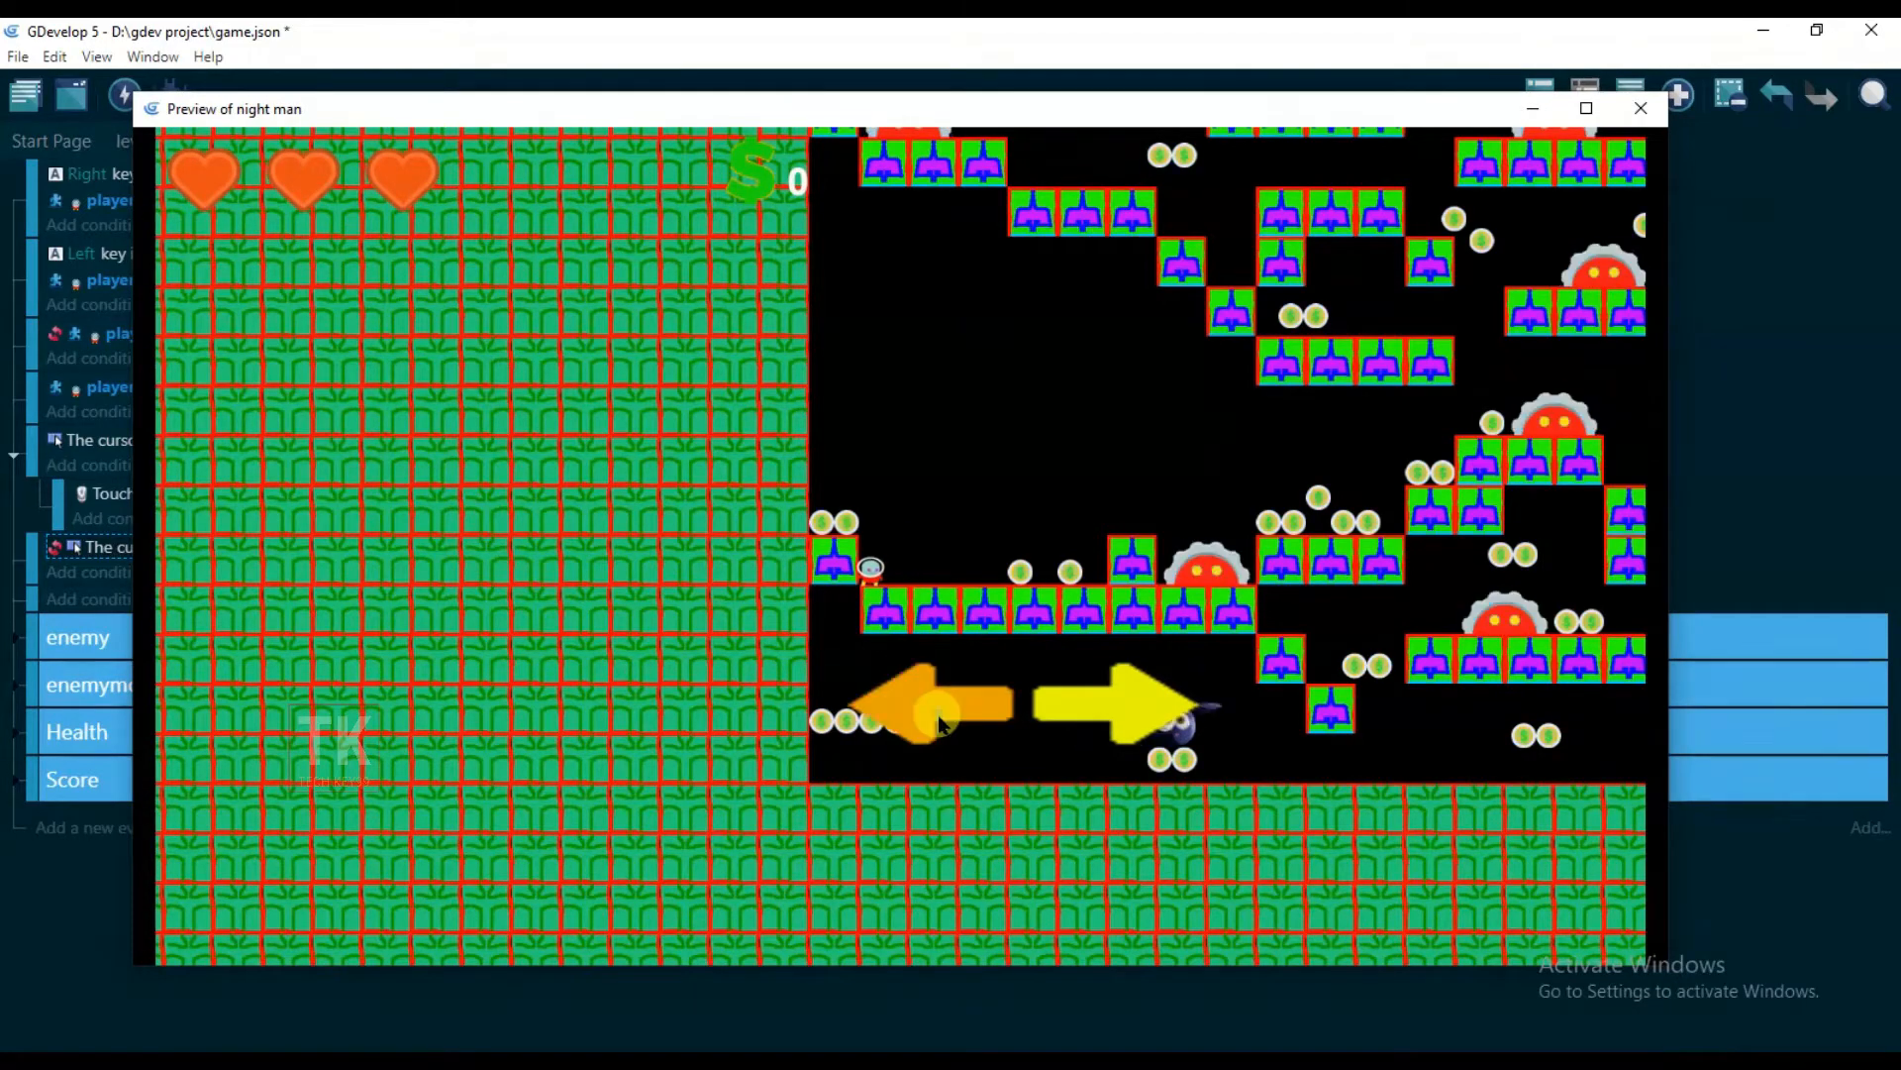
pyautogui.click(1641, 108)
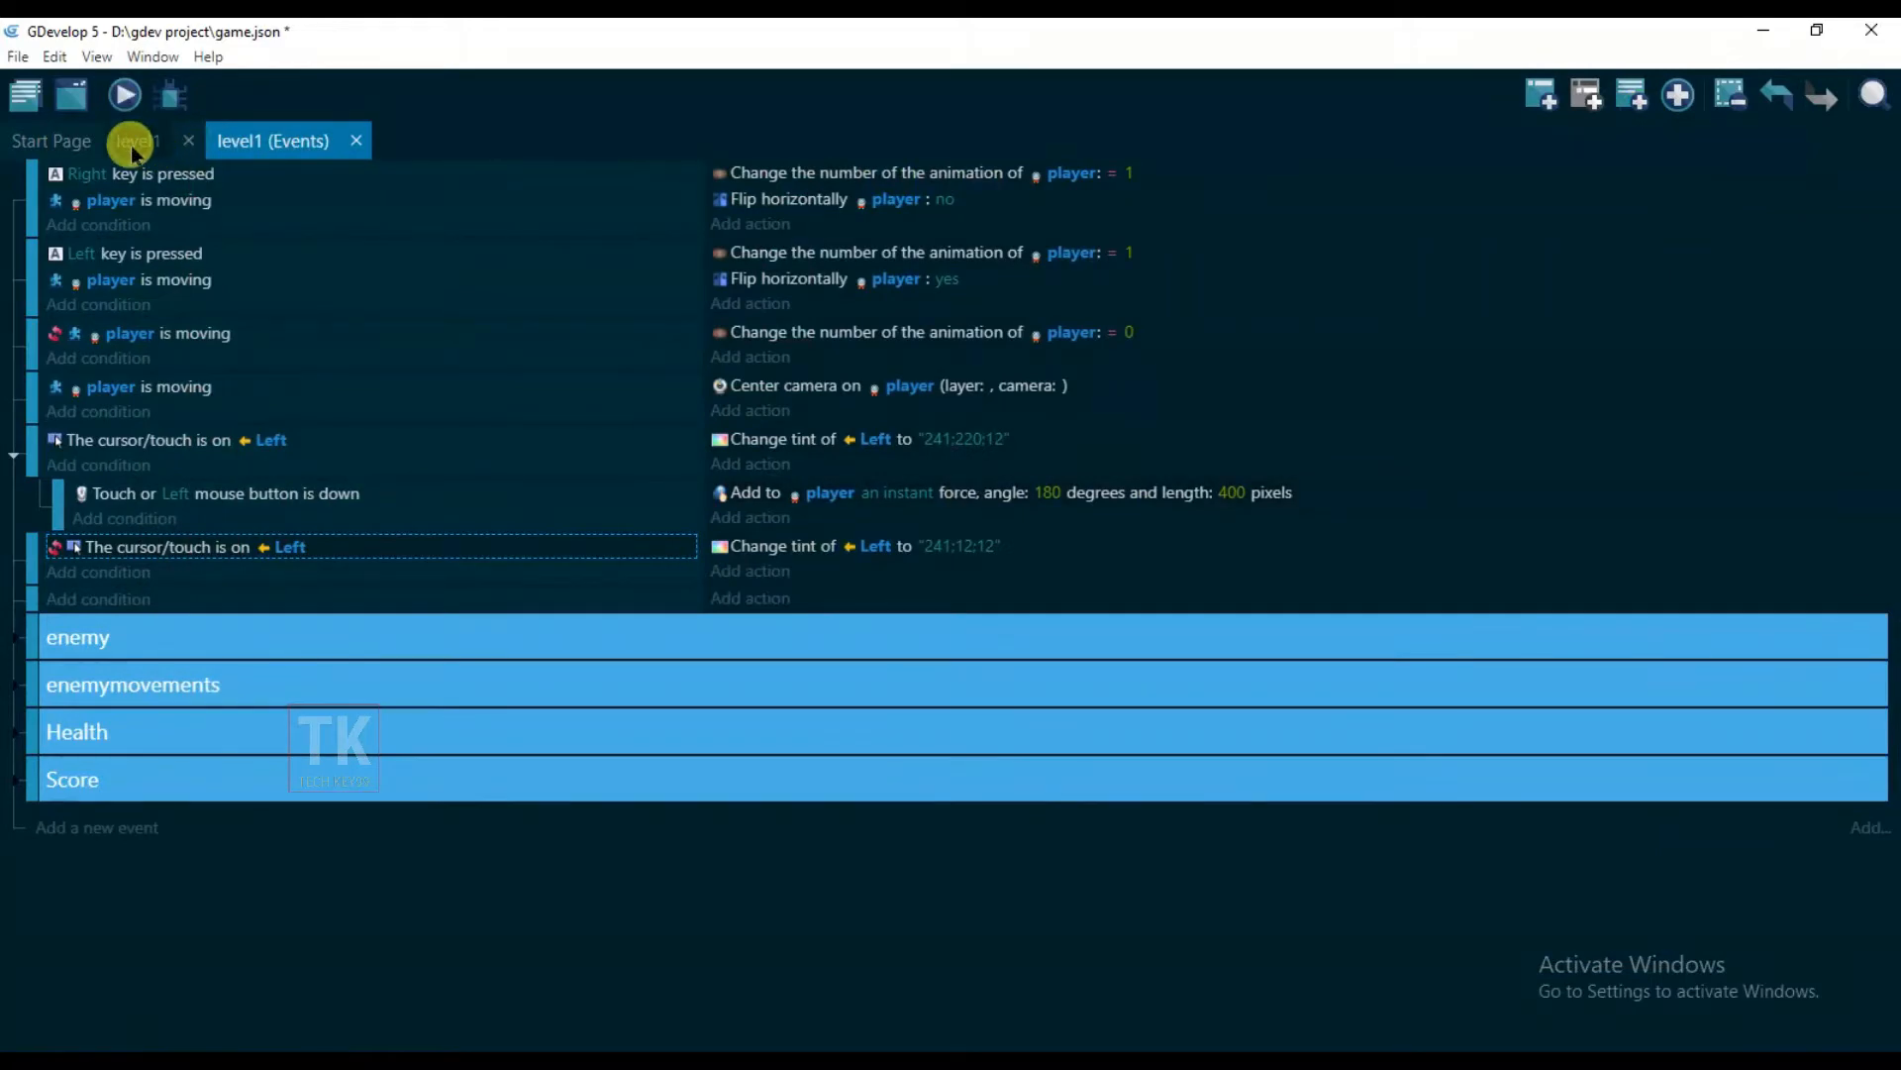
# Move the Left and Right arrows in the level1 scene to the GUI layer
pyautogui.click(134, 142)
pyautogui.click(588, 752)
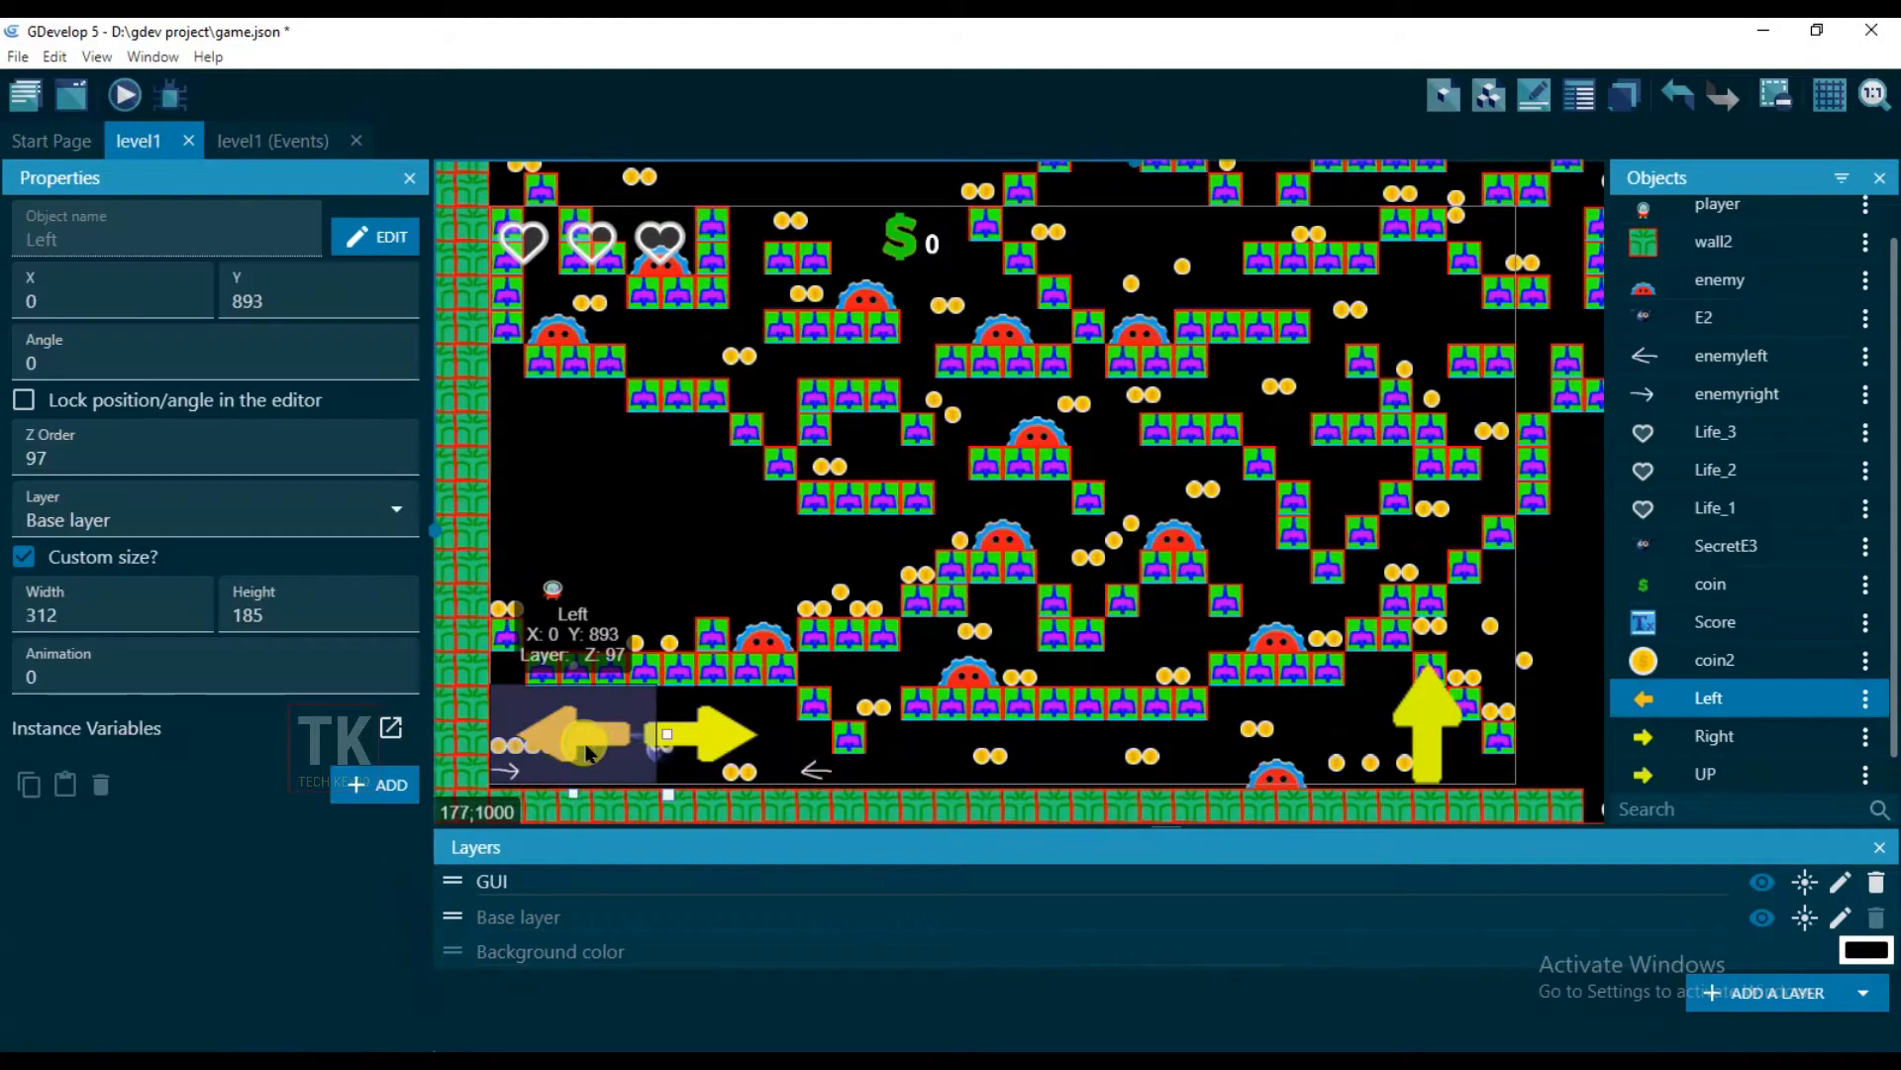
pyautogui.click(198, 510)
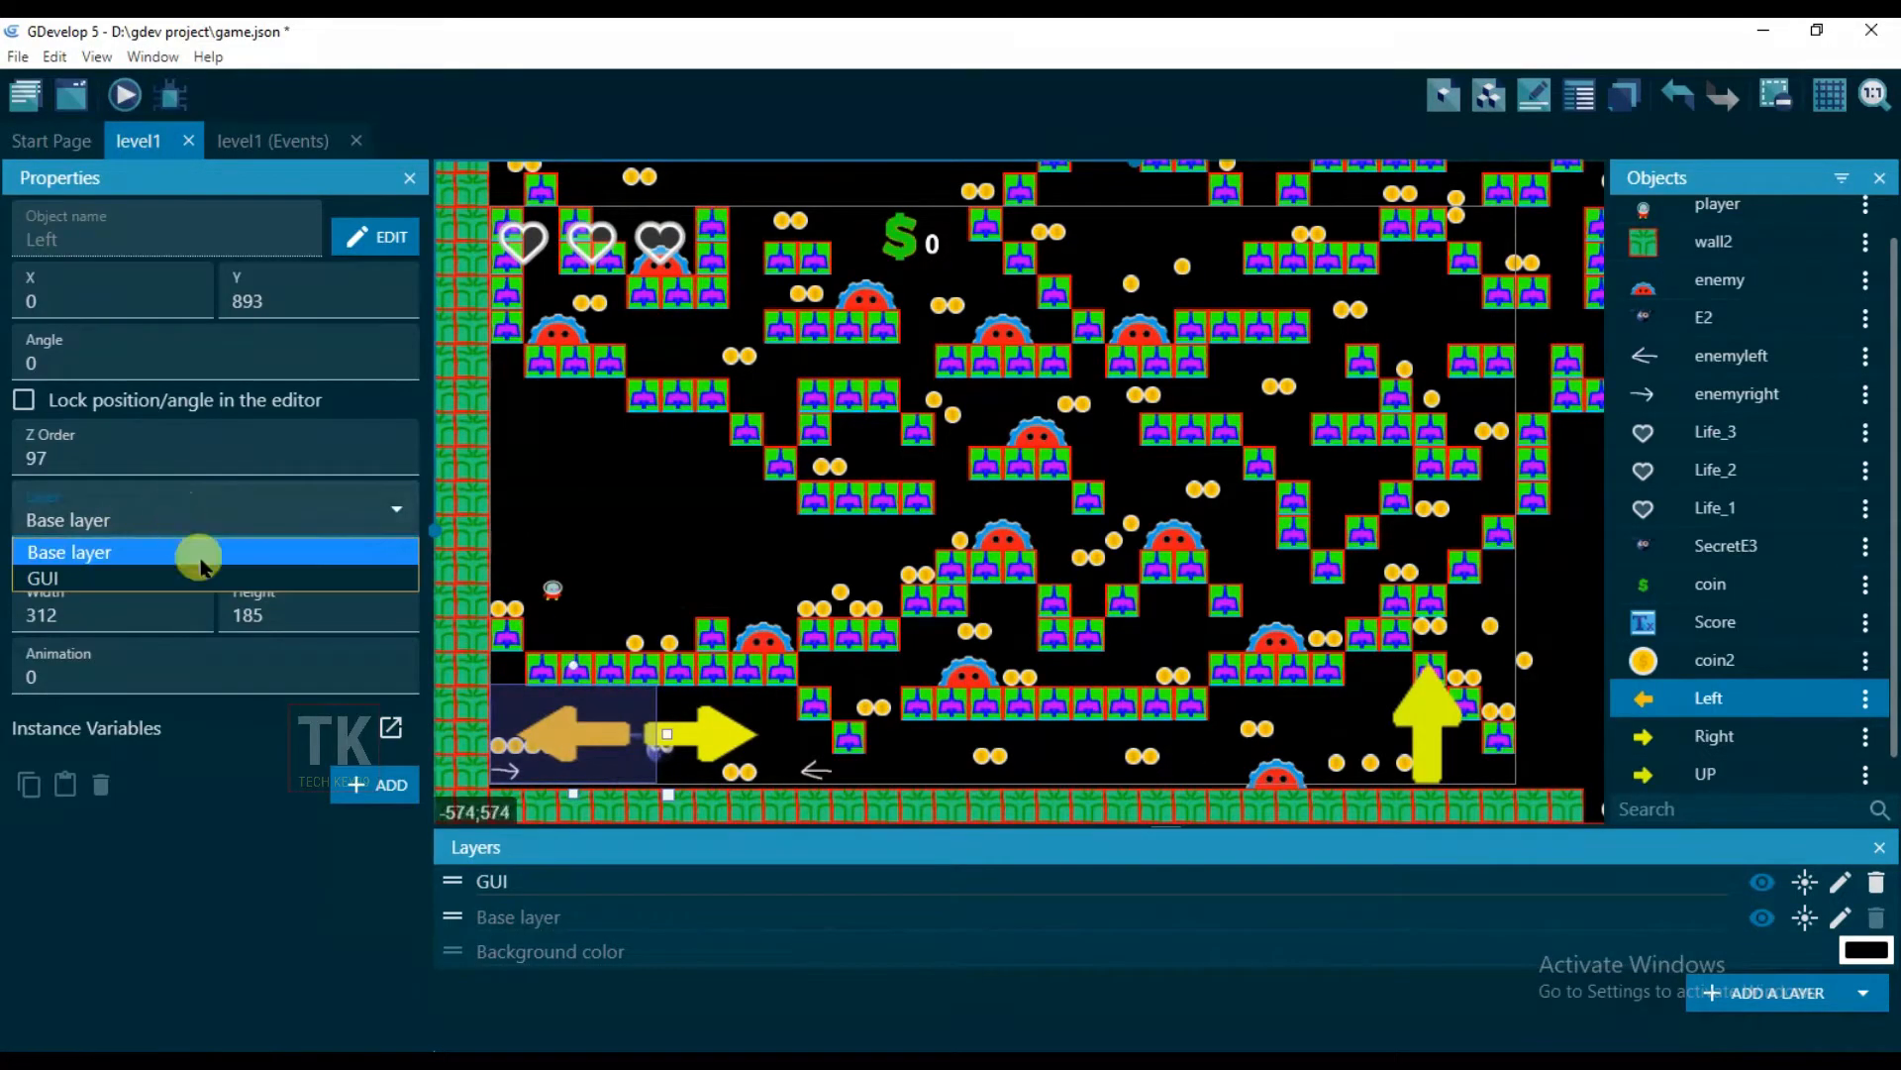
pyautogui.click(134, 554)
pyautogui.click(728, 741)
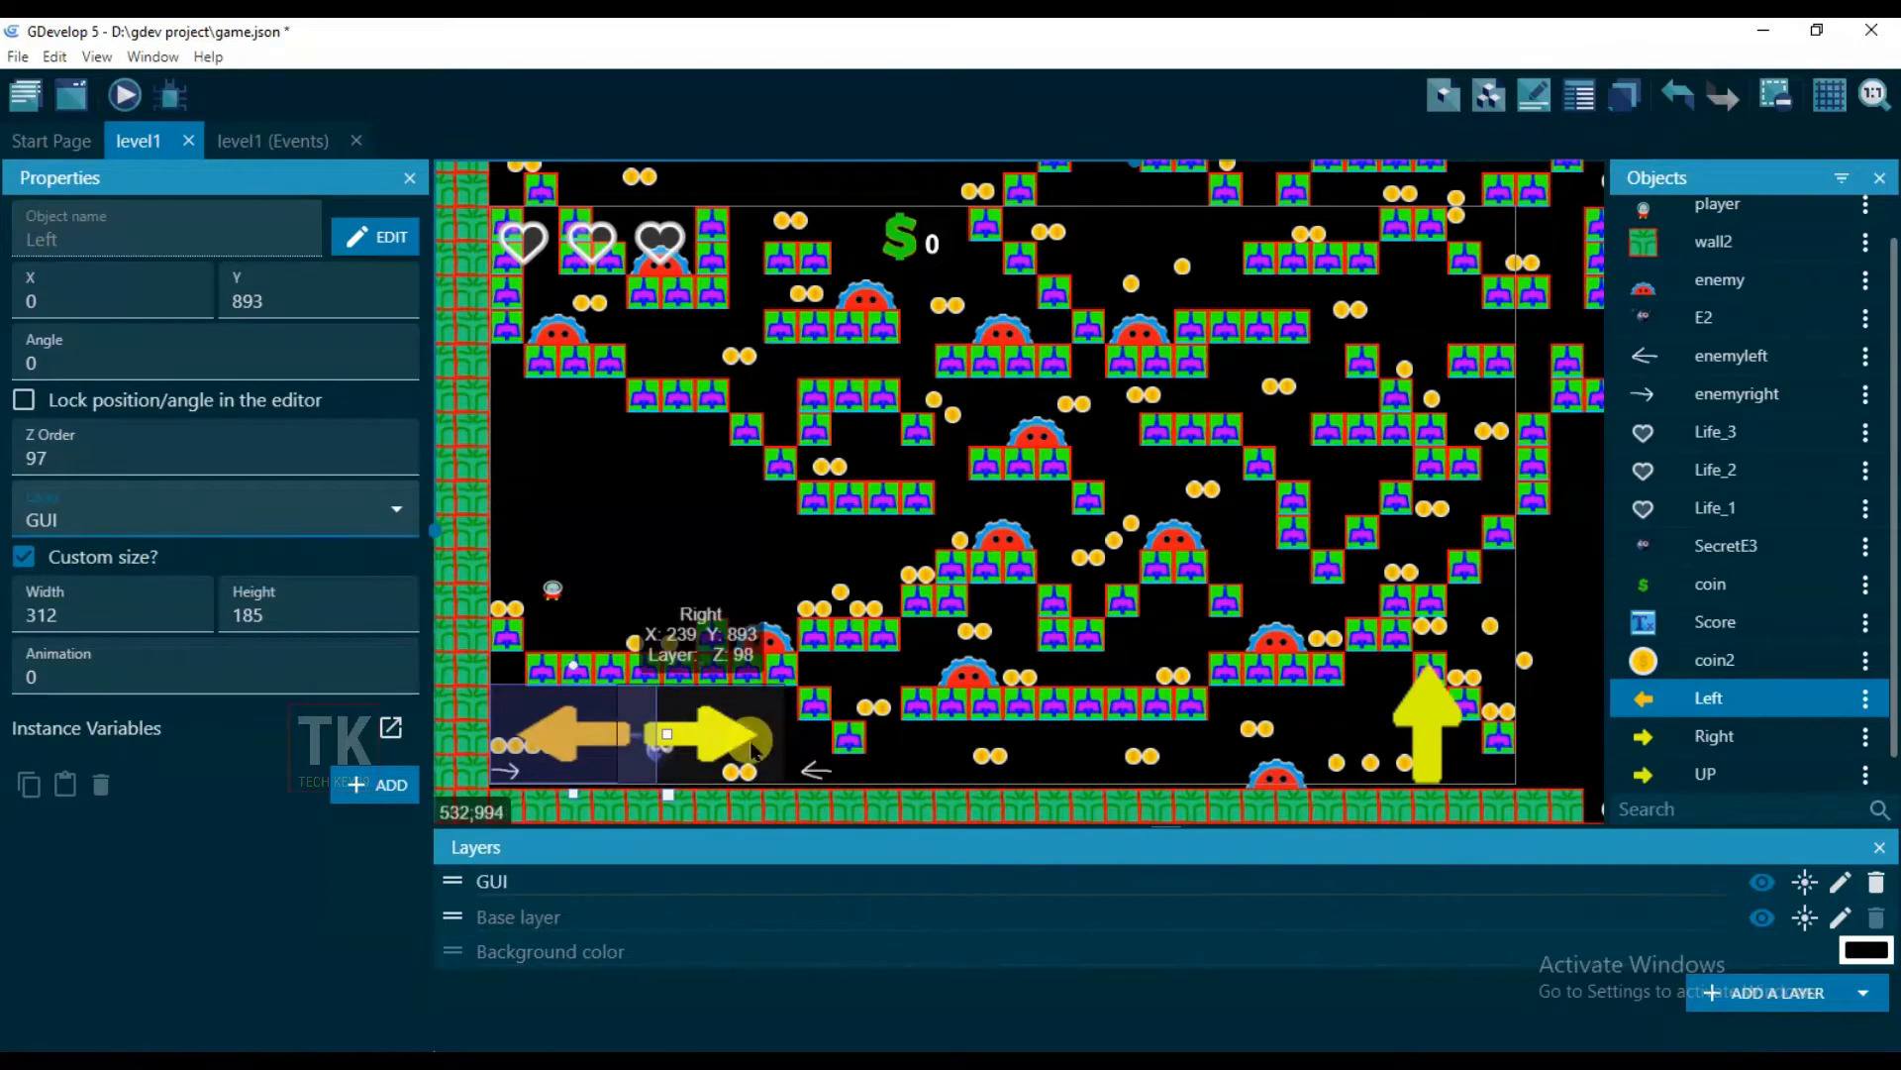
pyautogui.click(279, 510)
pyautogui.click(145, 532)
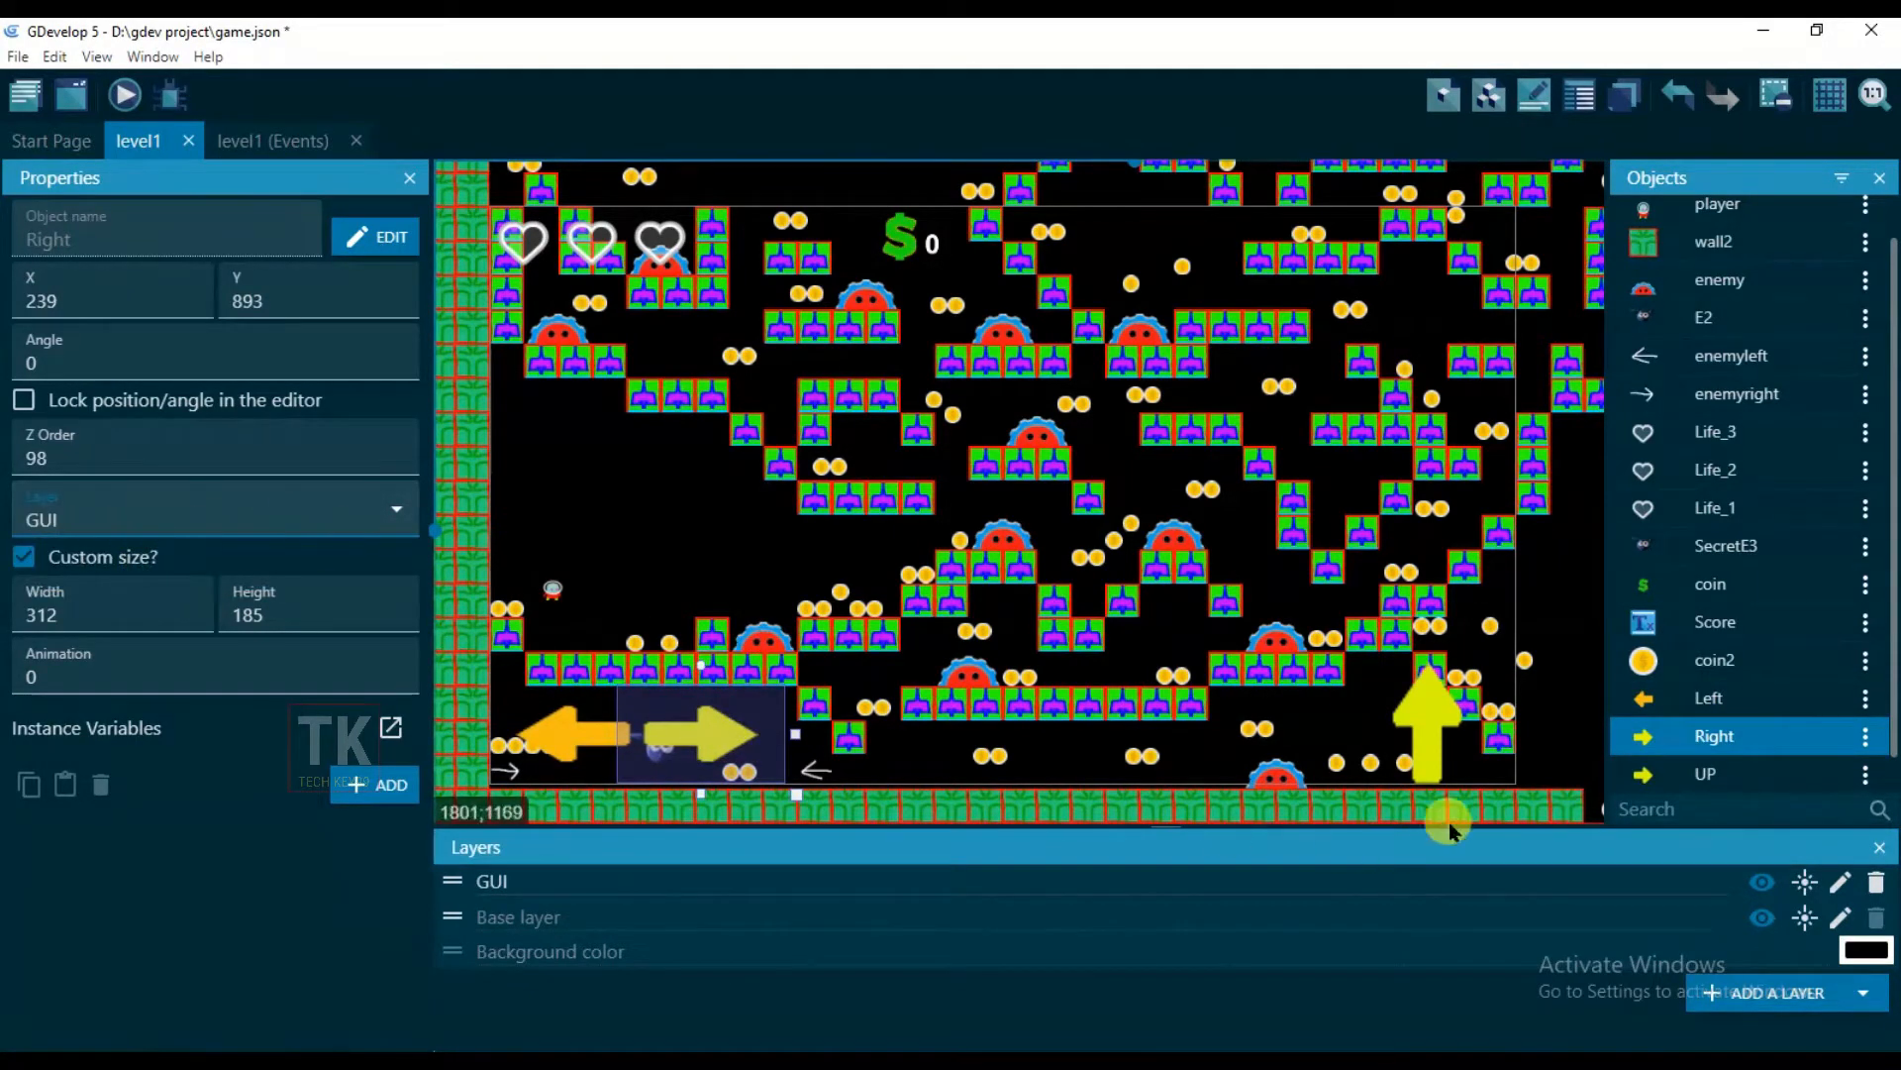
# Move the UP arrow in the level1 scene to the GUI layer
pyautogui.click(1436, 753)
pyautogui.click(208, 515)
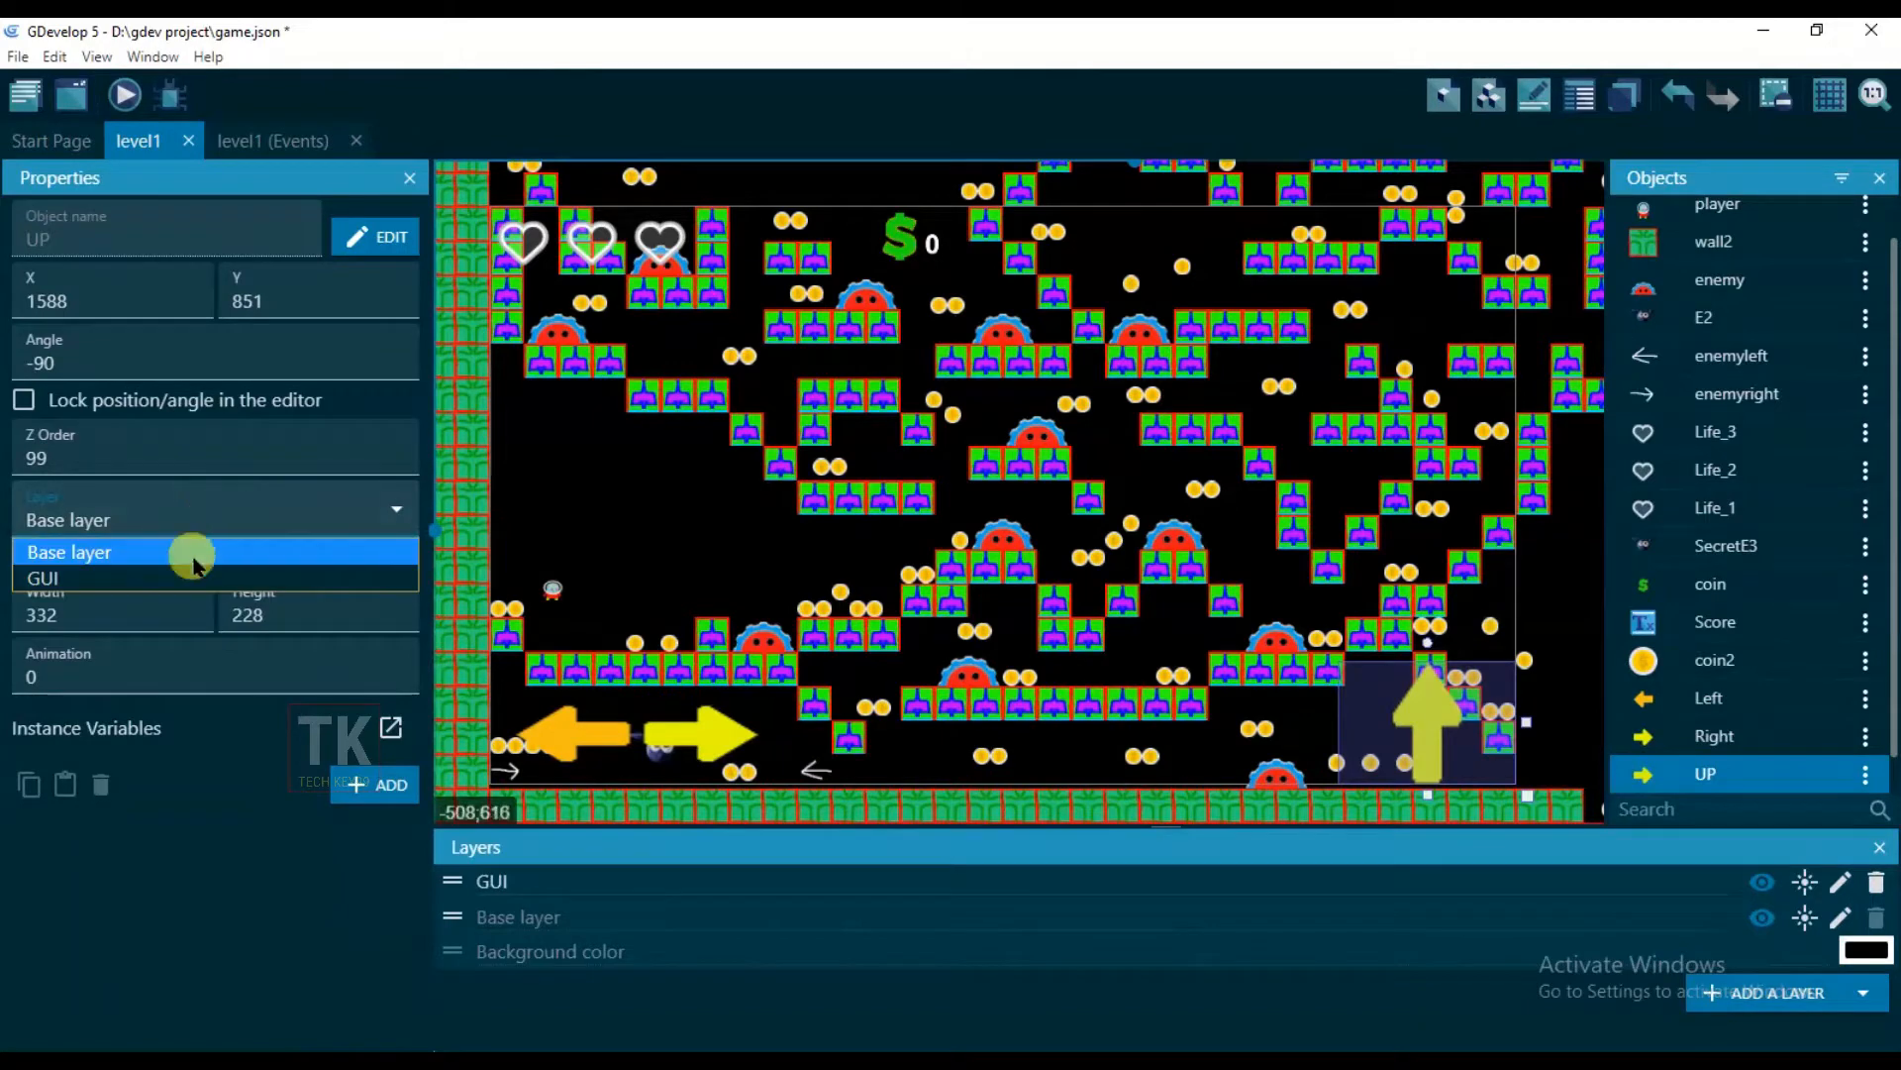
pyautogui.click(144, 564)
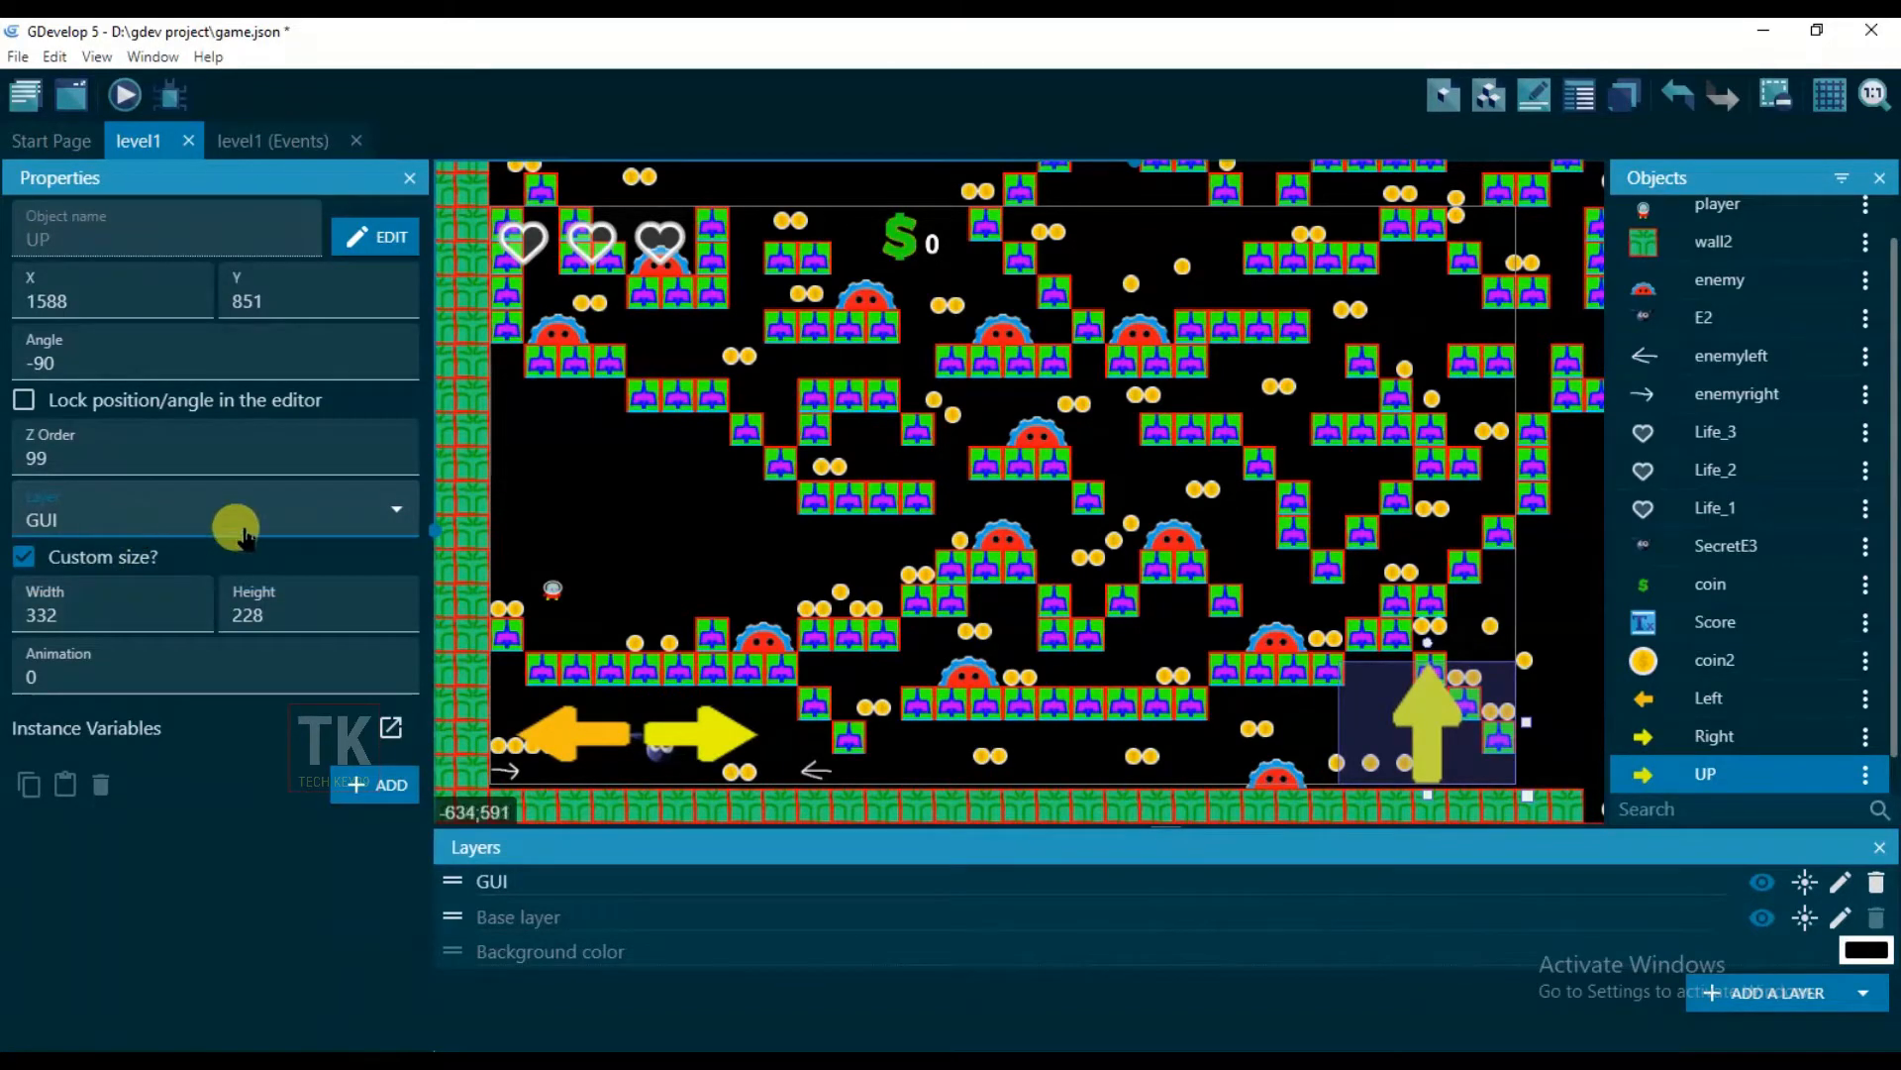
# In the level1 events, duplicate the cursor-on-Left event together with its mouse-button sub-event directly below the original
pyautogui.click(275, 142)
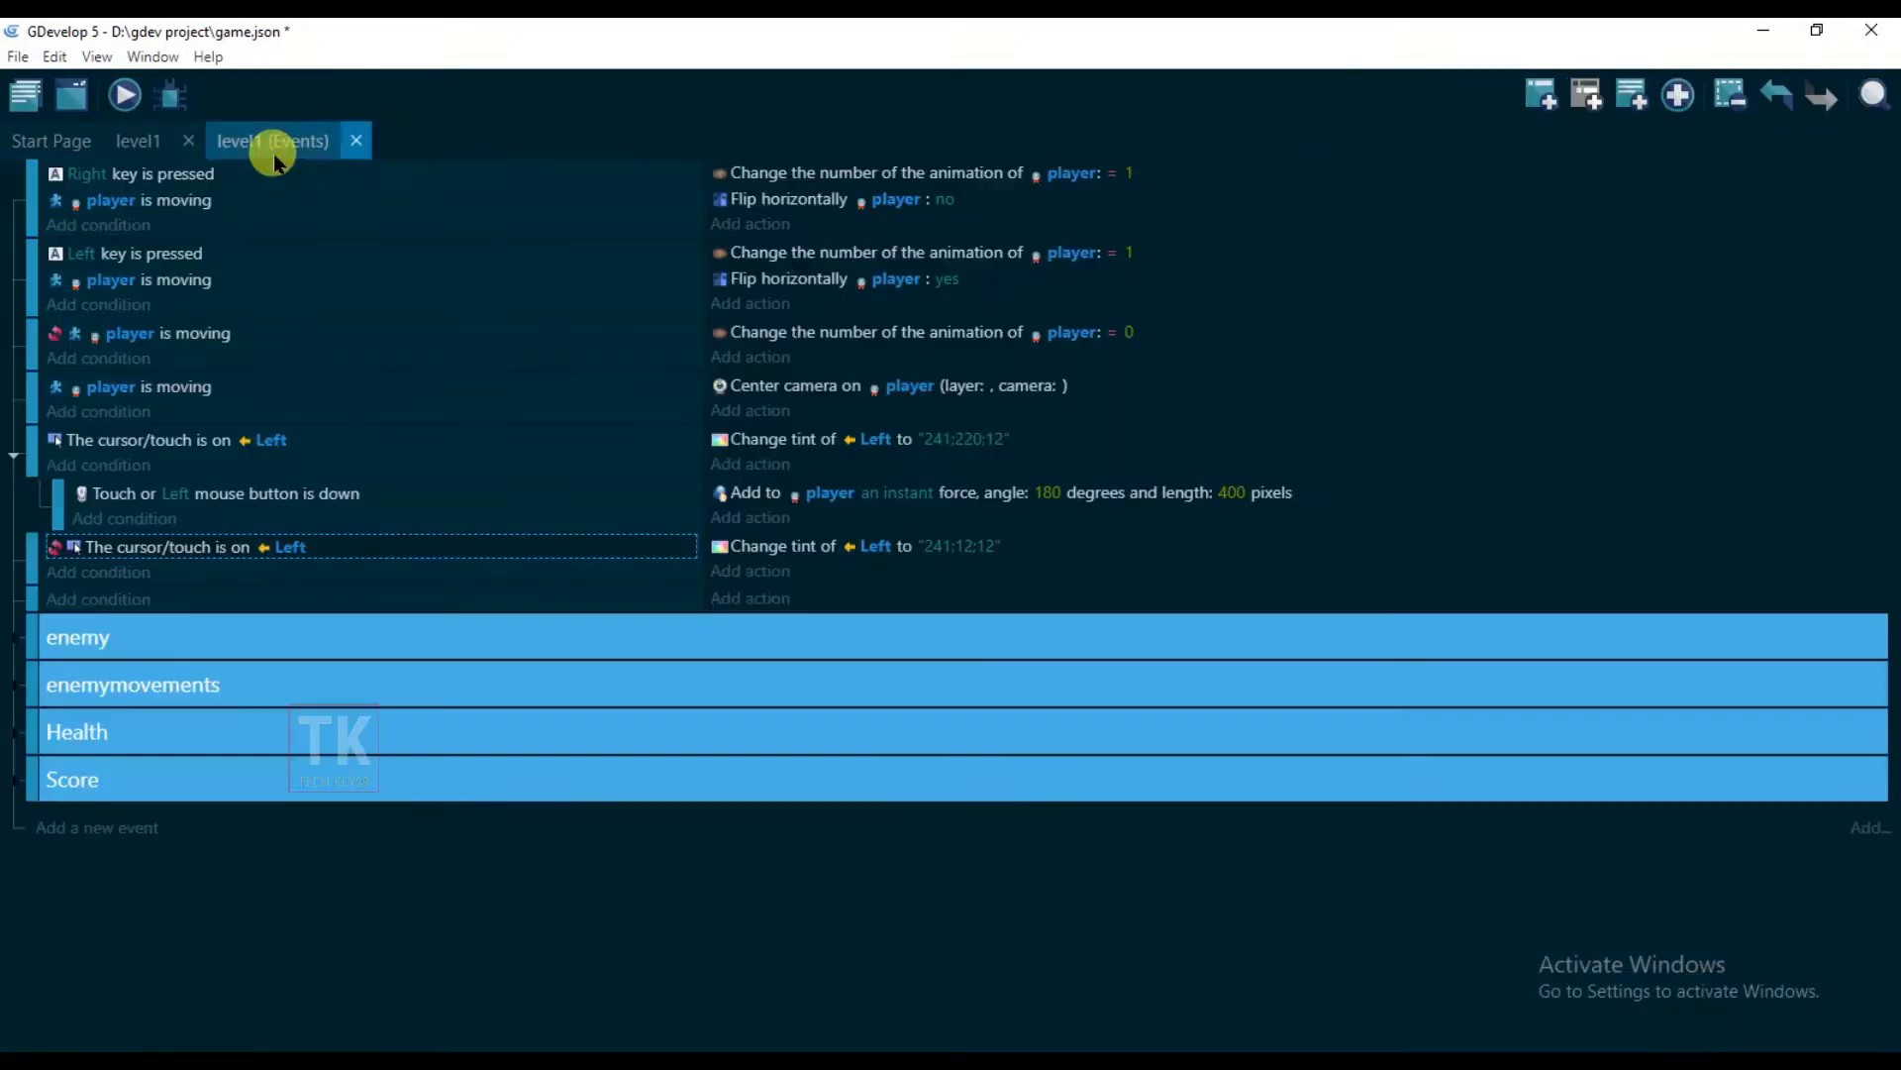
pyautogui.click(443, 458)
pyautogui.rightClick(451, 463)
pyautogui.click(473, 490)
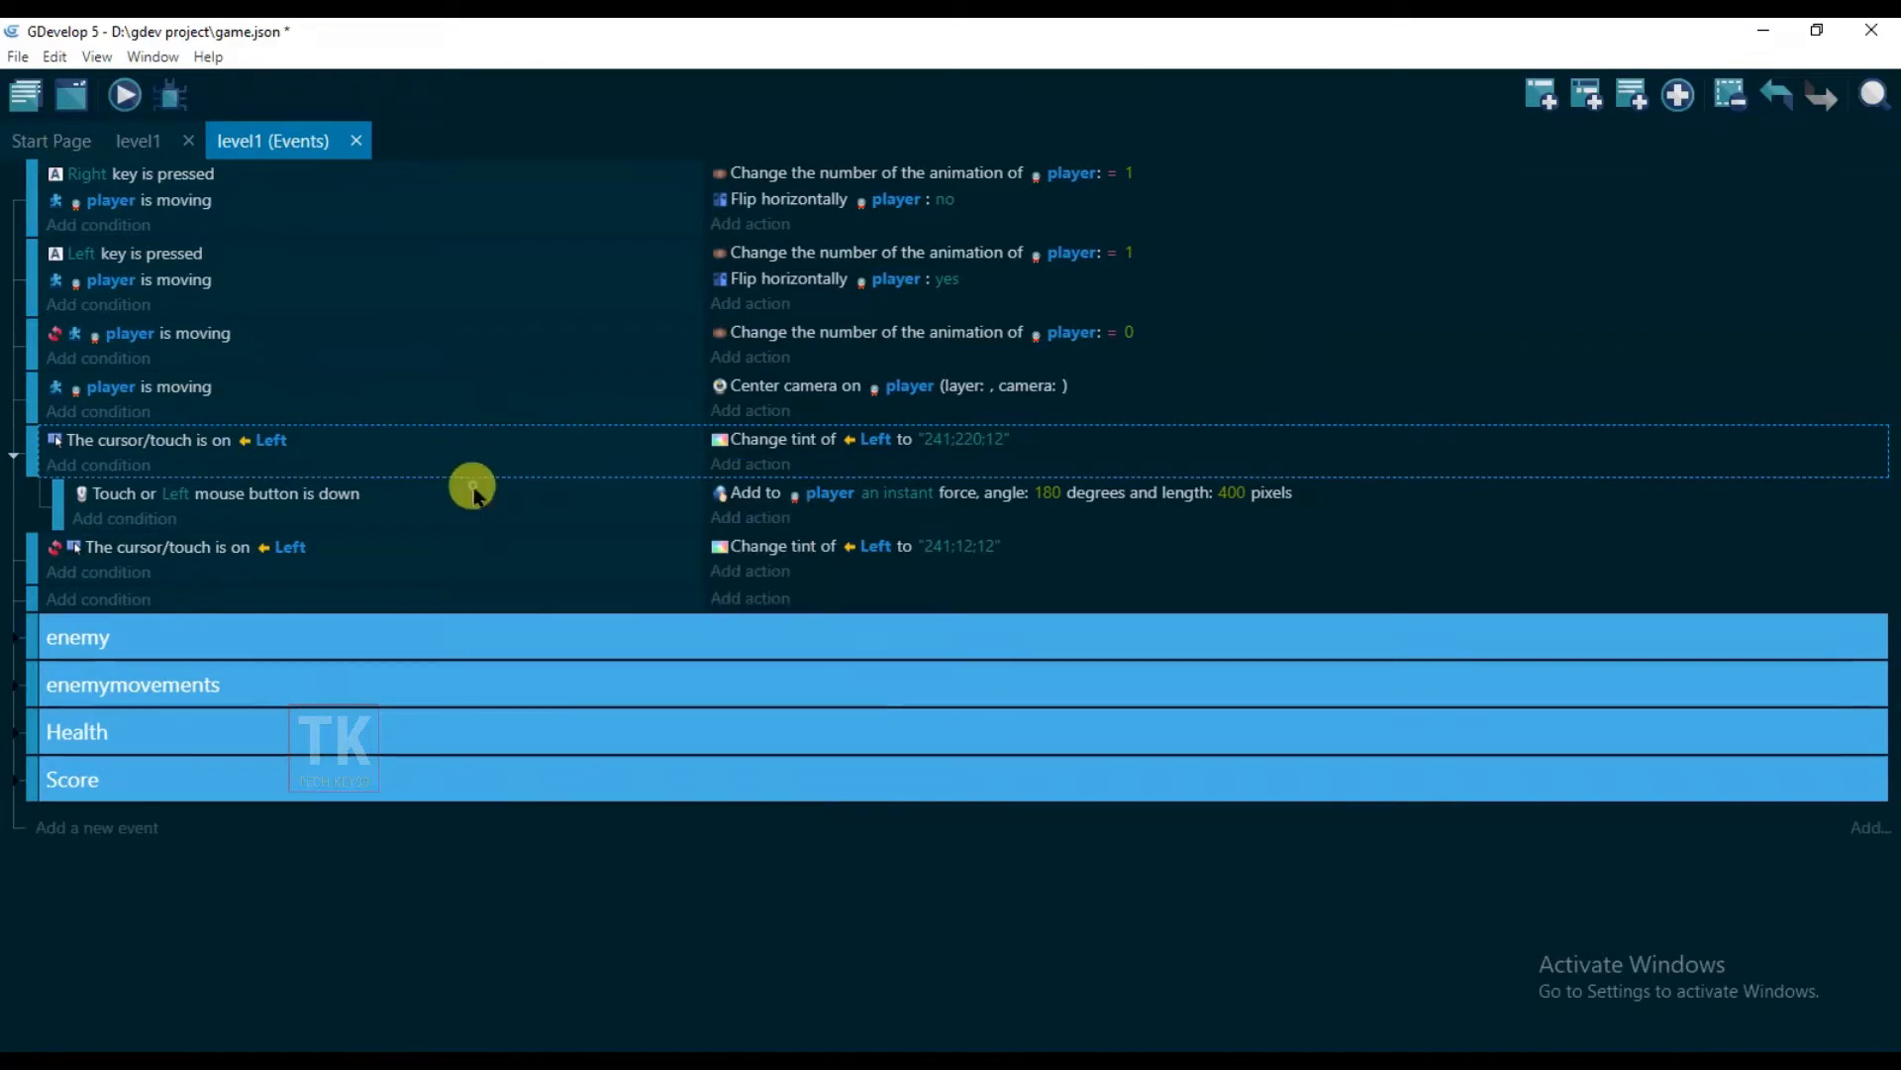
pyautogui.rightClick(408, 442)
pyautogui.rightClick(368, 480)
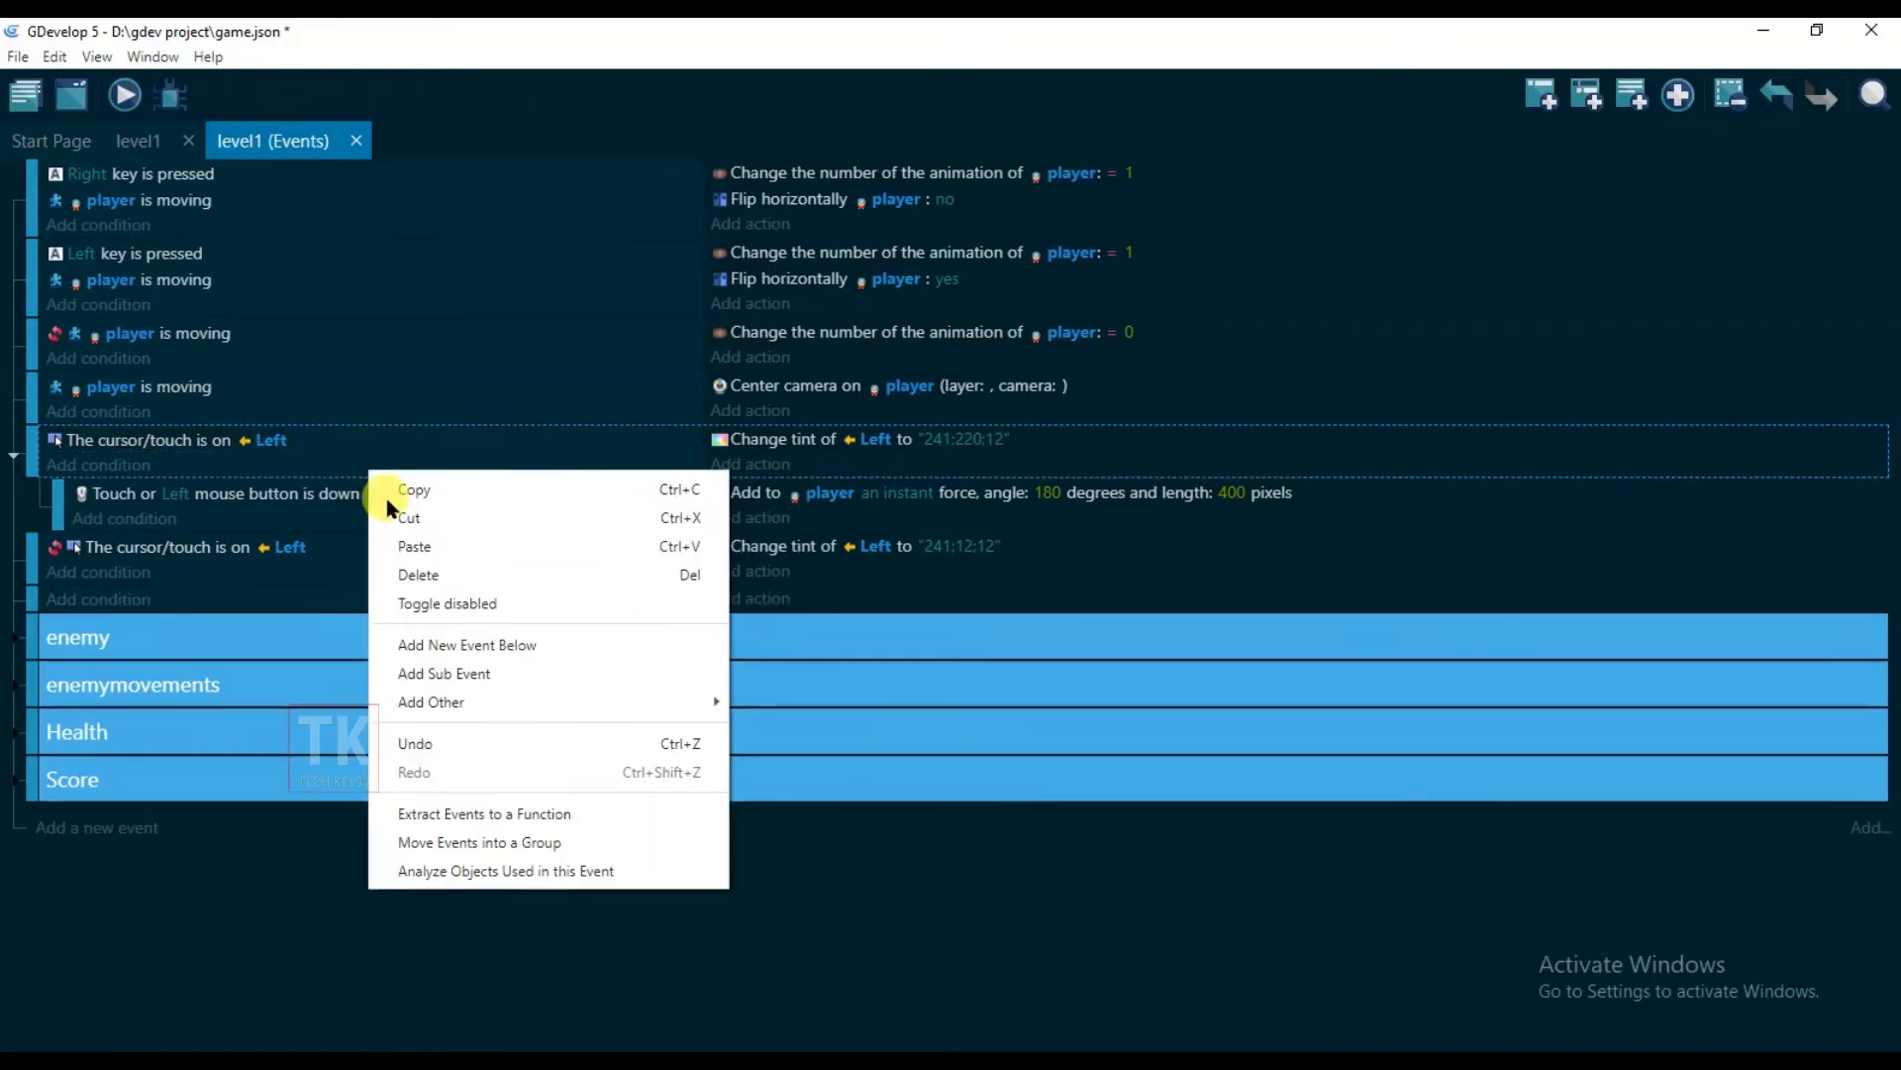
pyautogui.click(426, 546)
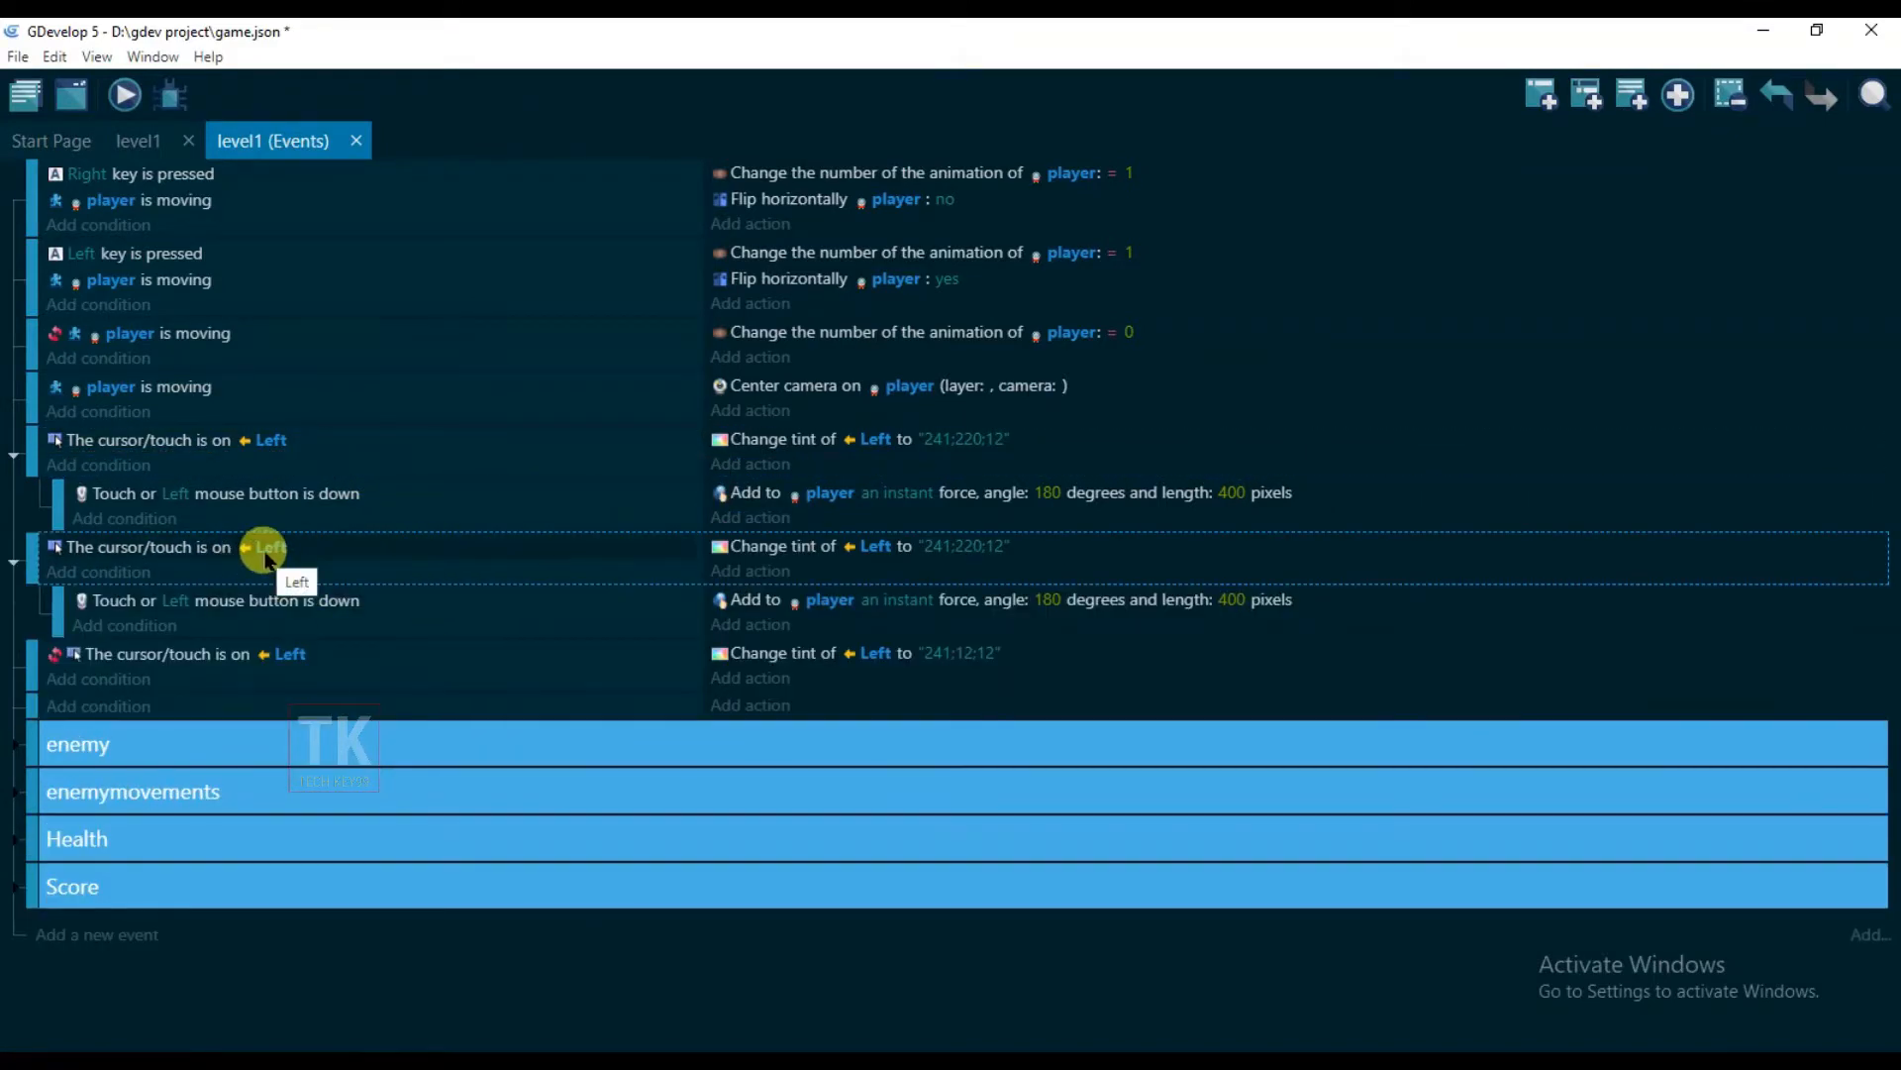
# Change the object in the duplicated event's cursor/touch condition to Right
pyautogui.click(265, 551)
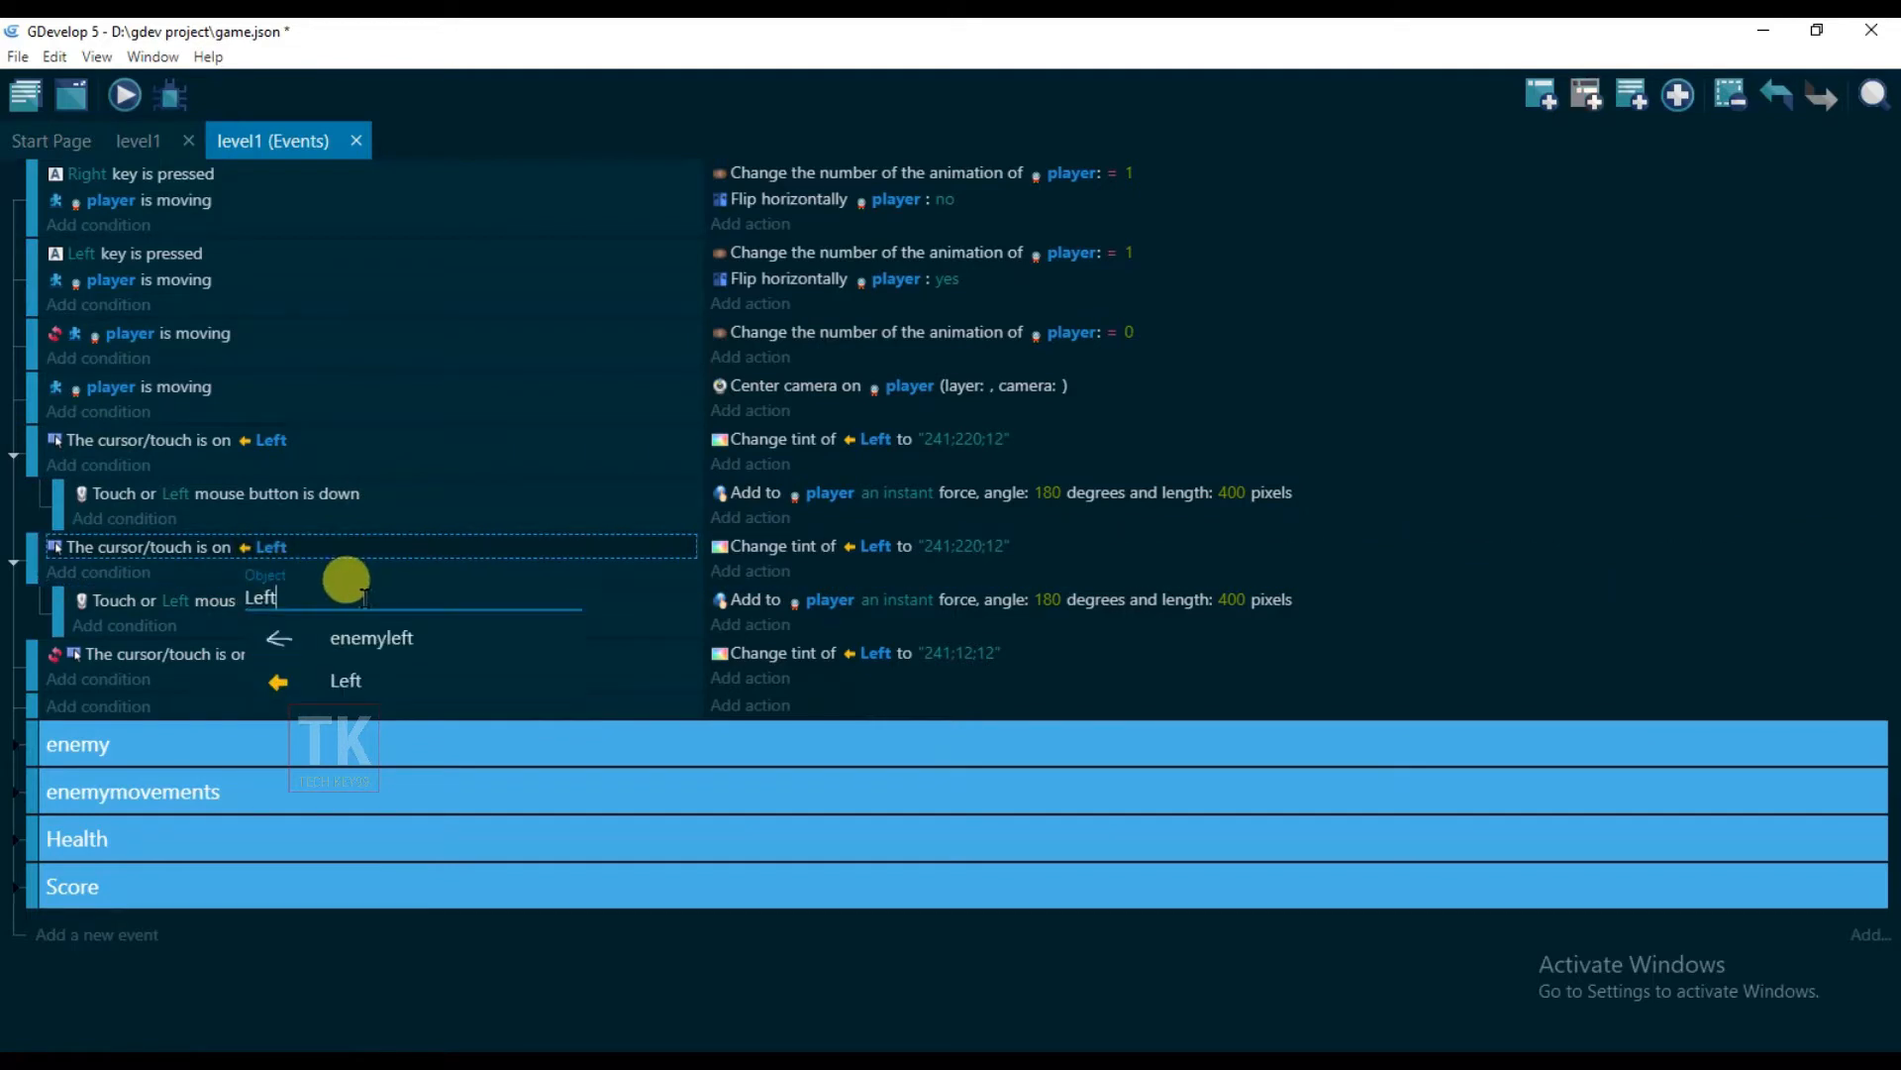
pyautogui.press('BackSpace')
pyautogui.press('BackSpace')
pyautogui.press('BackSpace')
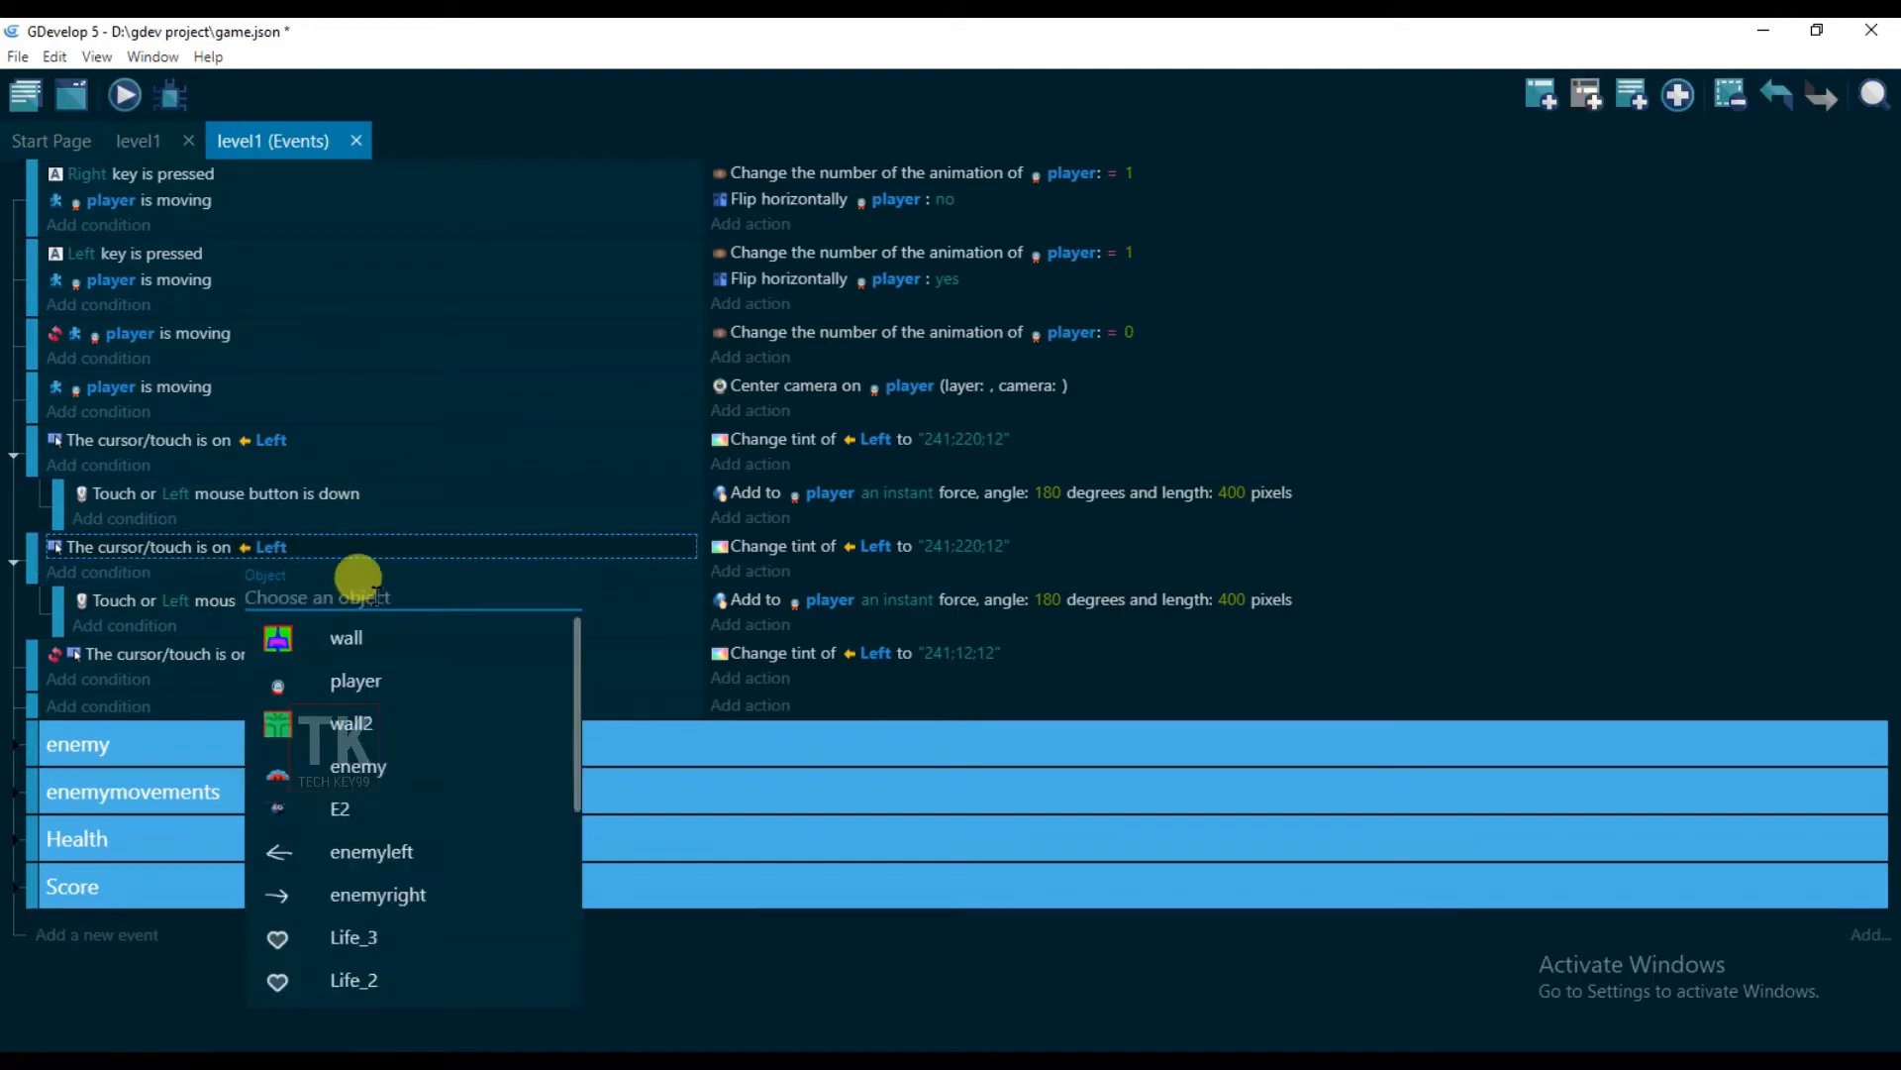
pyautogui.scroll(-4, 478, 727)
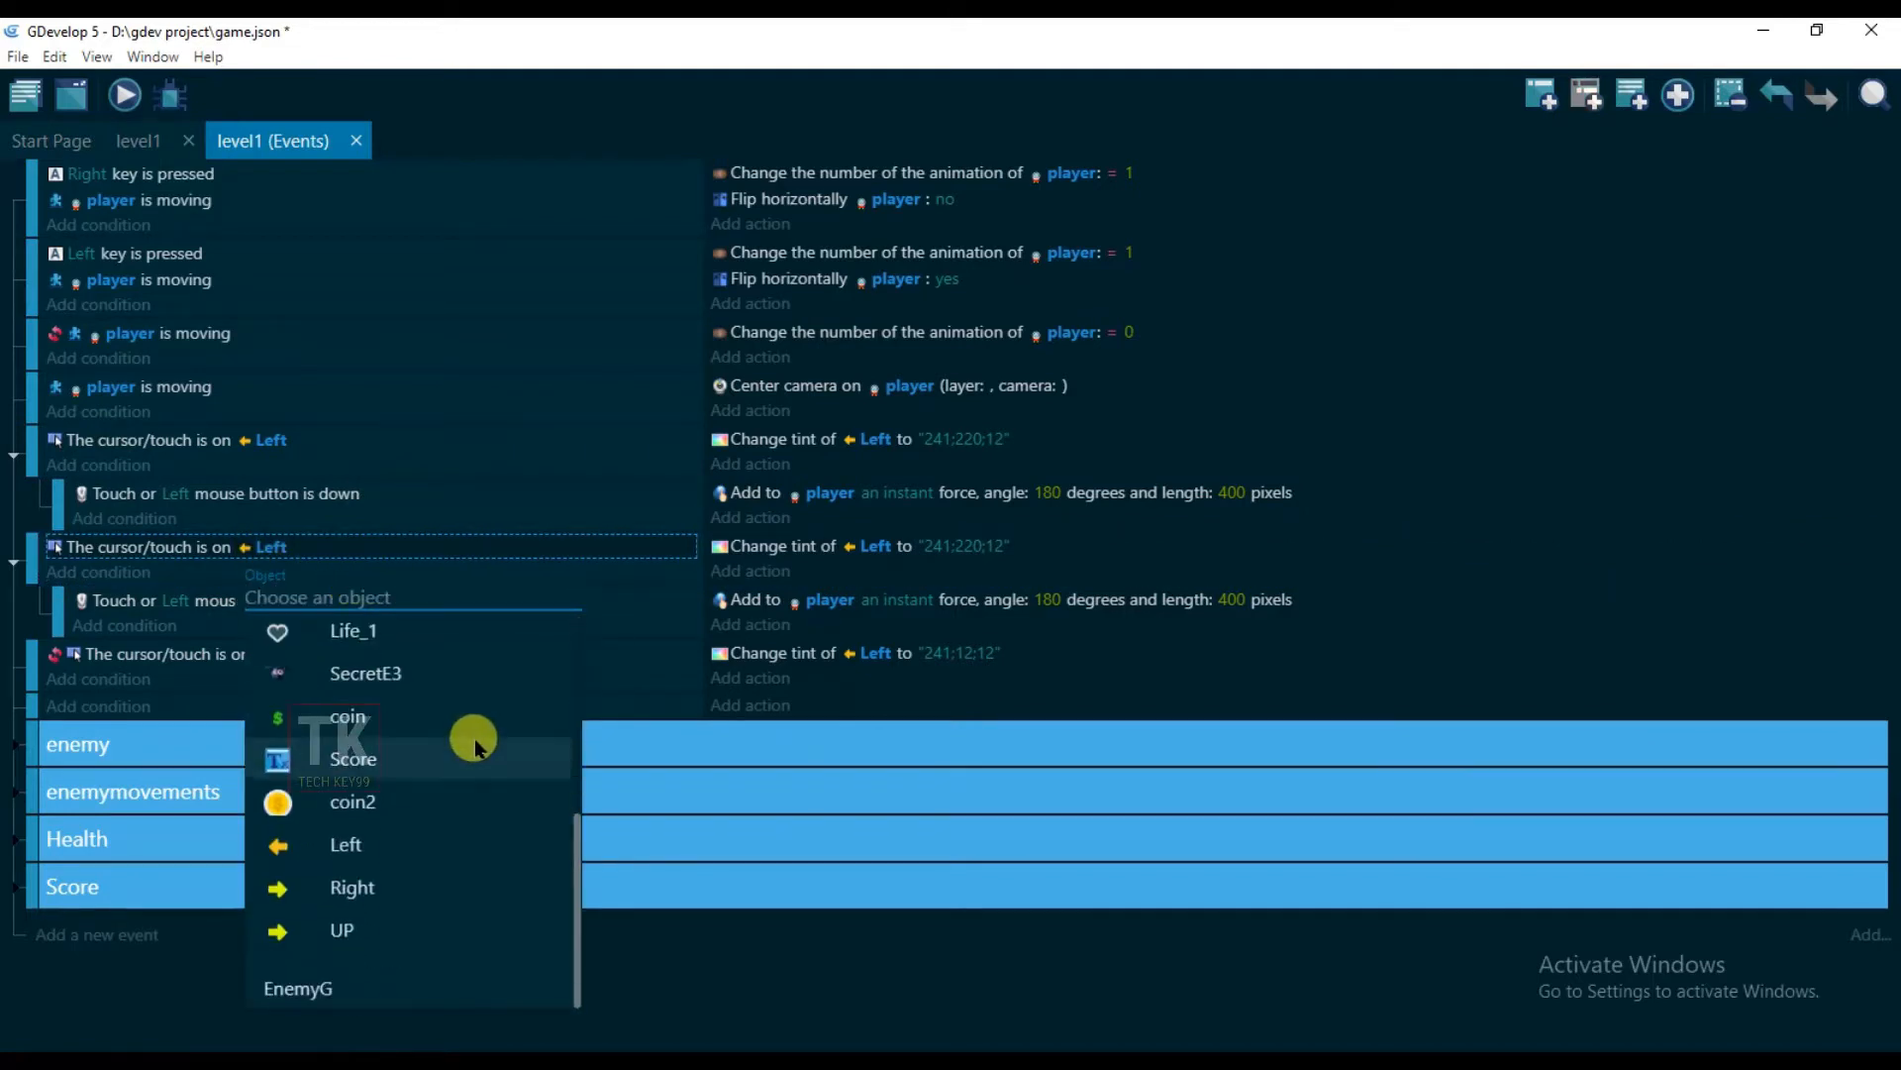
pyautogui.click(382, 888)
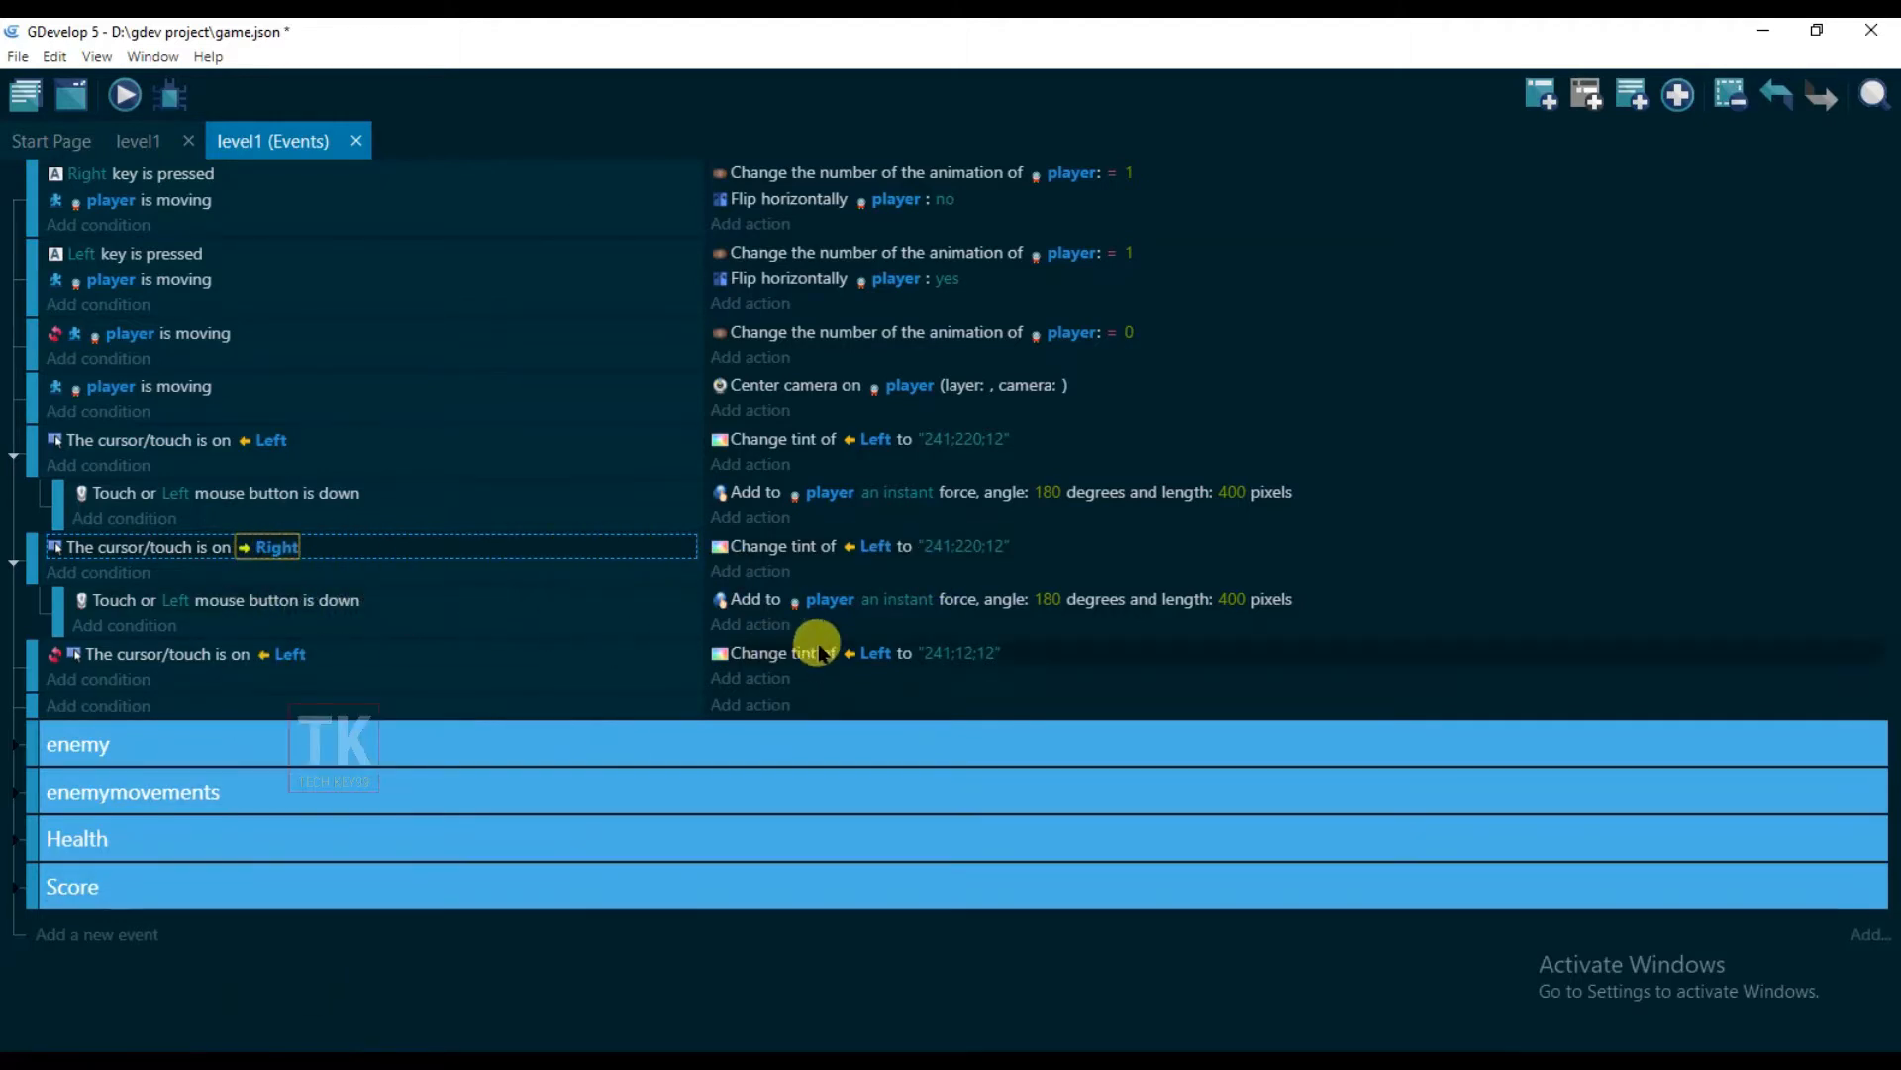
# Set the angle of the player's instant force in the Right event's sub-event to 0 degrees
pyautogui.click(1042, 601)
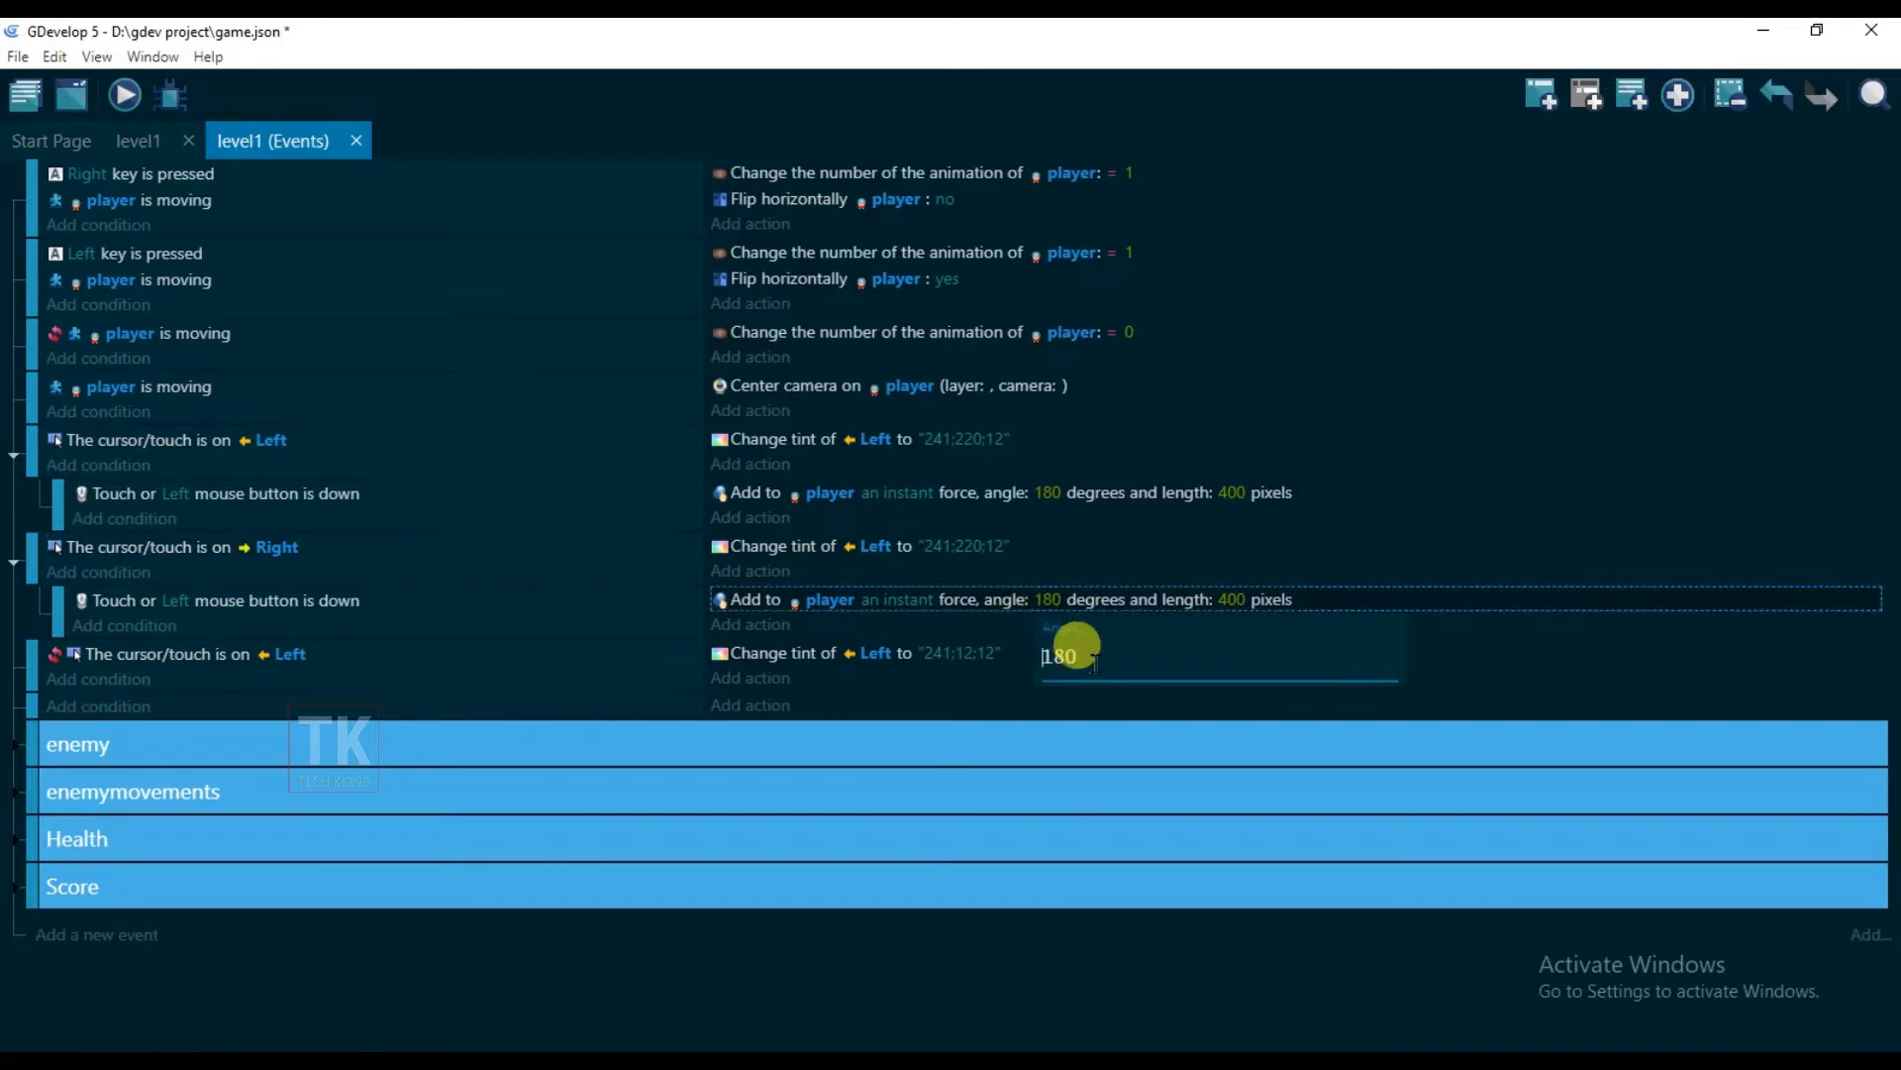
pyautogui.click(1069, 665)
pyautogui.press('BackSpace')
pyautogui.press('BackSpace')
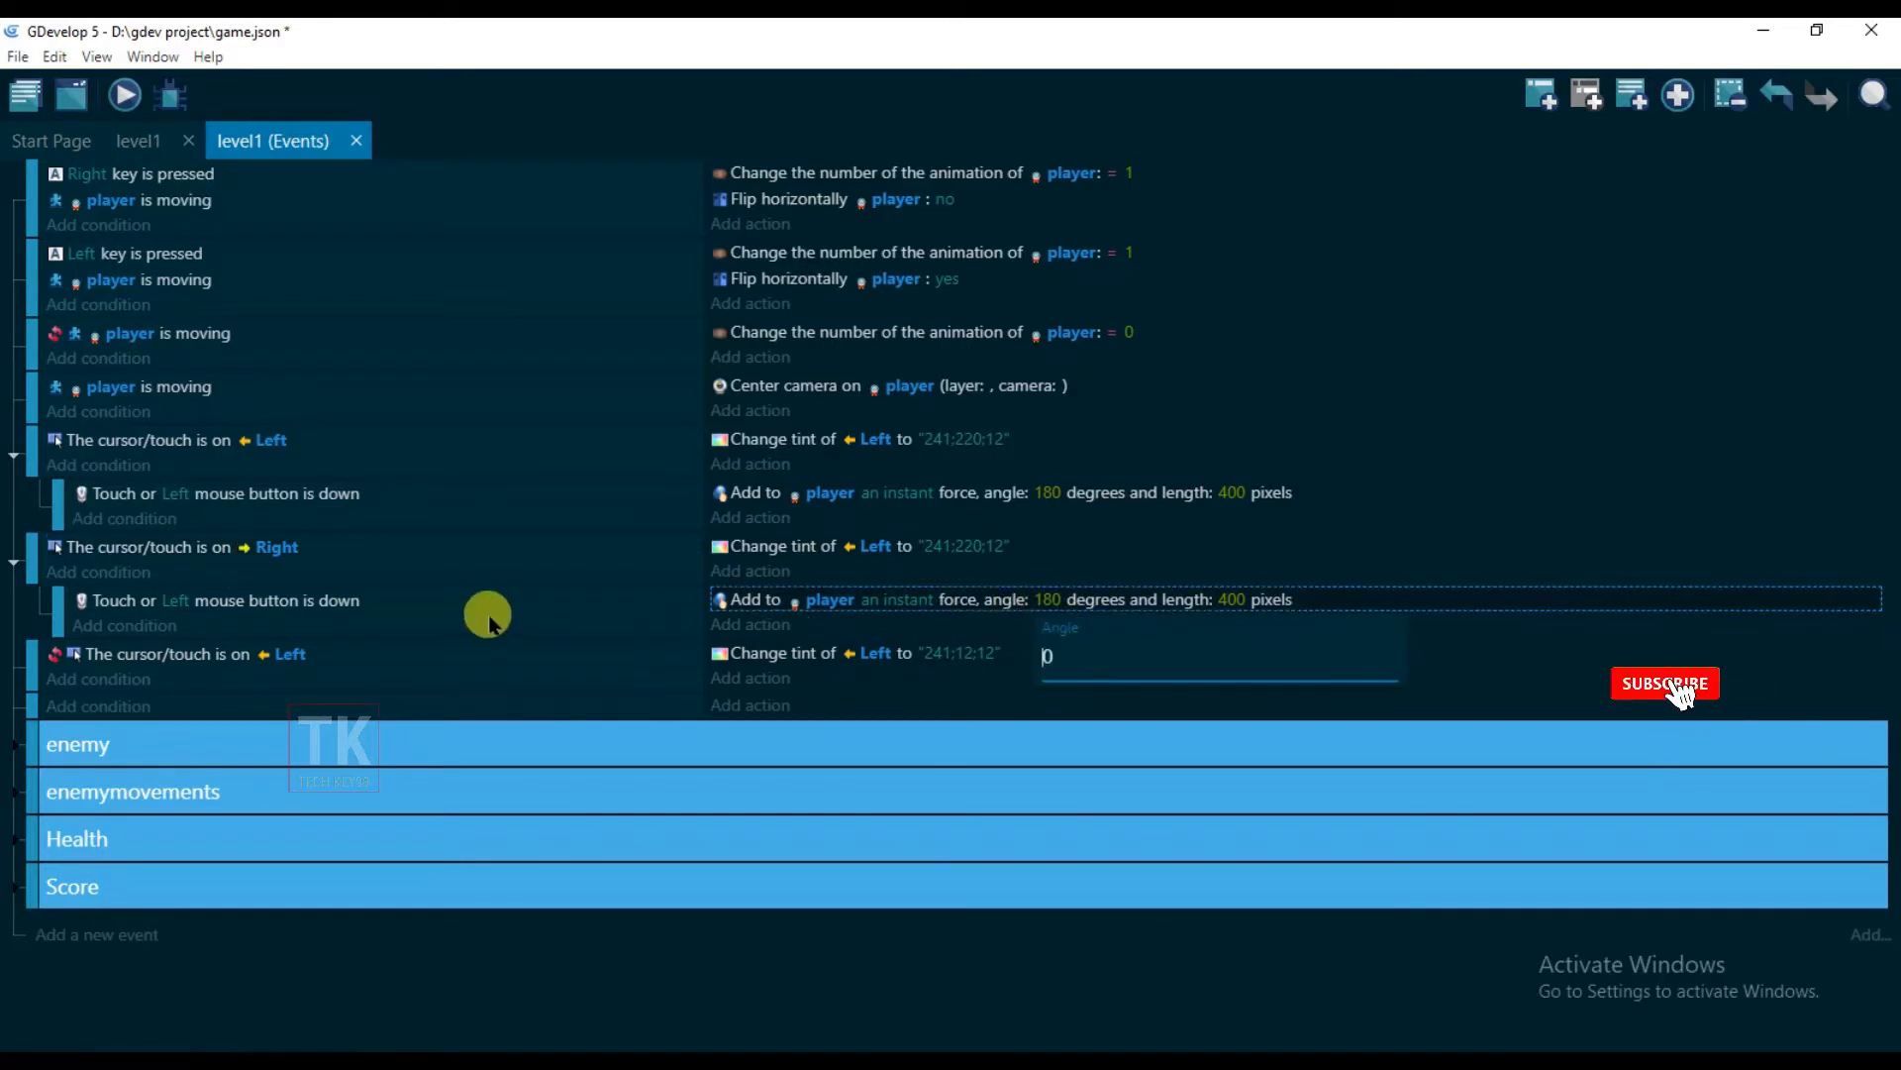
pyautogui.click(532, 625)
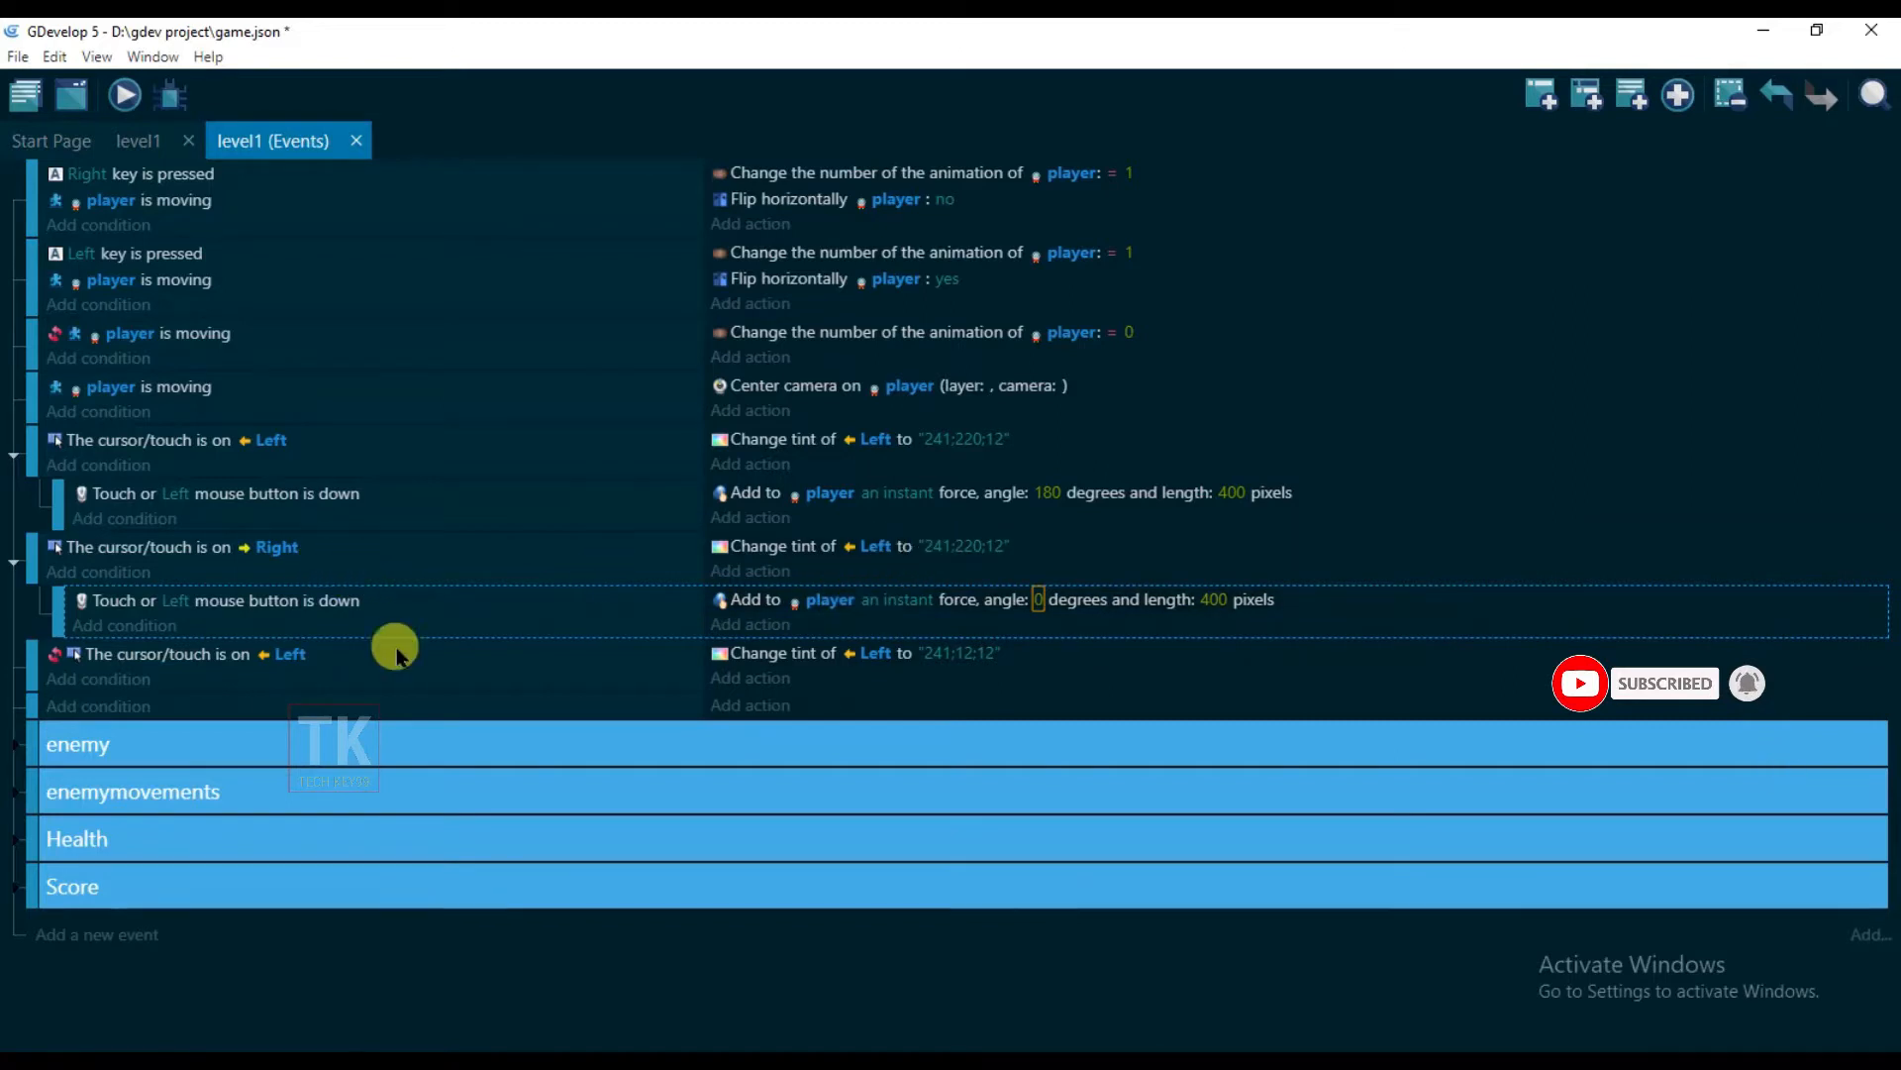
# Duplicate the inverted cursor-on-Left event with the red tint action directly below itself
pyautogui.click(396, 653)
pyautogui.rightClick(396, 653)
pyautogui.click(462, 277)
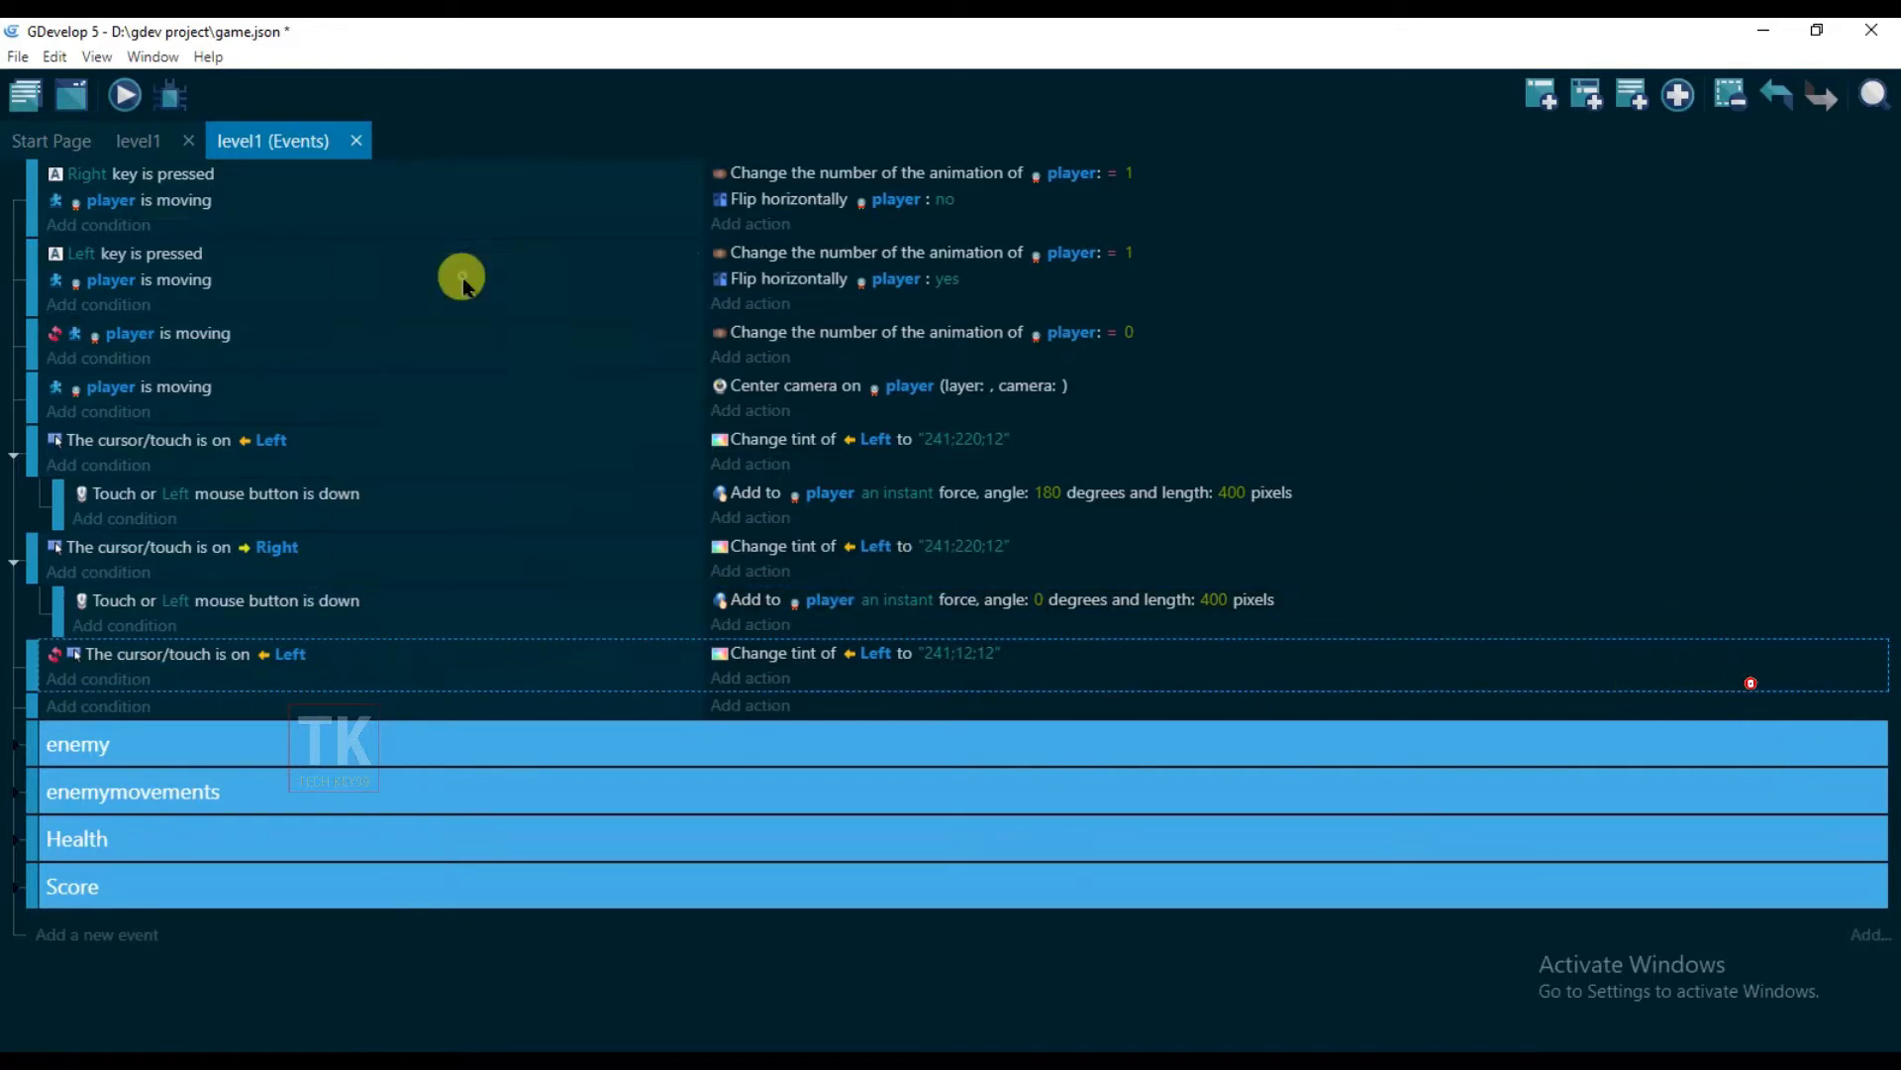
pyautogui.rightClick(413, 686)
pyautogui.click(535, 351)
# Change the object in the duplicated inverted cursor/touch condition to Right
pyautogui.click(286, 713)
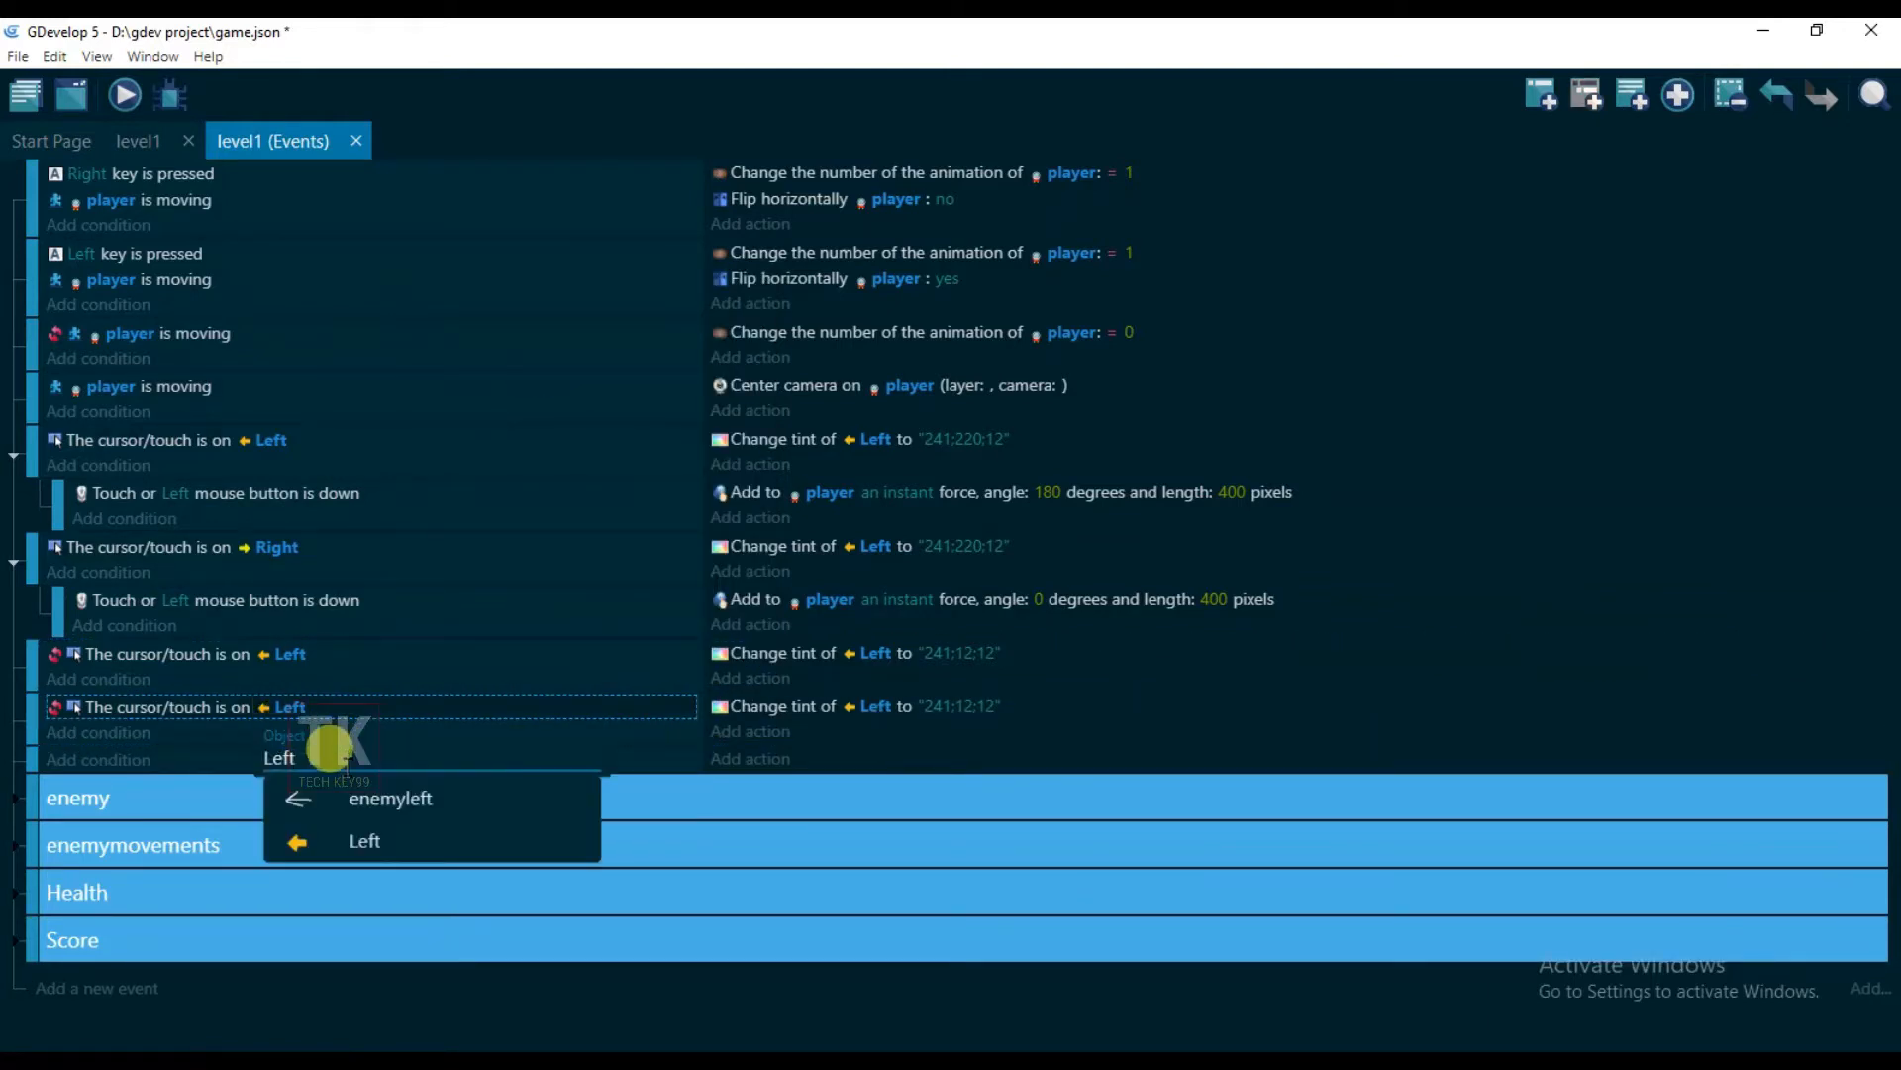
pyautogui.press('BackSpace')
pyautogui.press('BackSpace')
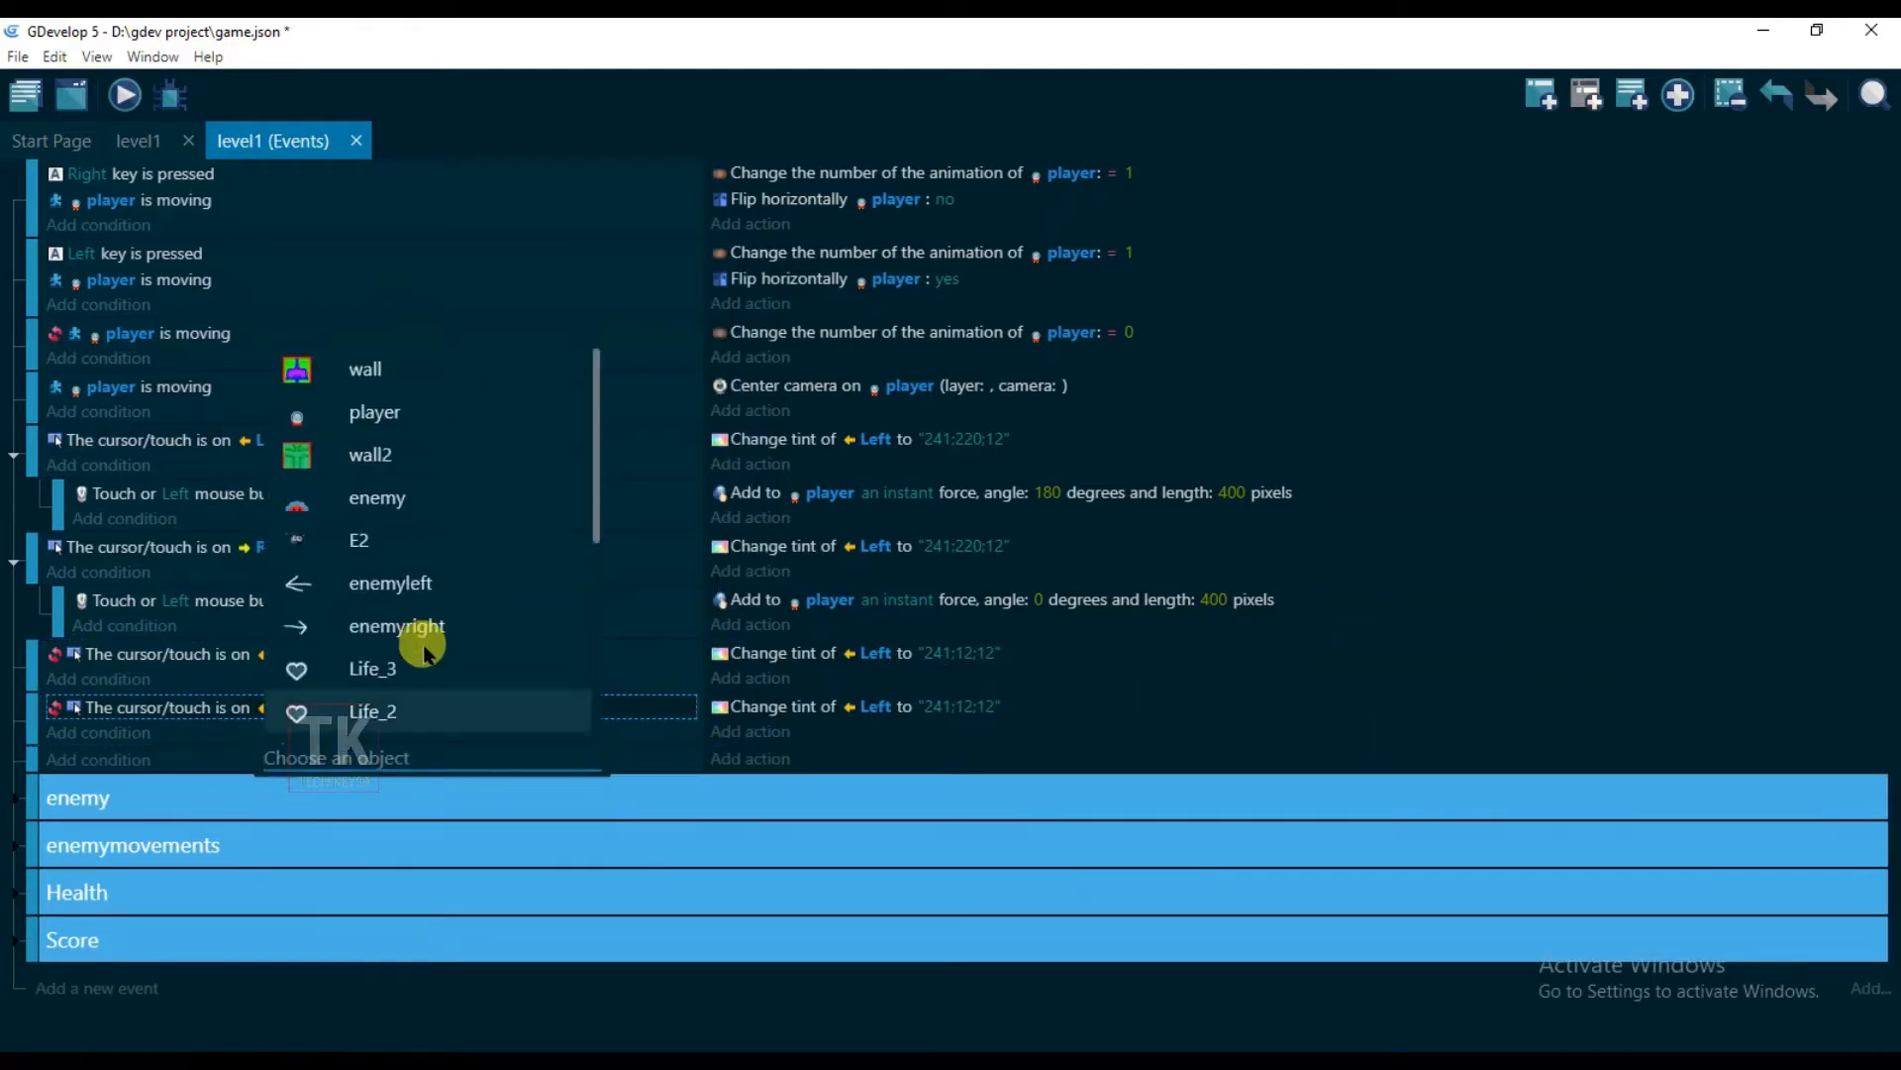
pyautogui.scroll(-3, 436, 614)
pyautogui.click(406, 621)
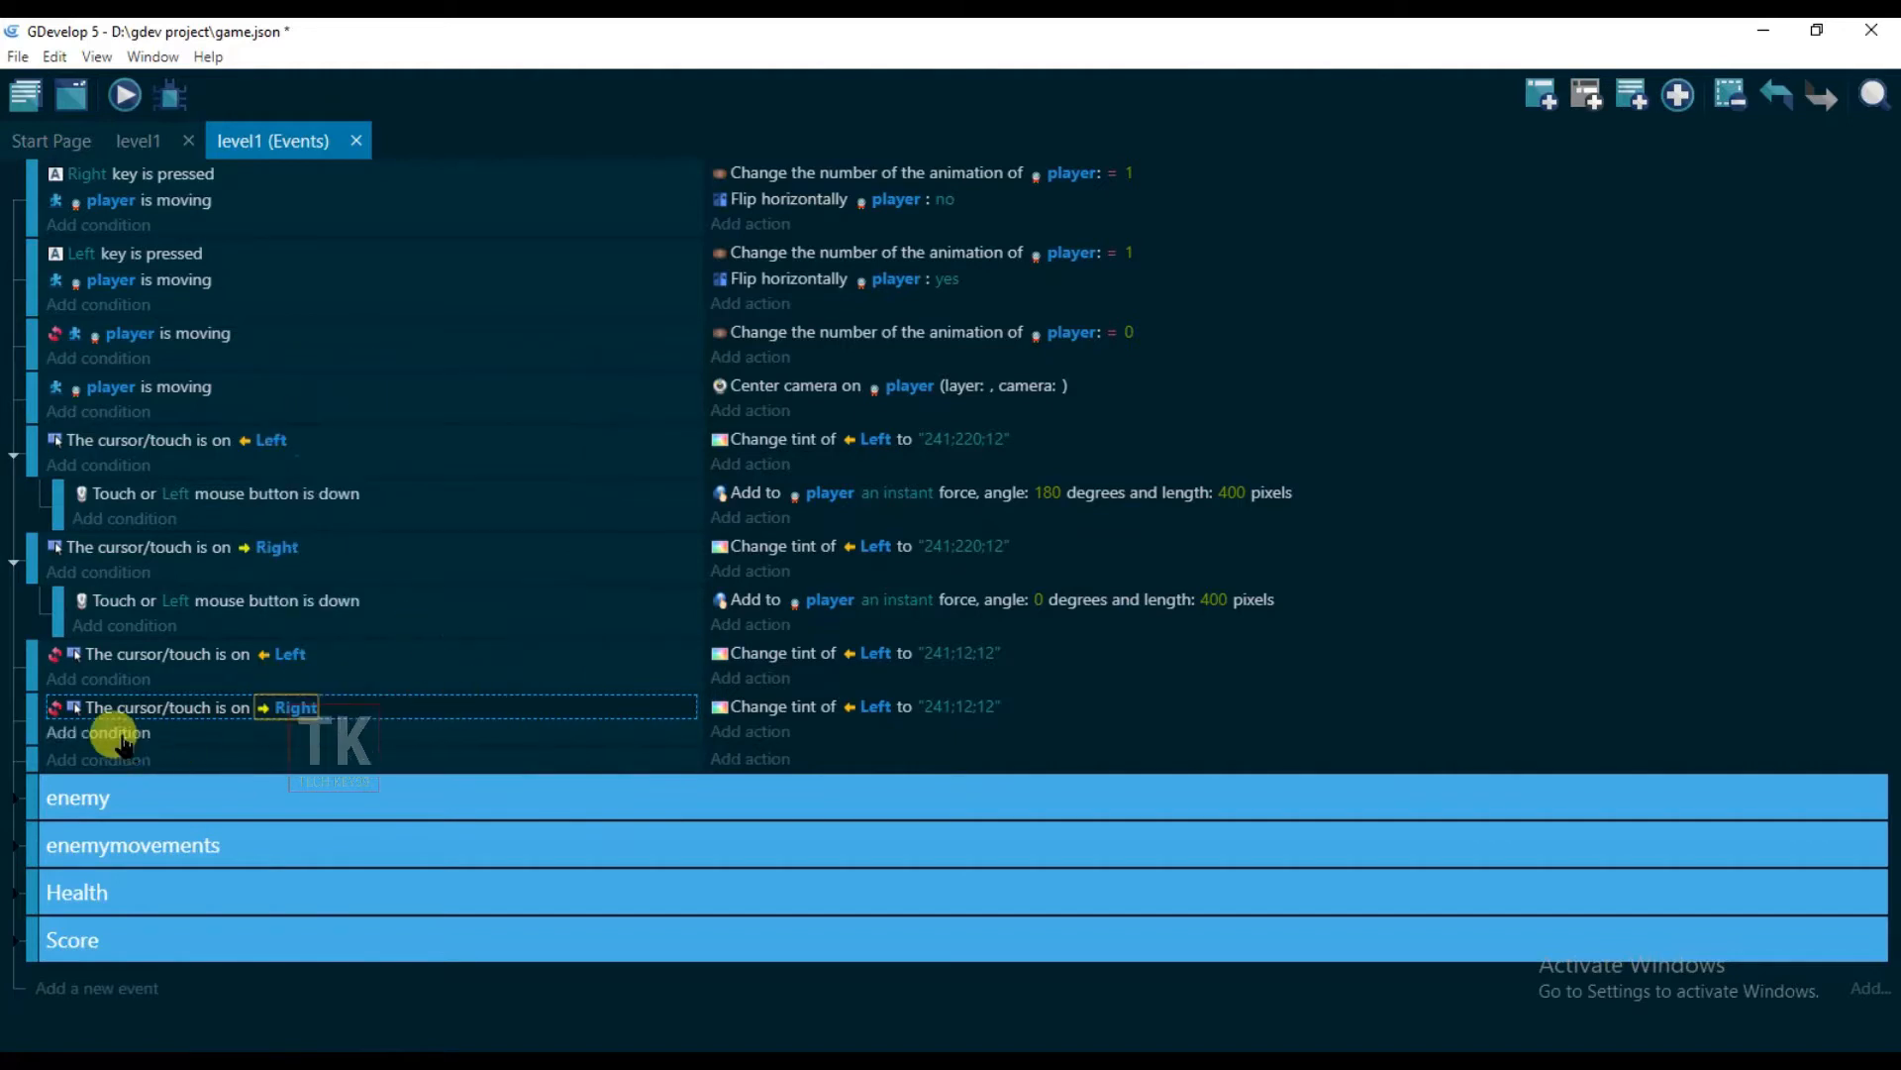
# Change the tint action's object to Right in the non-inverted cursor-on-Right event
pyautogui.click(874, 547)
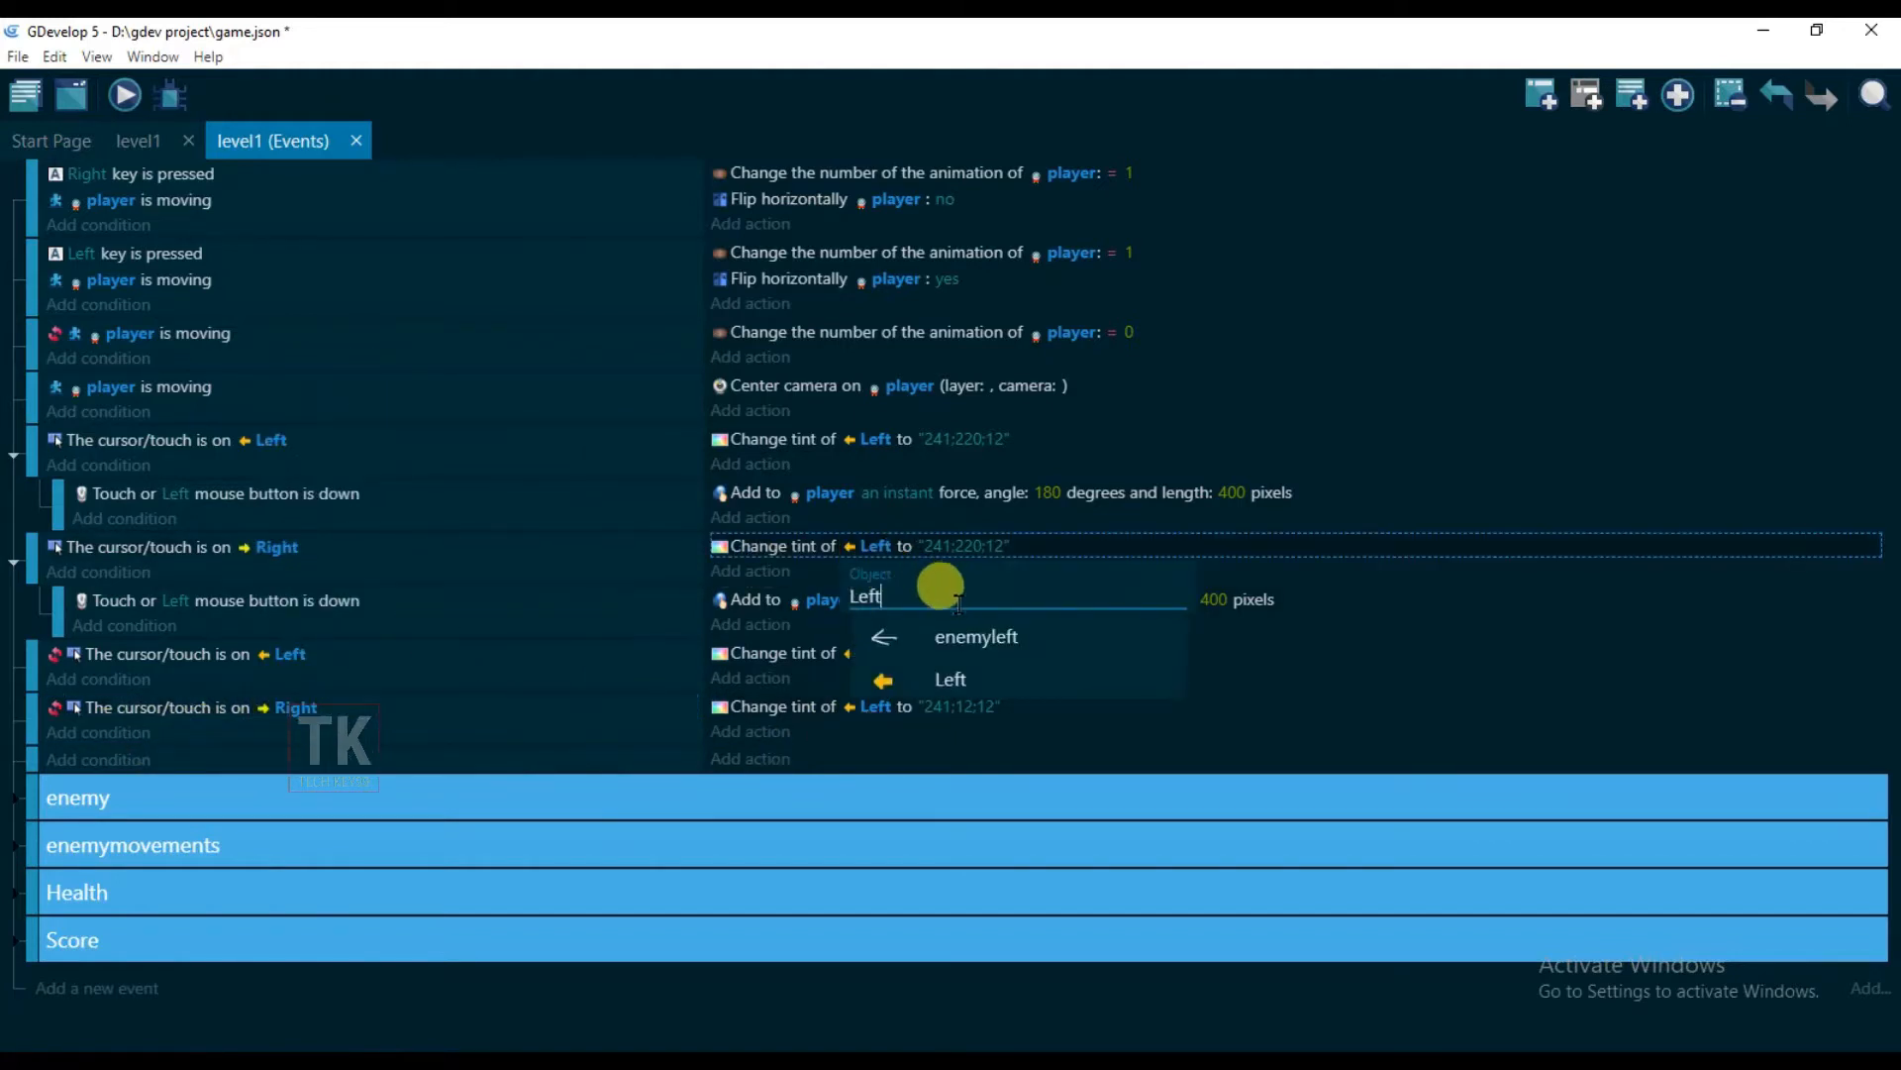
pyautogui.press('BackSpace')
pyautogui.press('BackSpace')
pyautogui.press('BackSpace')
pyautogui.press('BackSpace')
pyautogui.scroll(-5, 1010, 755)
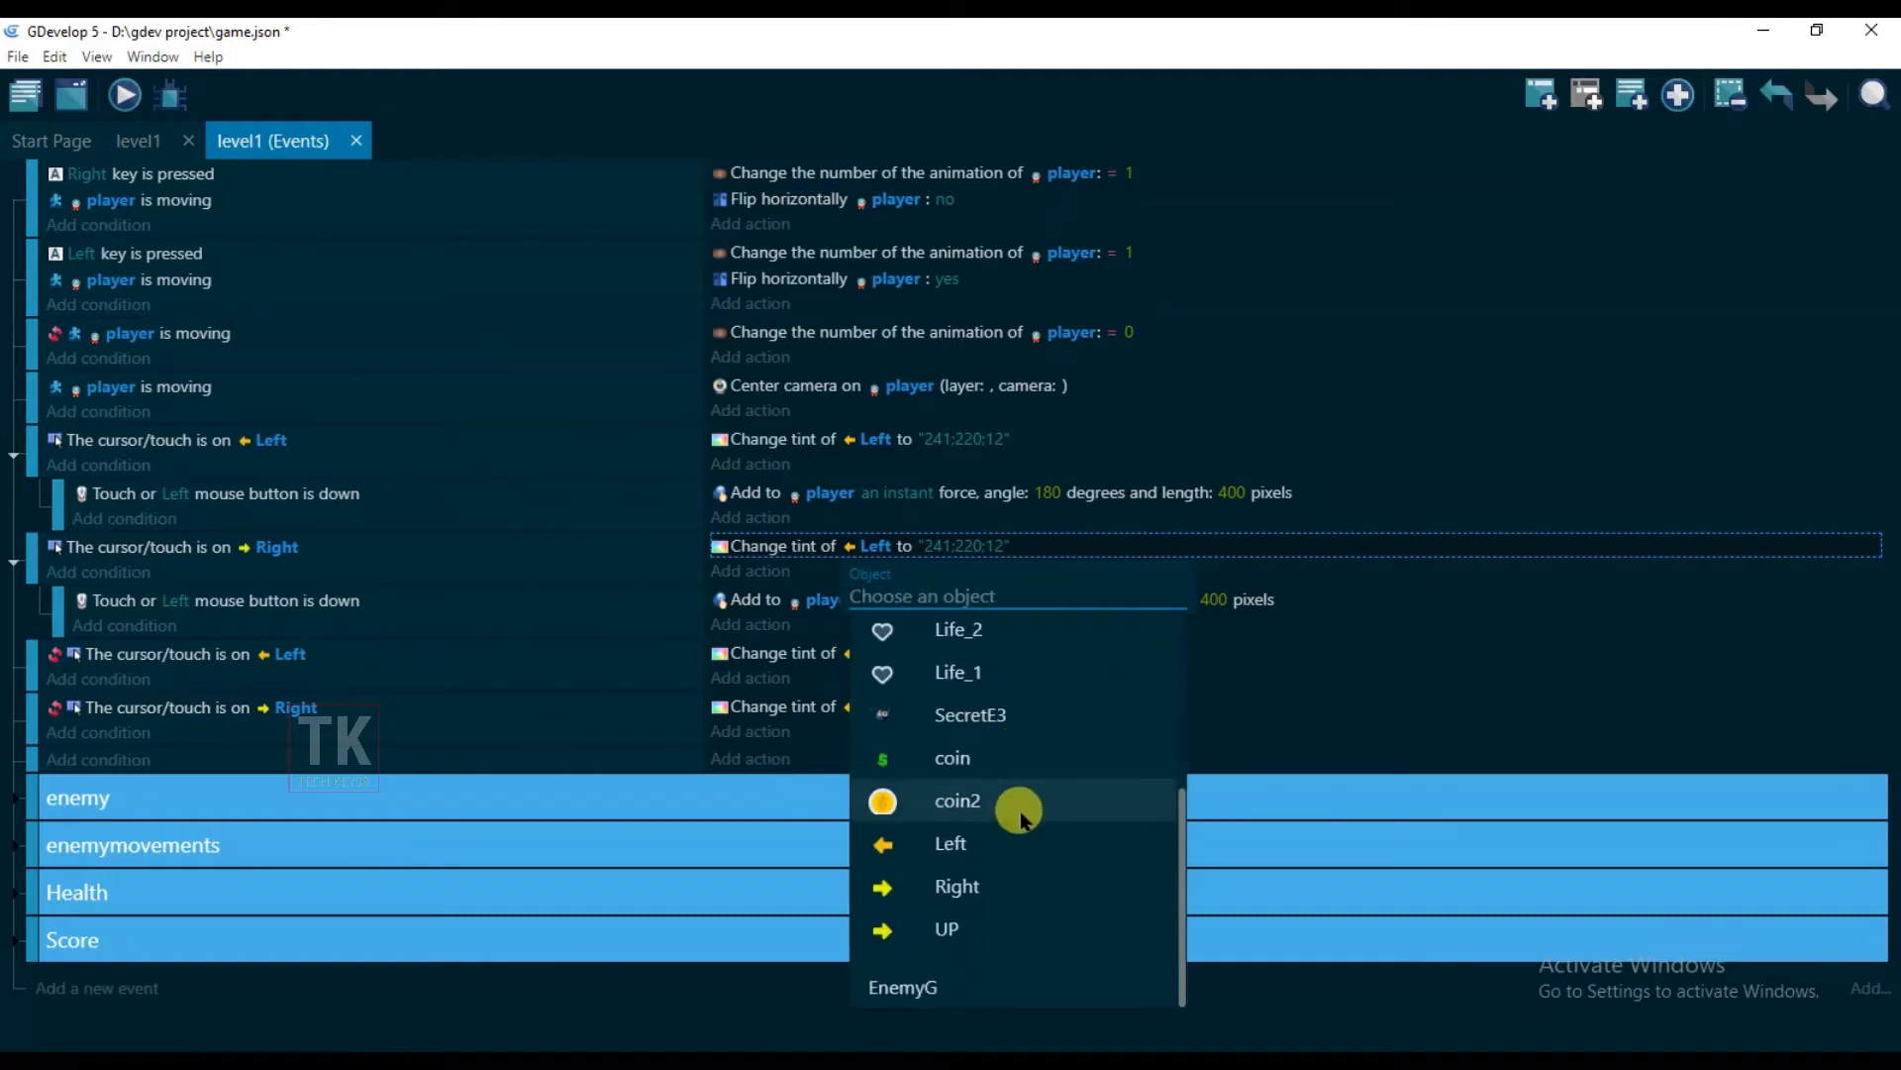
pyautogui.click(981, 891)
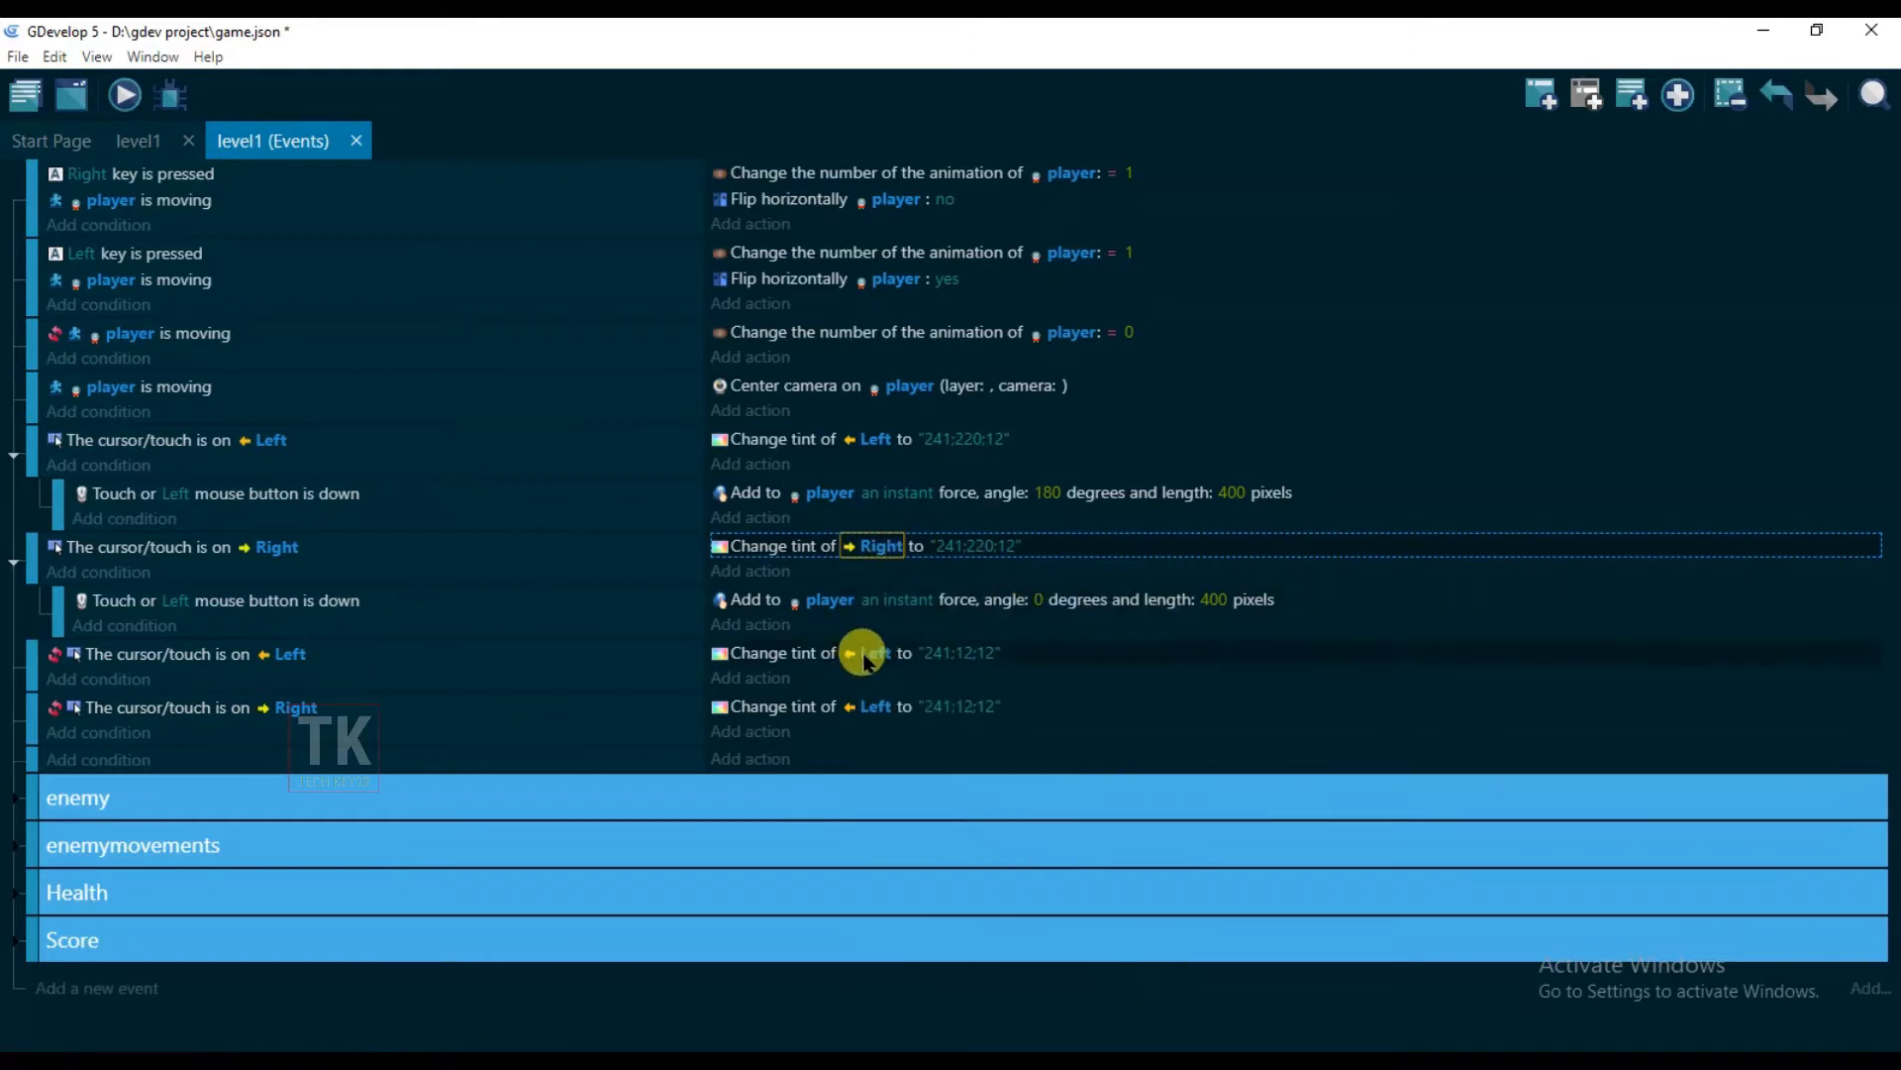
# Change the red tint action's object to Right in the inverted cursor-on-Right event
pyautogui.click(871, 708)
pyautogui.press('BackSpace')
pyautogui.press('BackSpace')
pyautogui.press('BackSpace')
pyautogui.press('BackSpace')
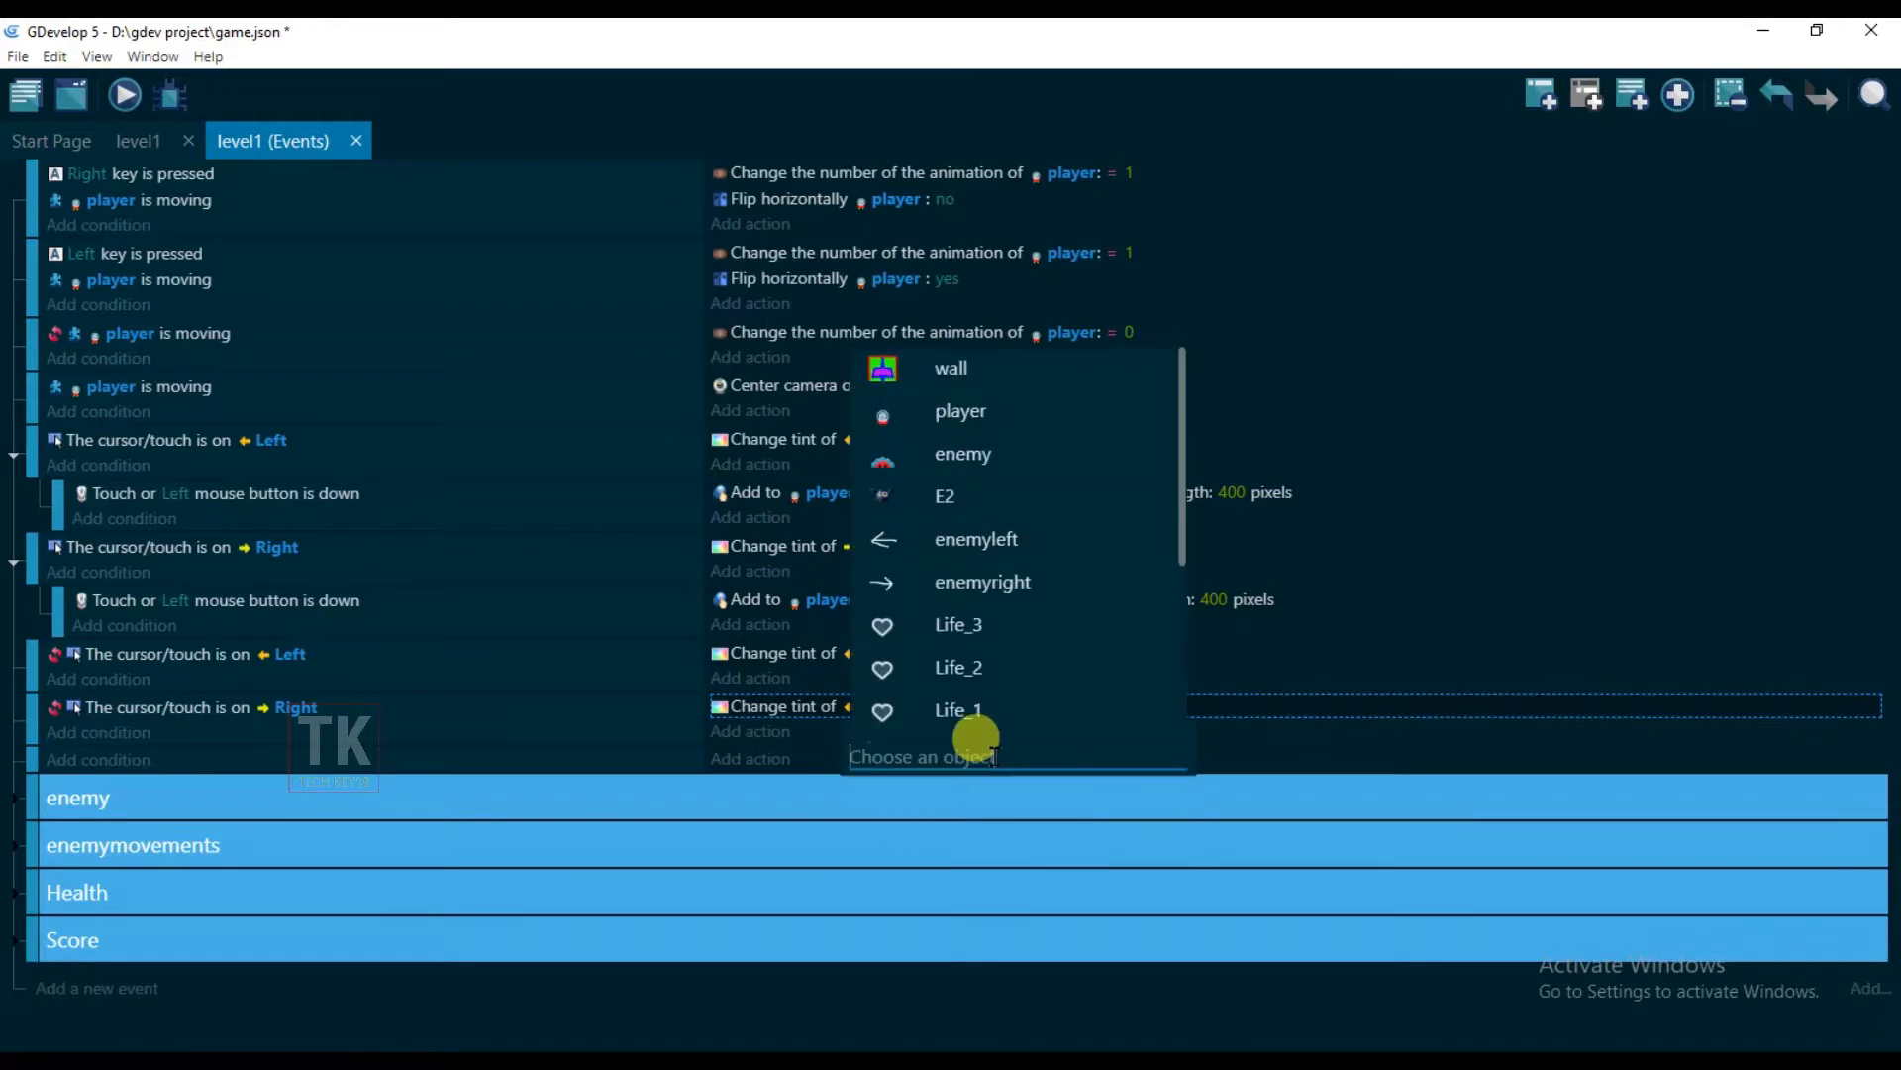
pyautogui.scroll(-5, 956, 626)
pyautogui.click(973, 617)
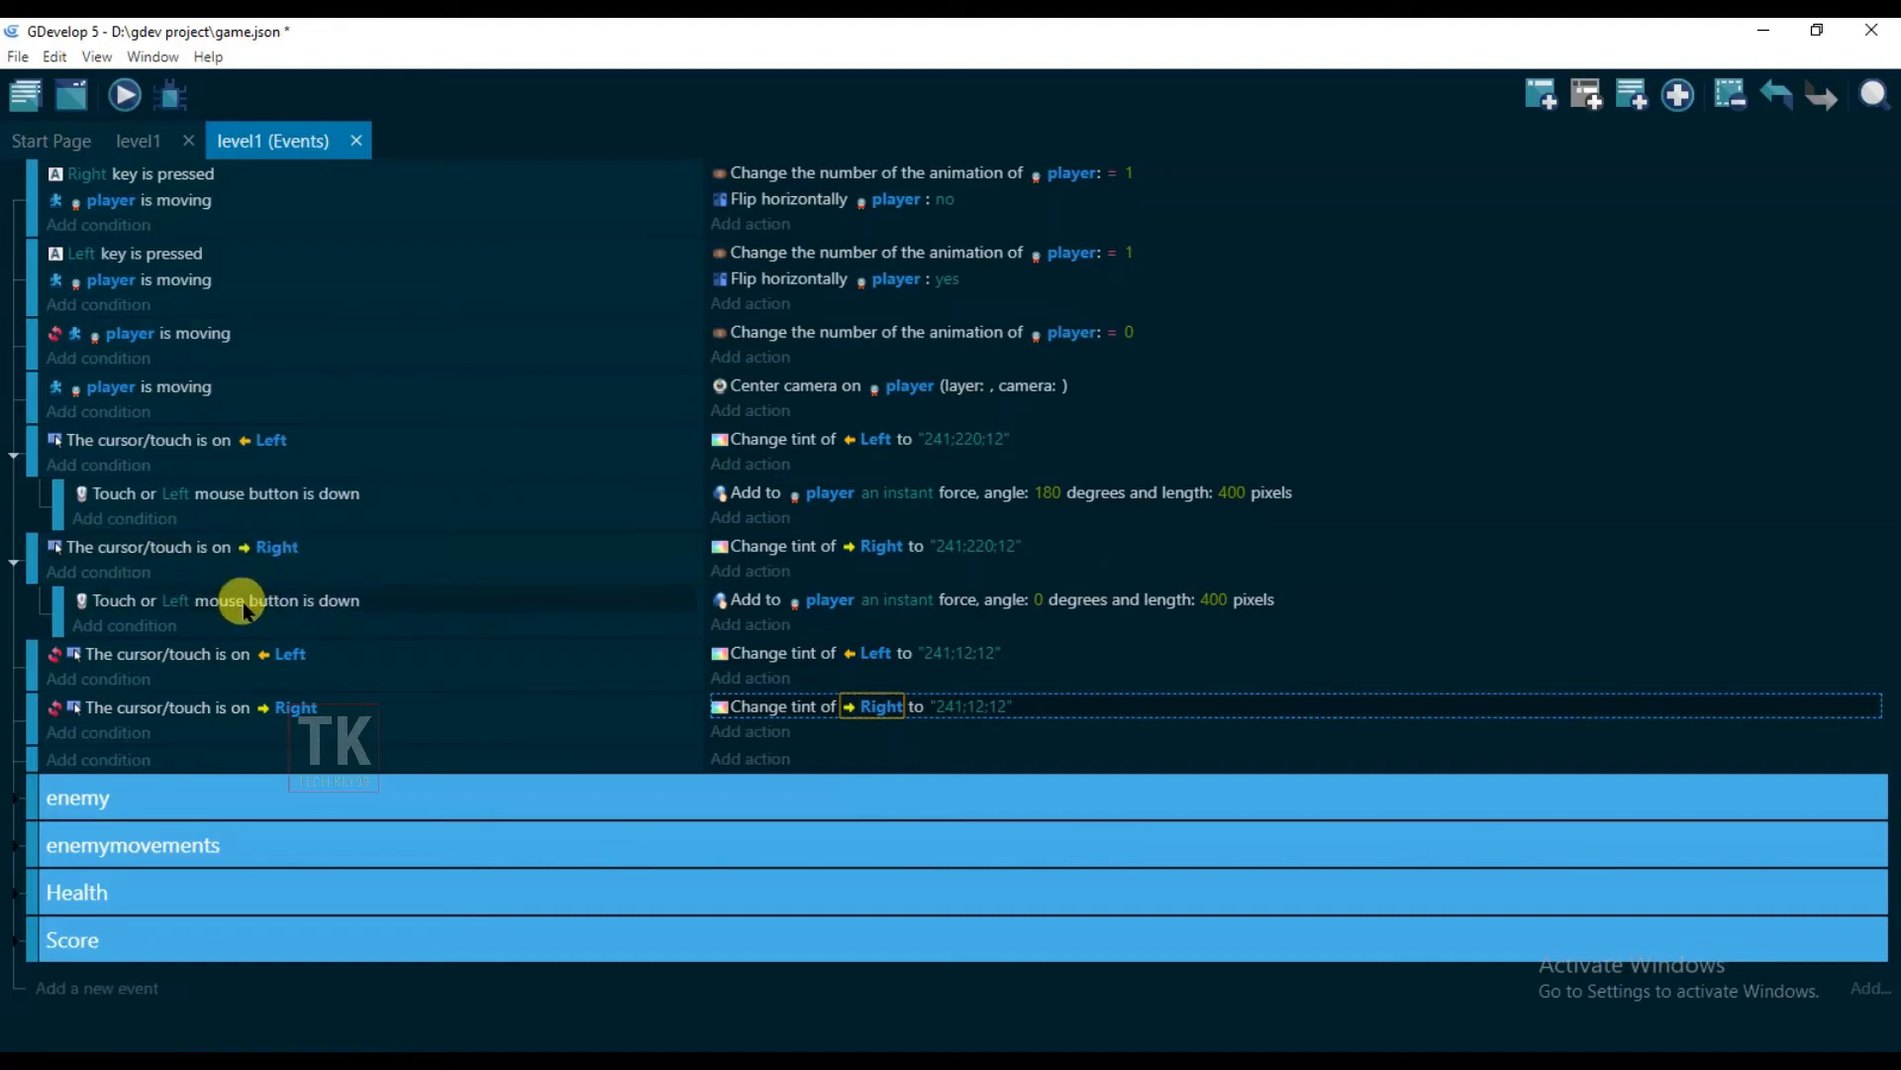
# Preview the game, test the tint and player movement of the Right and Left arrows, and close the preview
pyautogui.click(146, 107)
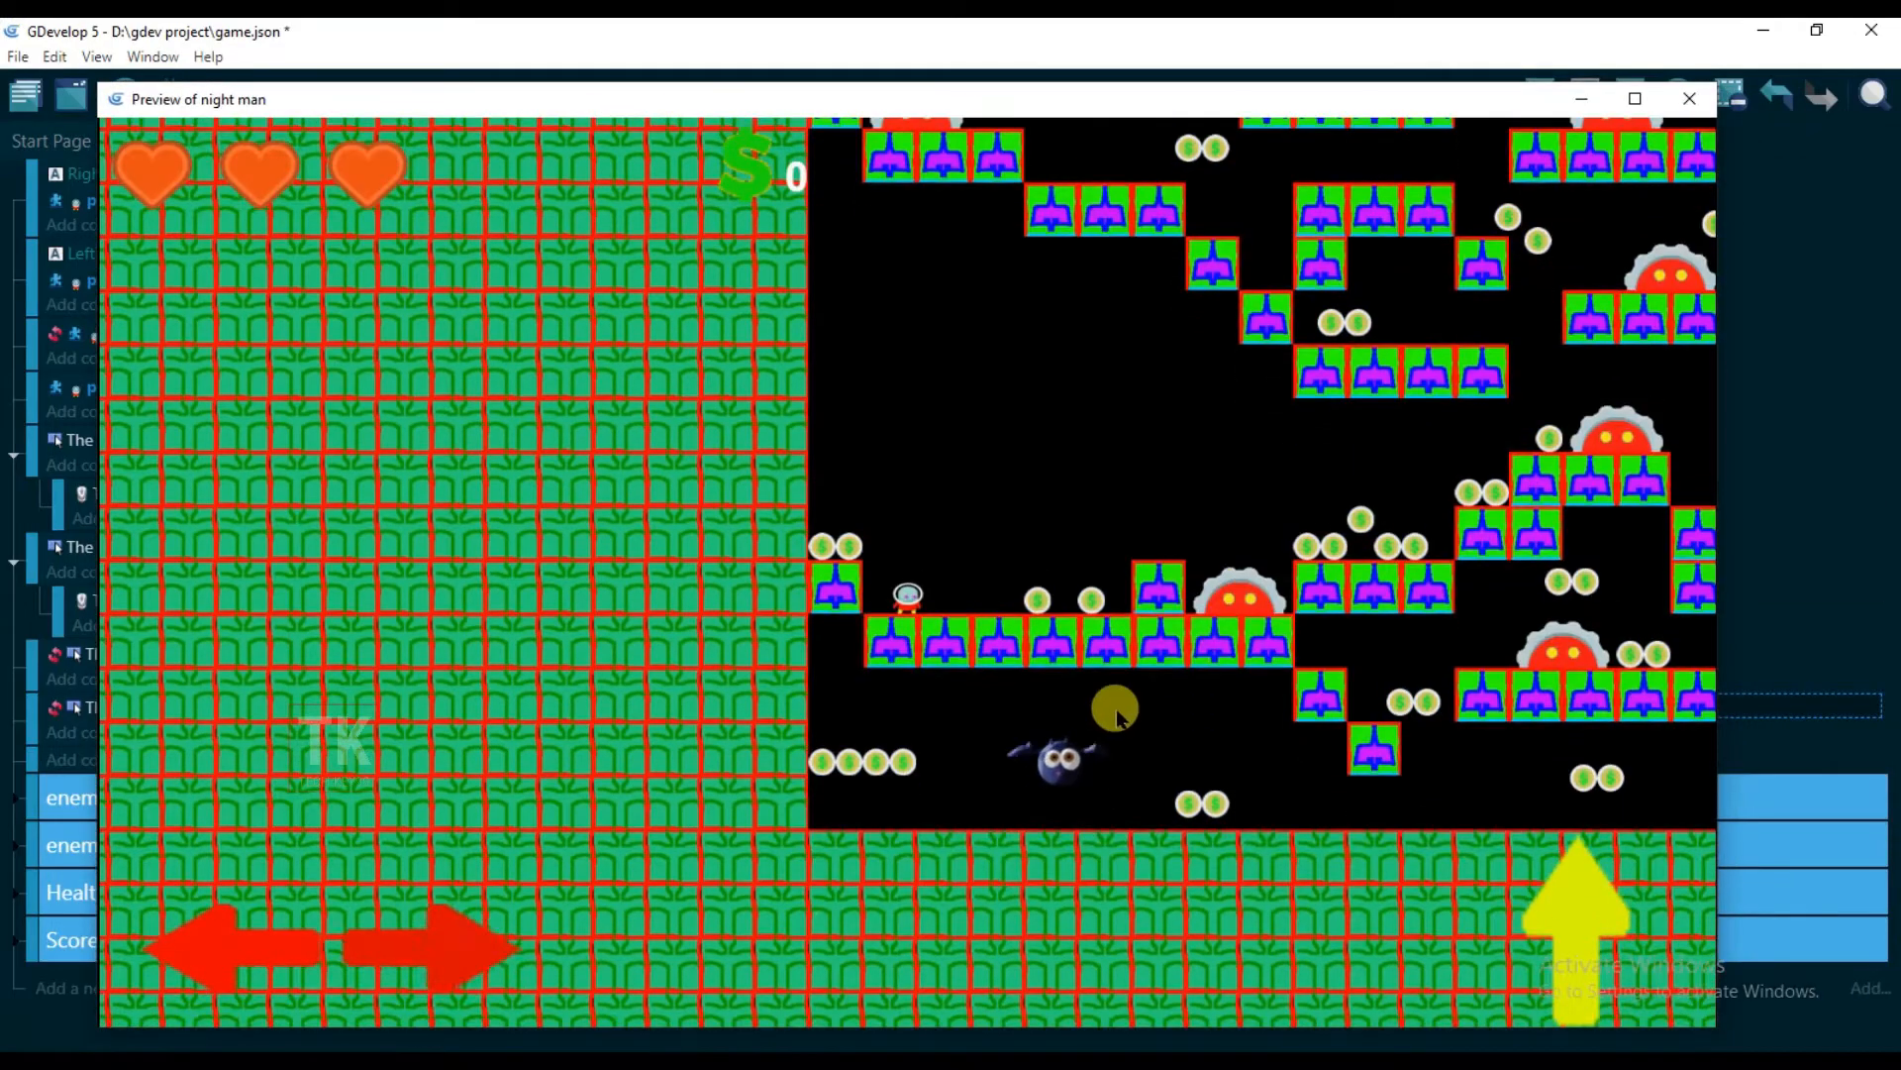
pyautogui.click(478, 955)
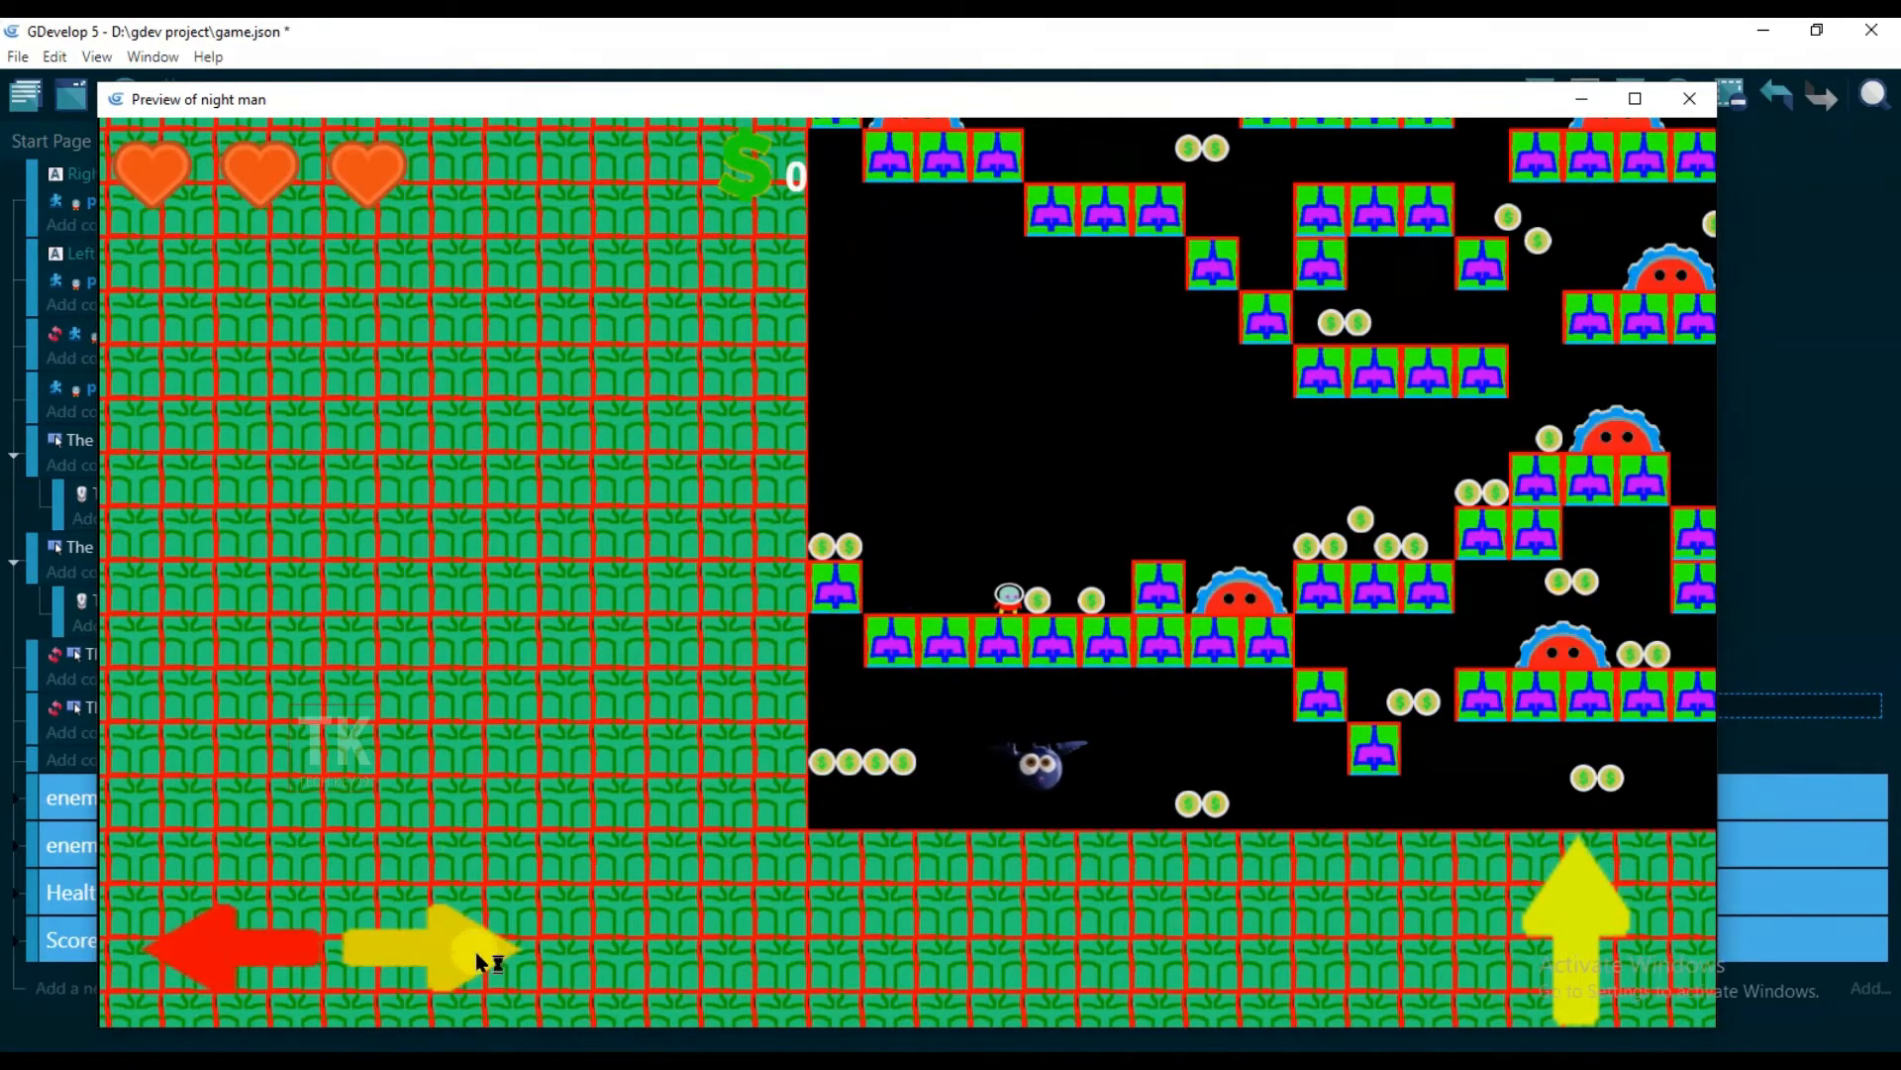
pyautogui.click(265, 955)
pyautogui.click(432, 943)
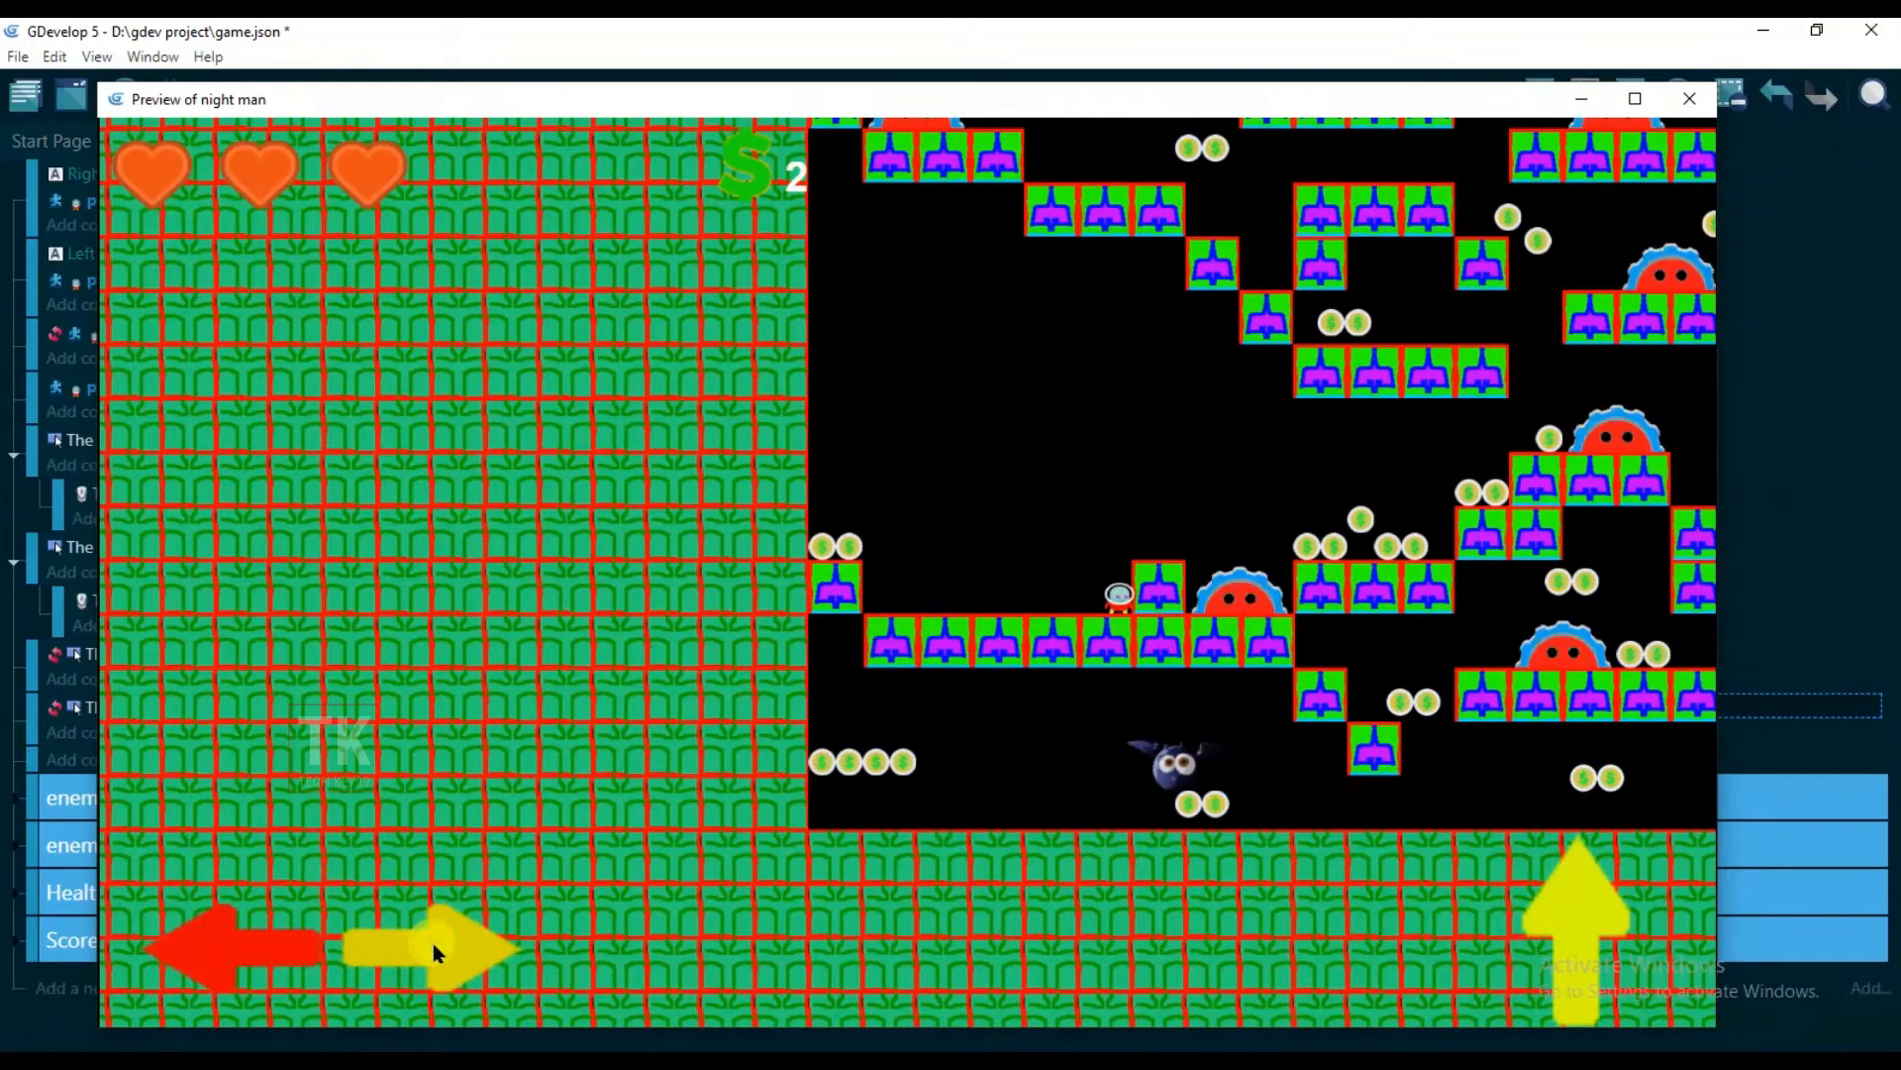
pyautogui.click(259, 960)
pyautogui.click(436, 946)
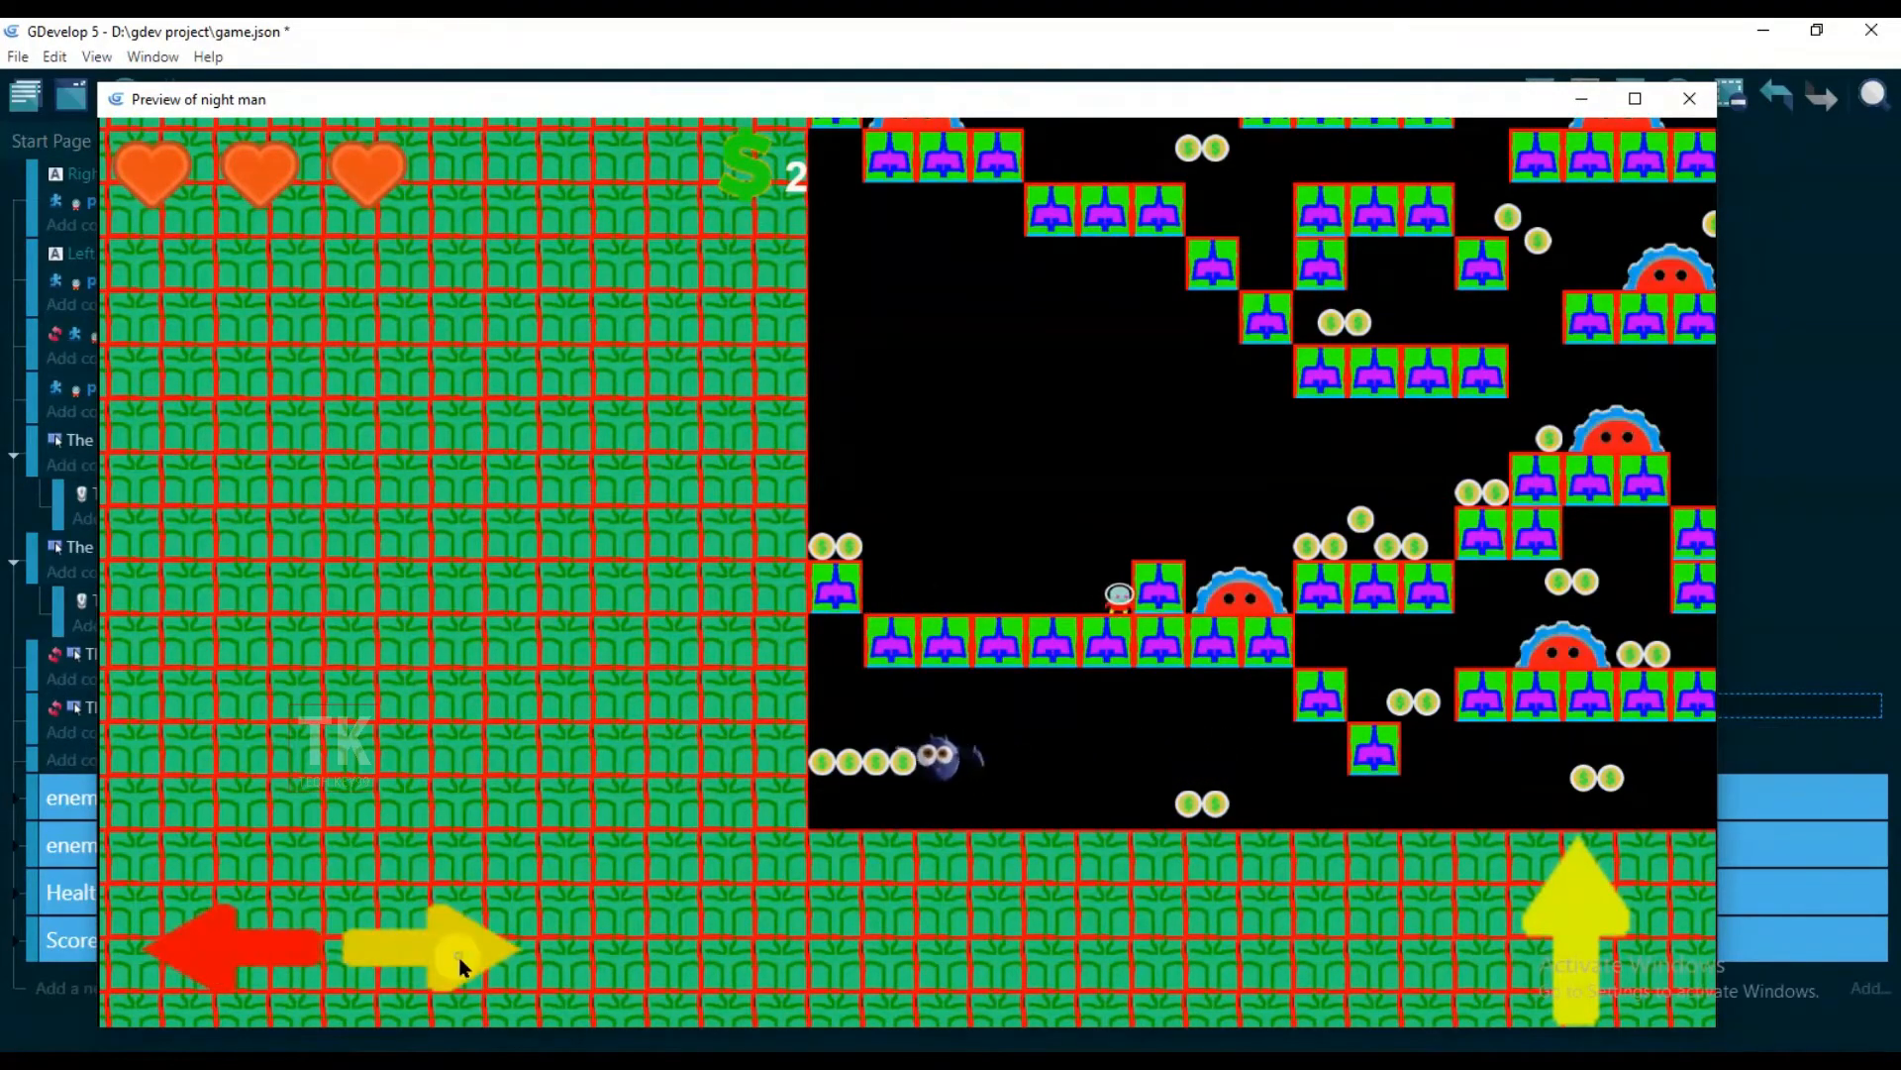
pyautogui.click(254, 942)
pyautogui.click(1690, 98)
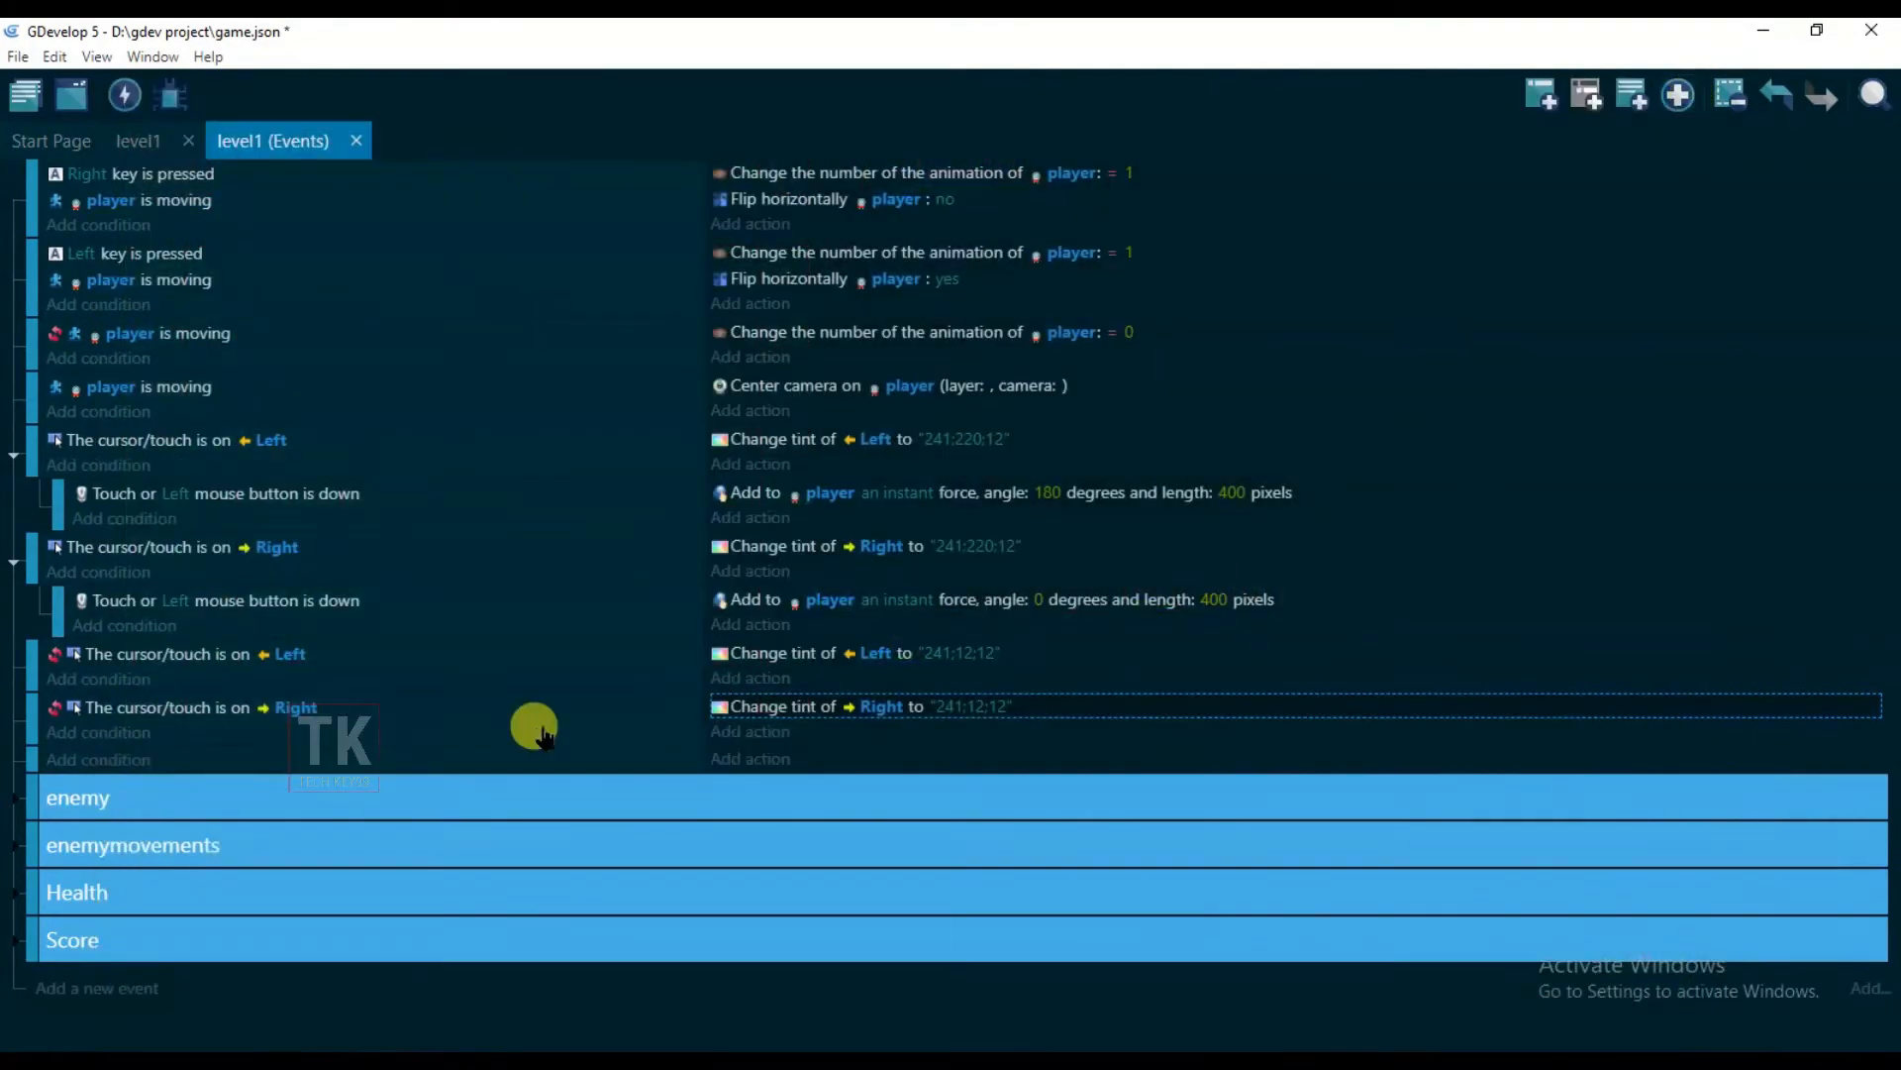
# Copy the cursor-on-Right event with its sub-event below the inverted Right event and change the copied condition's object to UP
pyautogui.click(449, 572)
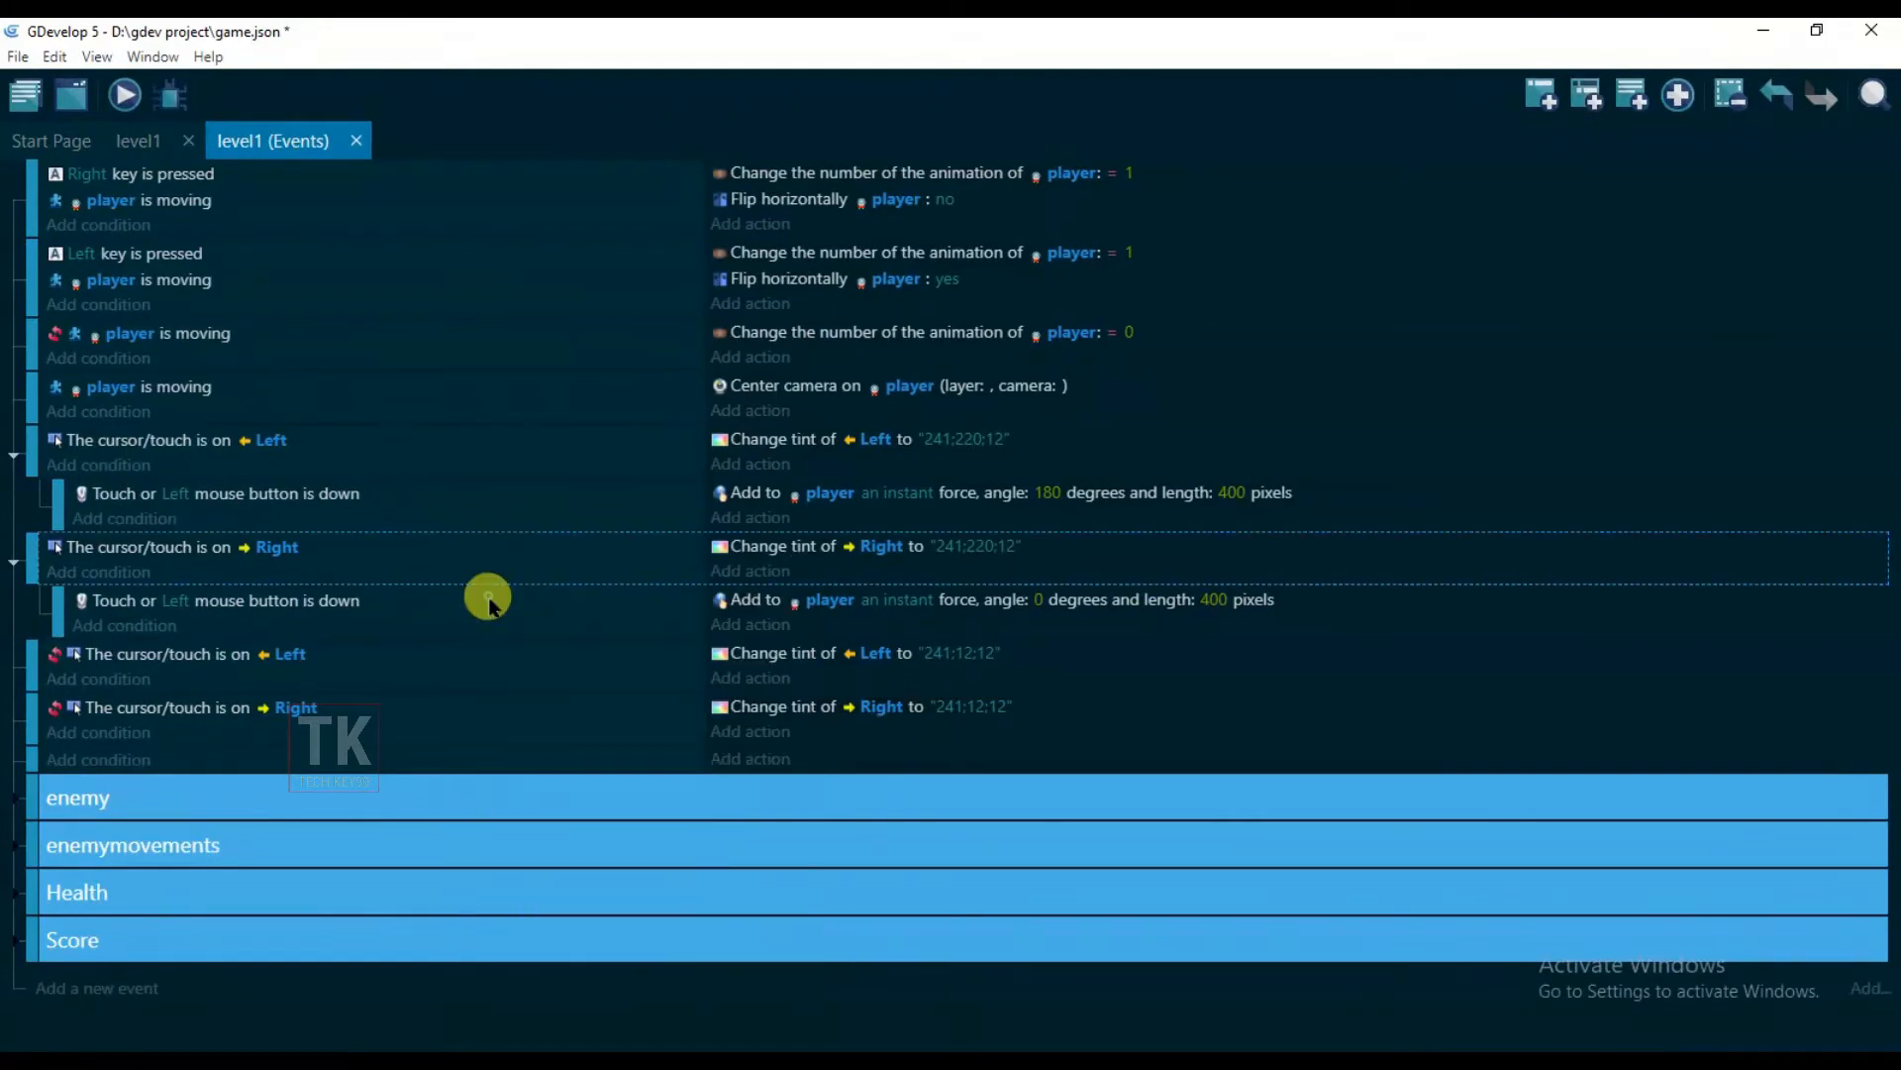
pyautogui.rightClick(412, 771)
pyautogui.click(510, 416)
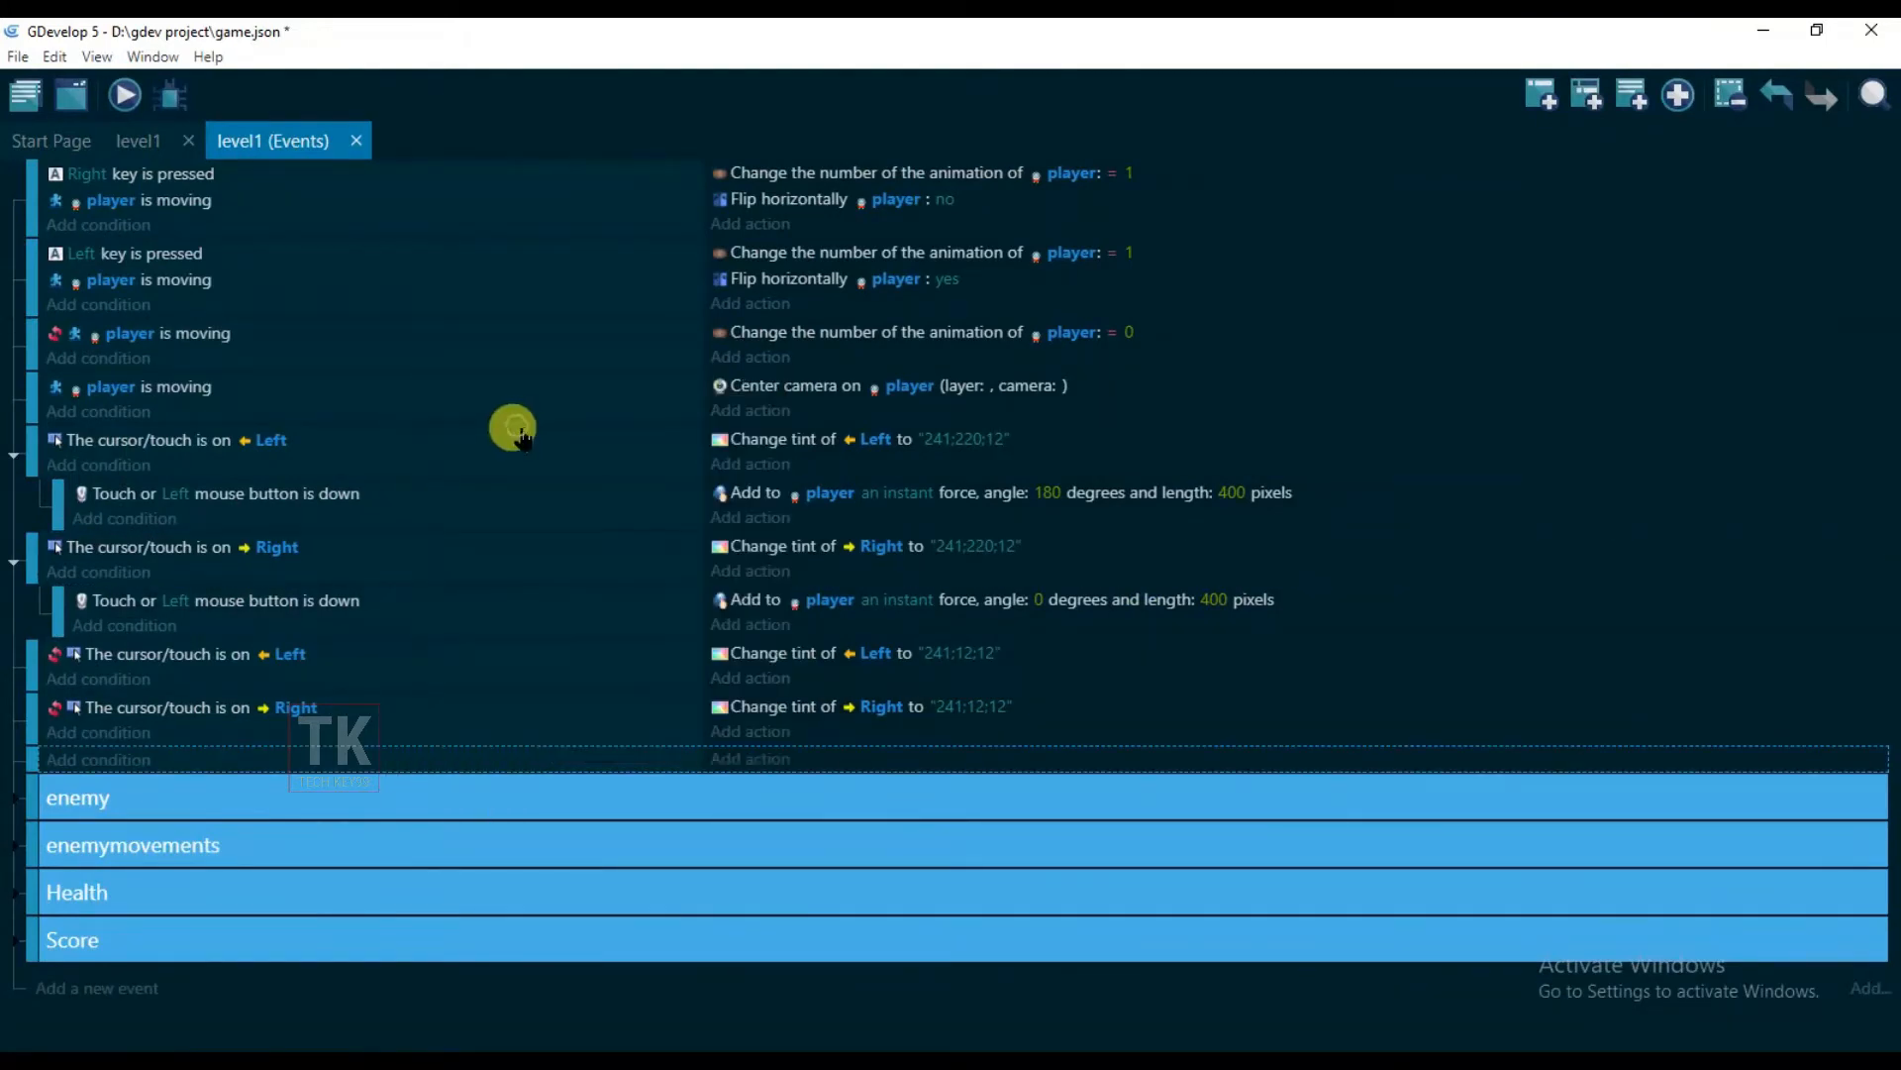
pyautogui.click(262, 762)
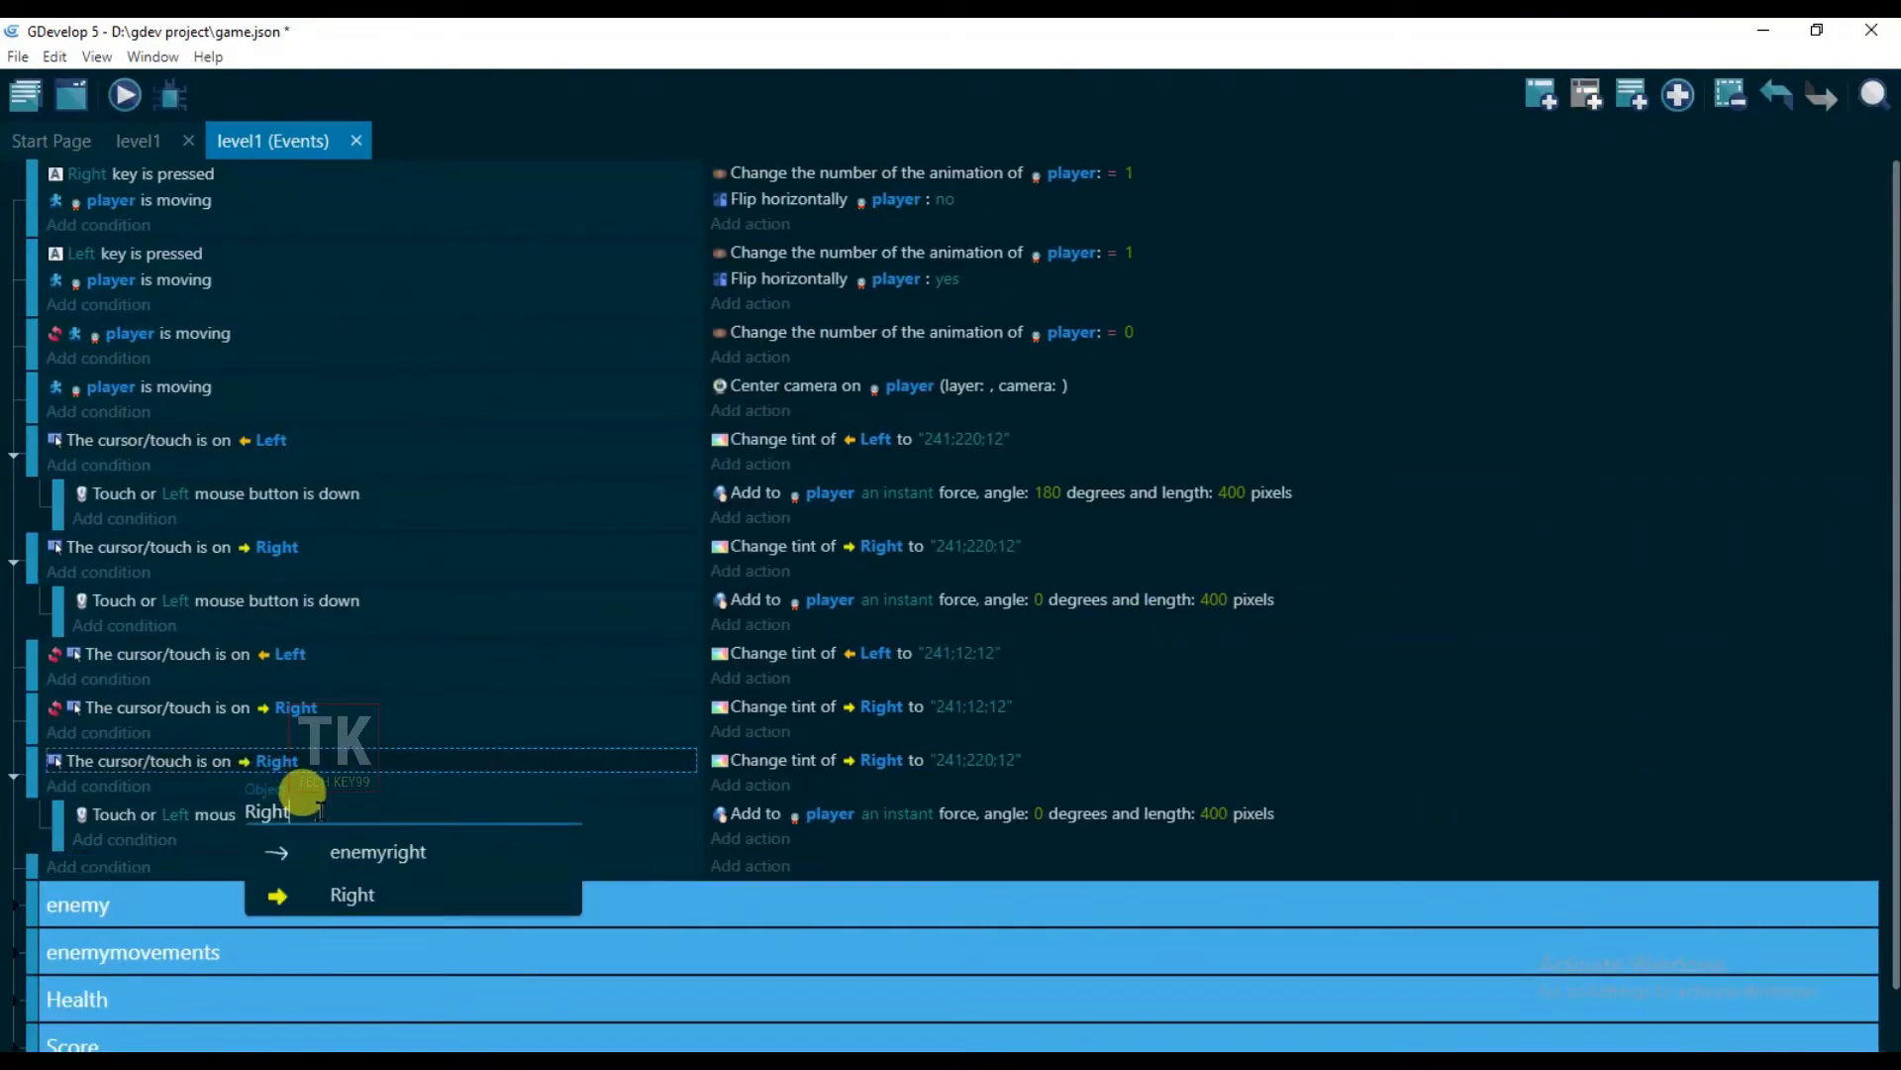
pyautogui.press('BackSpace')
pyautogui.press('BackSpace')
pyautogui.press('BackSpace')
pyautogui.press('BackSpace')
pyautogui.press('BackSpace')
pyautogui.scroll(-5, 416, 673)
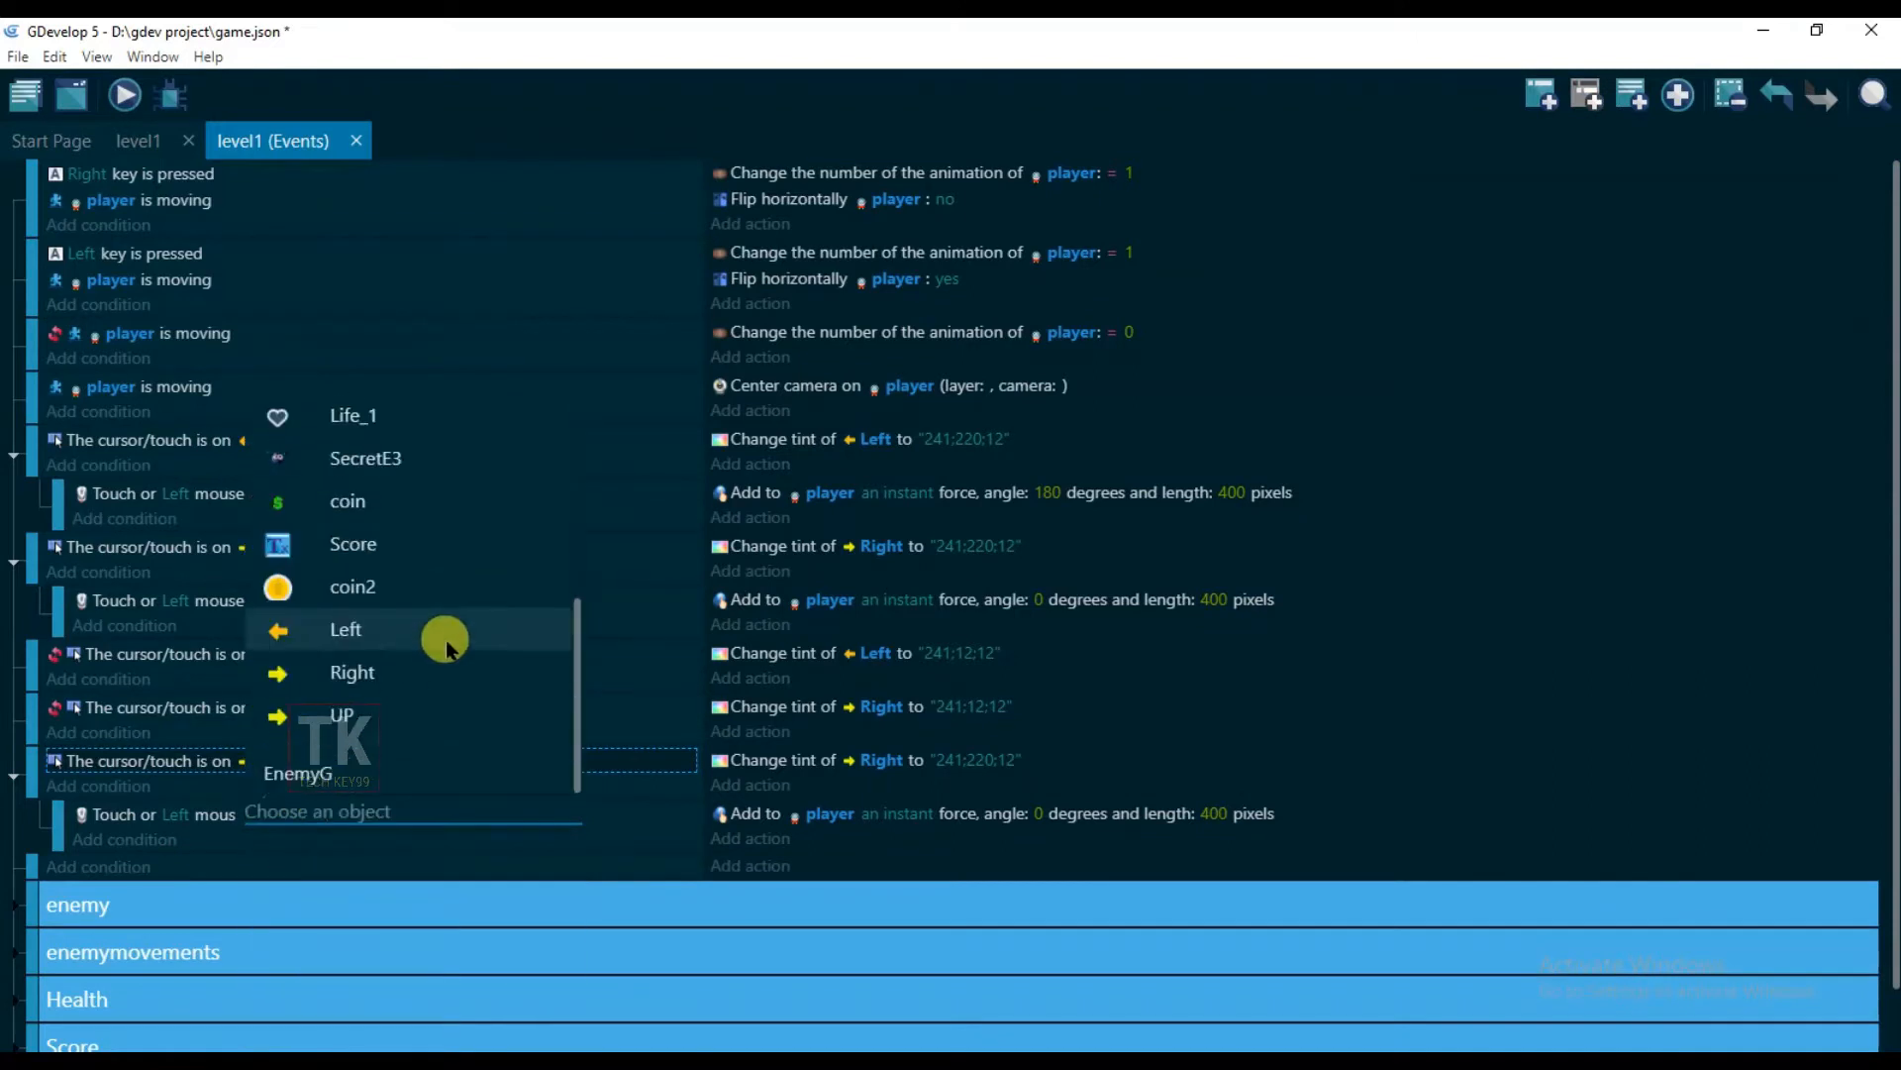
pyautogui.click(381, 717)
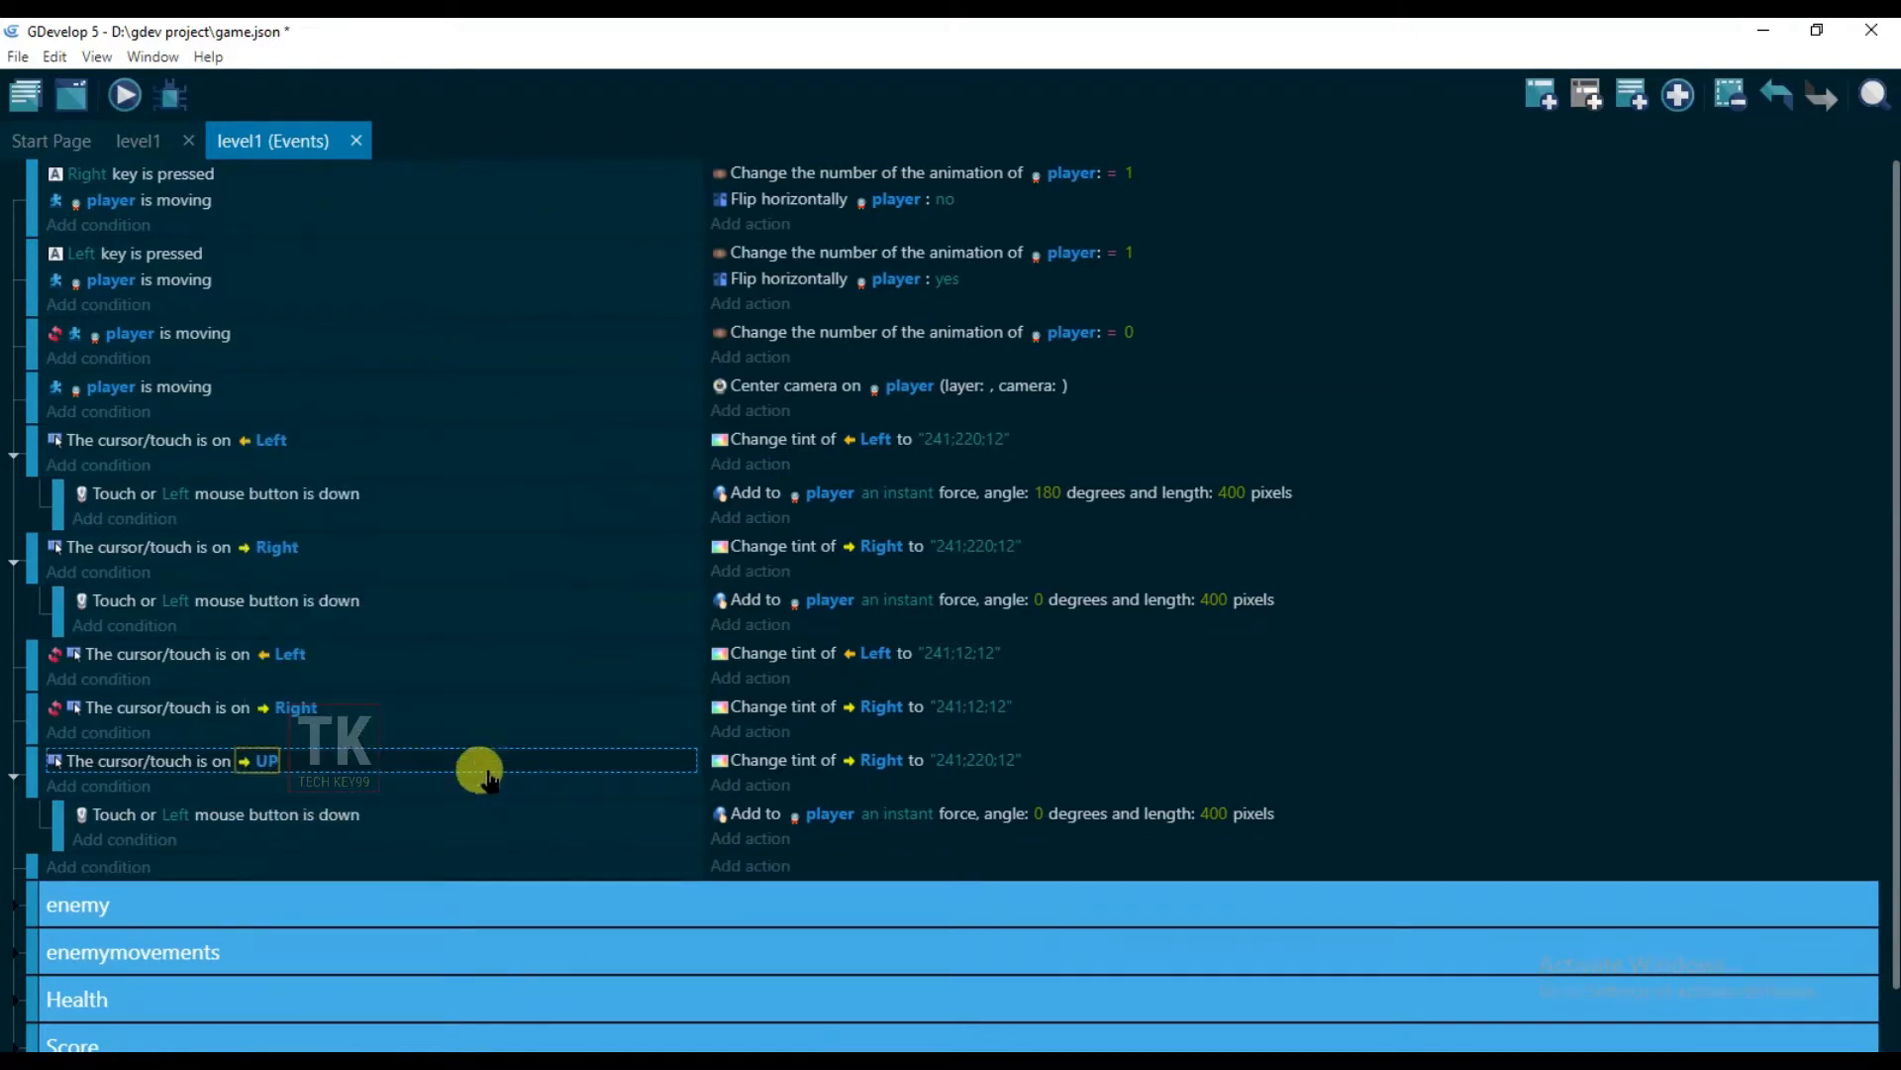
# Change the tint action's object to UP in the cursor-on-UP event
pyautogui.click(882, 760)
pyautogui.press('BackSpace')
pyautogui.press('BackSpace')
pyautogui.press('BackSpace')
pyautogui.scroll(-3, 991, 693)
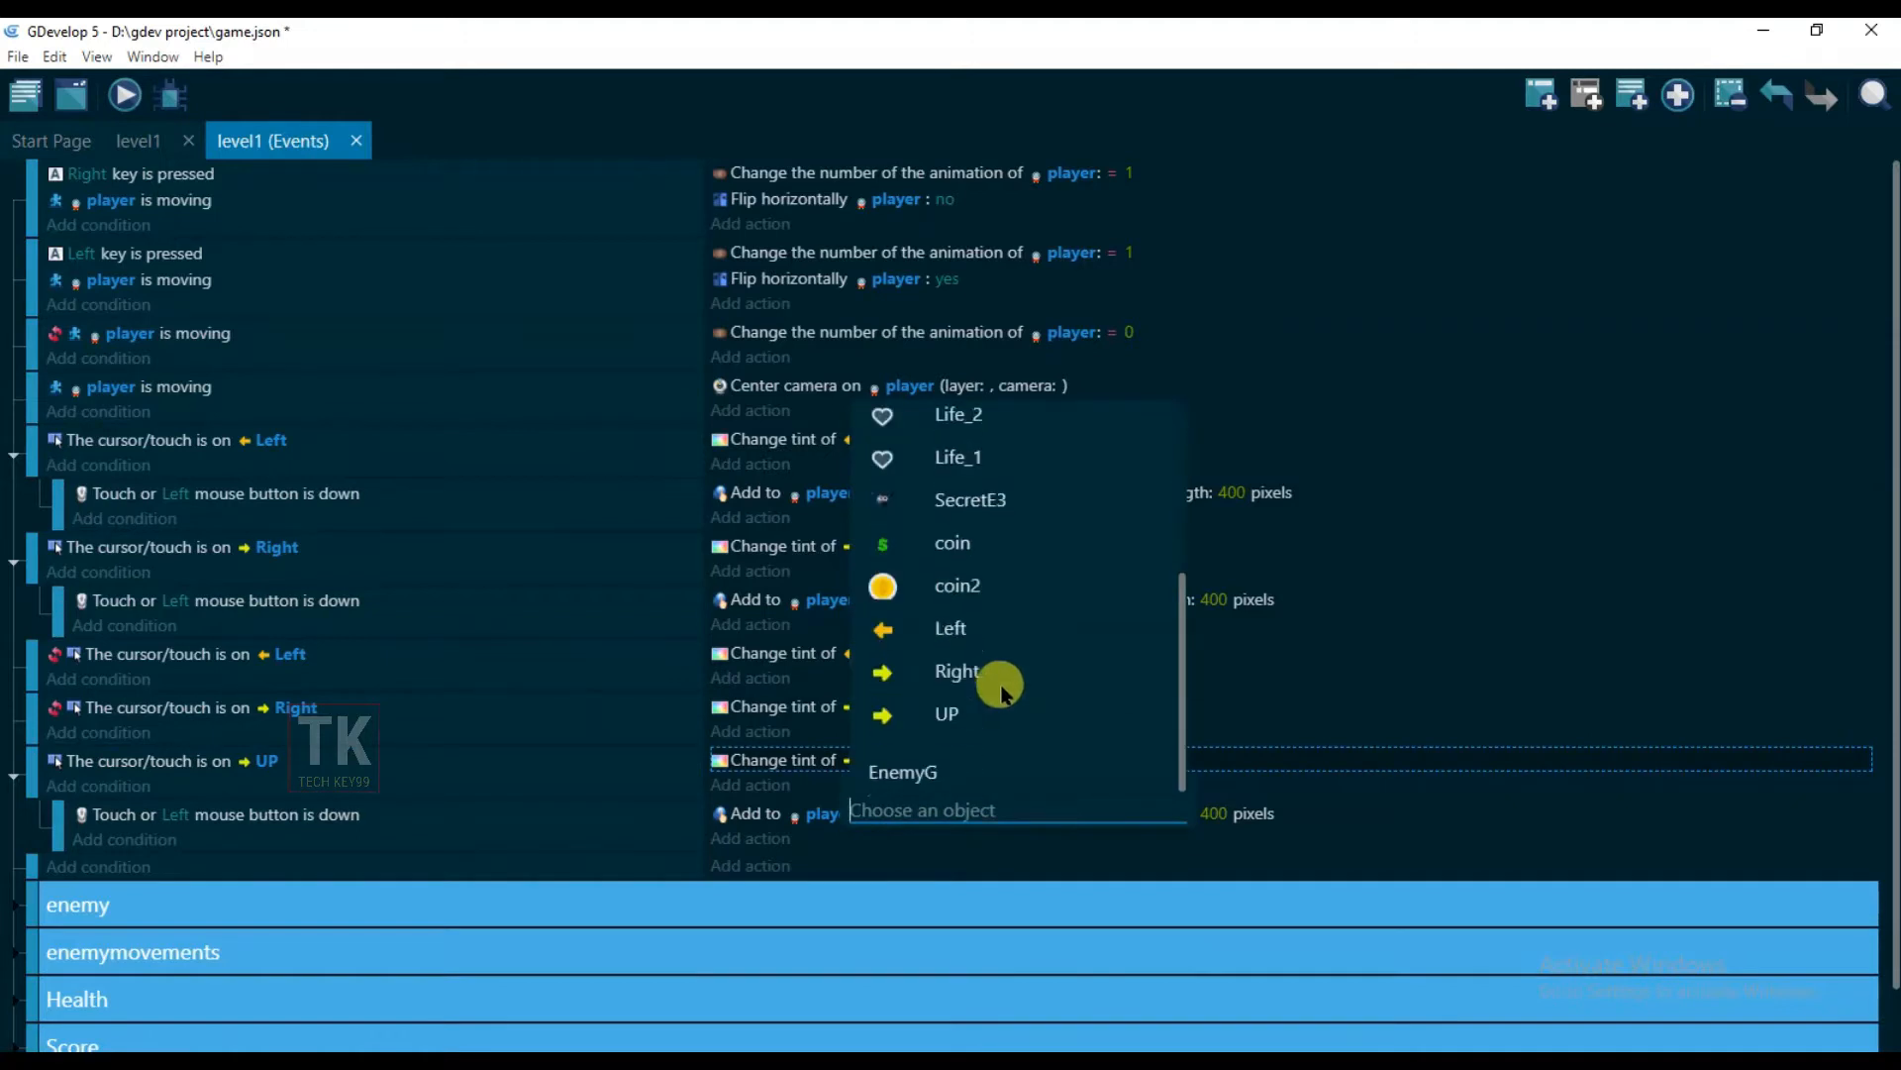
pyautogui.click(1001, 713)
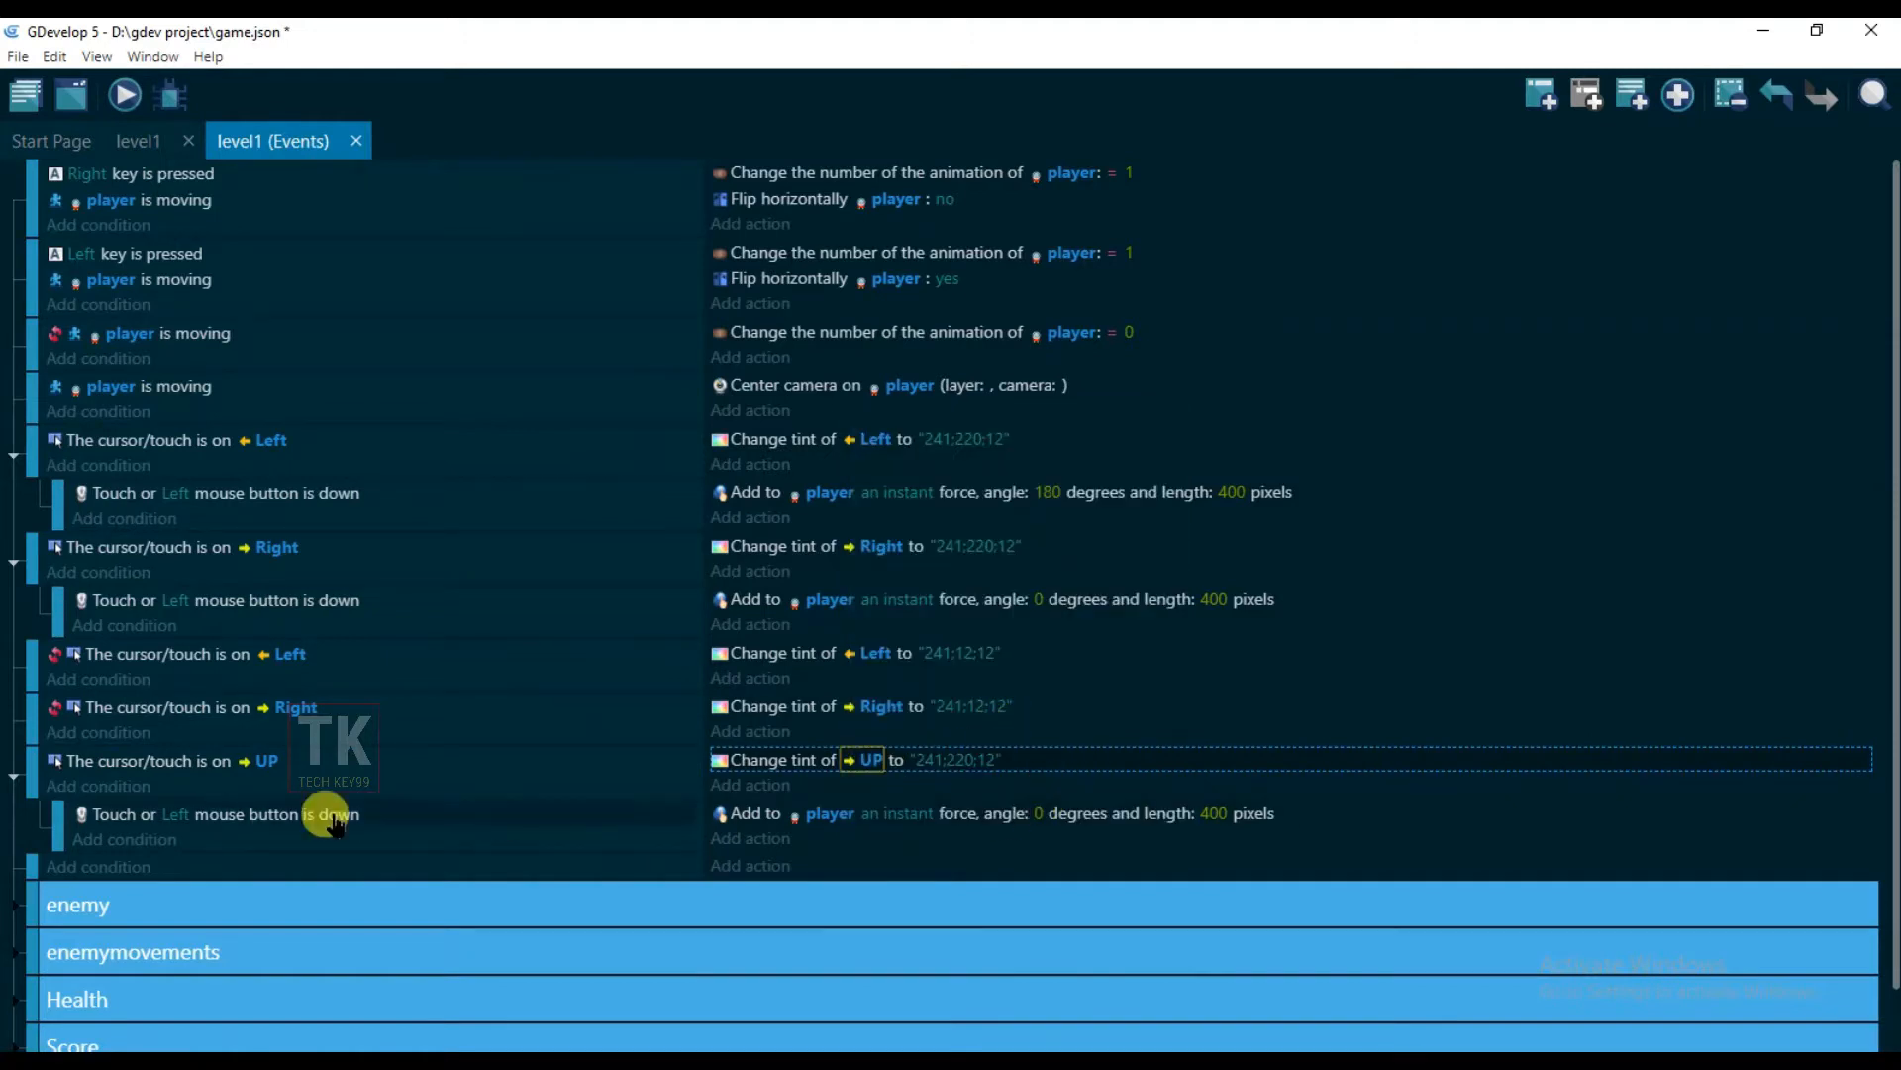
# Replace the force action in the cursor-on-UP sub-event with a Simulate jump key press action for the player
pyautogui.click(763, 818)
pyautogui.press('Delete')
pyautogui.click(735, 814)
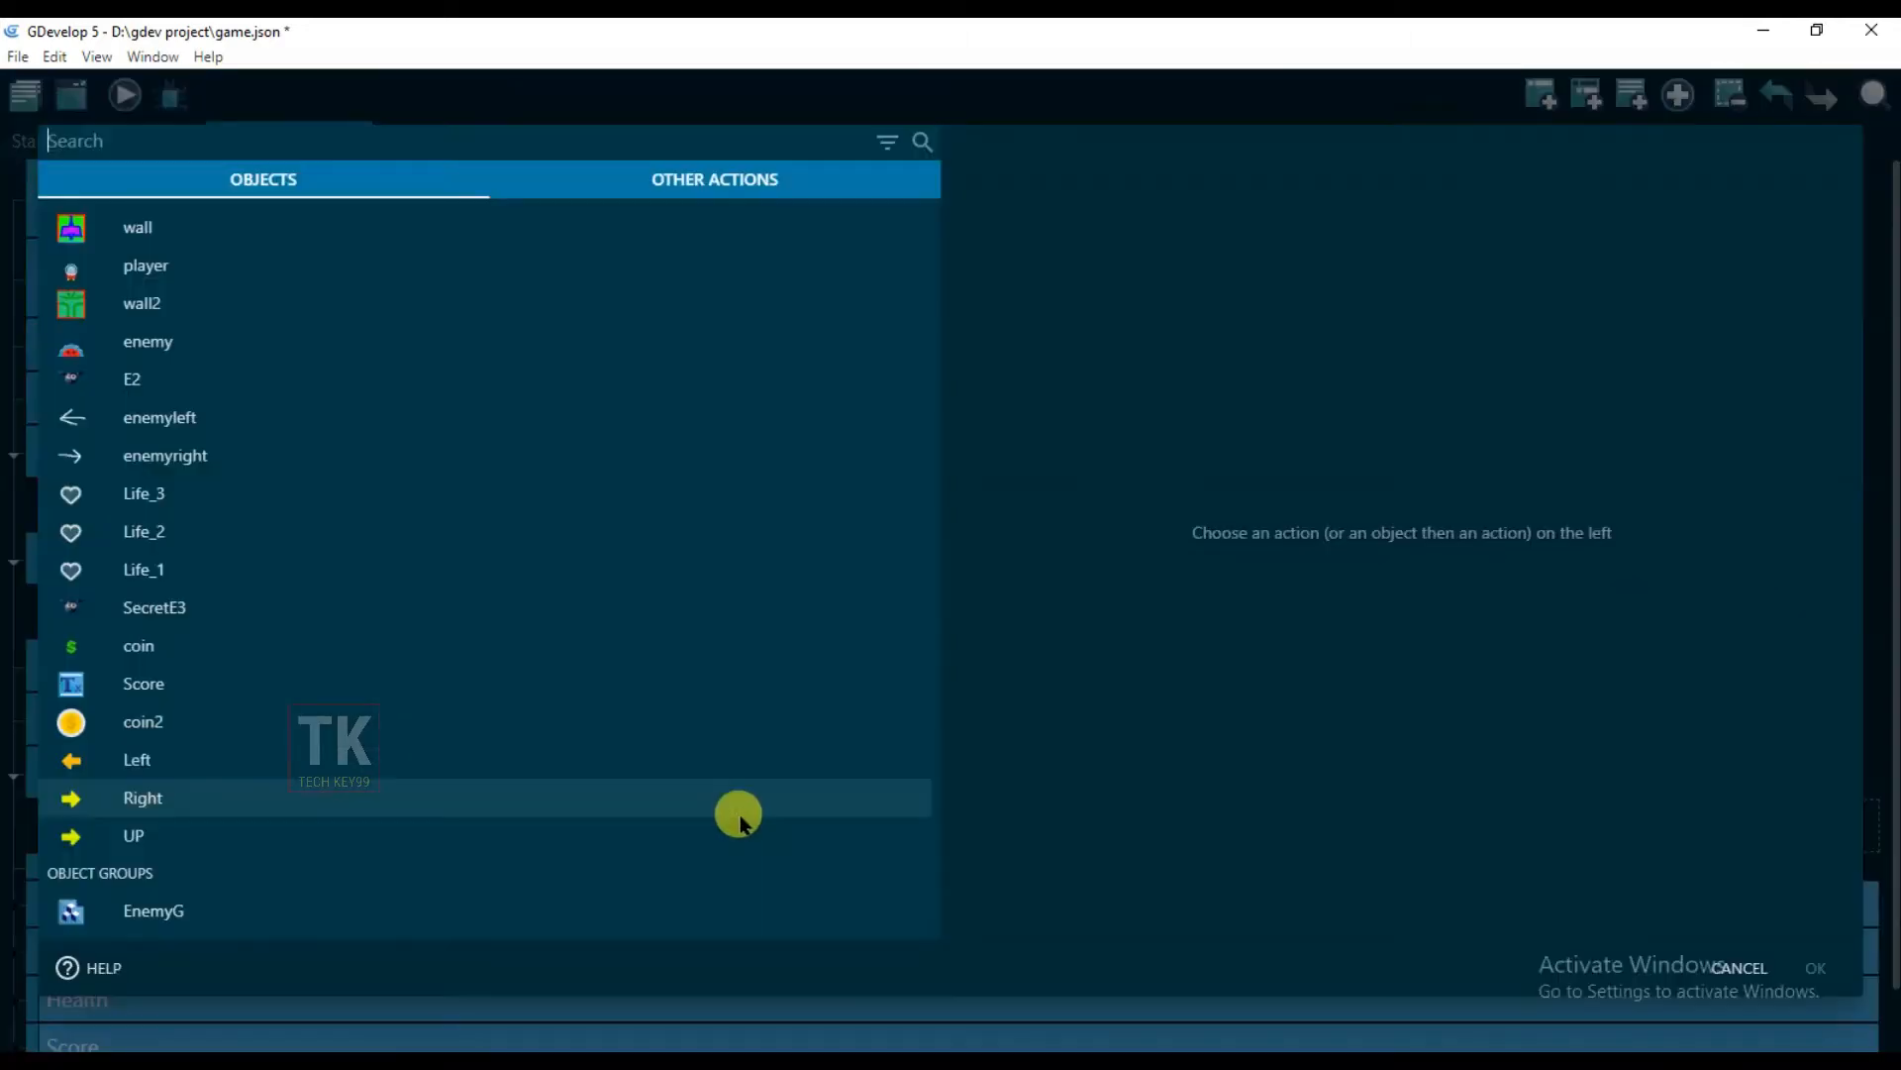
pyautogui.click(247, 265)
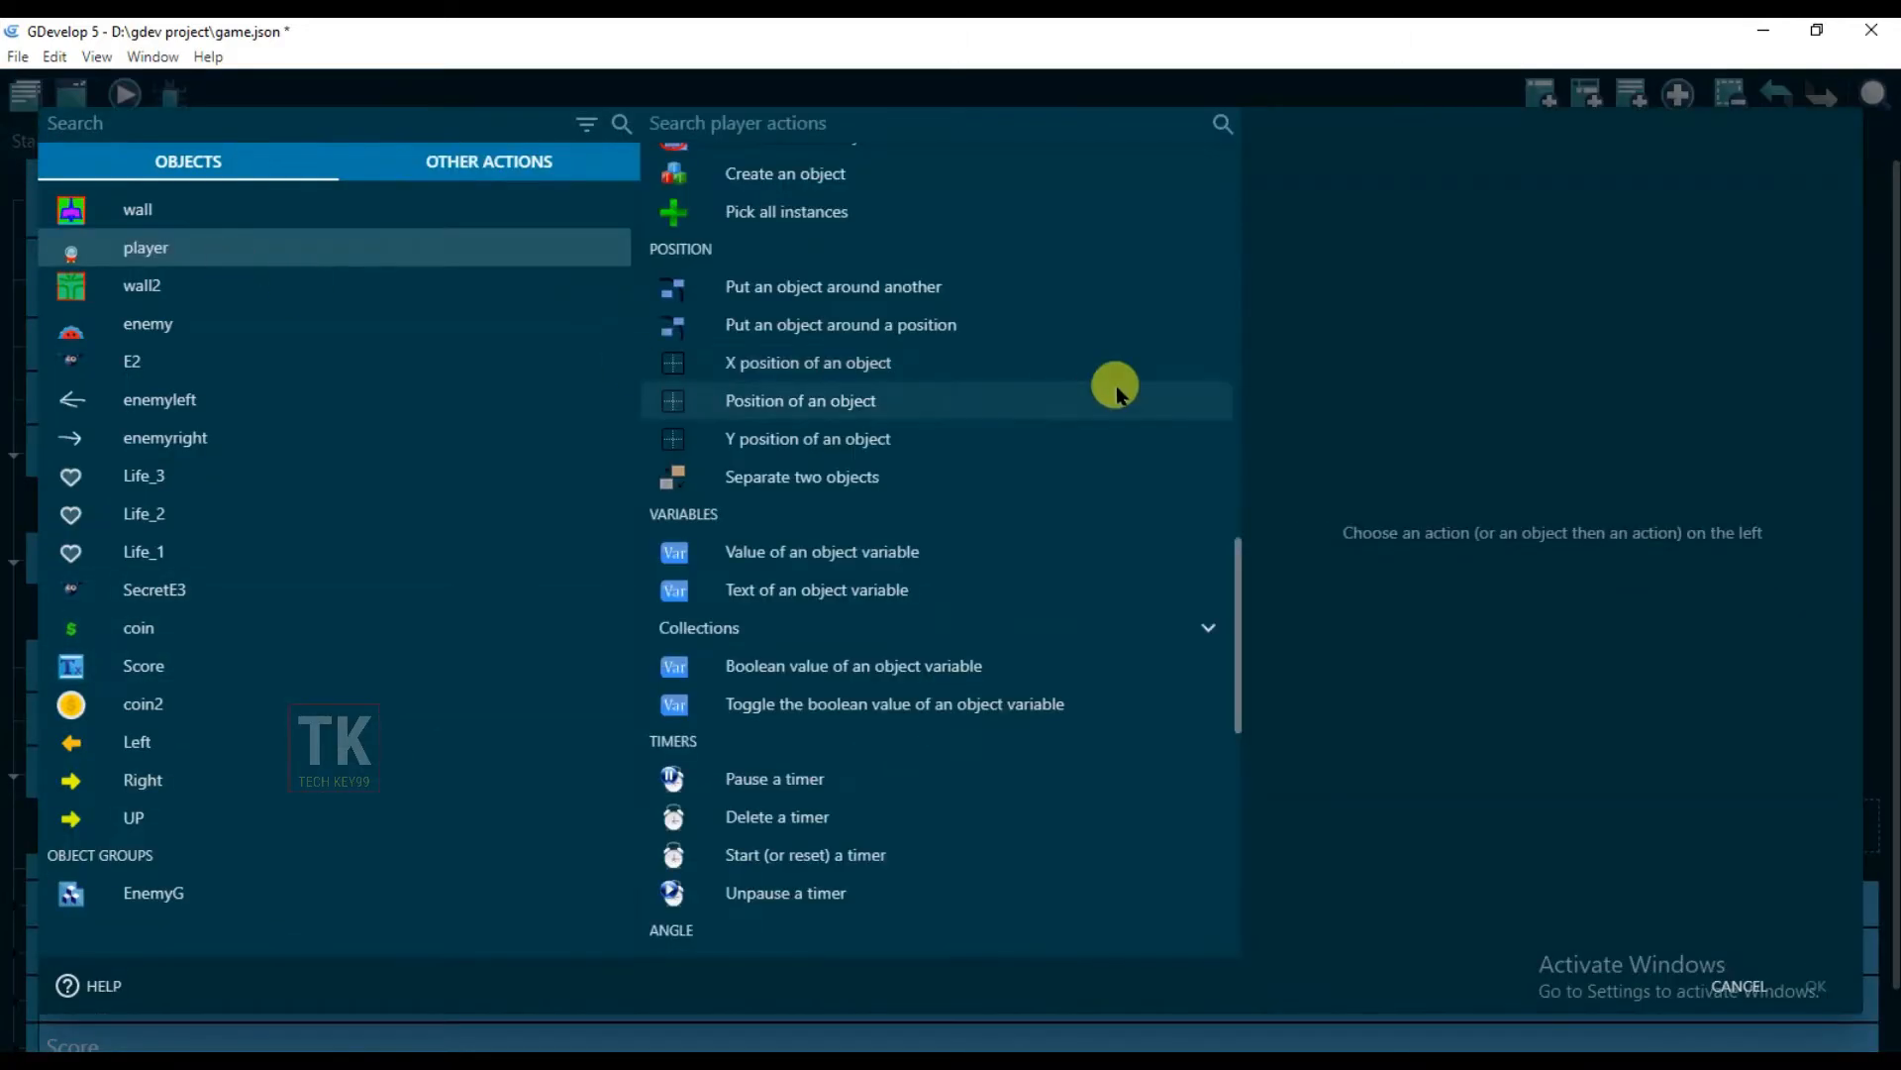
pyautogui.scroll(12, 1010, 327)
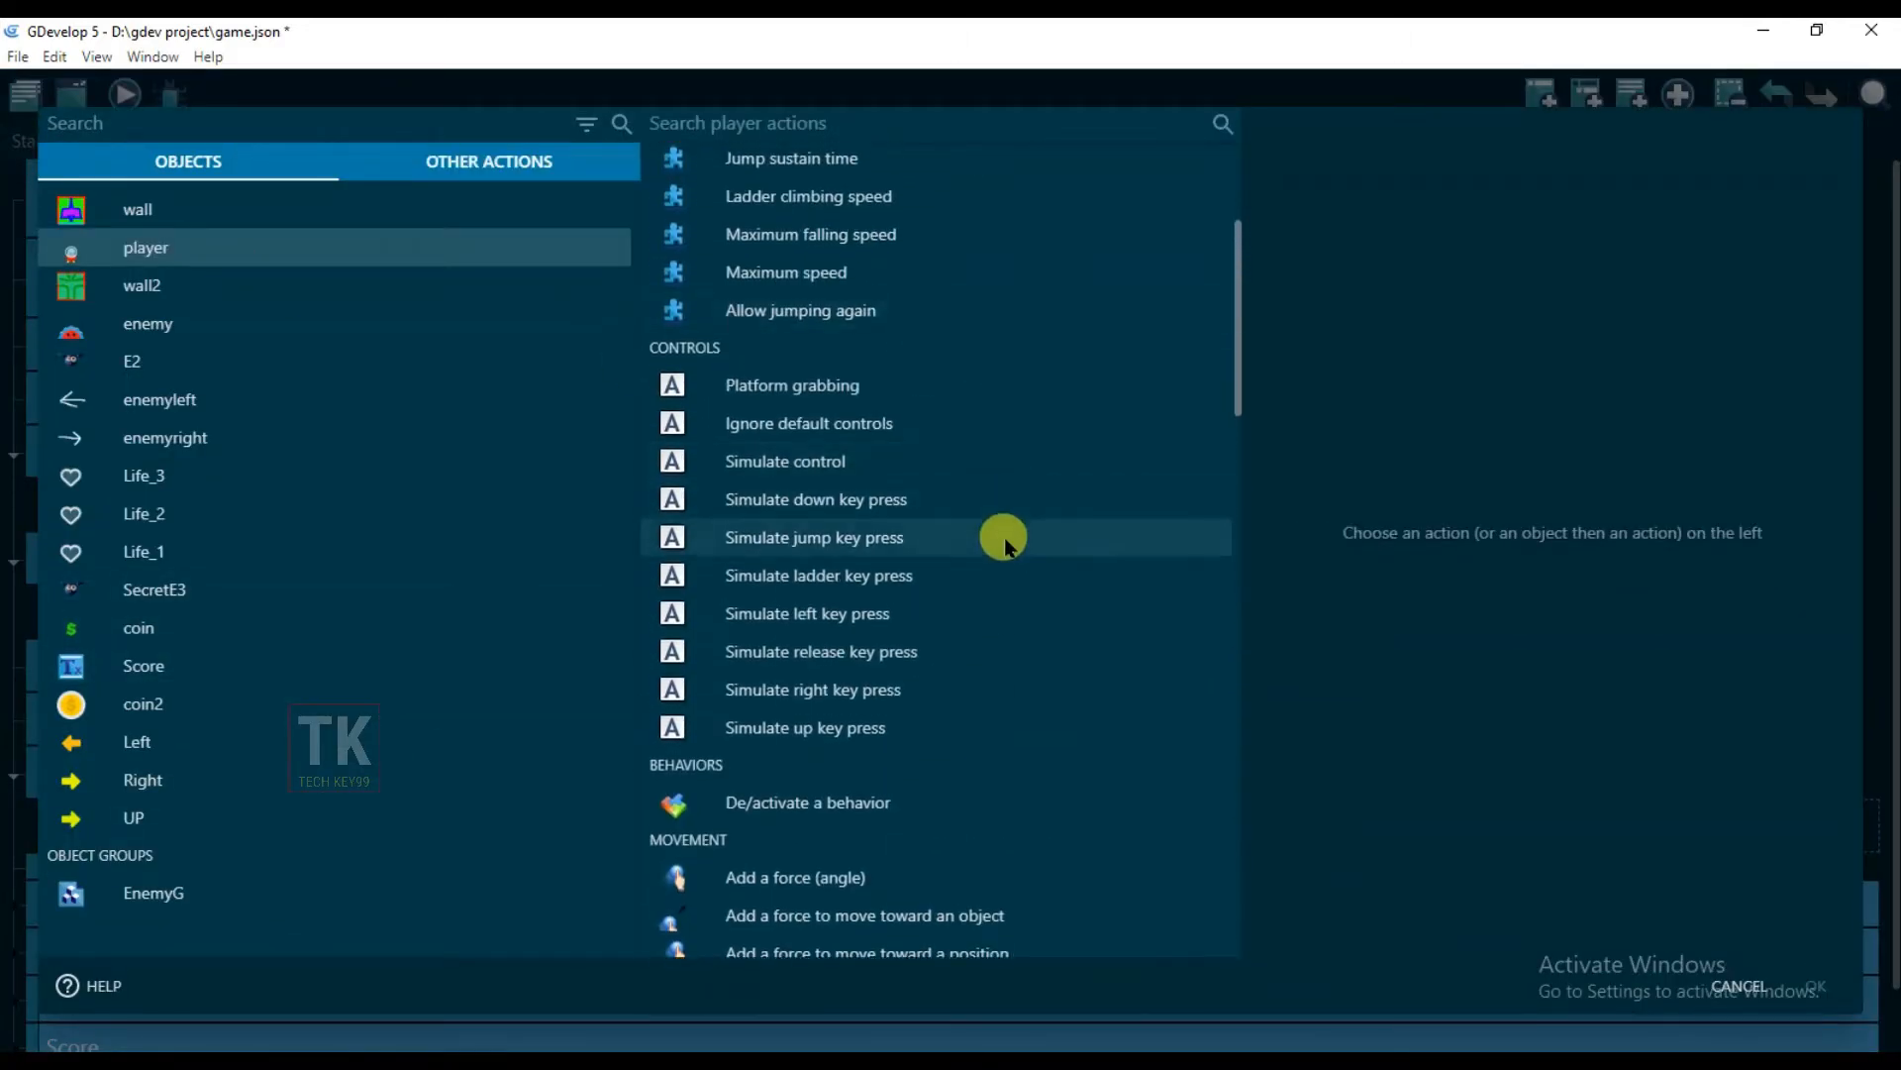
pyautogui.click(886, 545)
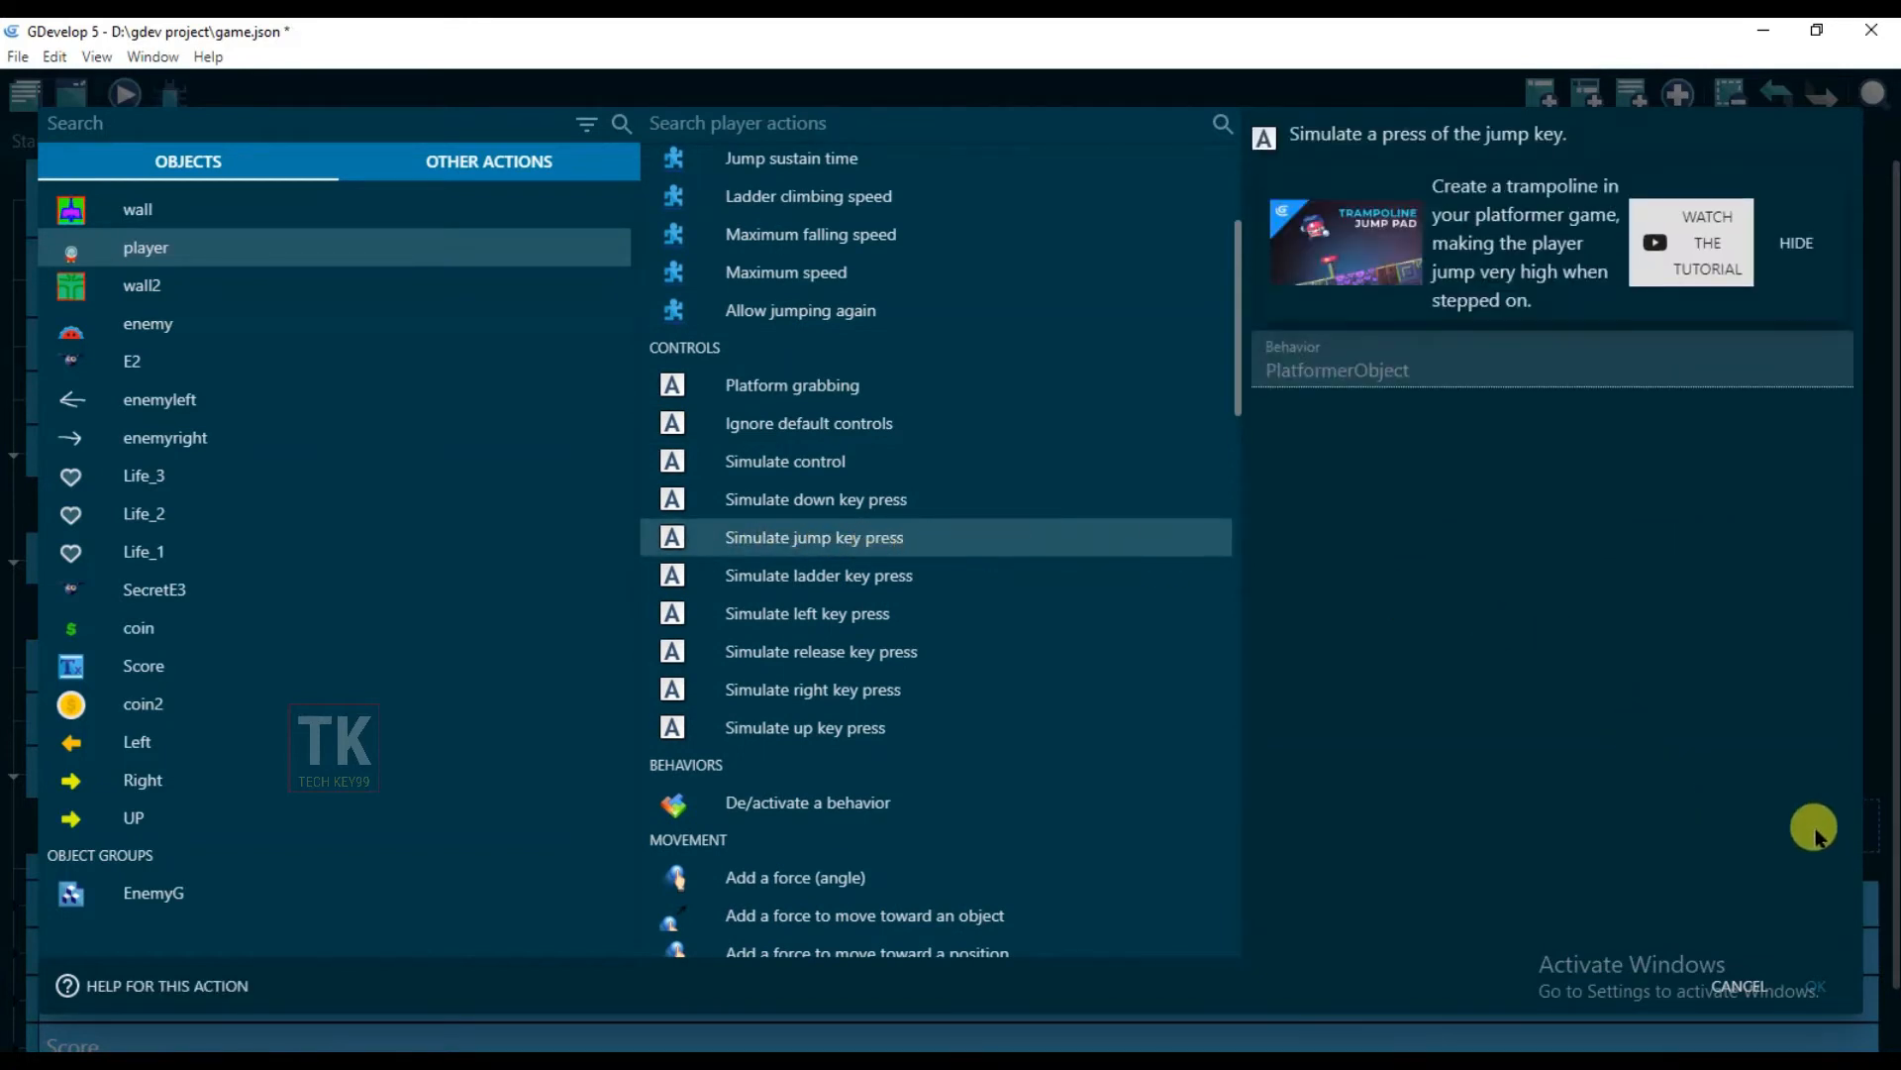
pyautogui.click(1814, 980)
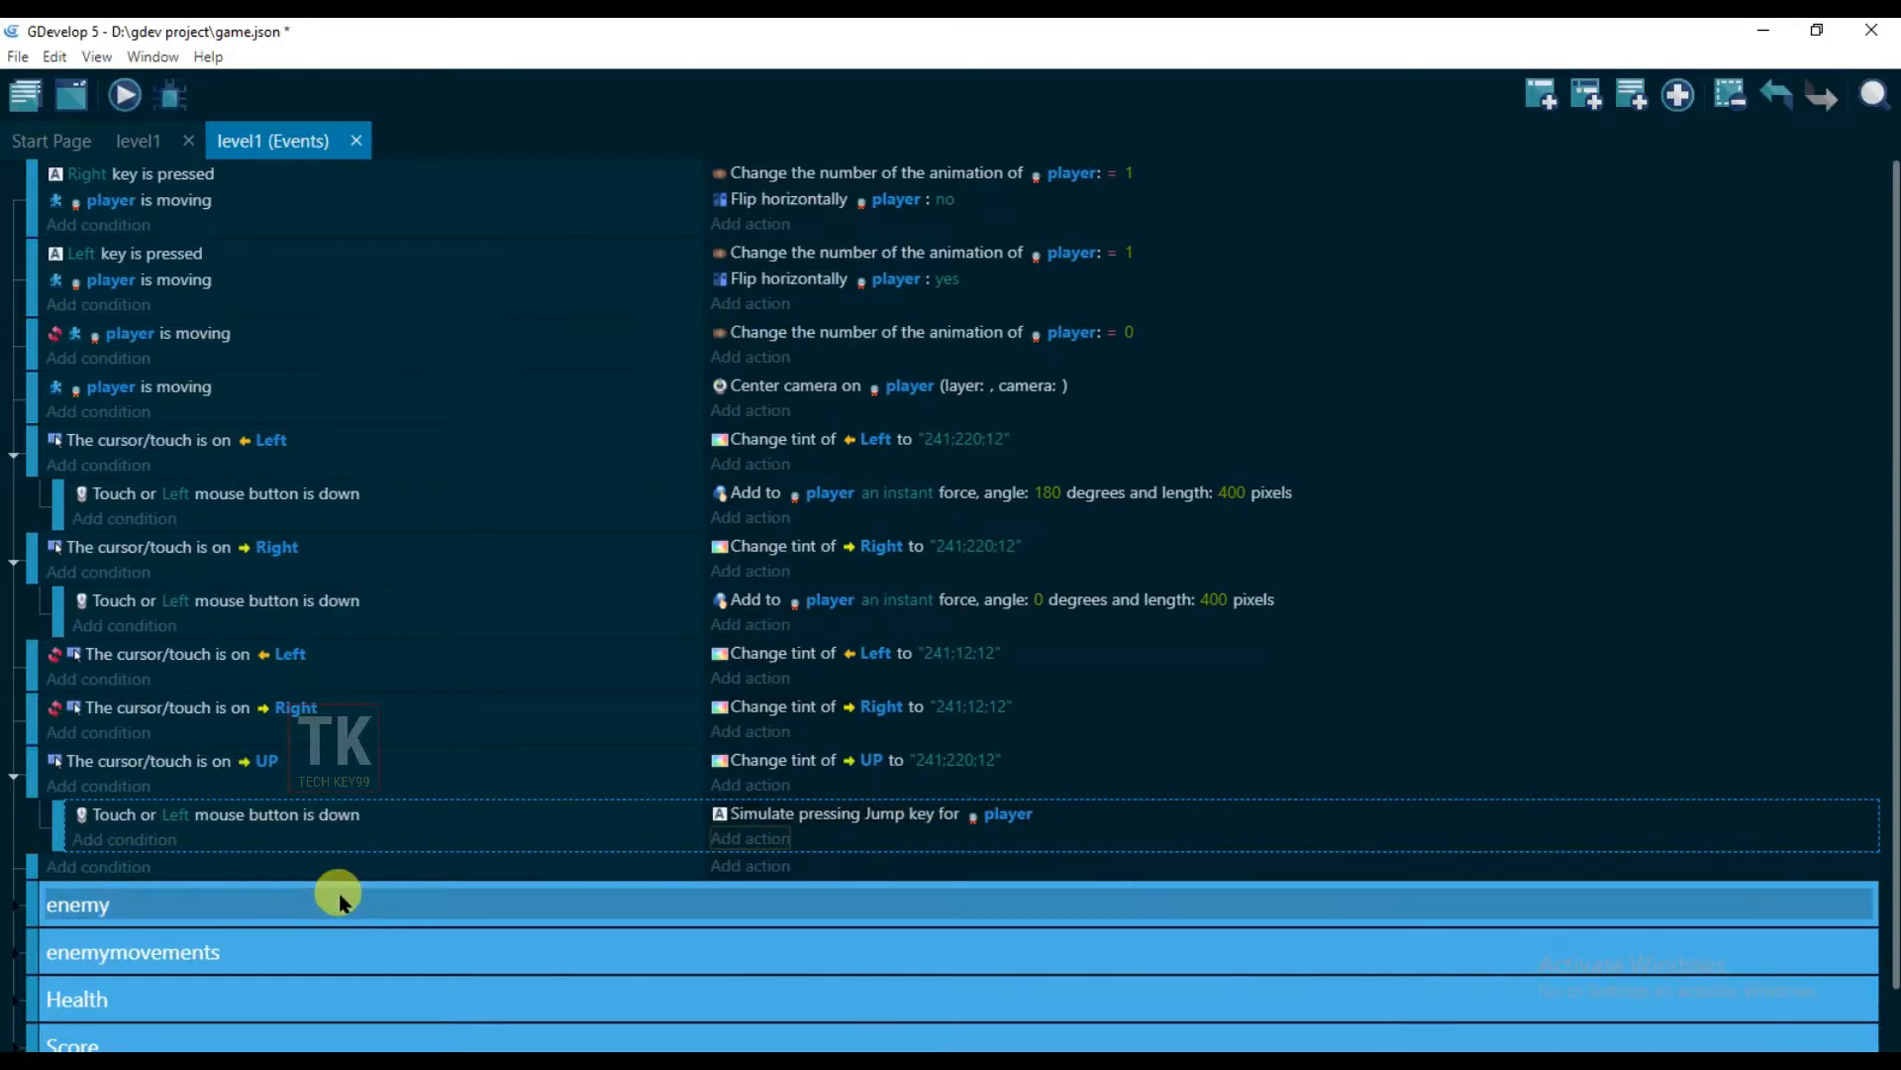
# Copy the inverted cursor-on-Right event and paste it below the cursor-on-UP event
pyautogui.rightClick(455, 731)
pyautogui.click(564, 318)
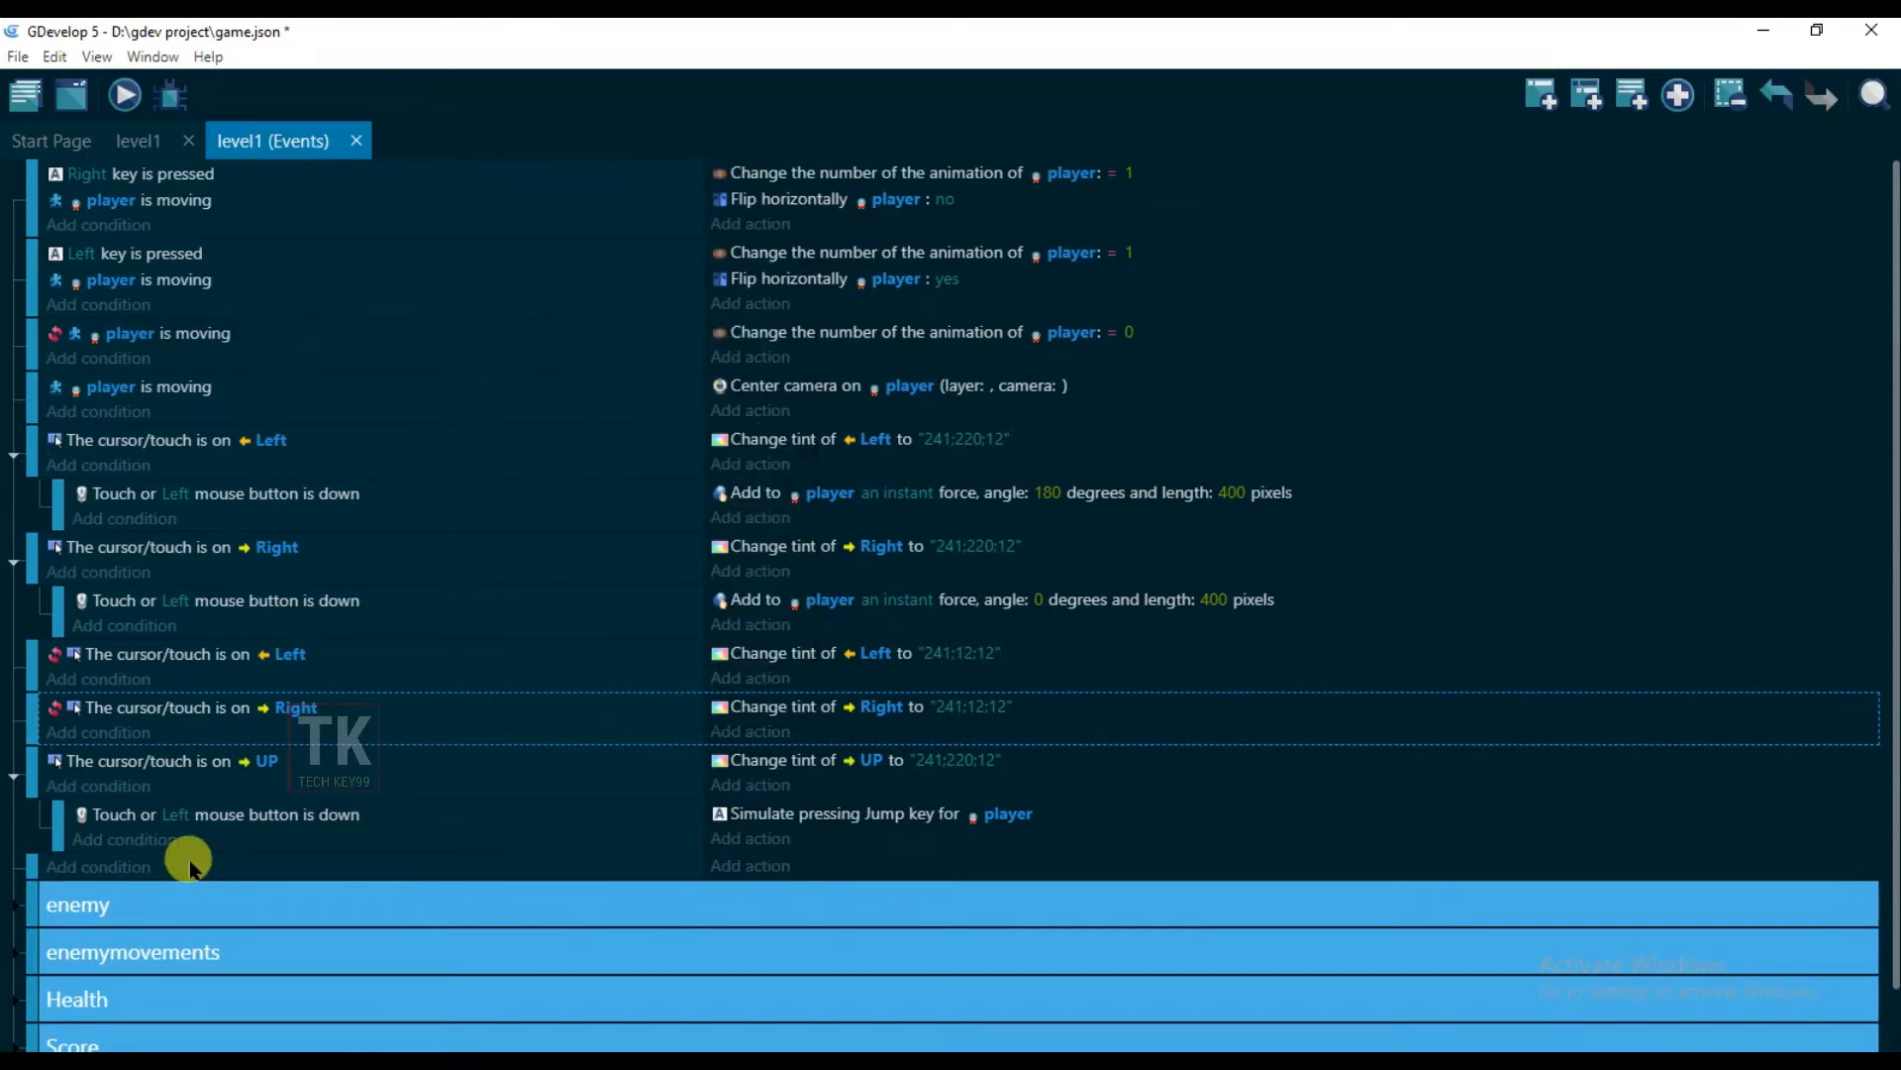
pyautogui.rightClick(209, 873)
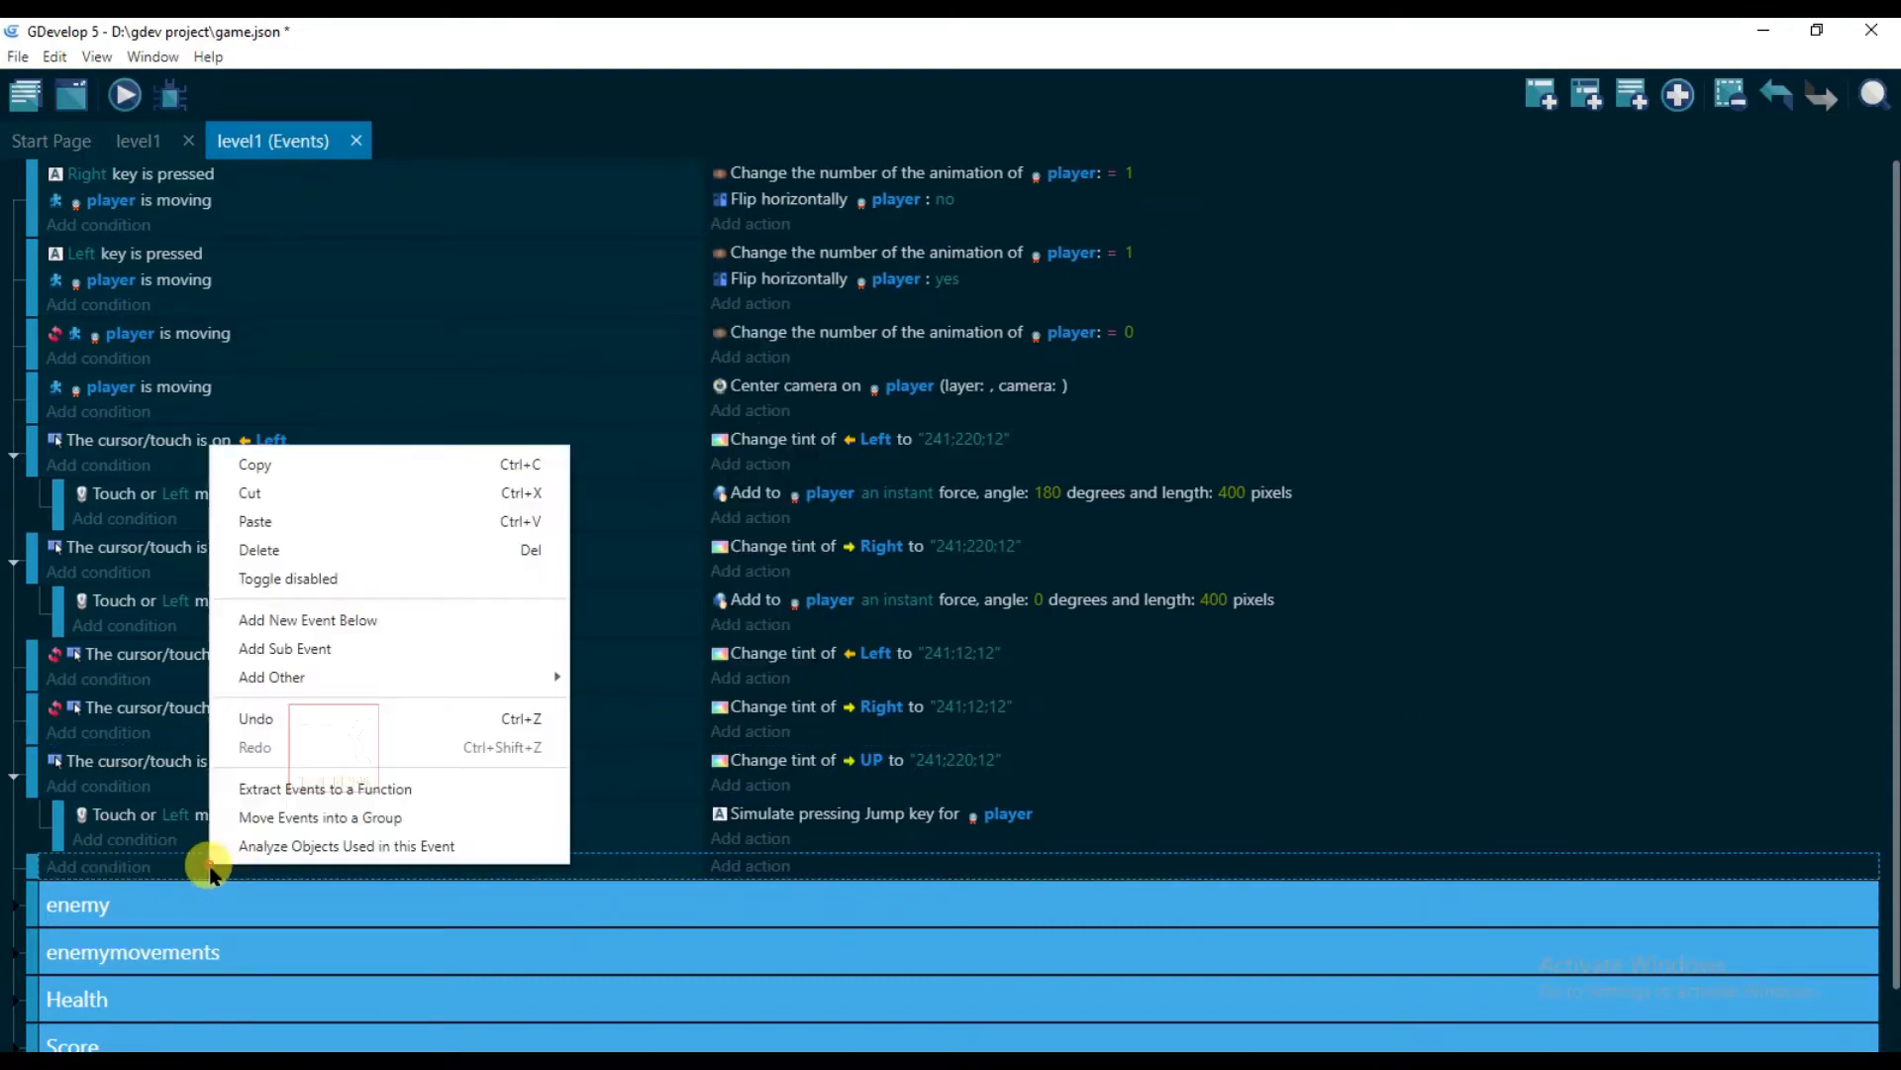
pyautogui.click(310, 520)
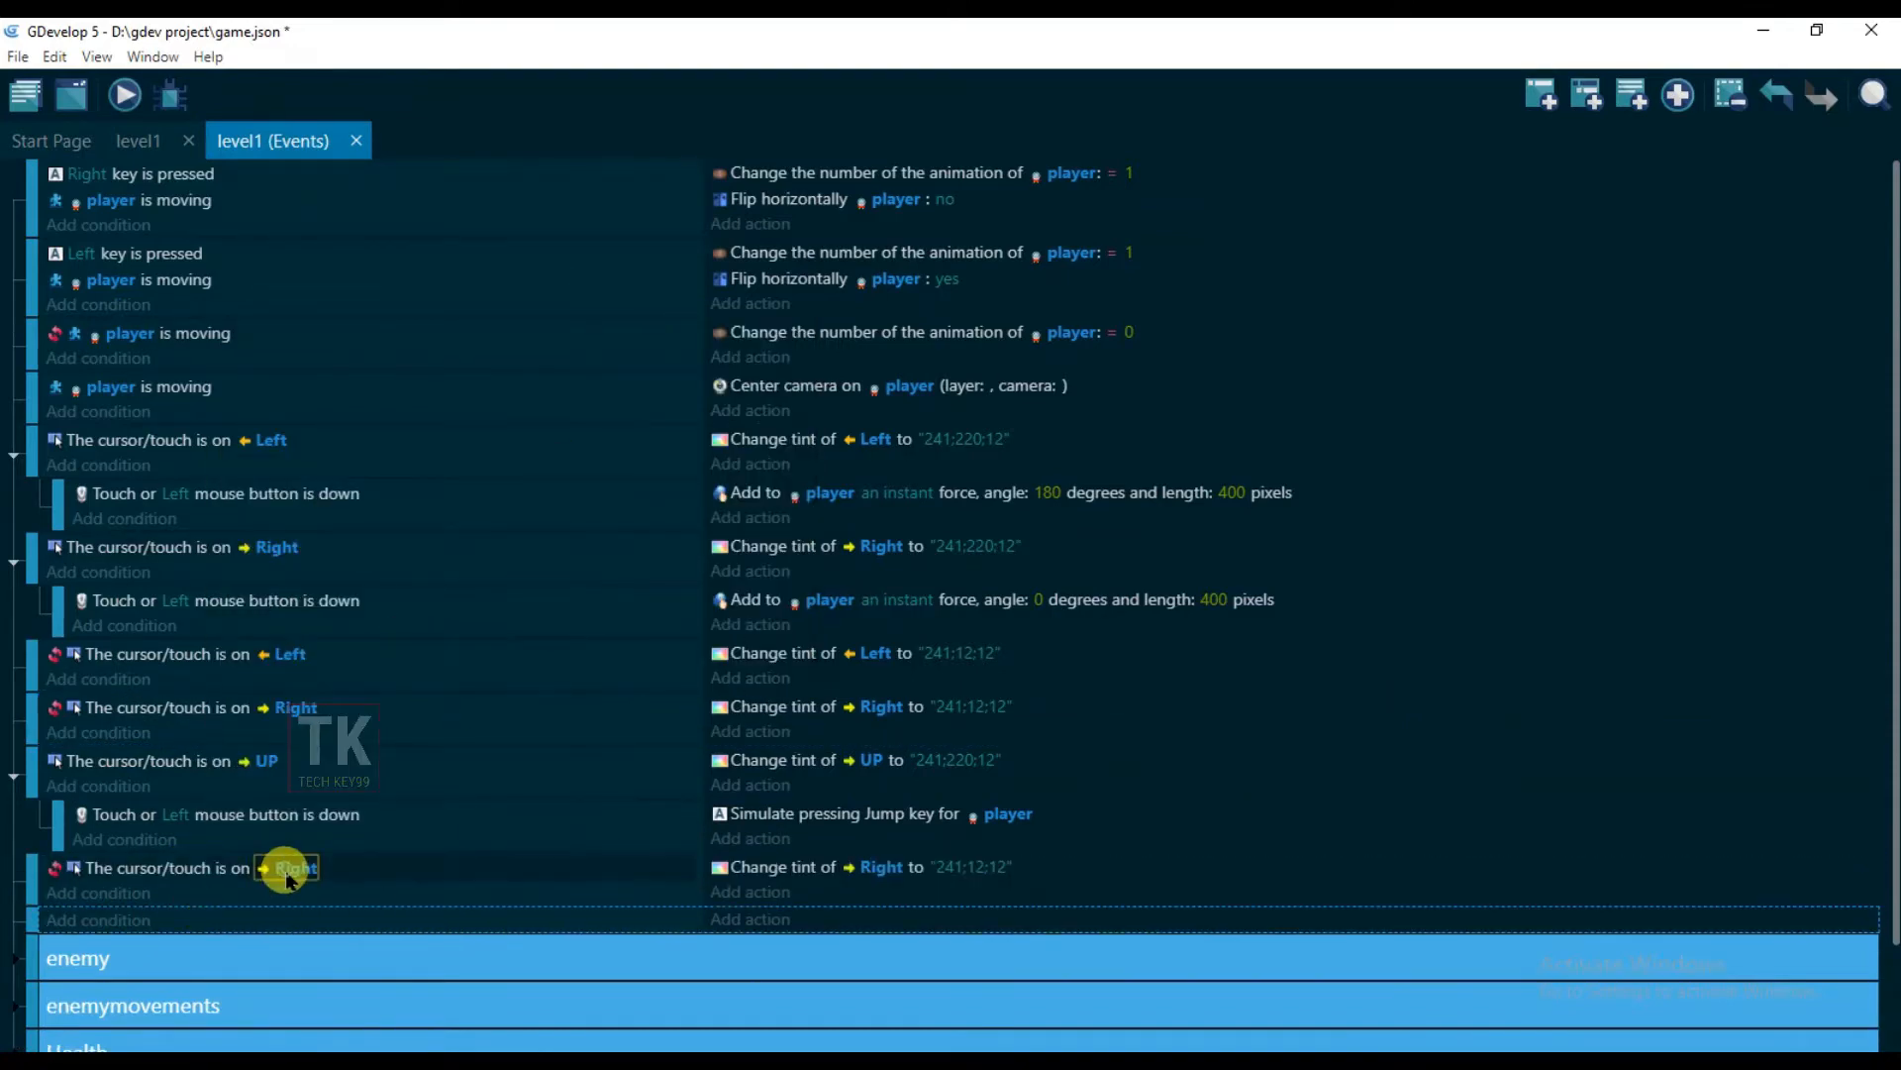
# Change the object of the pasted inverted cursor condition to UP
pyautogui.click(288, 870)
pyautogui.press('BackSpace')
pyautogui.press('BackSpace')
pyautogui.press('BackSpace')
pyautogui.press('BackSpace')
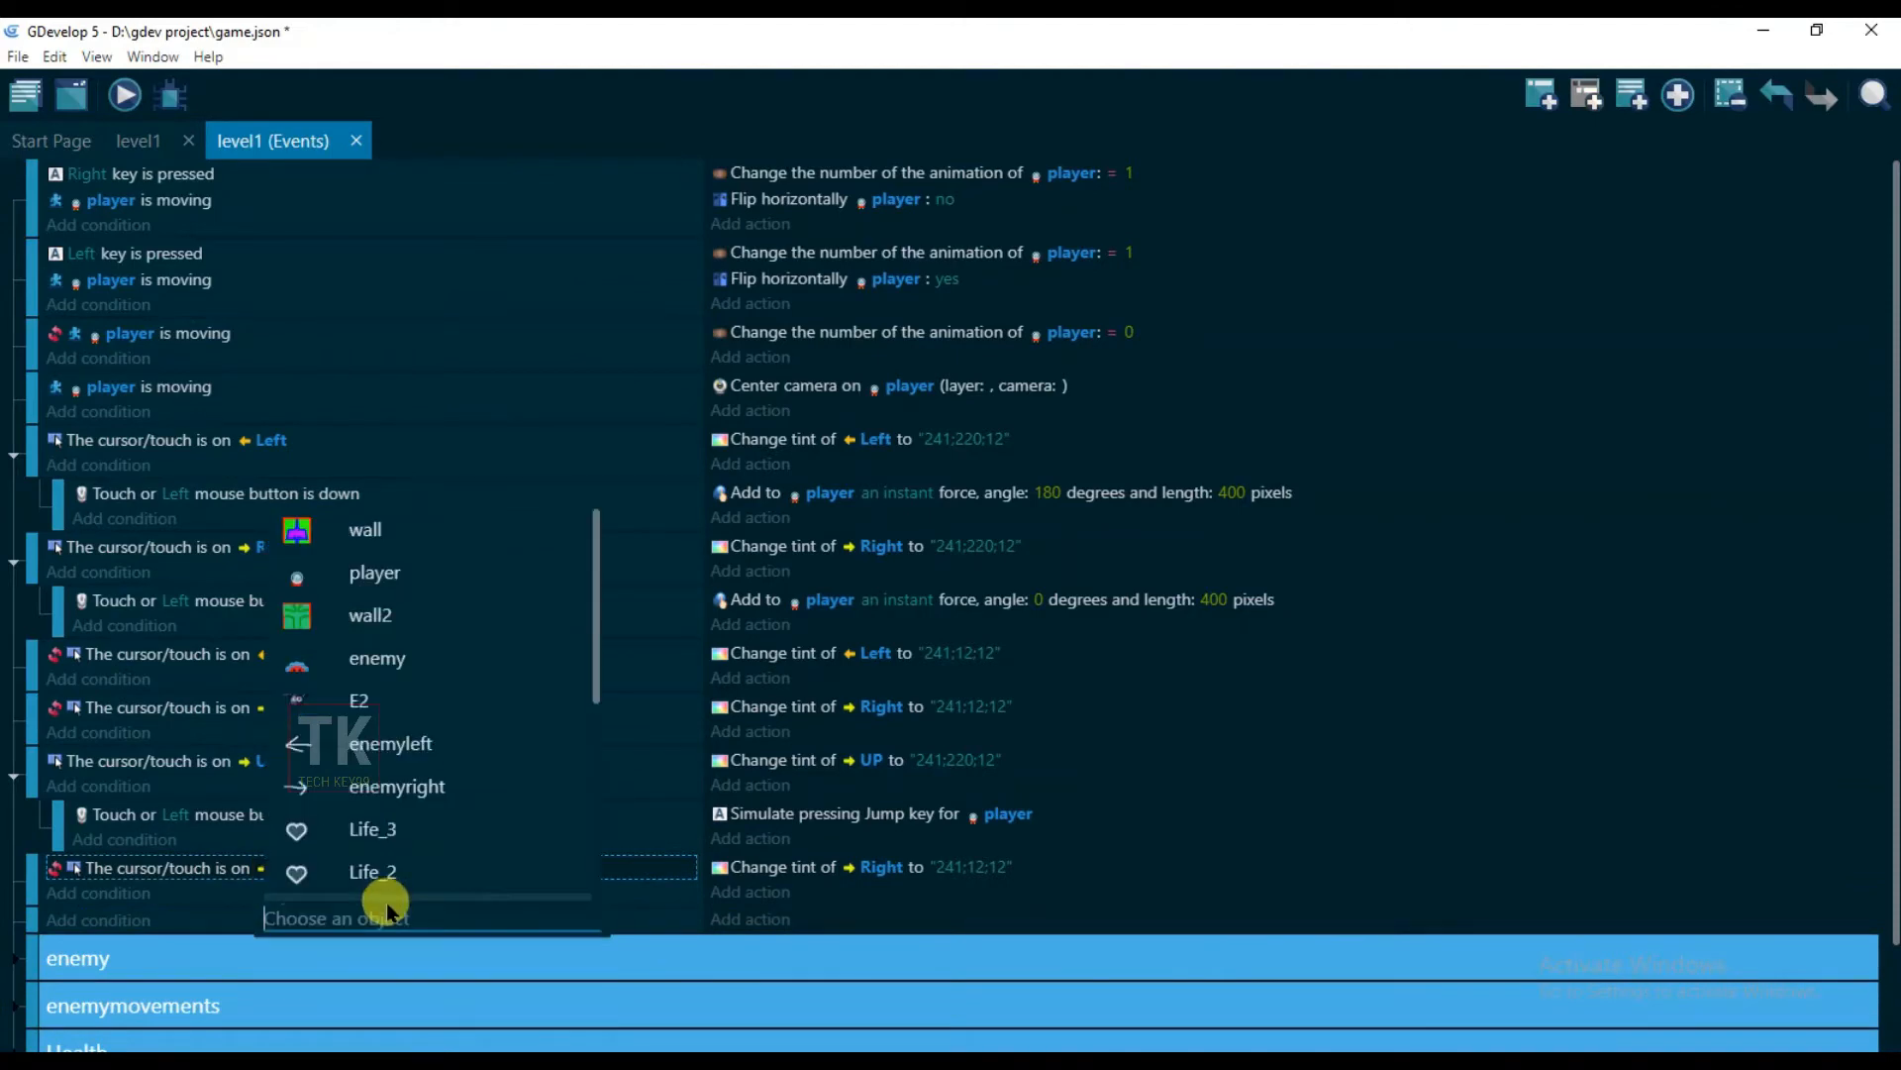
pyautogui.scroll(-5, 446, 693)
pyautogui.click(412, 815)
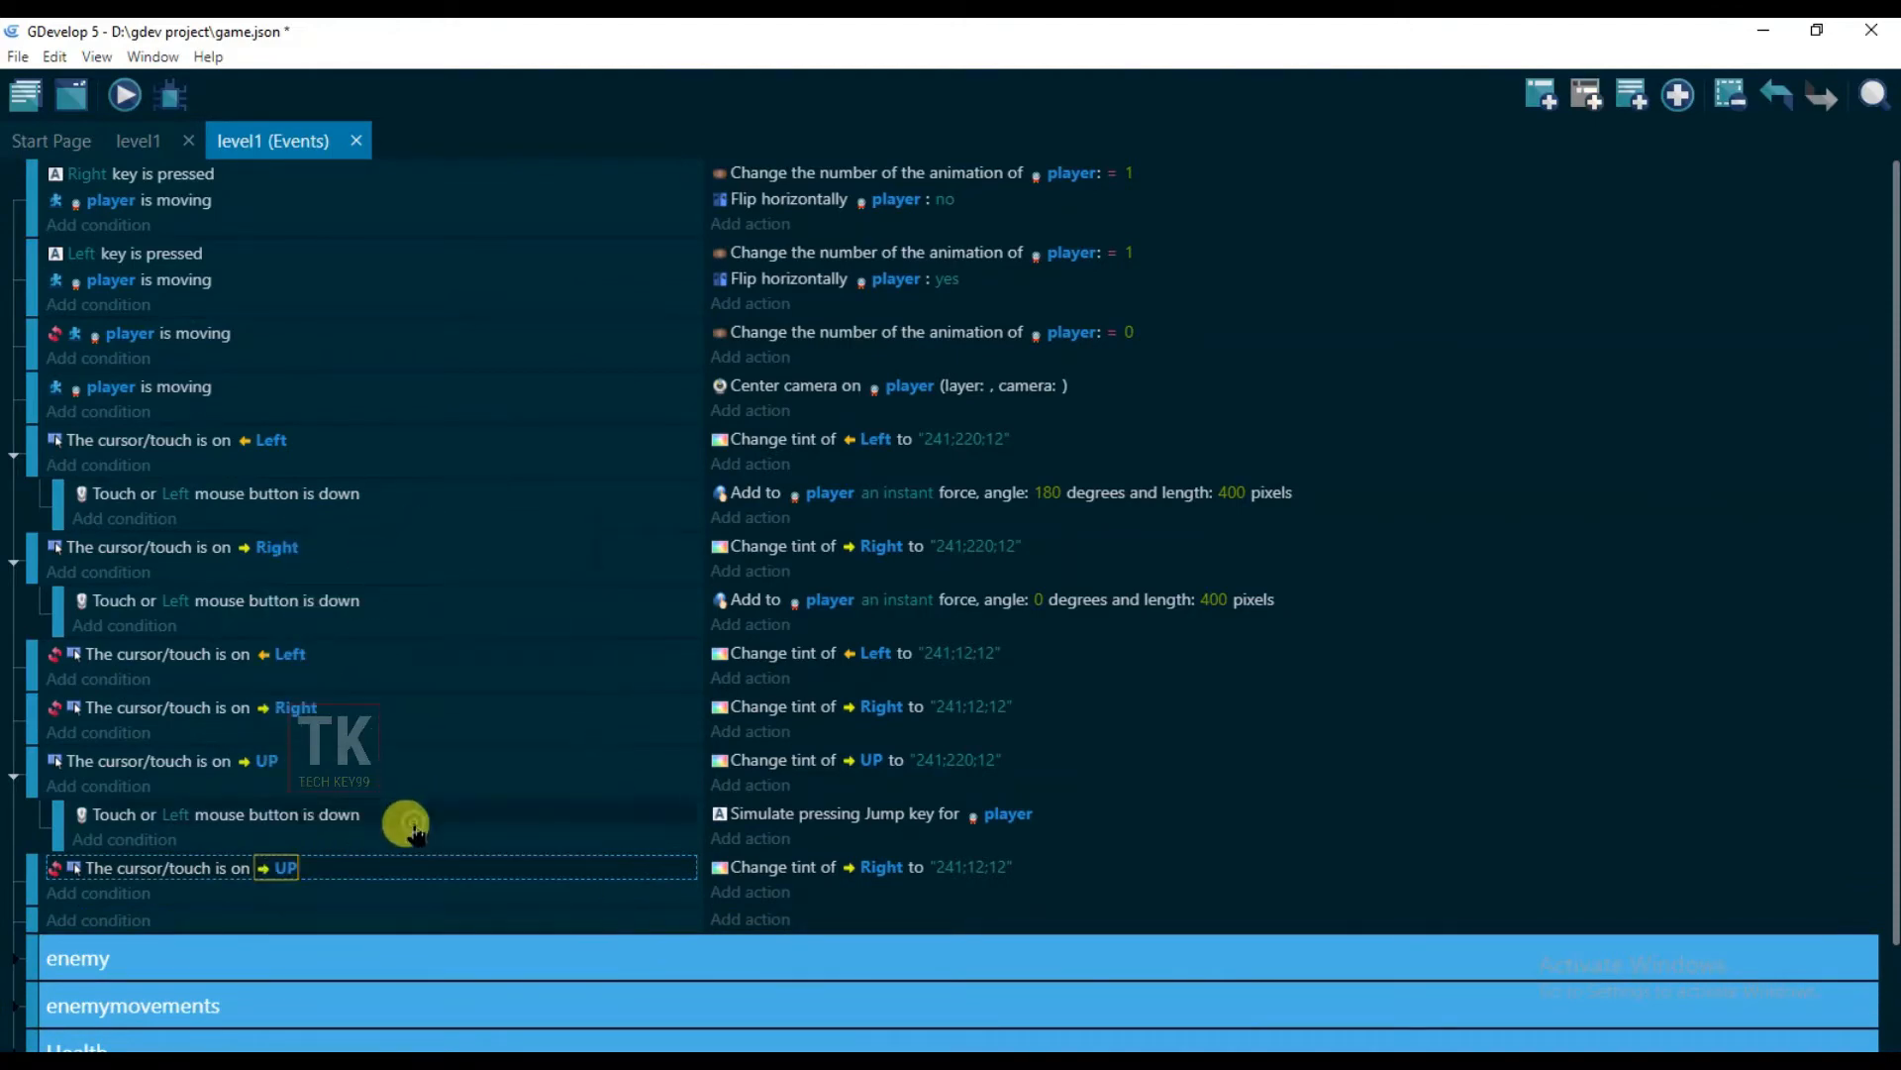
# Change the red tint action's object to UP in the inverted cursor-on-UP event
pyautogui.click(876, 869)
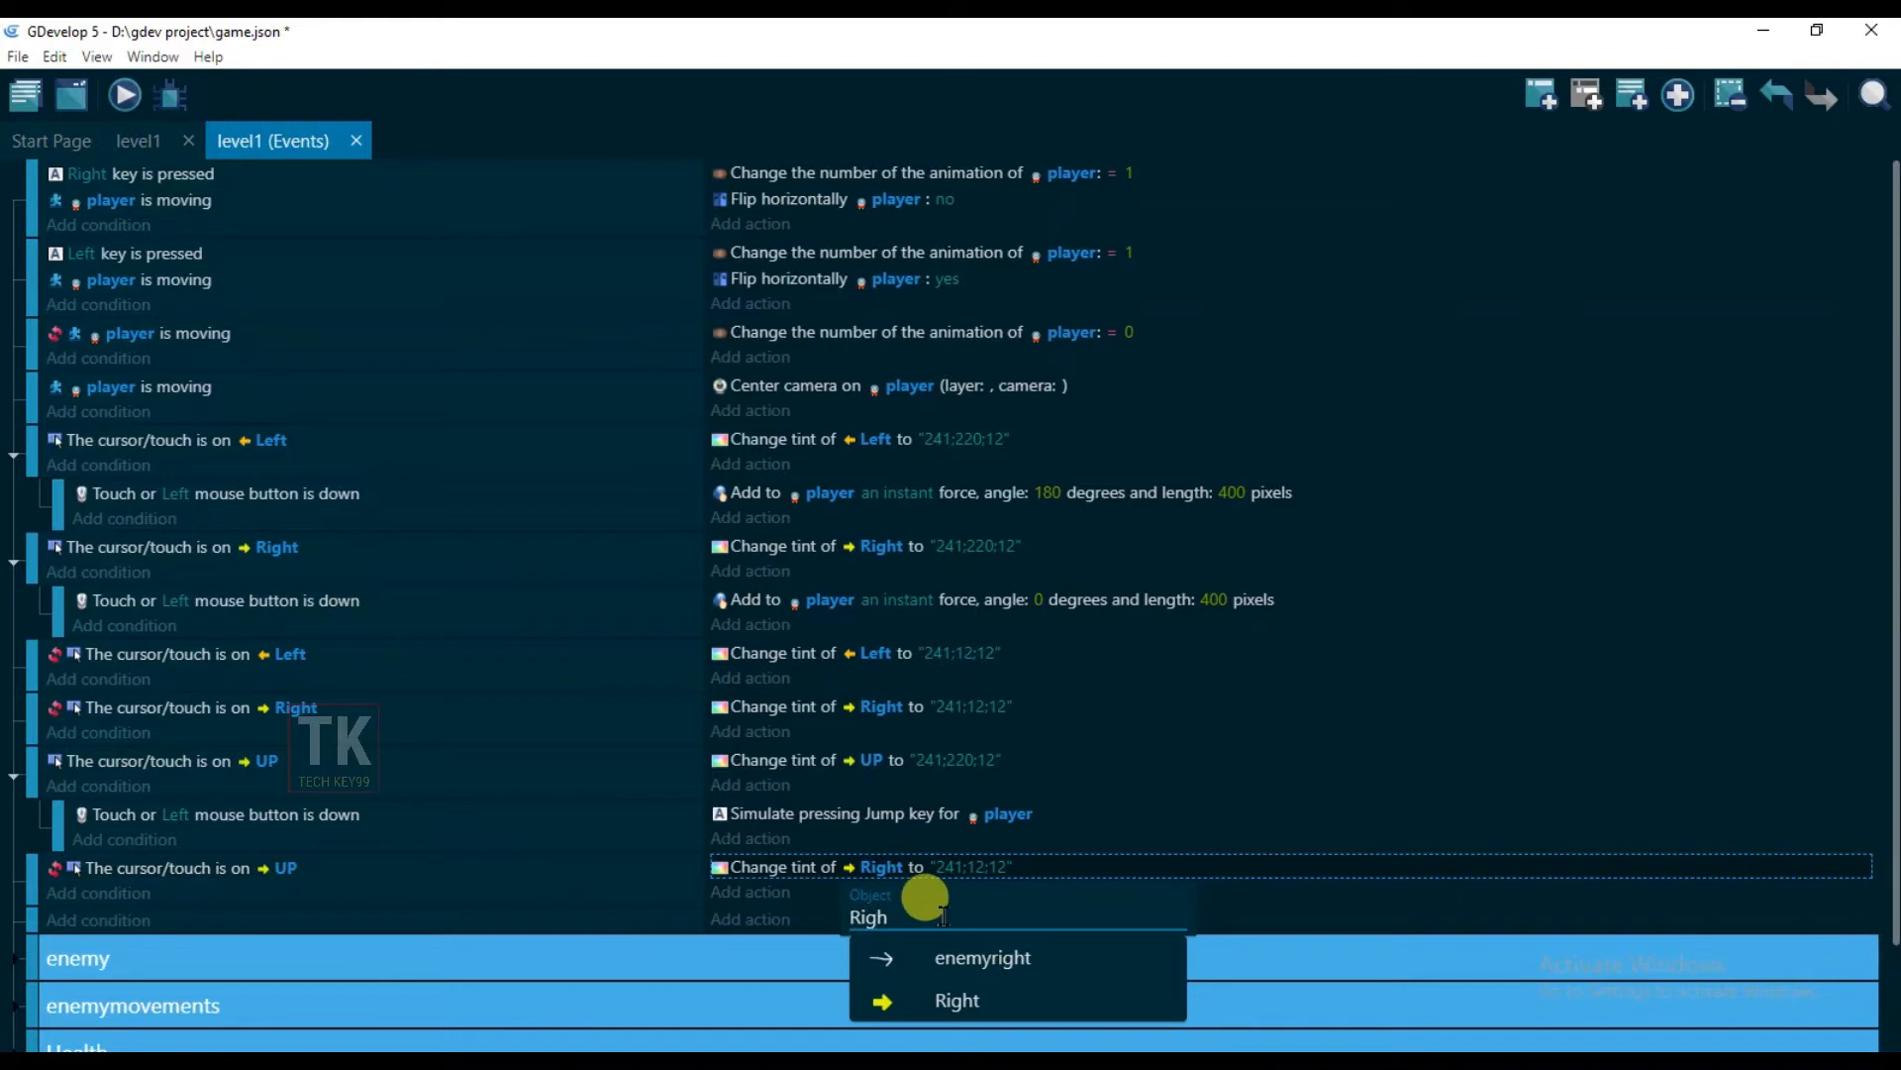
pyautogui.press('BackSpace')
pyautogui.press('BackSpace')
pyautogui.press('BackSpace')
pyautogui.press('BackSpace')
pyautogui.scroll(-5, 1023, 785)
pyautogui.click(1001, 815)
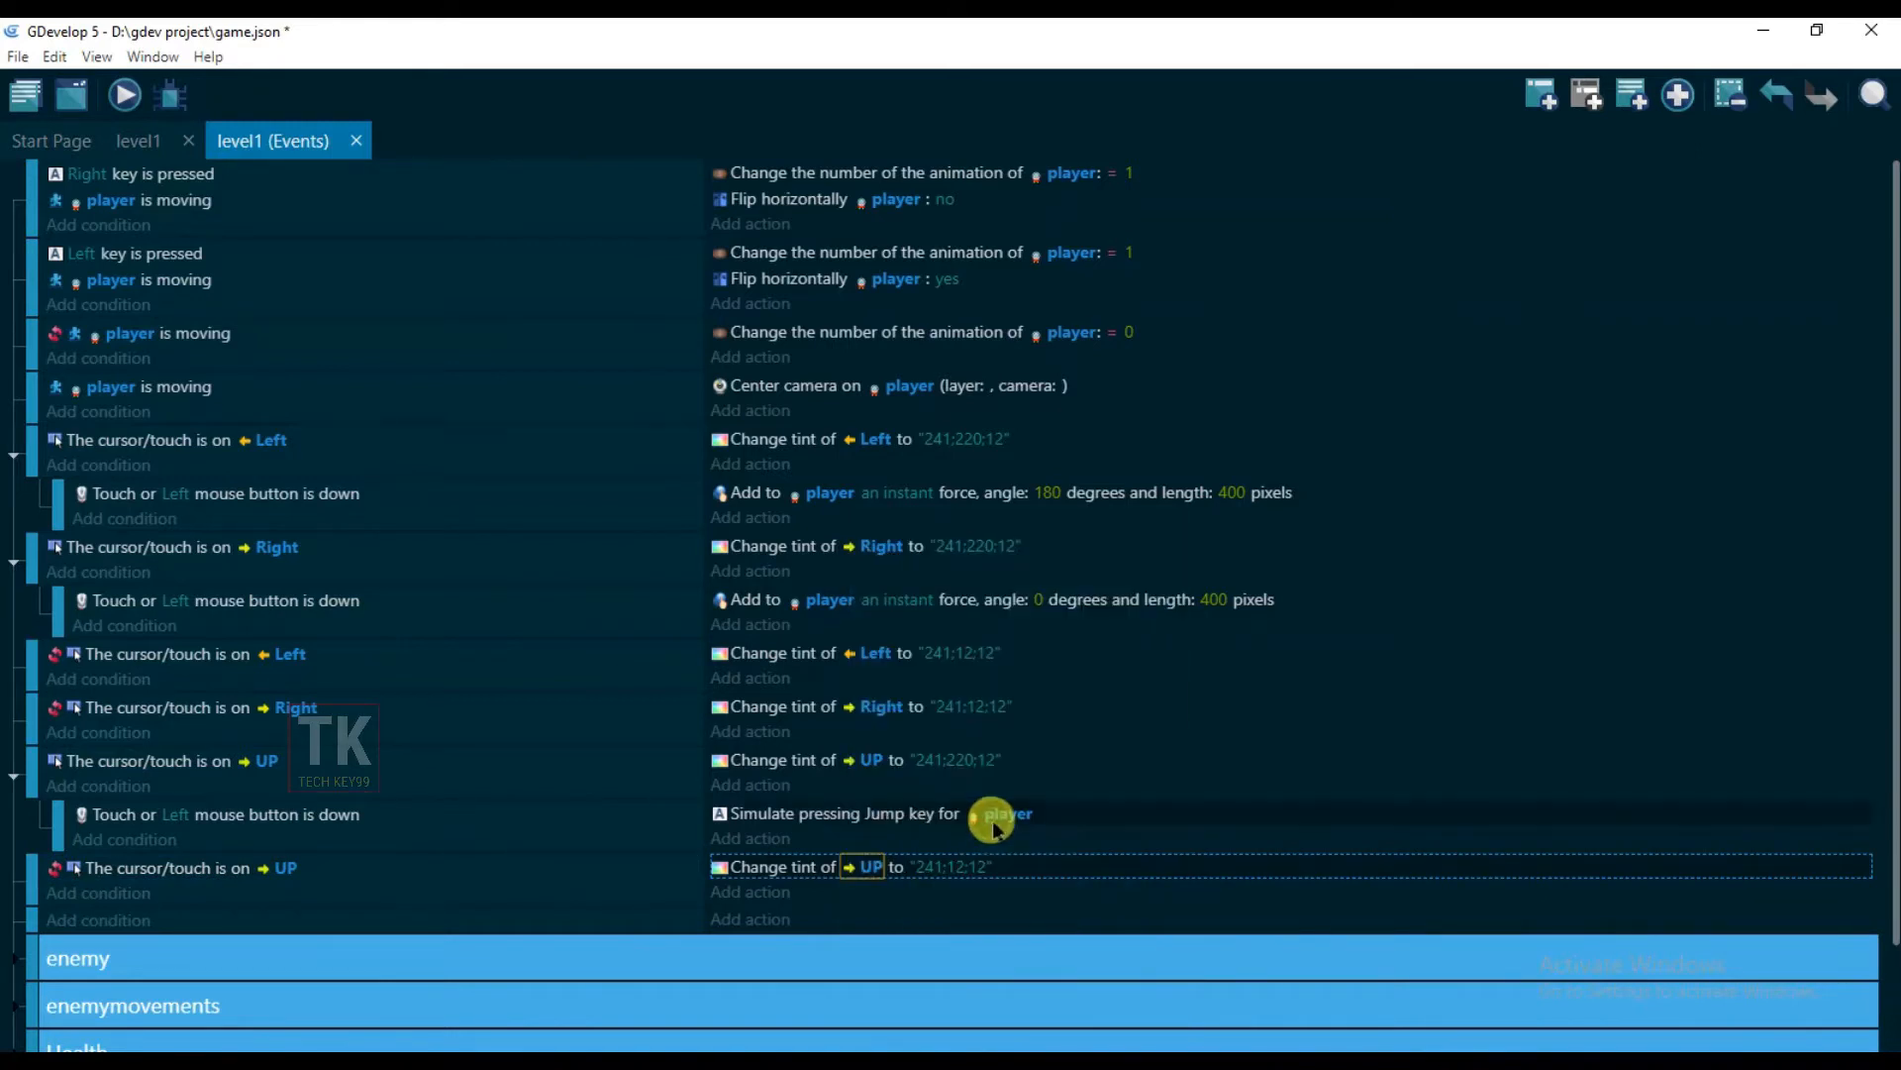
# Launch a preview of the game and reposition the preview window over the events editor
pyautogui.click(131, 99)
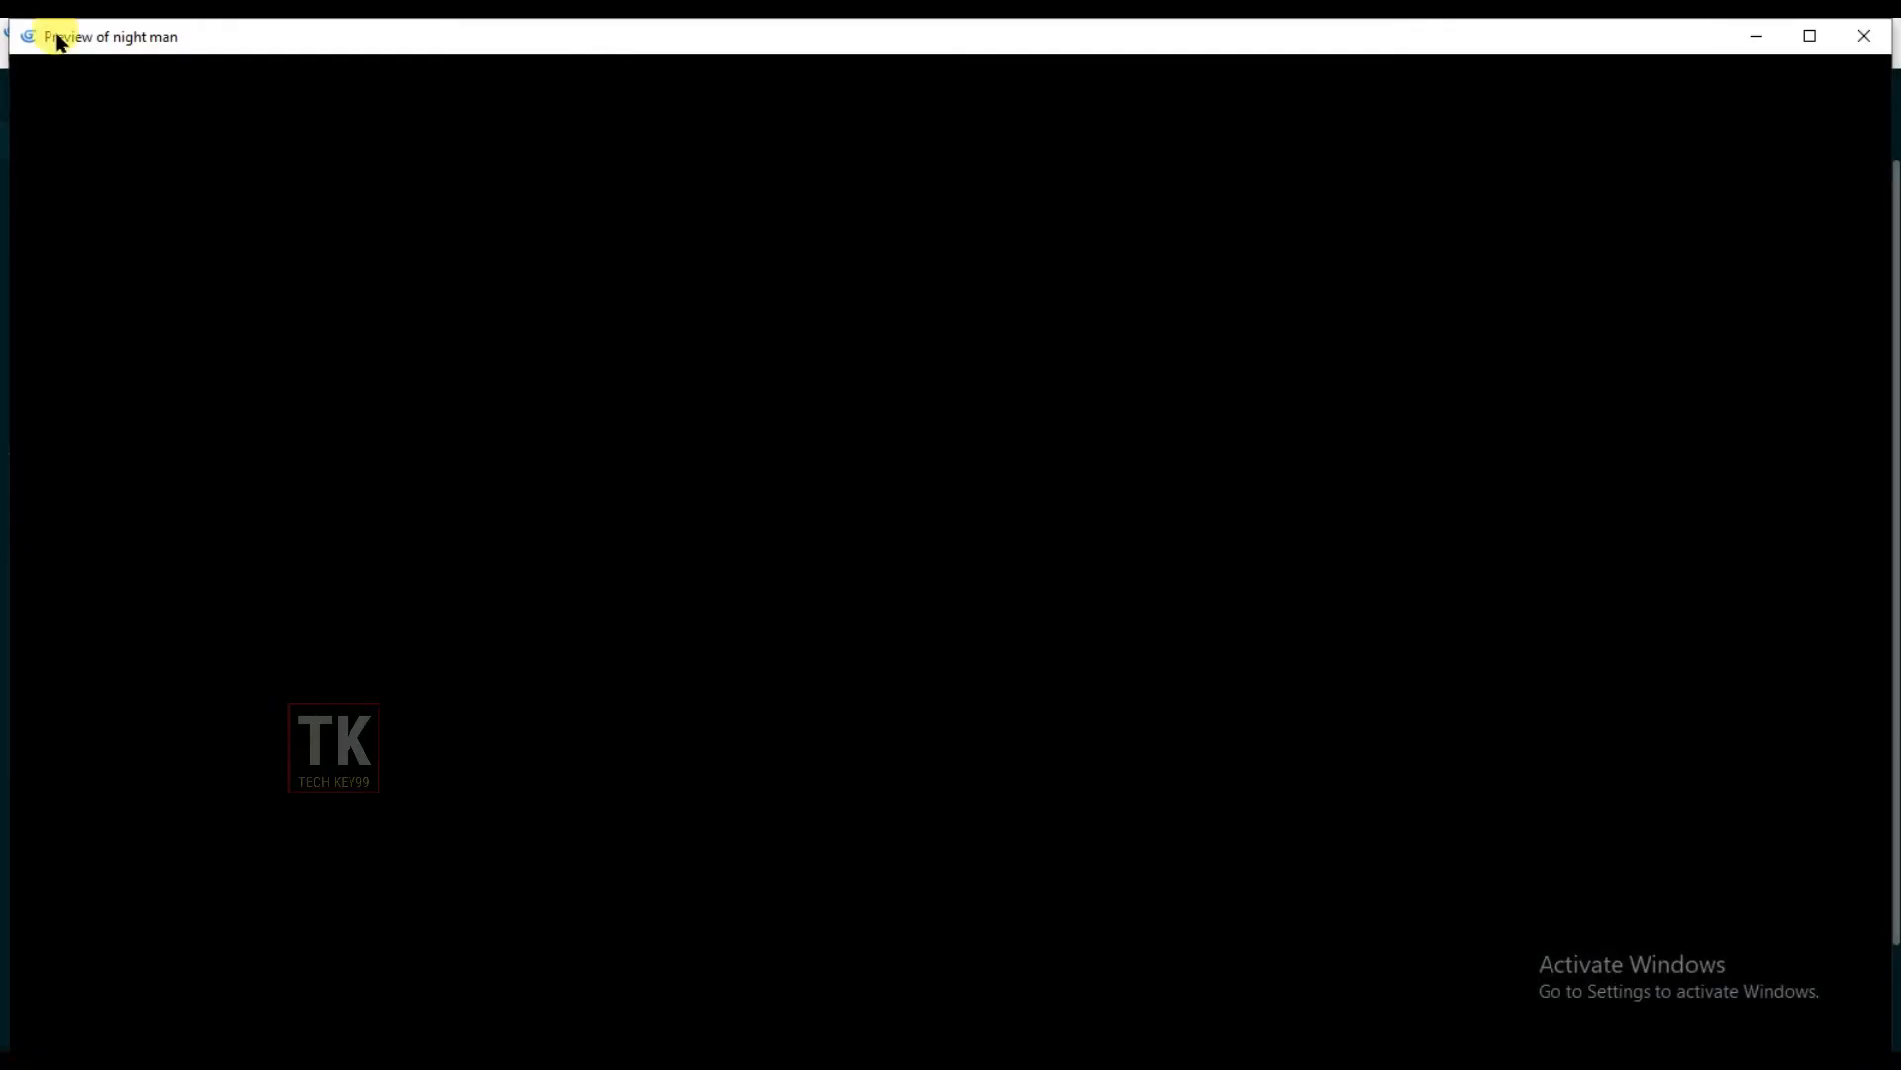
pyautogui.moveTo(8, 19); pyautogui.dragTo(569, 161)
pyautogui.moveTo(932, 185); pyautogui.dragTo(569, 100)
pyautogui.moveTo(961, 87); pyautogui.dragTo(866, 76)
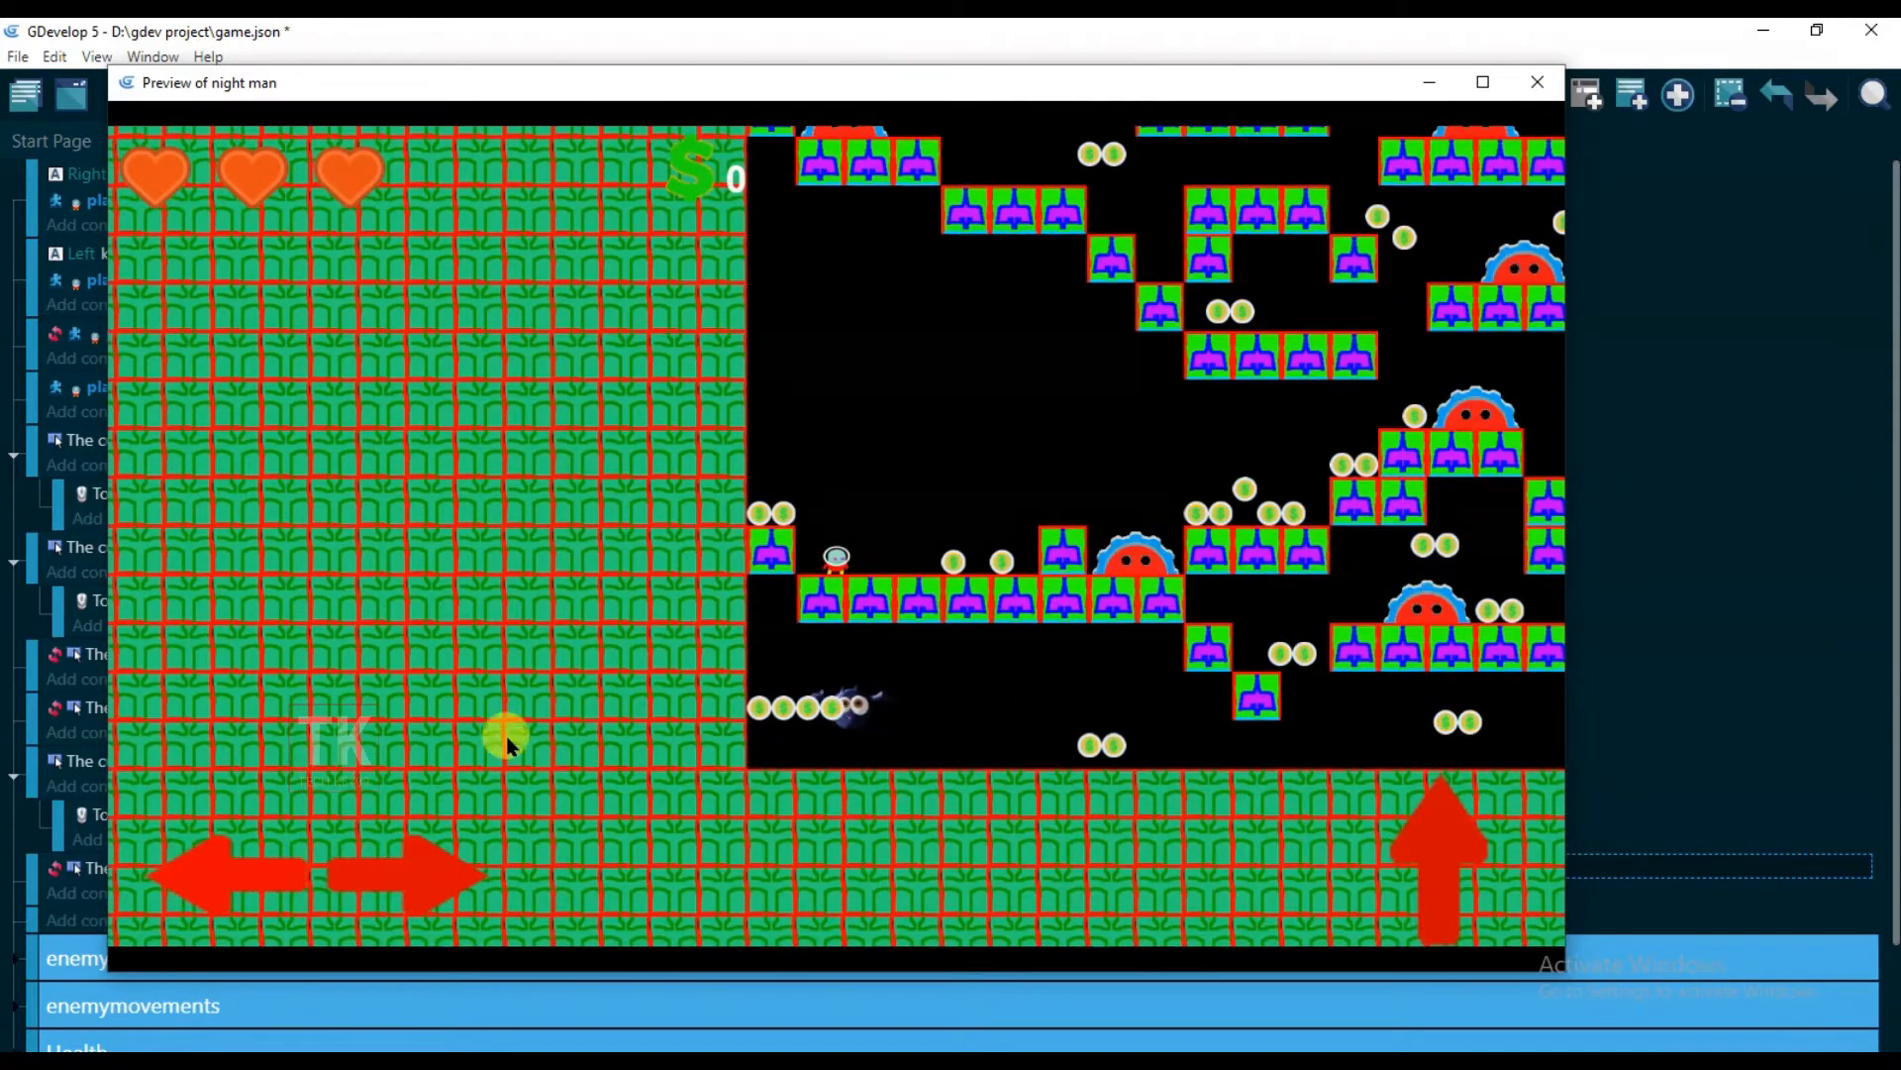
# Test the on-screen Right and UP arrows in the preview by moving the player and making it jump across platforms
pyautogui.click(448, 853)
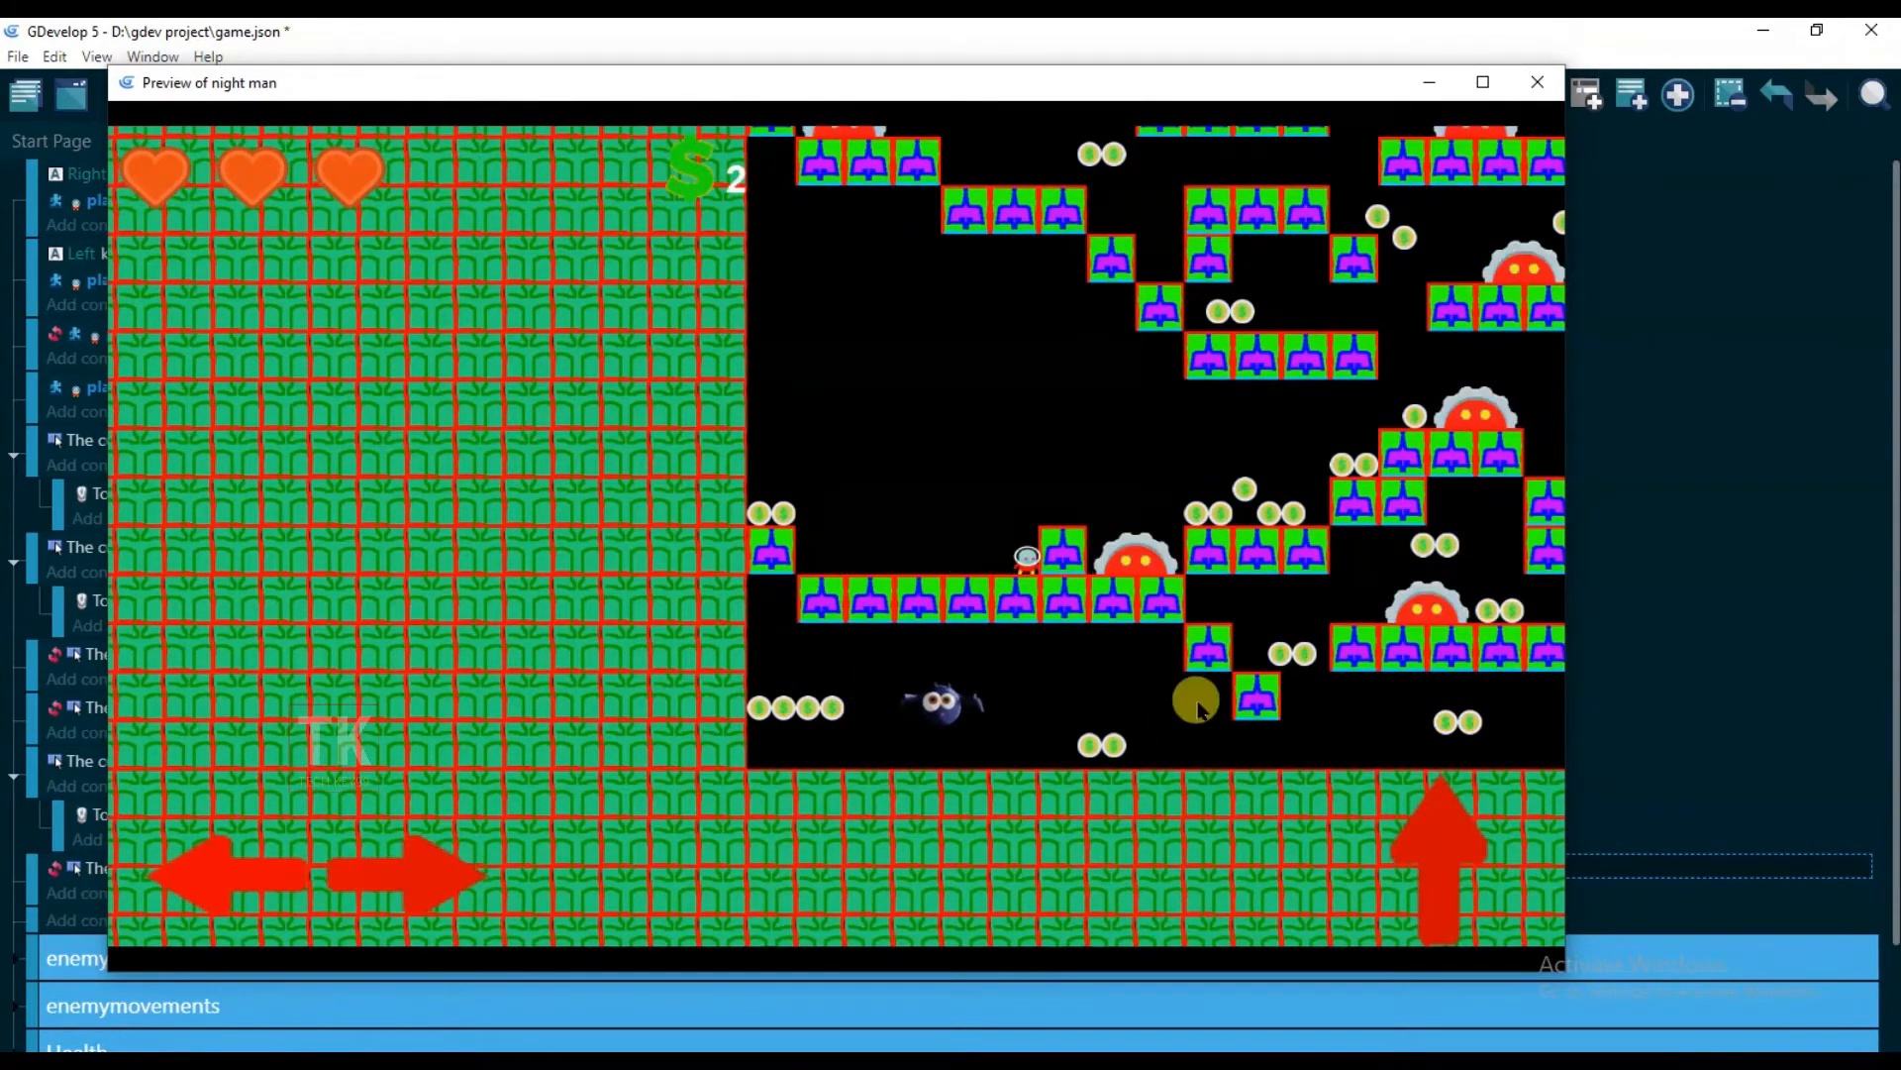
pyautogui.click(1443, 858)
pyautogui.click(1431, 866)
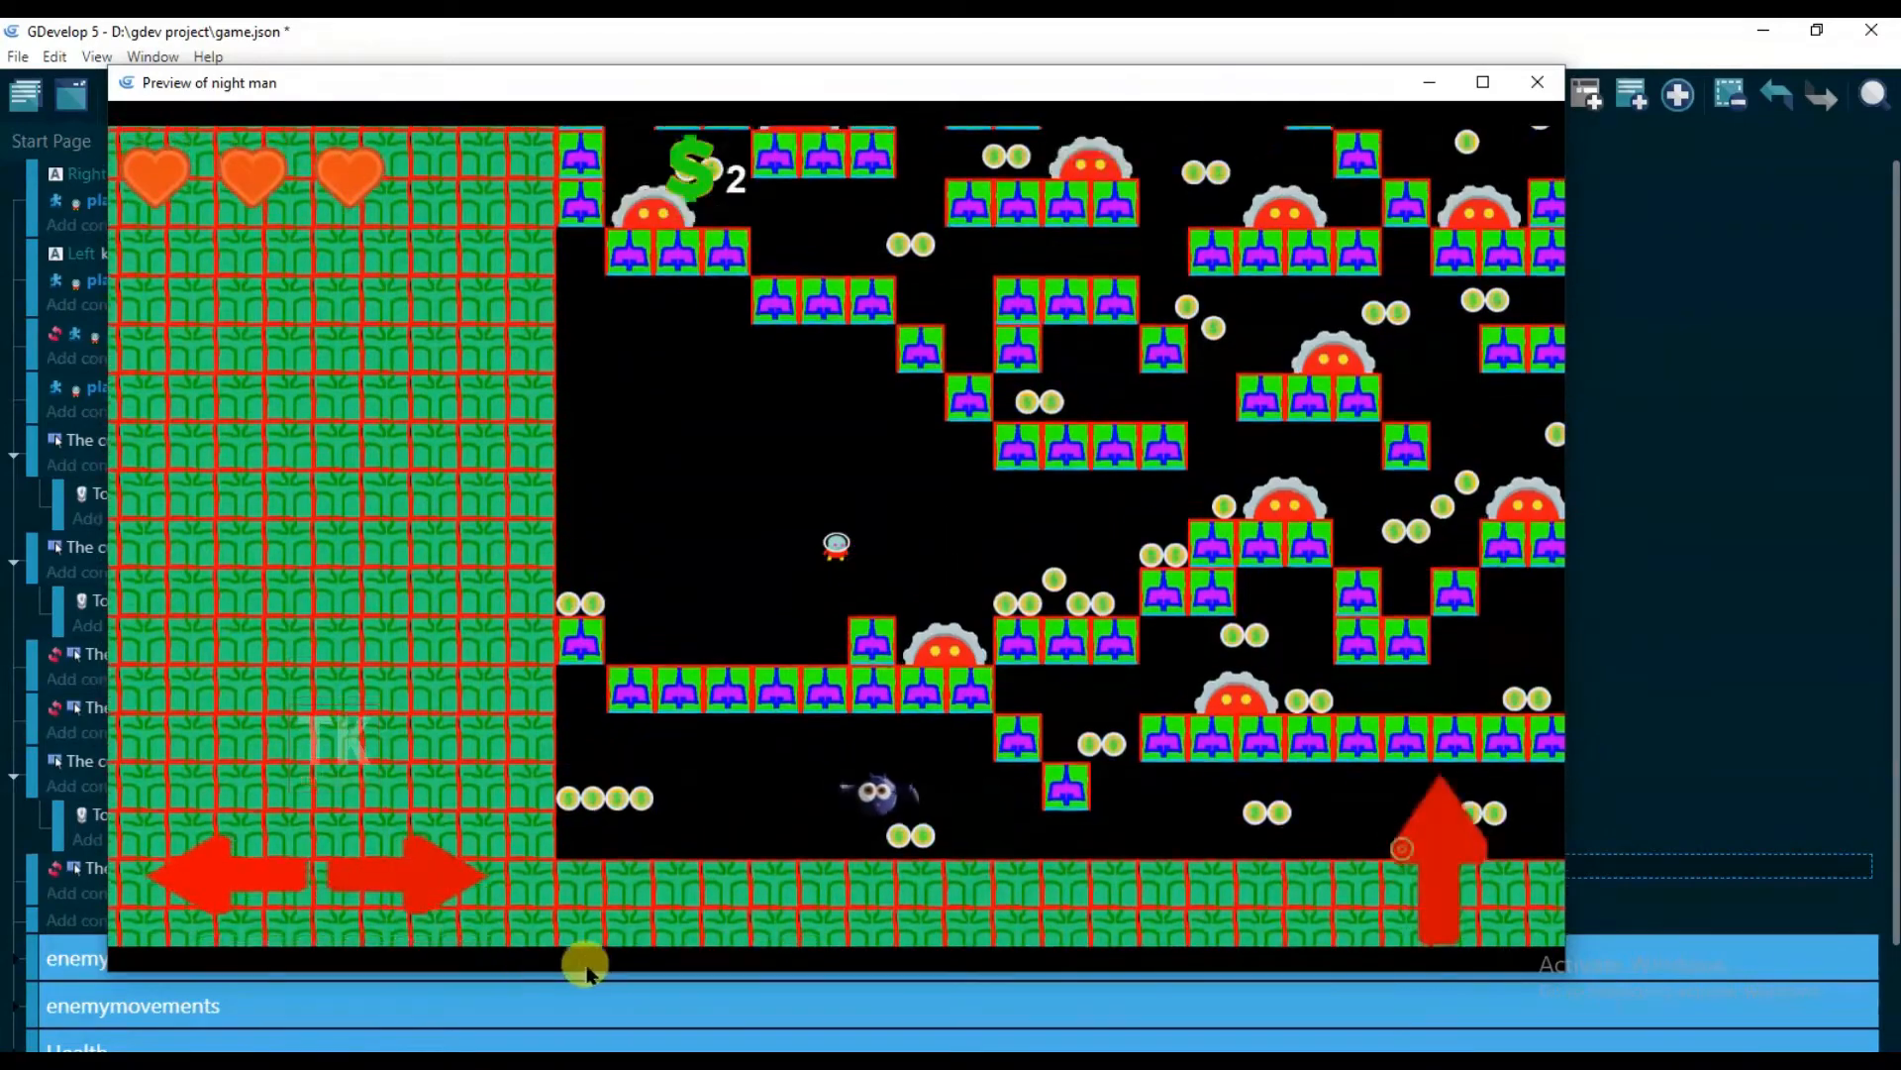
pyautogui.click(1431, 867)
pyautogui.click(450, 891)
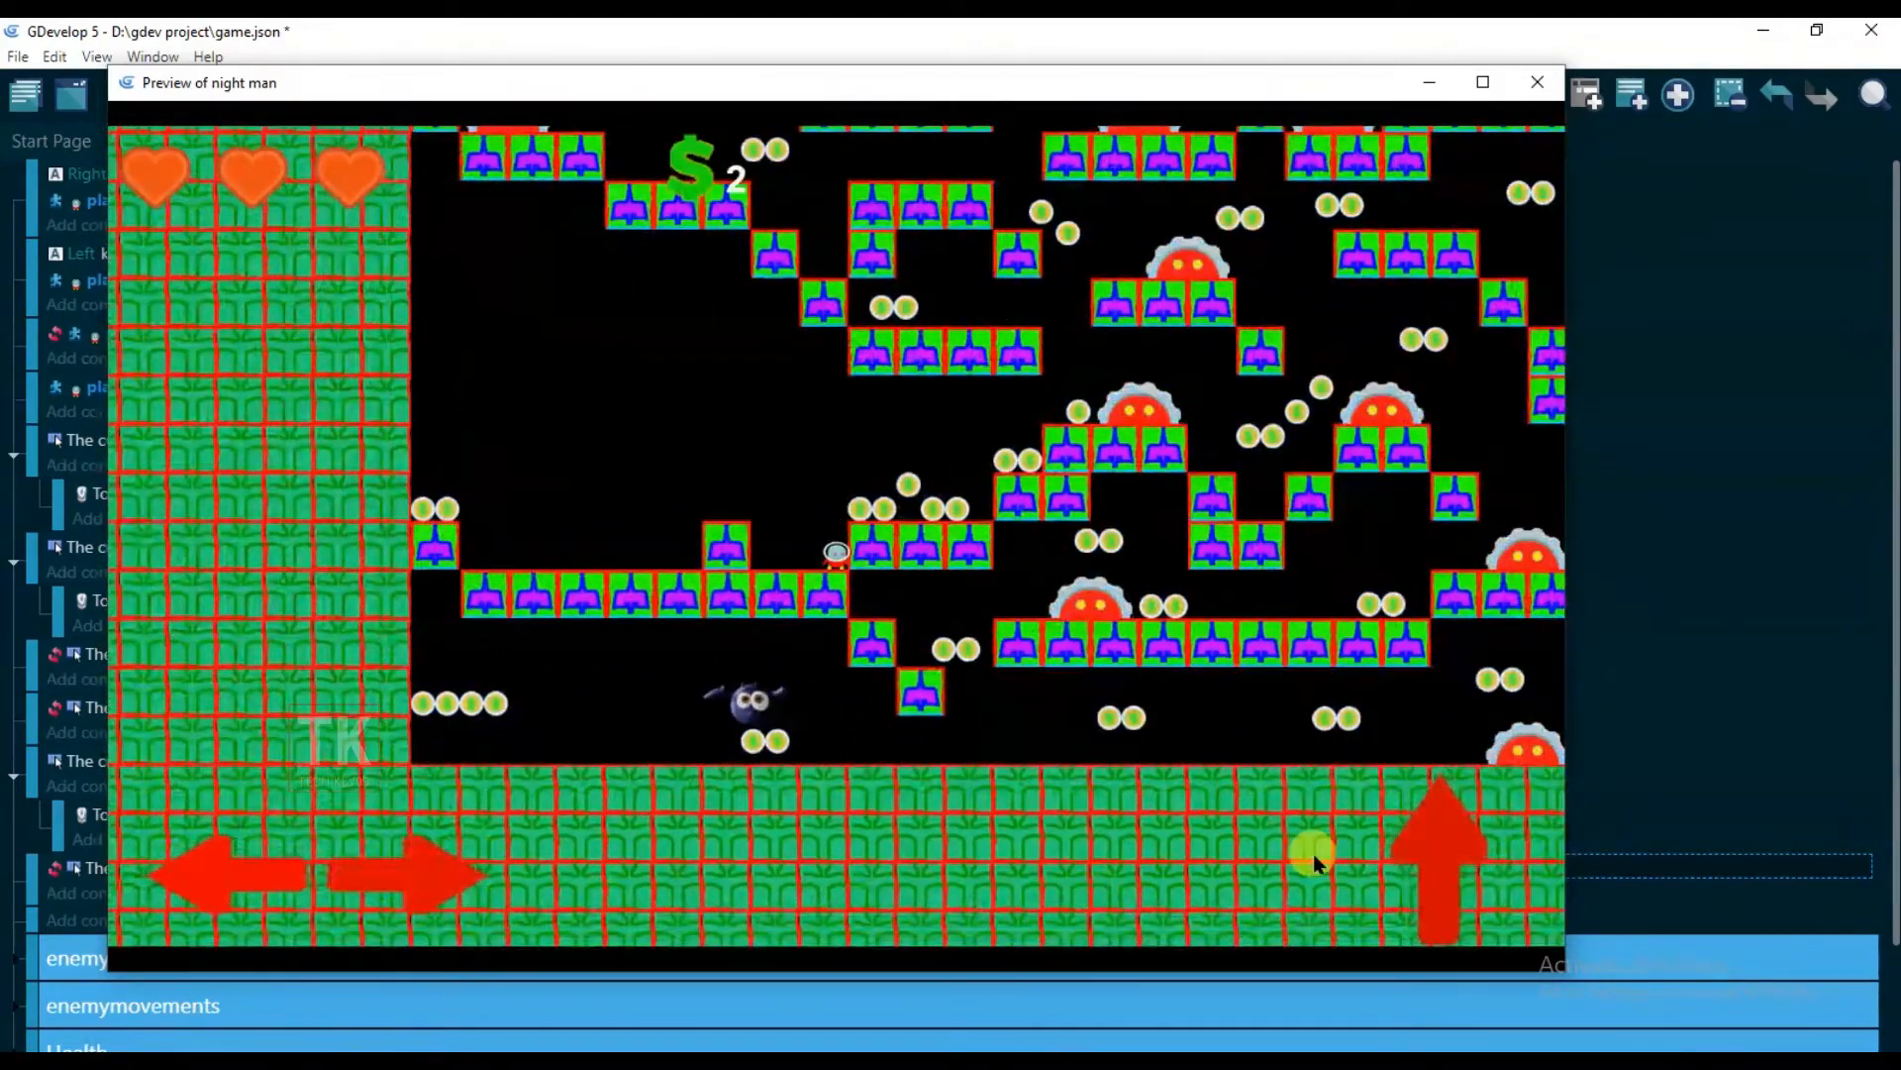
pyautogui.click(1411, 861)
pyautogui.click(480, 874)
pyautogui.click(1411, 862)
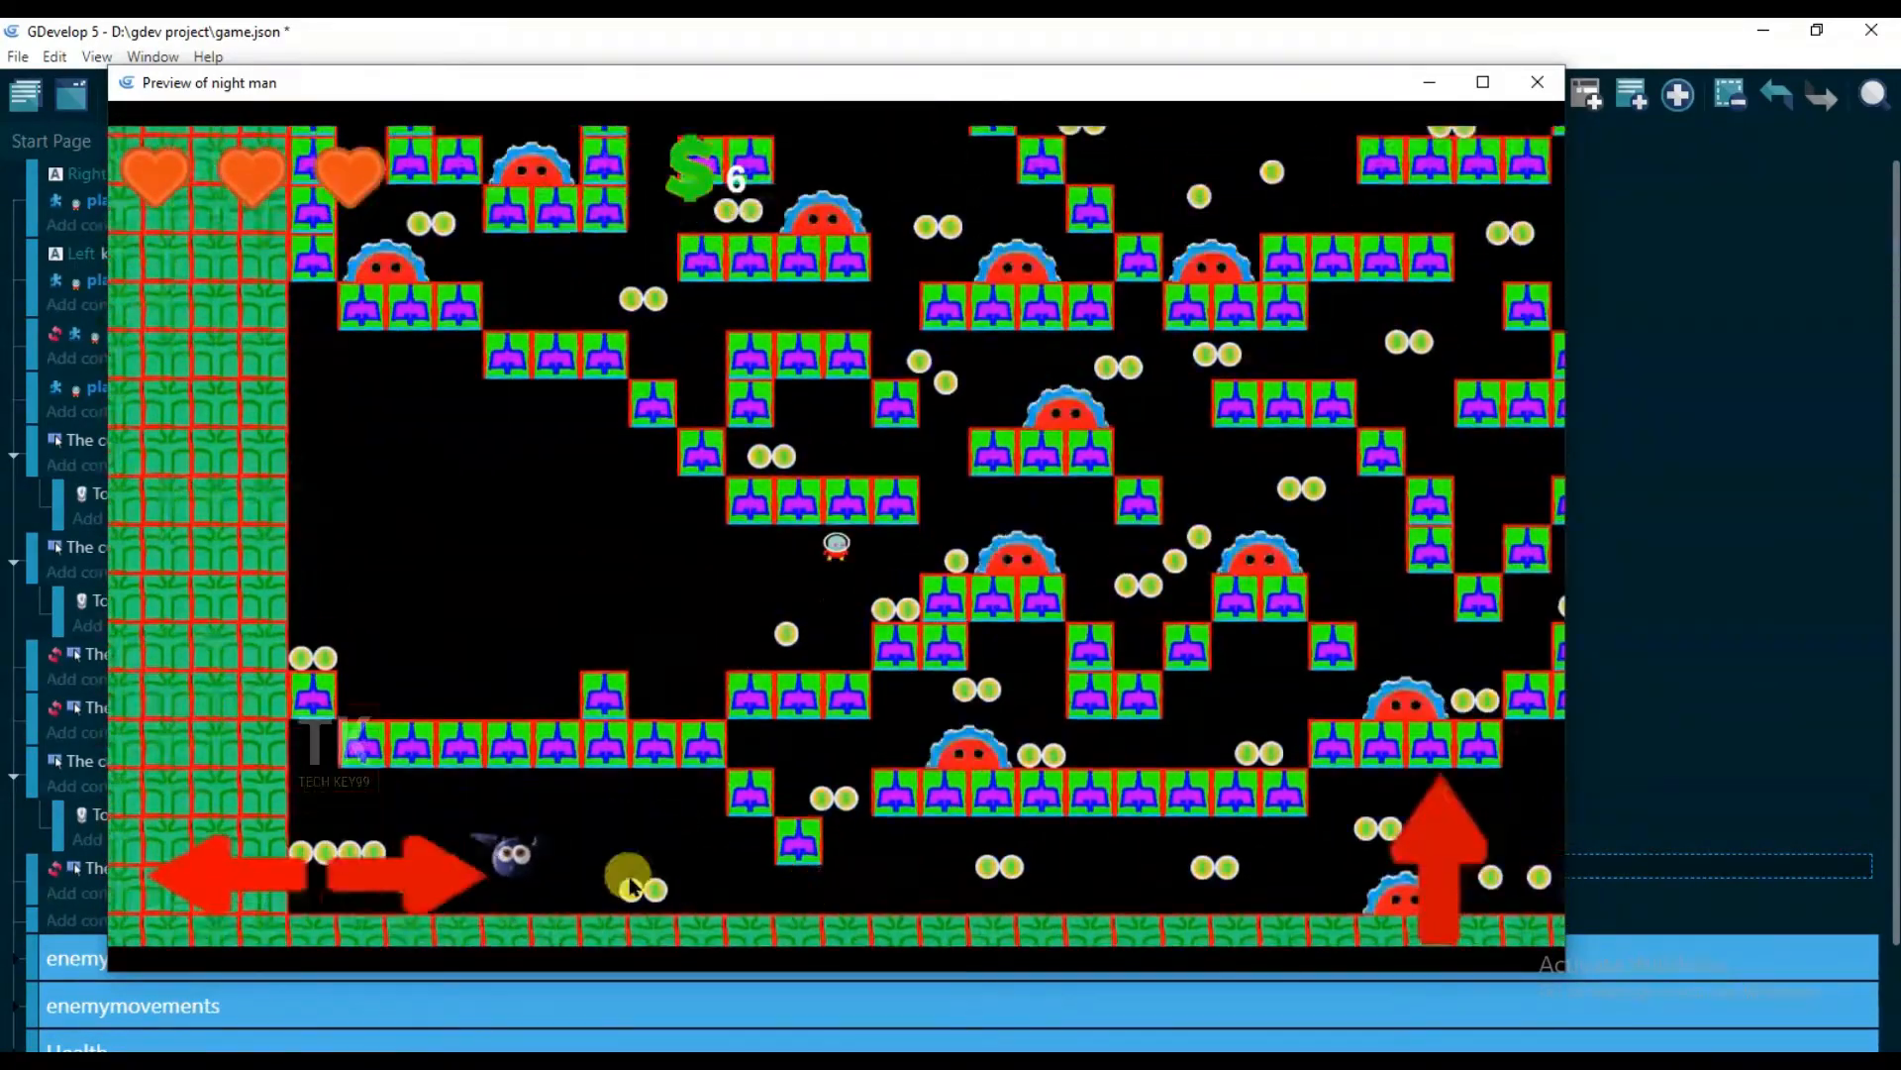
pyautogui.click(1424, 856)
pyautogui.click(483, 890)
pyautogui.click(1431, 861)
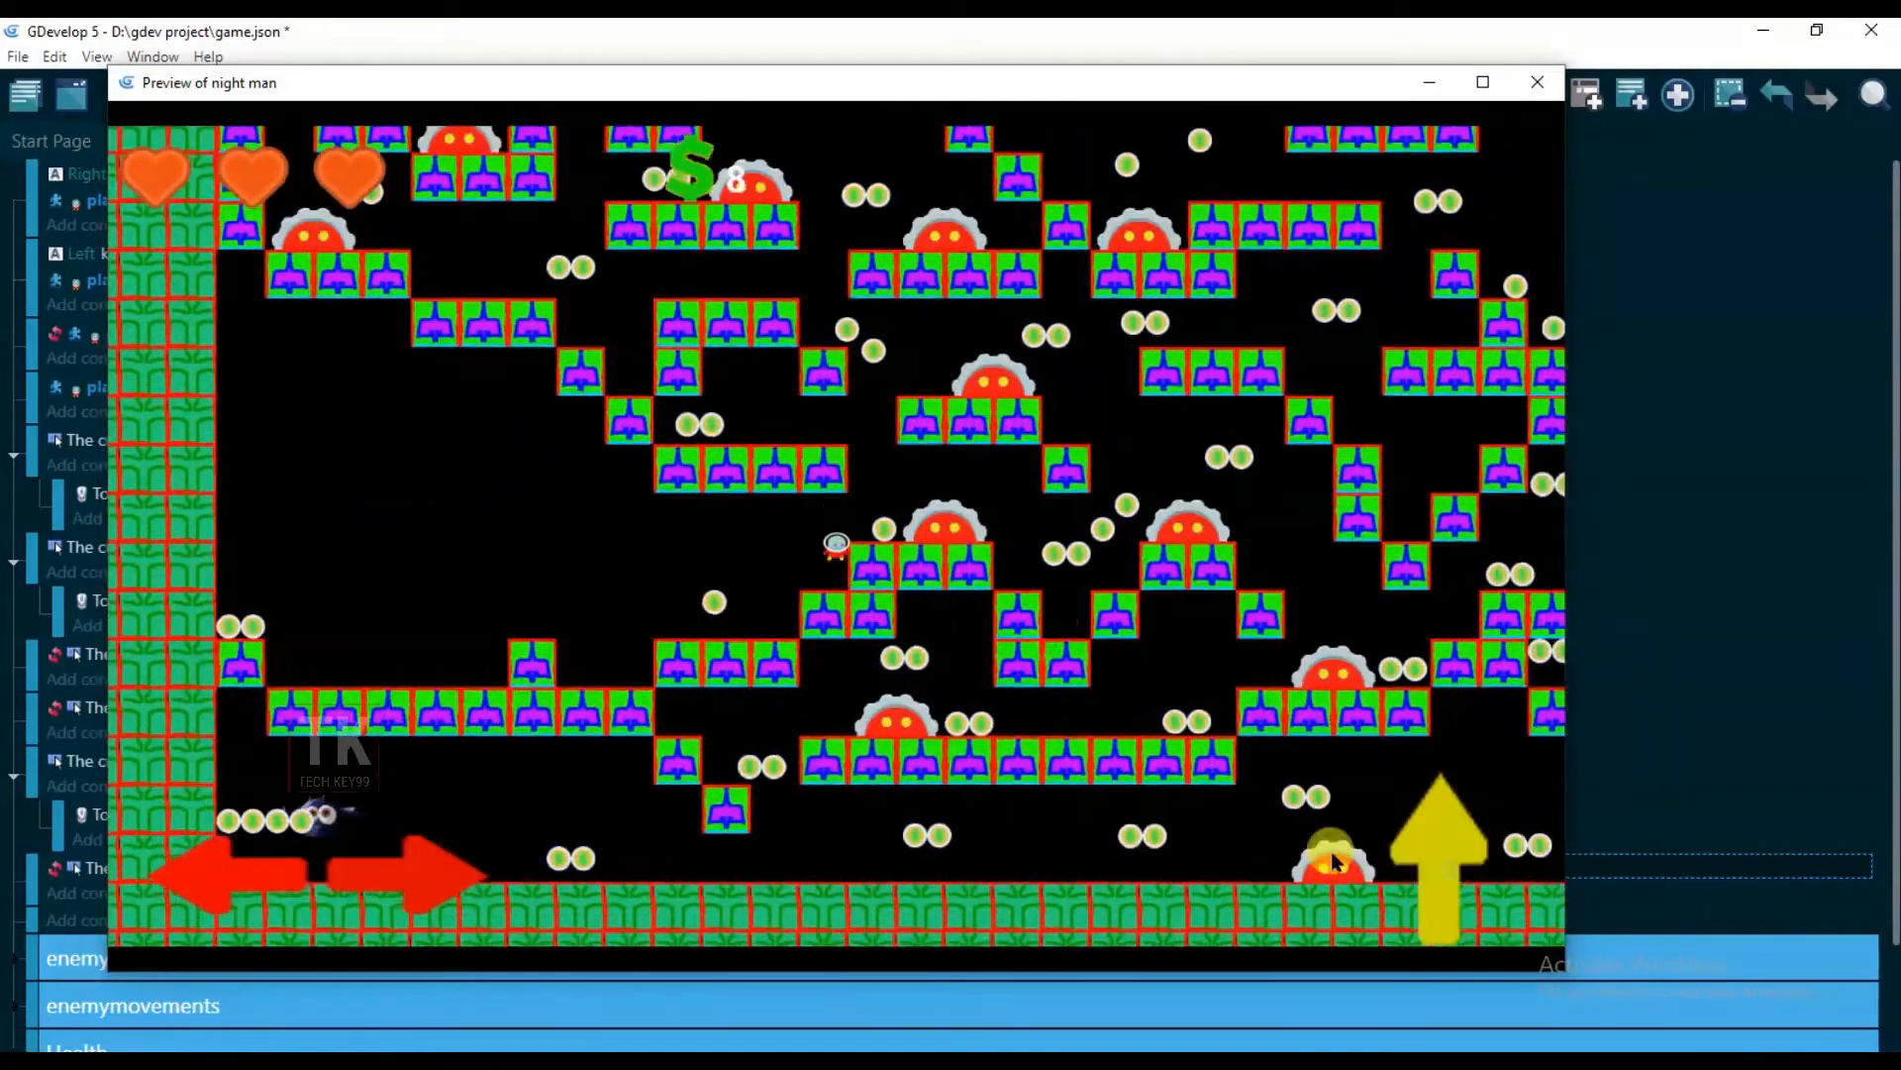
pyautogui.click(1431, 862)
pyautogui.click(657, 872)
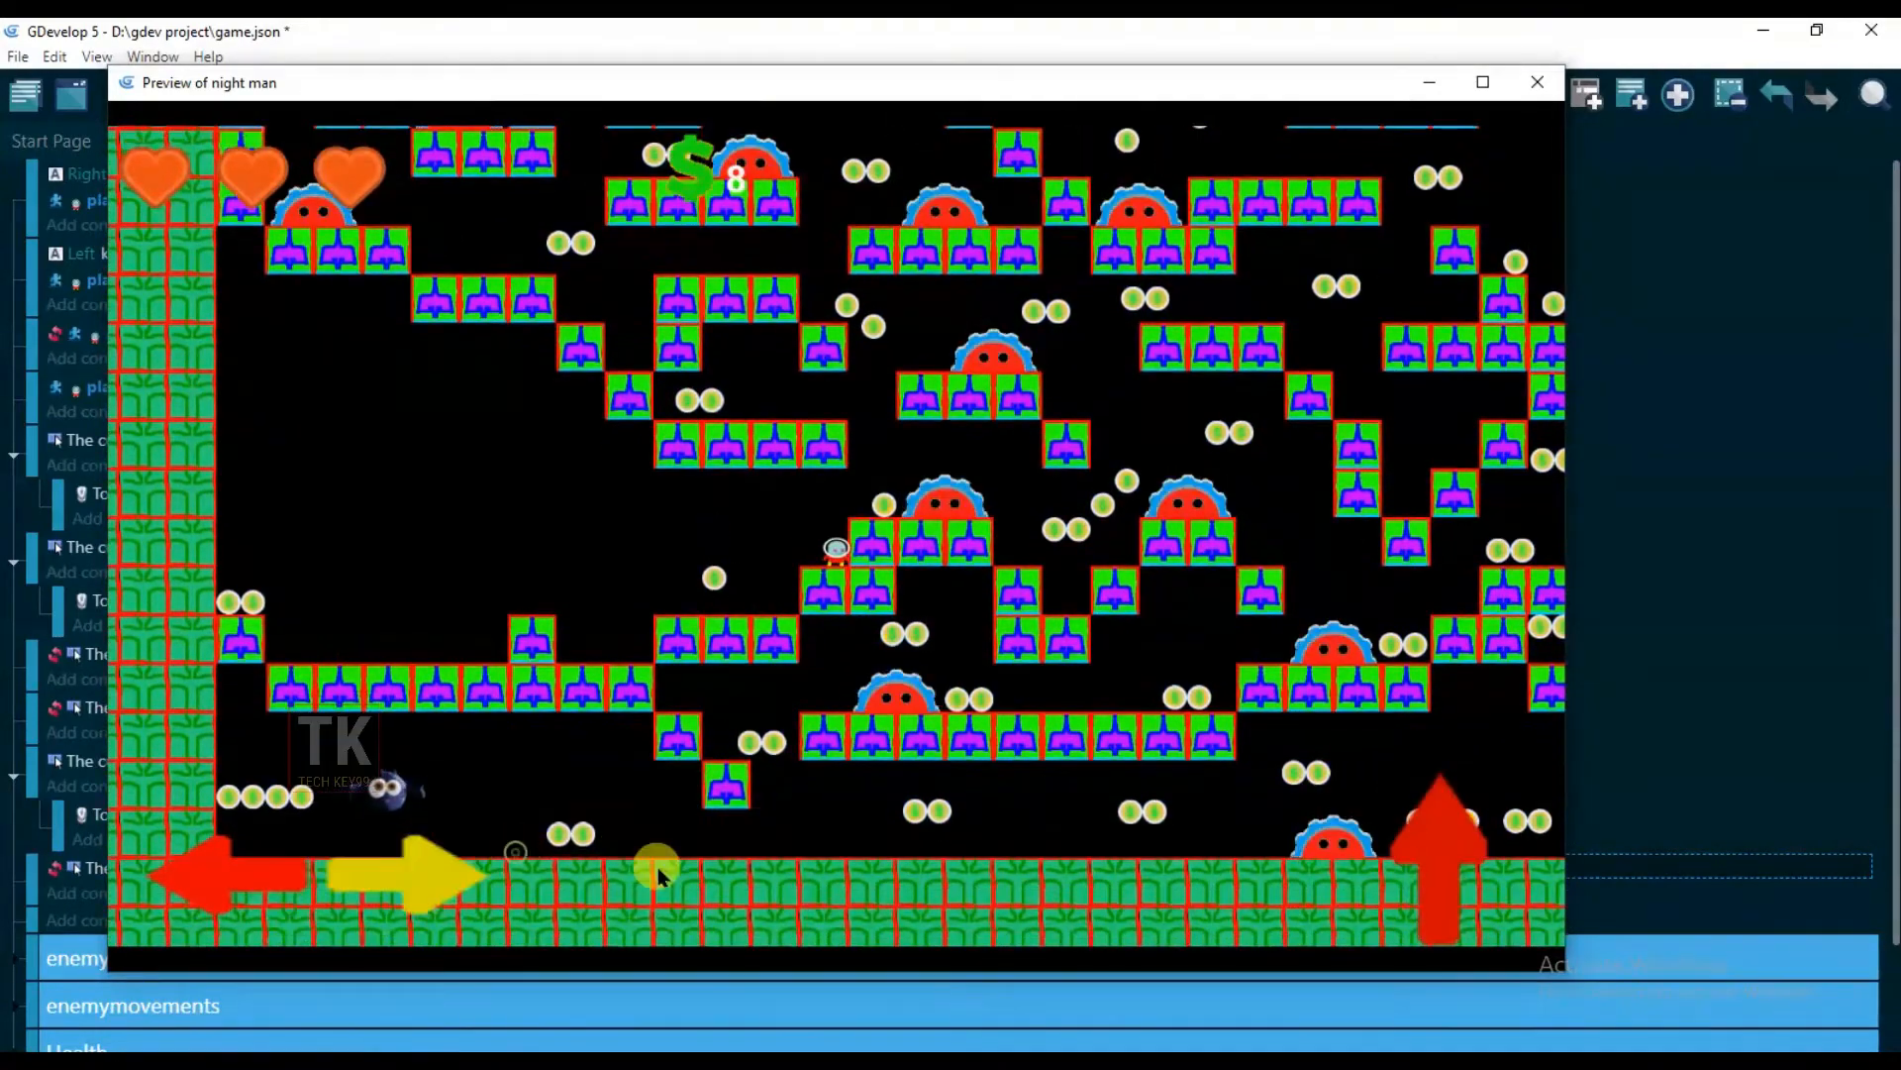
pyautogui.click(1464, 848)
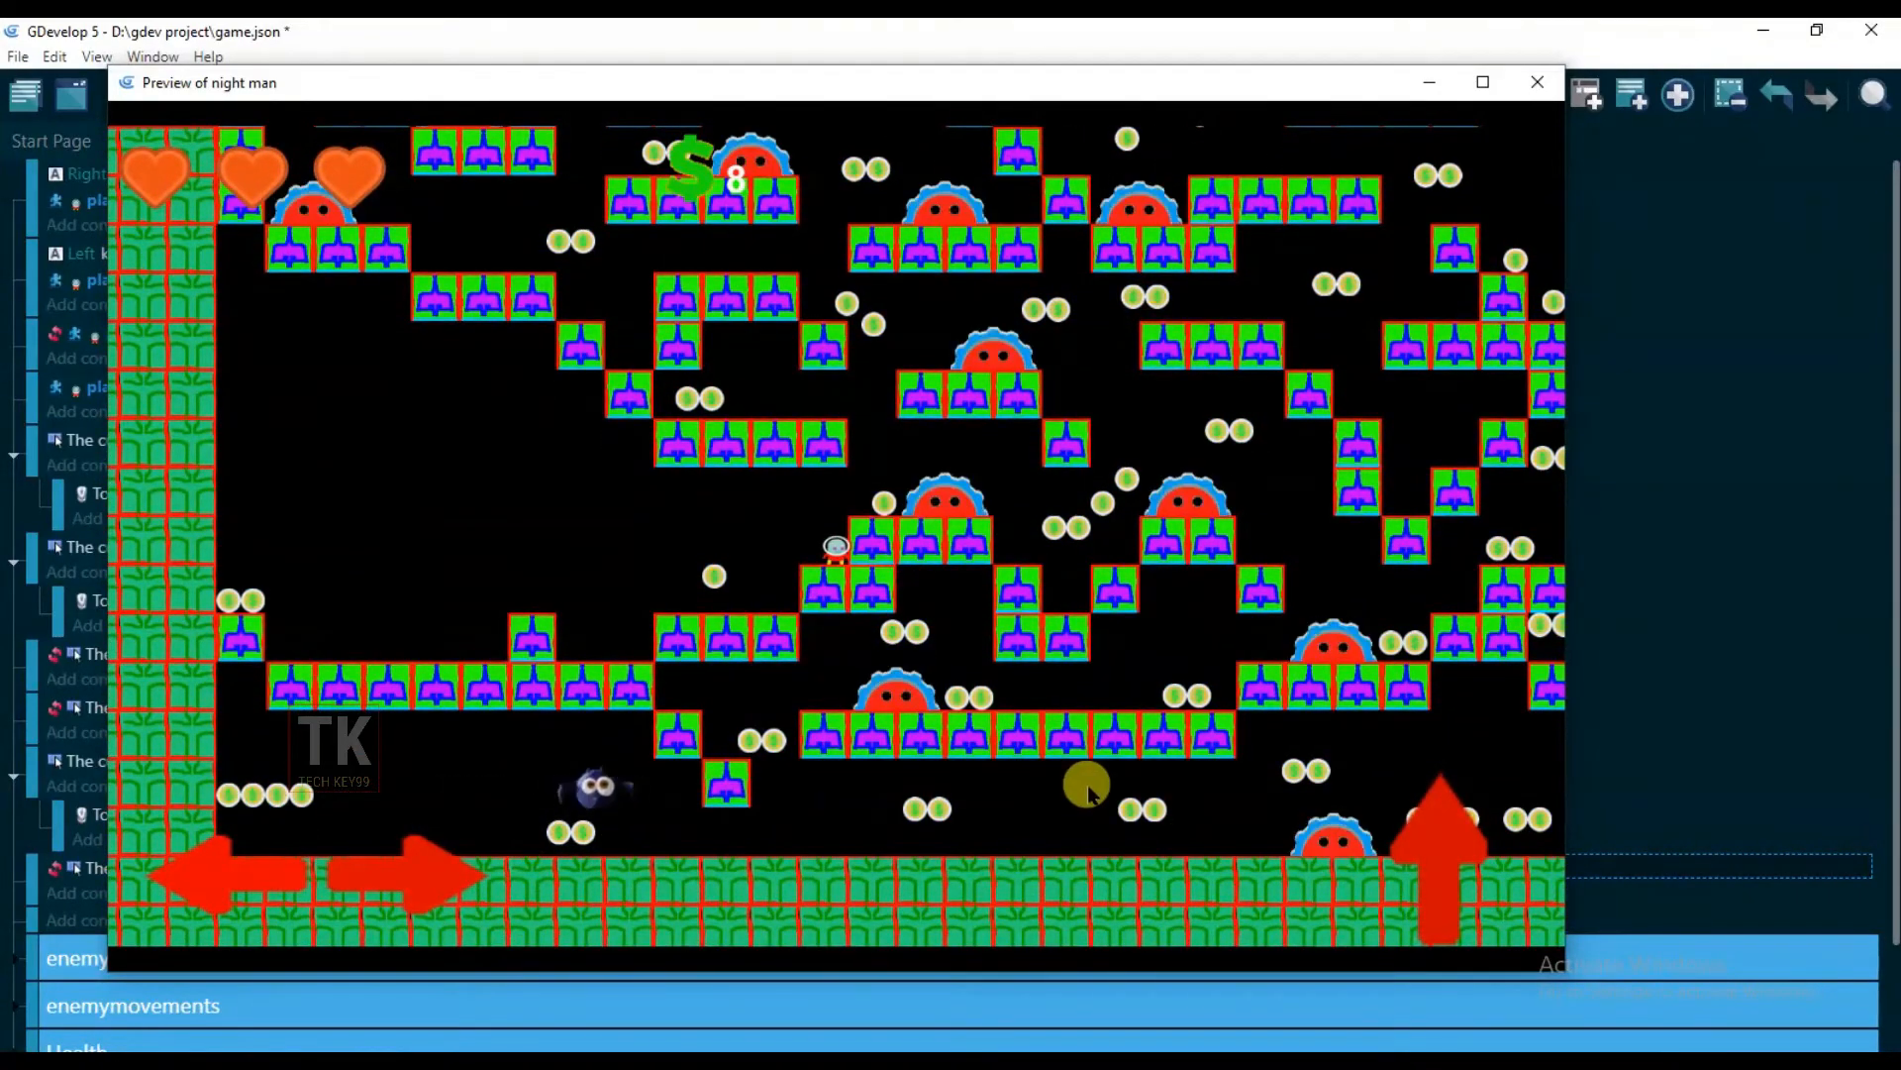
# Play the level in the preview with the default platformer controls, running and jumping across platforms and collecting coins
pyautogui.press('Right')
pyautogui.press('space')
pyautogui.press('space')
pyautogui.press('space')
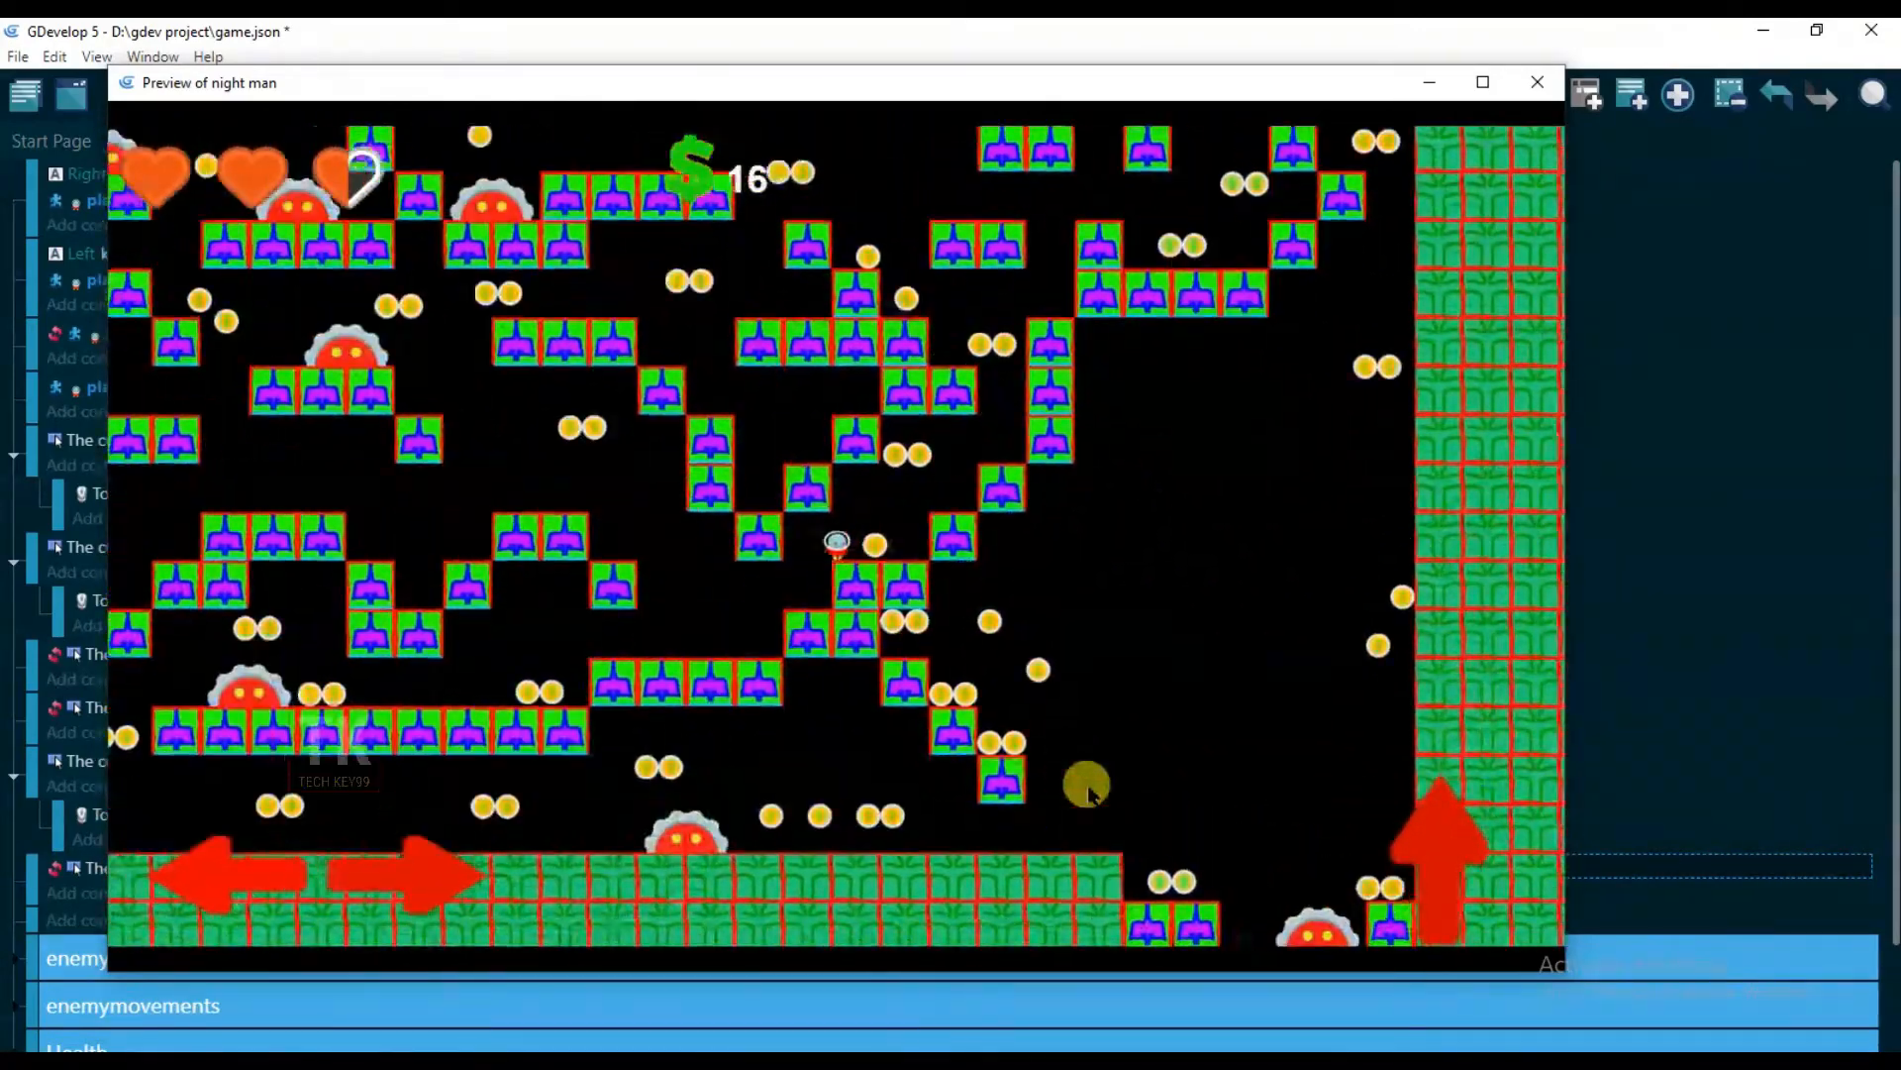
pyautogui.press('Right')
pyautogui.press('space')
pyautogui.press('Left')
pyautogui.press('space')
pyautogui.press('Right')
pyautogui.press('space')
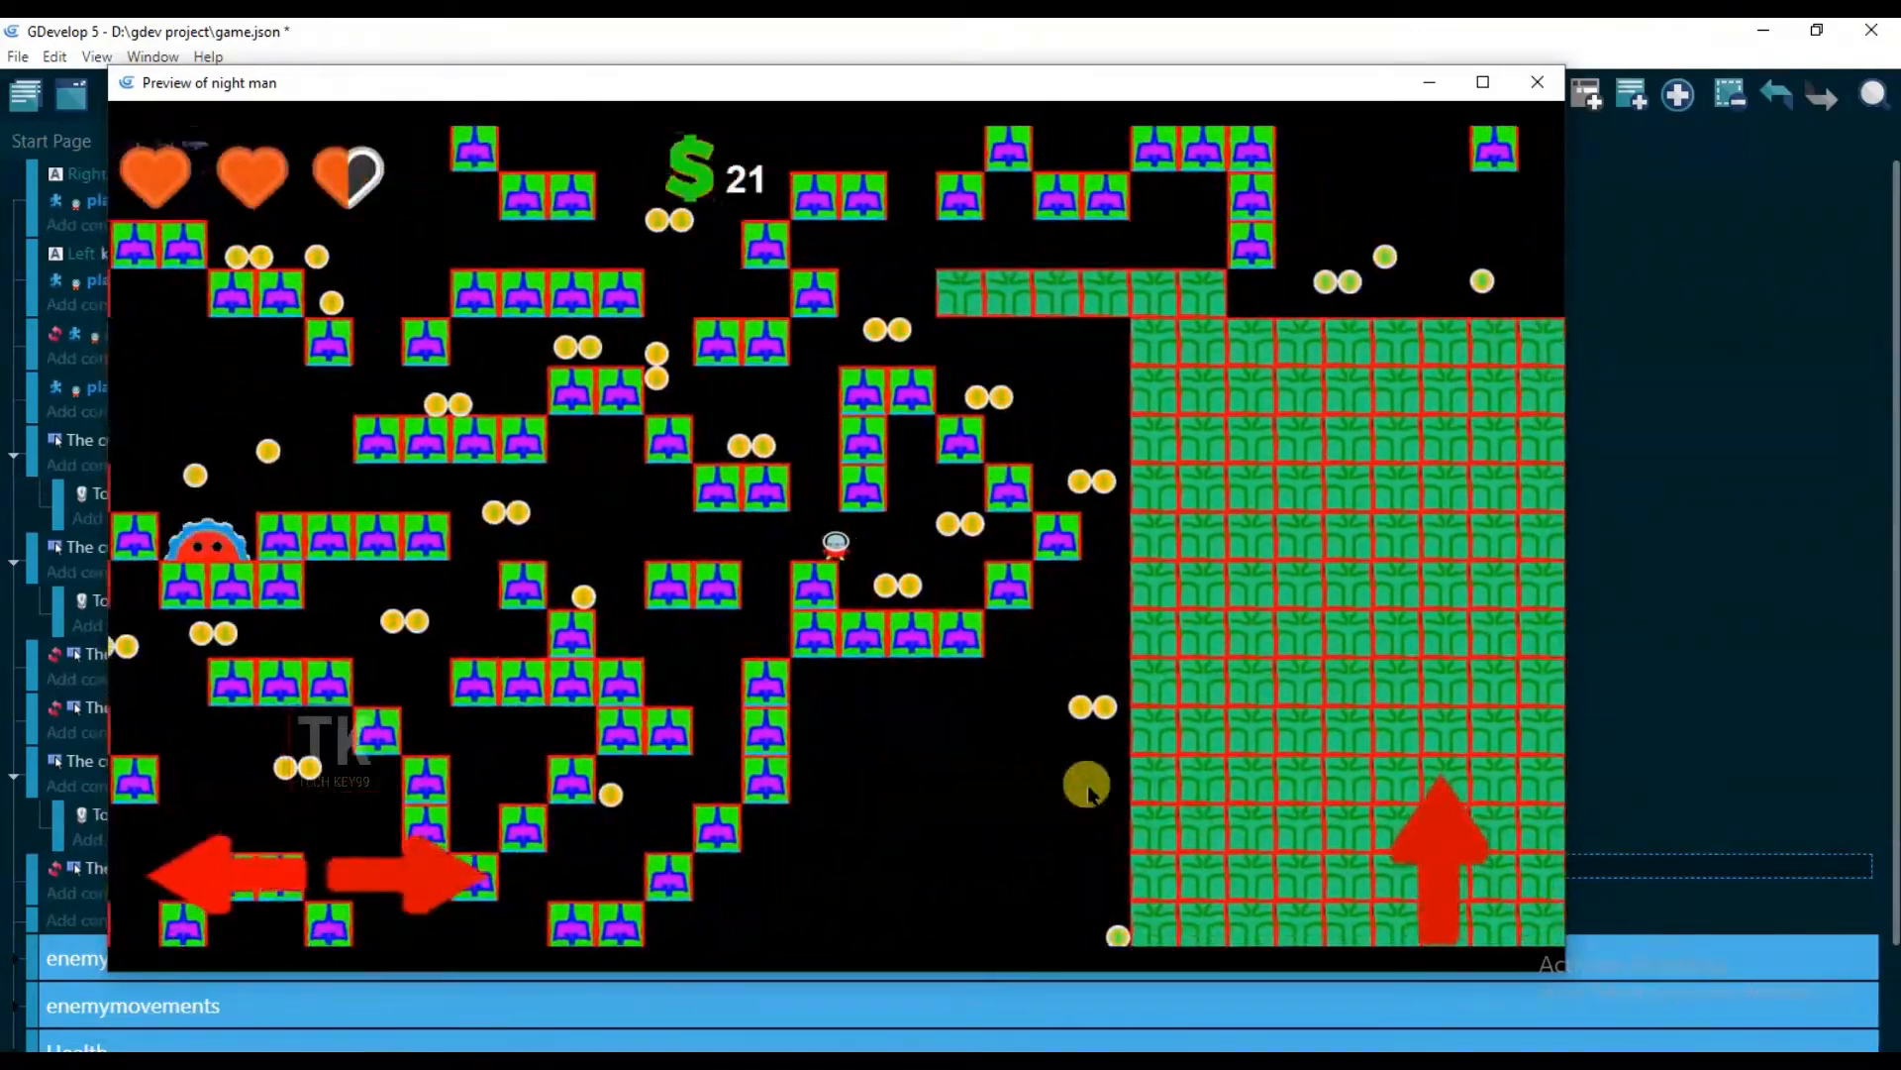
pyautogui.press('Left')
pyautogui.press('Right')
pyautogui.press('Left')
pyautogui.press('space')
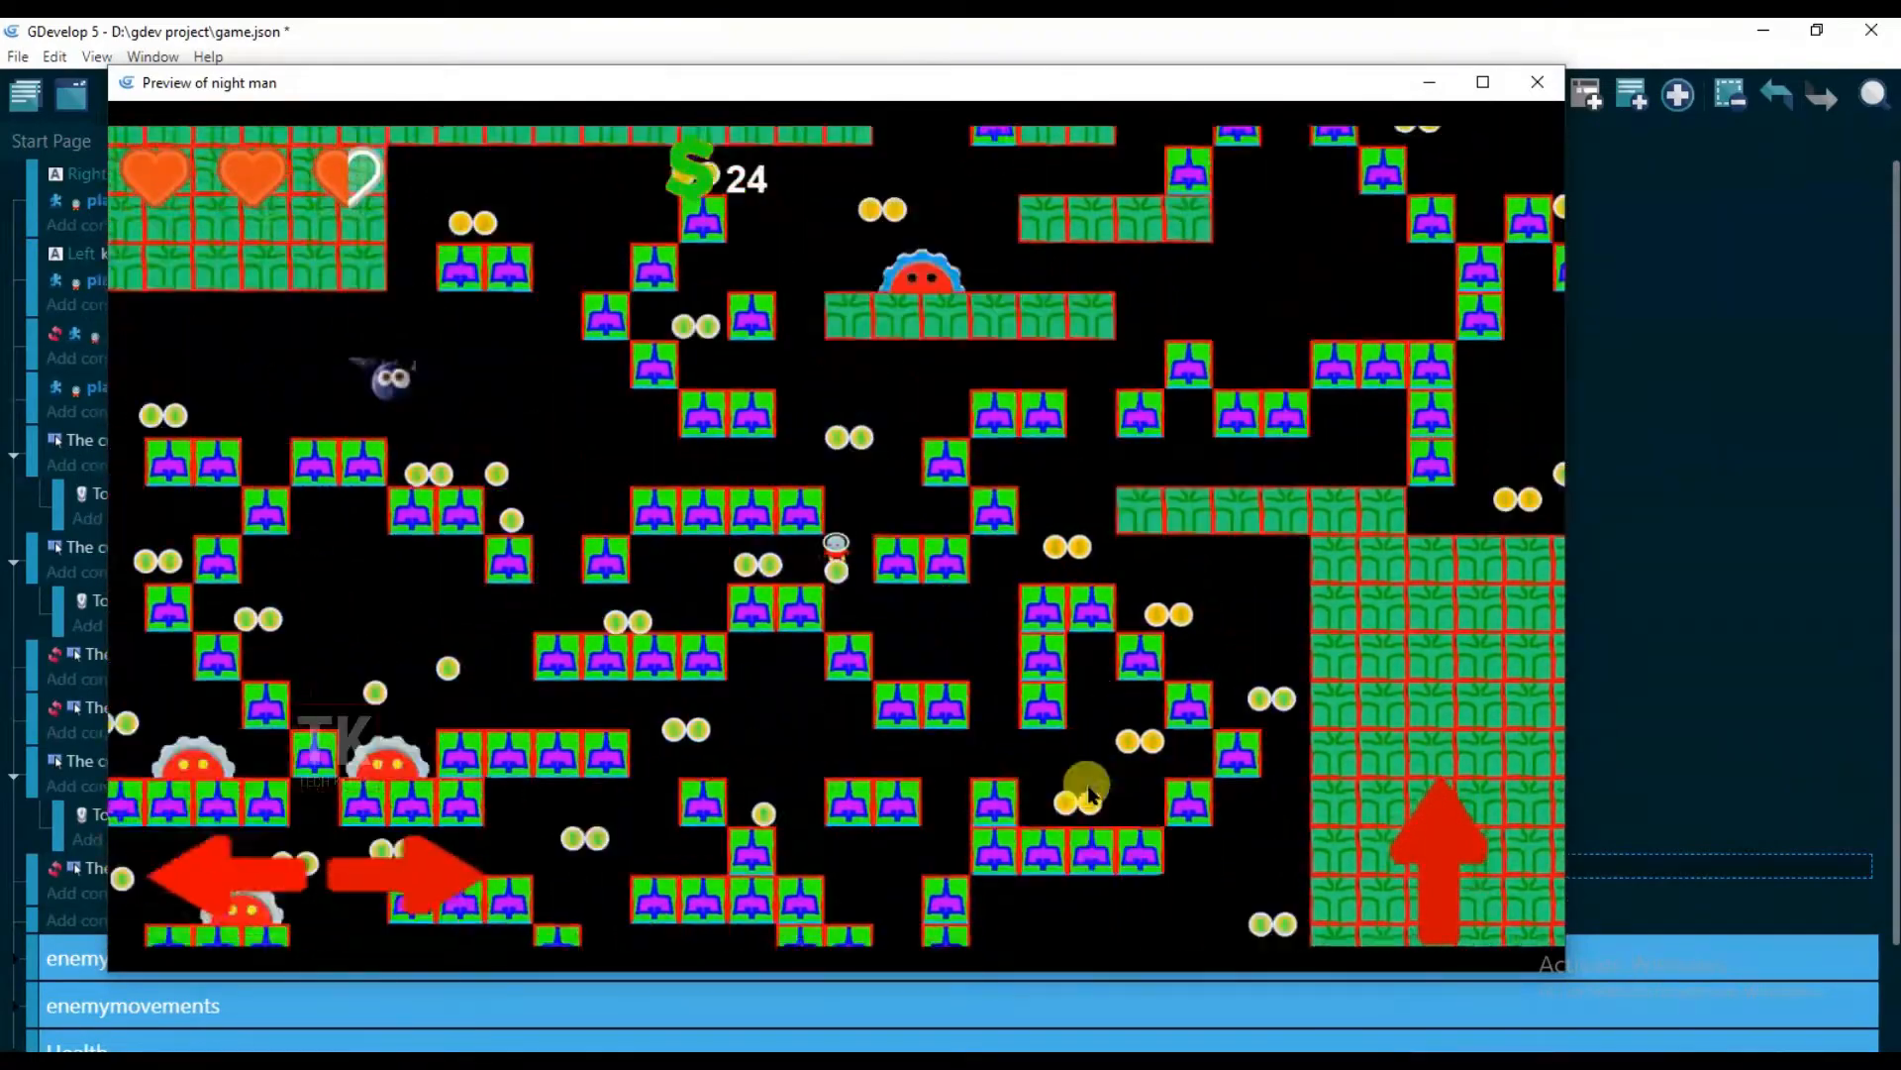
pyautogui.press('Right')
pyautogui.press('space')
pyautogui.press('Left')
pyautogui.press('space')
pyautogui.press('Right')
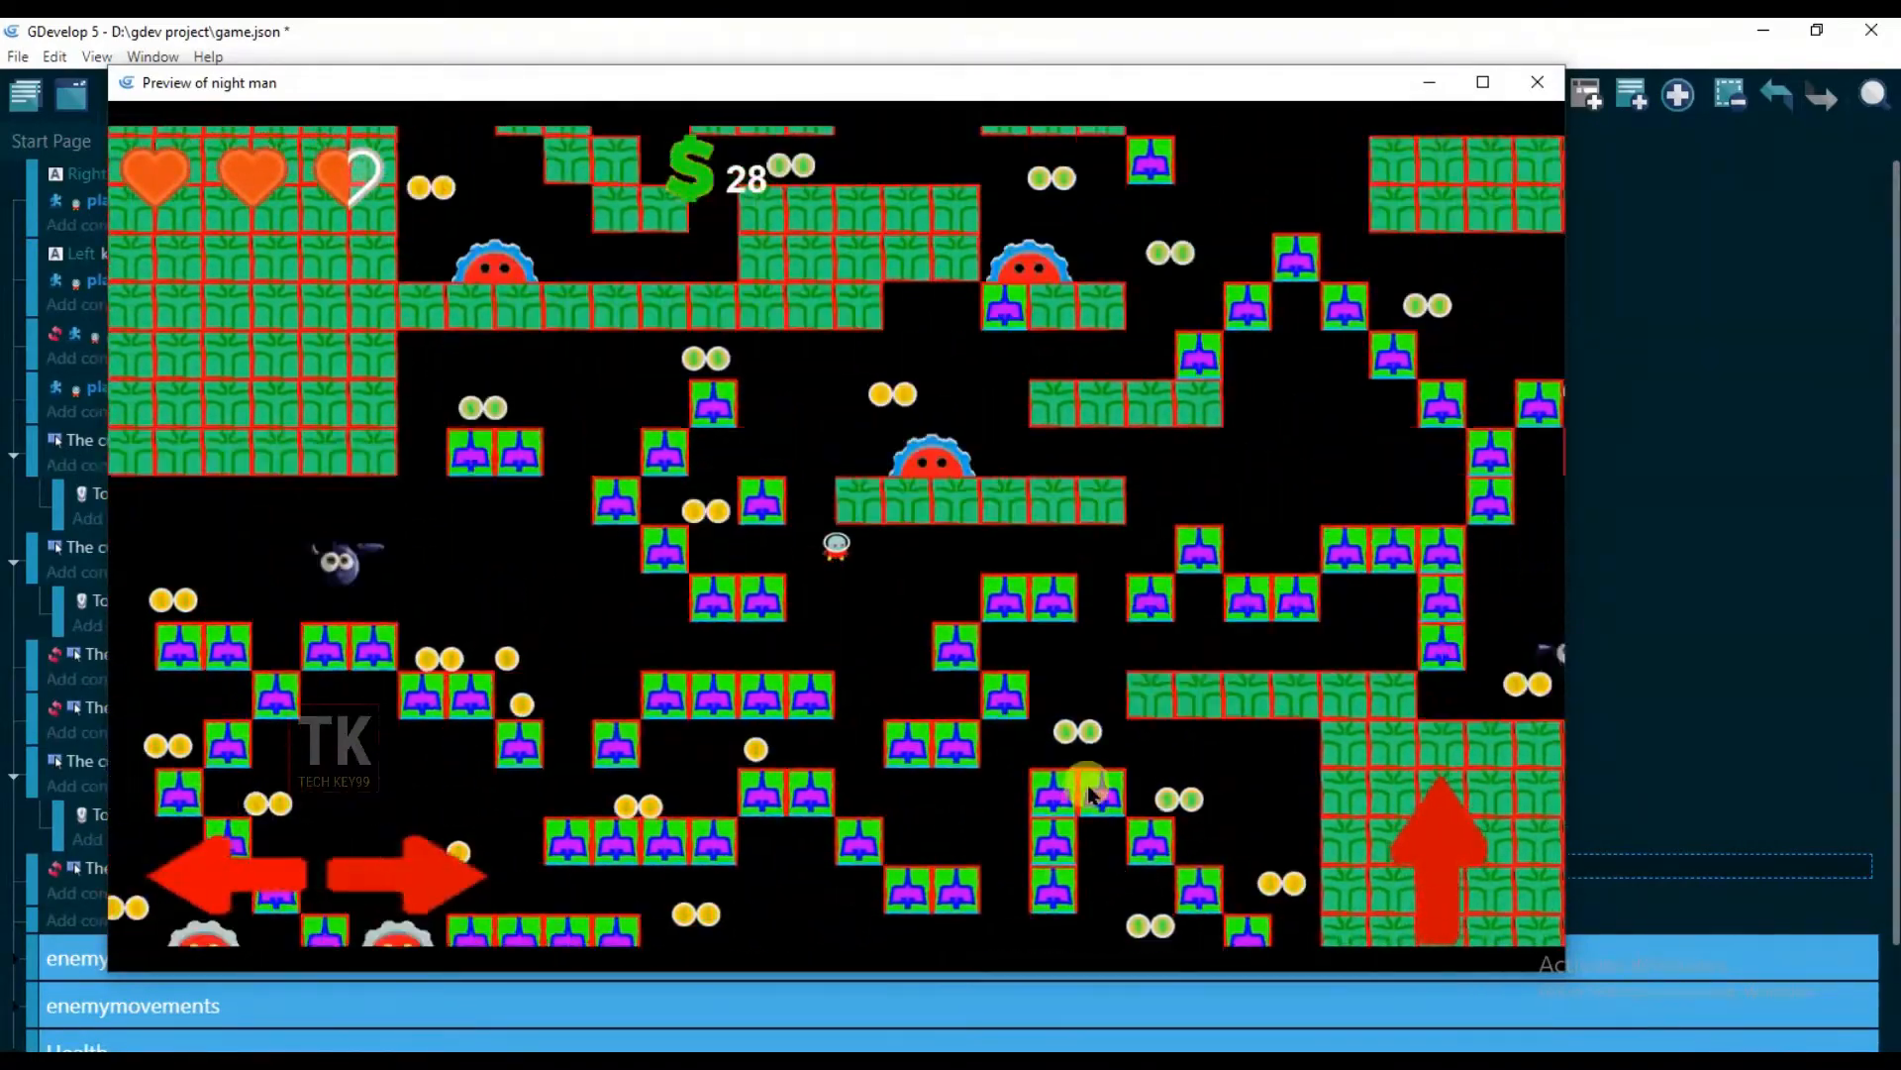
pyautogui.press('Right')
pyautogui.press('Left')
pyautogui.press('space')
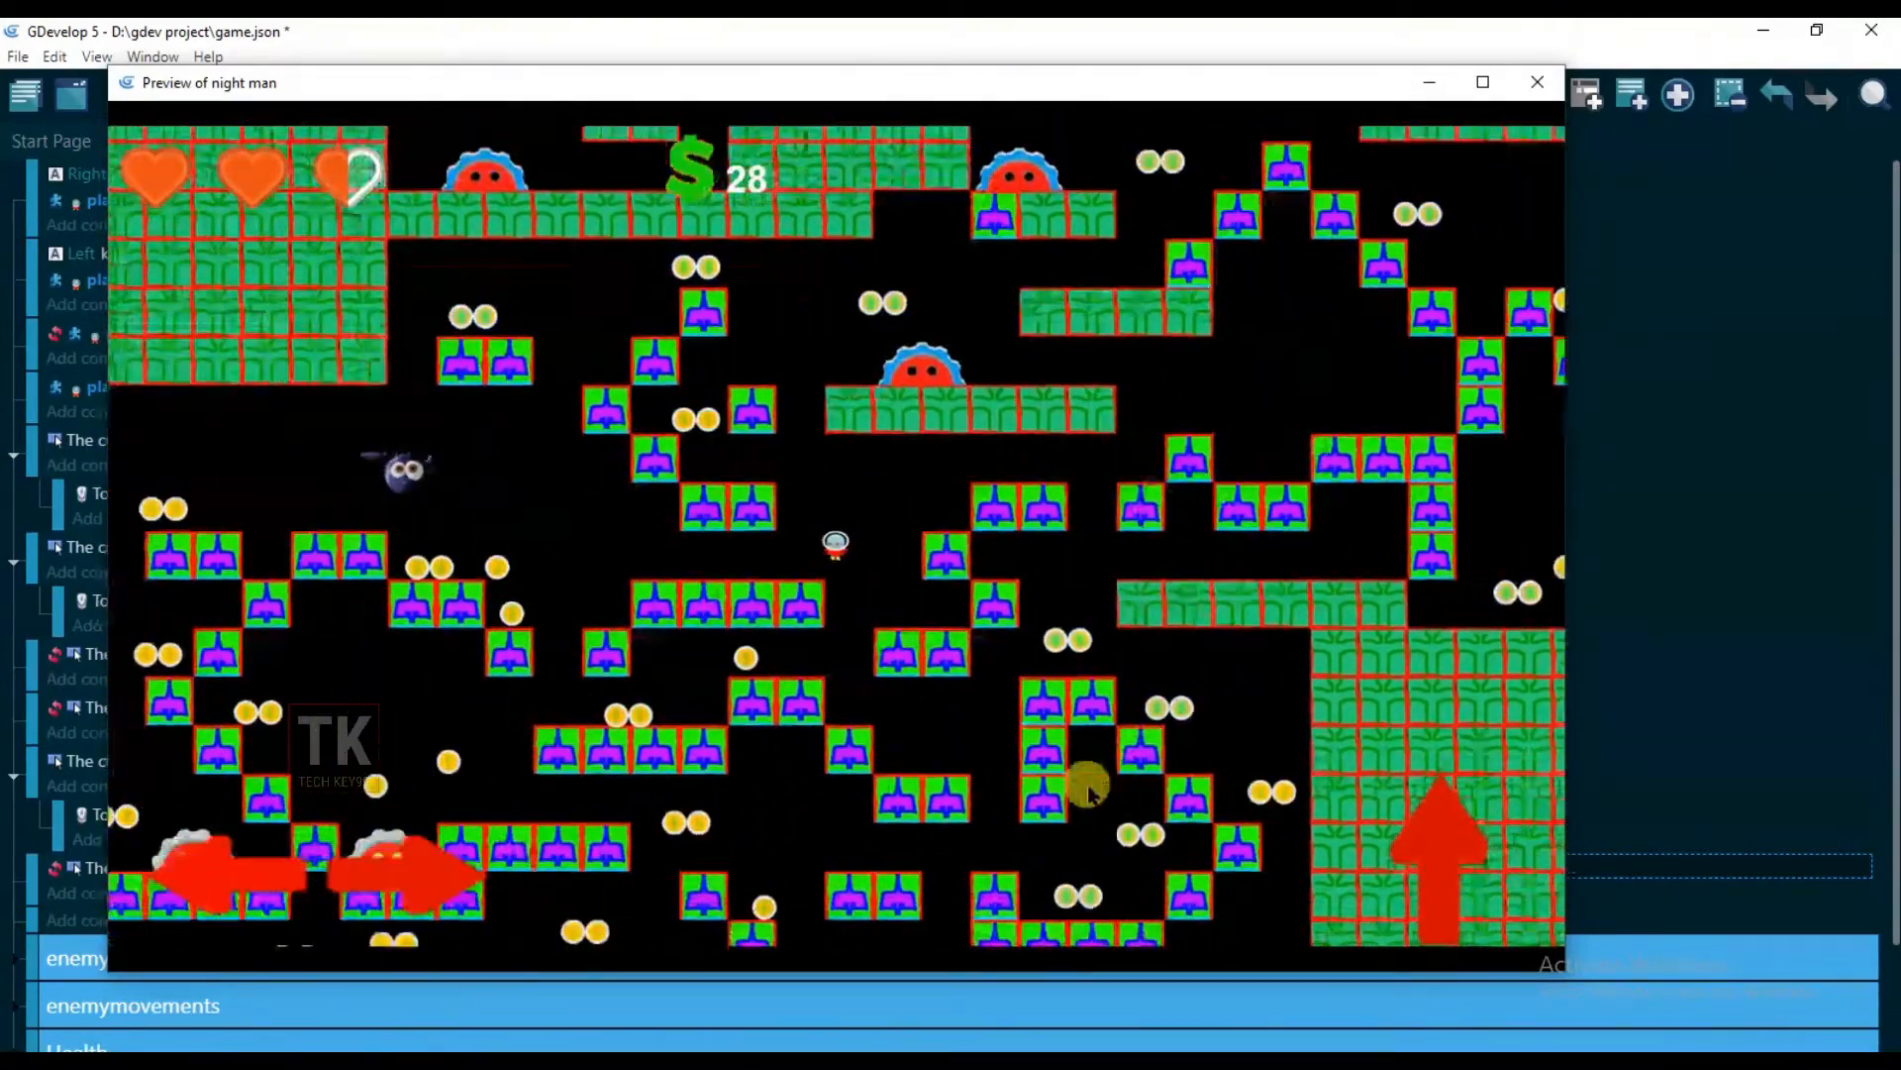
pyautogui.press('Left')
pyautogui.press('space')
pyautogui.press('Right')
pyautogui.press('space')
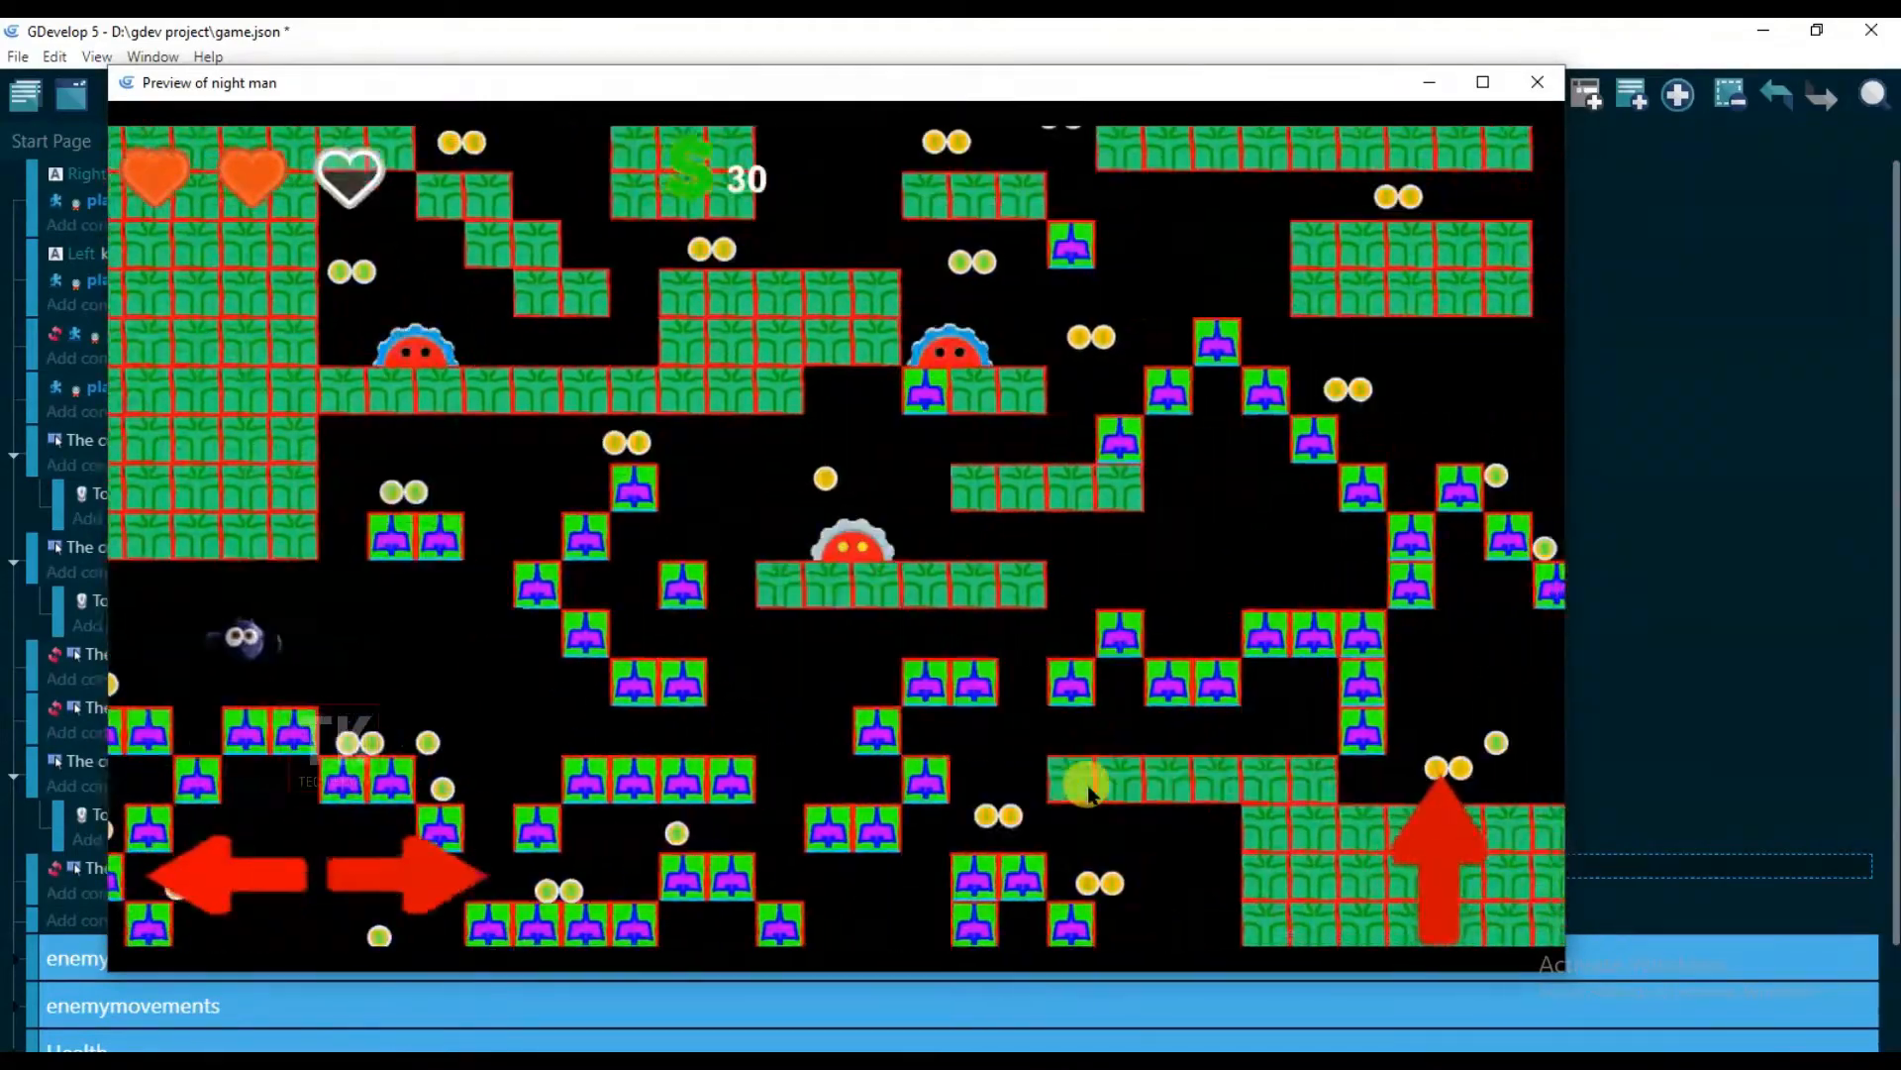
pyautogui.press('Right')
pyautogui.press('Left')
pyautogui.press('Right')
pyautogui.press('space')
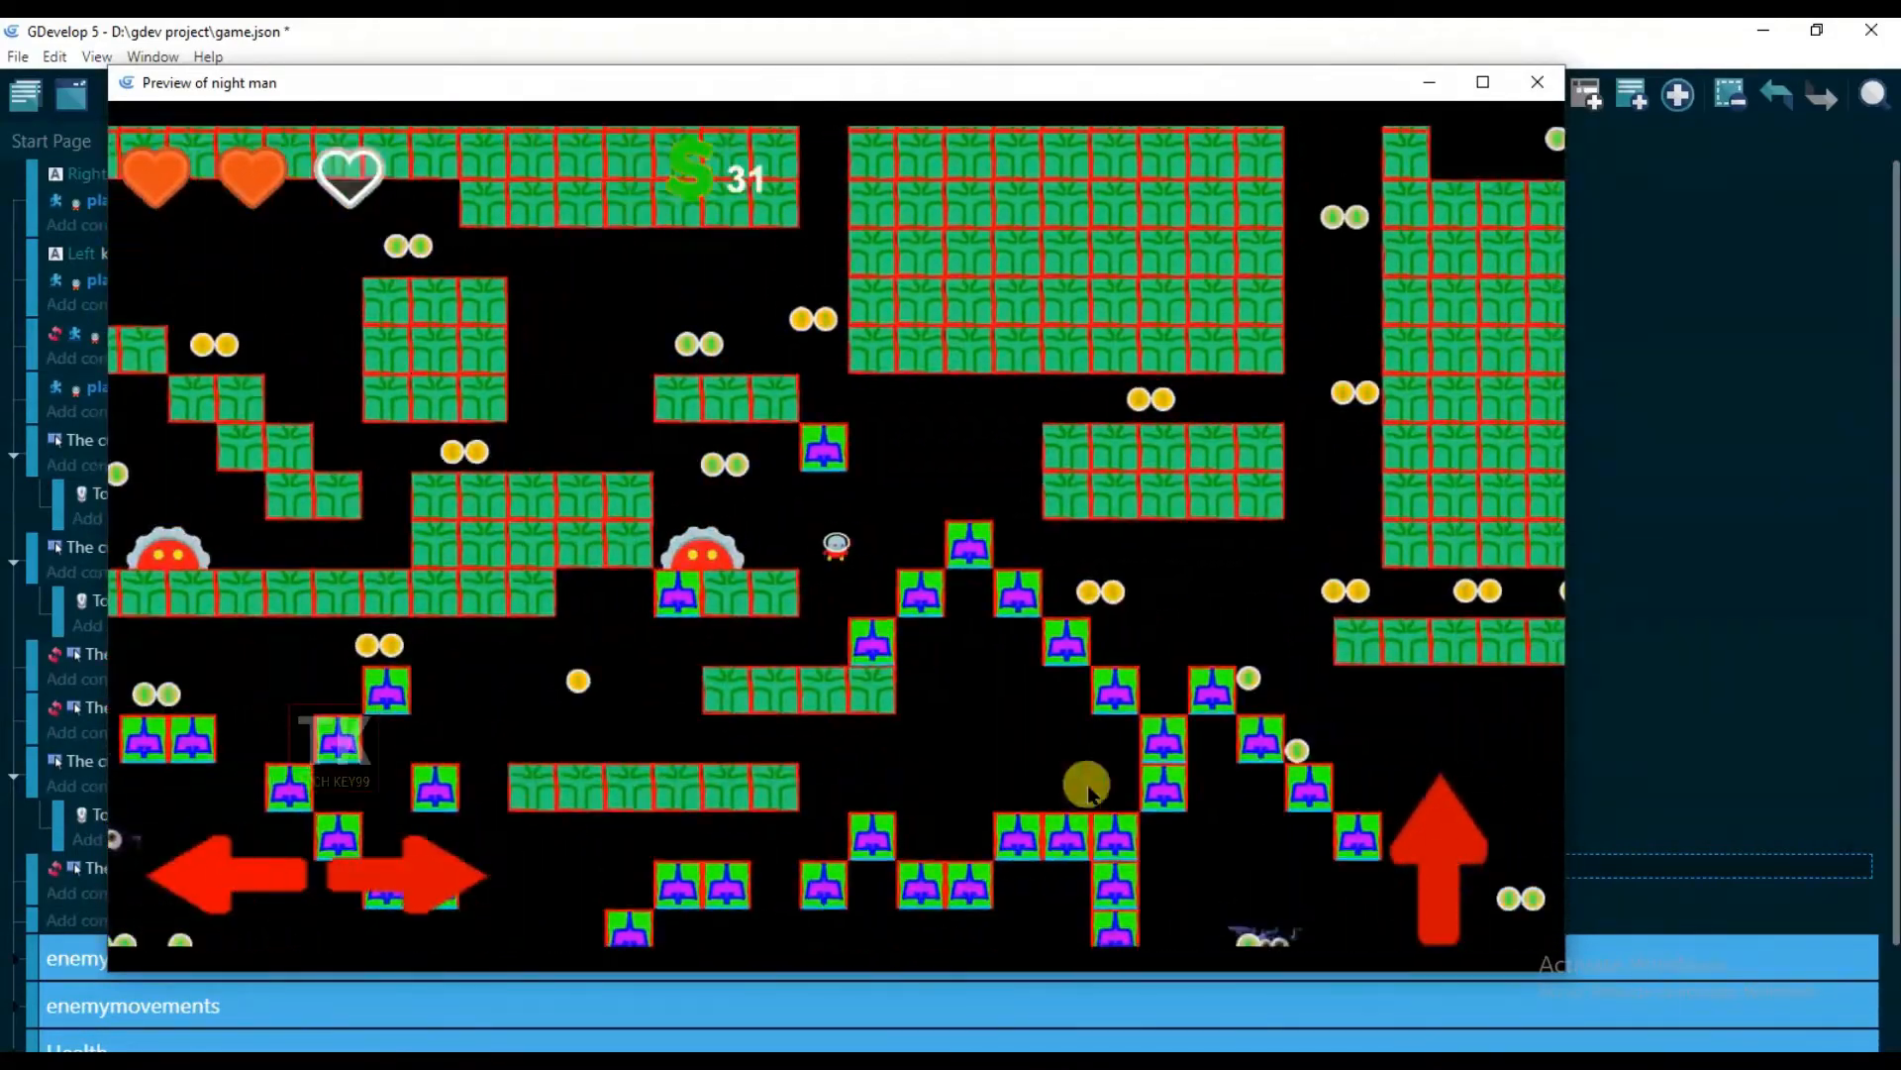
pyautogui.press('Right')
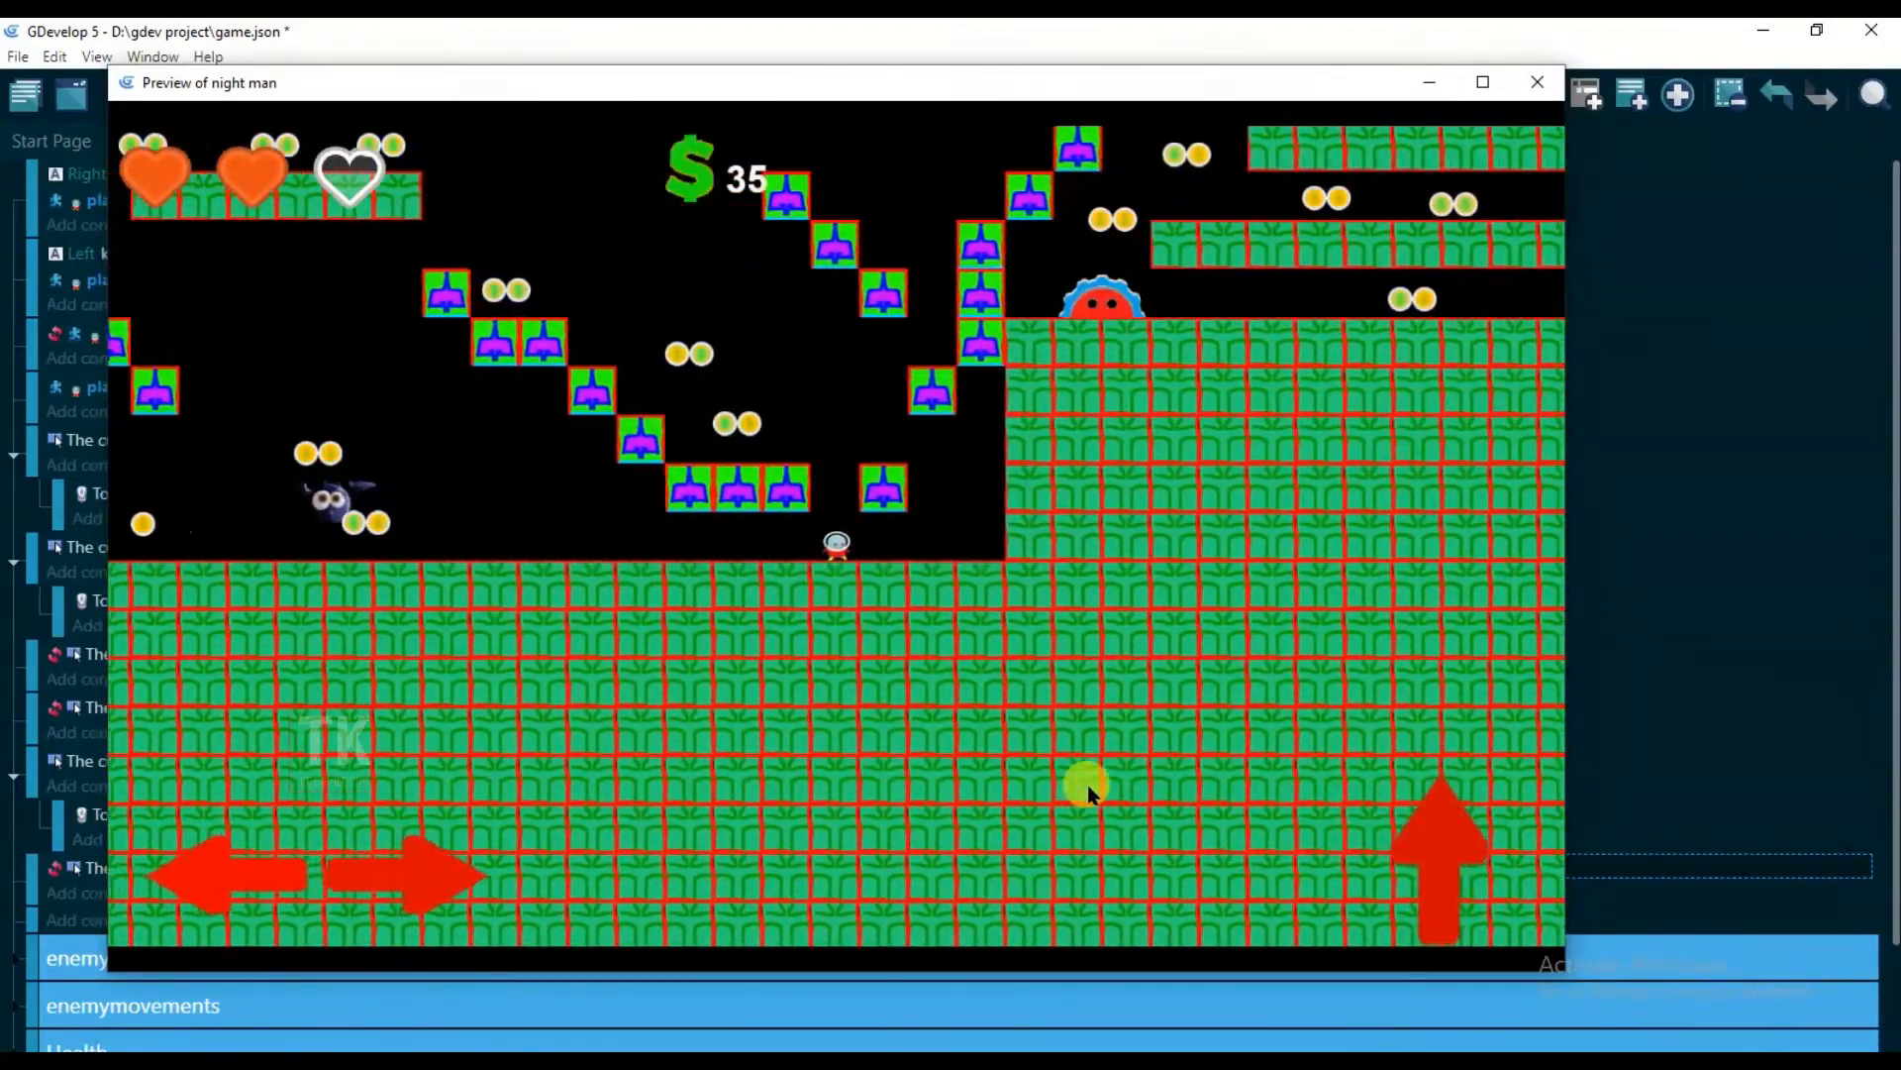
pyautogui.press('Right')
pyautogui.press('space')
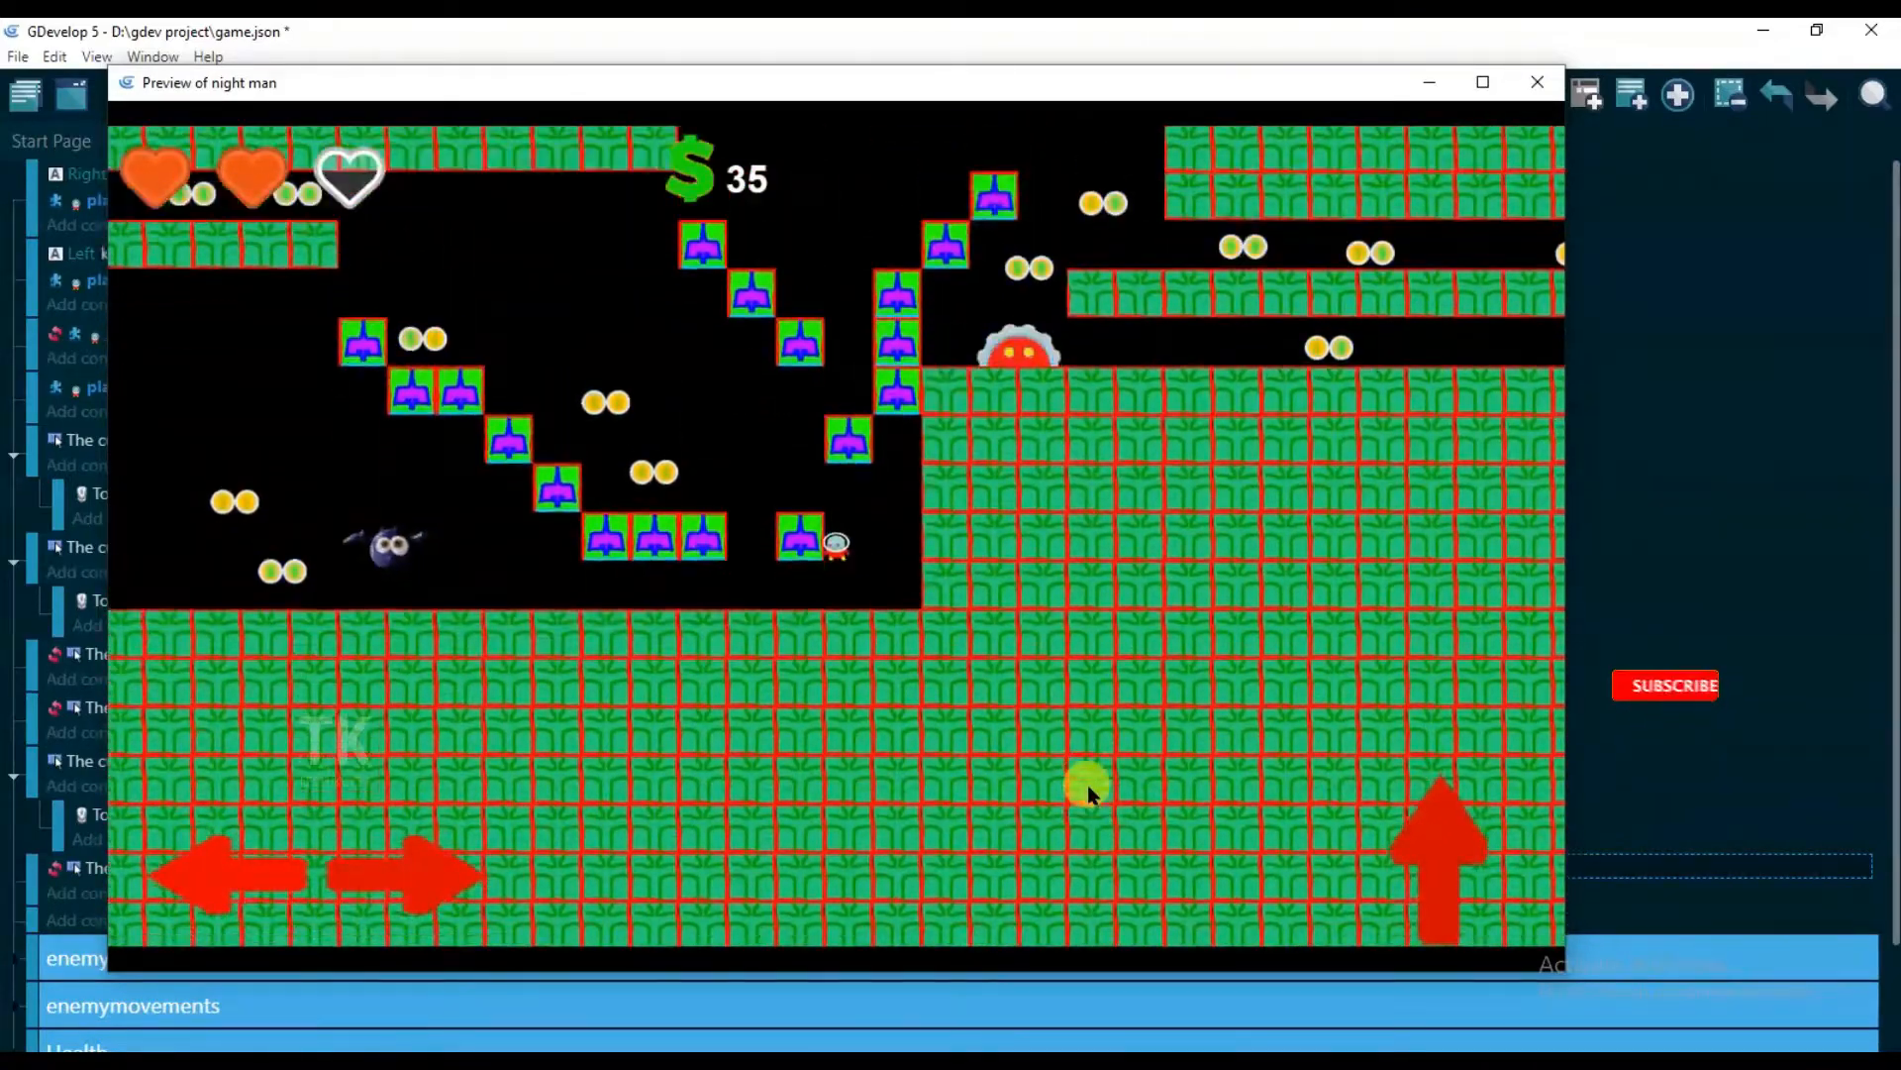
pyautogui.press('space')
pyautogui.press('Left')
pyautogui.press('space')
pyautogui.press('Right')
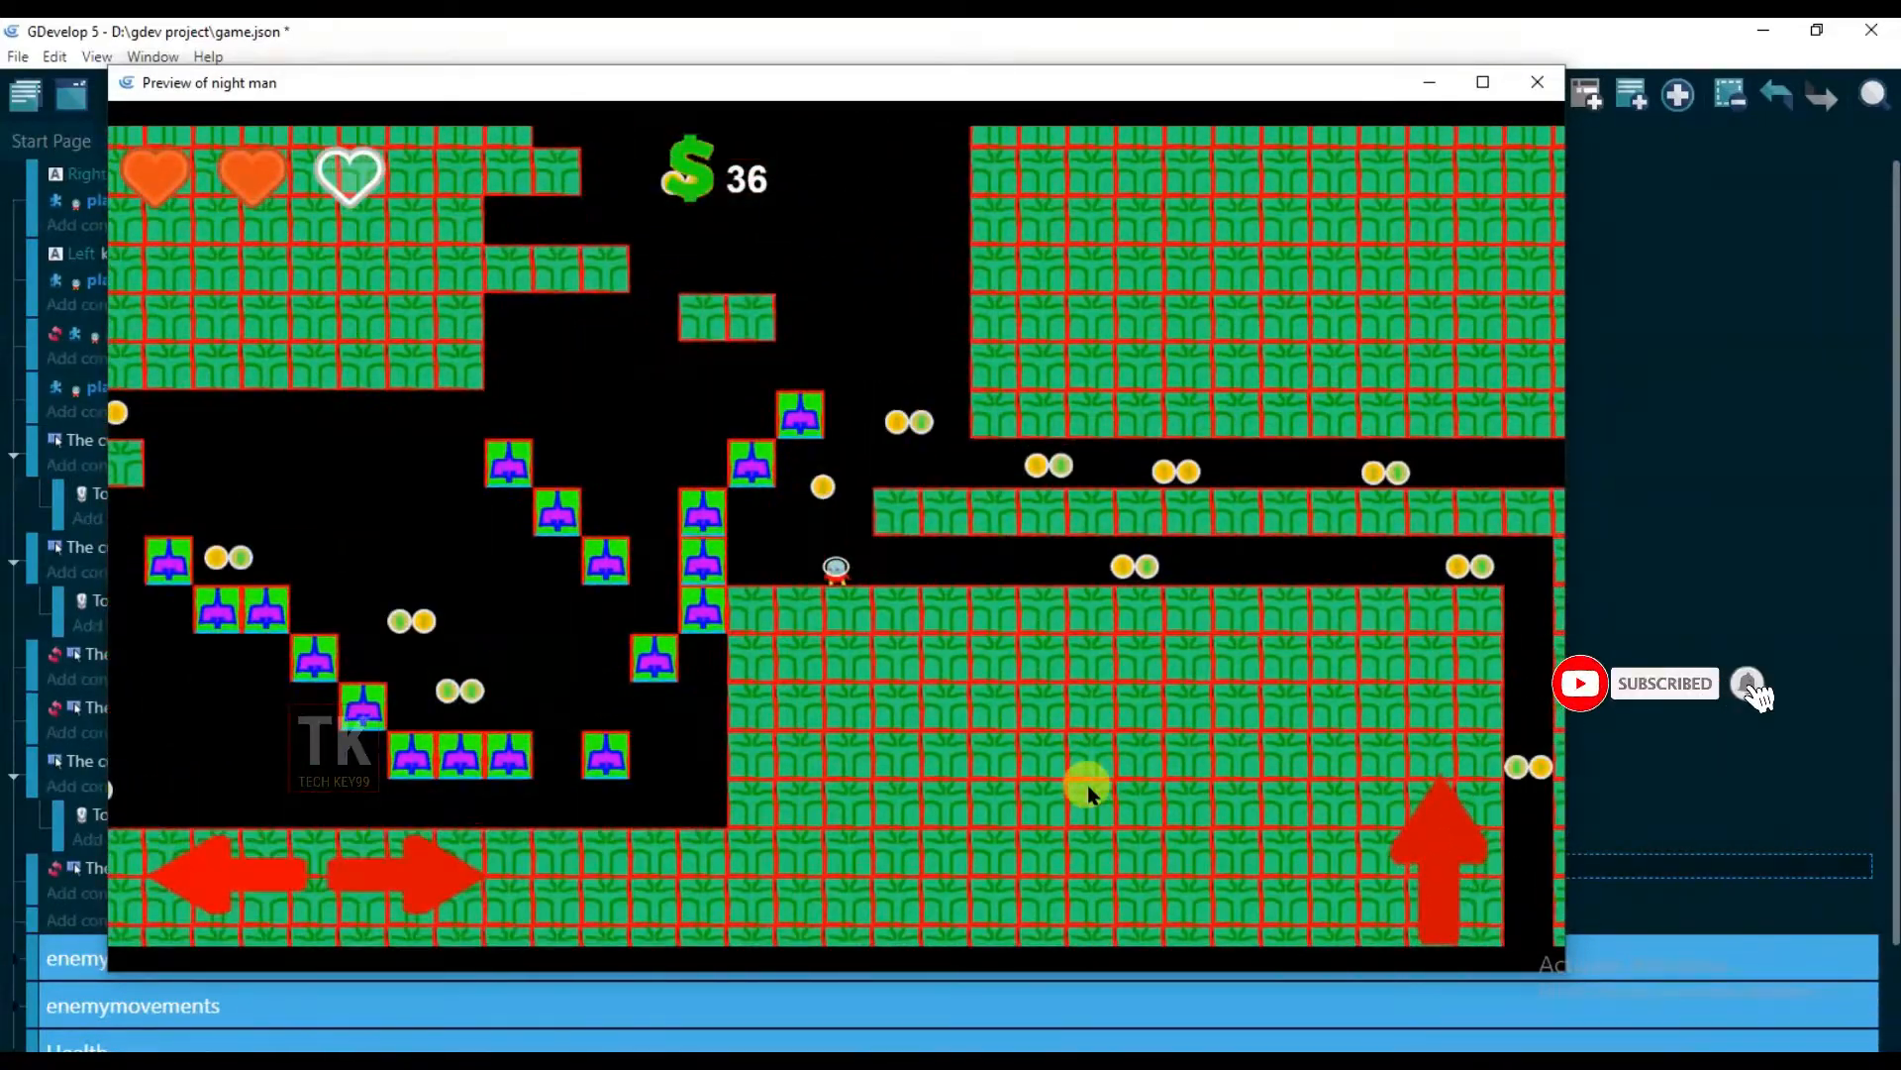
pyautogui.press('space')
pyautogui.press('Right')
pyautogui.press('space')
pyautogui.press('Left')
pyautogui.press('space')
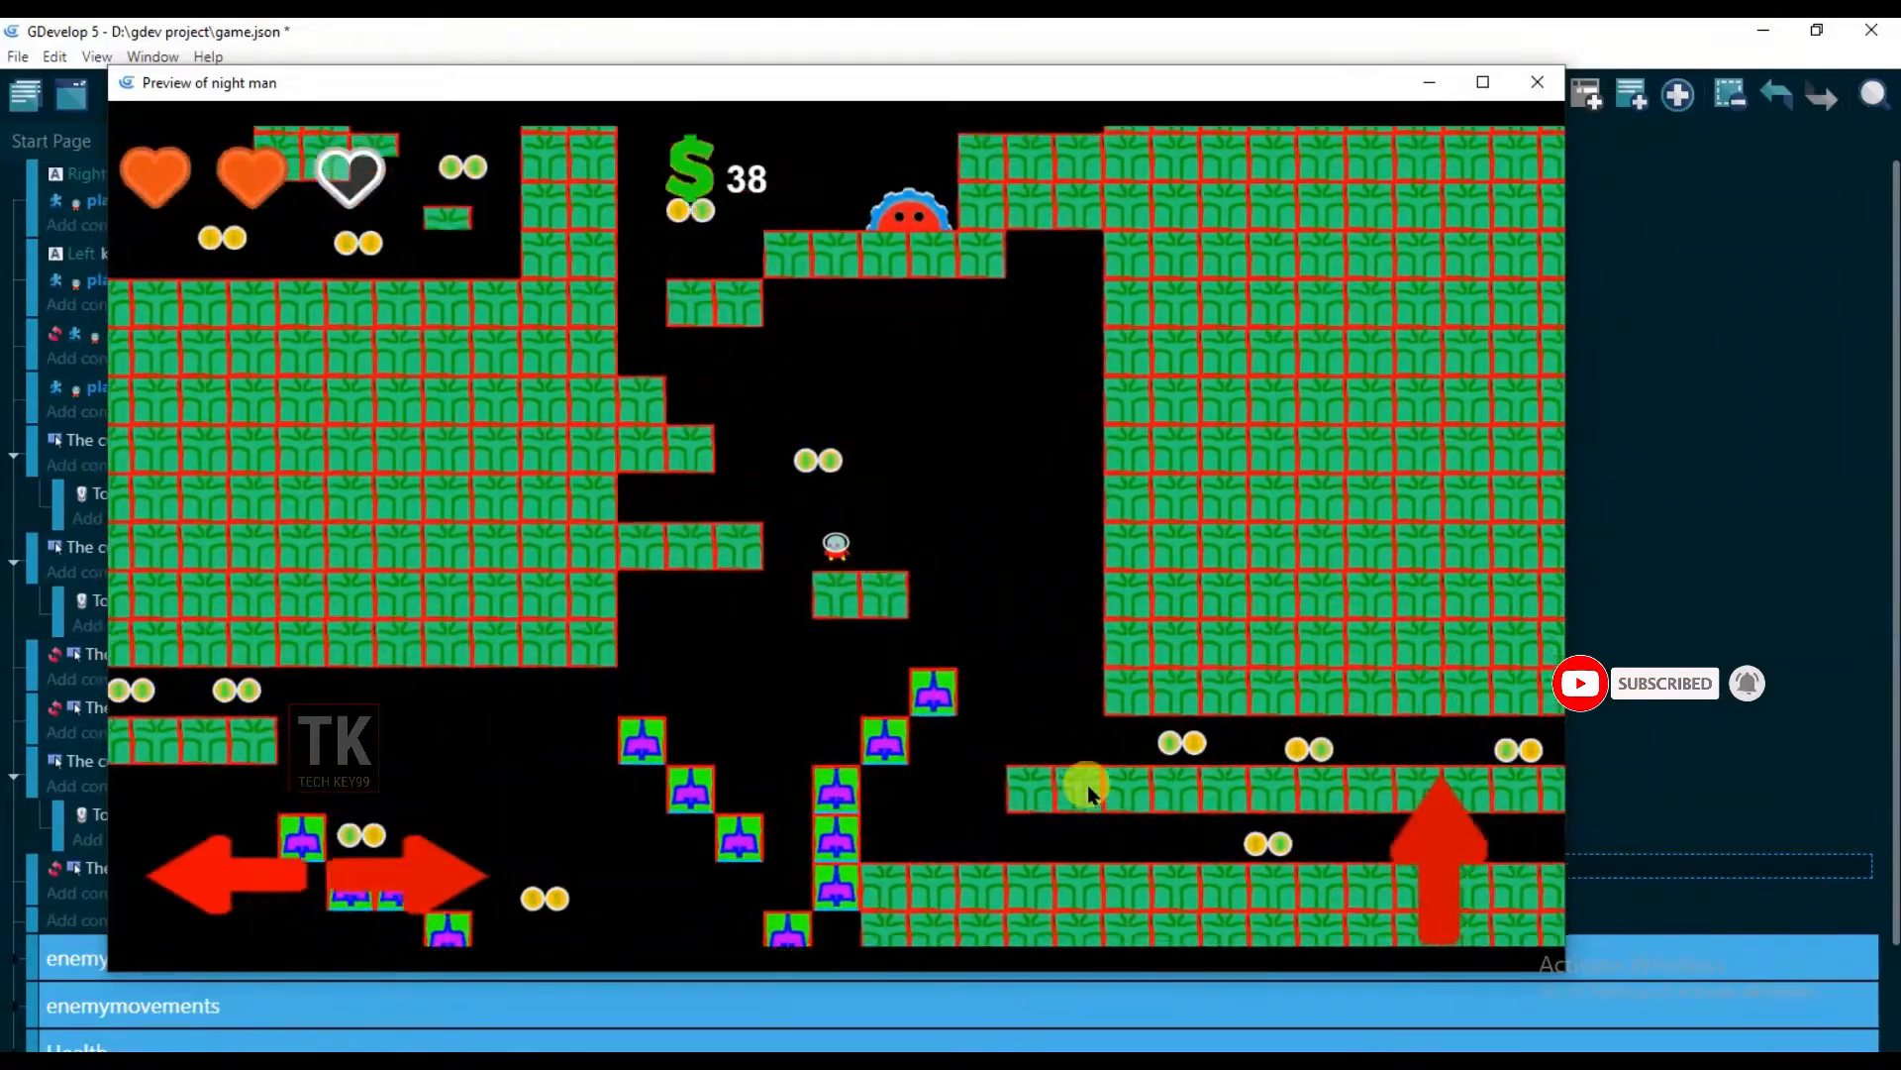
pyautogui.press('space')
pyautogui.press('Left')
pyautogui.press('space')
pyautogui.press('space')
pyautogui.press('Right')
pyautogui.press('space')
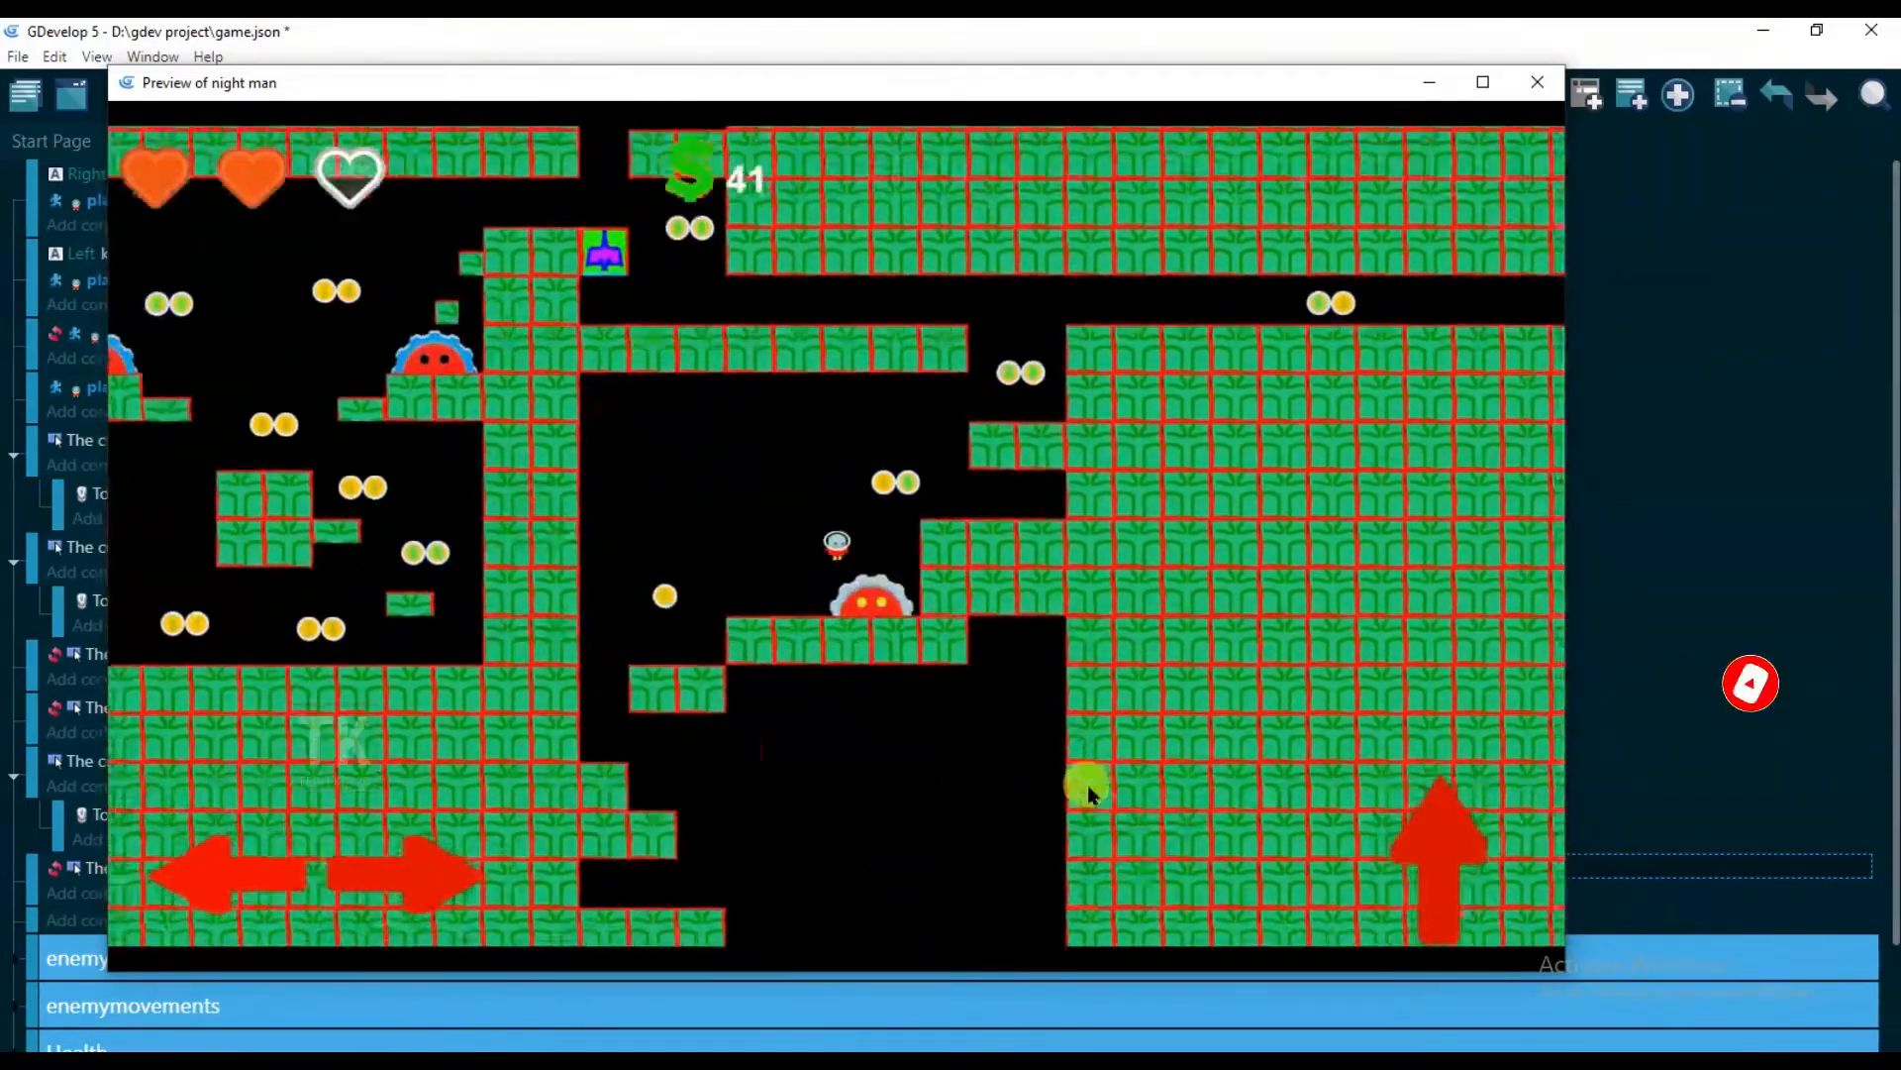
pyautogui.press('space')
pyautogui.press('Right')
pyautogui.press('space')
pyautogui.press('Left')
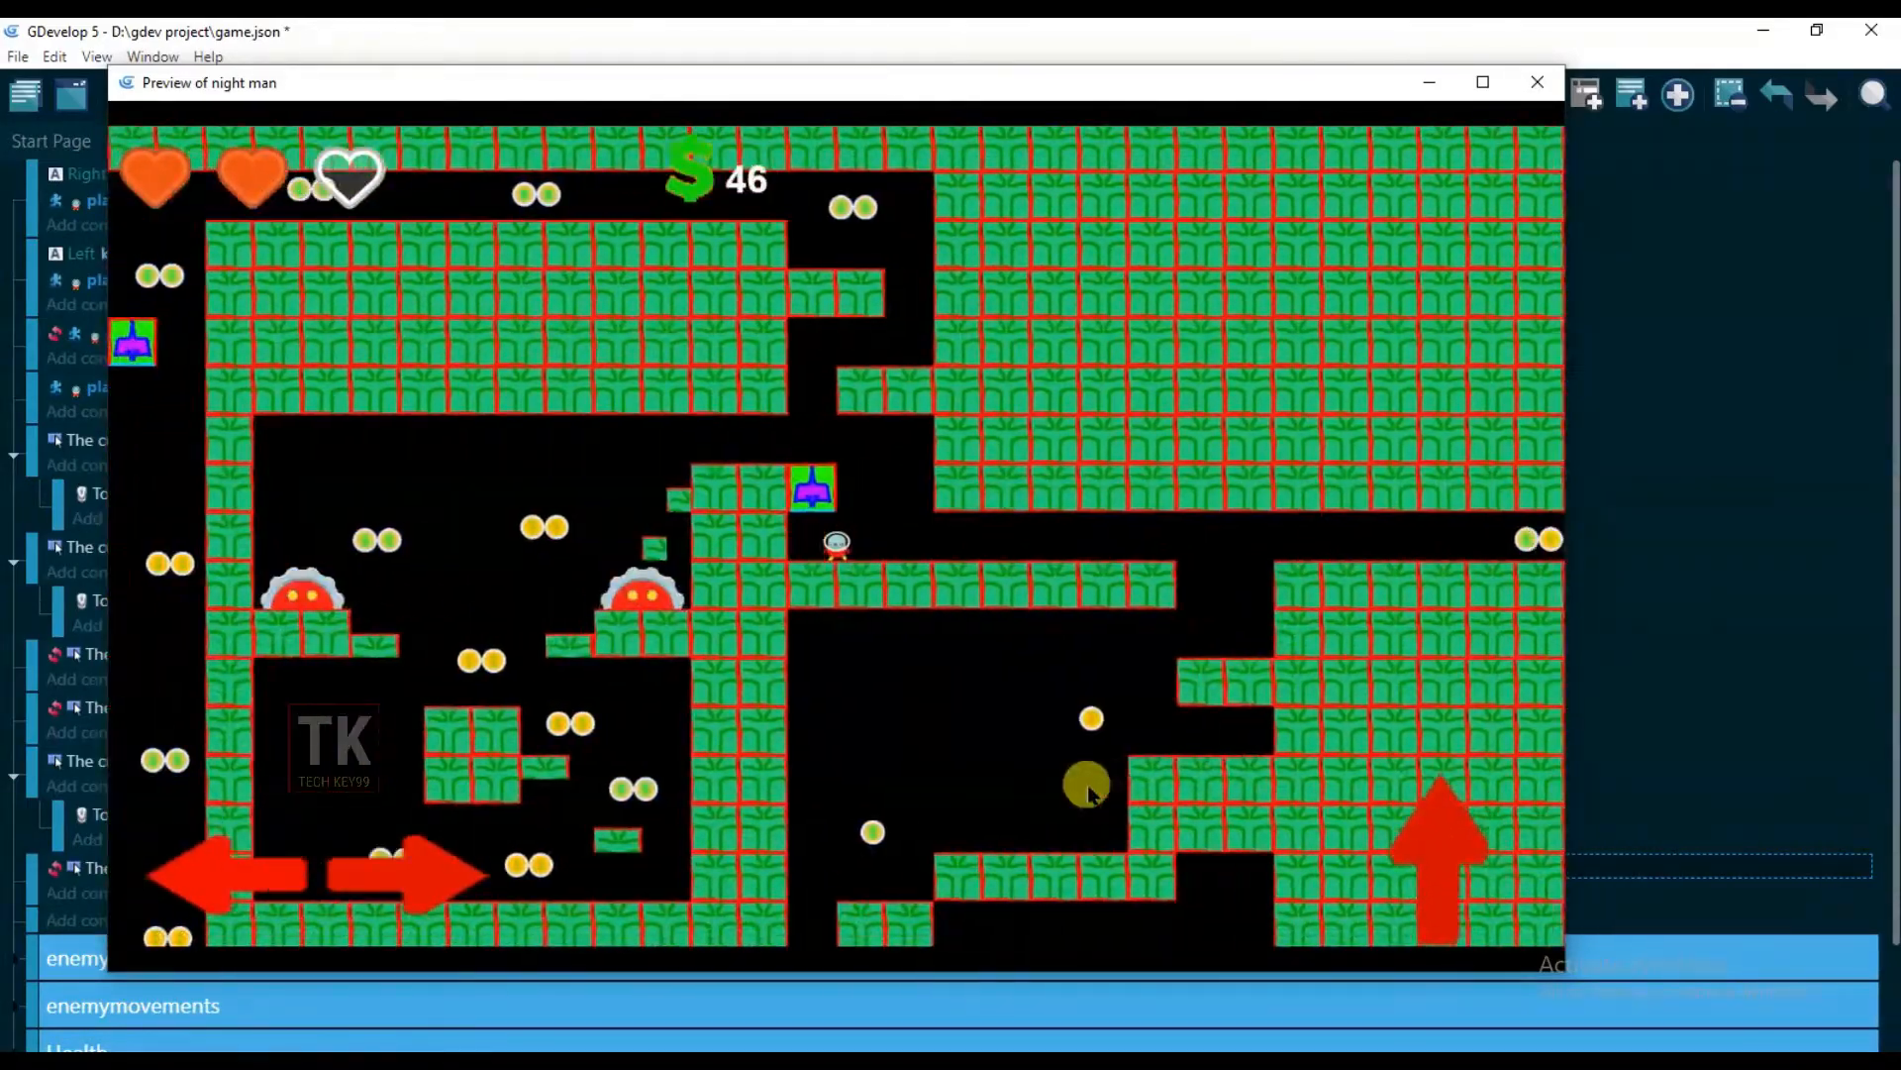
pyautogui.press('space')
pyautogui.press('Left')
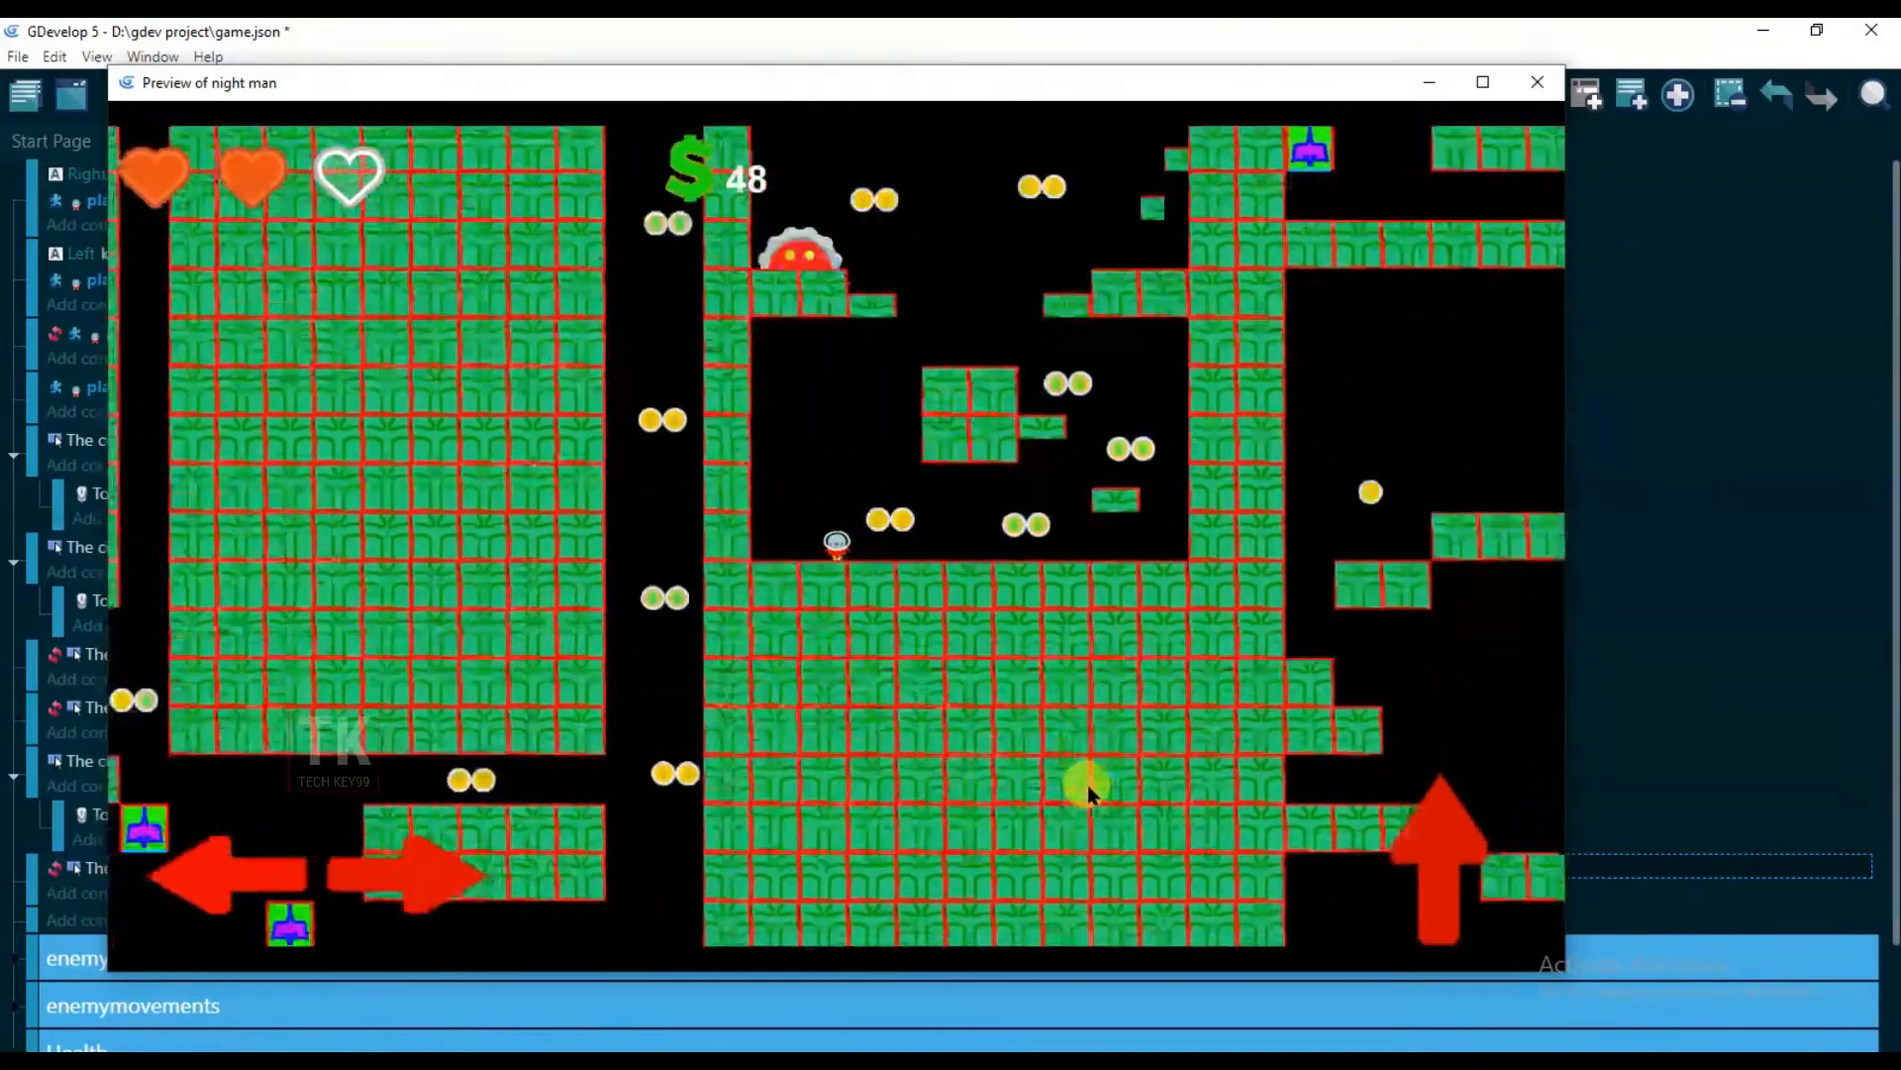
pyautogui.press('space')
pyautogui.press('Right')
pyautogui.press('space')
pyautogui.press('Left')
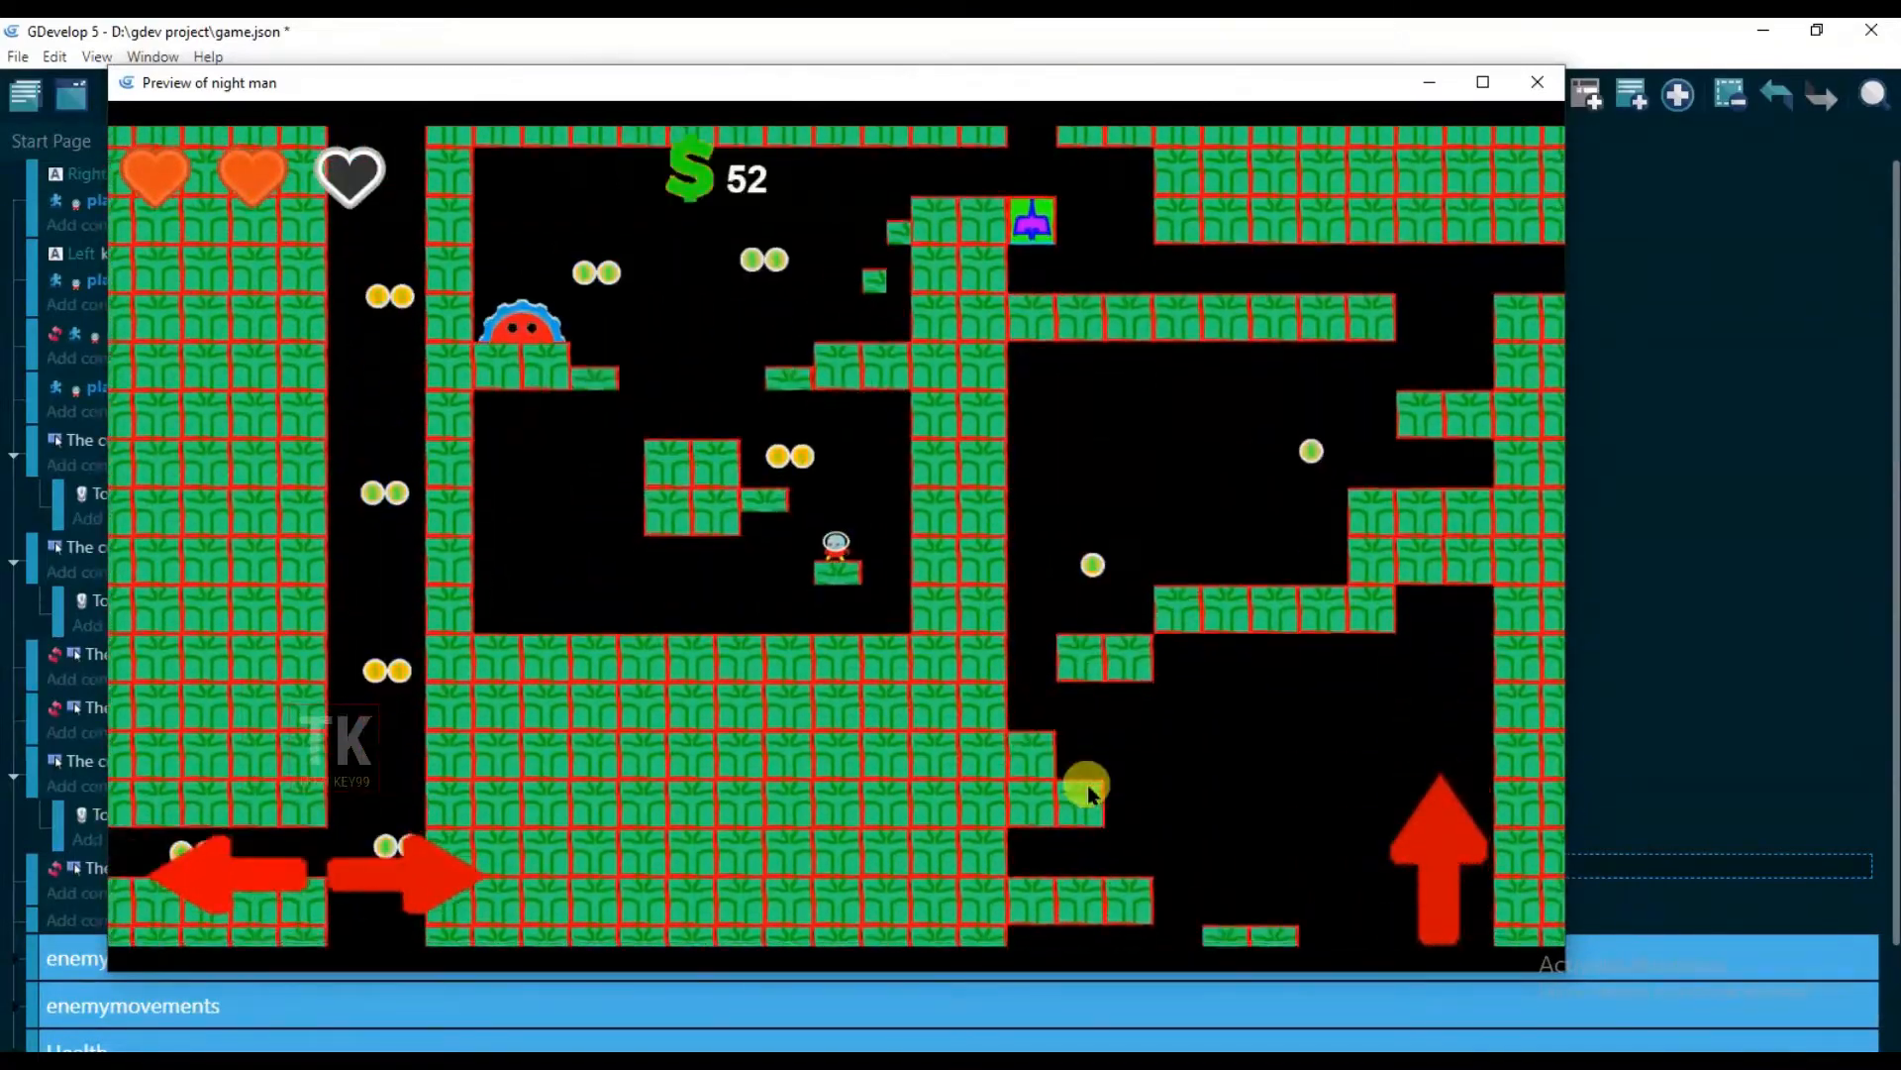
pyautogui.press('Left')
pyautogui.press('Right')
# Test the on-screen Left, UP and Right arrows in the running preview
pyautogui.click(214, 884)
pyautogui.click(1411, 852)
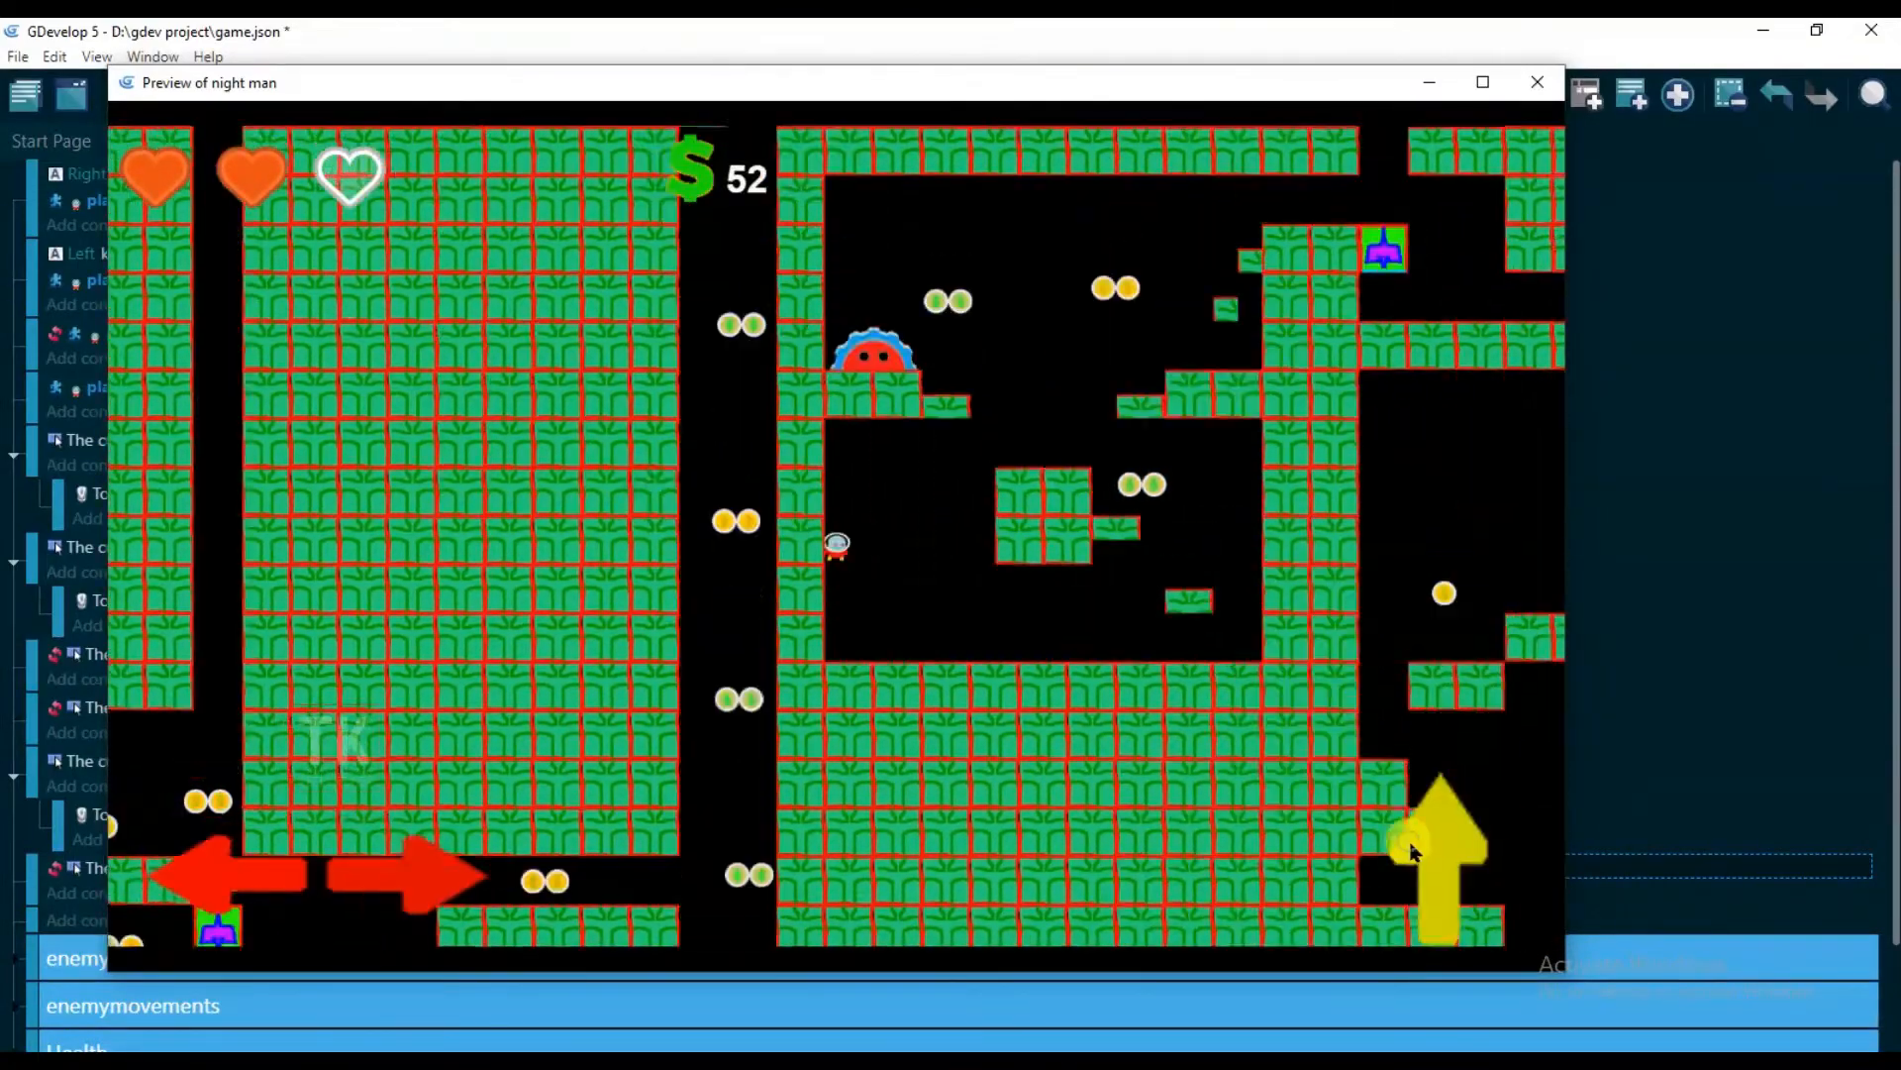
pyautogui.click(432, 880)
# Continue playing with the default controls through the upper rooms and tunnels until the game ends, and close the preview
pyautogui.press('space')
pyautogui.press('Right')
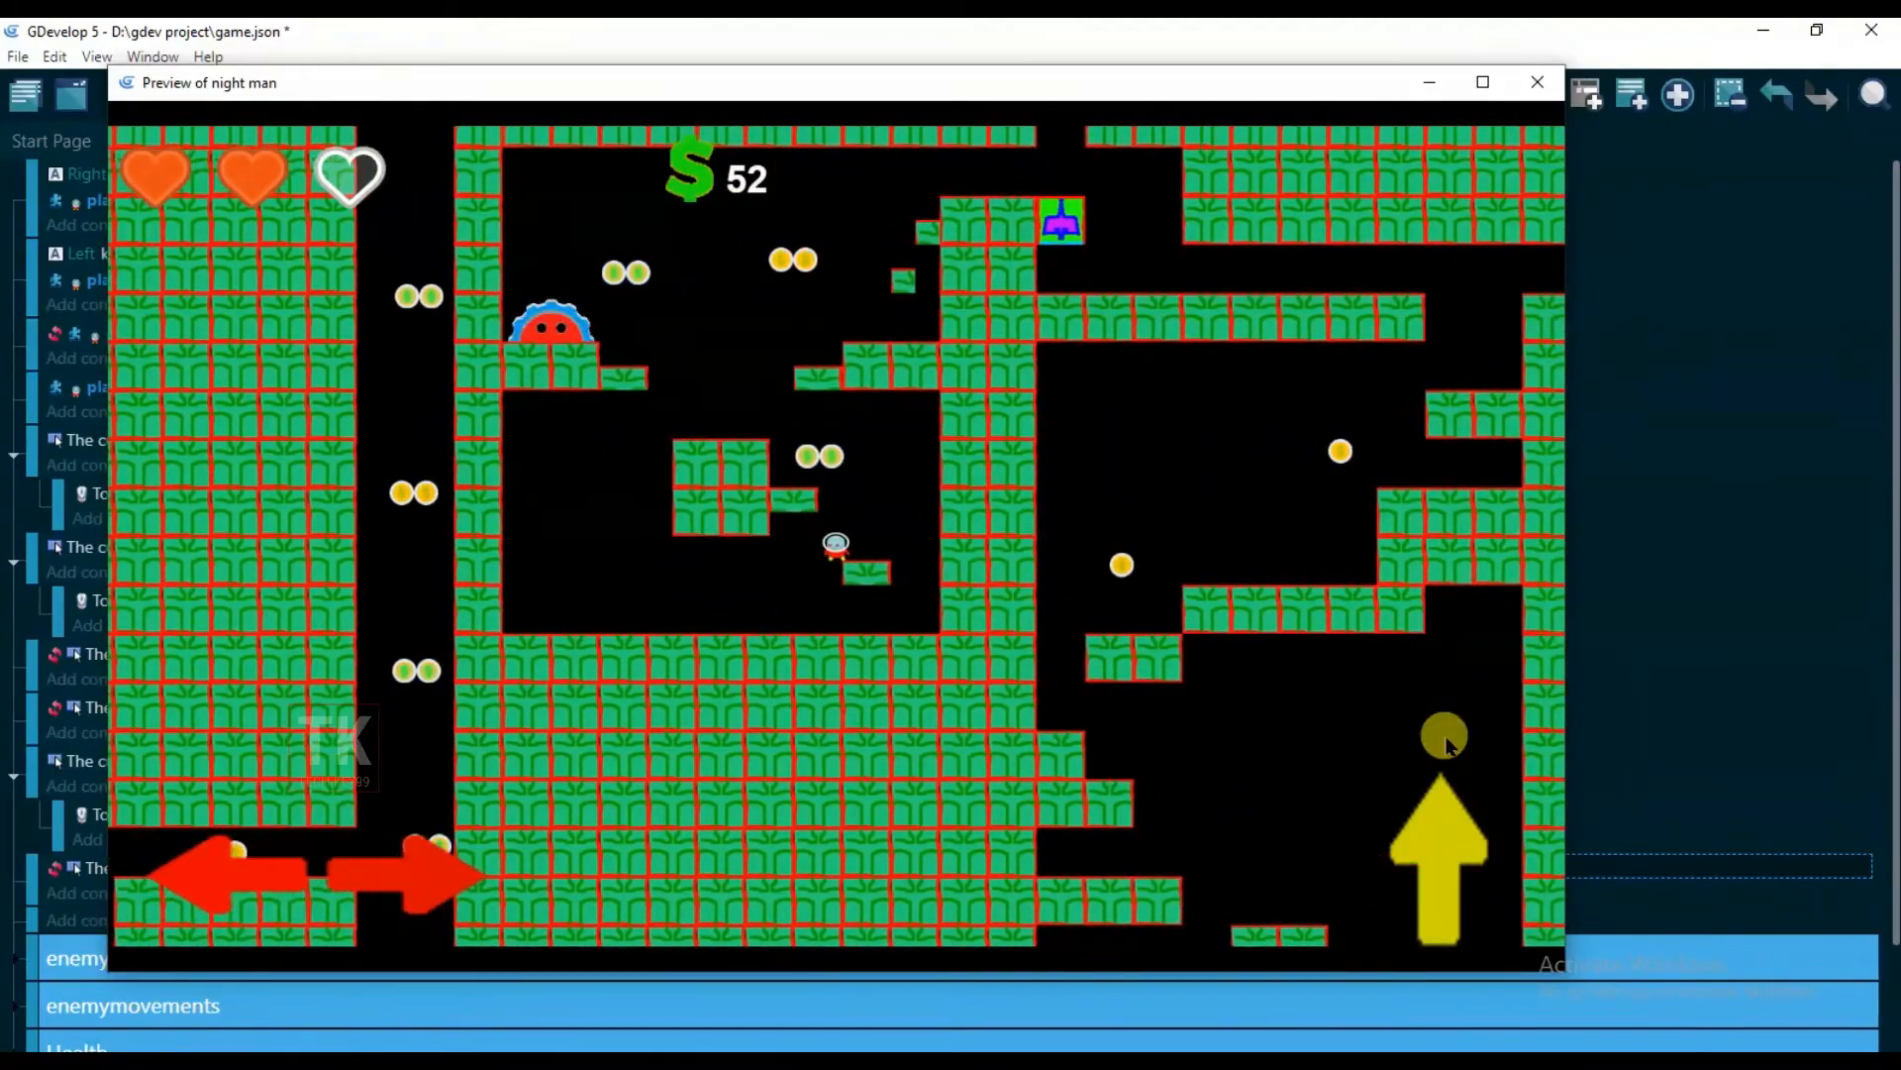
pyautogui.press('space')
pyautogui.press('Left')
pyautogui.press('Right')
pyautogui.press('space')
pyautogui.press('Left')
pyautogui.press('space')
pyautogui.press('Right')
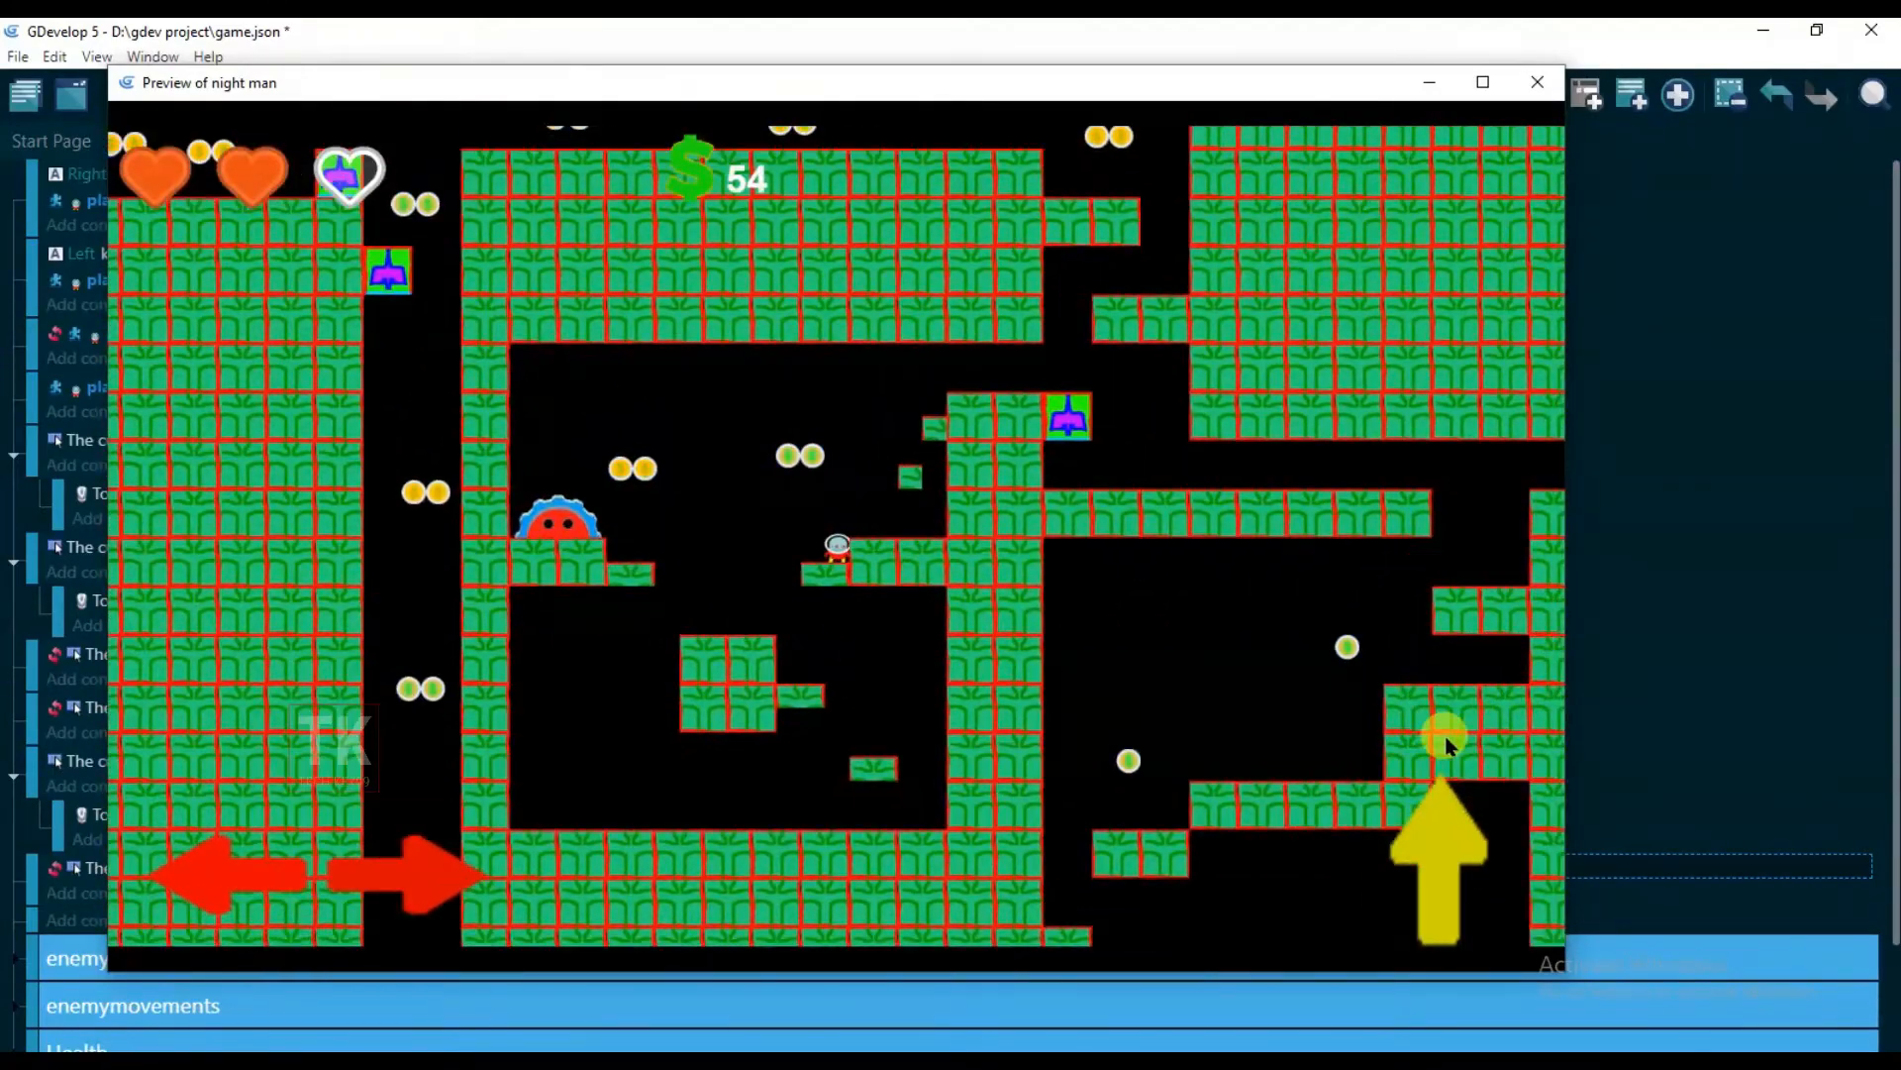
pyautogui.press('Right')
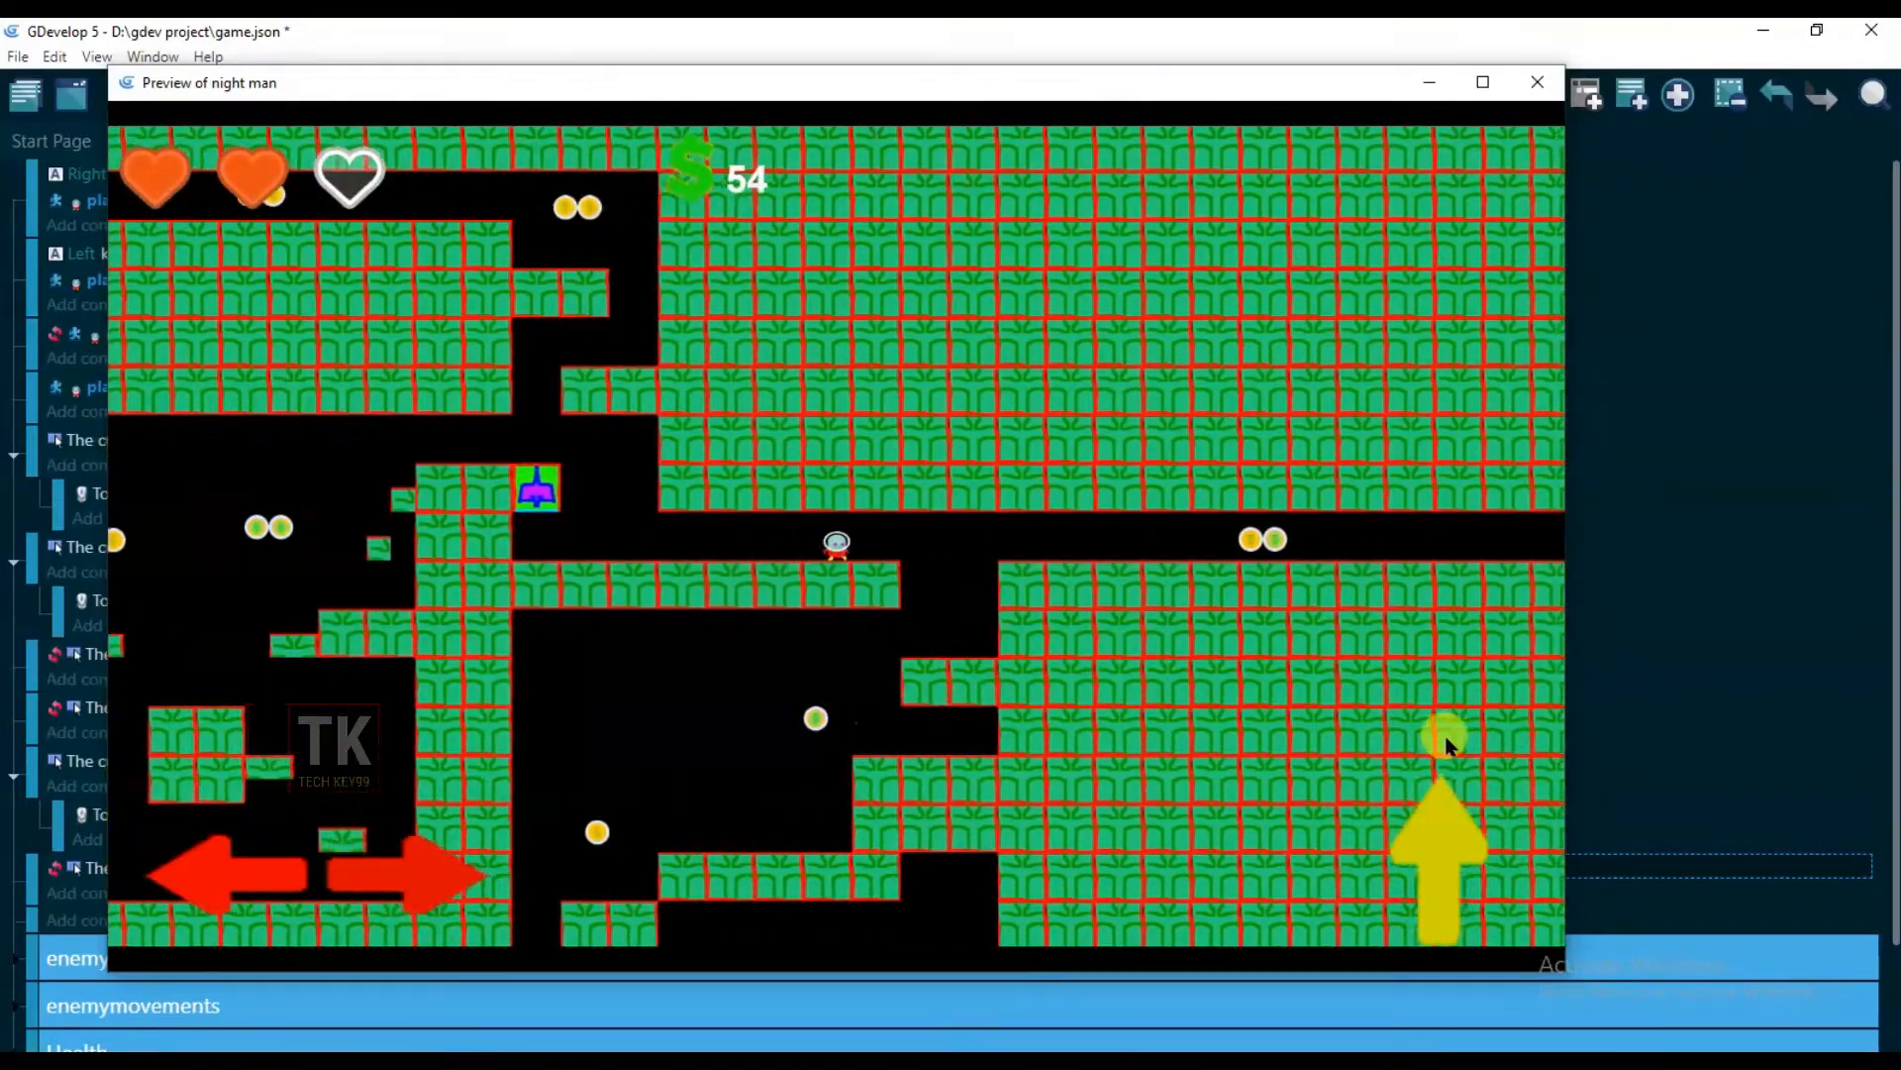
pyautogui.press('Right')
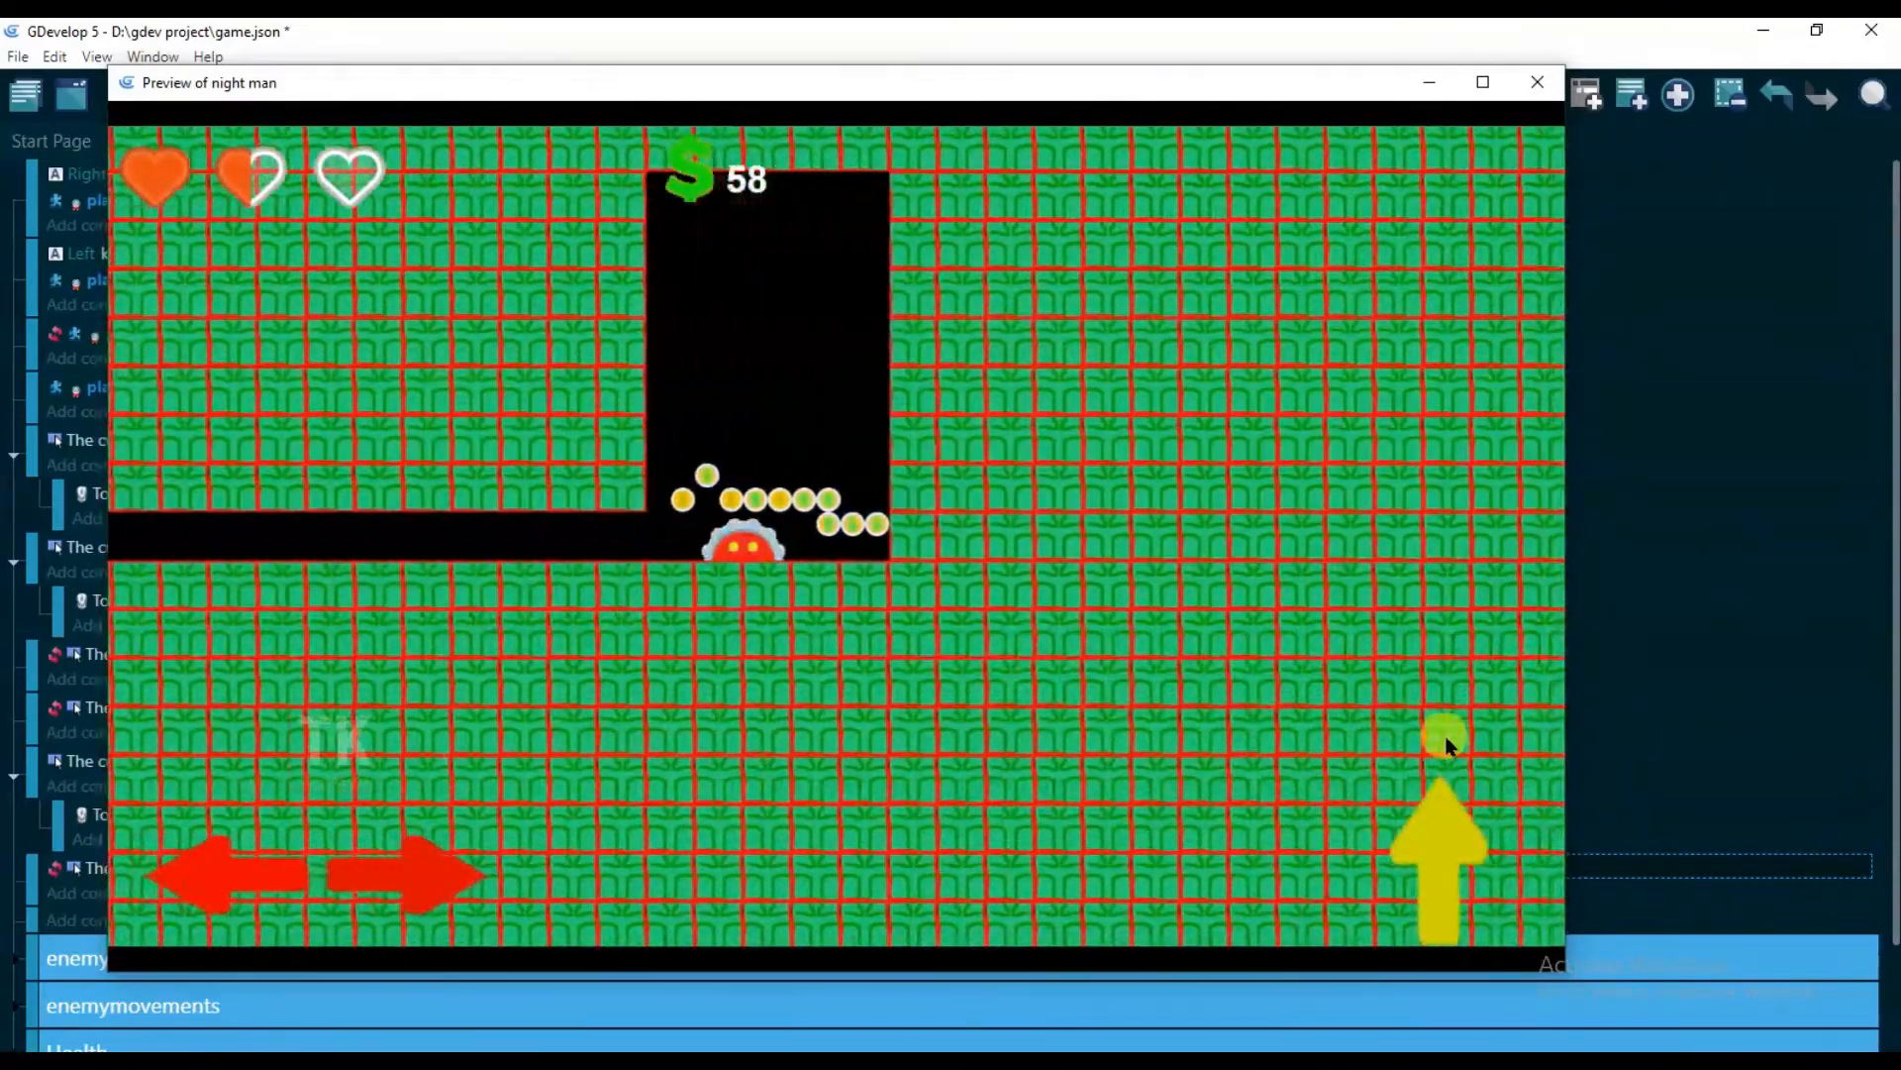
pyautogui.press('Right')
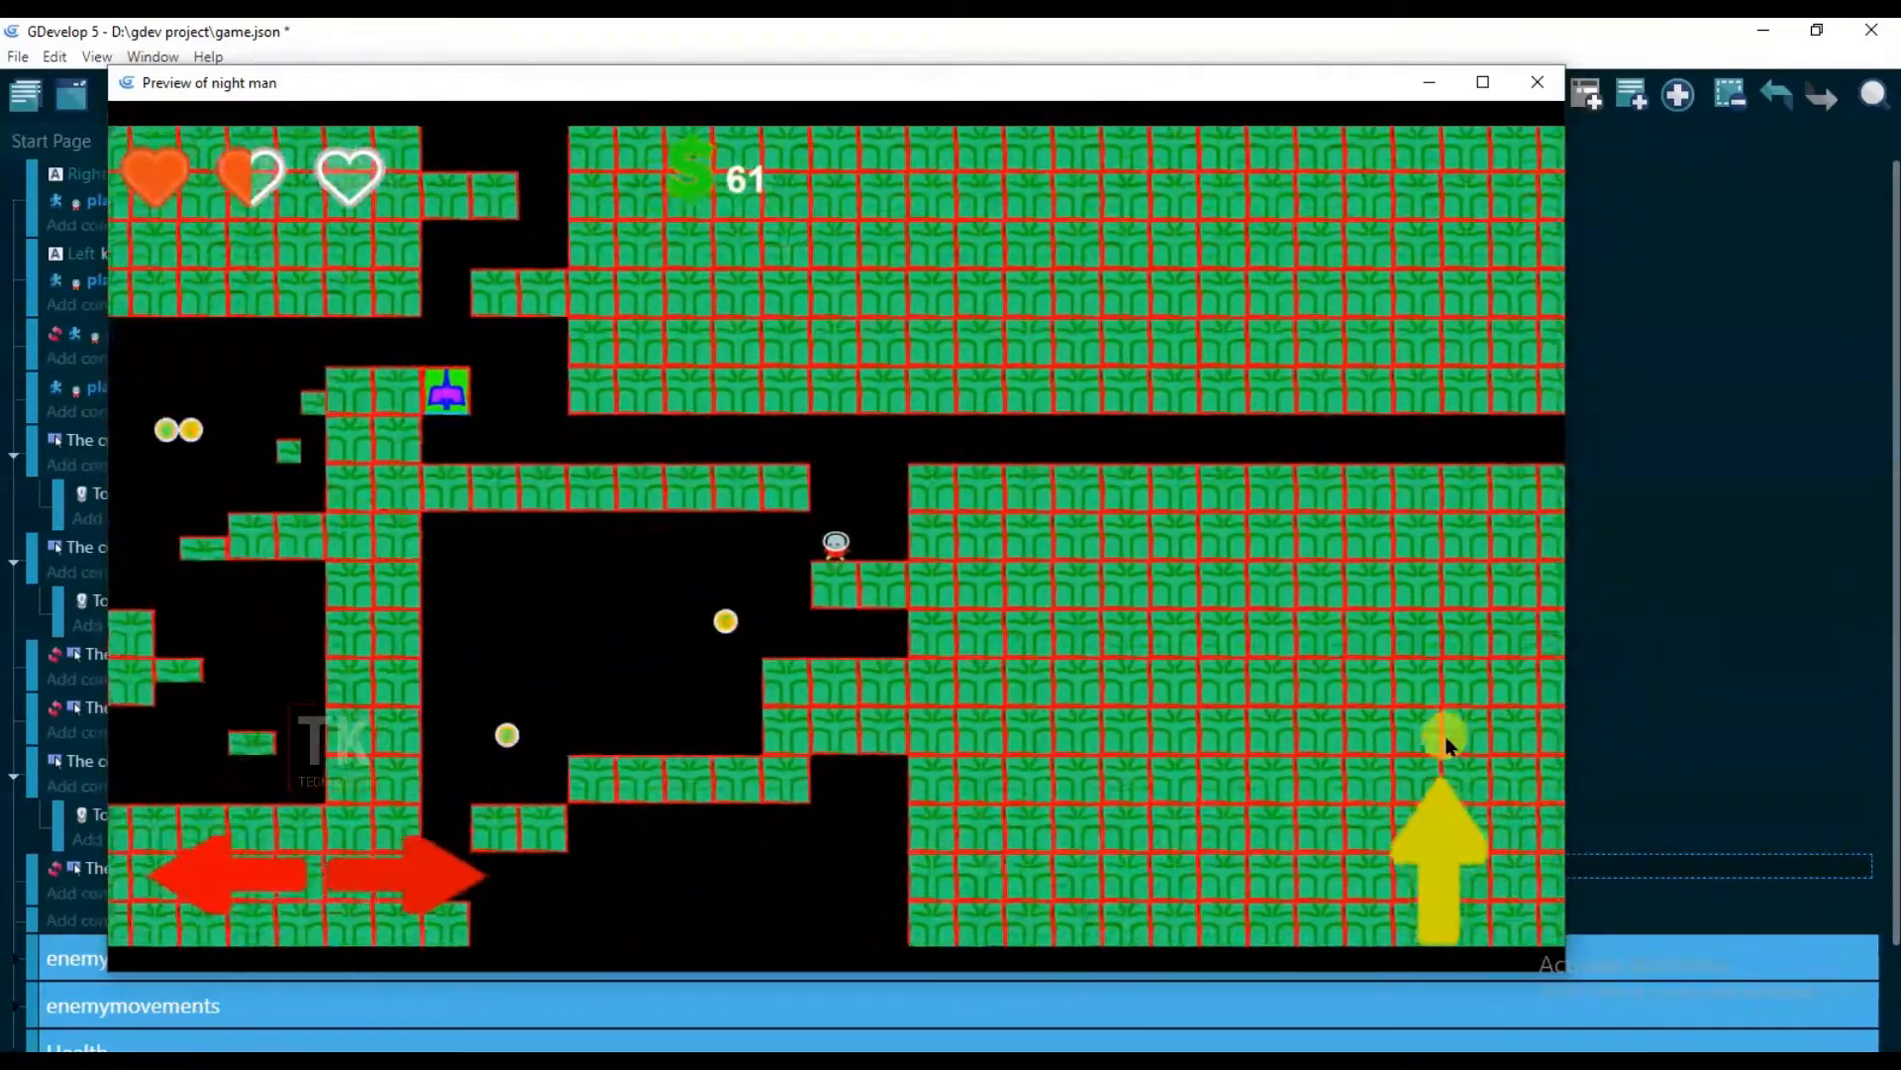
pyautogui.press('Right')
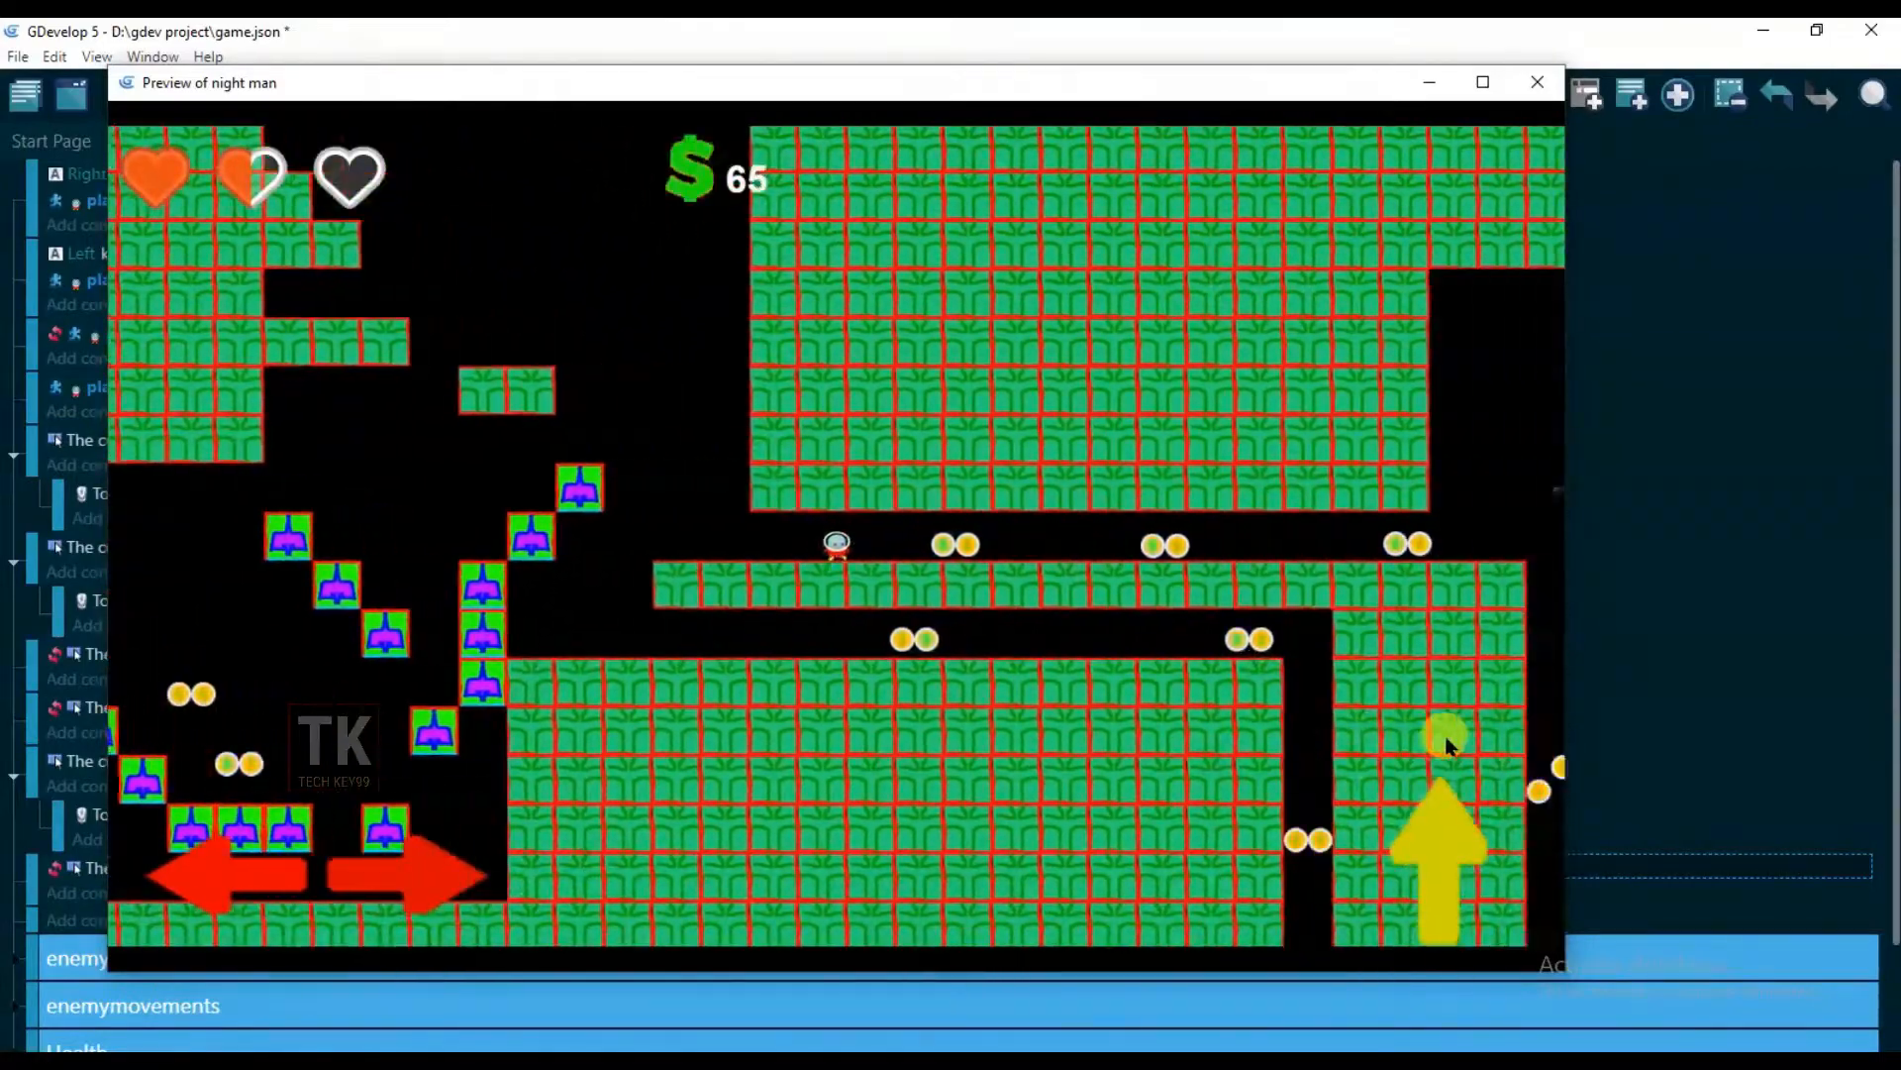
pyautogui.press('Right')
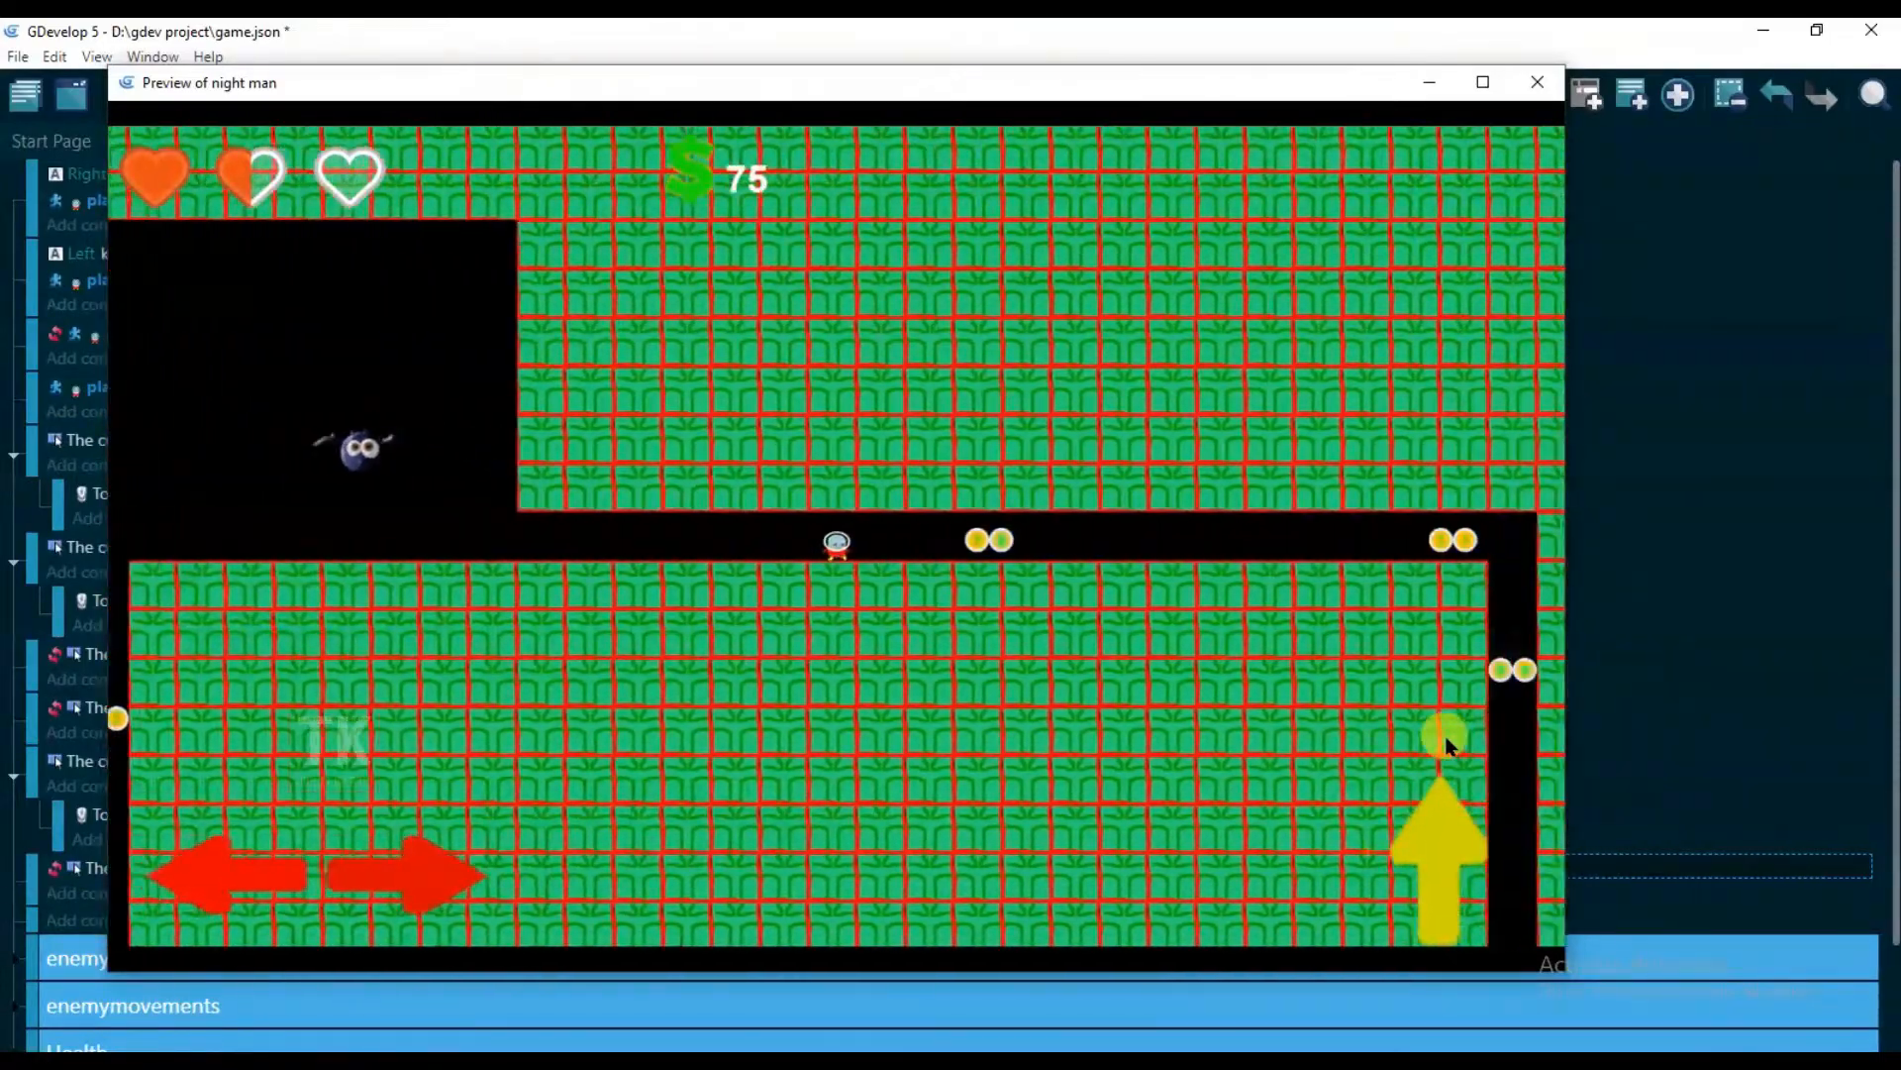
pyautogui.press('Down')
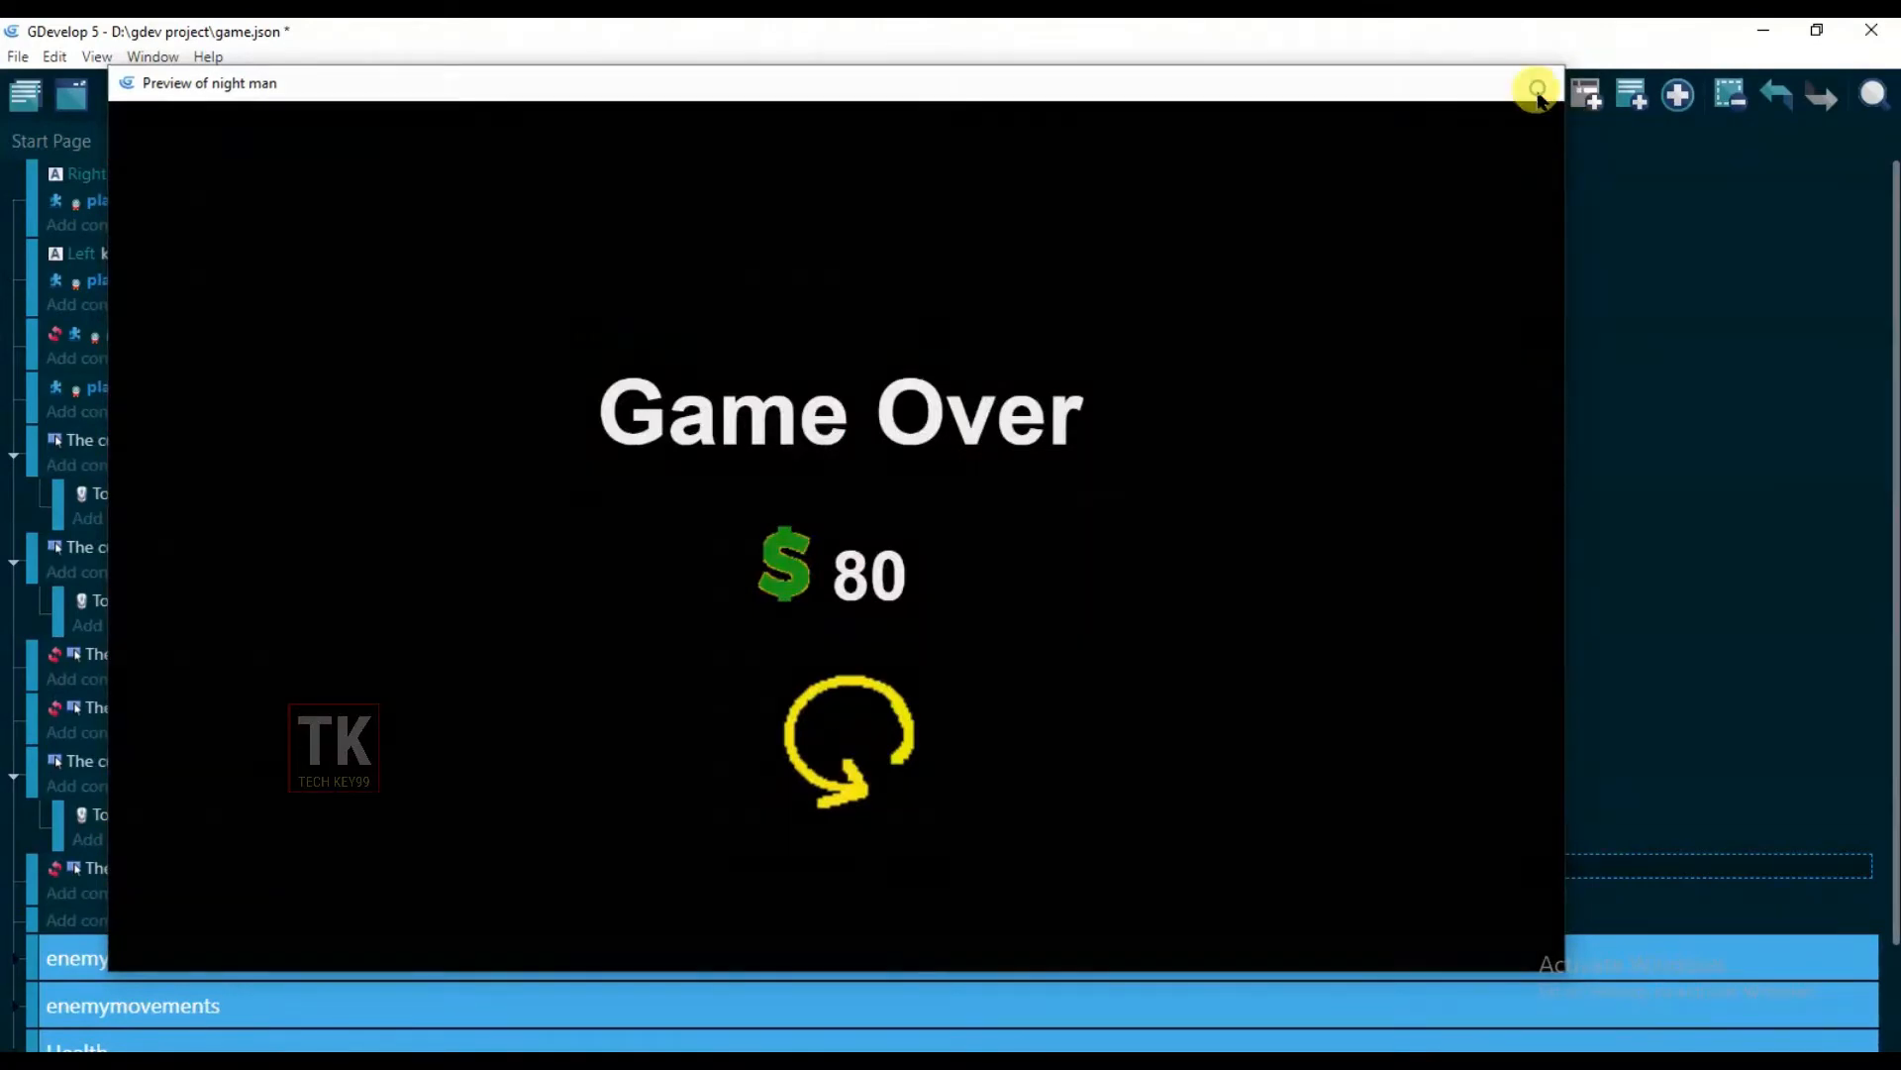
pyautogui.click(1538, 91)
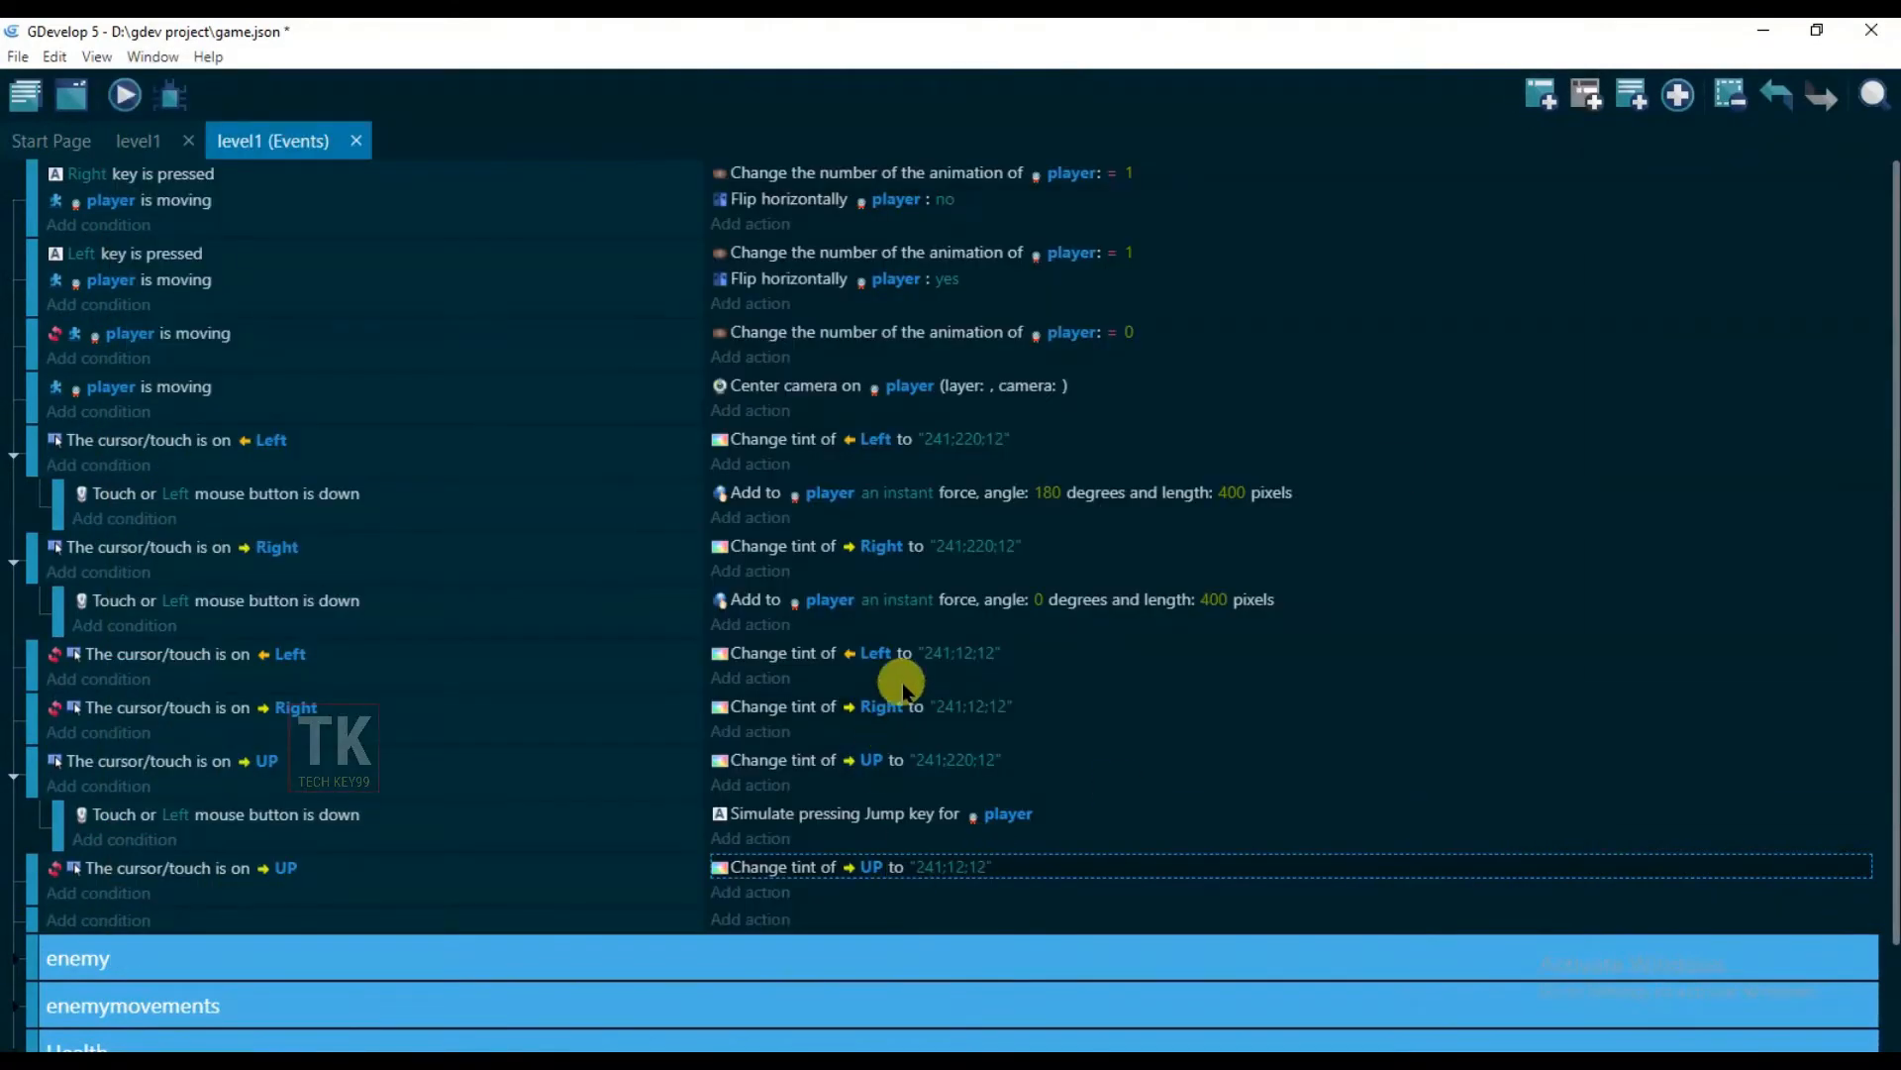
# Replace the player's 0-degree force action in the Right arrow's touch sub-event with Simulate right key press for player
pyautogui.rightClick(752, 611)
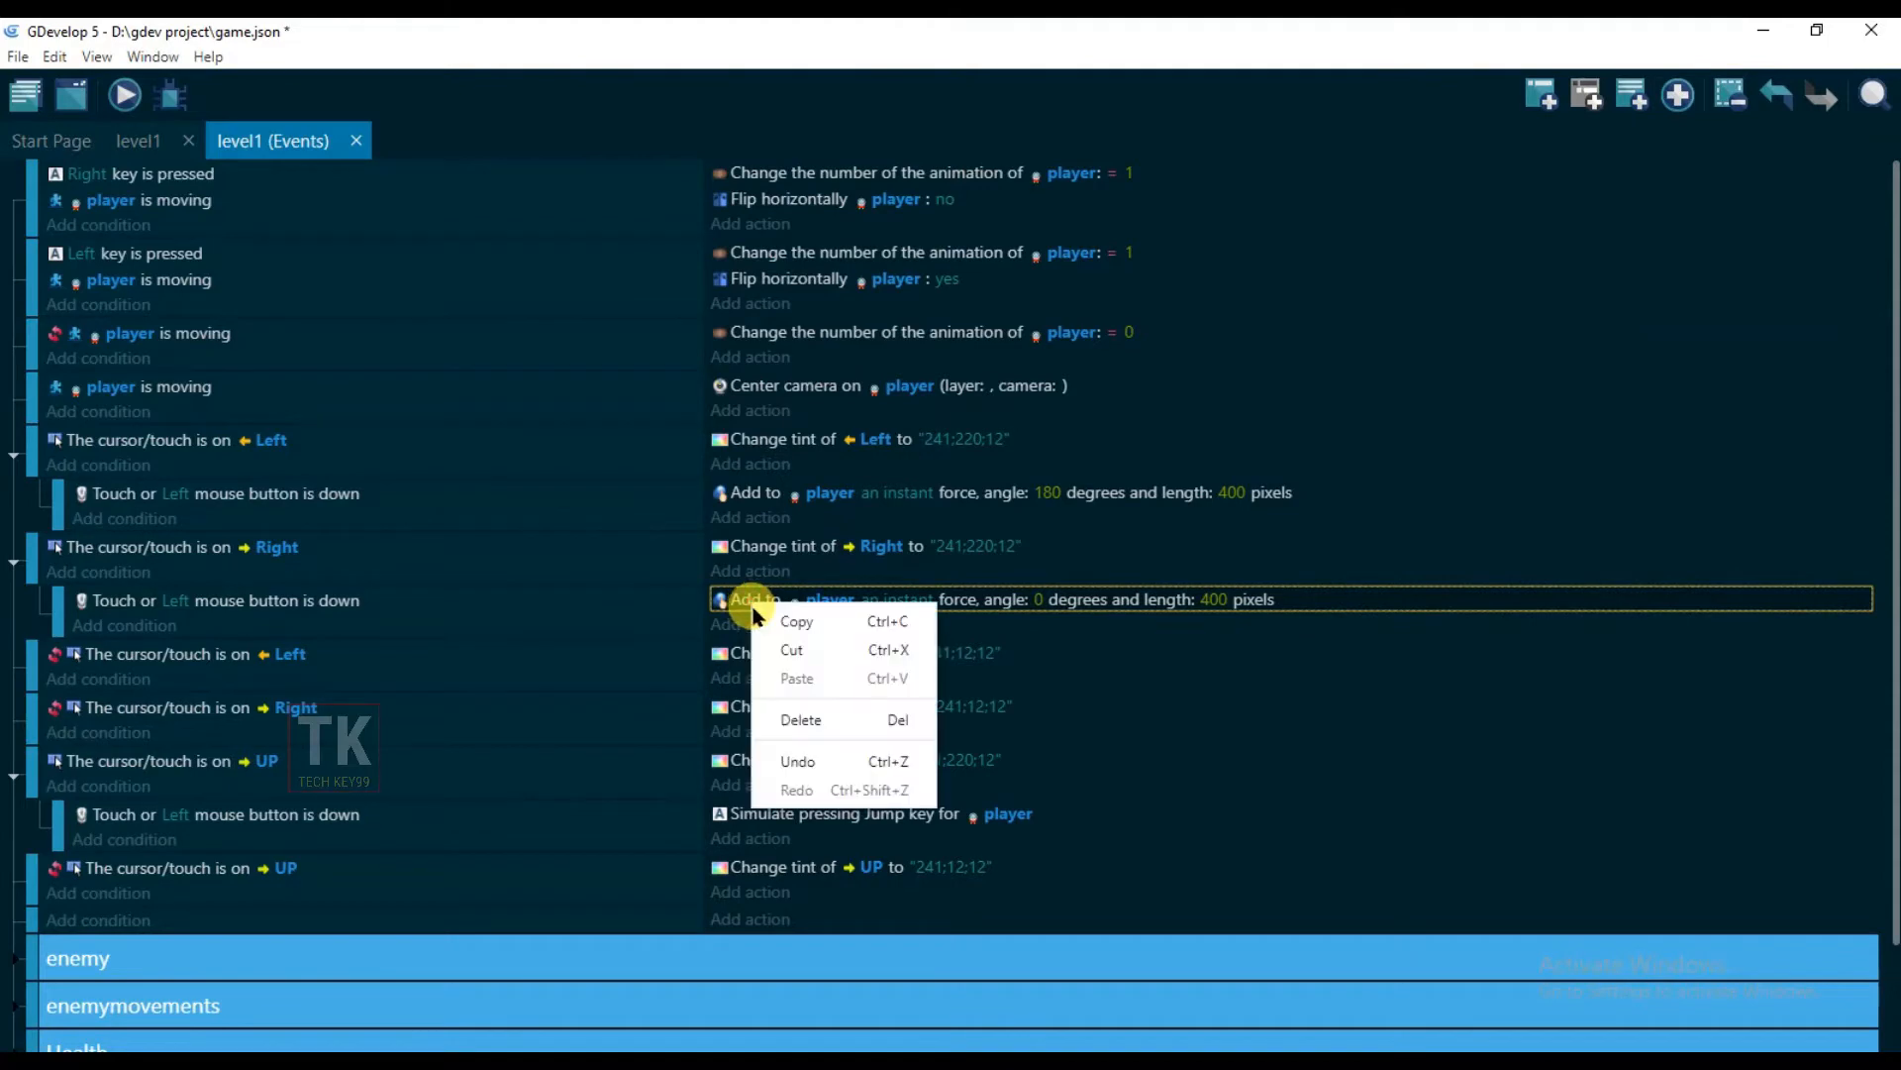
pyautogui.click(798, 721)
pyautogui.click(744, 602)
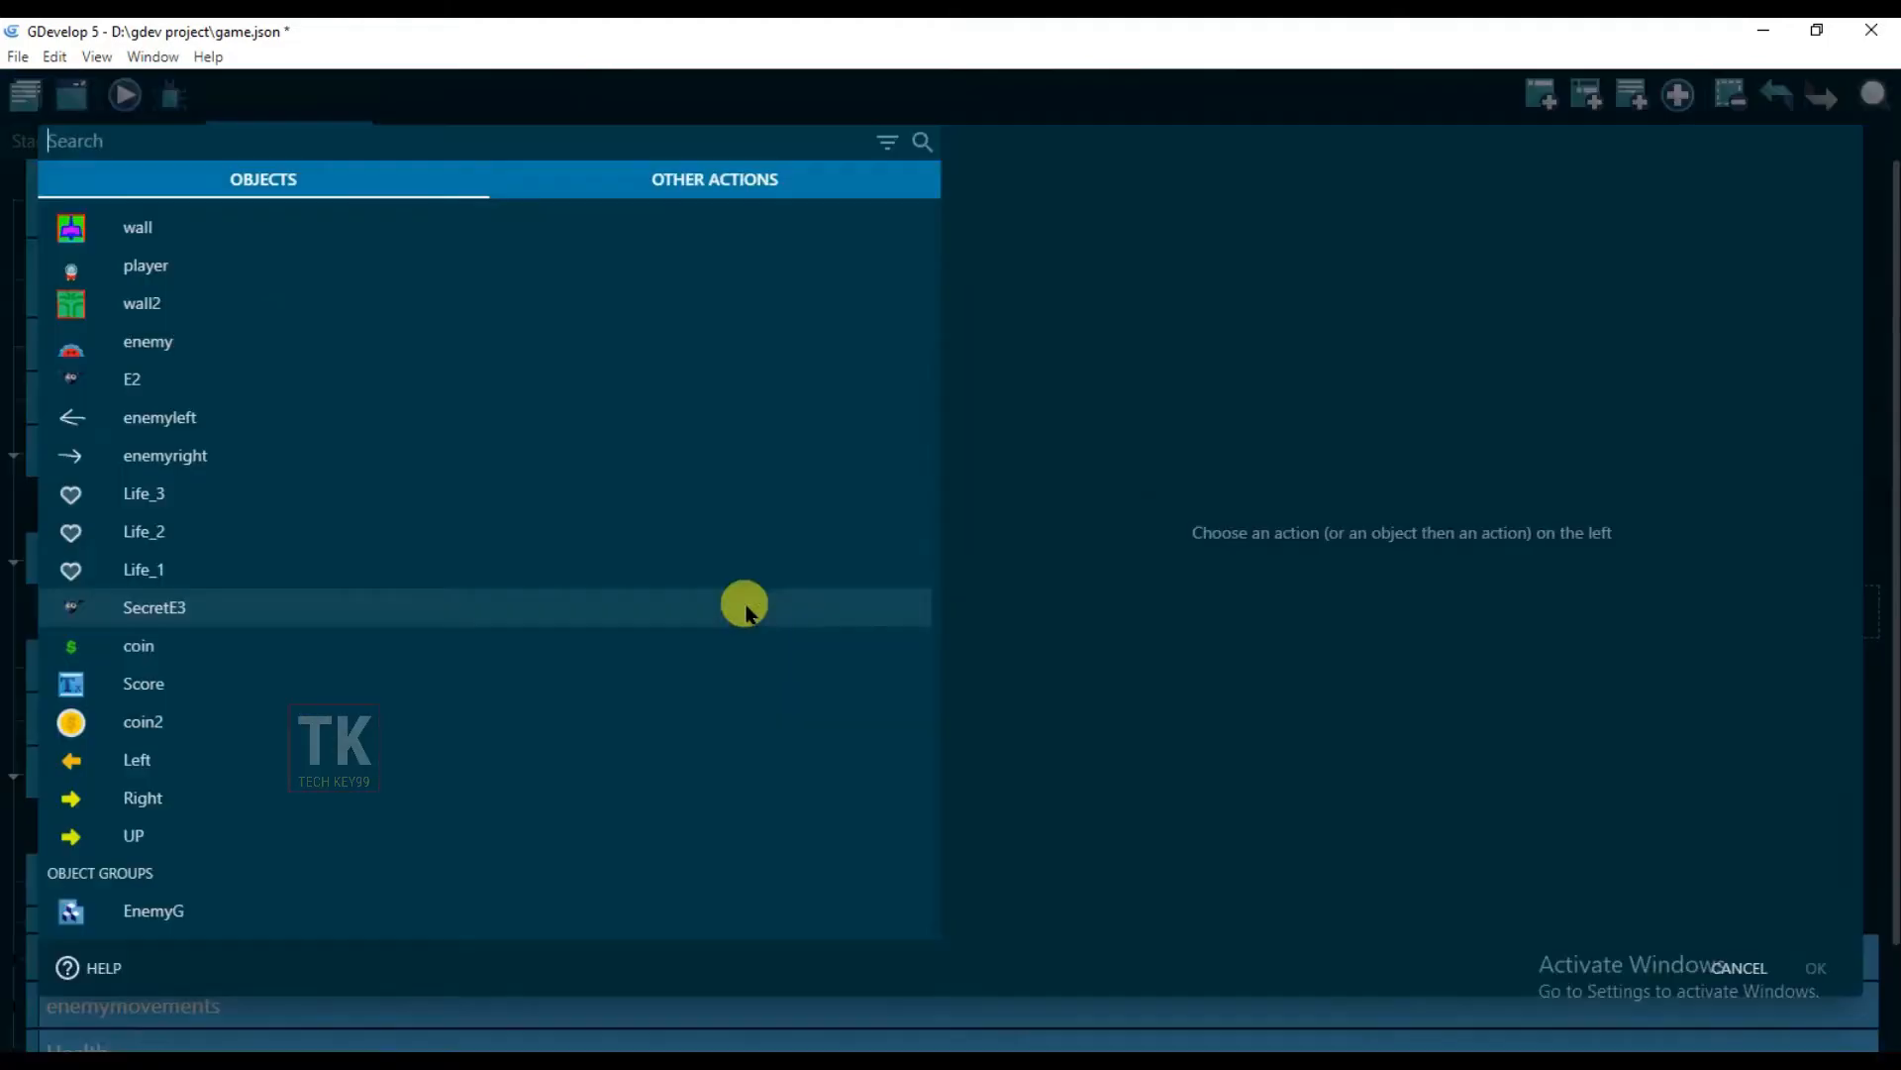
pyautogui.click(337, 267)
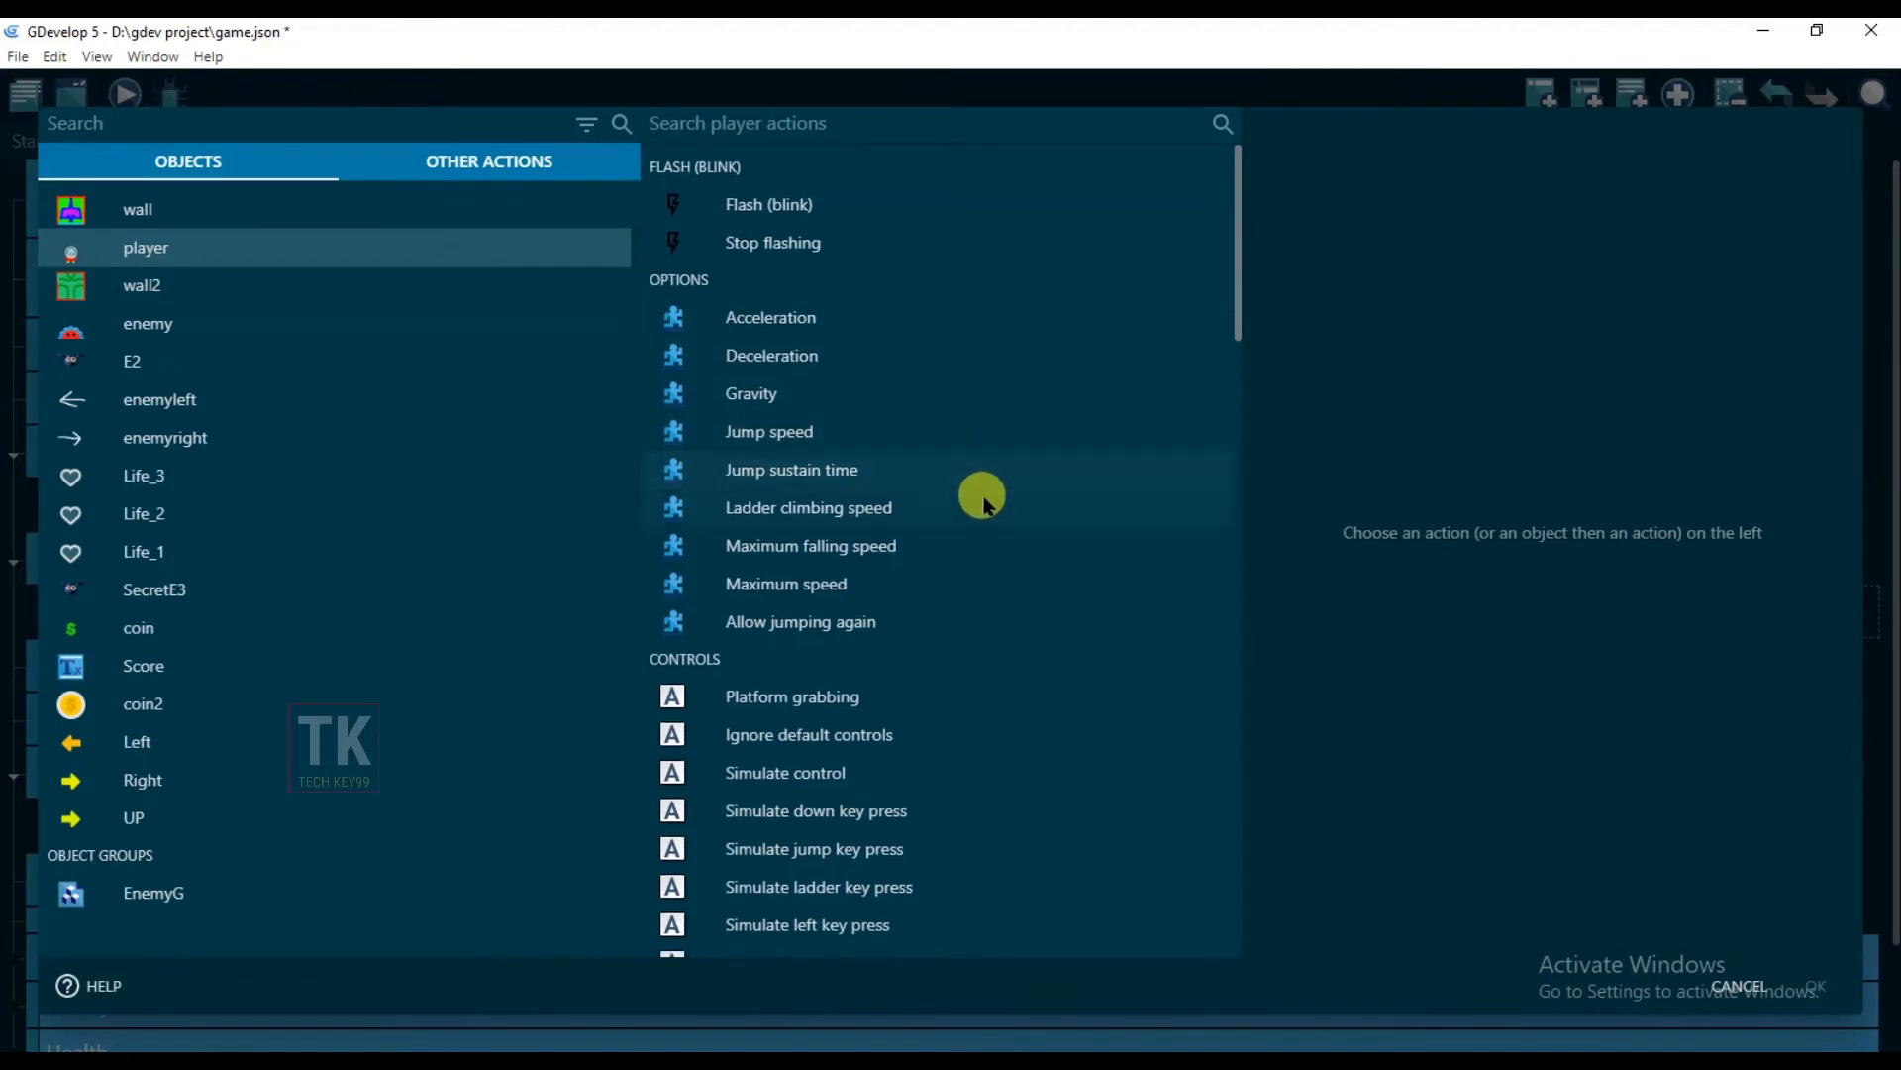
pyautogui.scroll(-3, 985, 496)
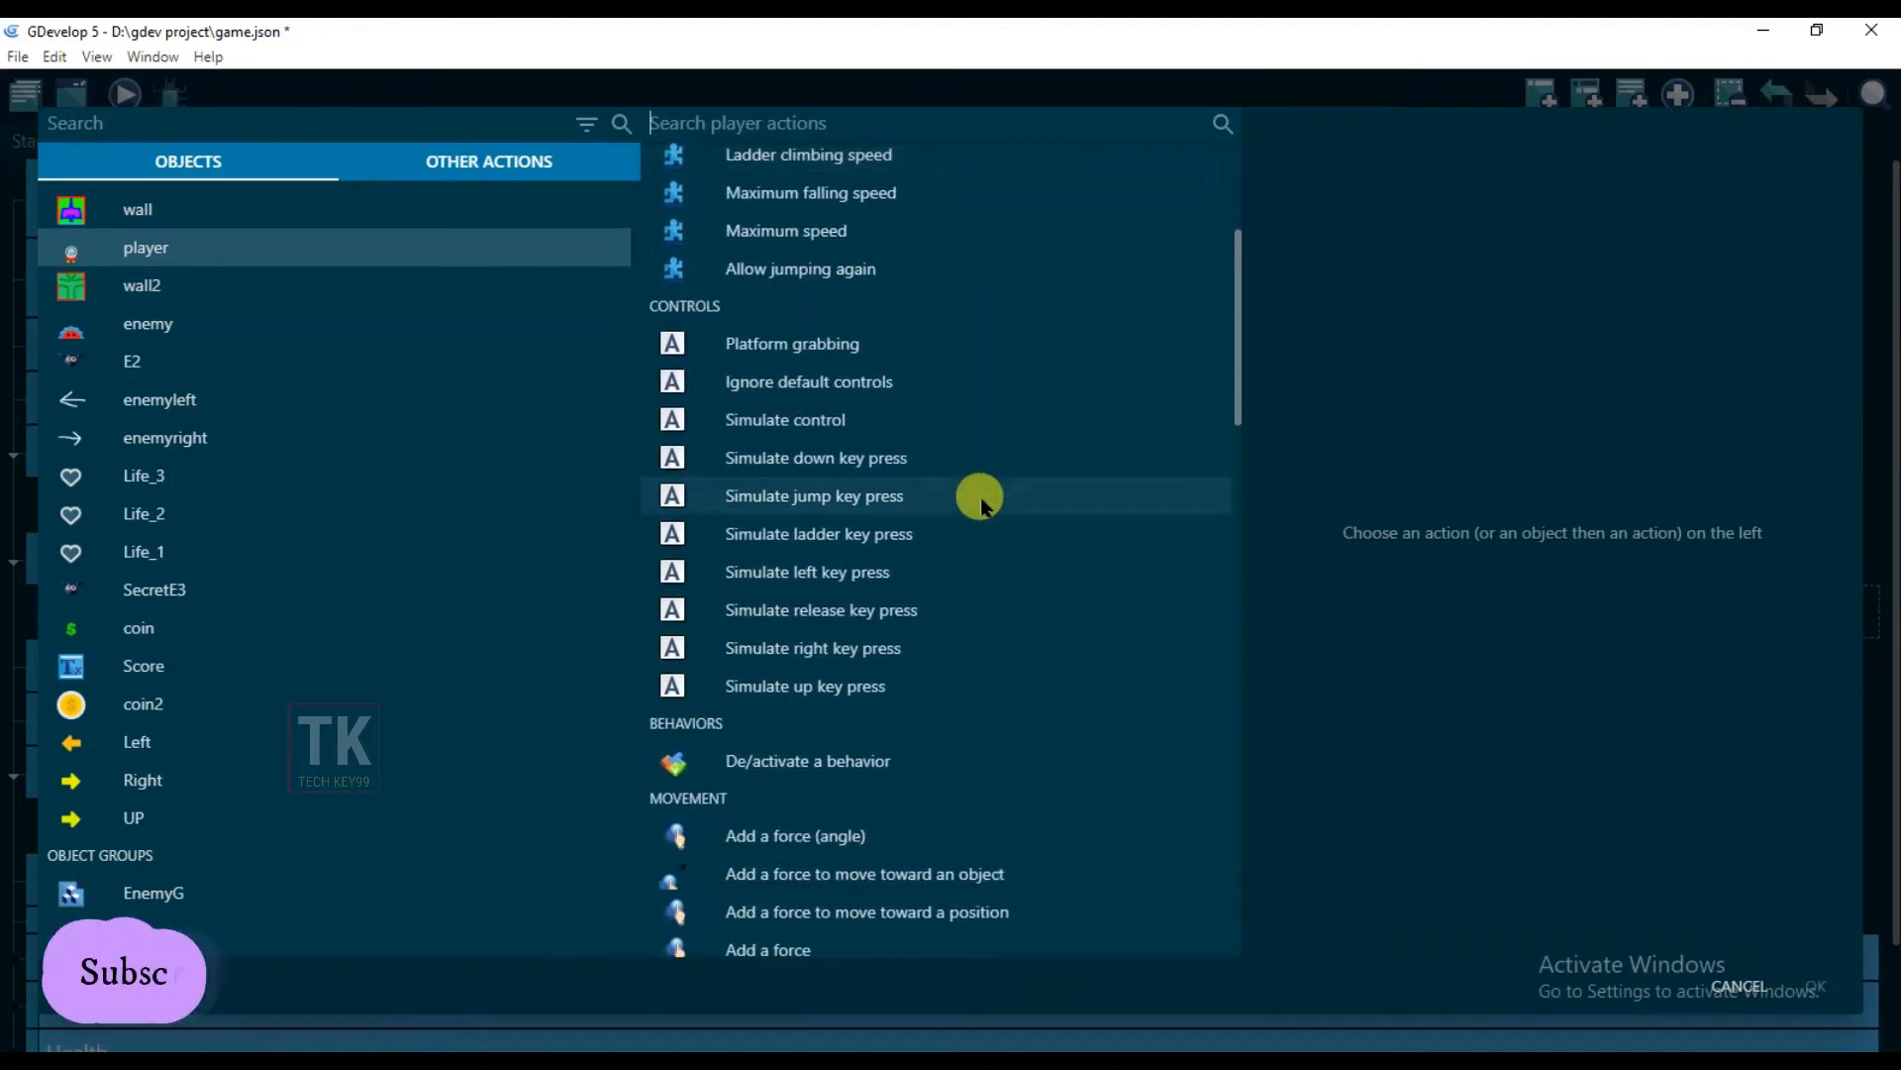
pyautogui.click(848, 652)
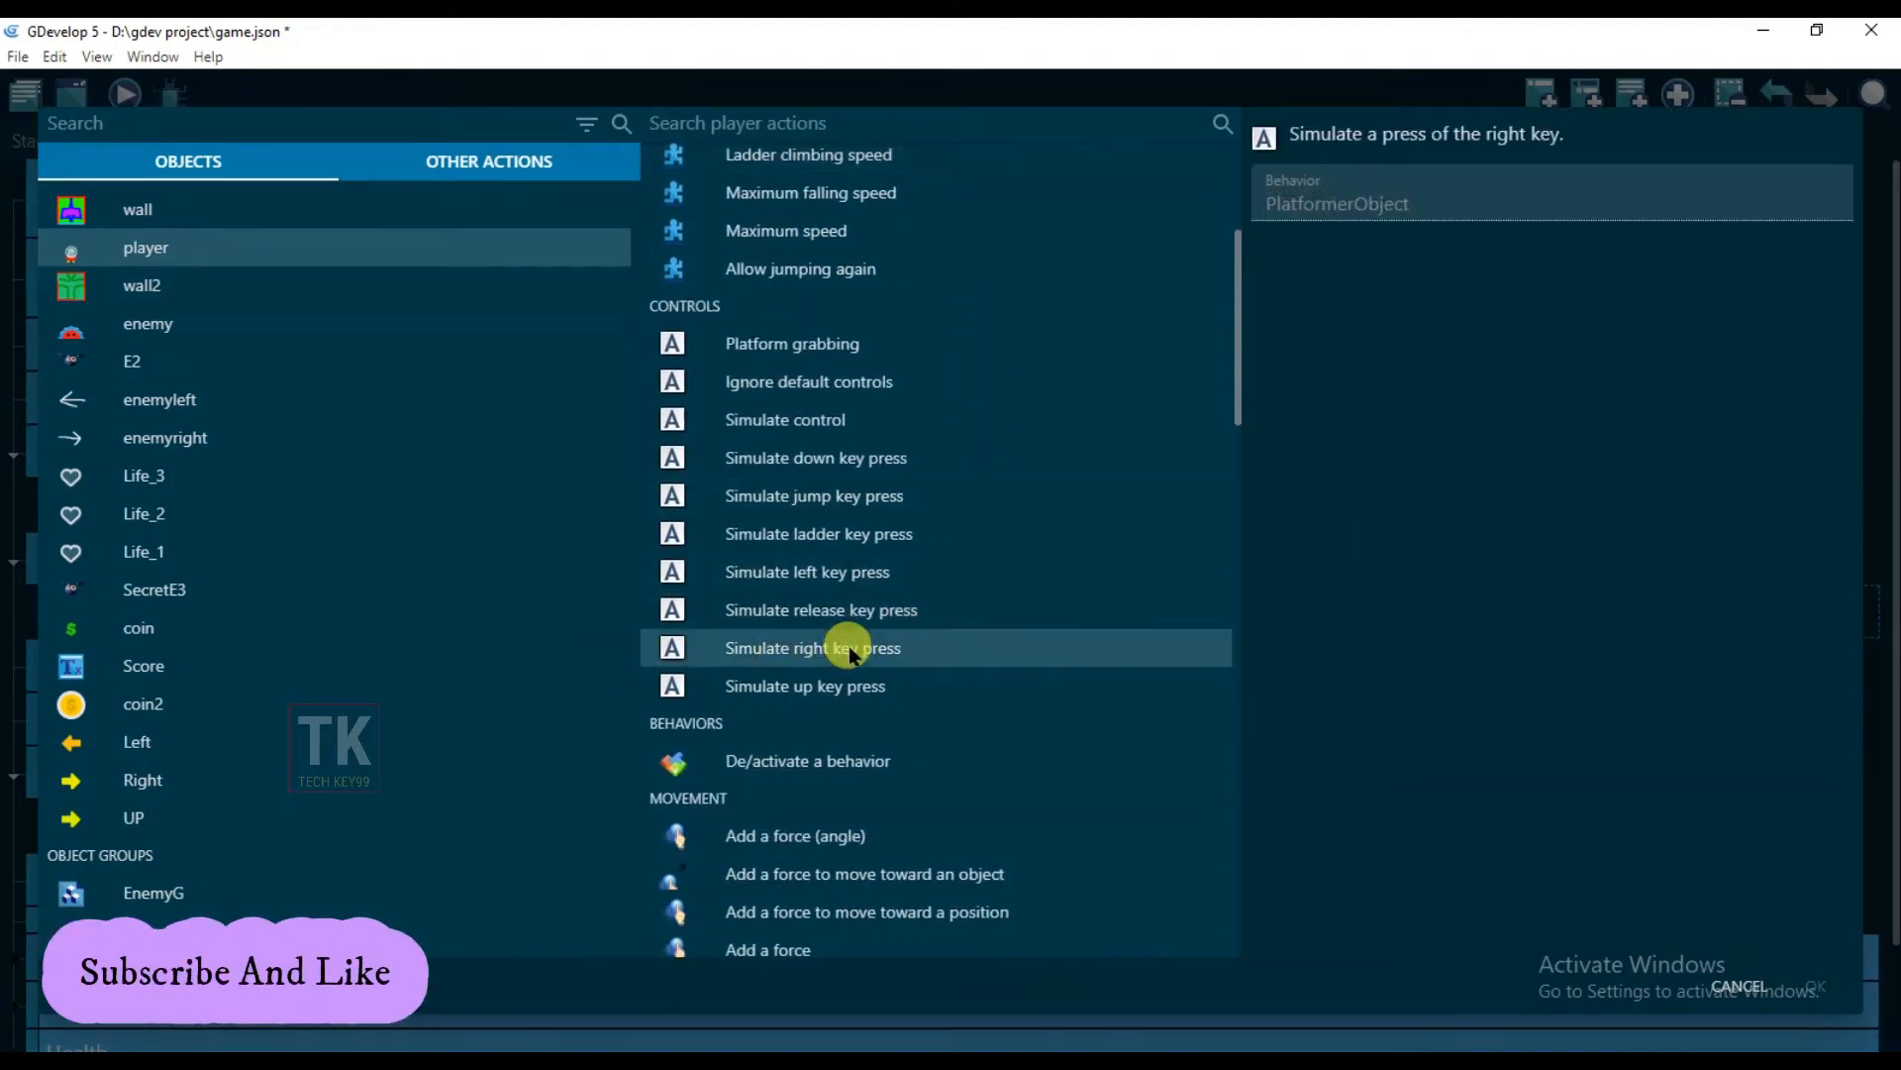
pyautogui.click(1812, 985)
# Replace the player's 180-degree force action in the Left arrow's touch sub-event with Simulate left key press for player
pyautogui.click(756, 495)
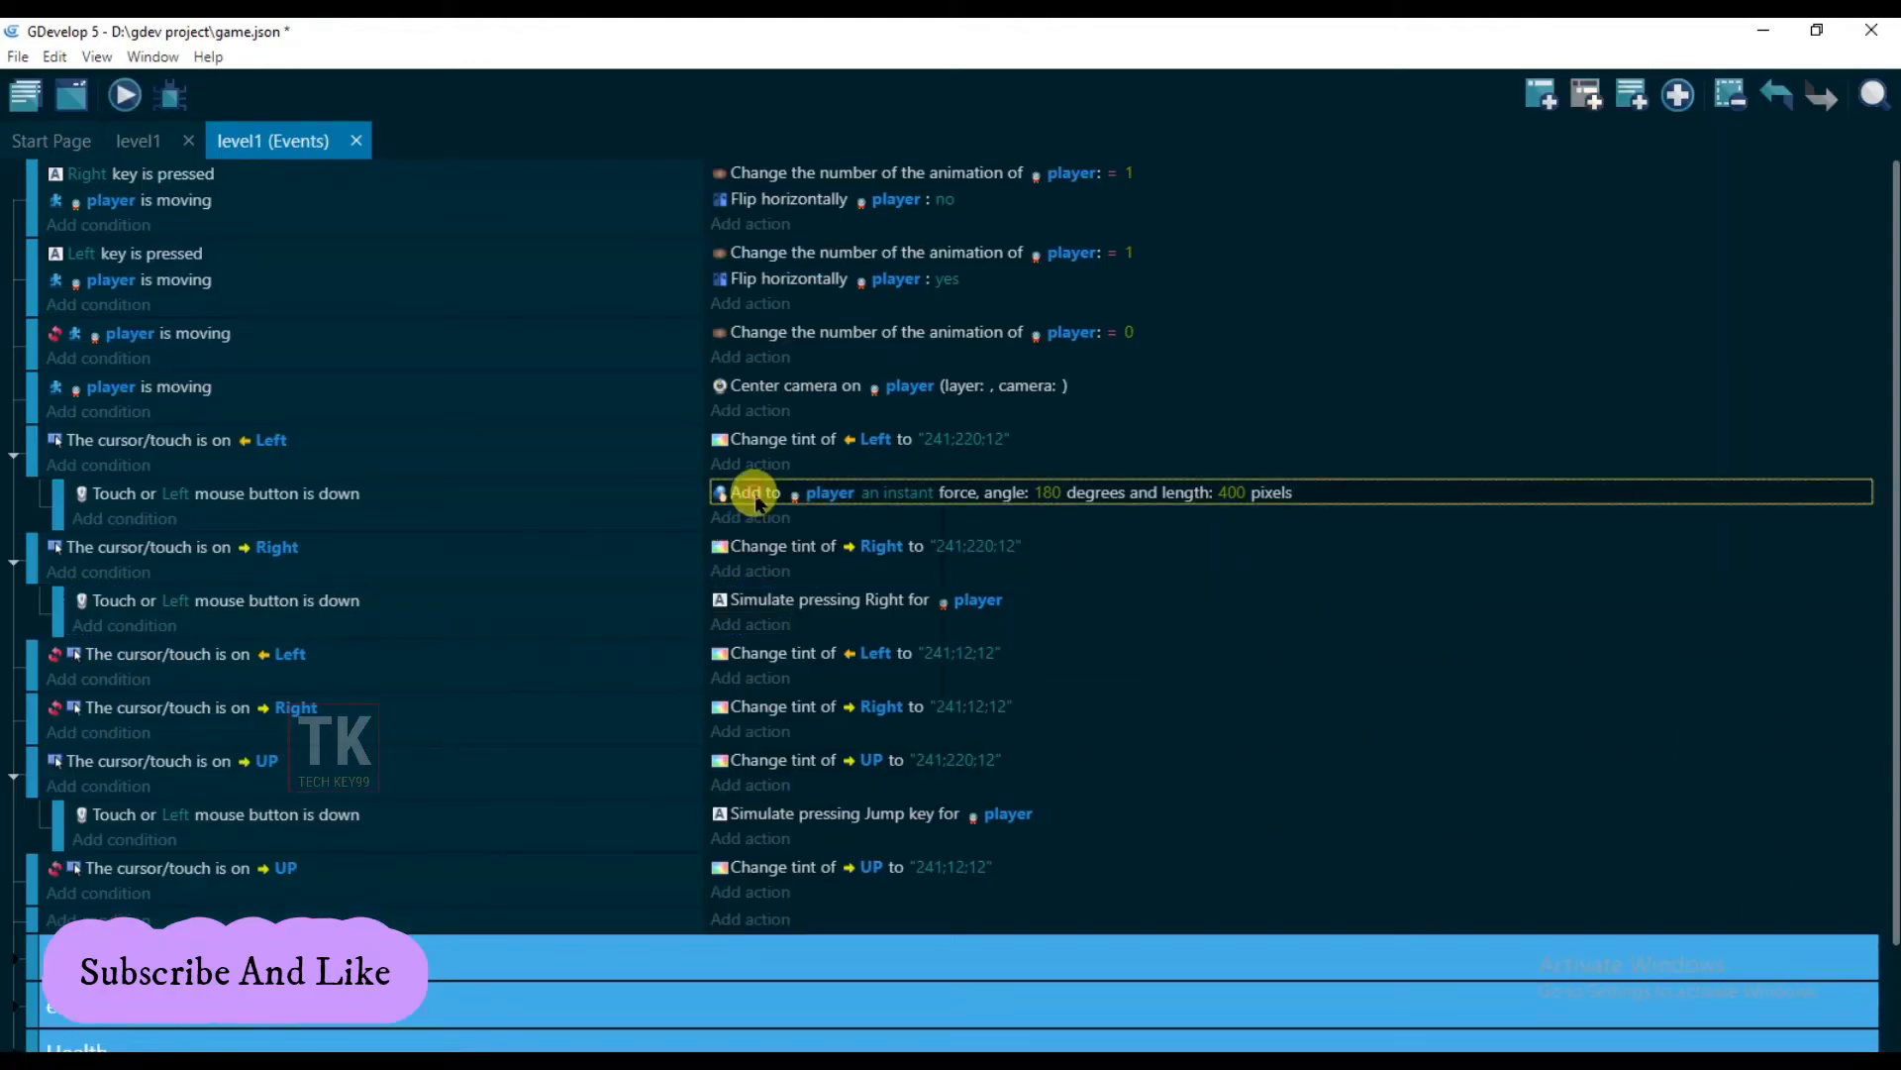
pyautogui.rightClick(756, 495)
pyautogui.click(814, 602)
pyautogui.click(756, 491)
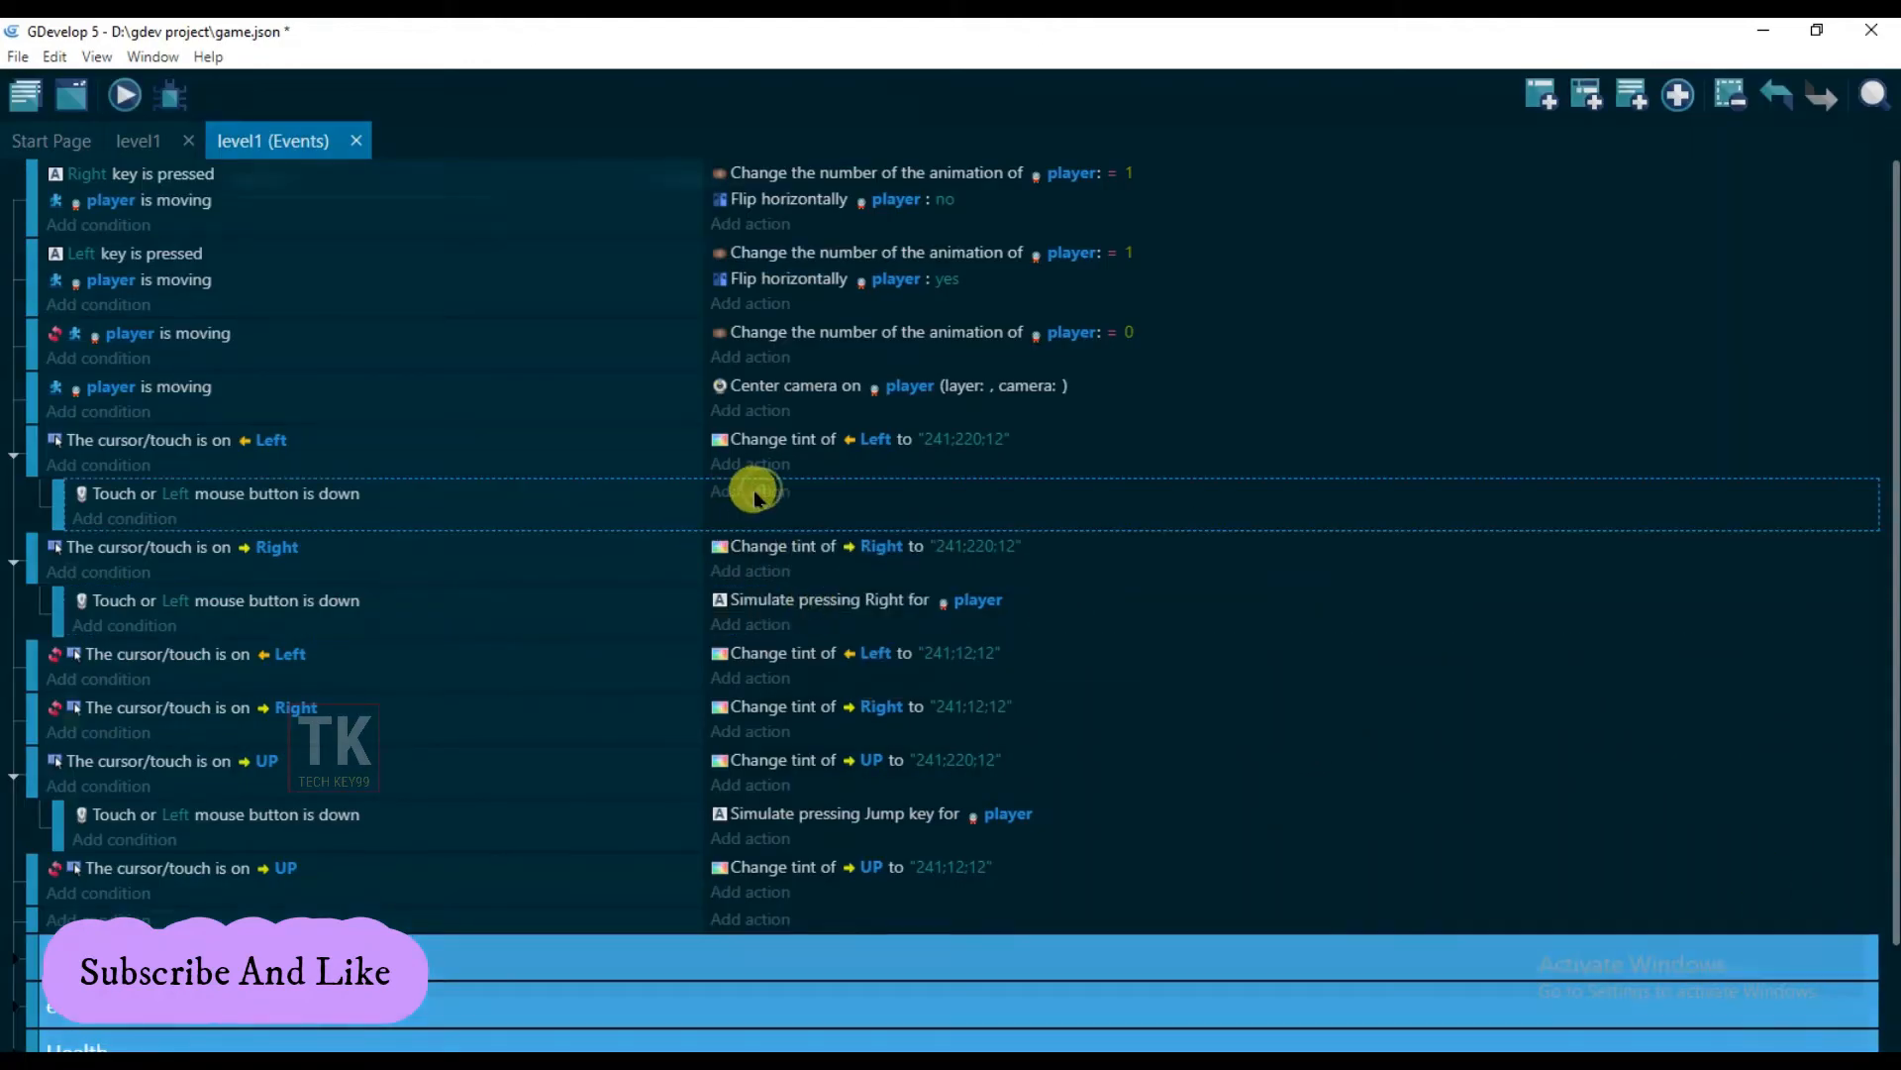
pyautogui.click(289, 252)
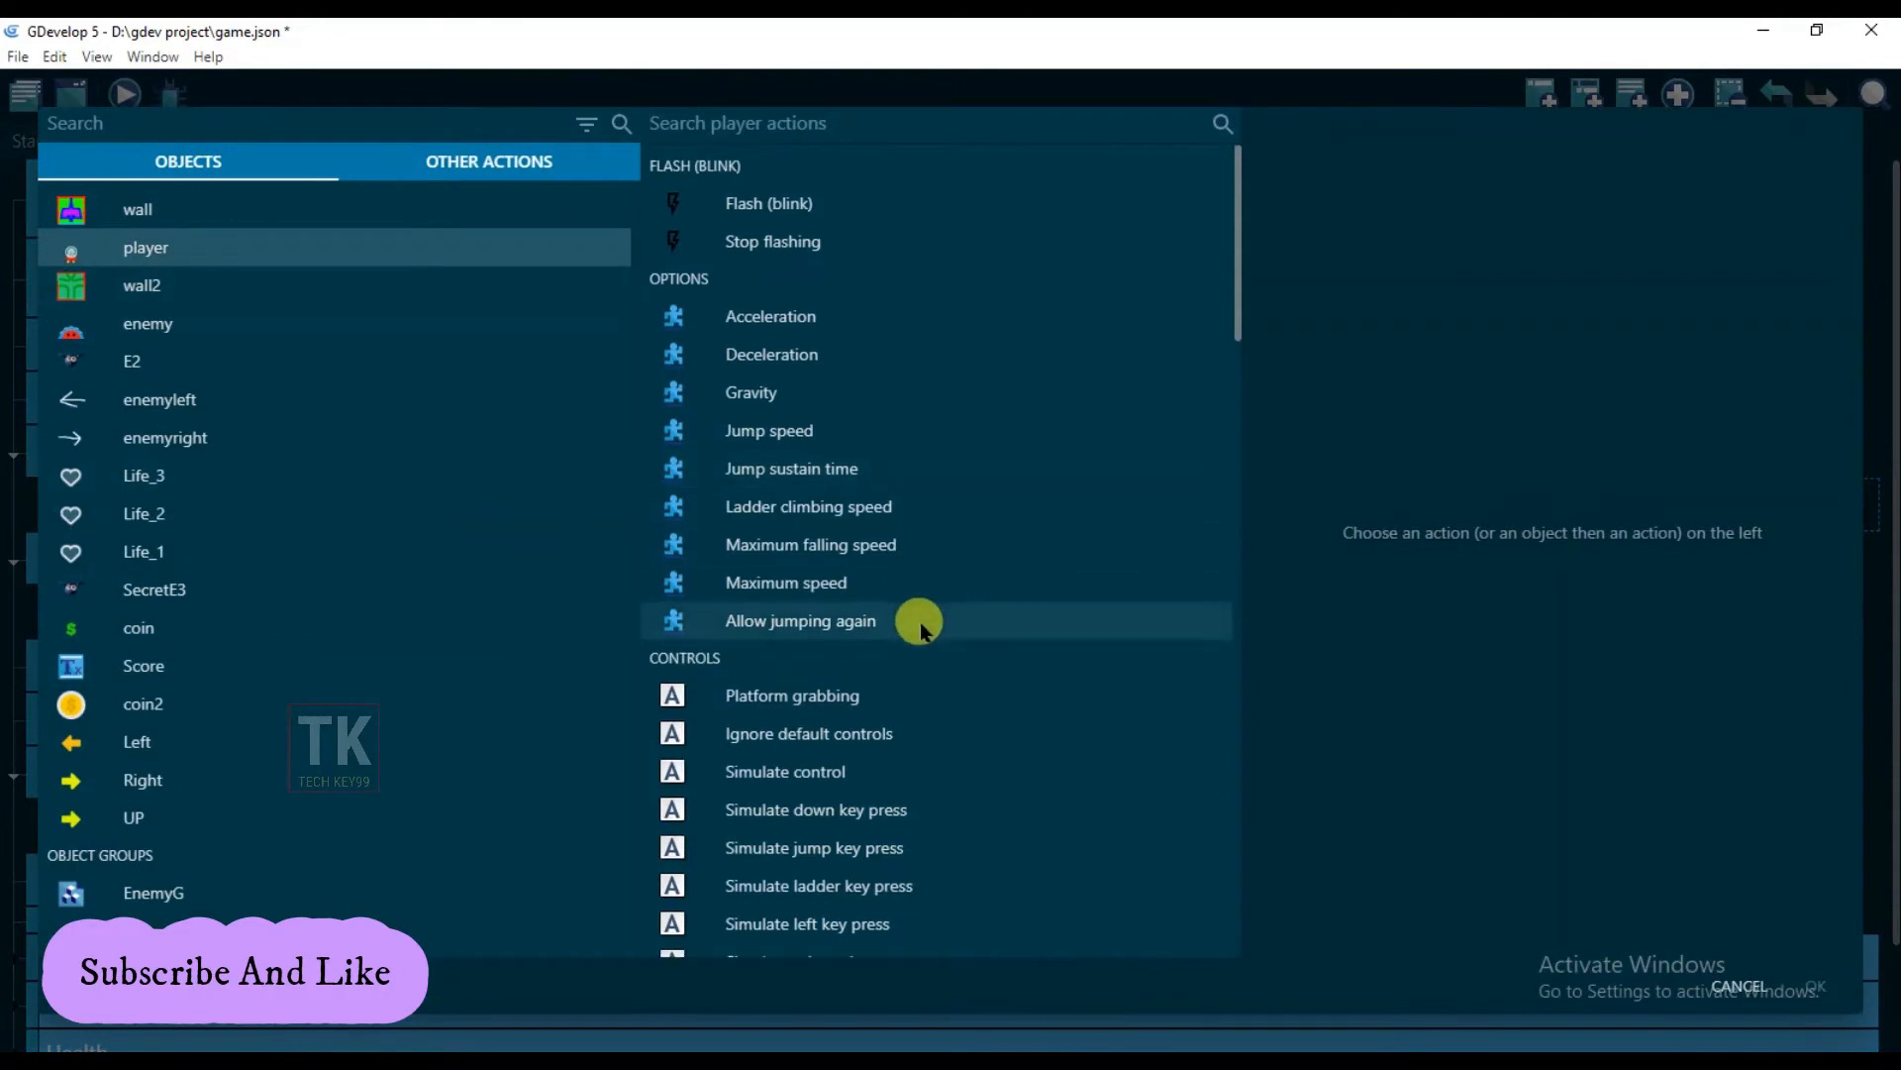
pyautogui.scroll(-3, 912, 620)
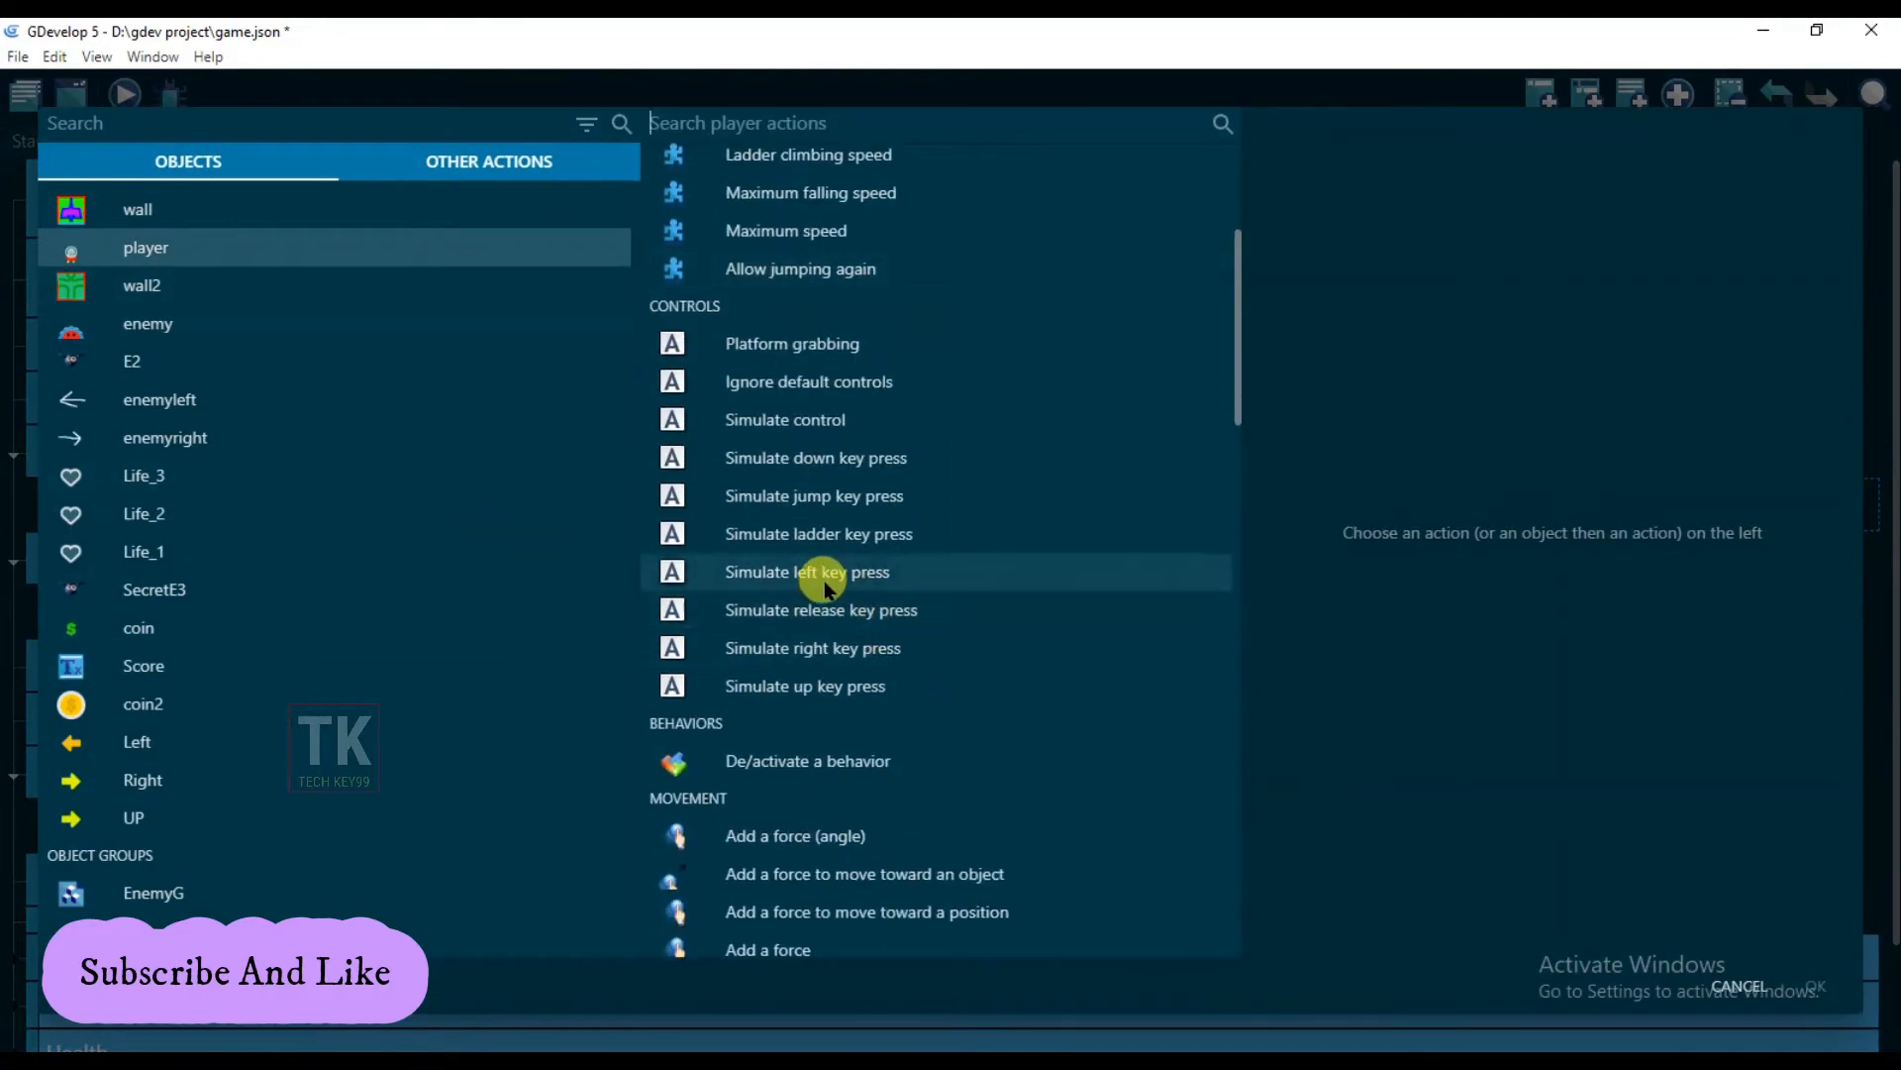
pyautogui.click(819, 577)
pyautogui.click(1815, 984)
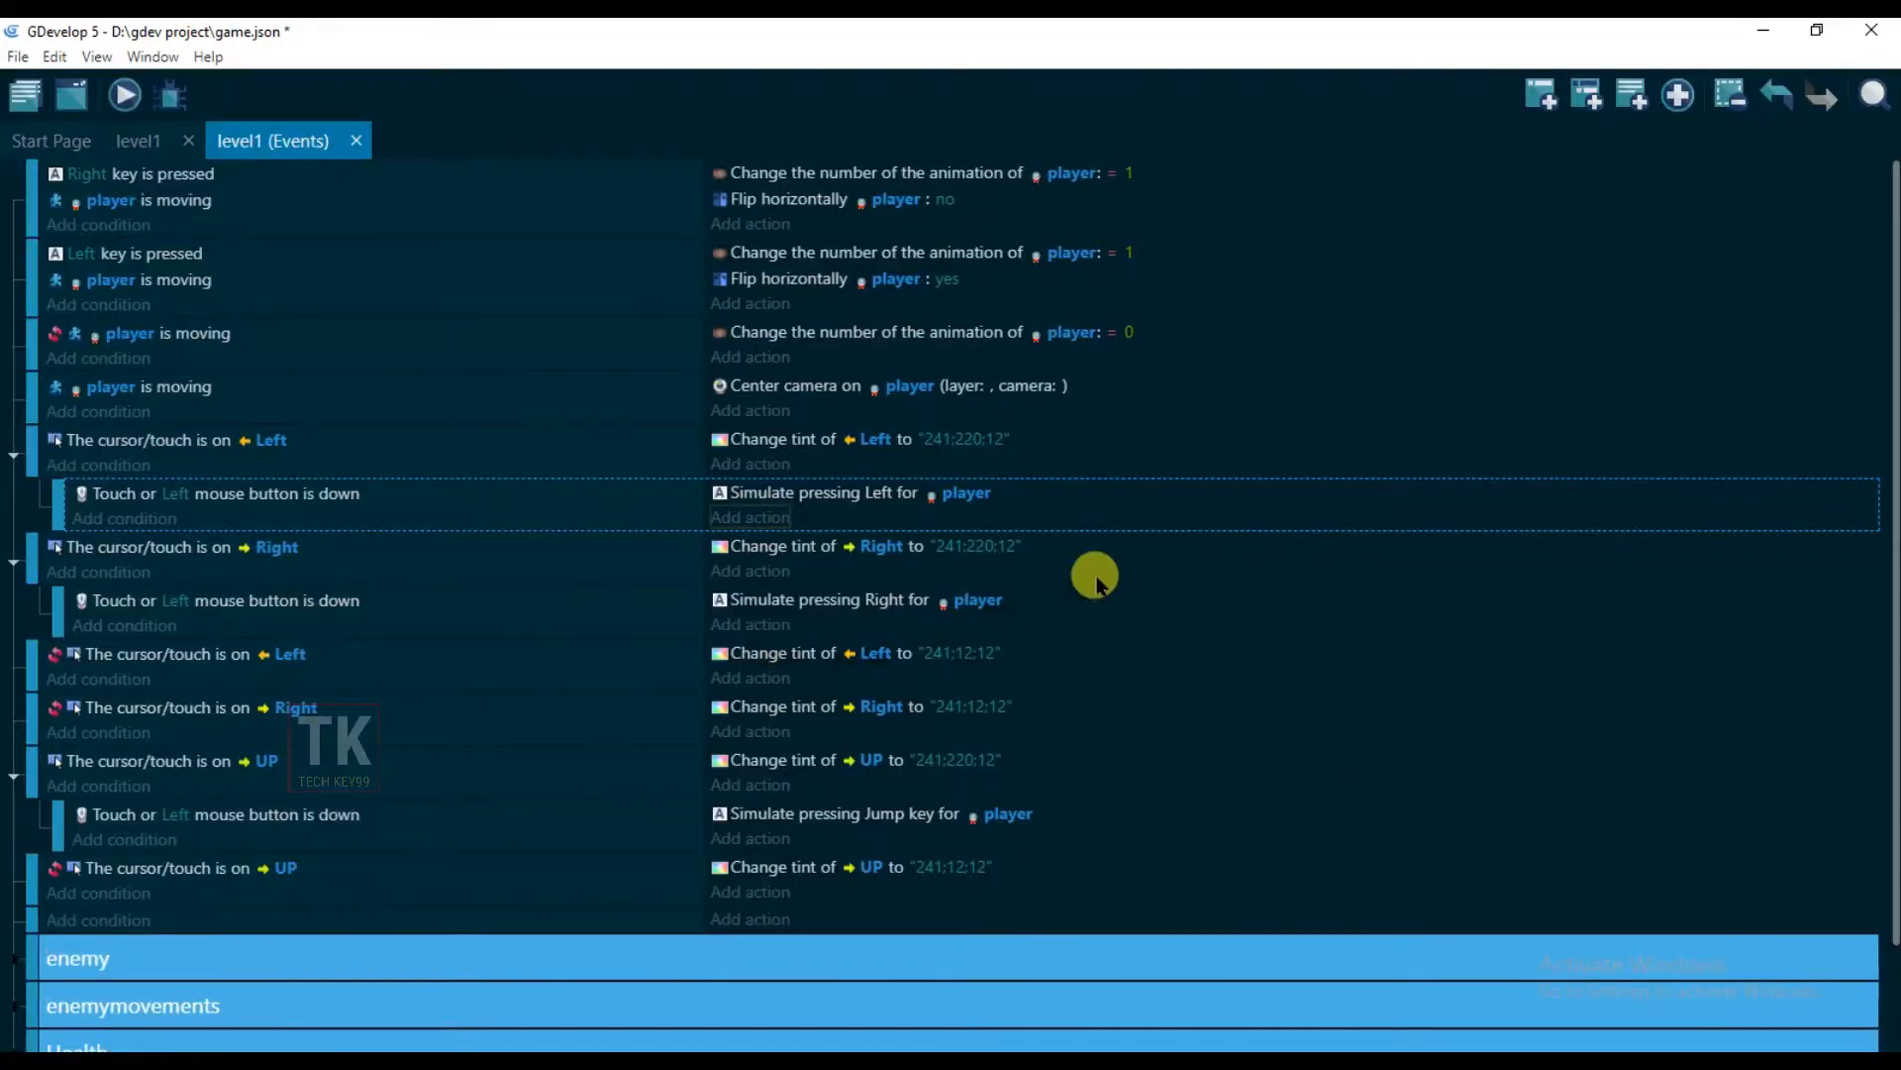
# Launch the preview in a smaller window and test the on-screen Left, Right and UP arrows on the player
pyautogui.click(116, 95)
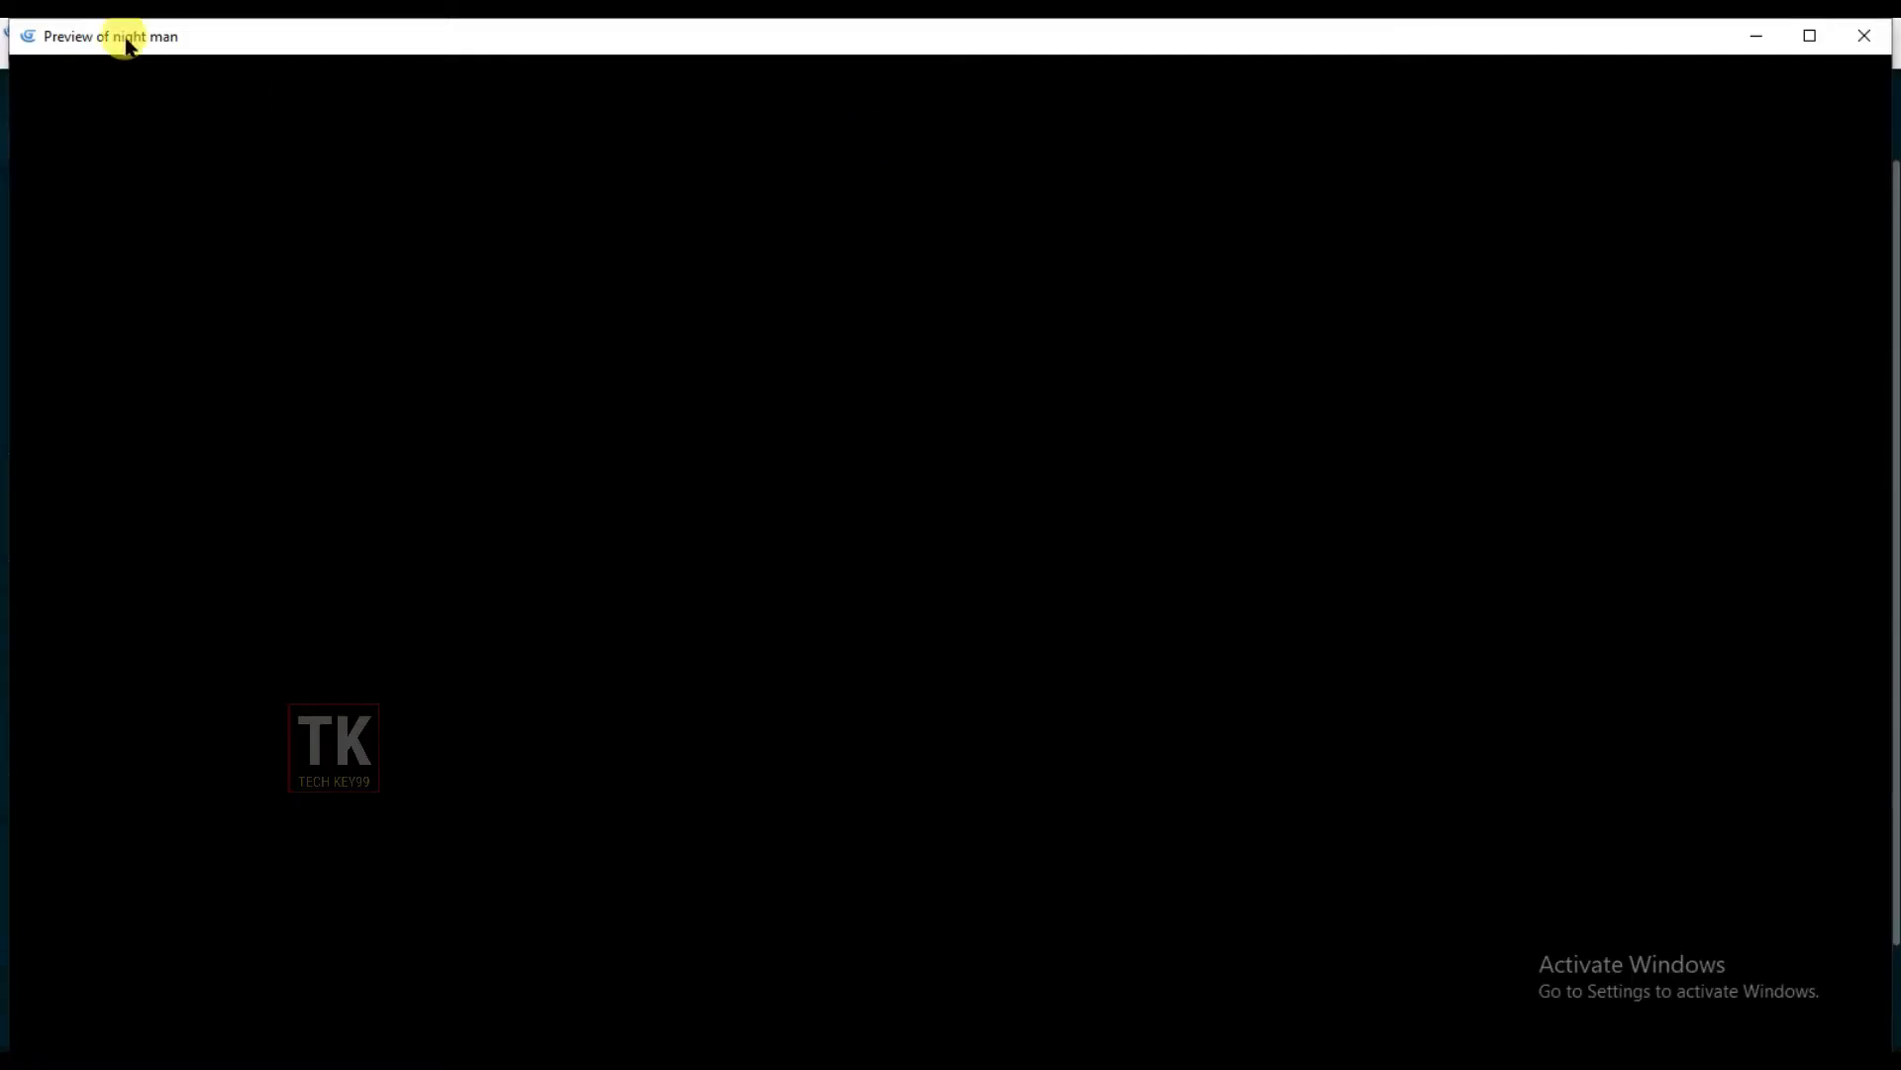
pyautogui.moveTo(8, 22); pyautogui.dragTo(437, 160)
pyautogui.moveTo(941, 193); pyautogui.dragTo(574, 112)
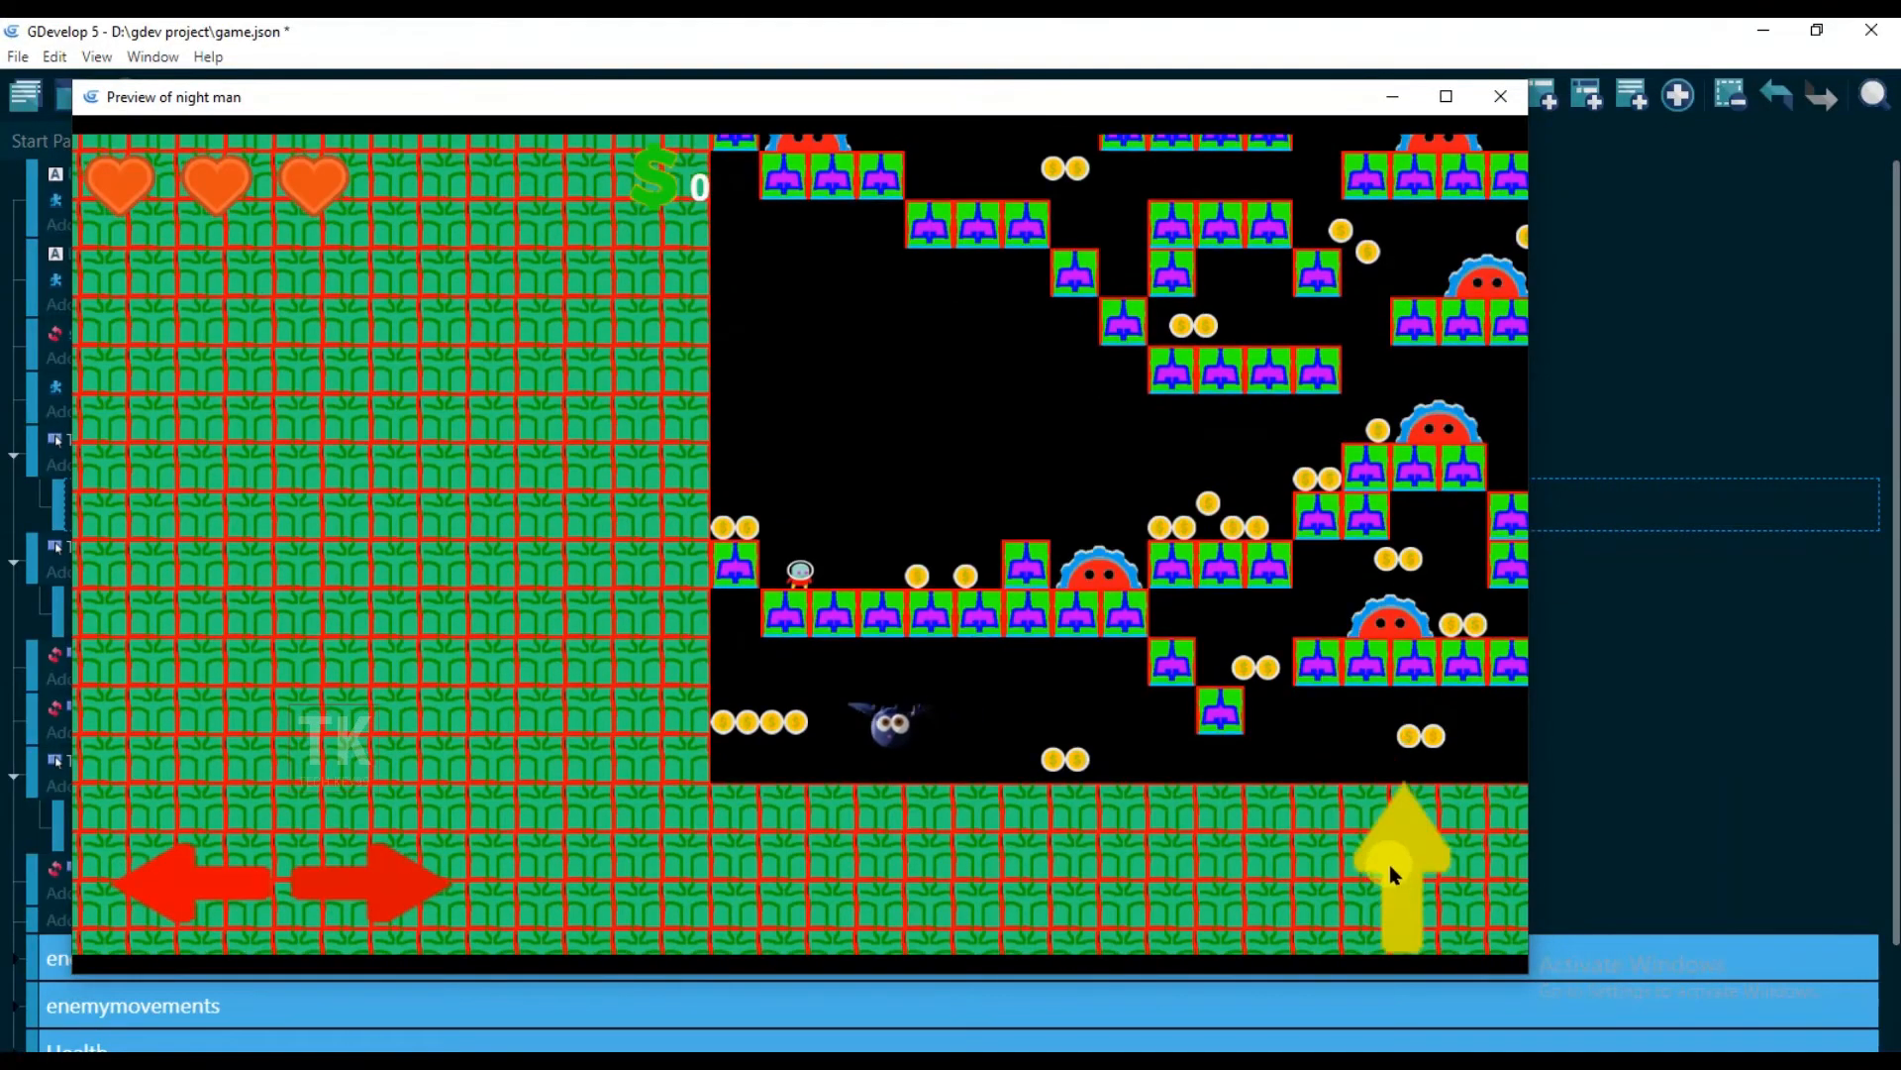
pyautogui.click(440, 877)
pyautogui.click(154, 876)
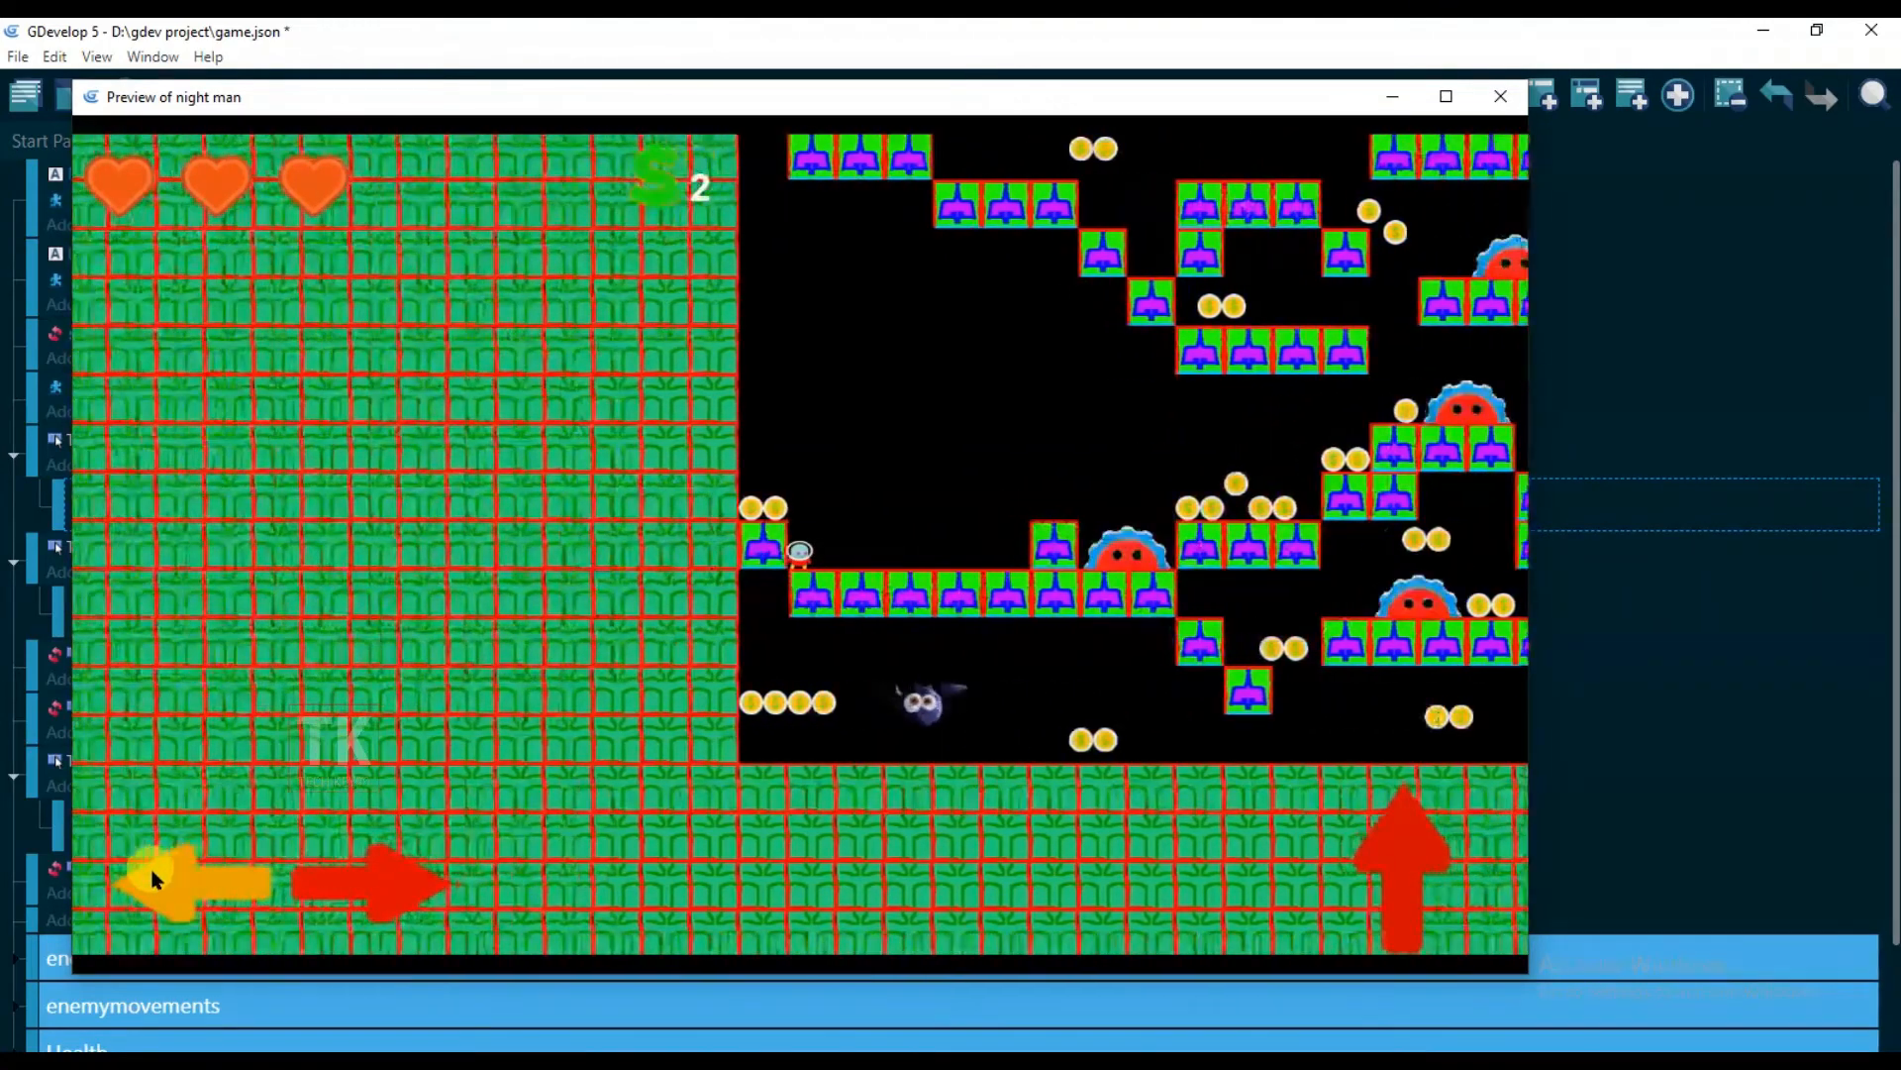
pyautogui.click(384, 880)
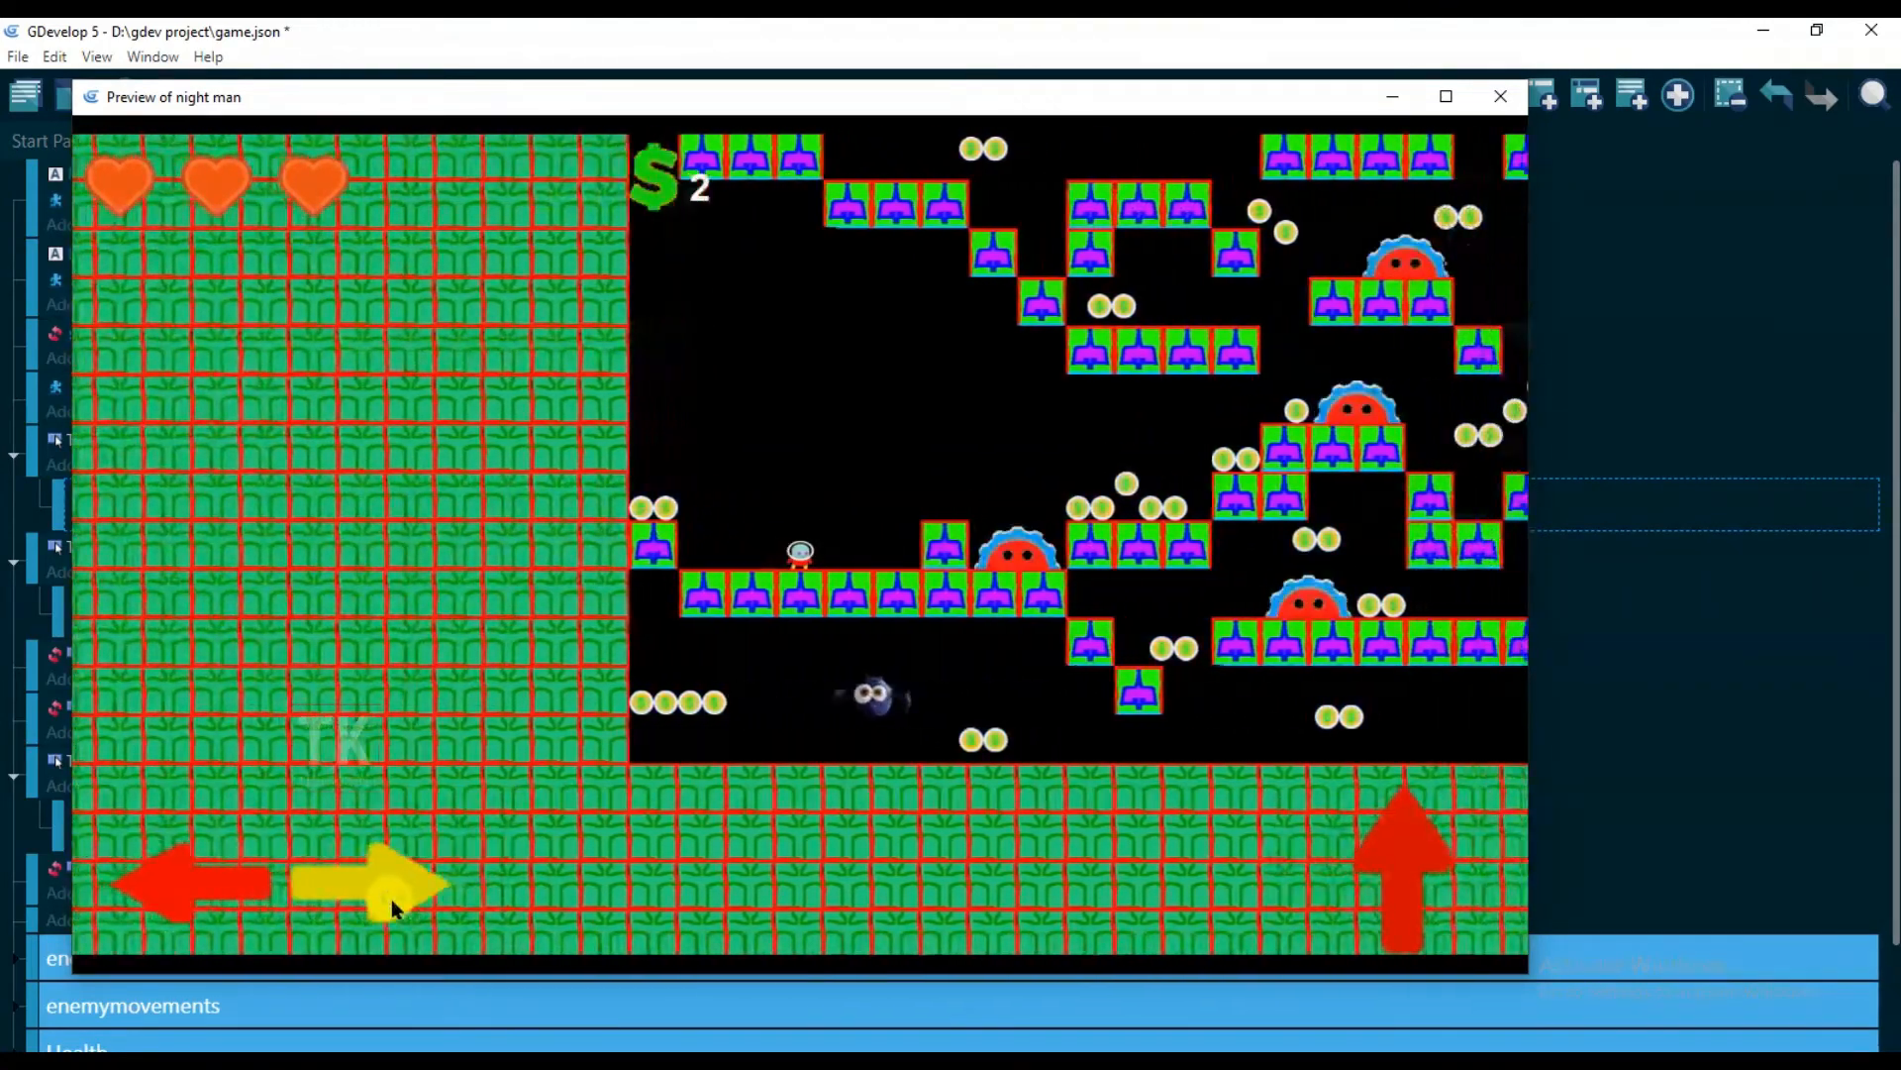
pyautogui.click(193, 881)
pyautogui.click(373, 878)
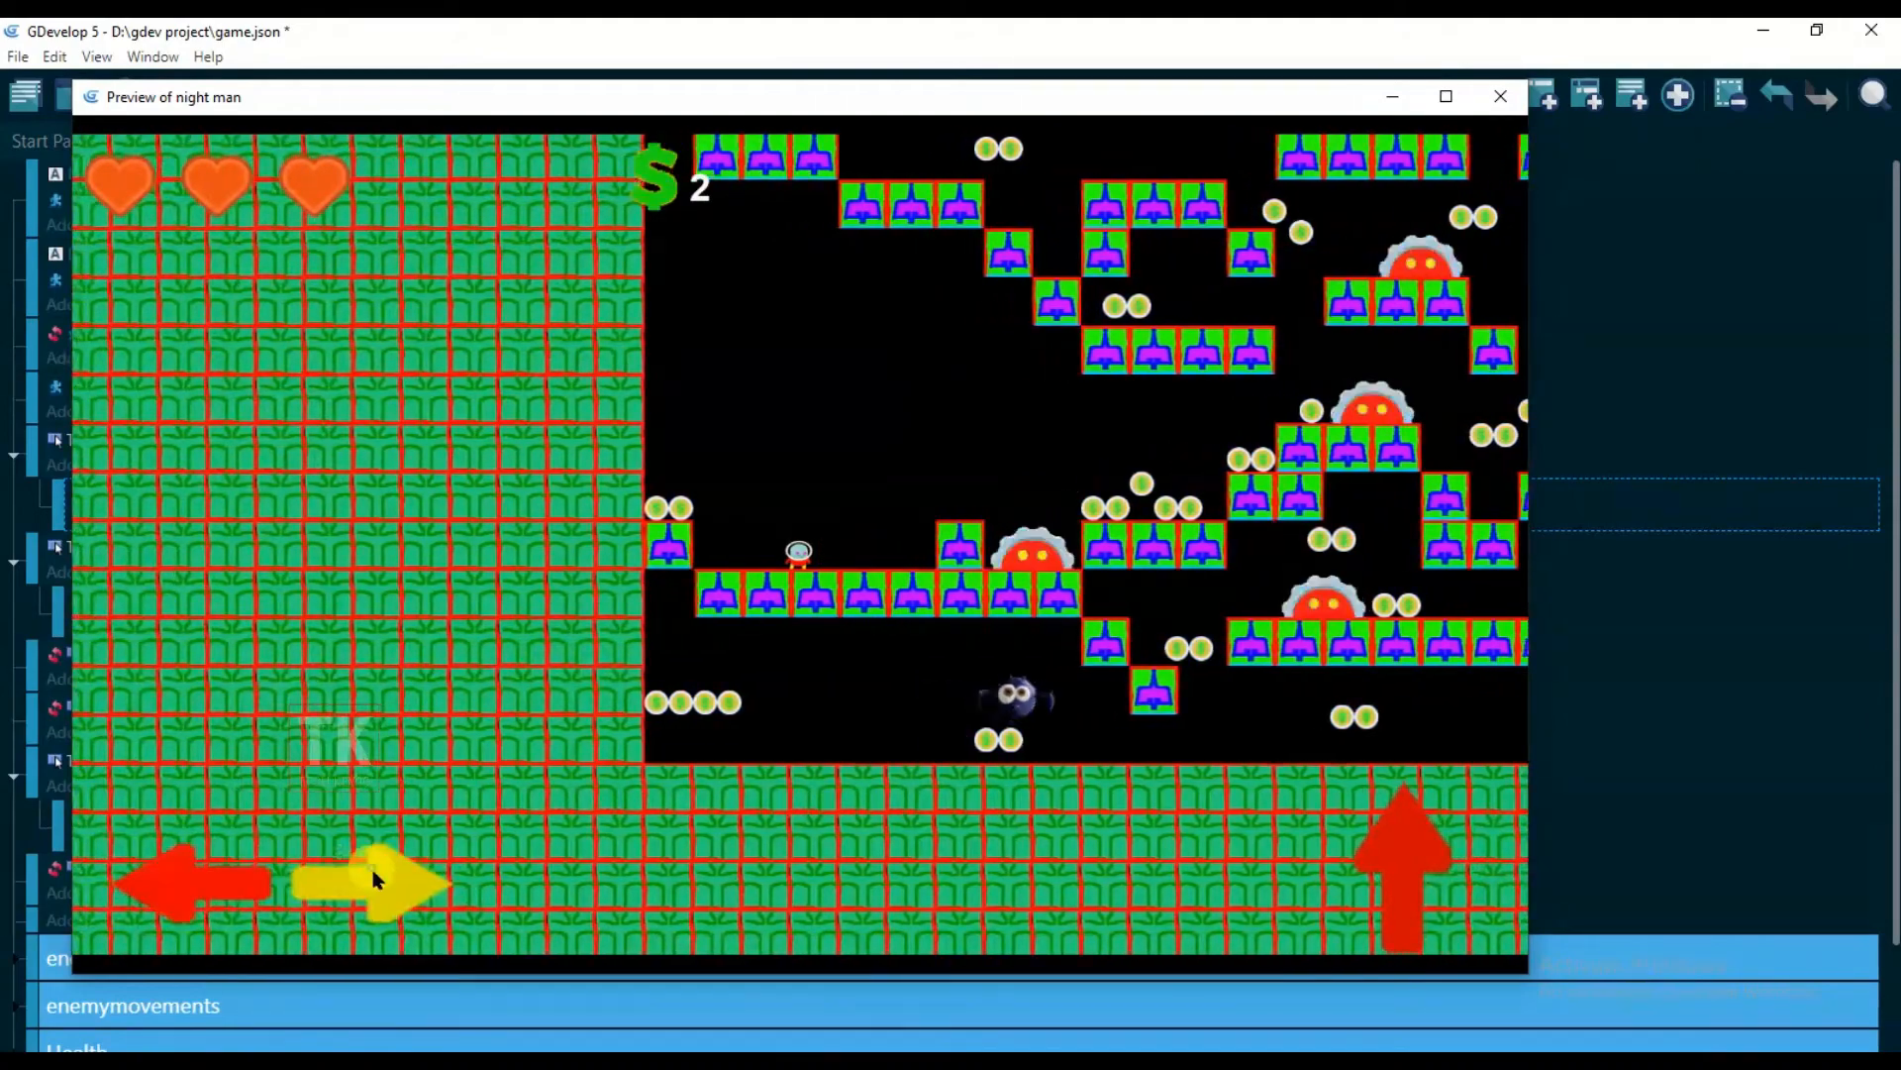
pyautogui.click(1560, 808)
pyautogui.click(1412, 850)
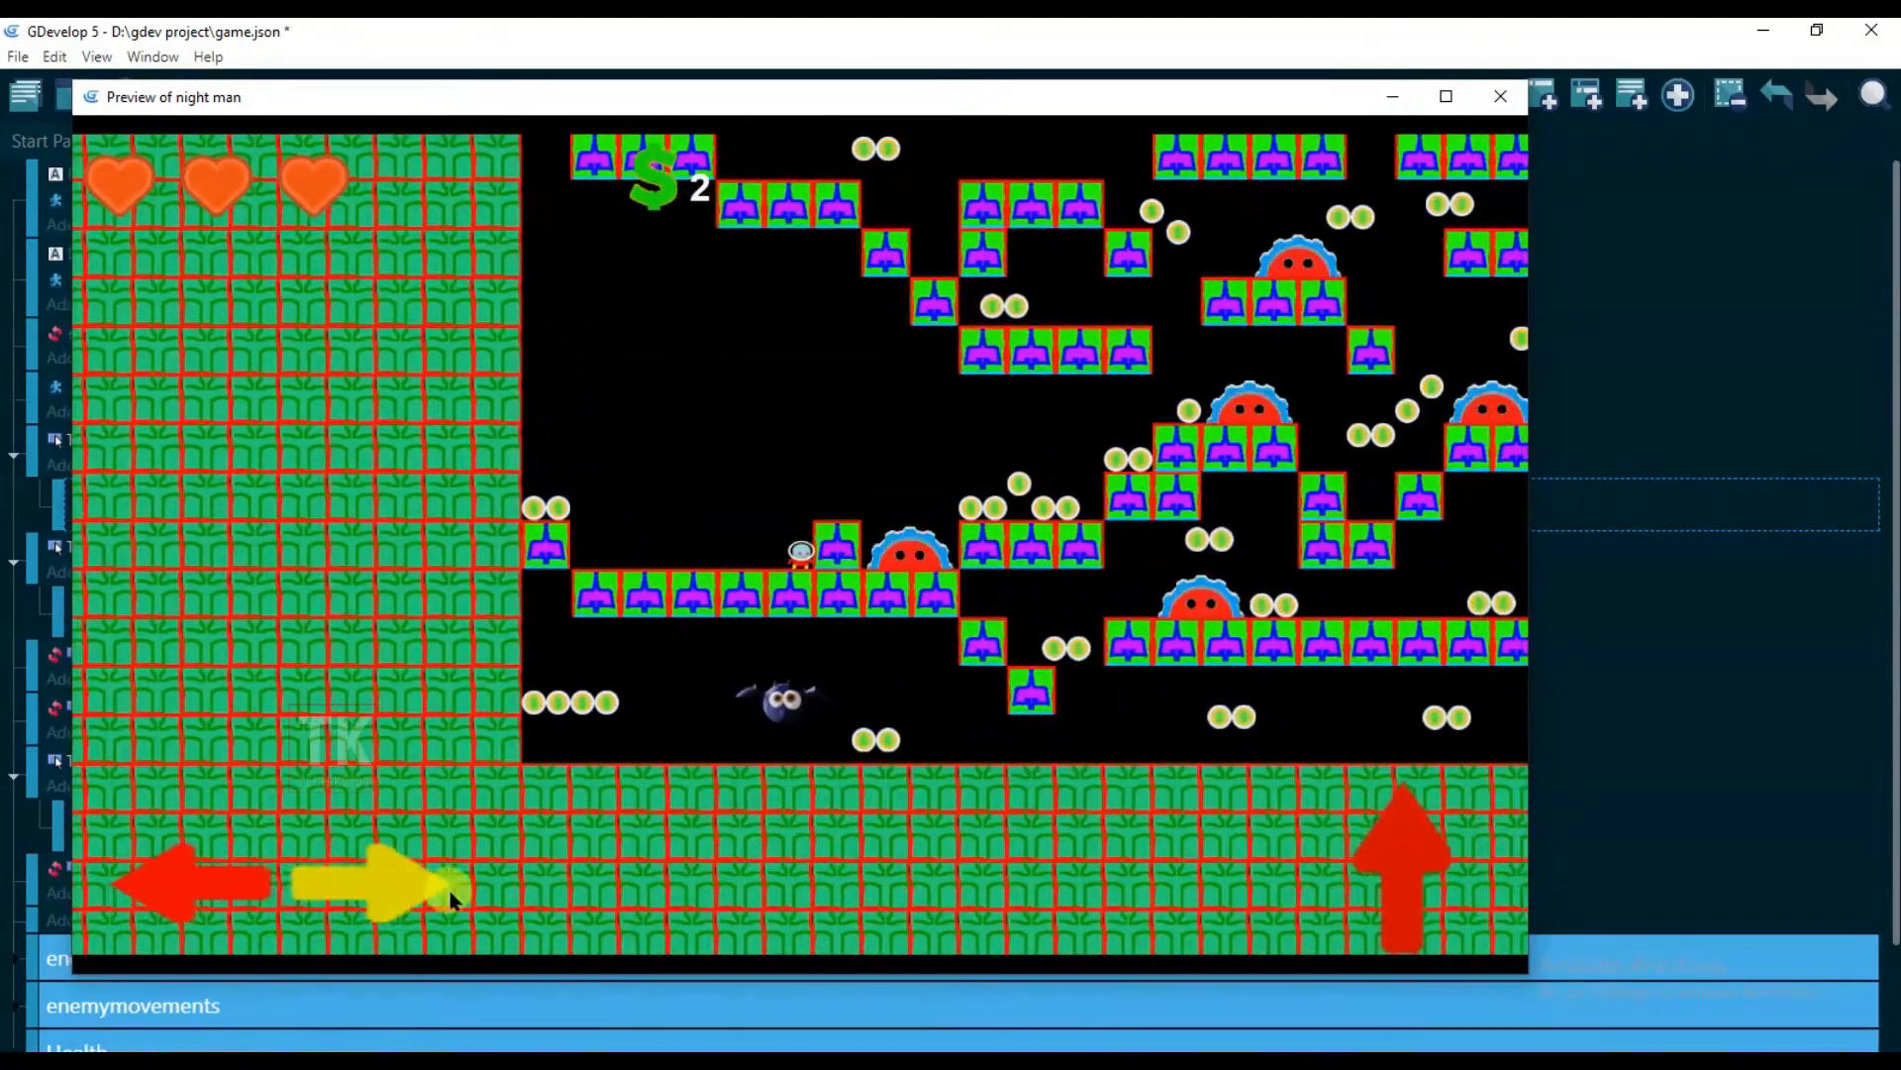
pyautogui.click(1429, 889)
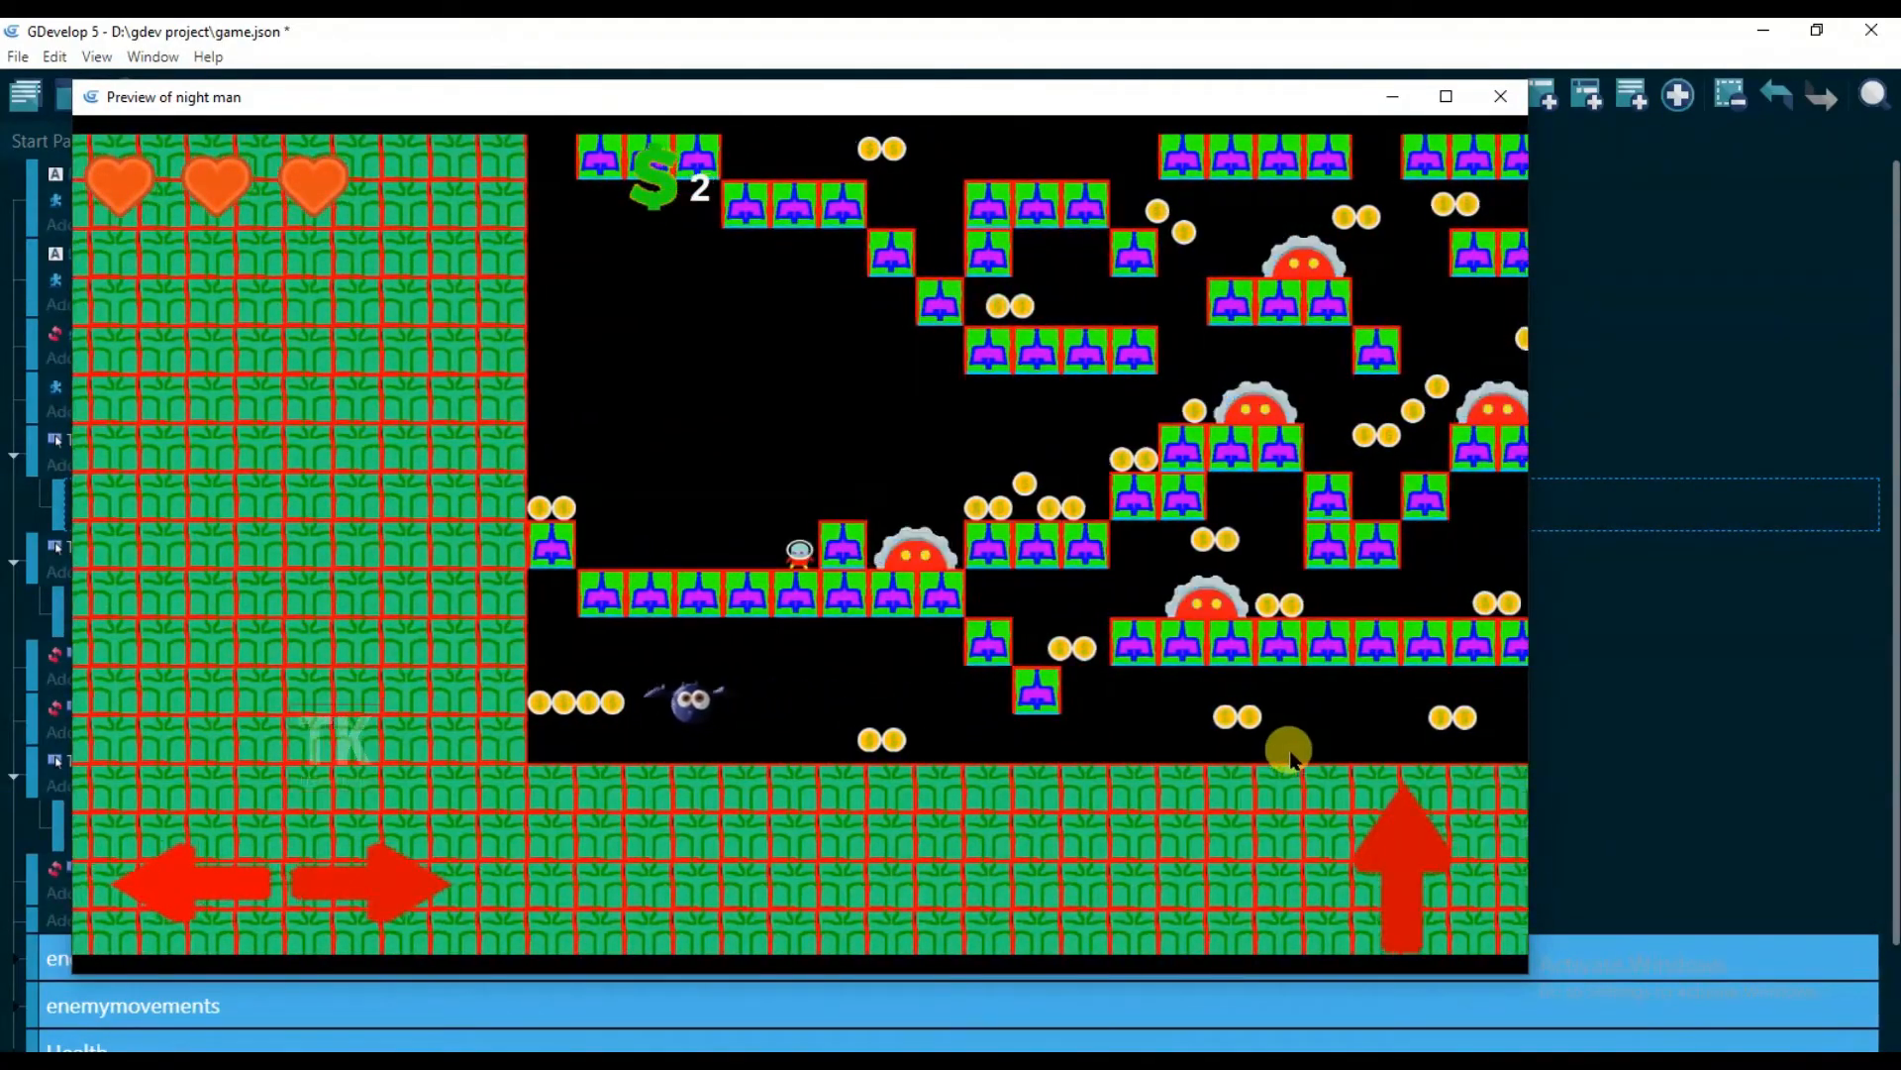
# Move and jump the player with the keyboard for comparison, retest the on-screen Left arrow, and close the preview
pyautogui.press('space')
pyautogui.press('Right')
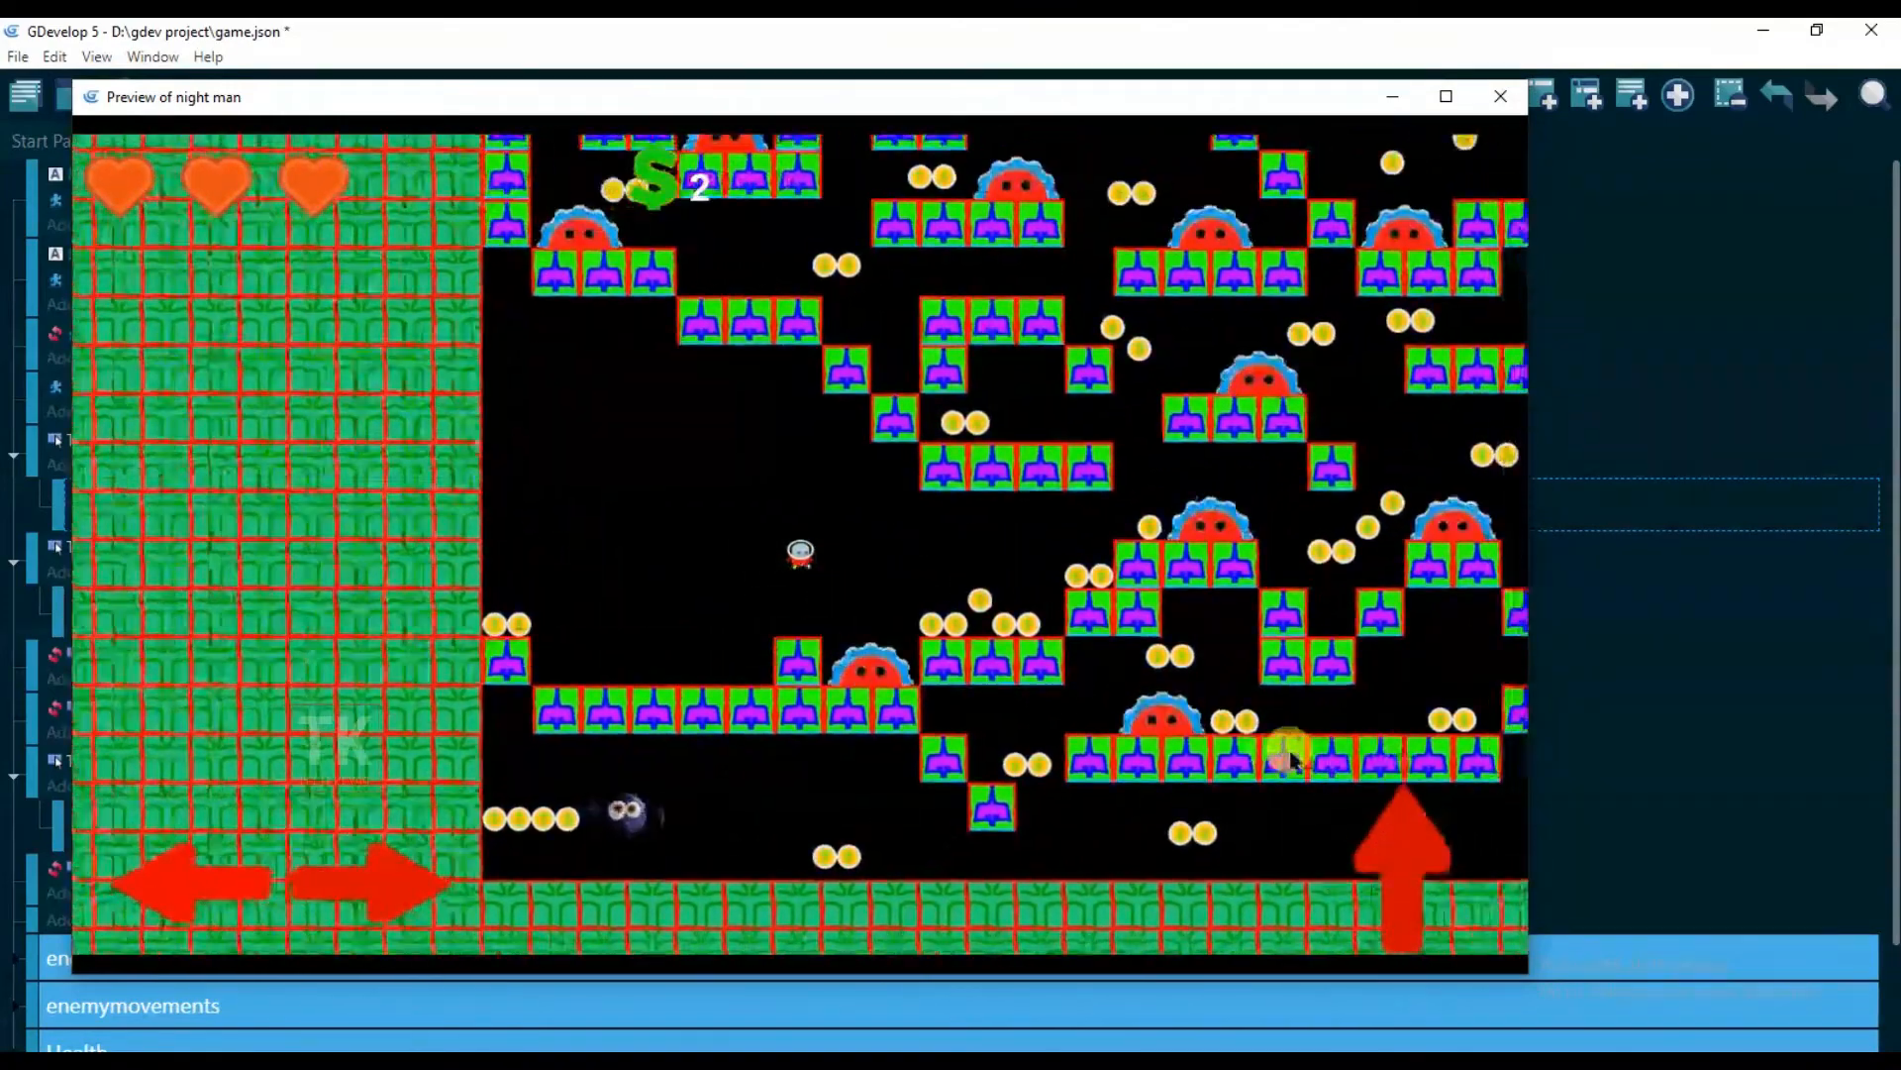
pyautogui.press('space')
pyautogui.press('Left')
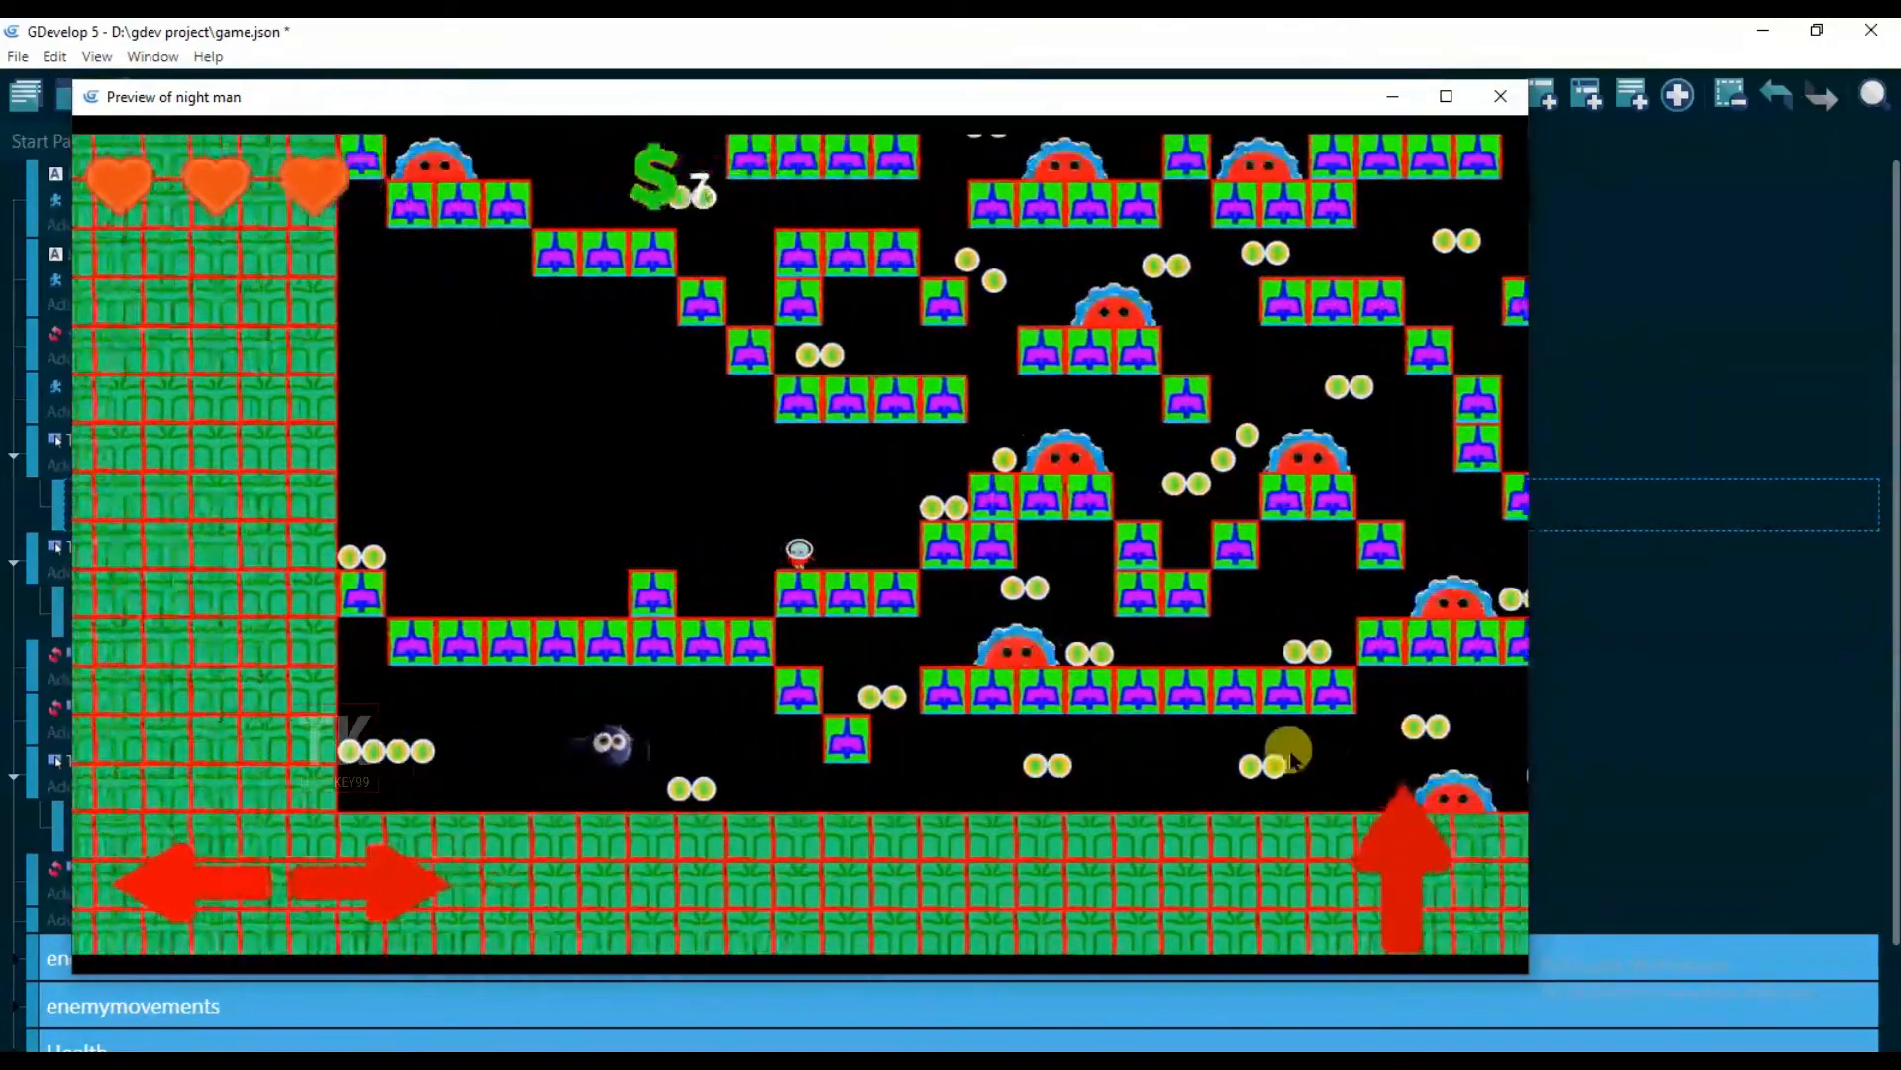
pyautogui.press('Left')
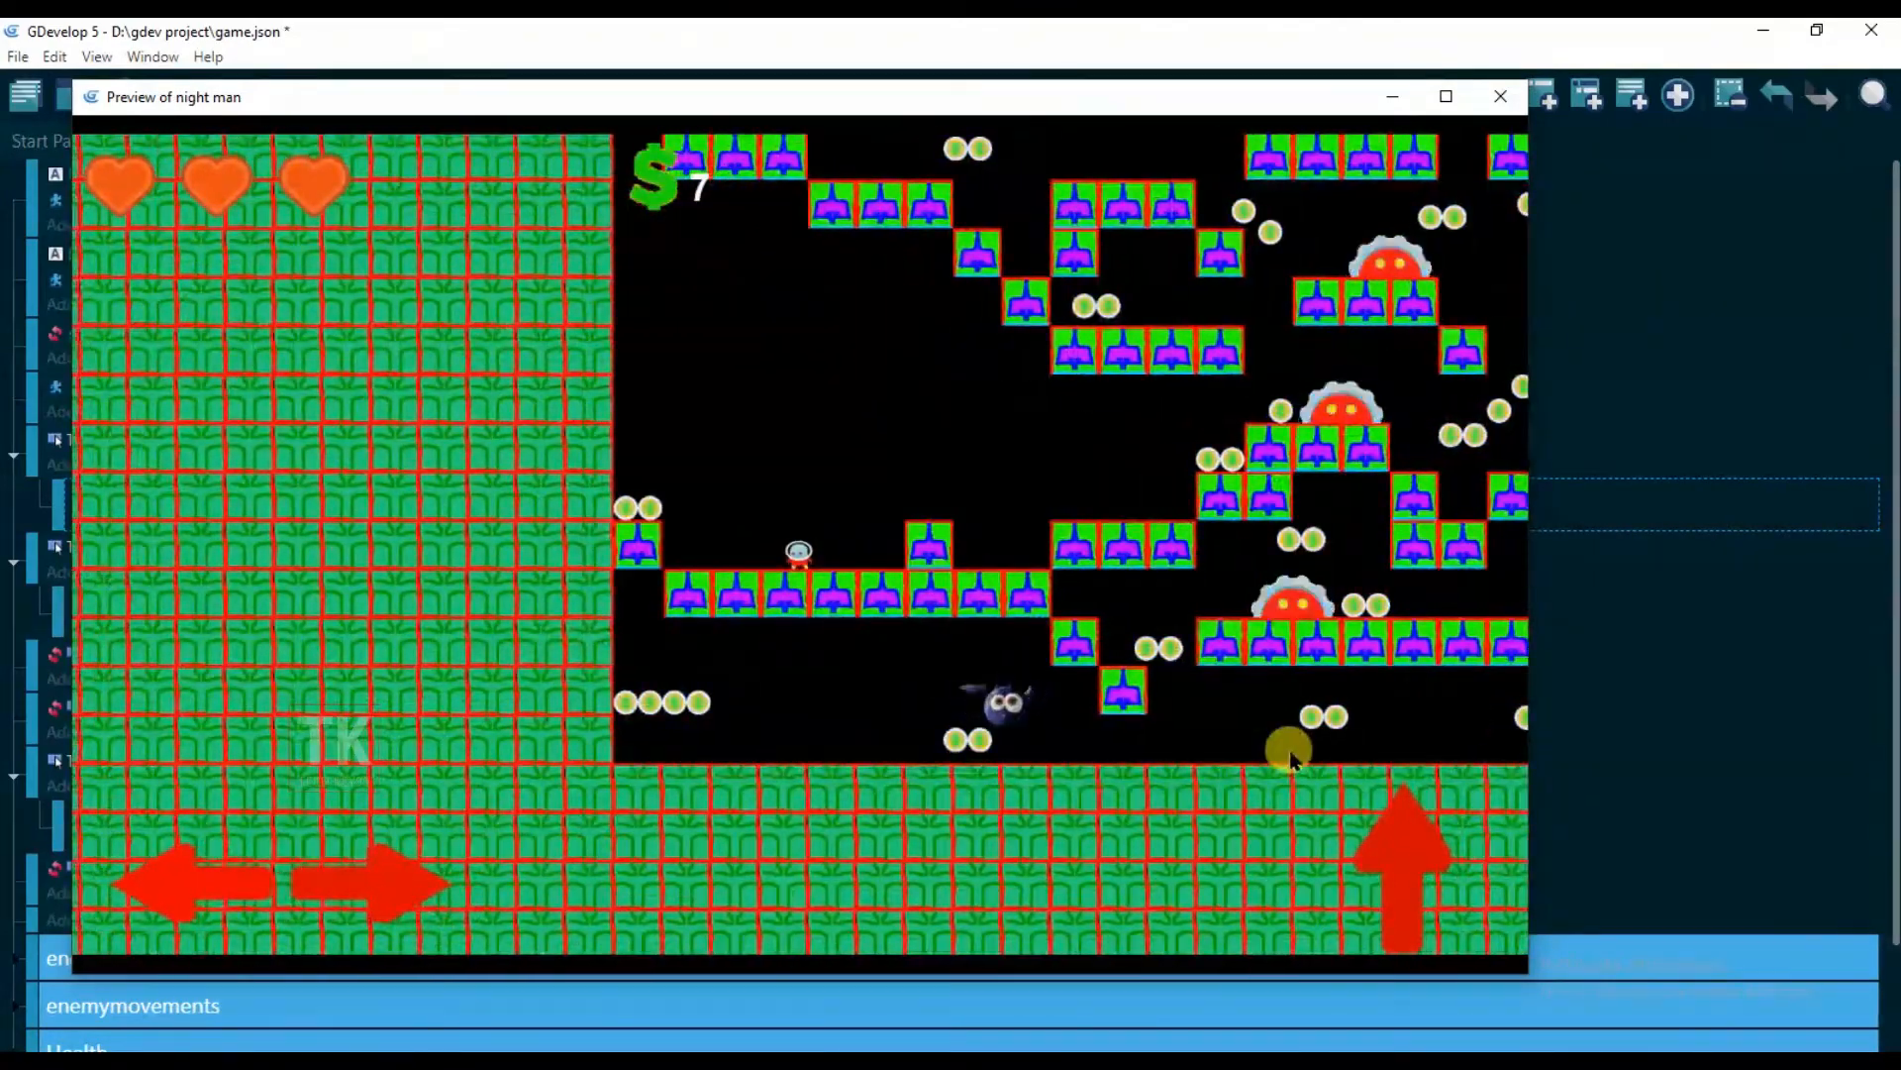
pyautogui.click(193, 882)
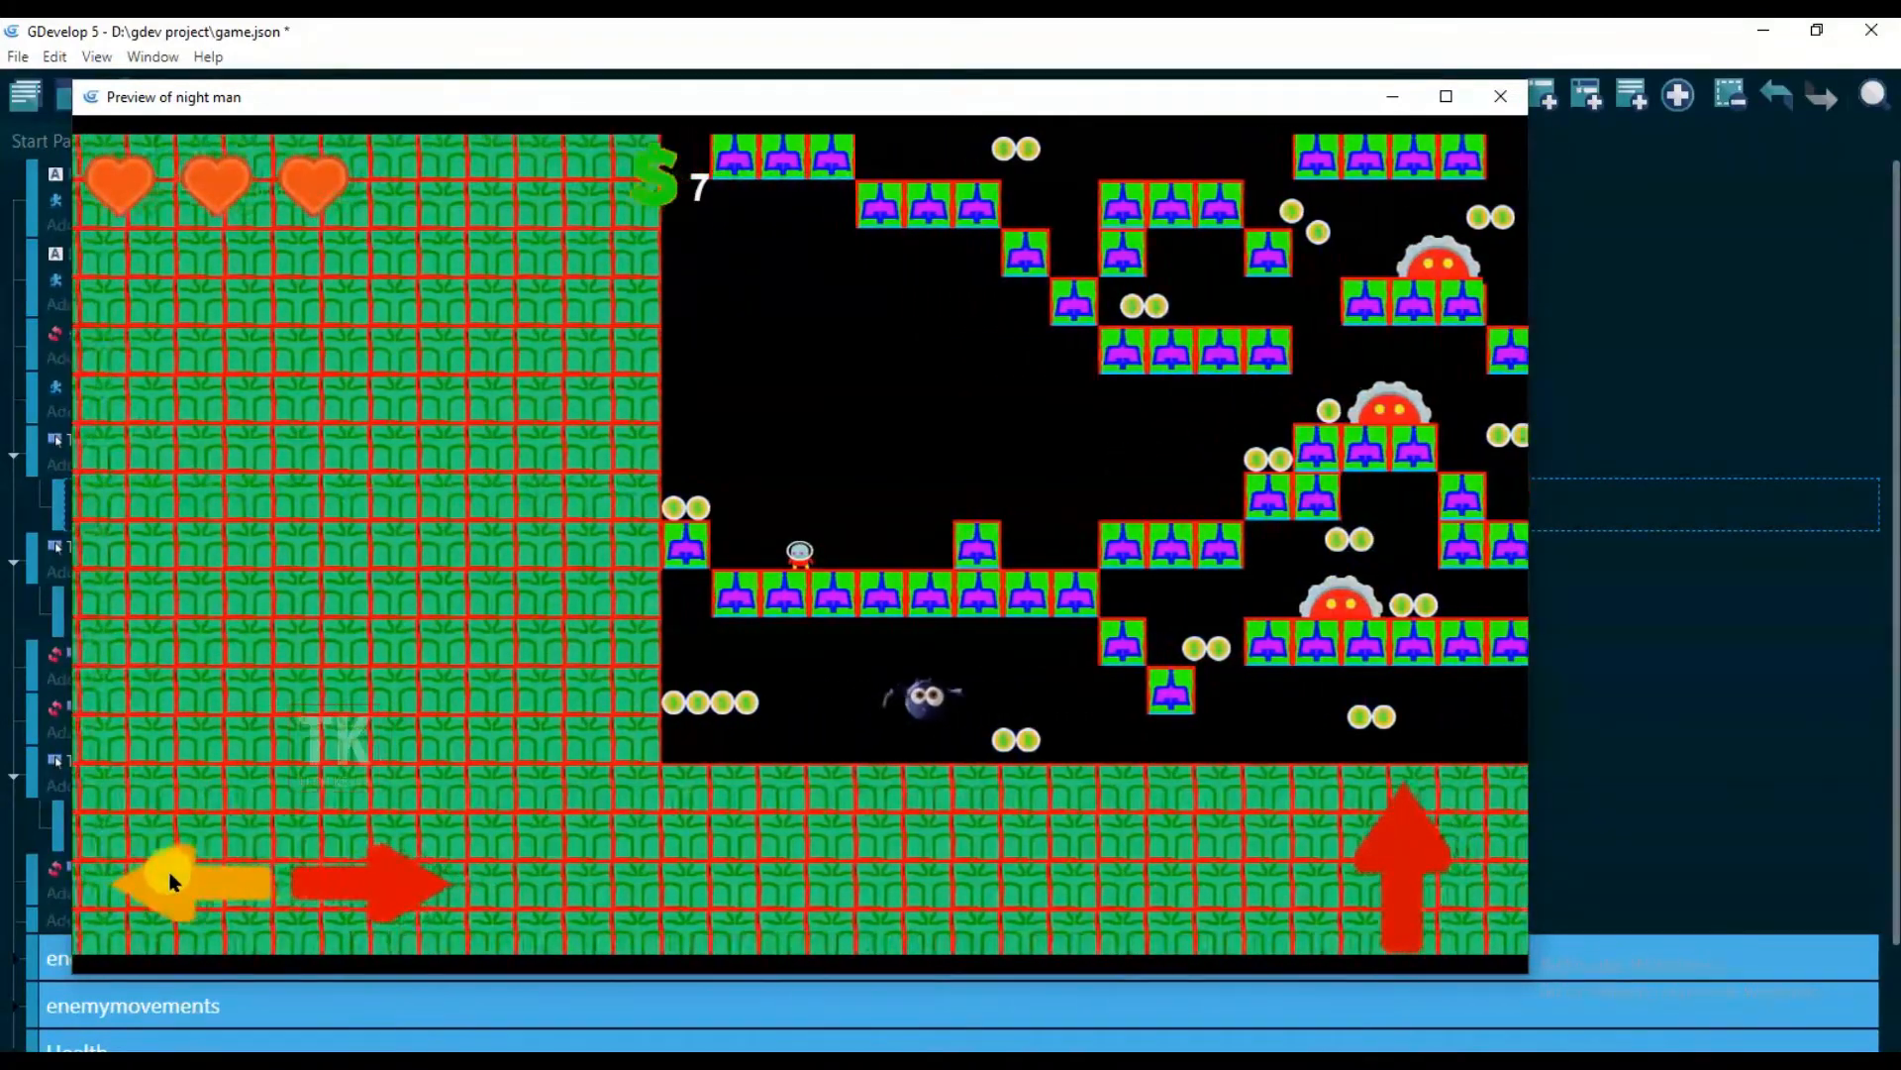
pyautogui.click(1501, 96)
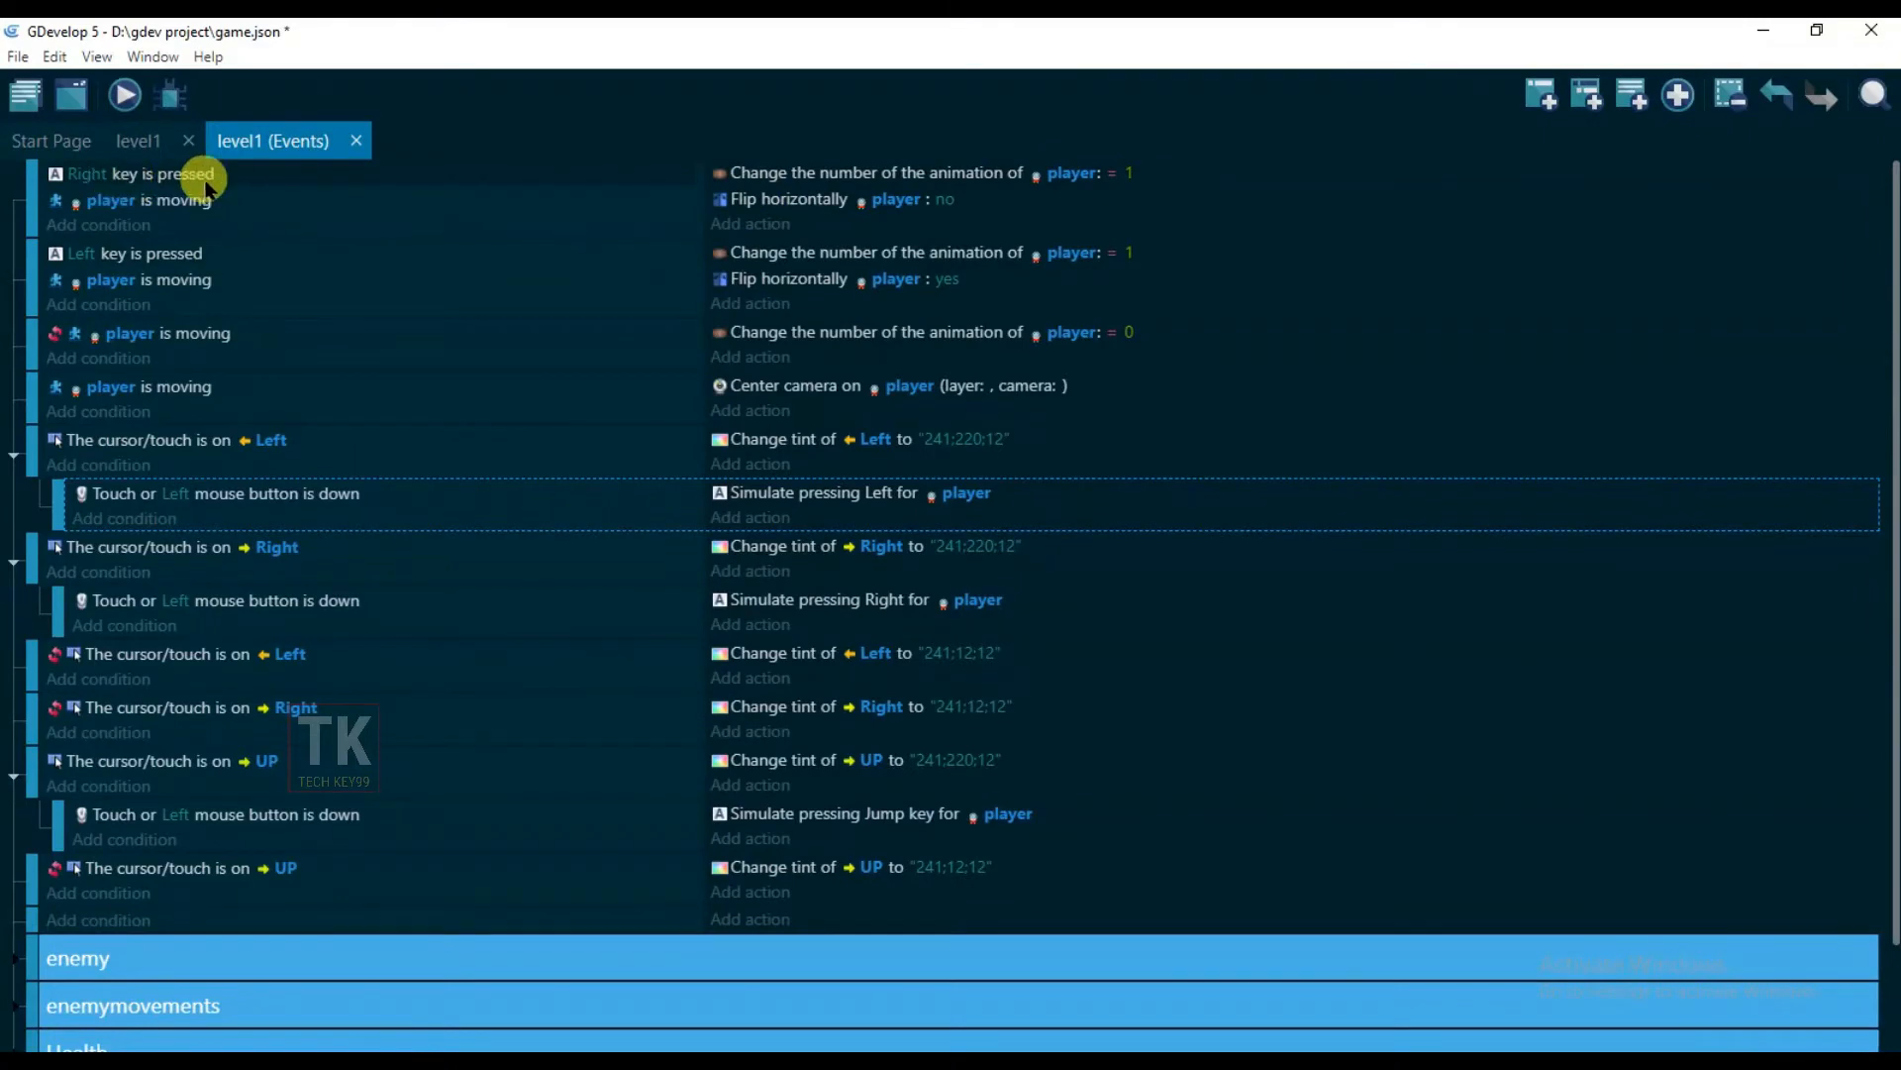
# Copy the player's animation = 1 and Flip horizontally: no actions from the Right key event into the Right arrow's touch sub-event
pyautogui.click(786, 174)
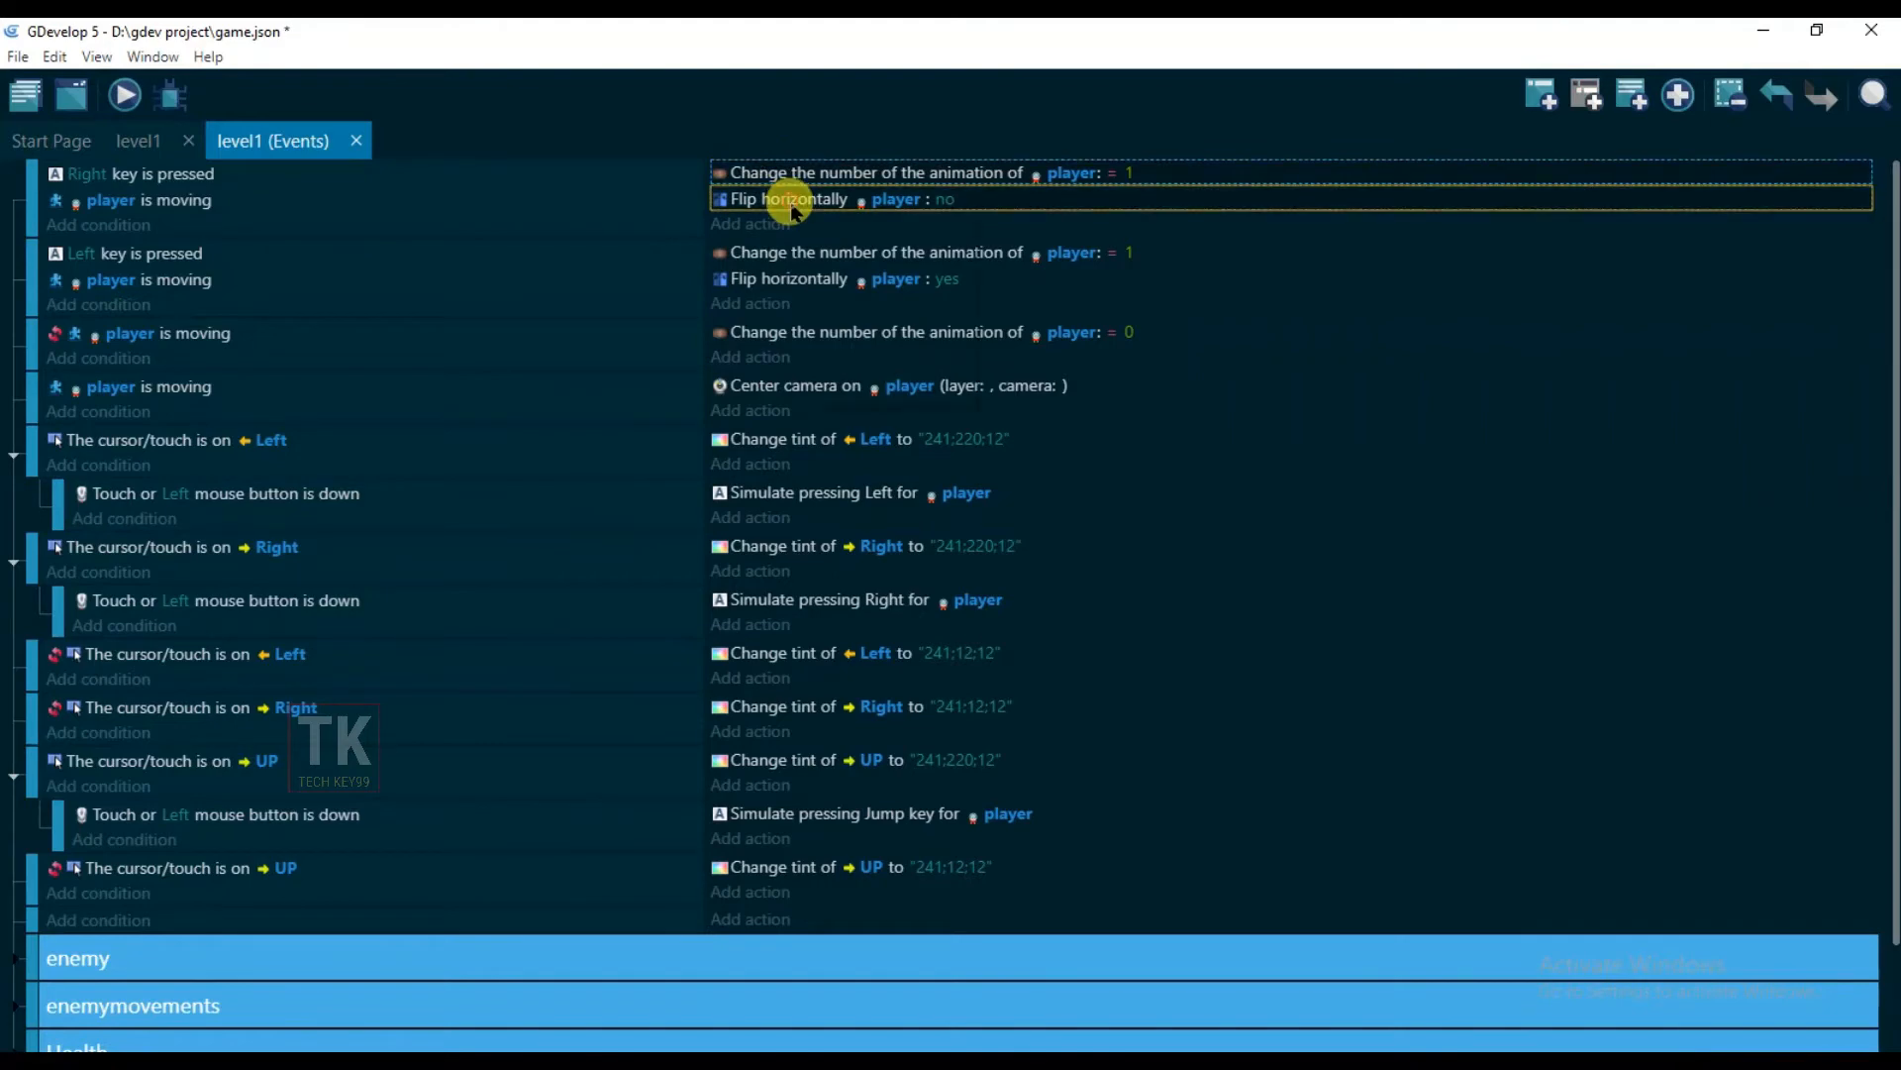
pyautogui.rightClick(792, 210)
pyautogui.click(814, 227)
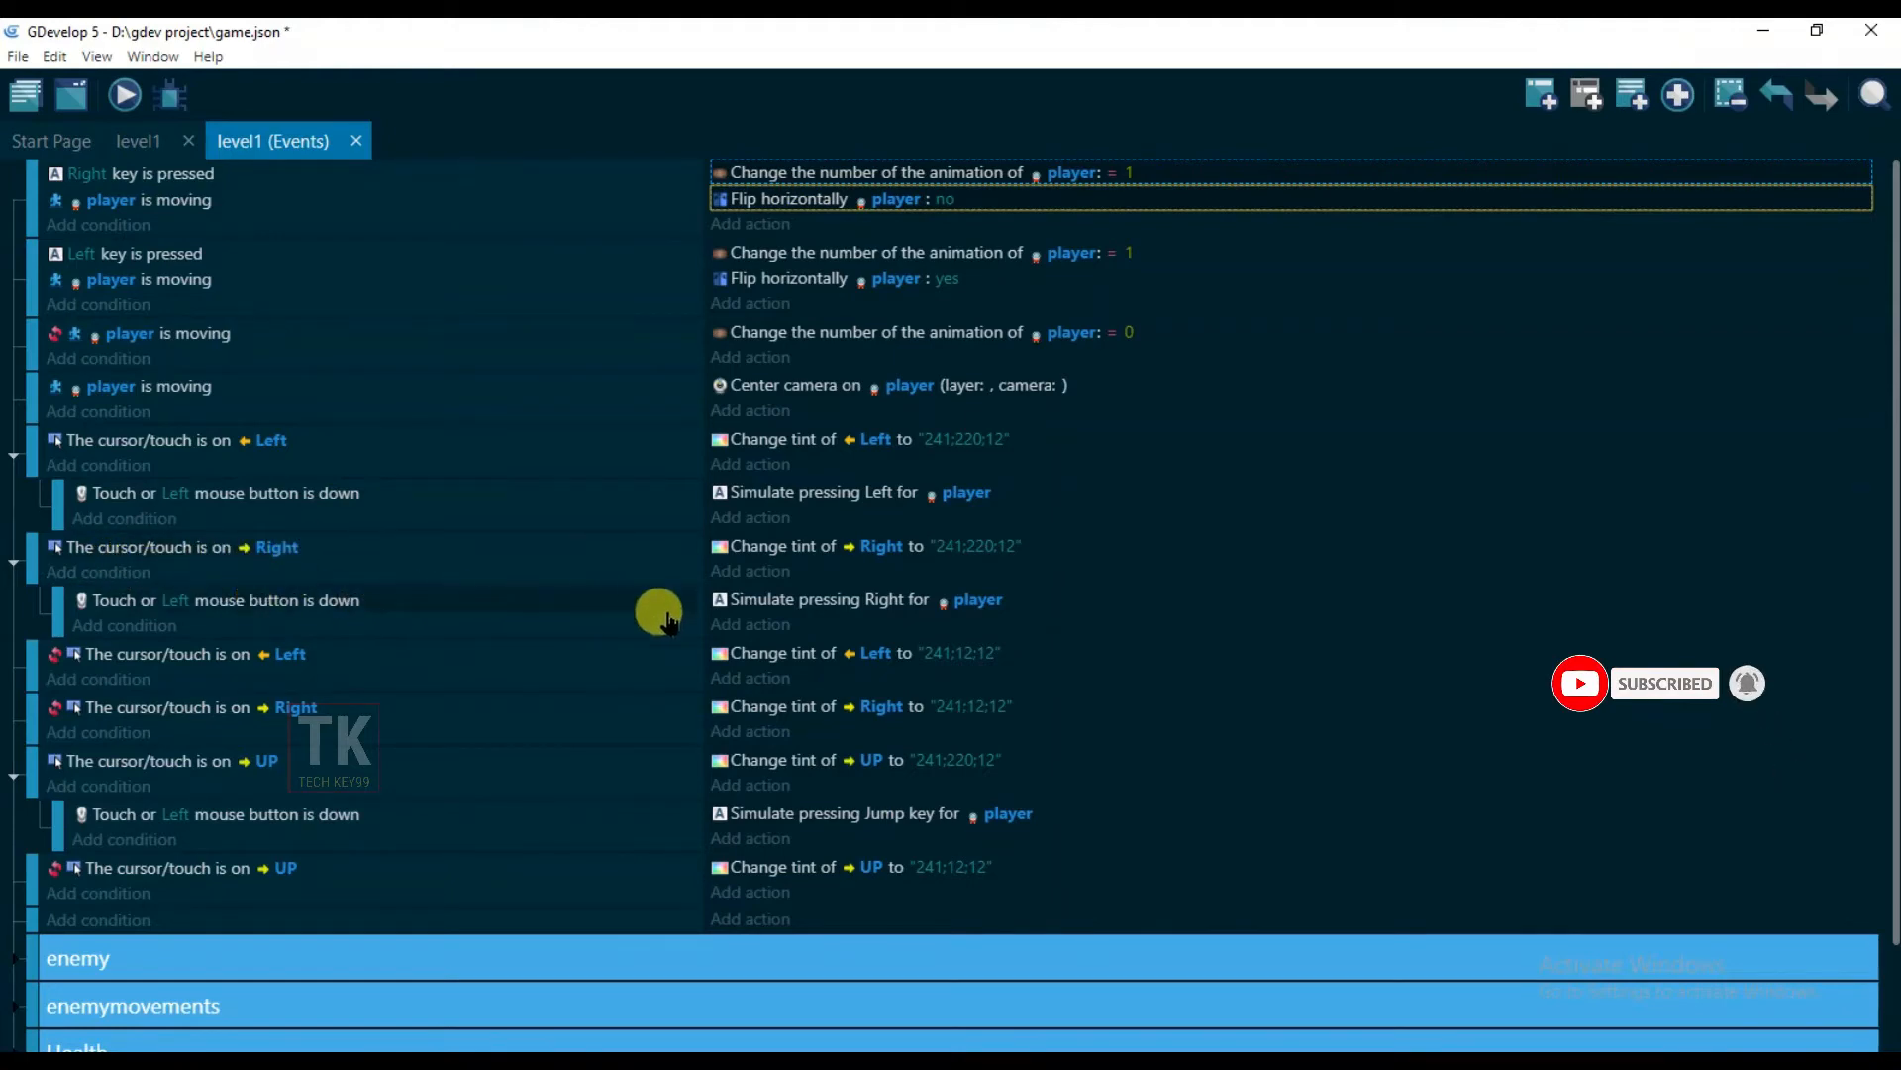
pyautogui.click(812, 626)
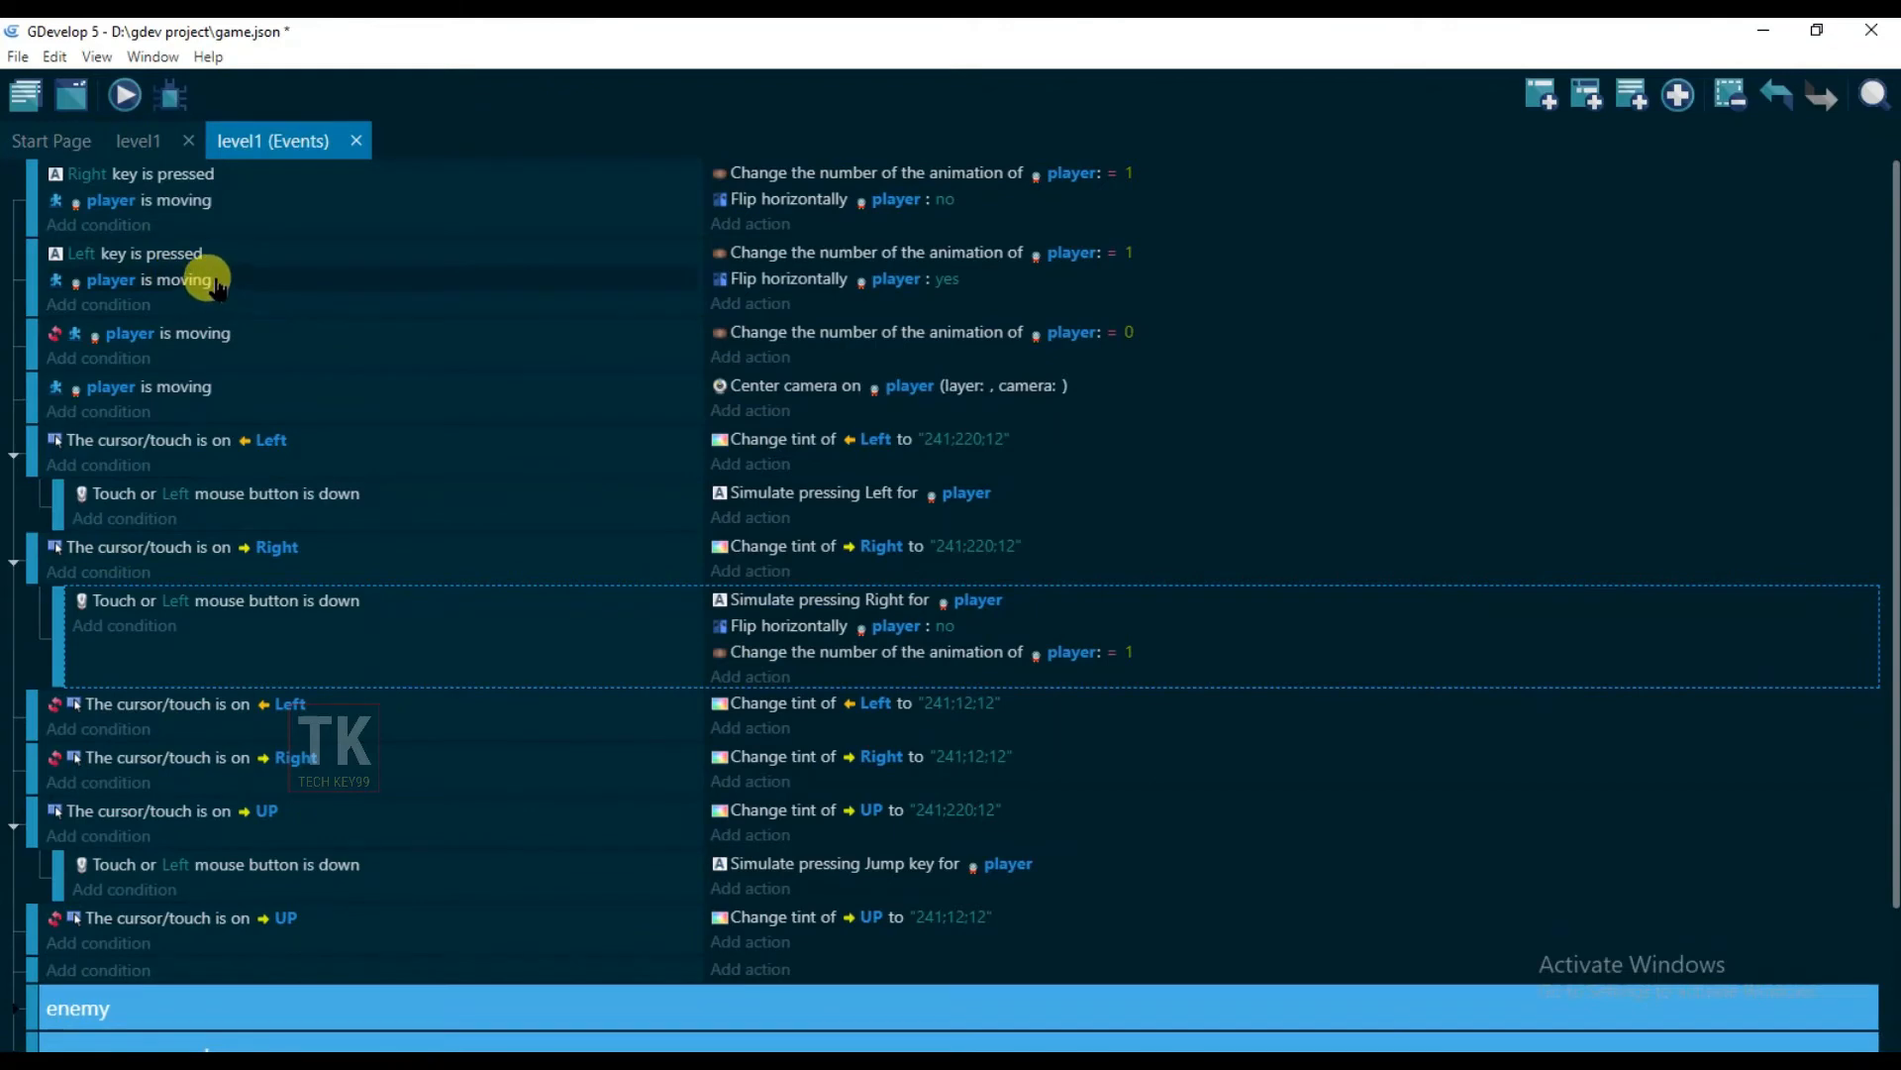
# Copy the "player is moving" condition from the Right key event into the Right arrow's touch sub-event
pyautogui.rightClick(160, 210)
pyautogui.click(180, 229)
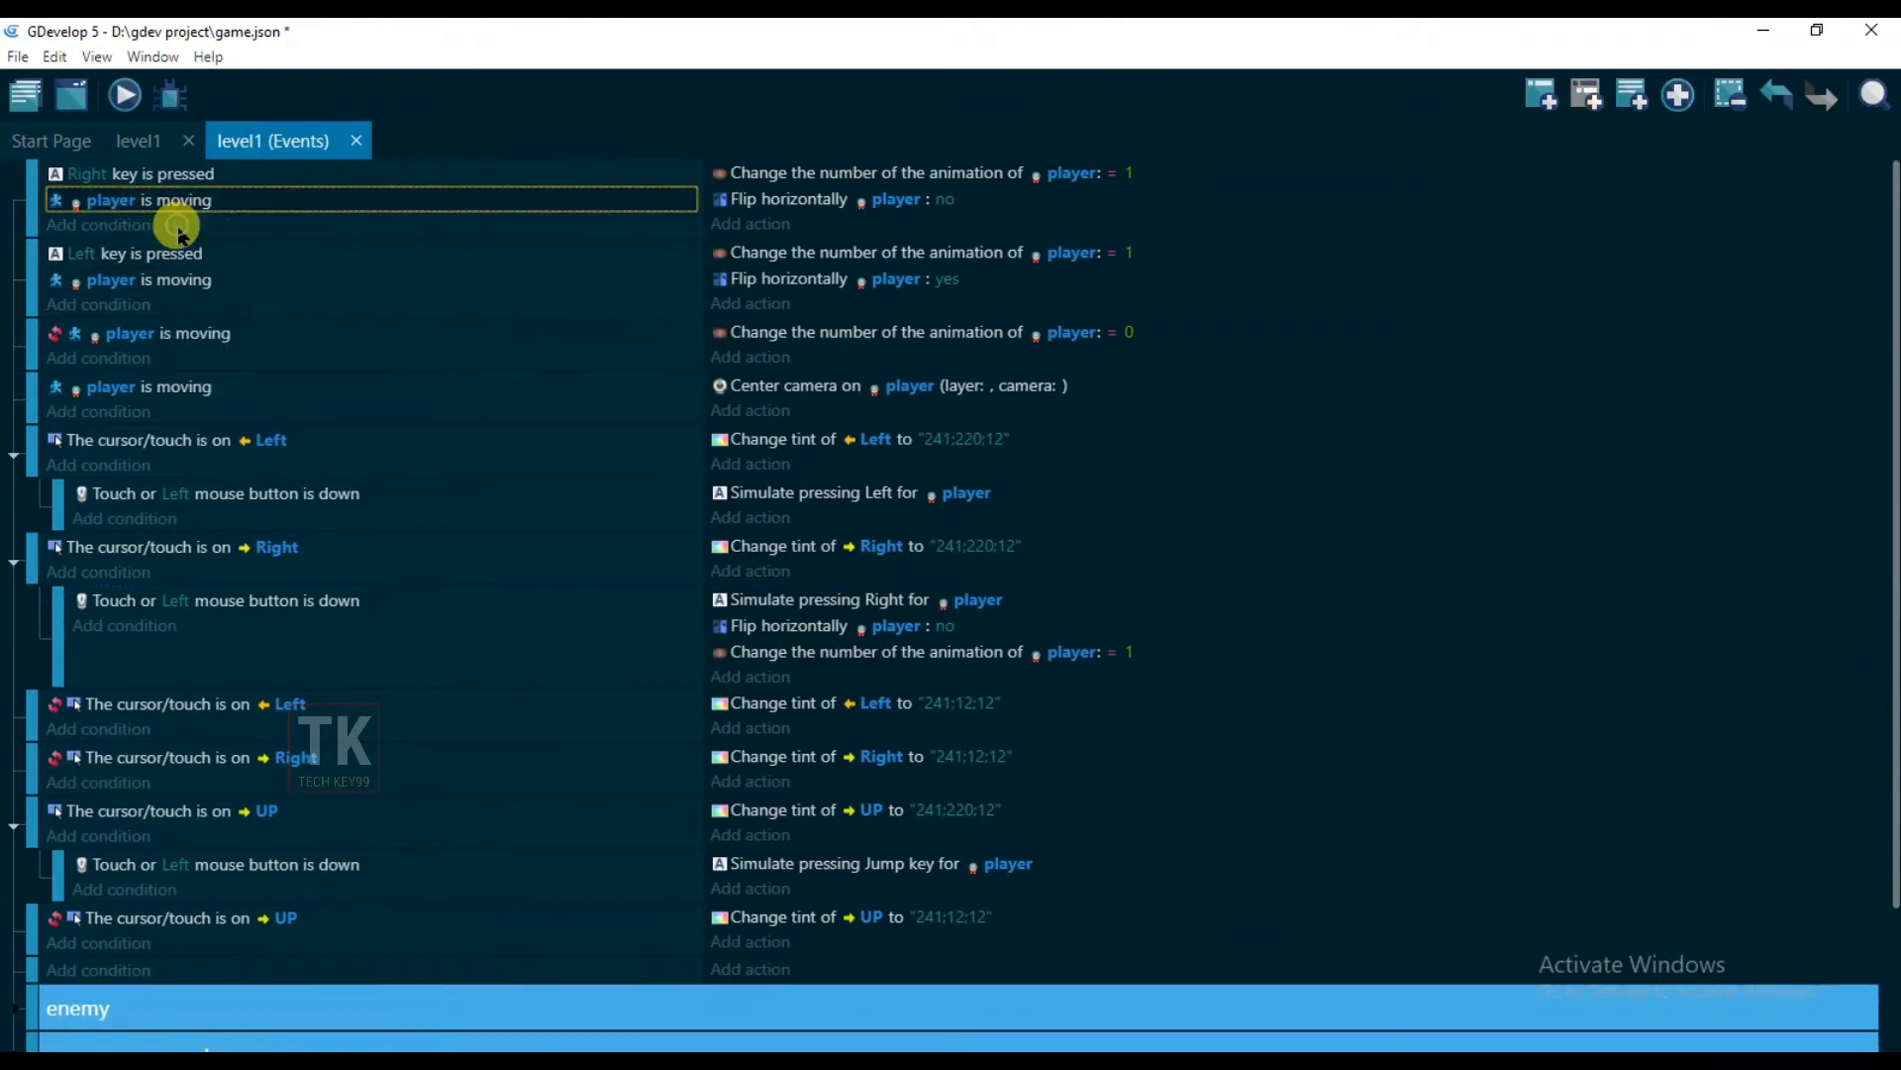
pyautogui.click(222, 626)
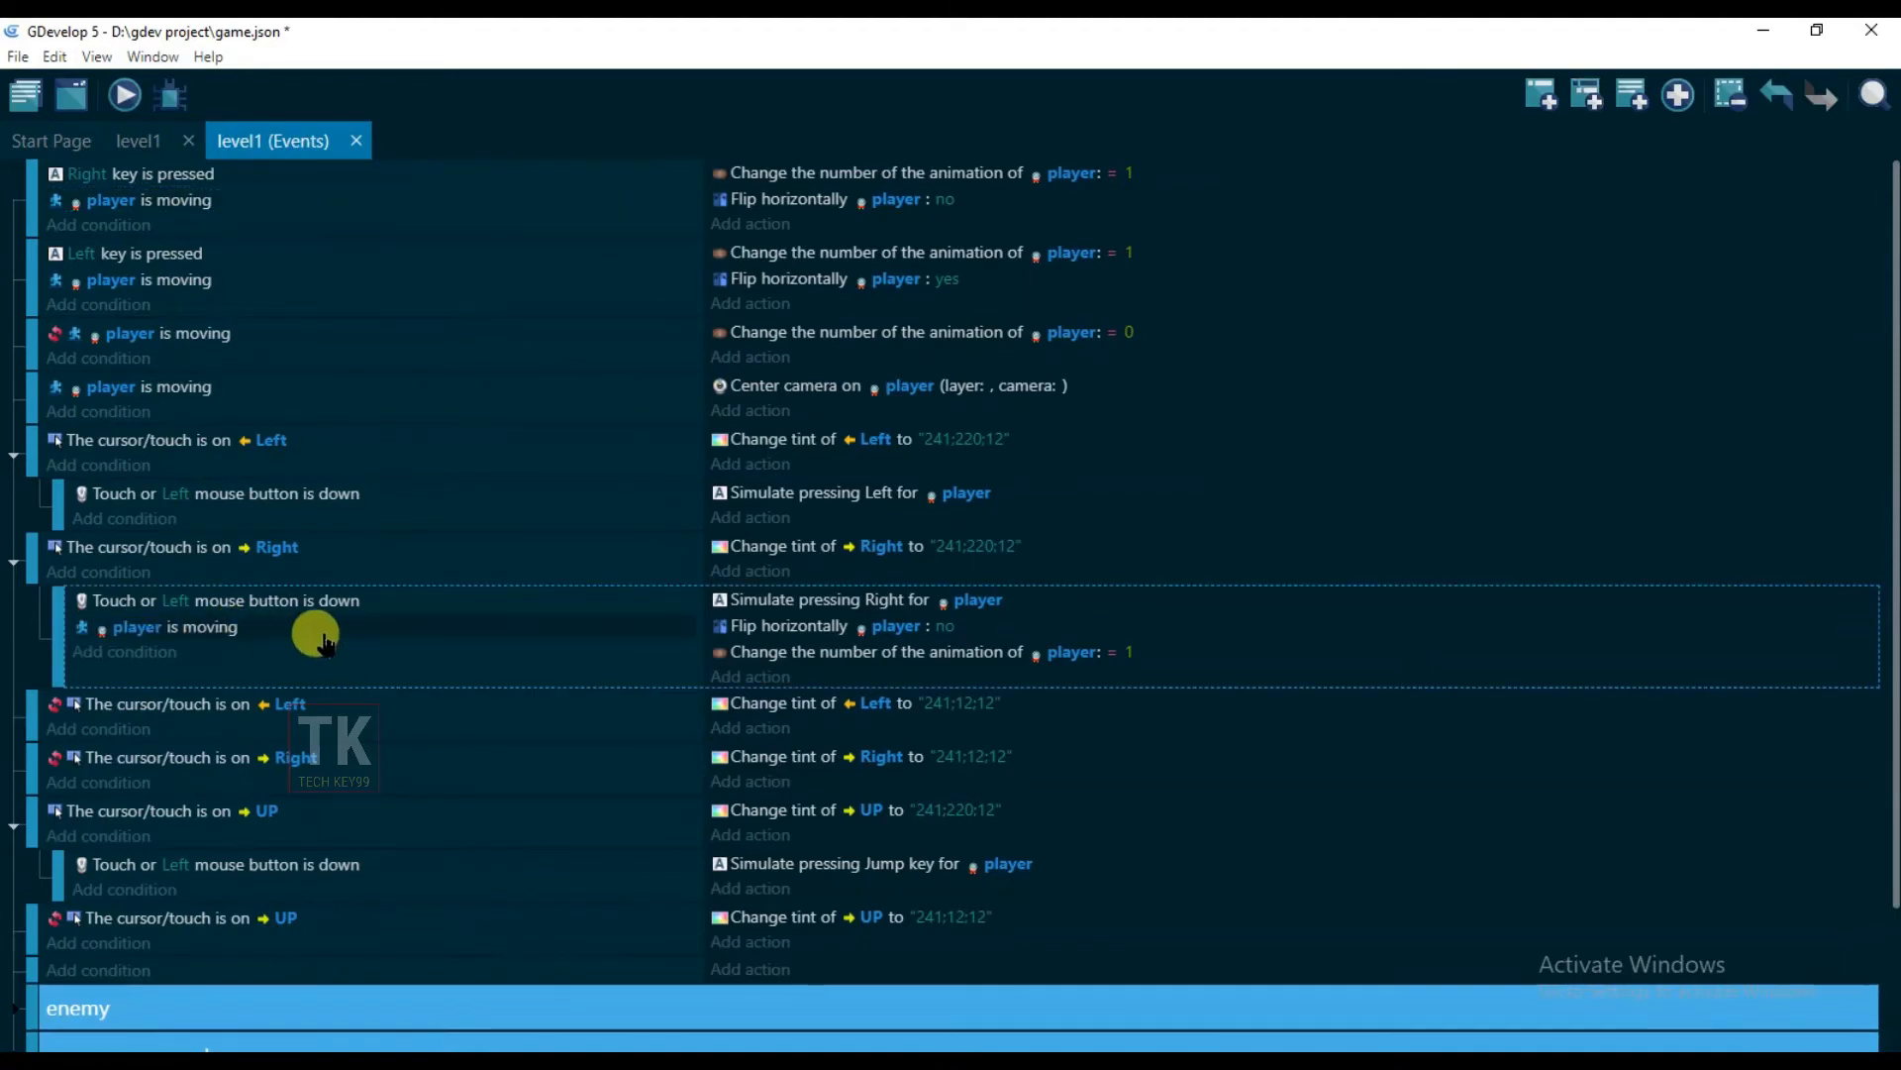
# Copy the player's animation = 1 and Flip horizontally: yes actions from the Left key event into the Left arrow's touch sub-event
pyautogui.click(790, 276)
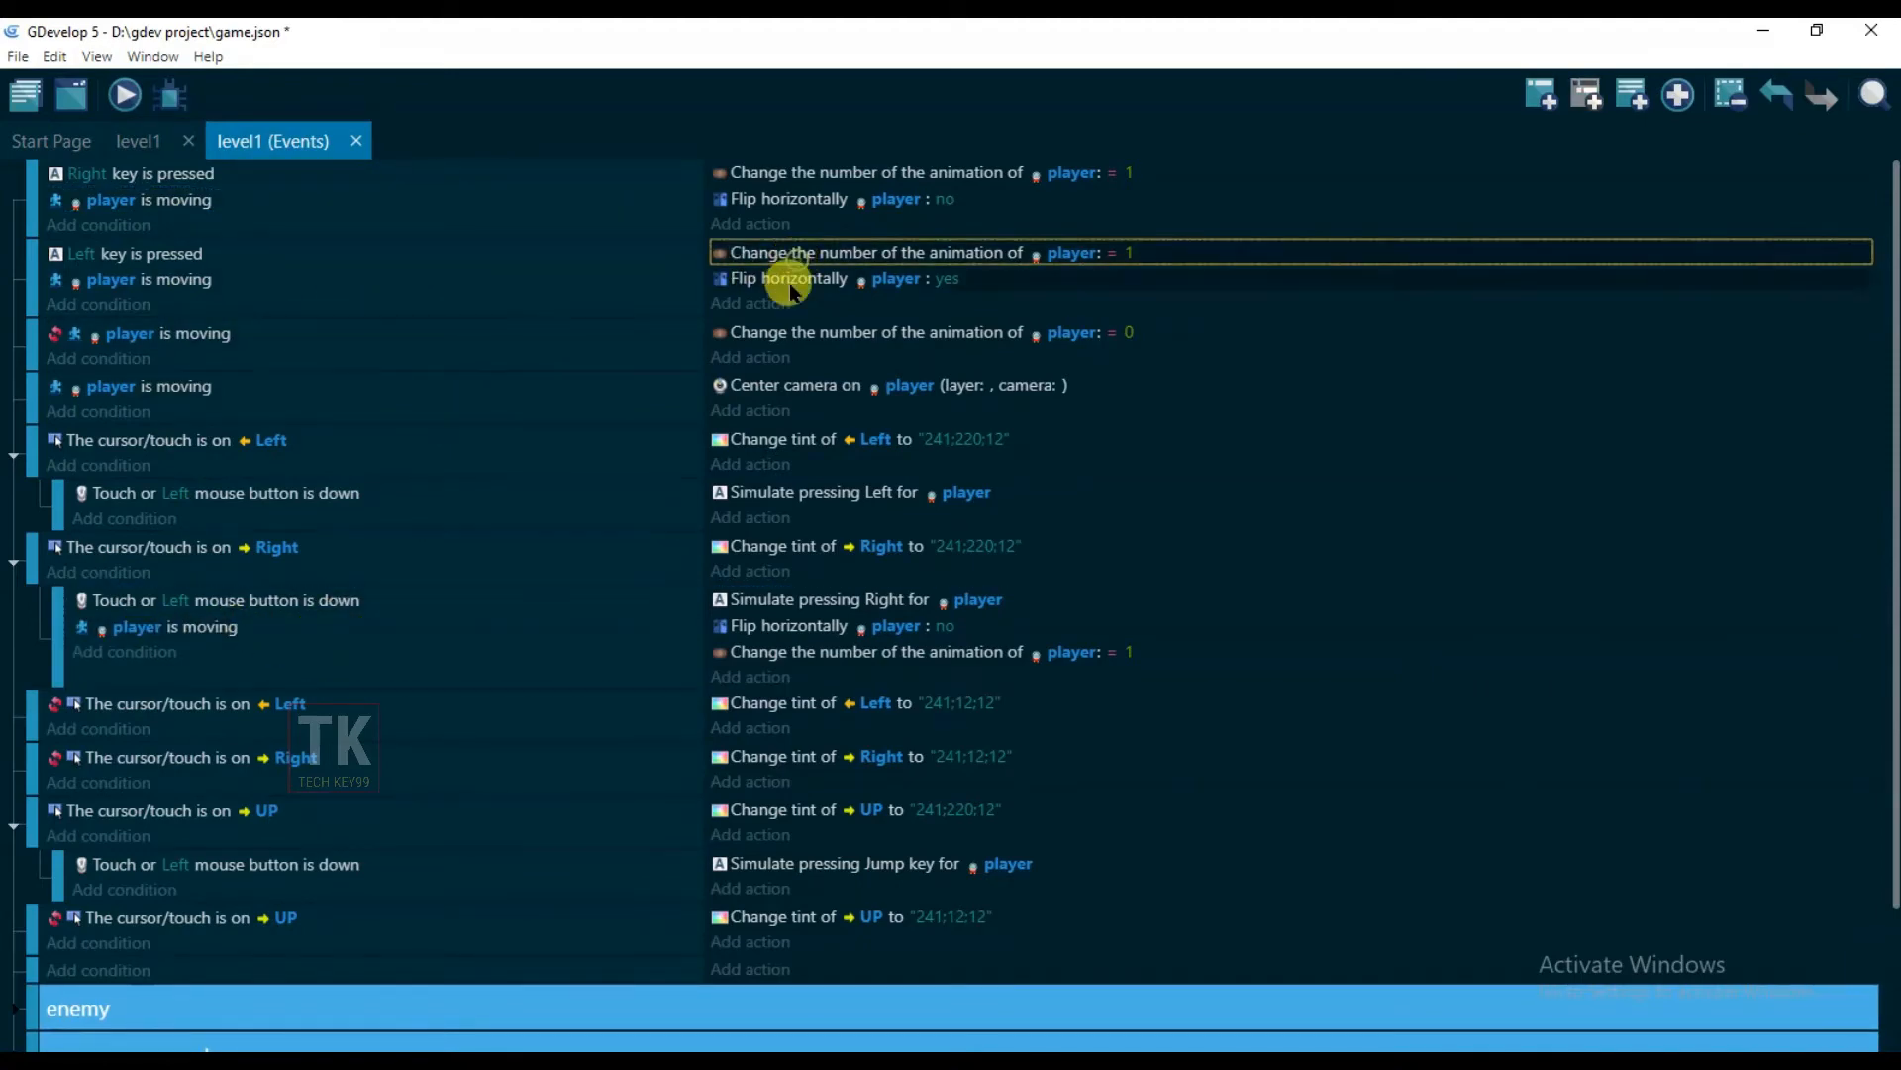
pyautogui.rightClick(792, 281)
pyautogui.click(832, 299)
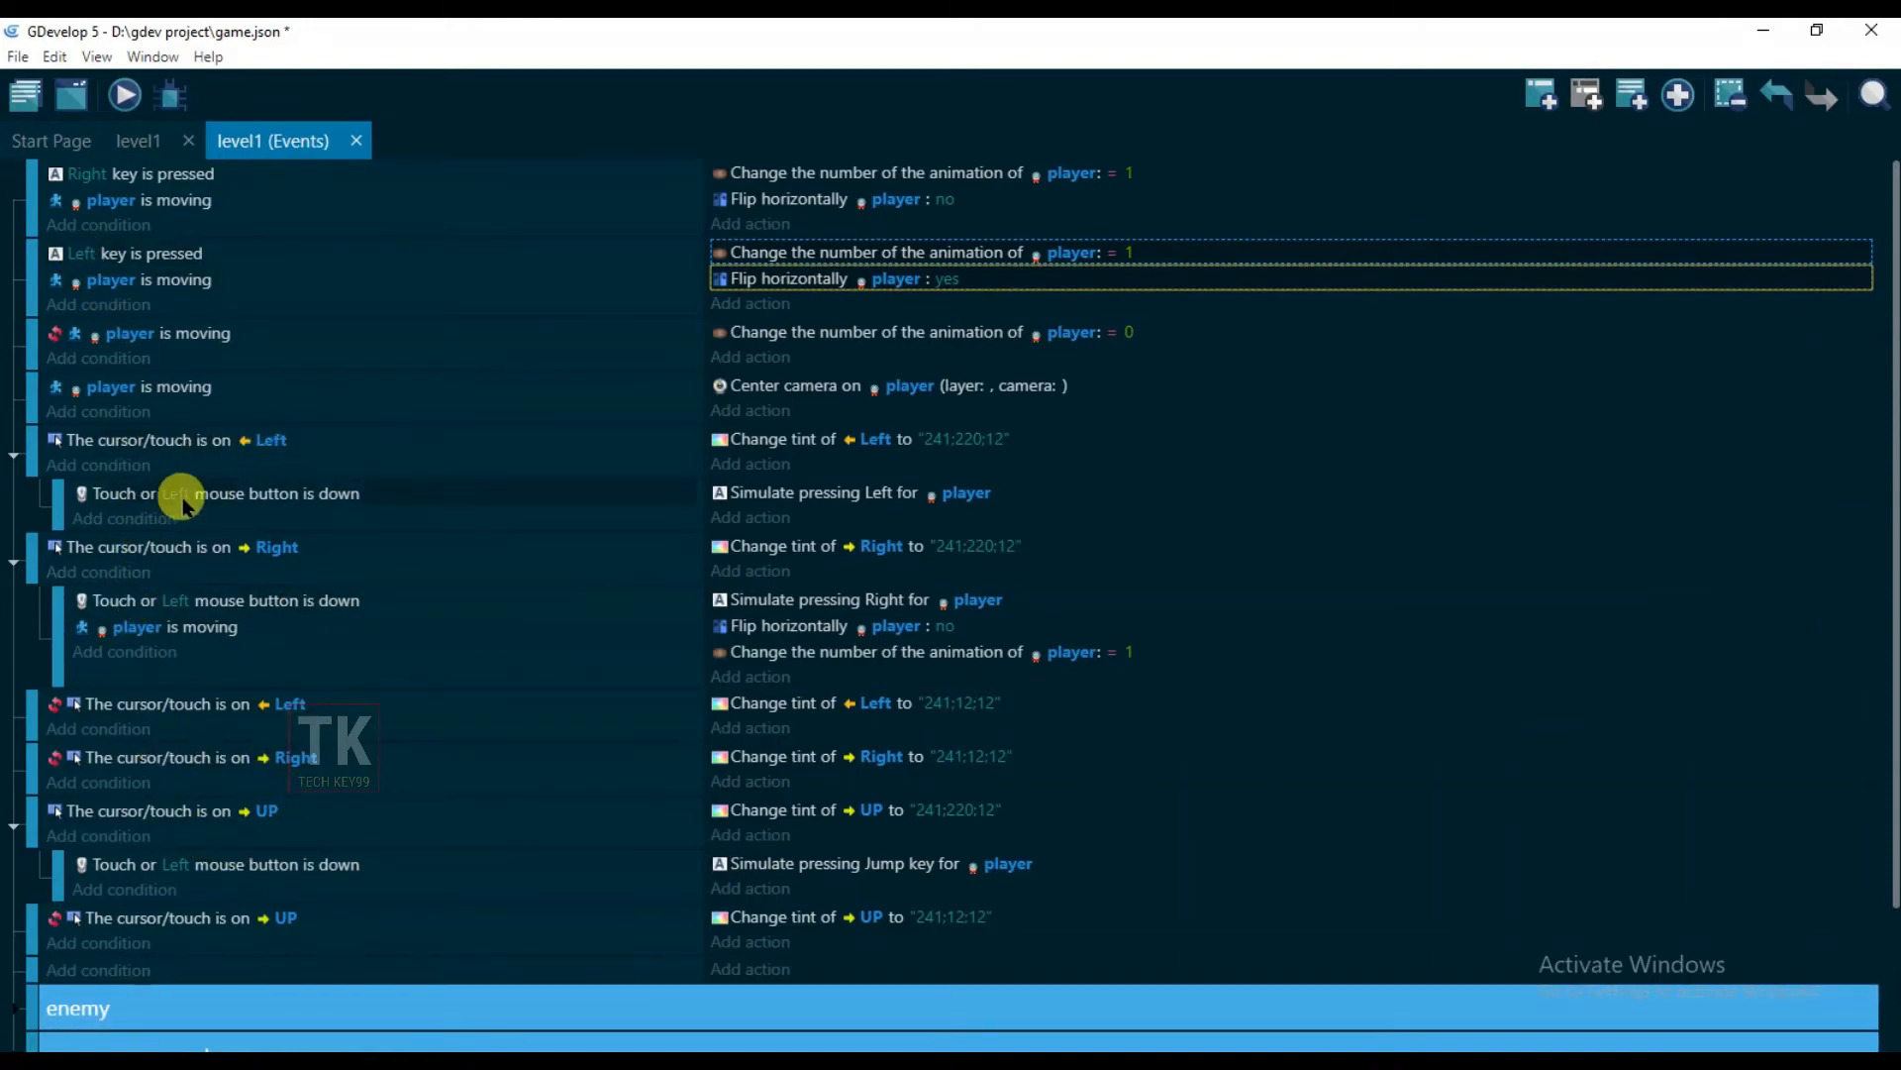
pyautogui.click(804, 518)
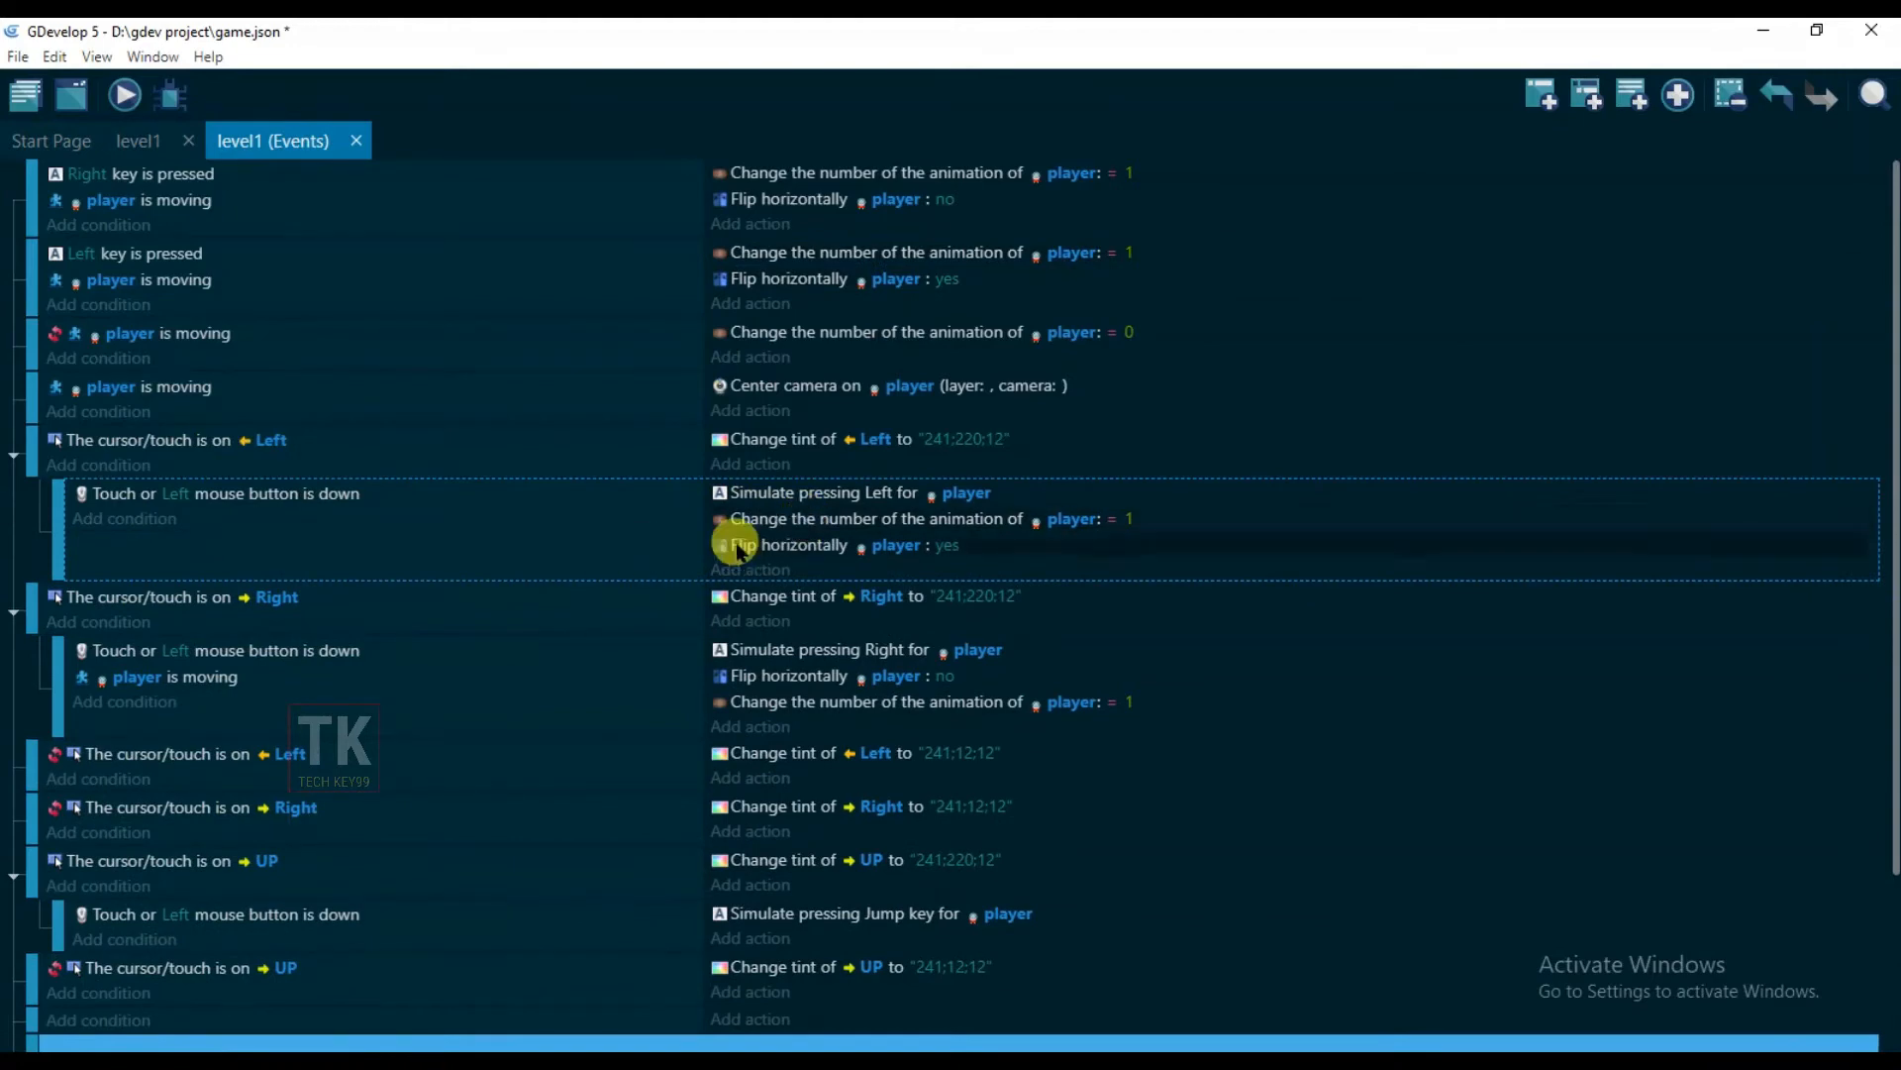
# Copy the "player is moving" condition from the Left key event into the Left arrow's touch sub-event
pyautogui.rightClick(166, 290)
pyautogui.click(176, 300)
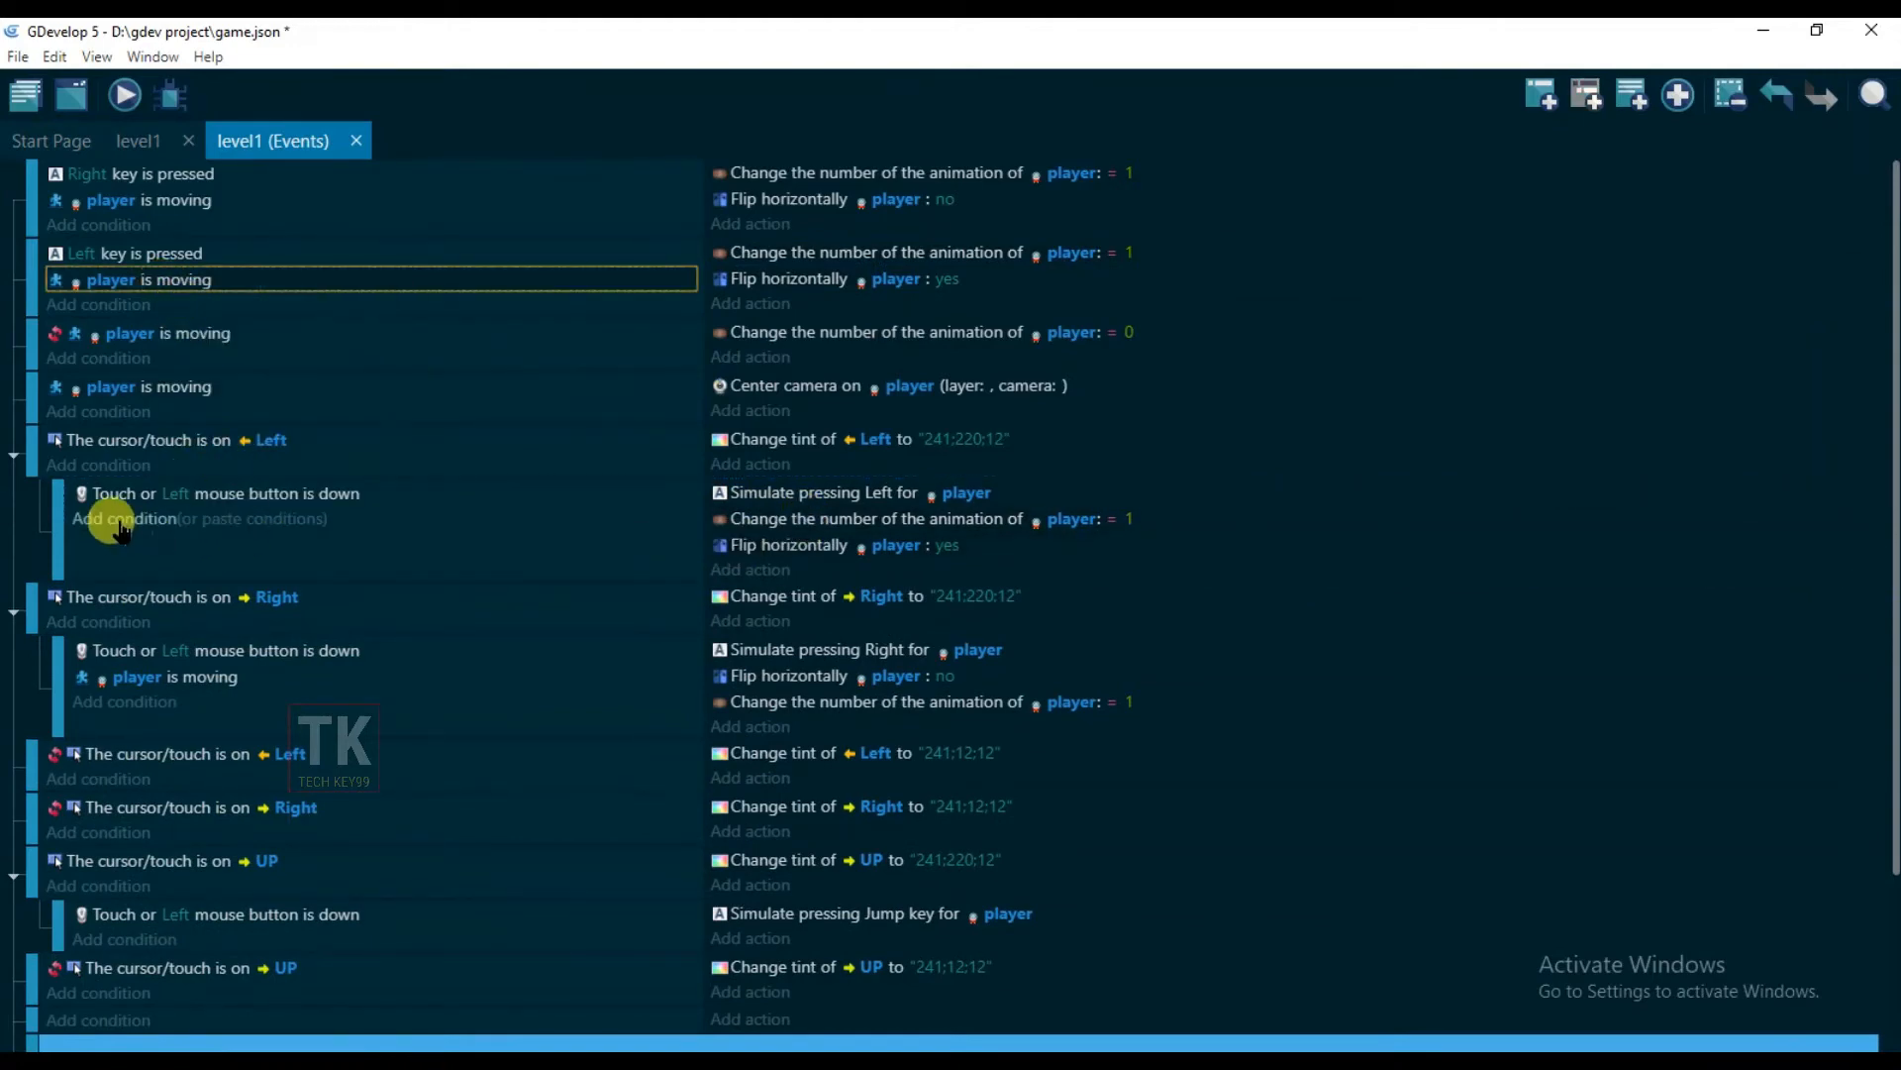
pyautogui.click(214, 519)
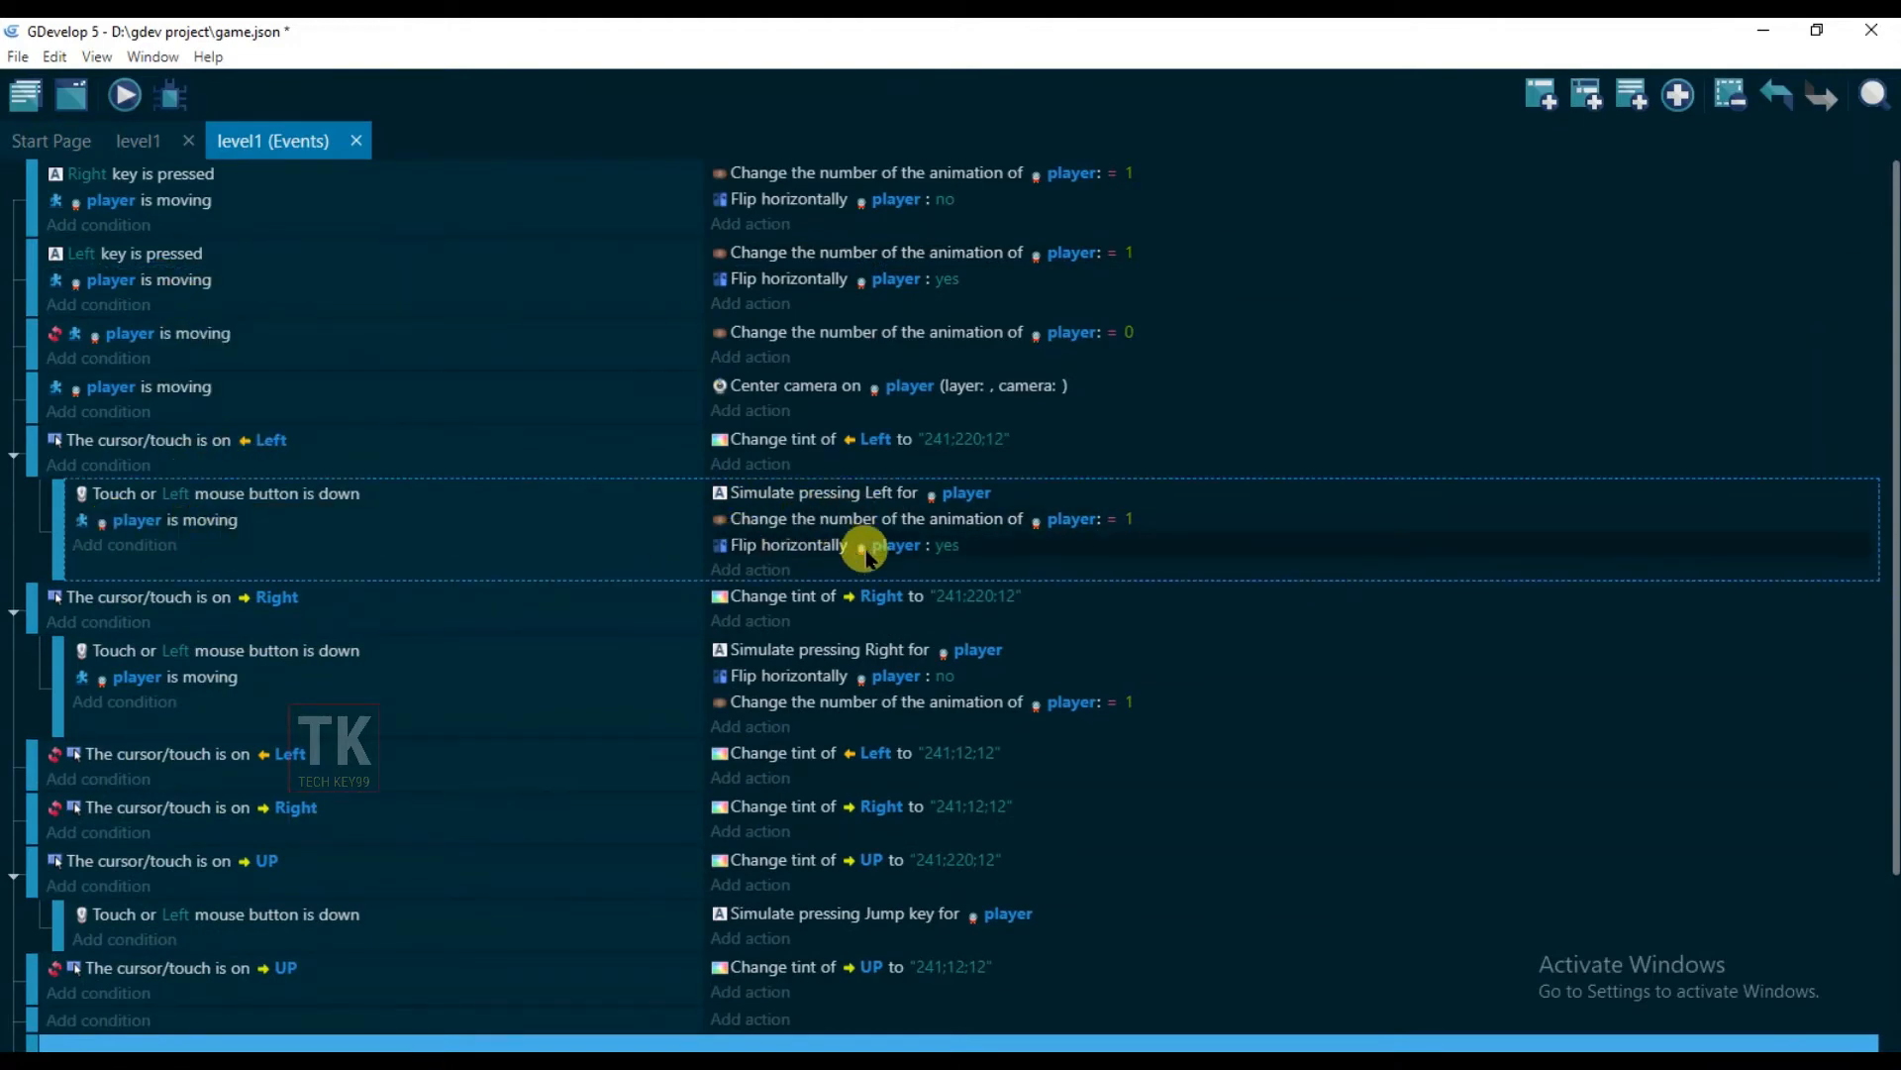
# Run a brief preview, then delete the "player is moving" condition from the Left and Right arrows' touch sub-events
pyautogui.click(119, 96)
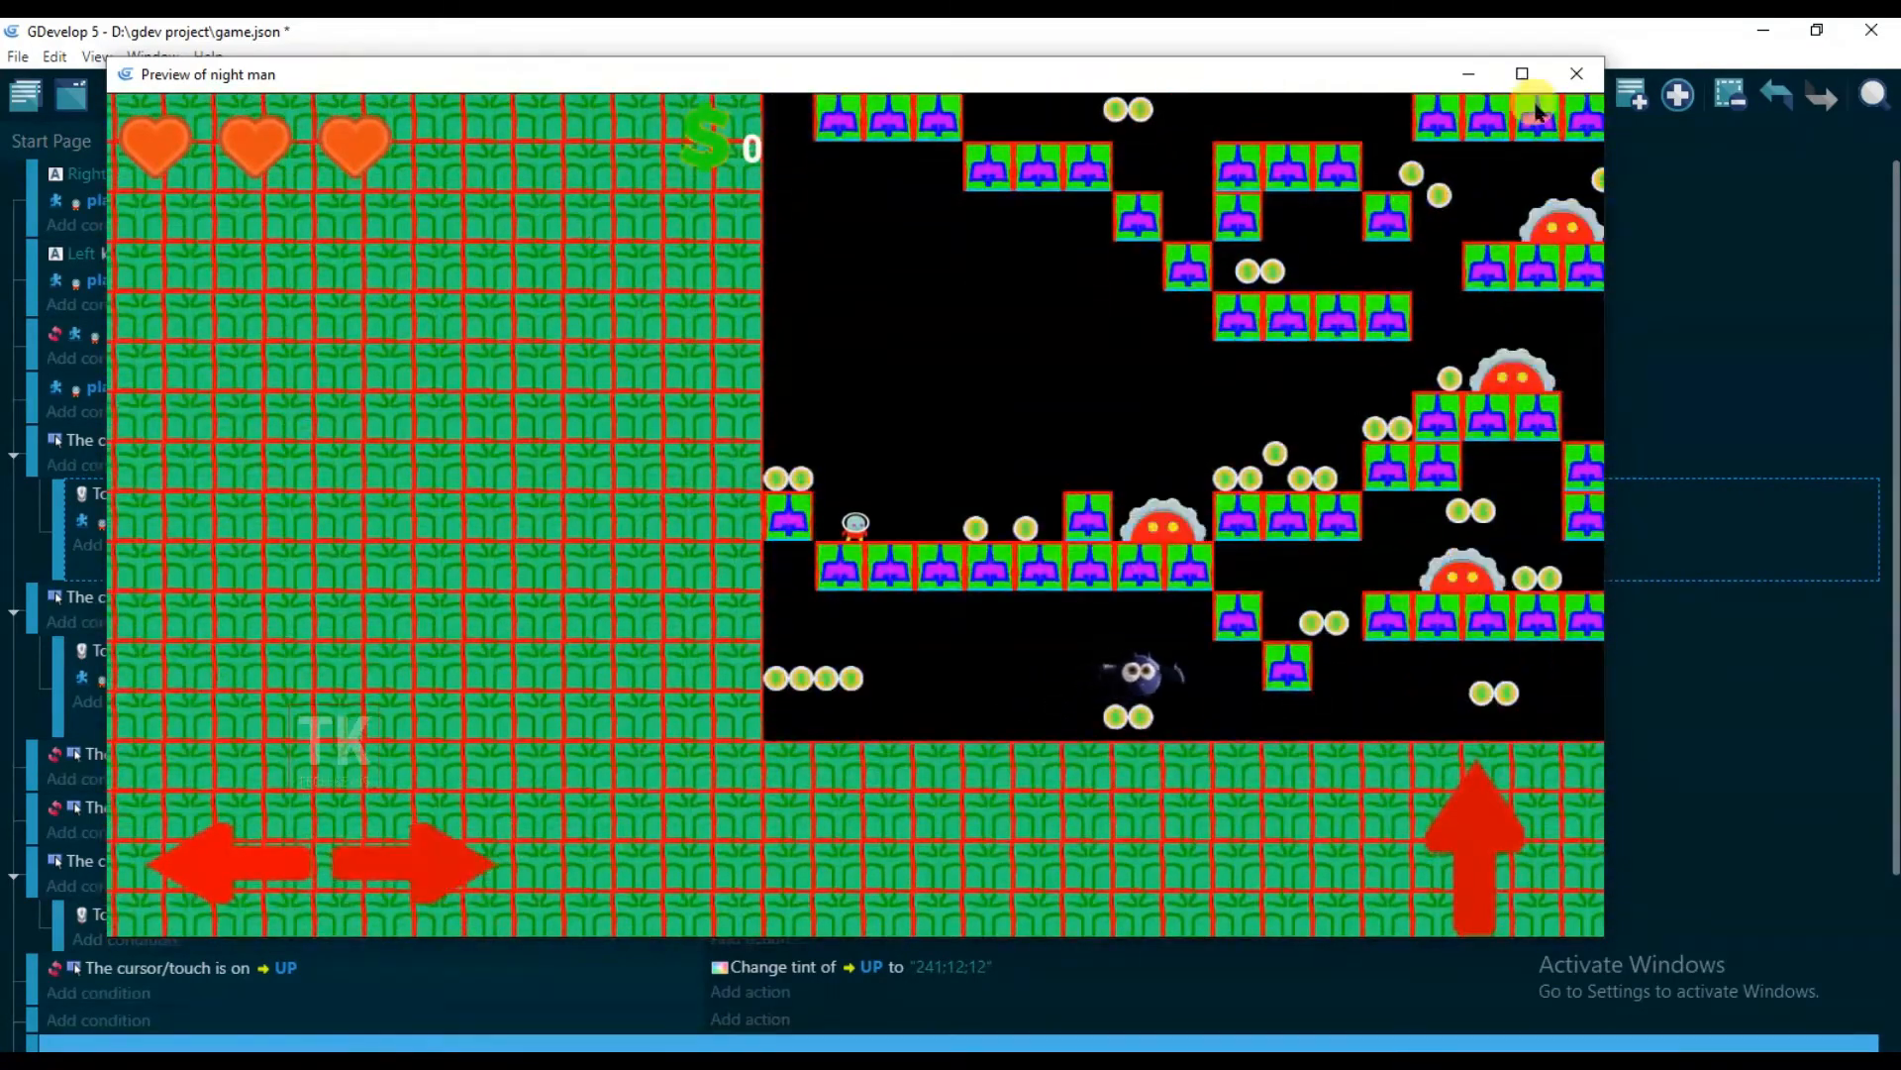
pyautogui.click(1577, 74)
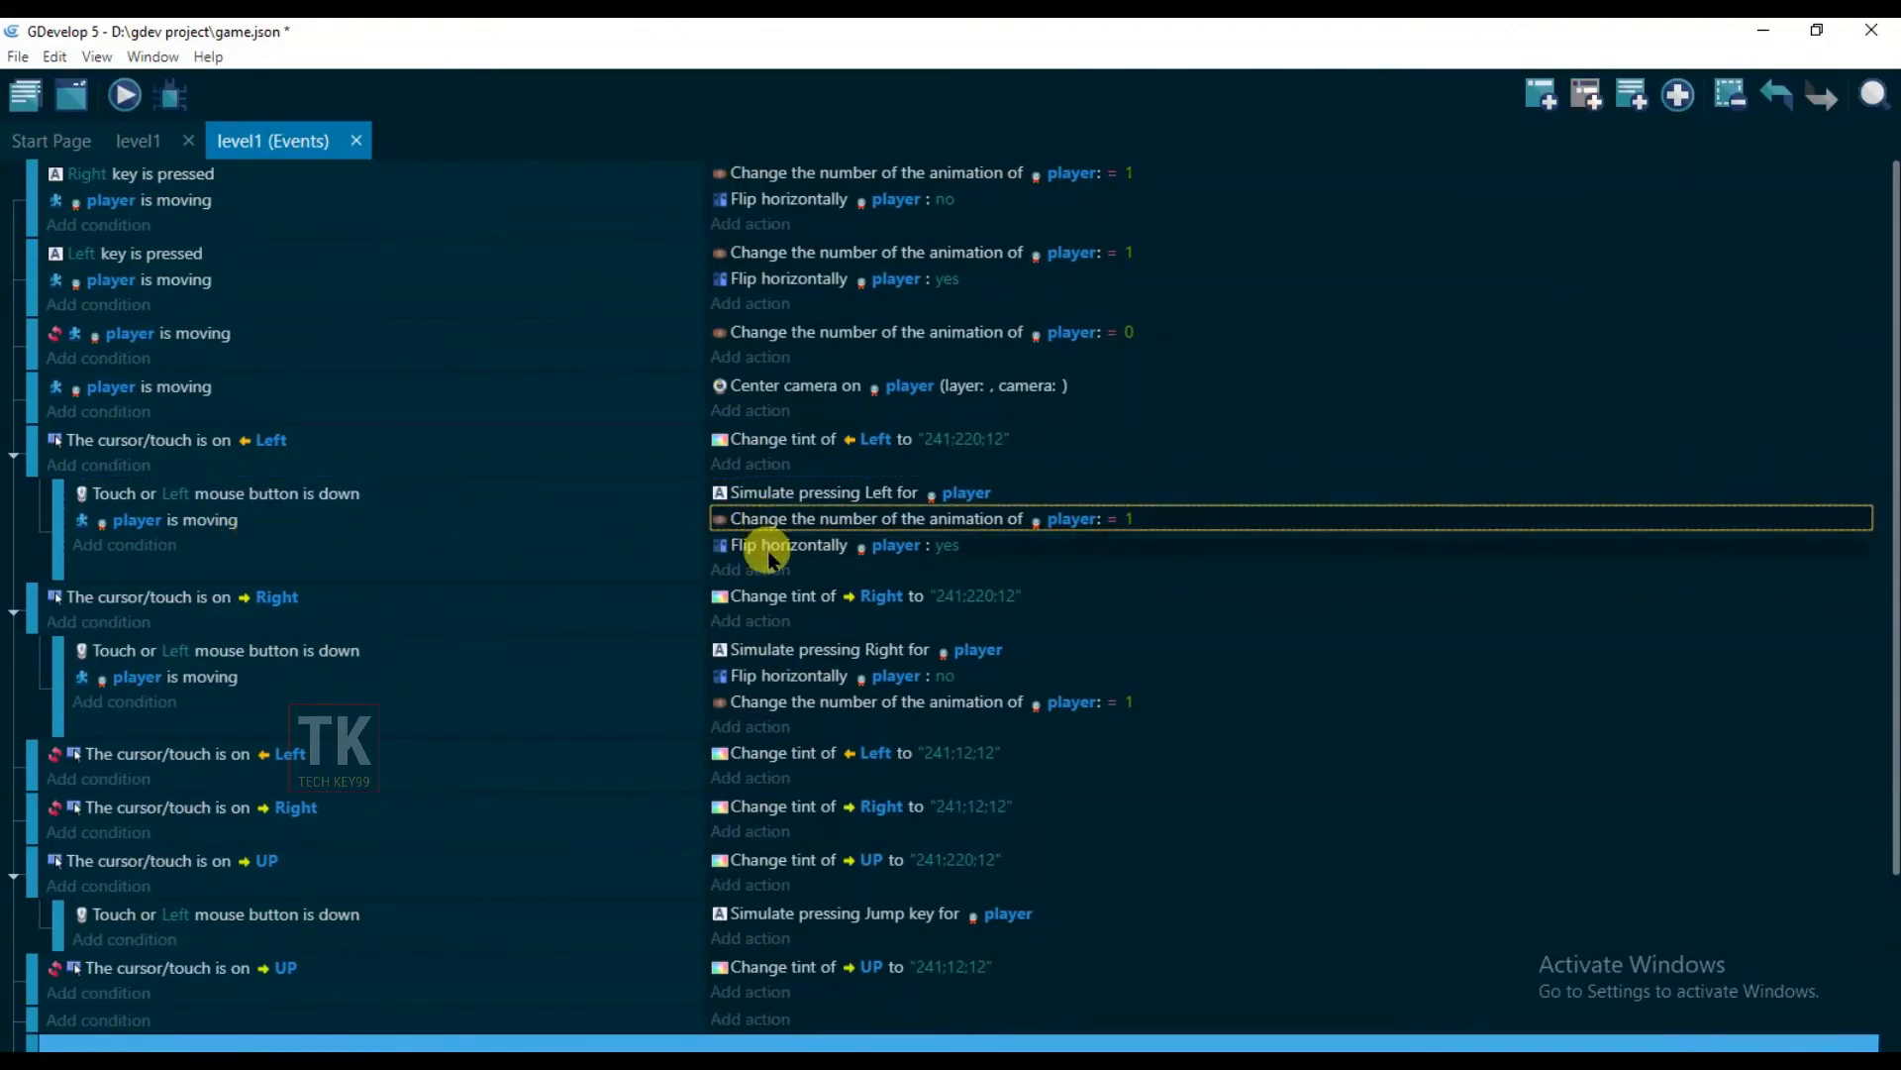
pyautogui.rightClick(191, 525)
pyautogui.click(241, 643)
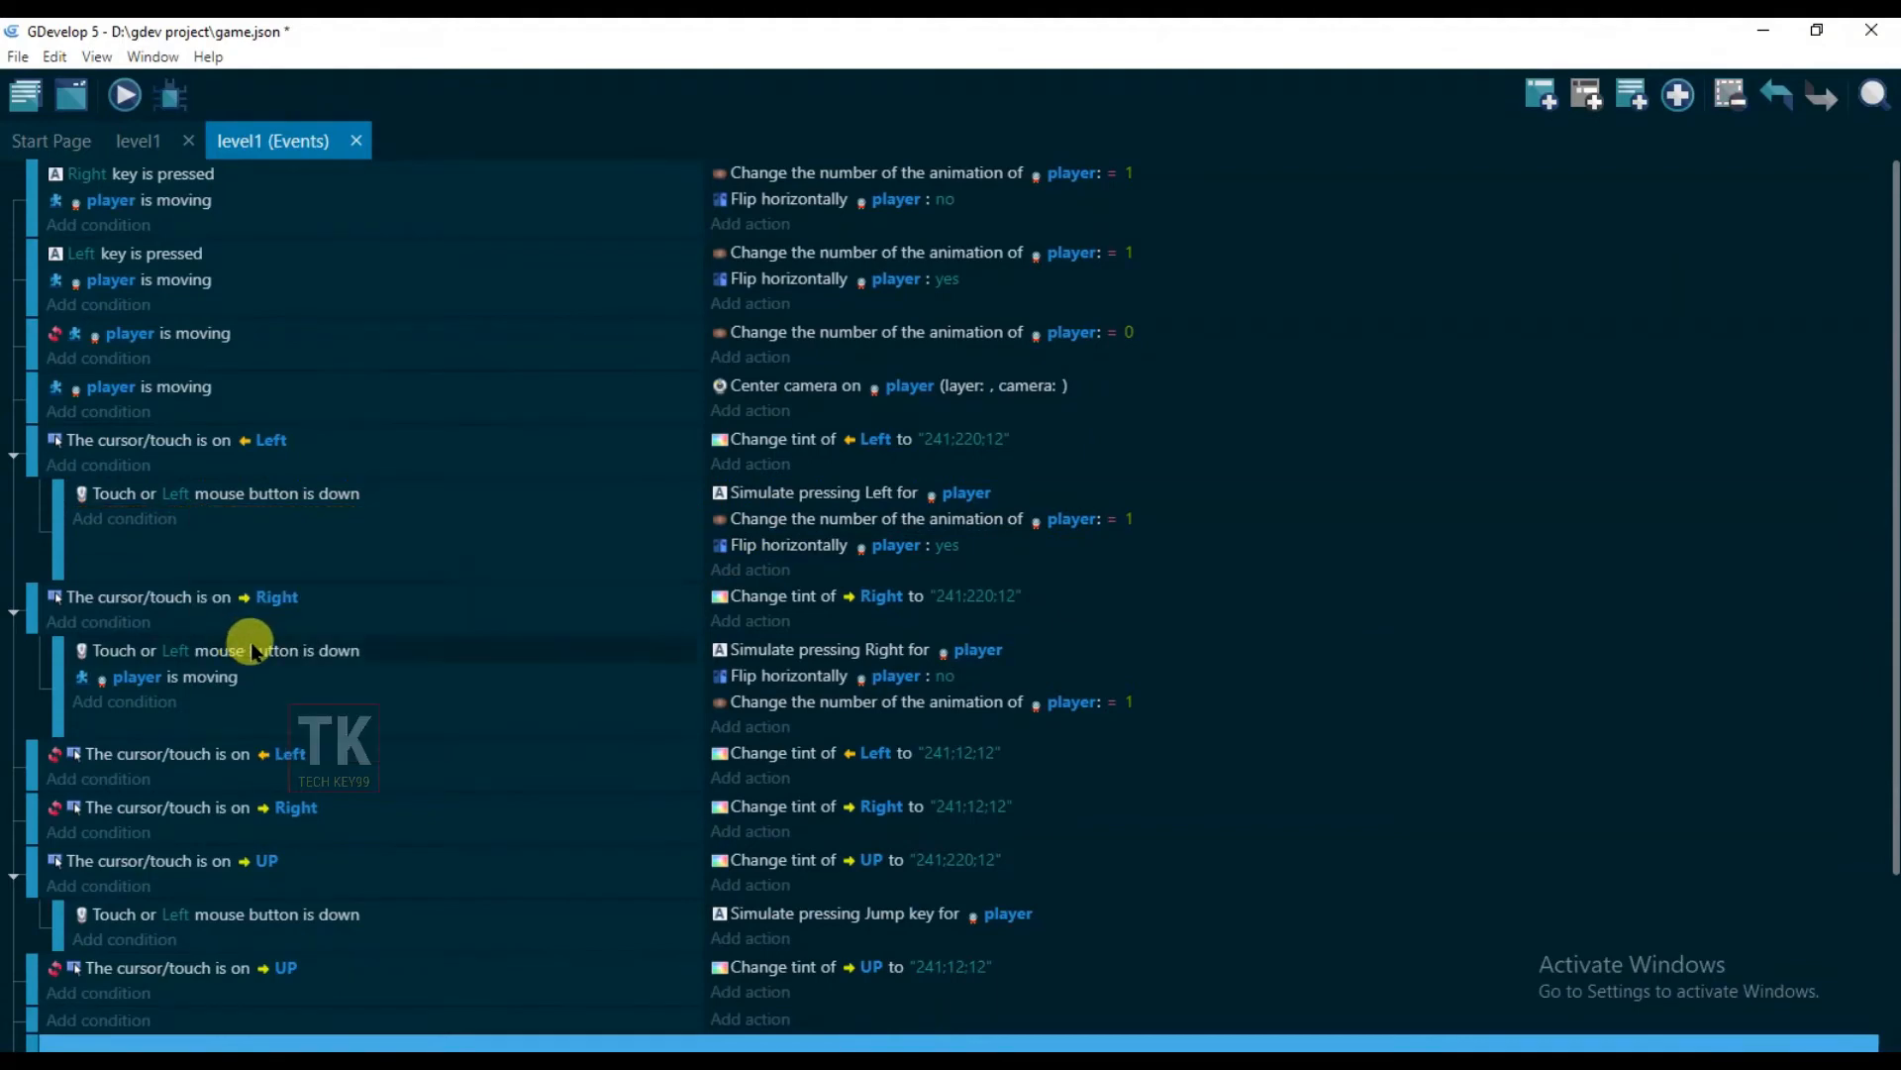
pyautogui.rightClick(215, 698)
pyautogui.click(263, 805)
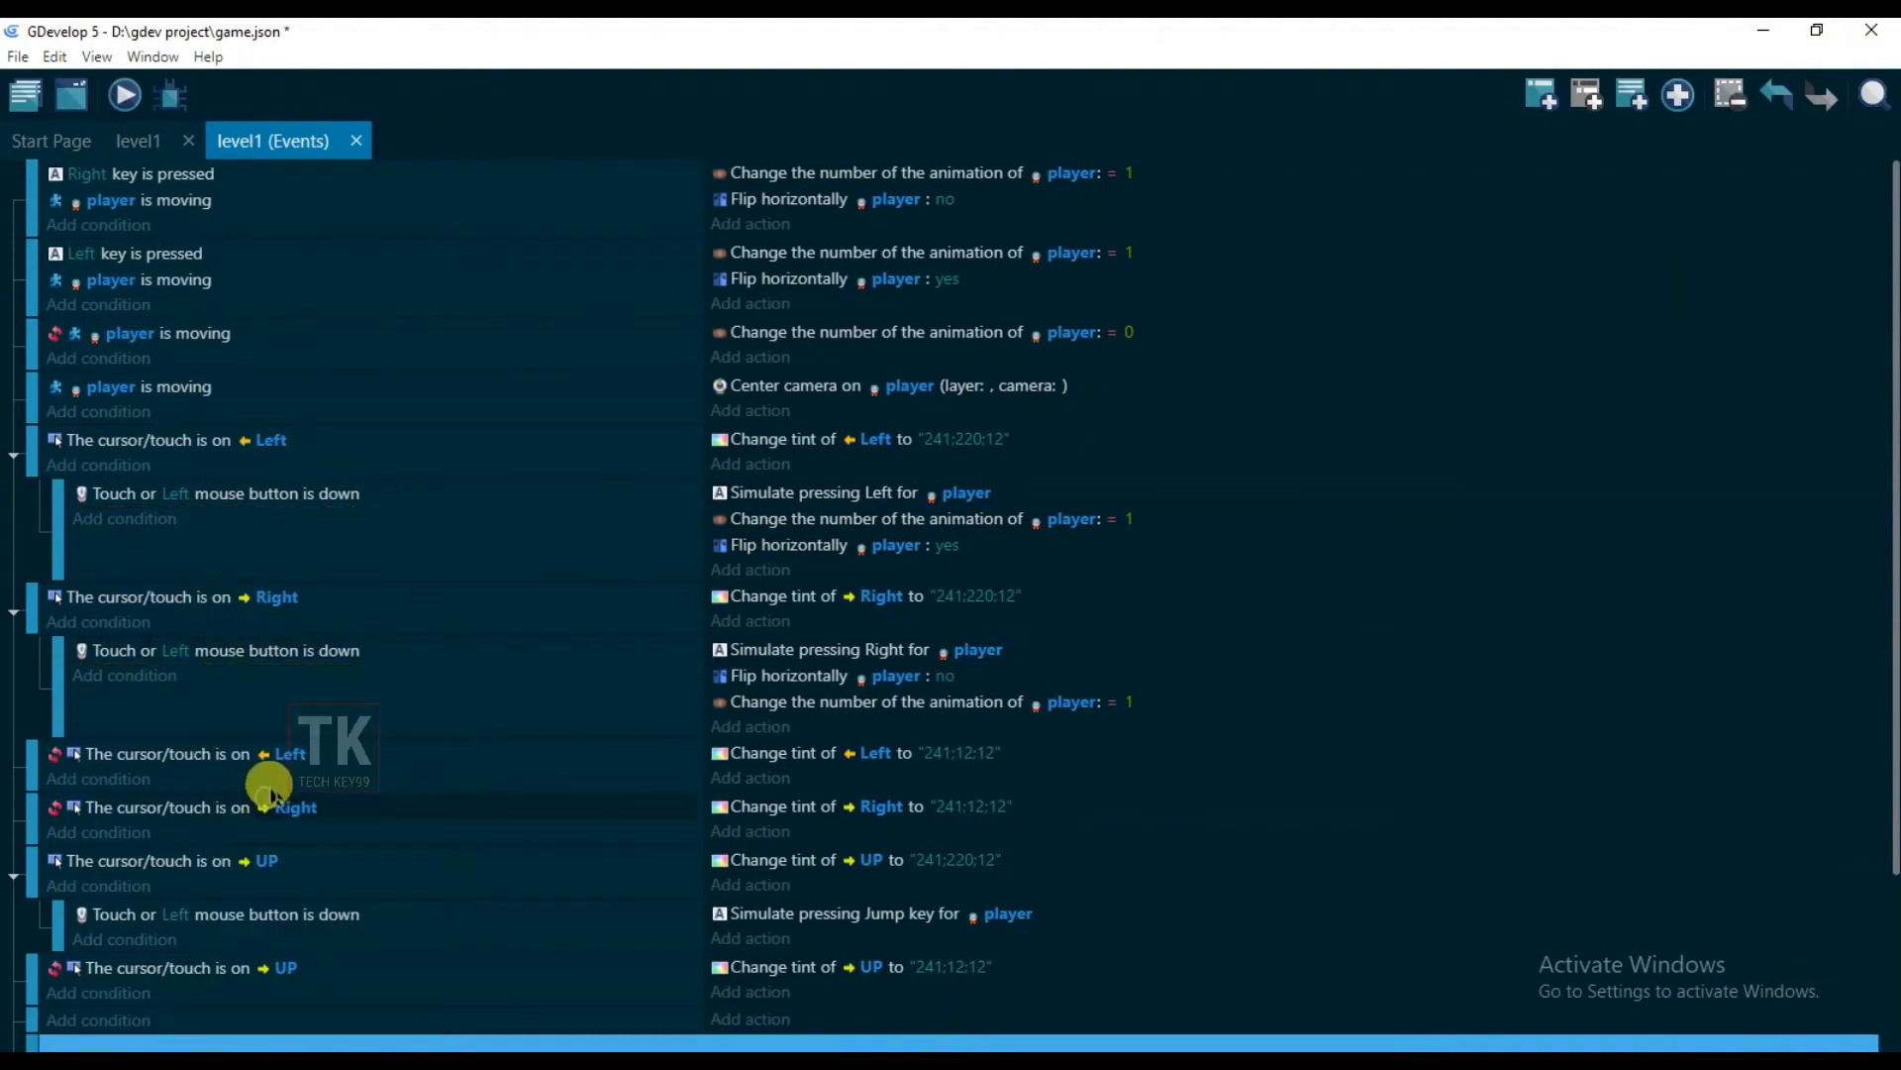
# Launch the preview in a resized window and walk the player back and forth with the on-screen Right and Left arrows
pyautogui.click(145, 117)
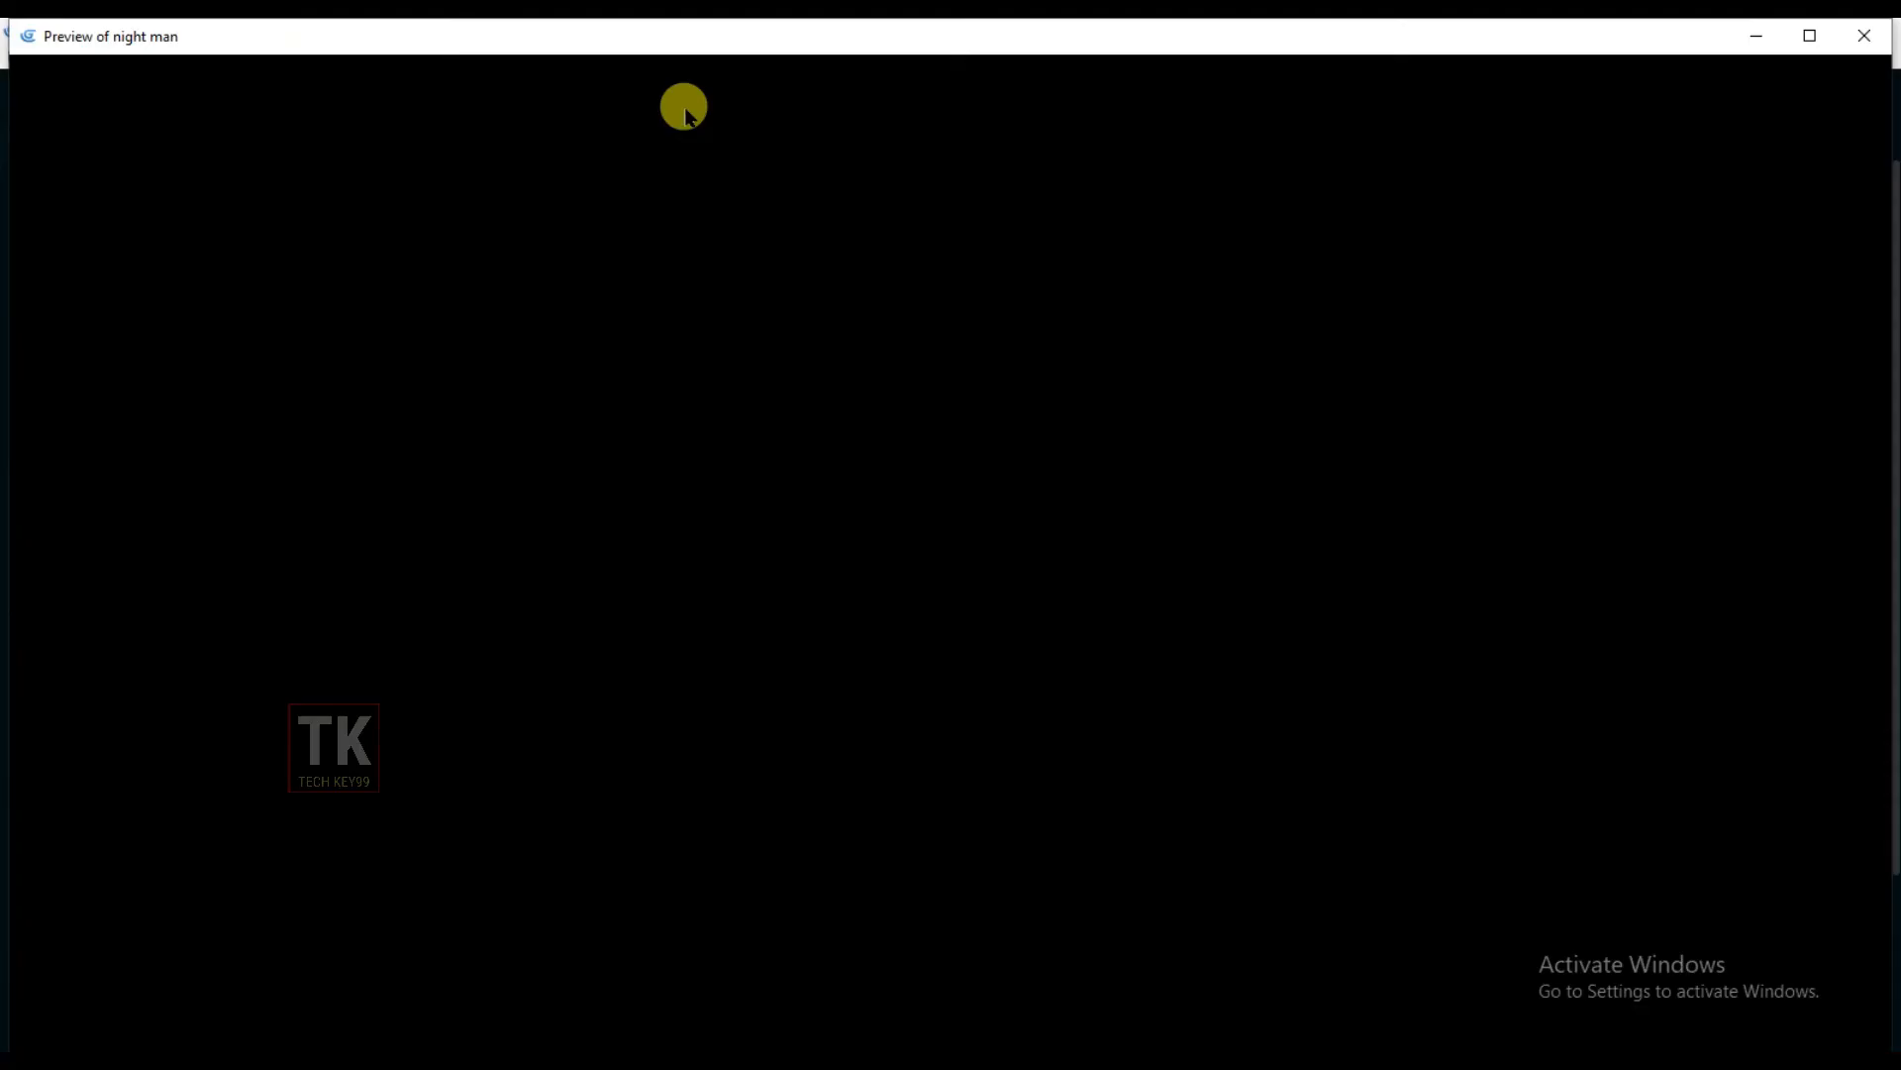
pyautogui.moveTo(22, 20); pyautogui.dragTo(105, 106)
pyautogui.moveTo(621, 137); pyautogui.dragTo(614, 95)
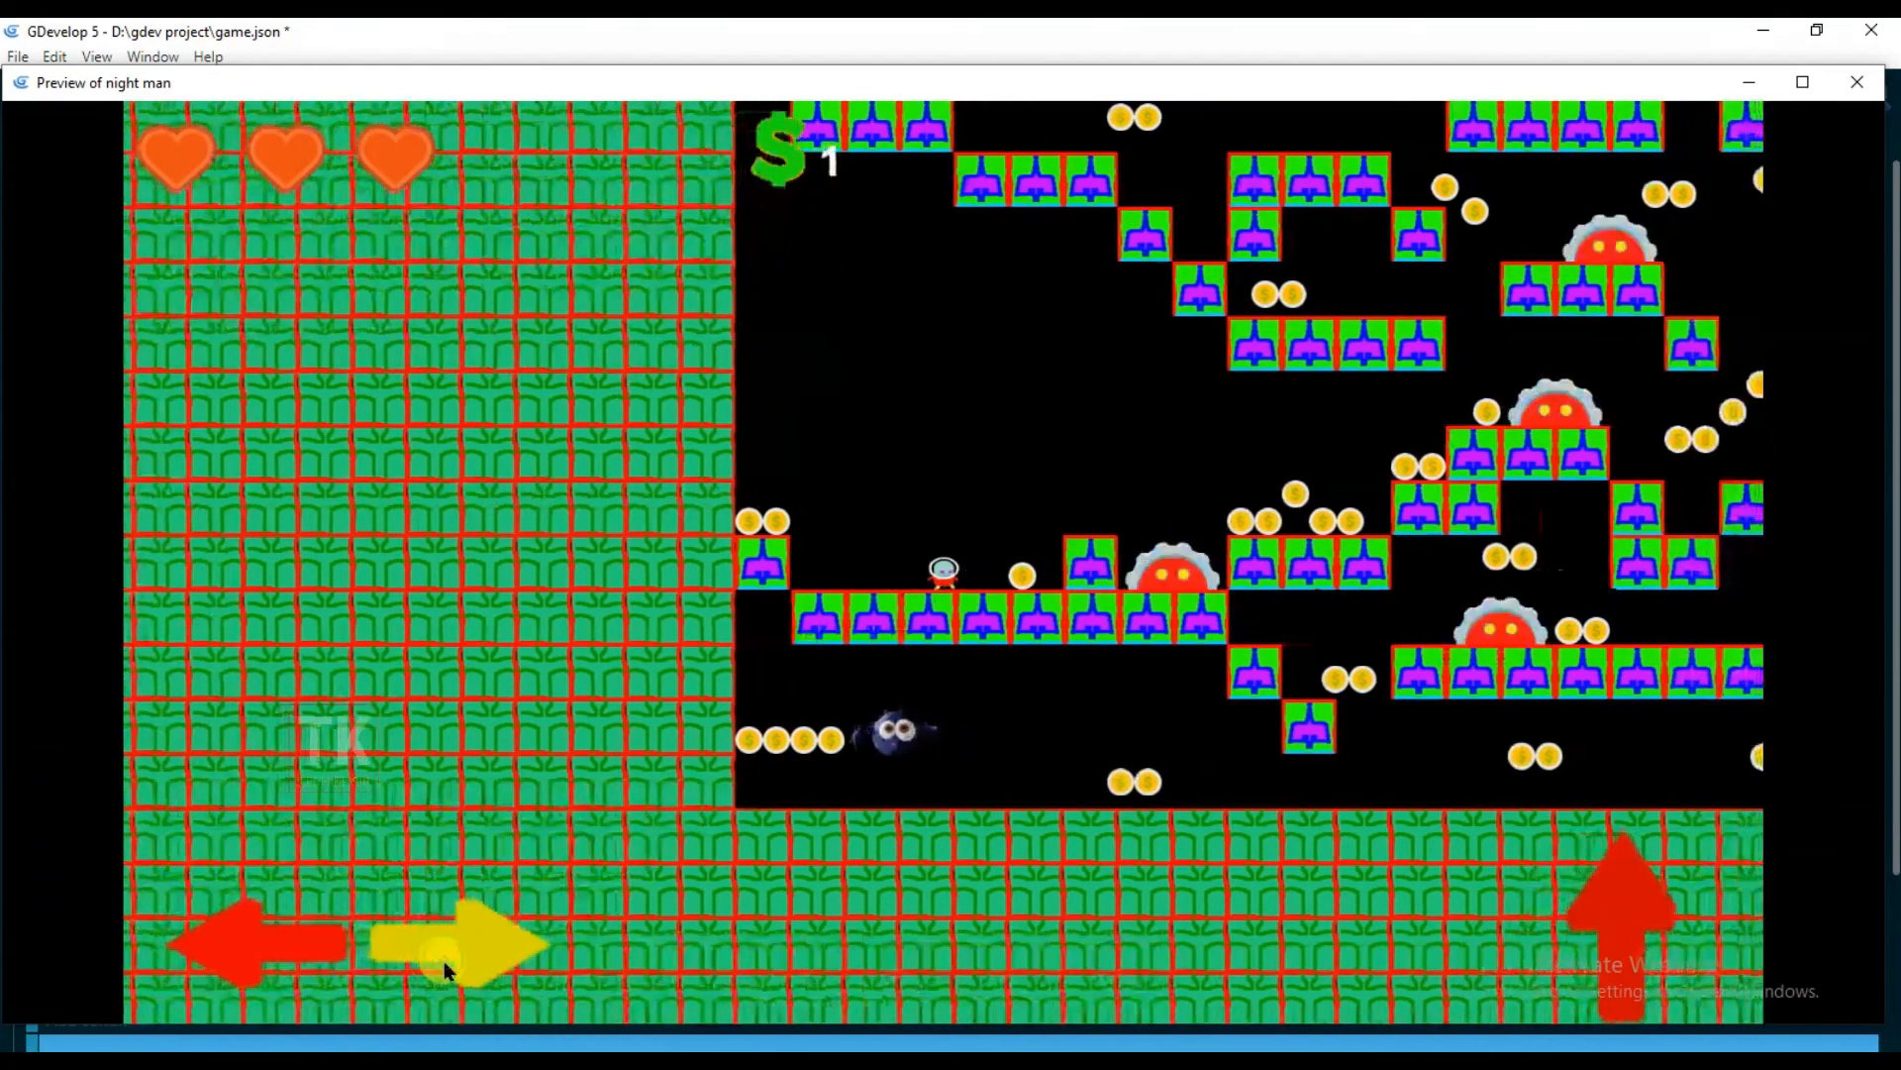
pyautogui.click(443, 960)
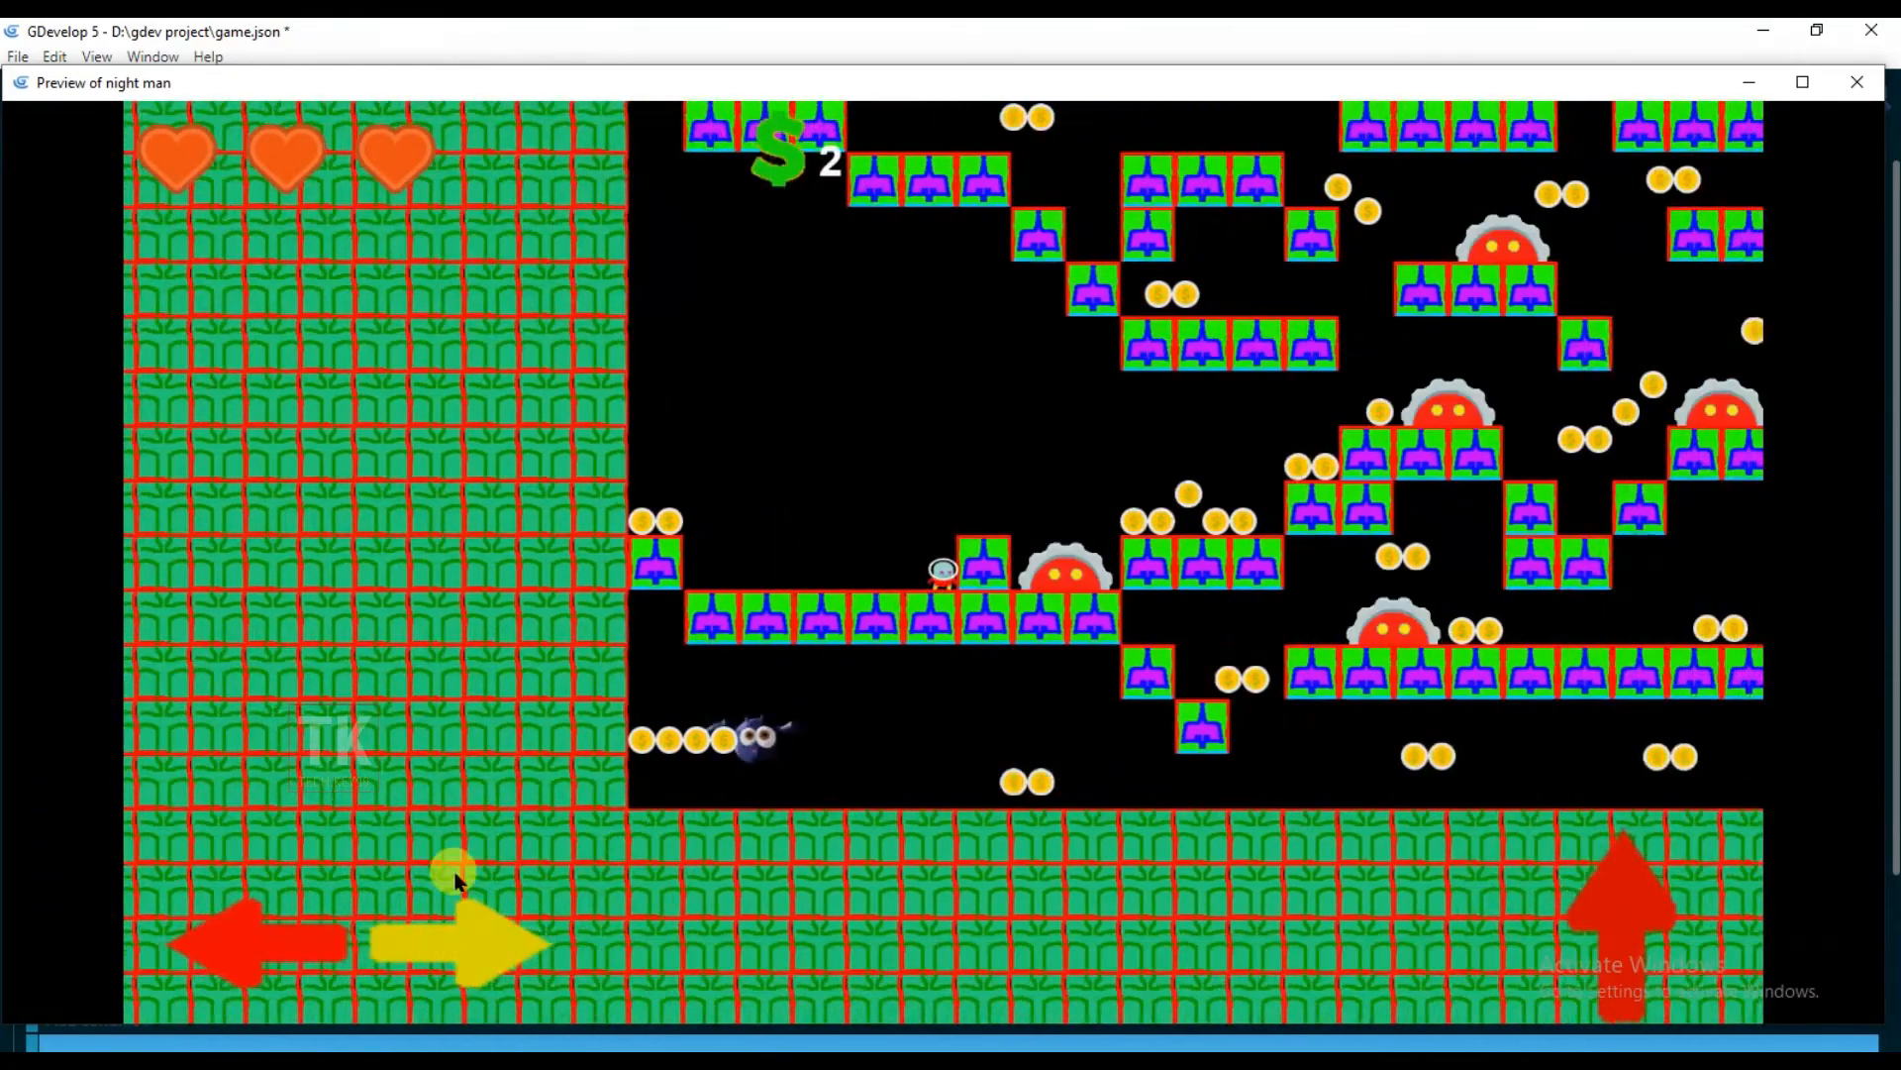
pyautogui.click(235, 958)
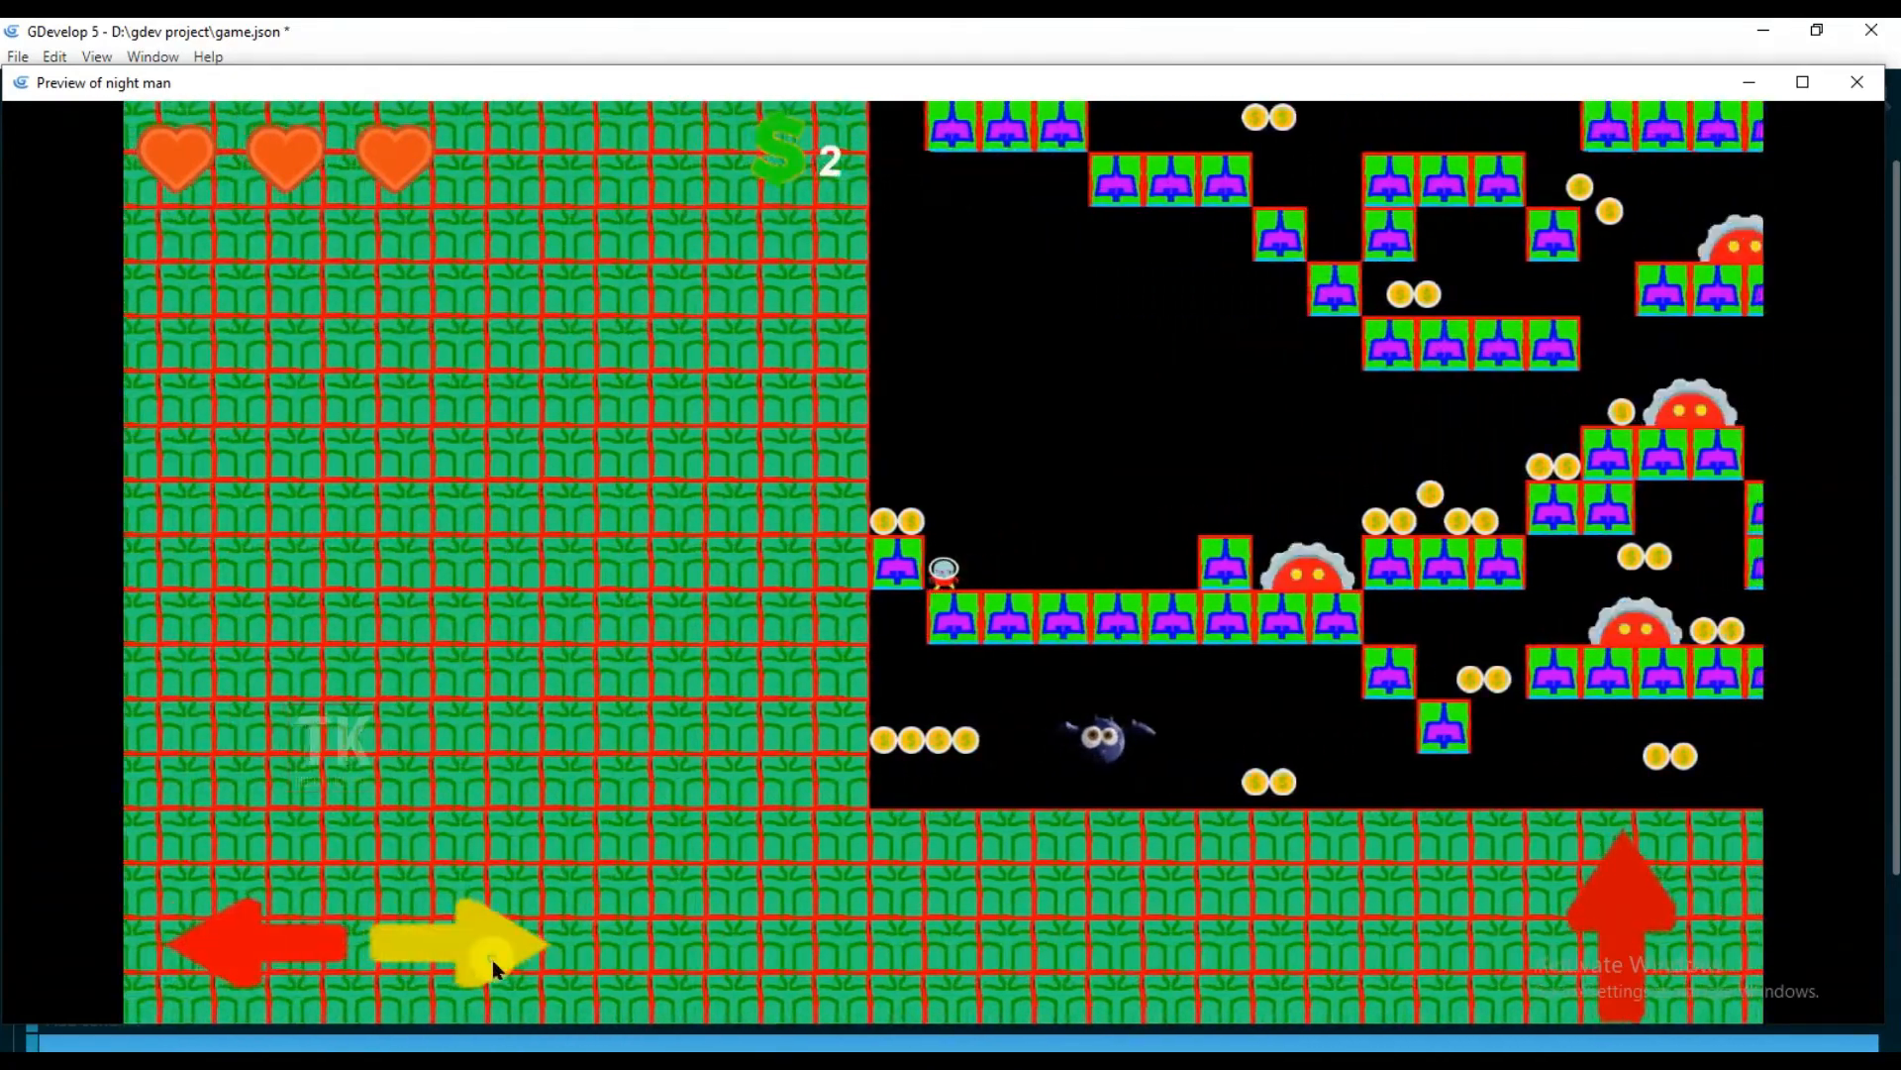
pyautogui.click(491, 959)
pyautogui.click(481, 936)
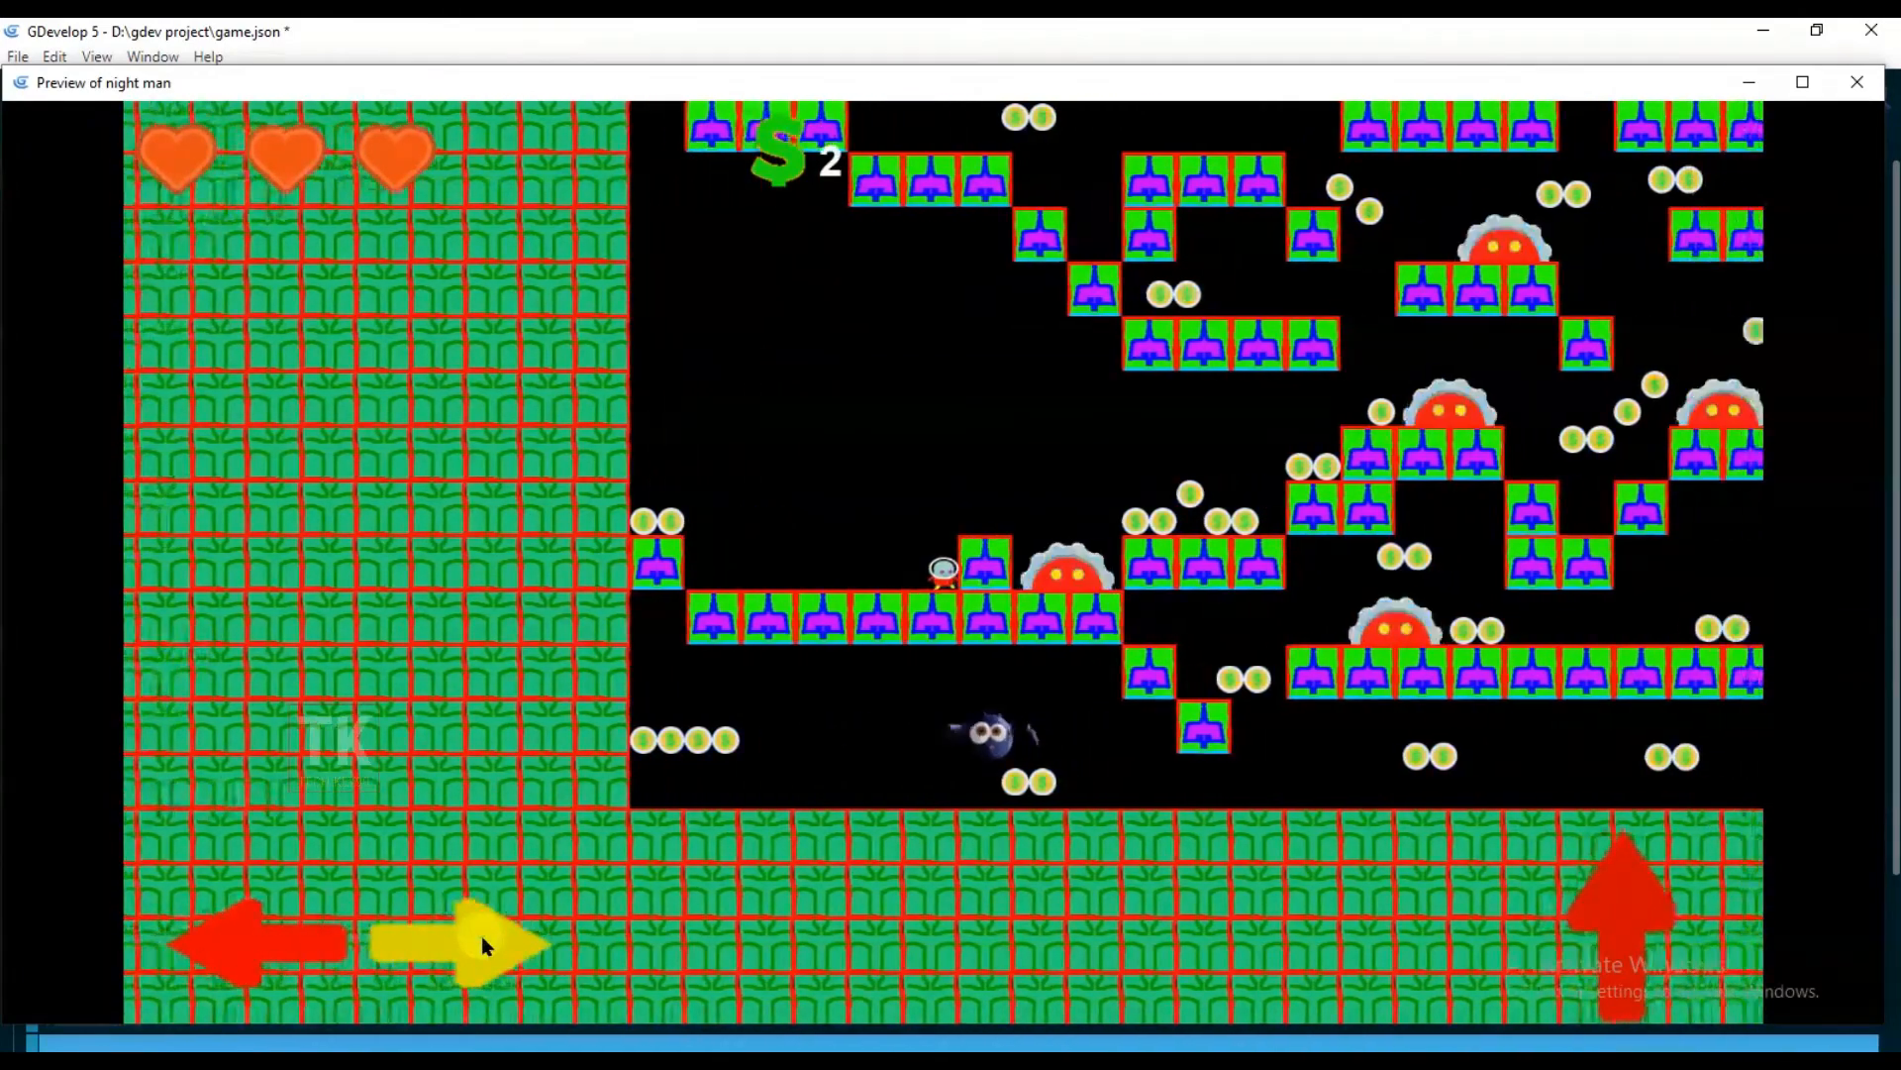
pyautogui.click(264, 949)
pyautogui.click(466, 940)
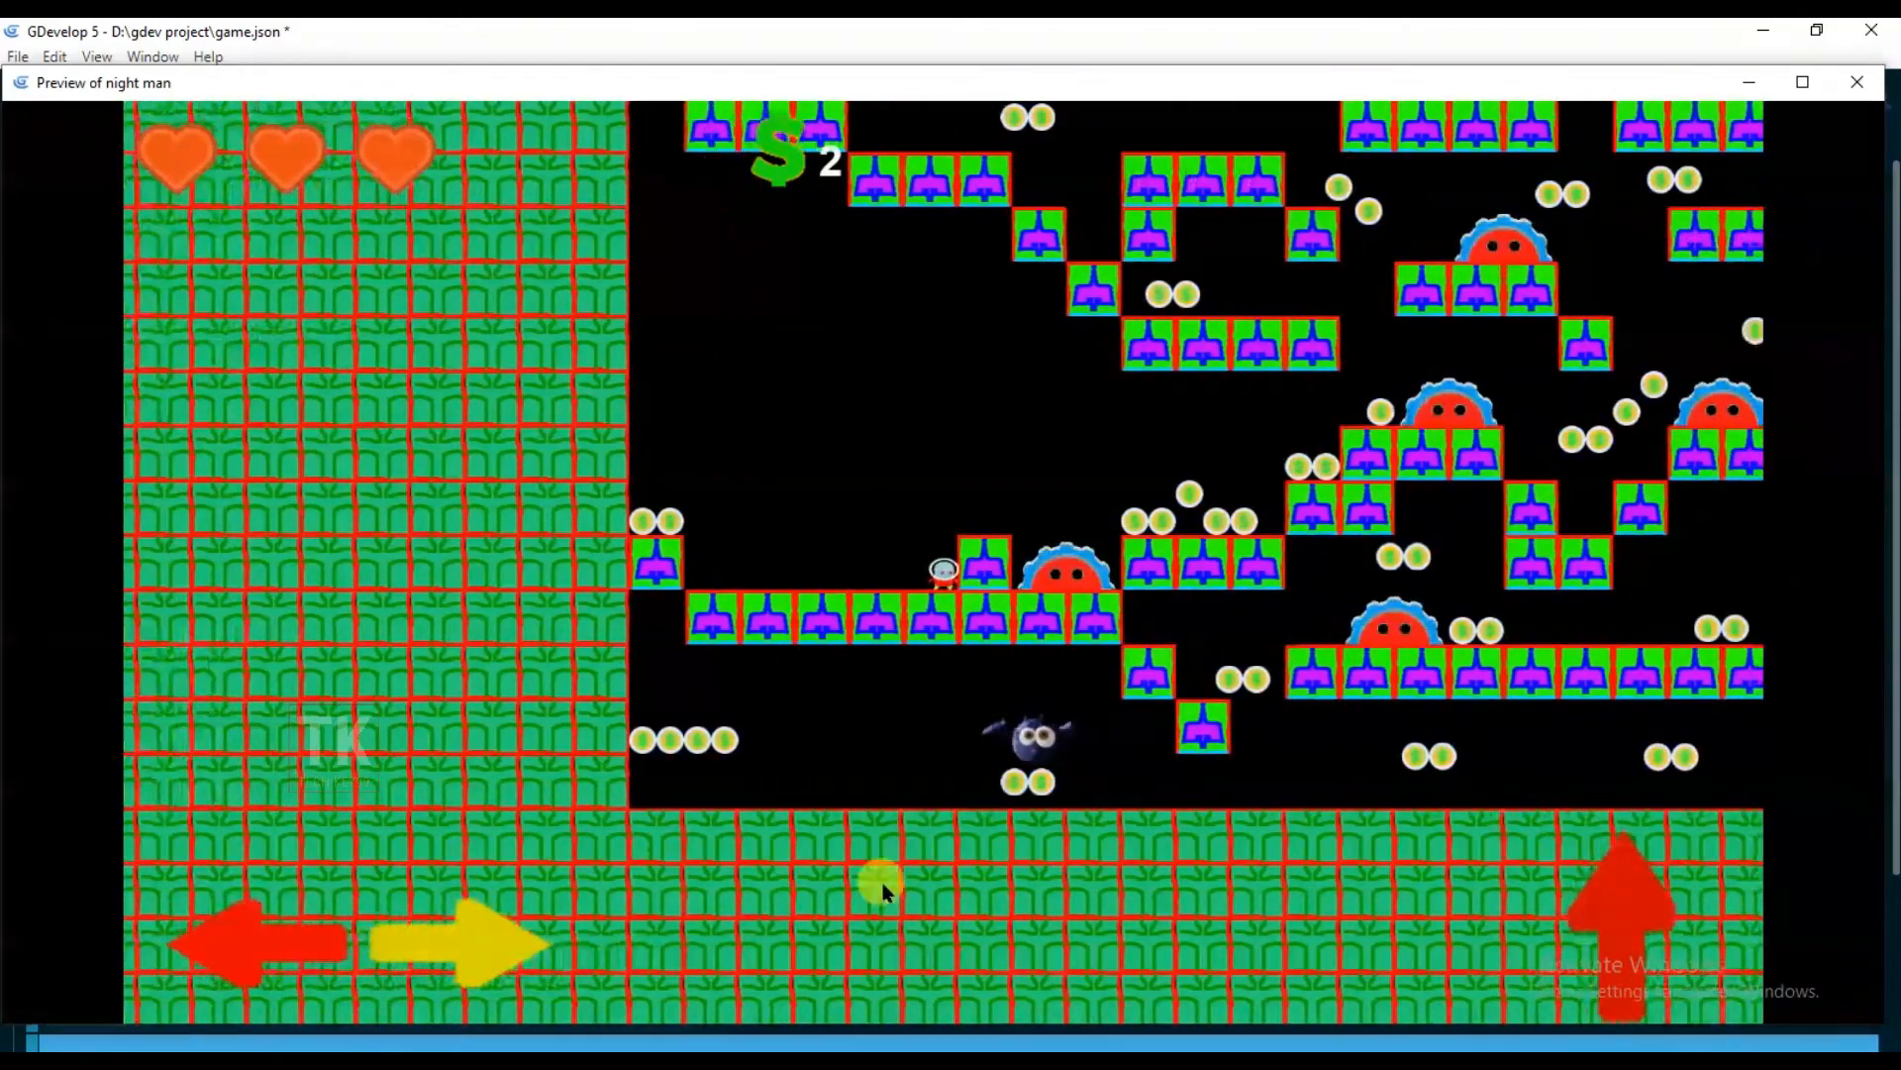
# Test jumping with the on-screen UP arrow, combining it with the Right arrow to get onto the raised block
pyautogui.click(1597, 929)
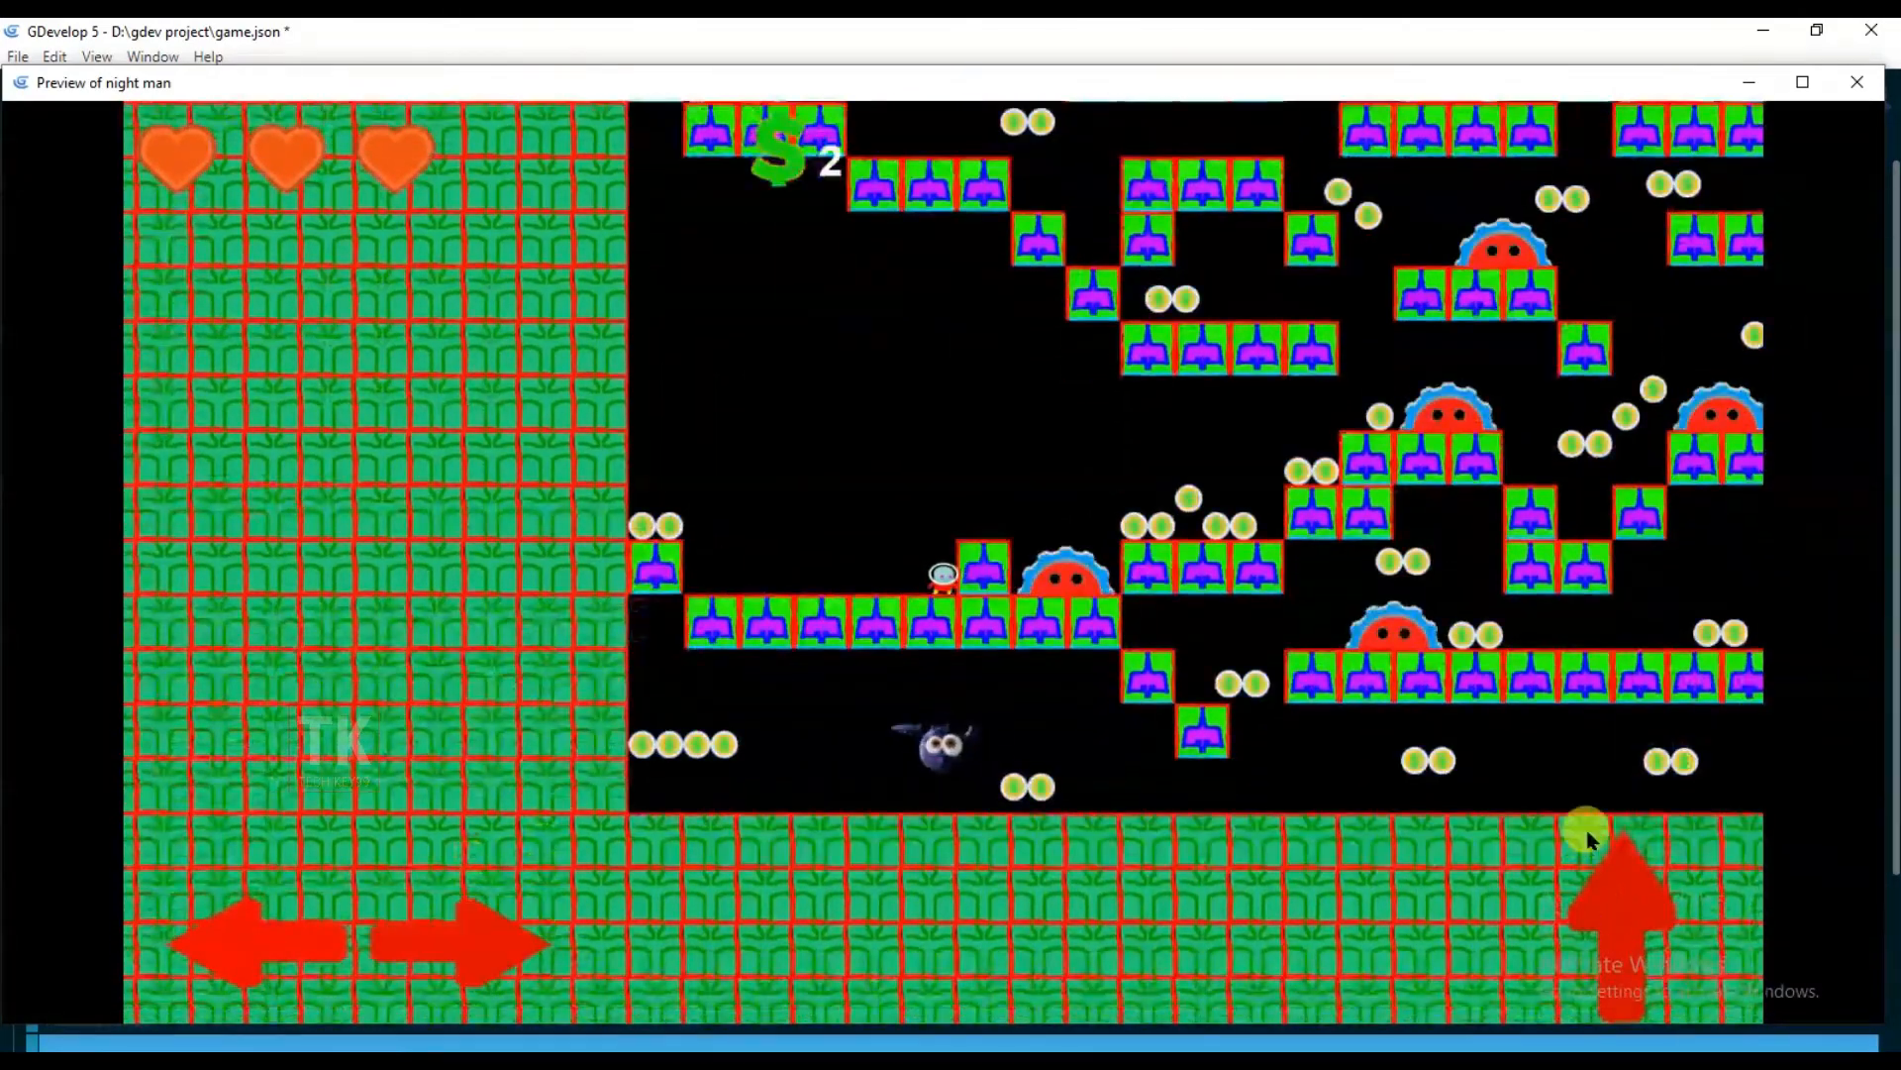
pyautogui.click(1584, 834)
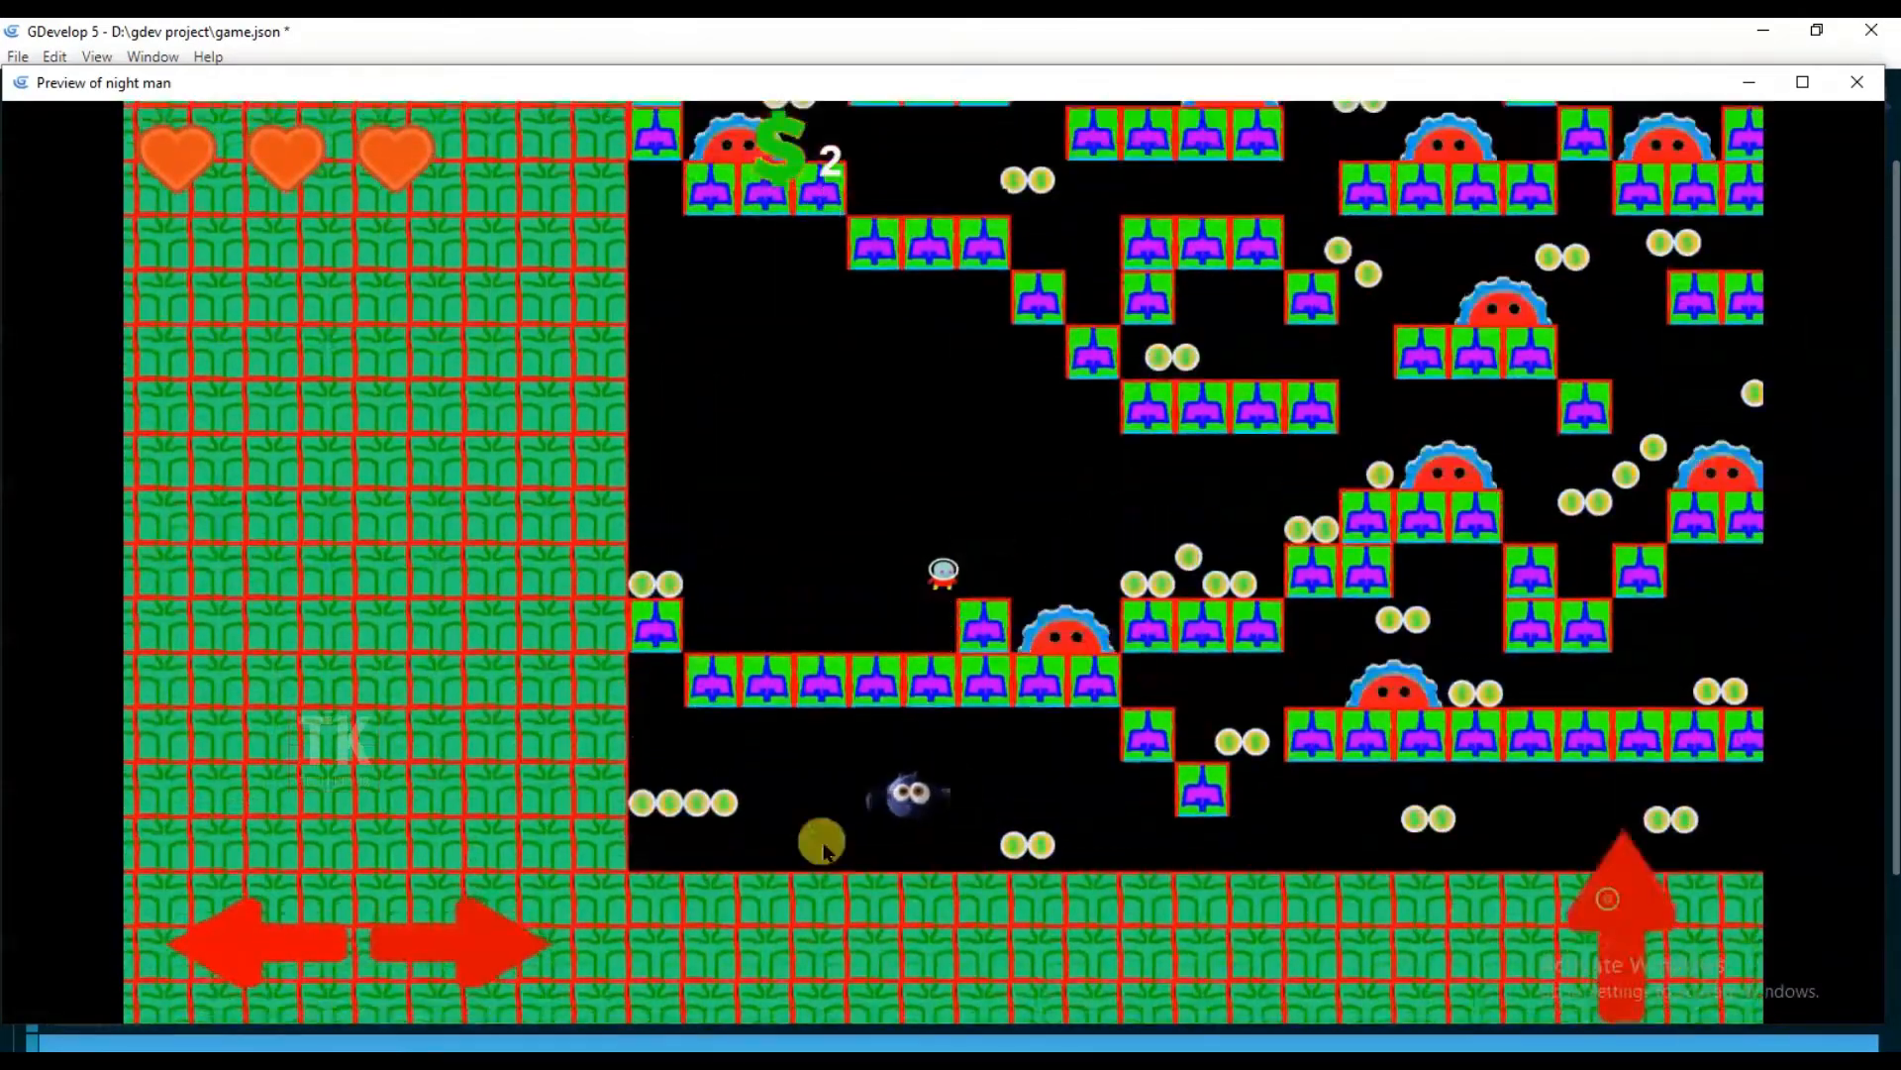
pyautogui.click(456, 888)
pyautogui.click(1660, 913)
pyautogui.click(514, 947)
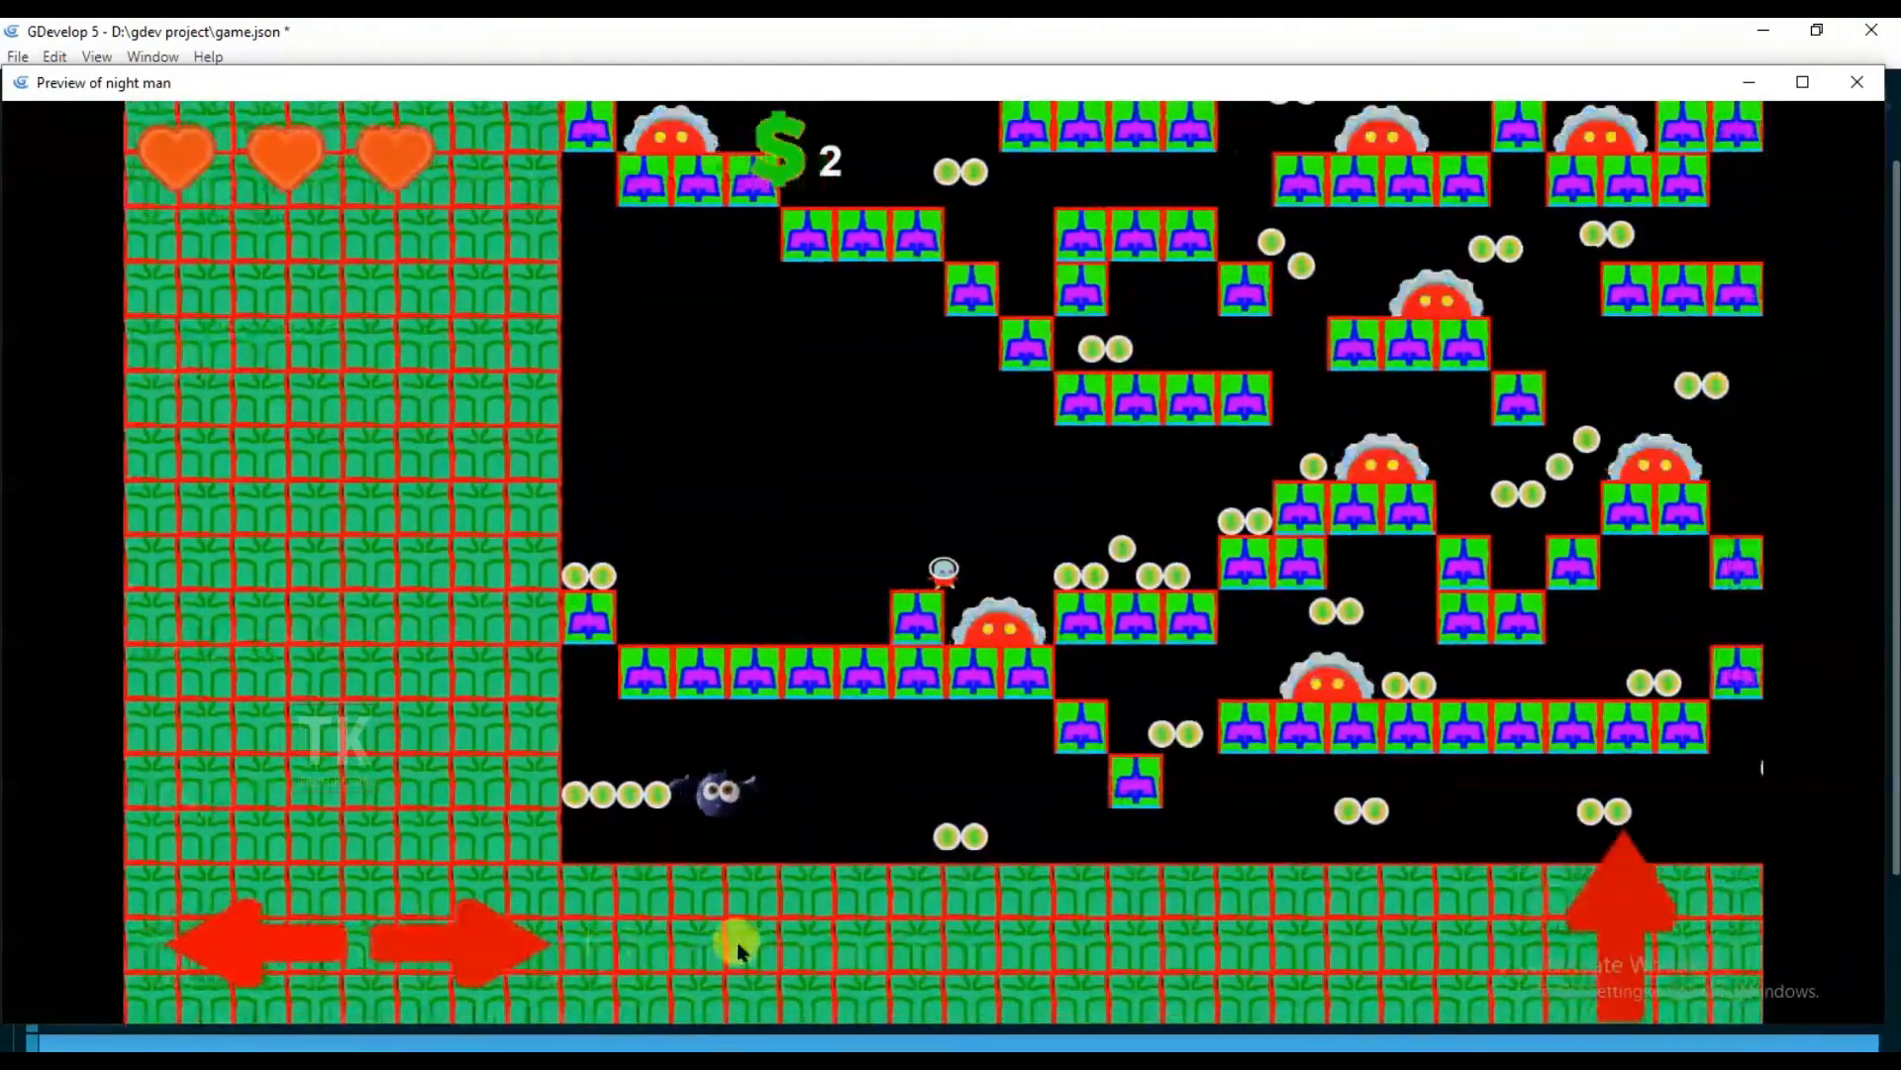
# Alternate the on-screen UP and Right arrows to jump the player past the red saw and up the coin-topped blocks
pyautogui.click(1596, 899)
pyautogui.click(520, 909)
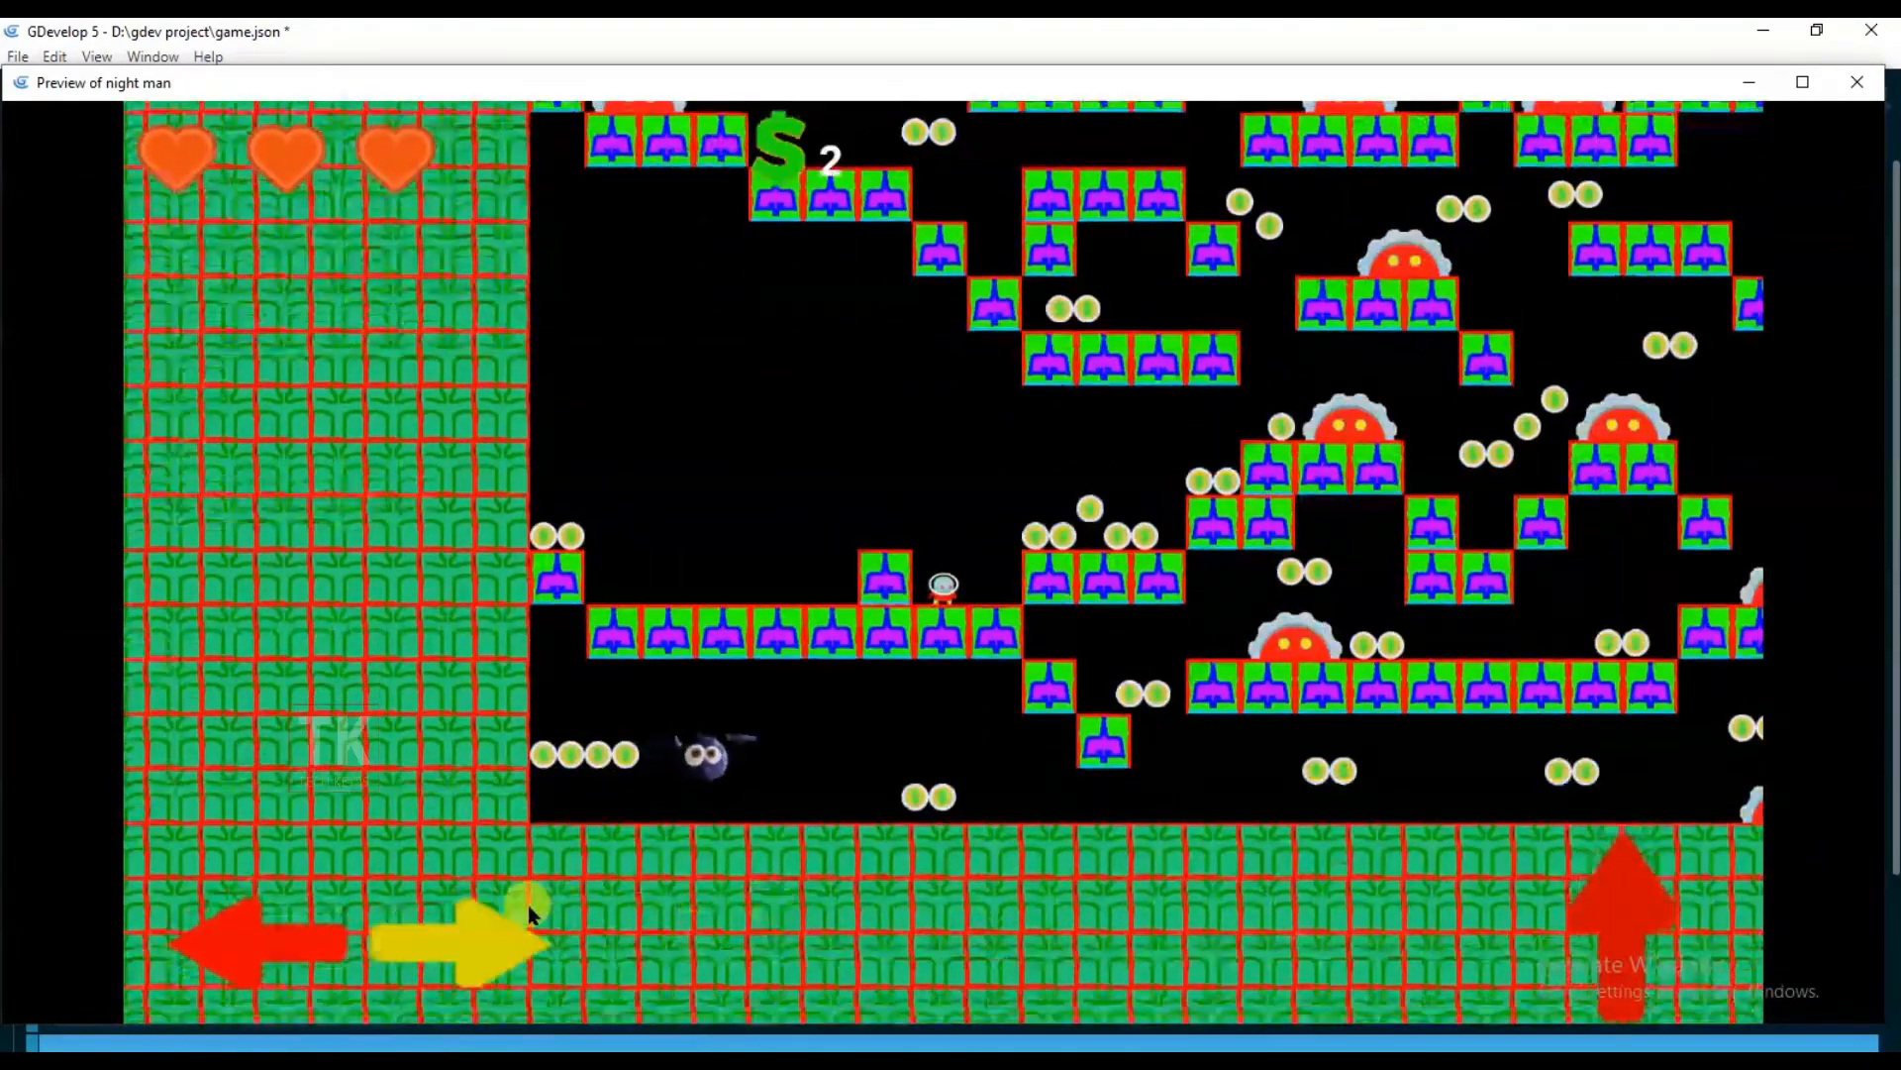
pyautogui.click(1536, 953)
pyautogui.click(531, 953)
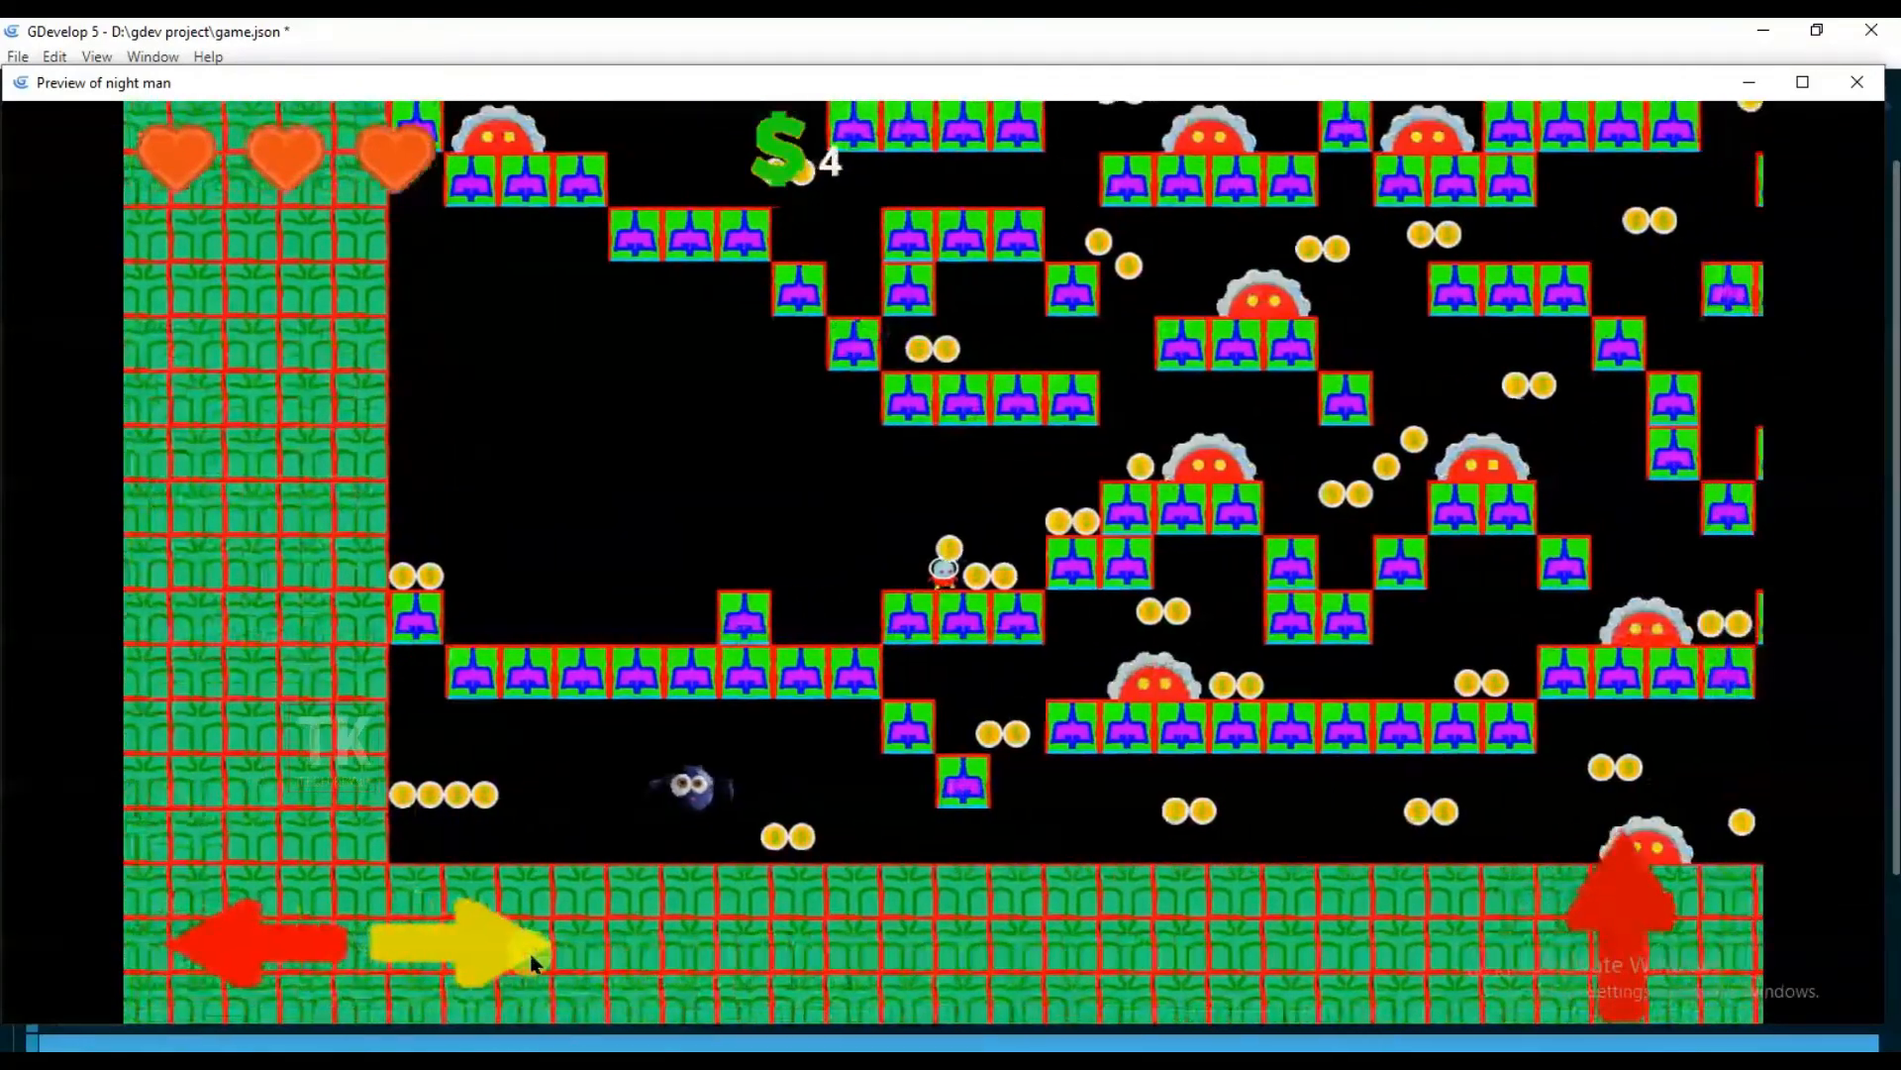
pyautogui.click(1667, 951)
pyautogui.click(451, 942)
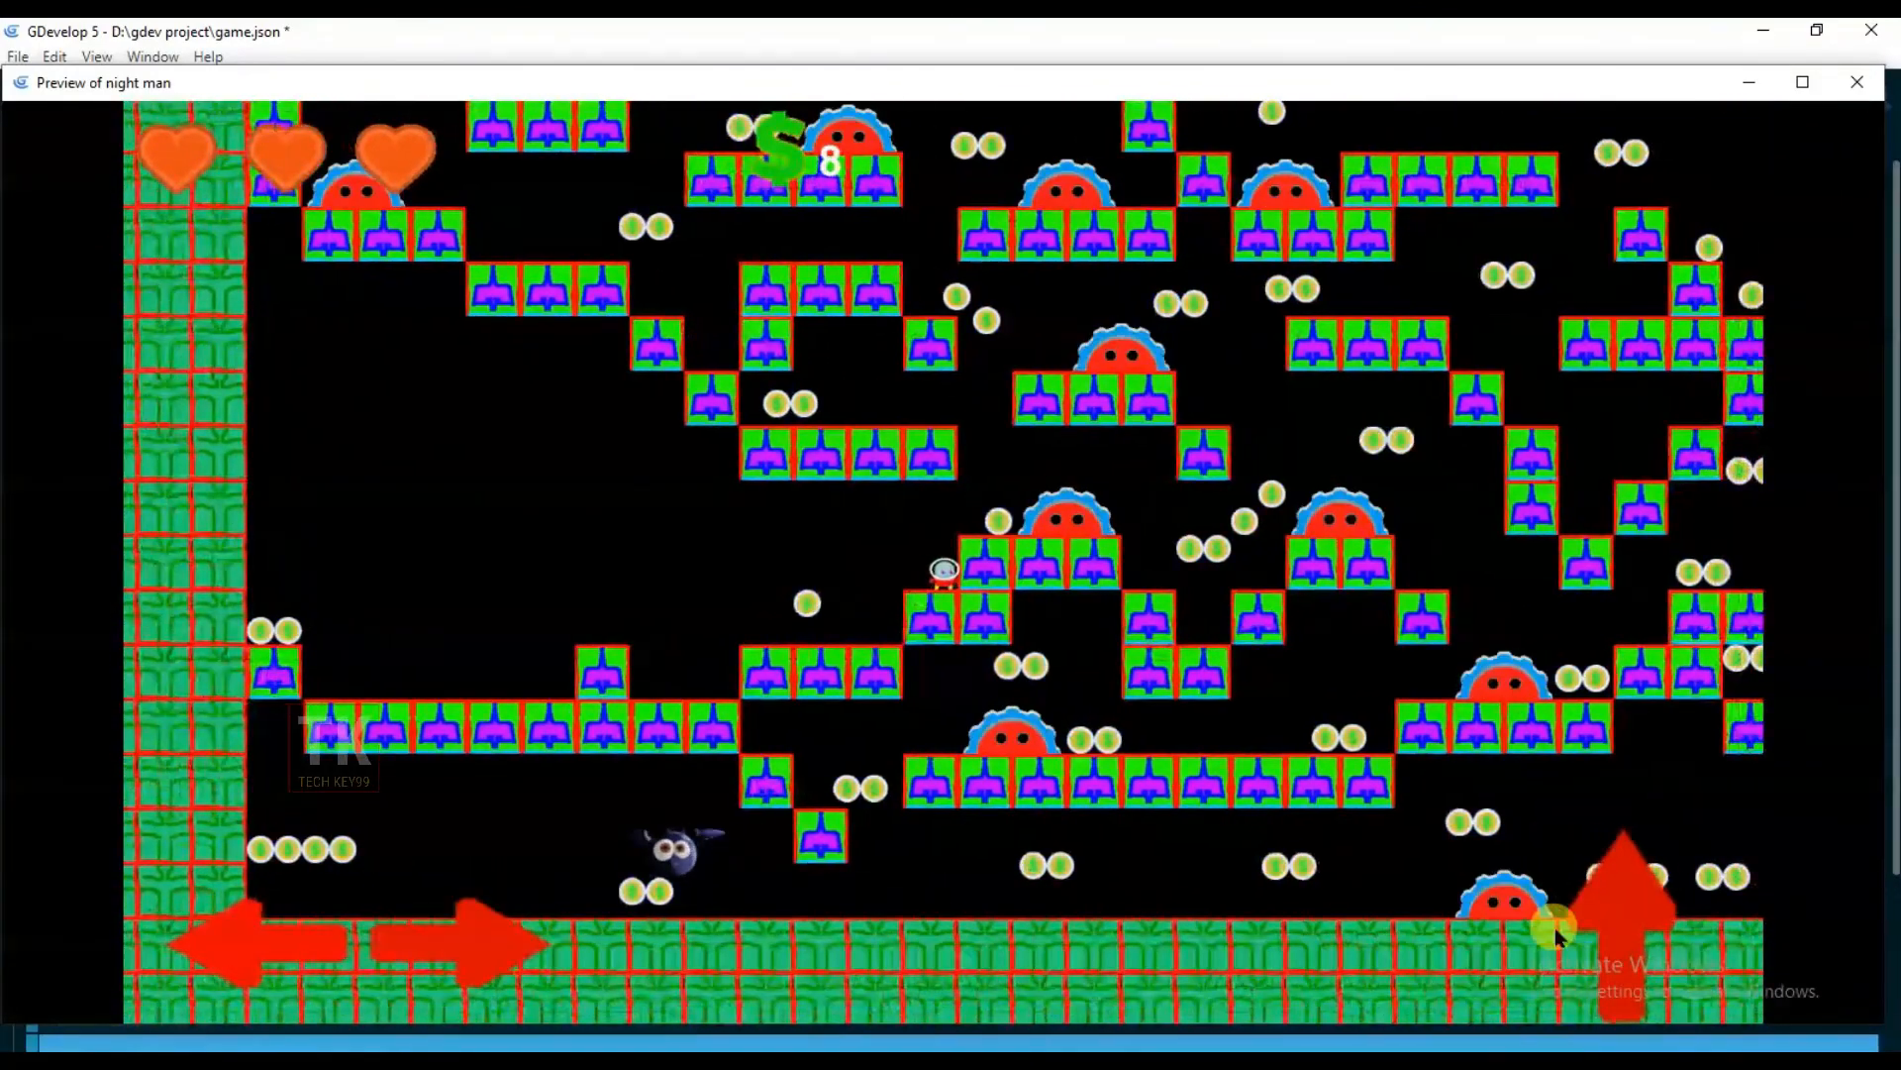
# Try to jump the player onto the next raised block with the on-screen UP and Right arrows
pyautogui.click(1604, 923)
pyautogui.click(423, 980)
pyautogui.click(520, 926)
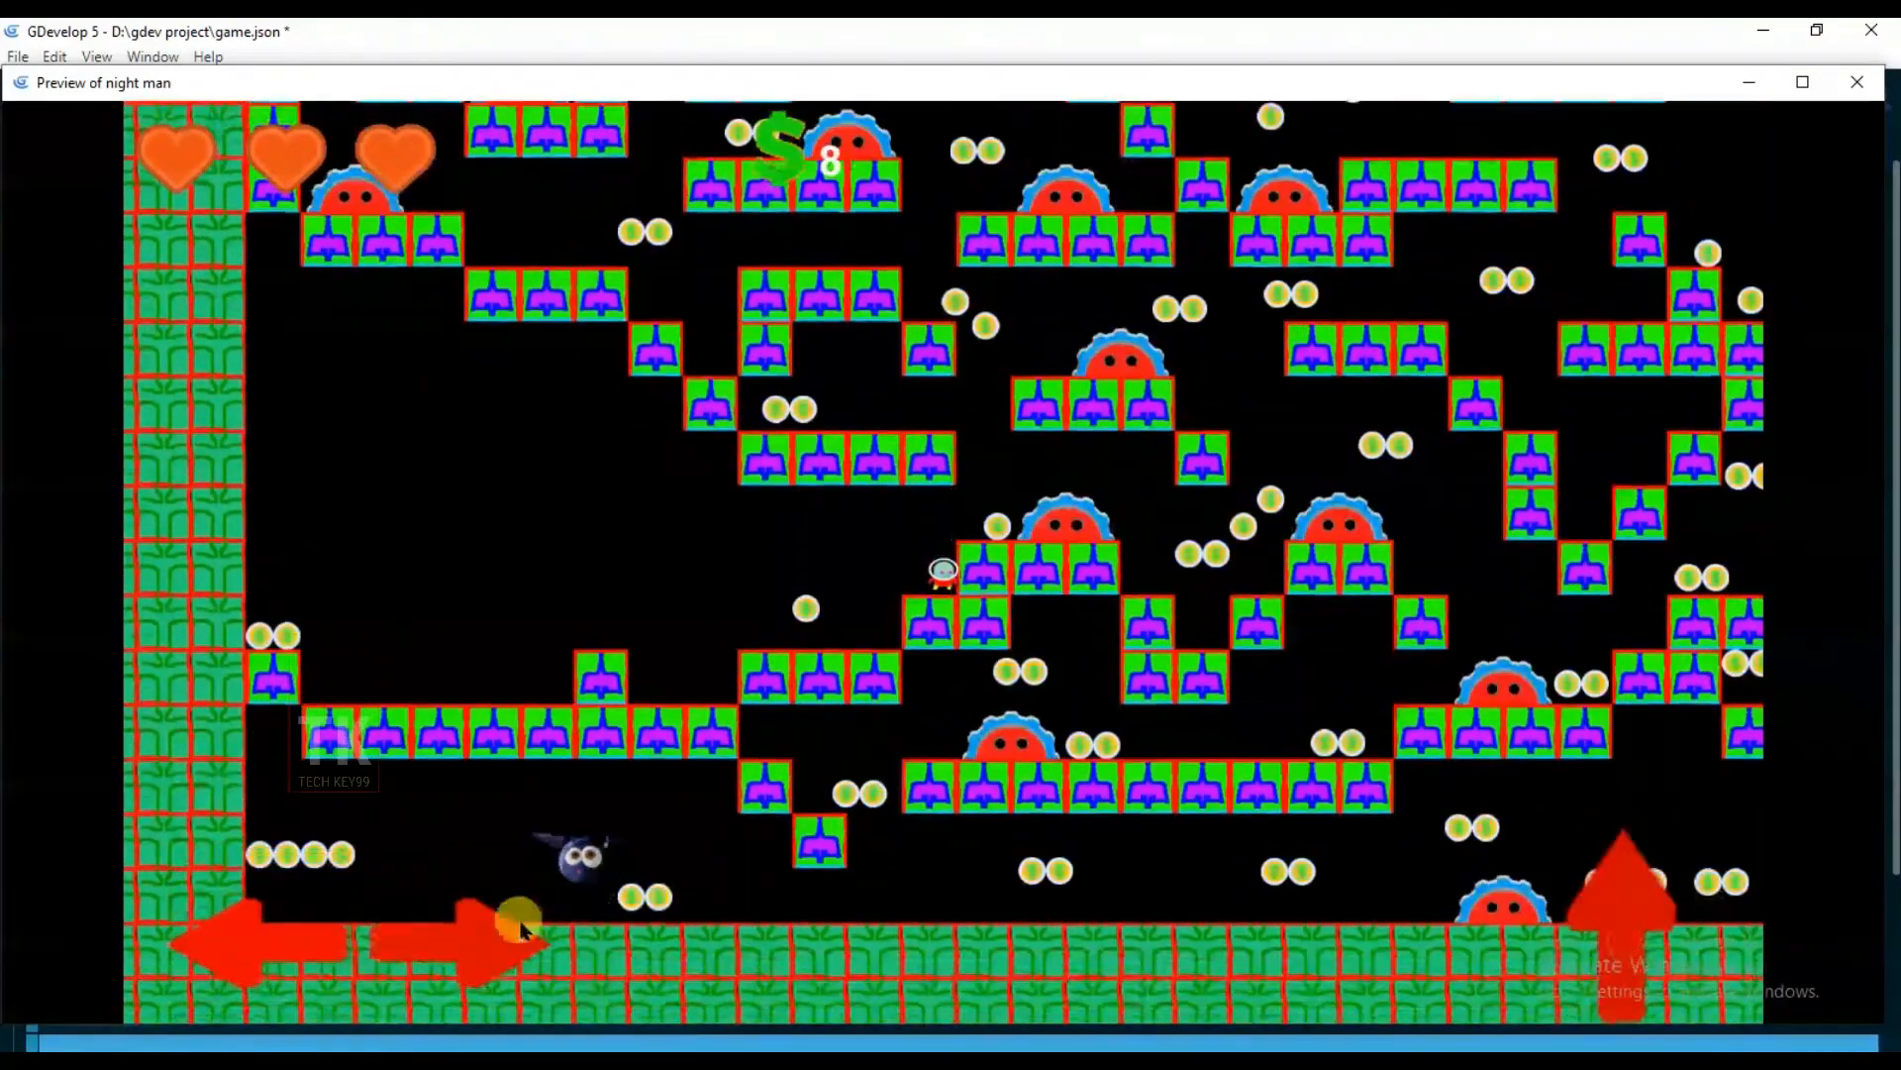
pyautogui.click(1596, 929)
pyautogui.click(1584, 921)
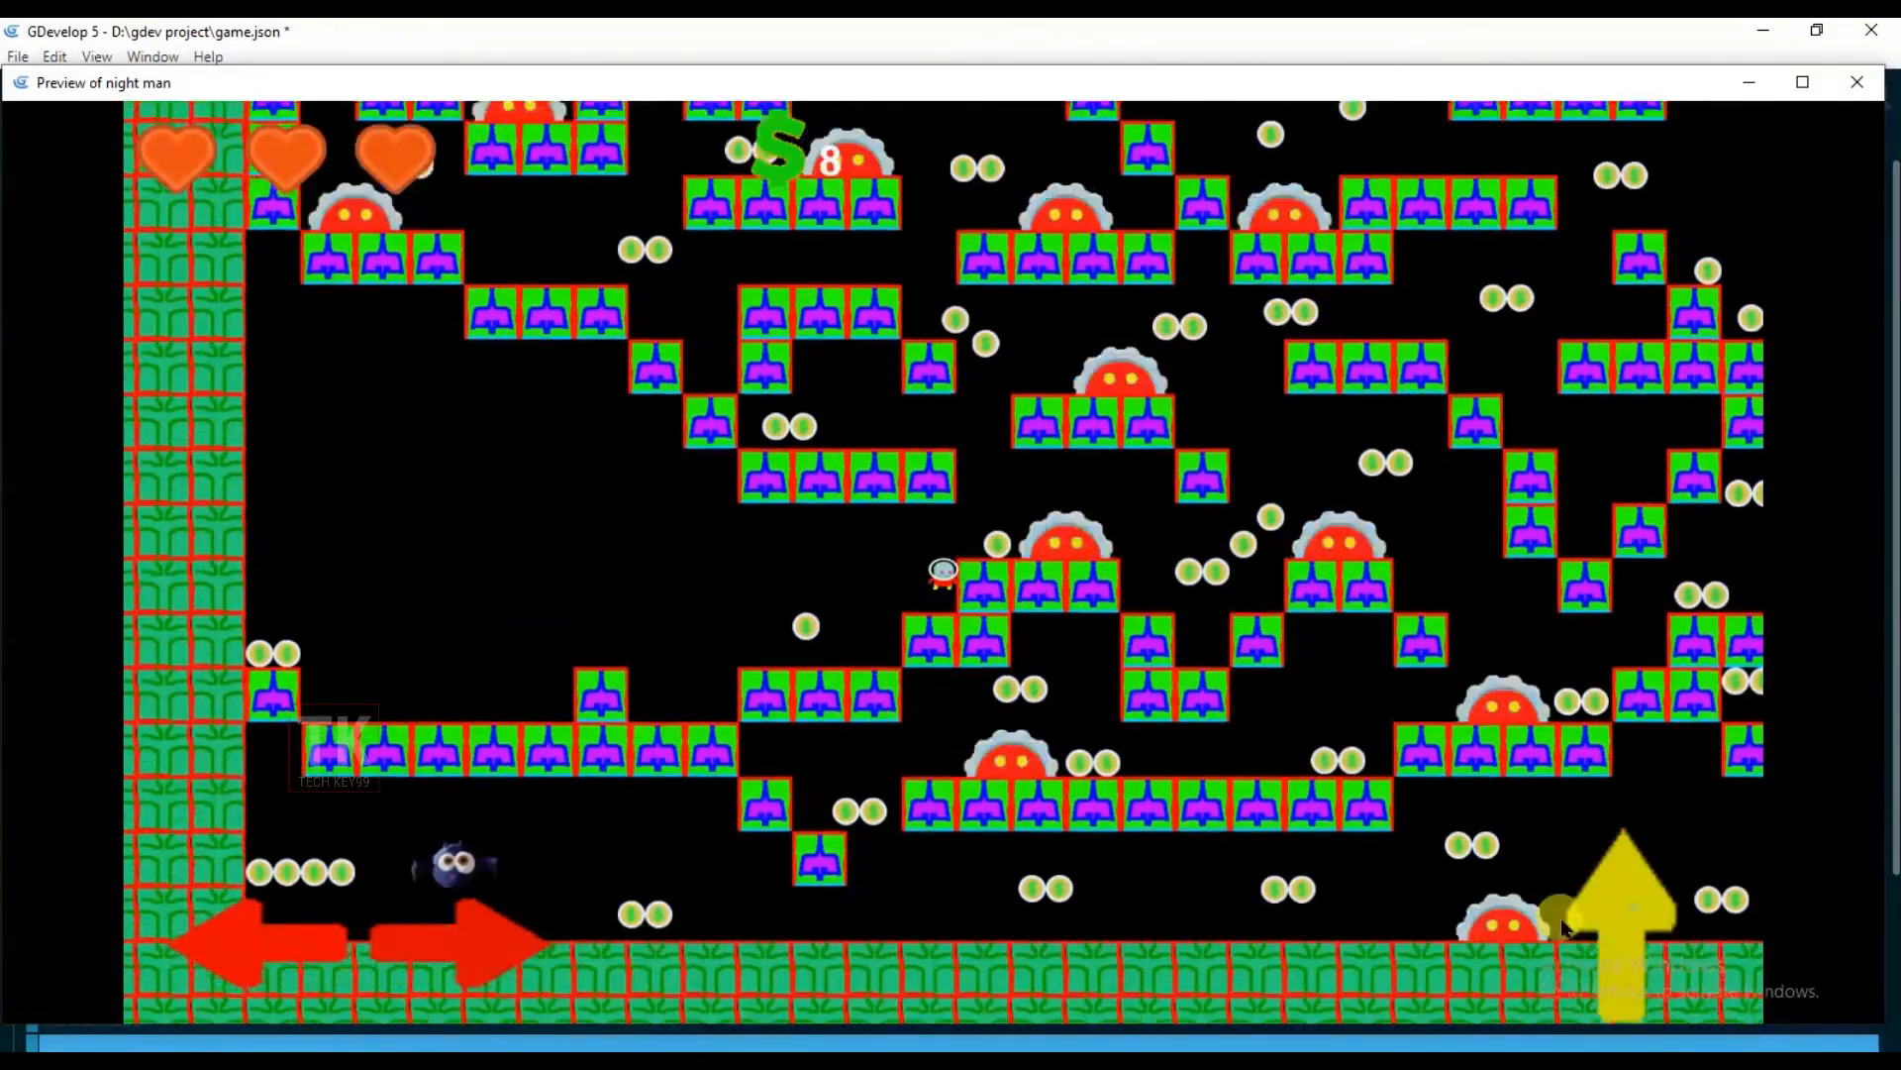
pyautogui.click(530, 921)
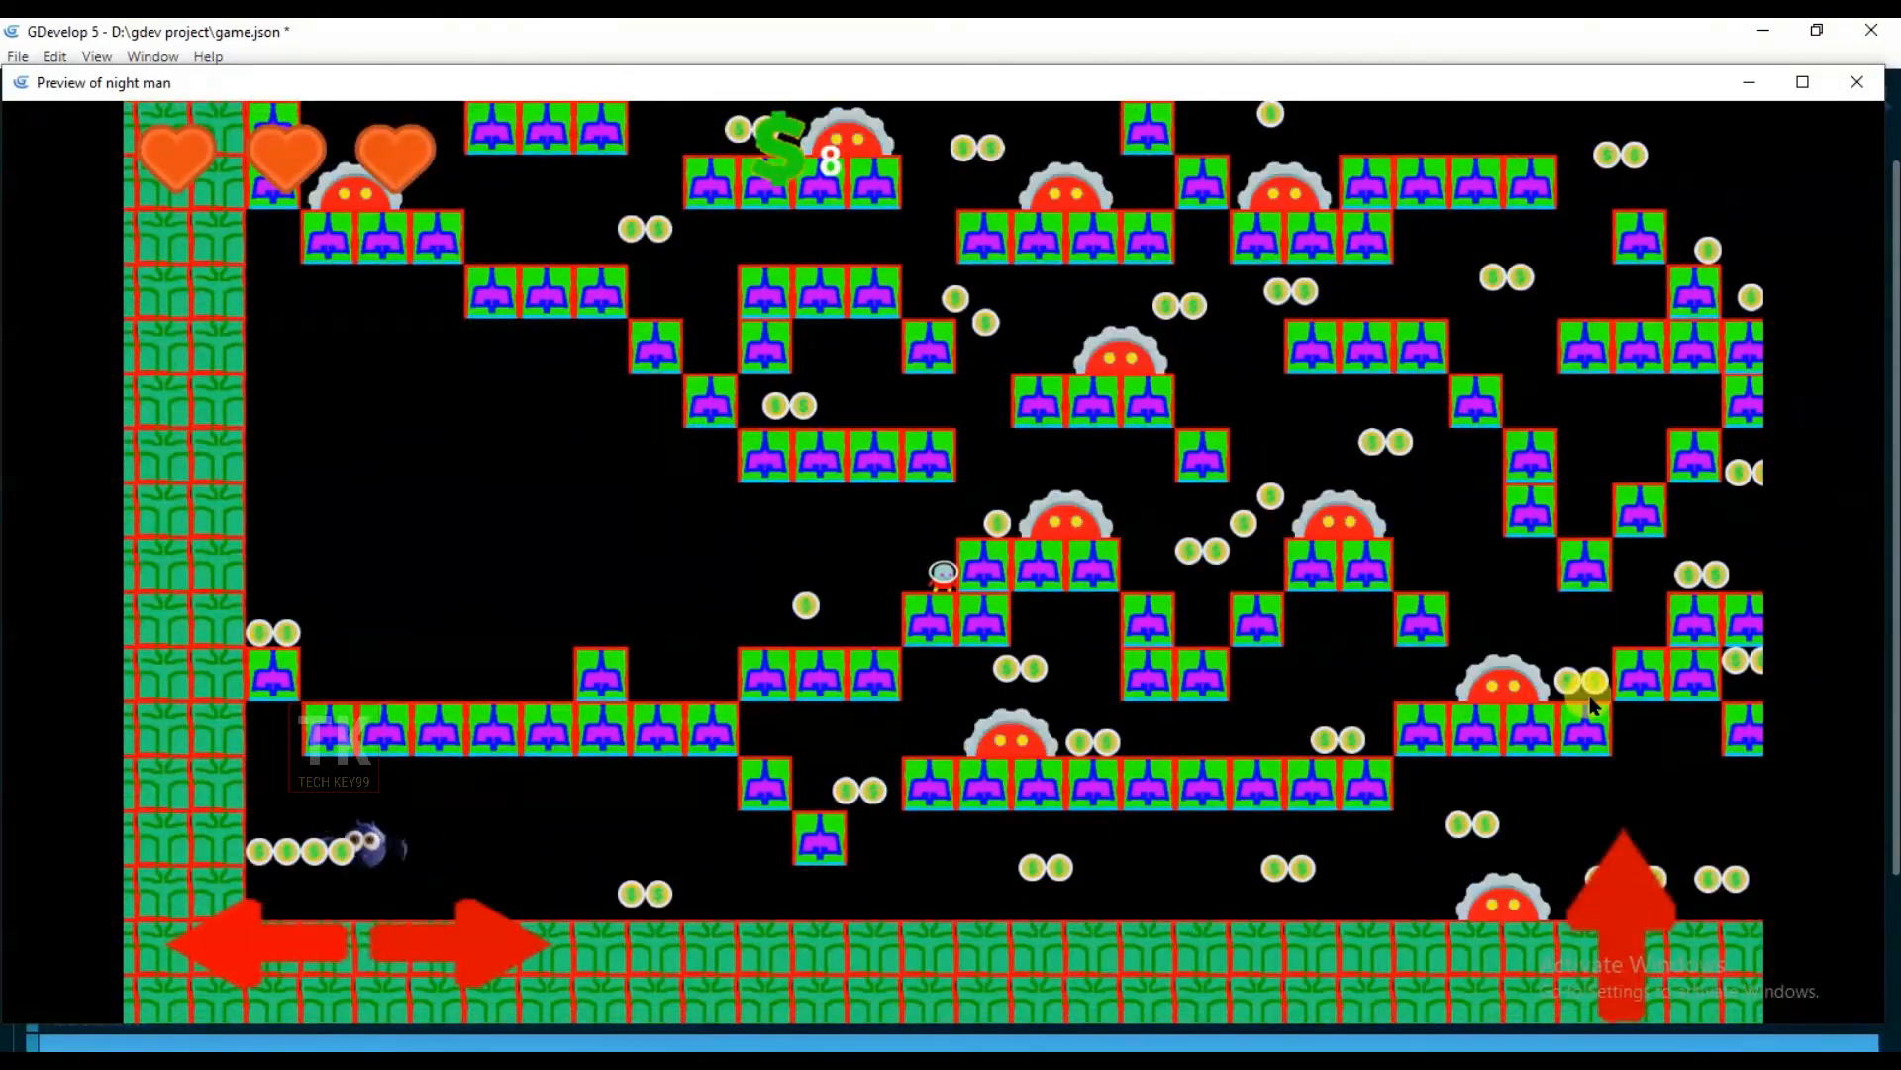
# Test the keyboard controls by running and jumping the player rightward across the level's block platforms
pyautogui.press('Right')
pyautogui.press('space')
pyautogui.press('space')
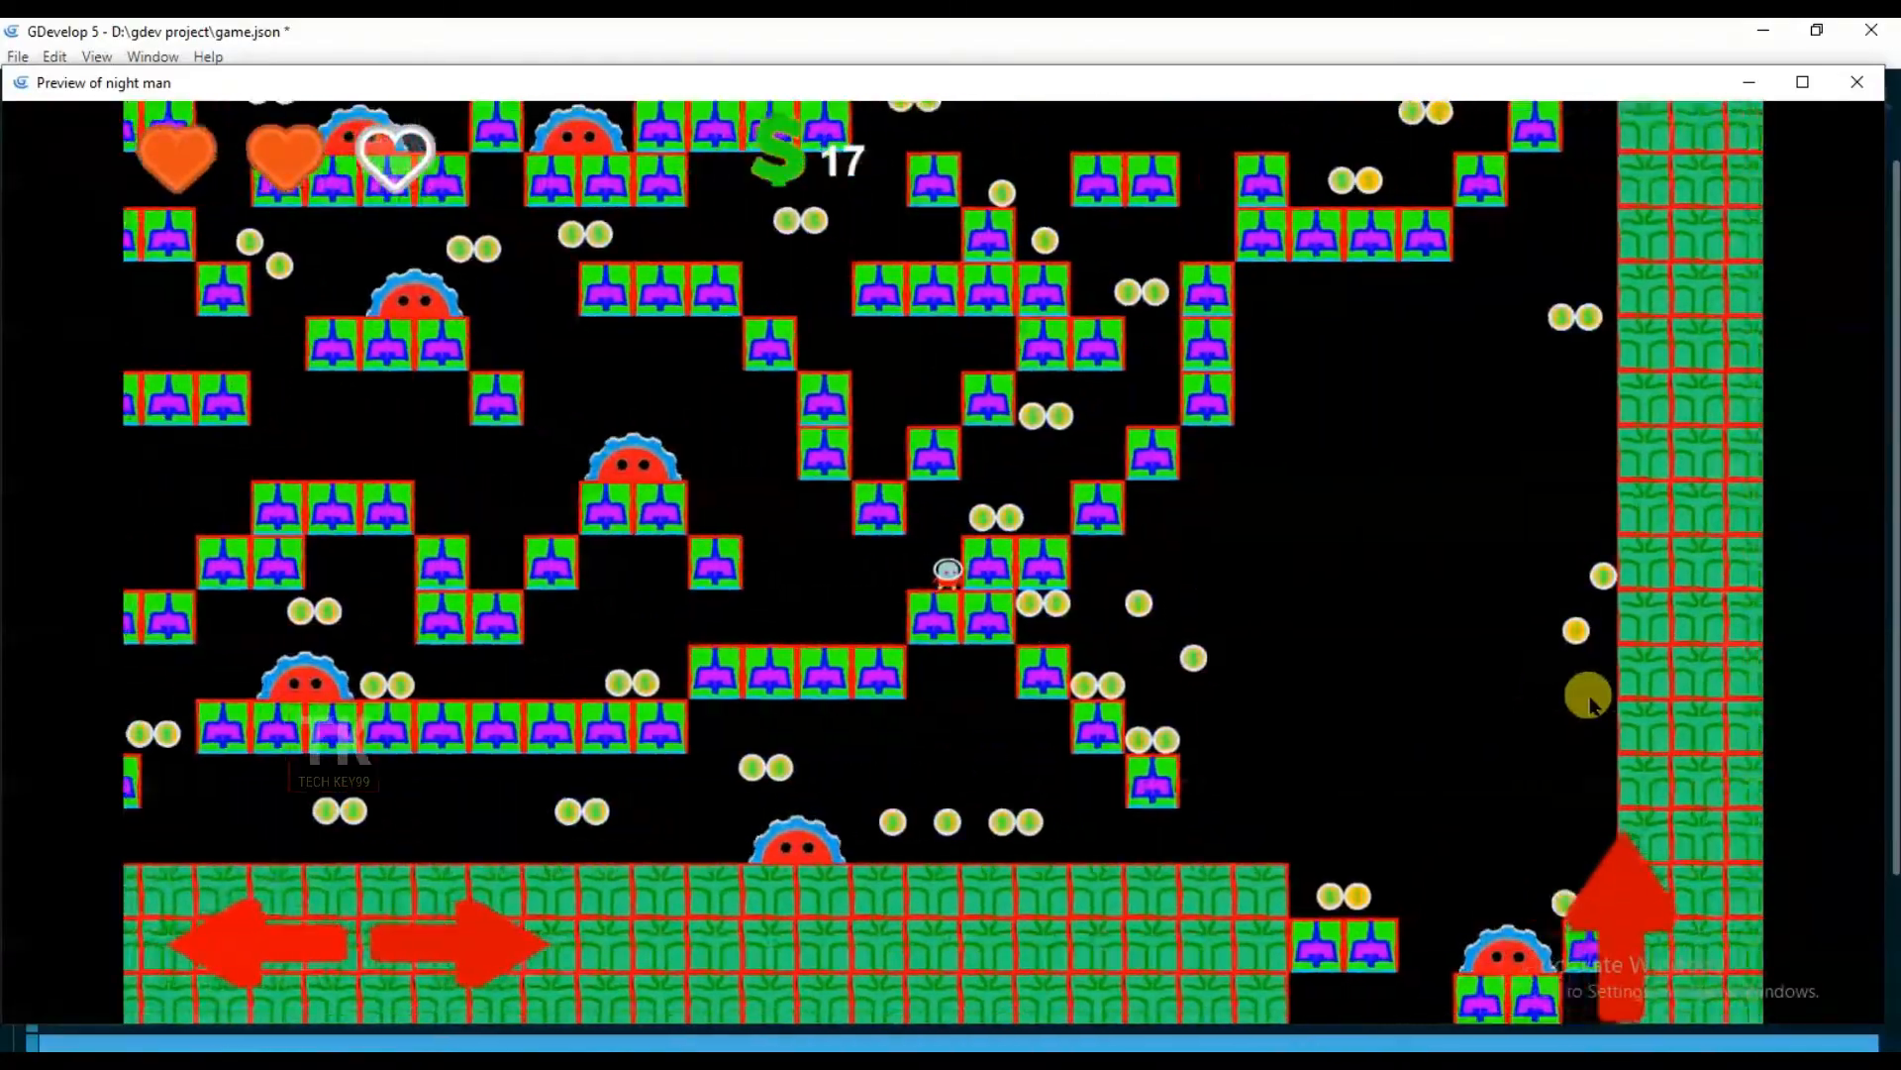
pyautogui.press('space')
pyautogui.press('Right')
pyautogui.press('space')
pyautogui.press('space')
# Climb the player up the staggered blocks near the green wall with alternating keyboard moves and jumps, collecting coins
pyautogui.press('Left')
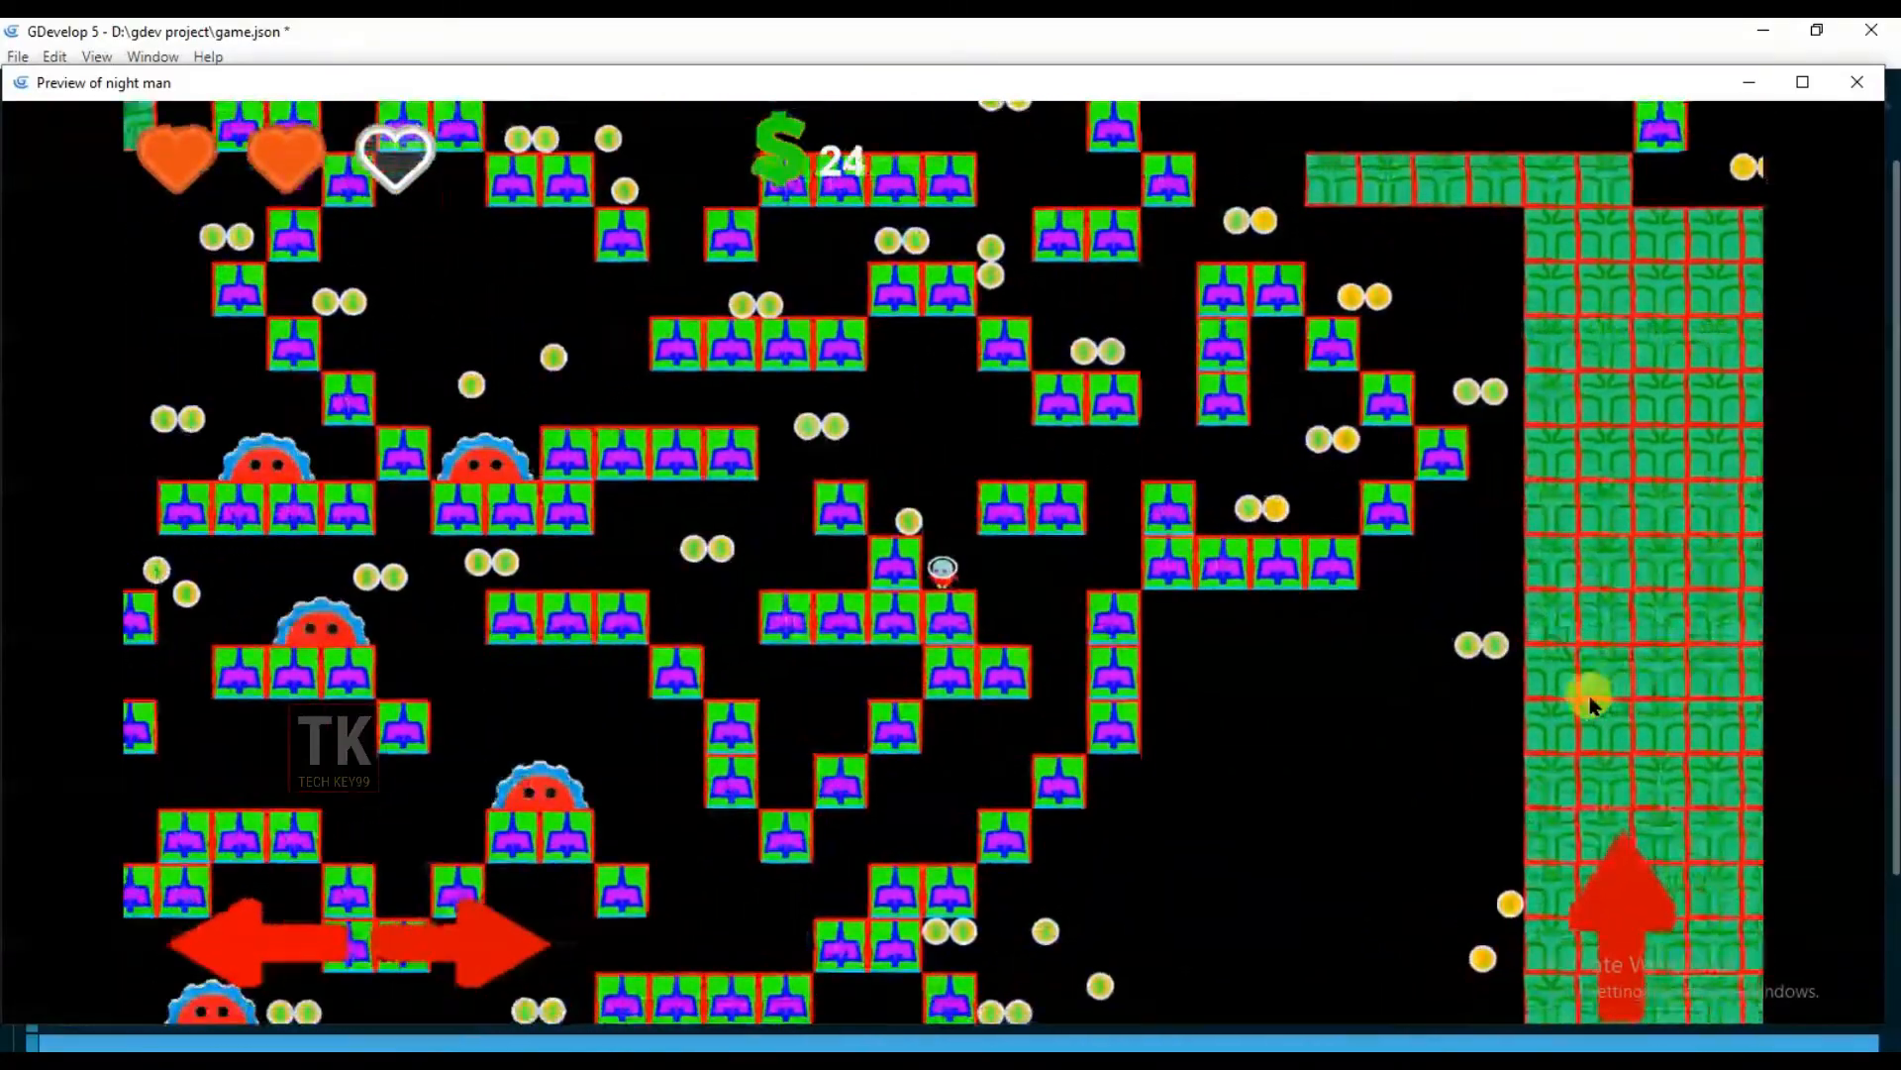
pyautogui.press('space')
pyautogui.press('Left')
pyautogui.press('Right')
pyautogui.press('space')
pyautogui.press('Left')
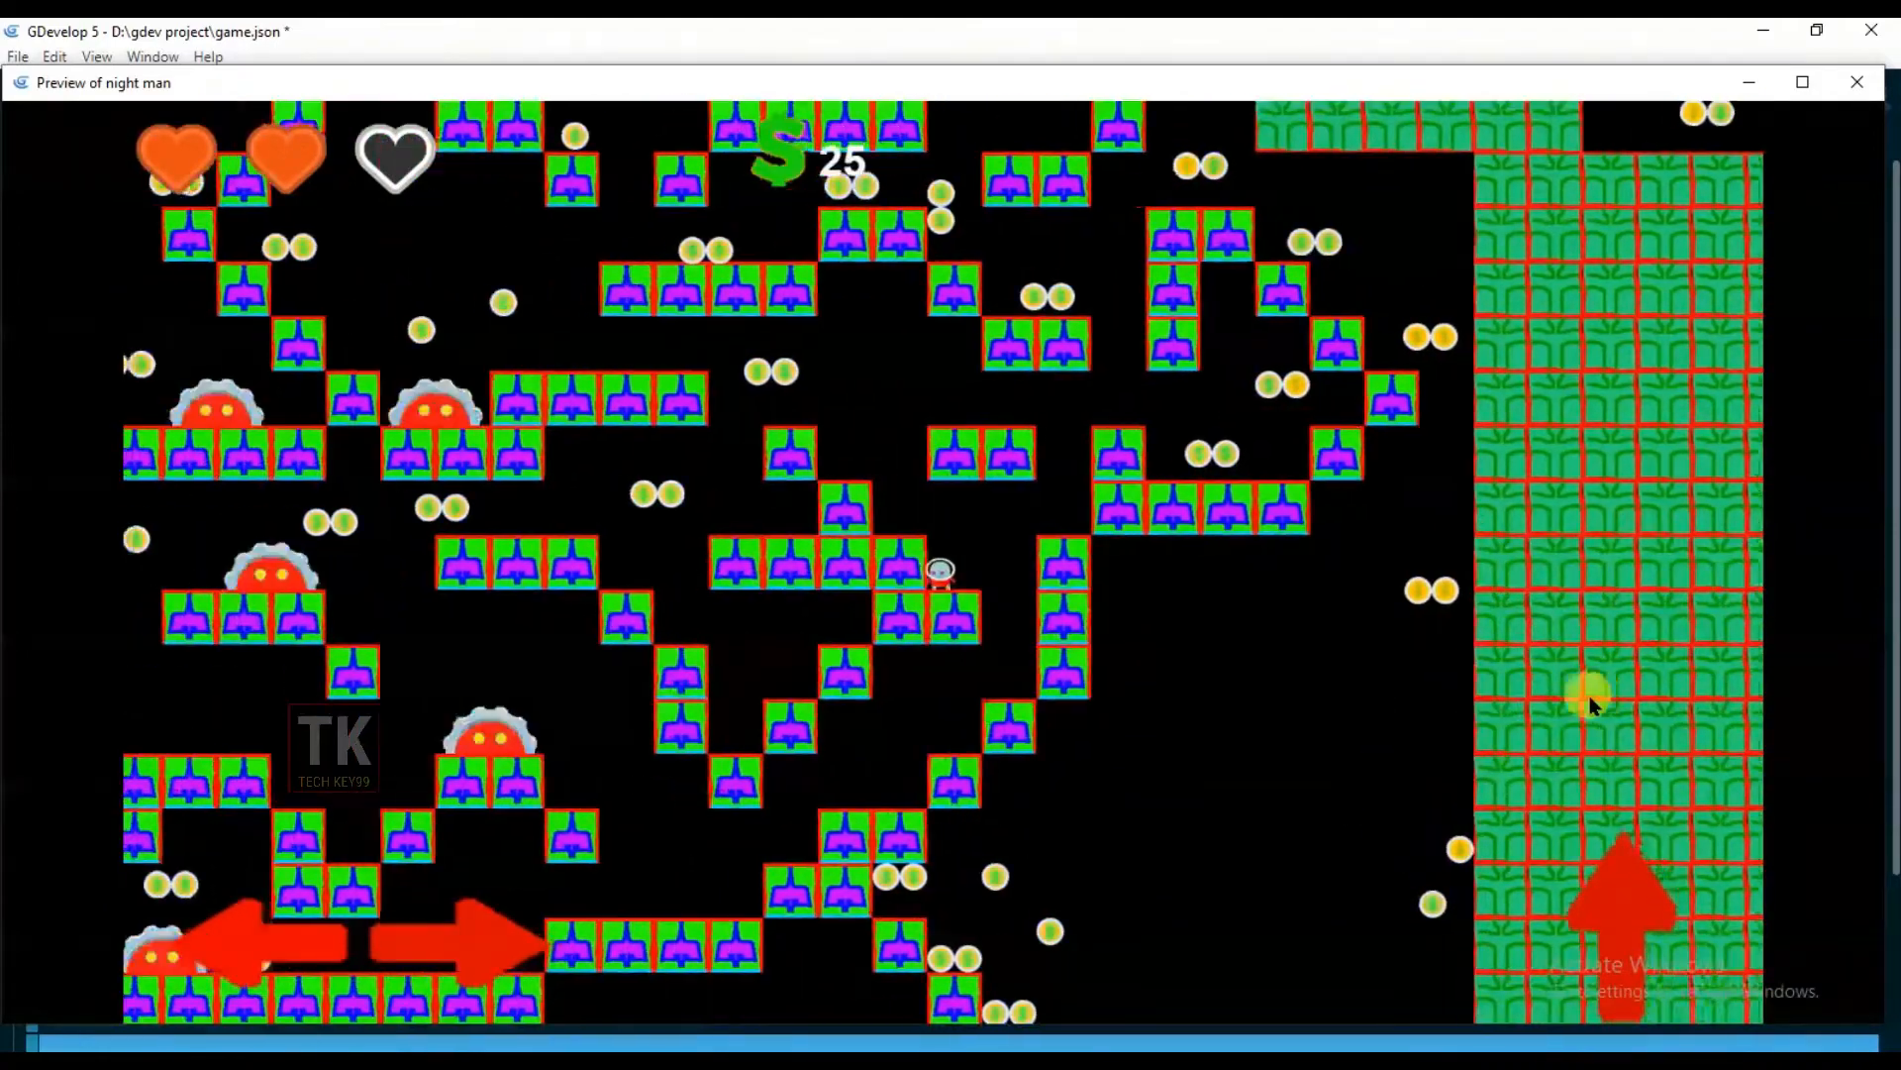
pyautogui.press('space')
pyautogui.press('Right')
pyautogui.press('space')
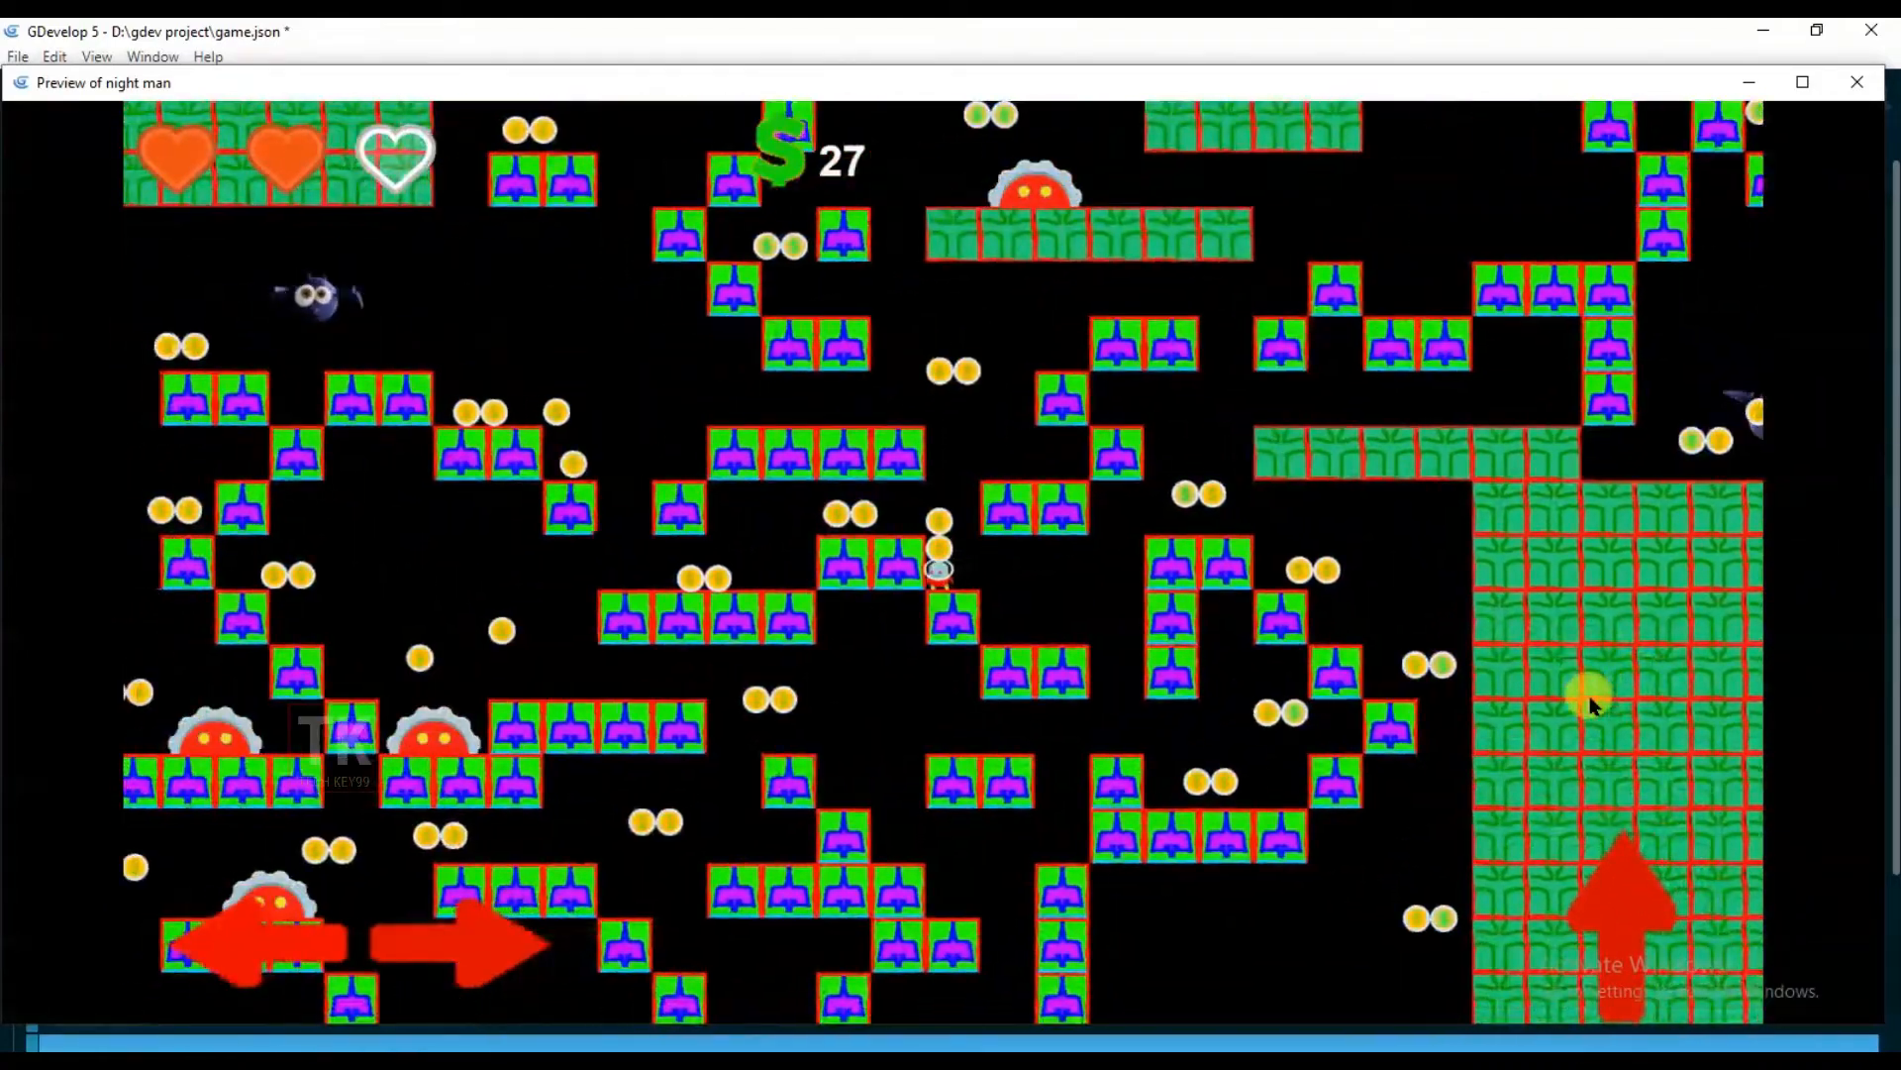
# Jump the player rightward over the upper platforms and the block peak, down to the lower green floor
pyautogui.press('space')
pyautogui.press('Right')
pyautogui.press('space')
pyautogui.press('Right')
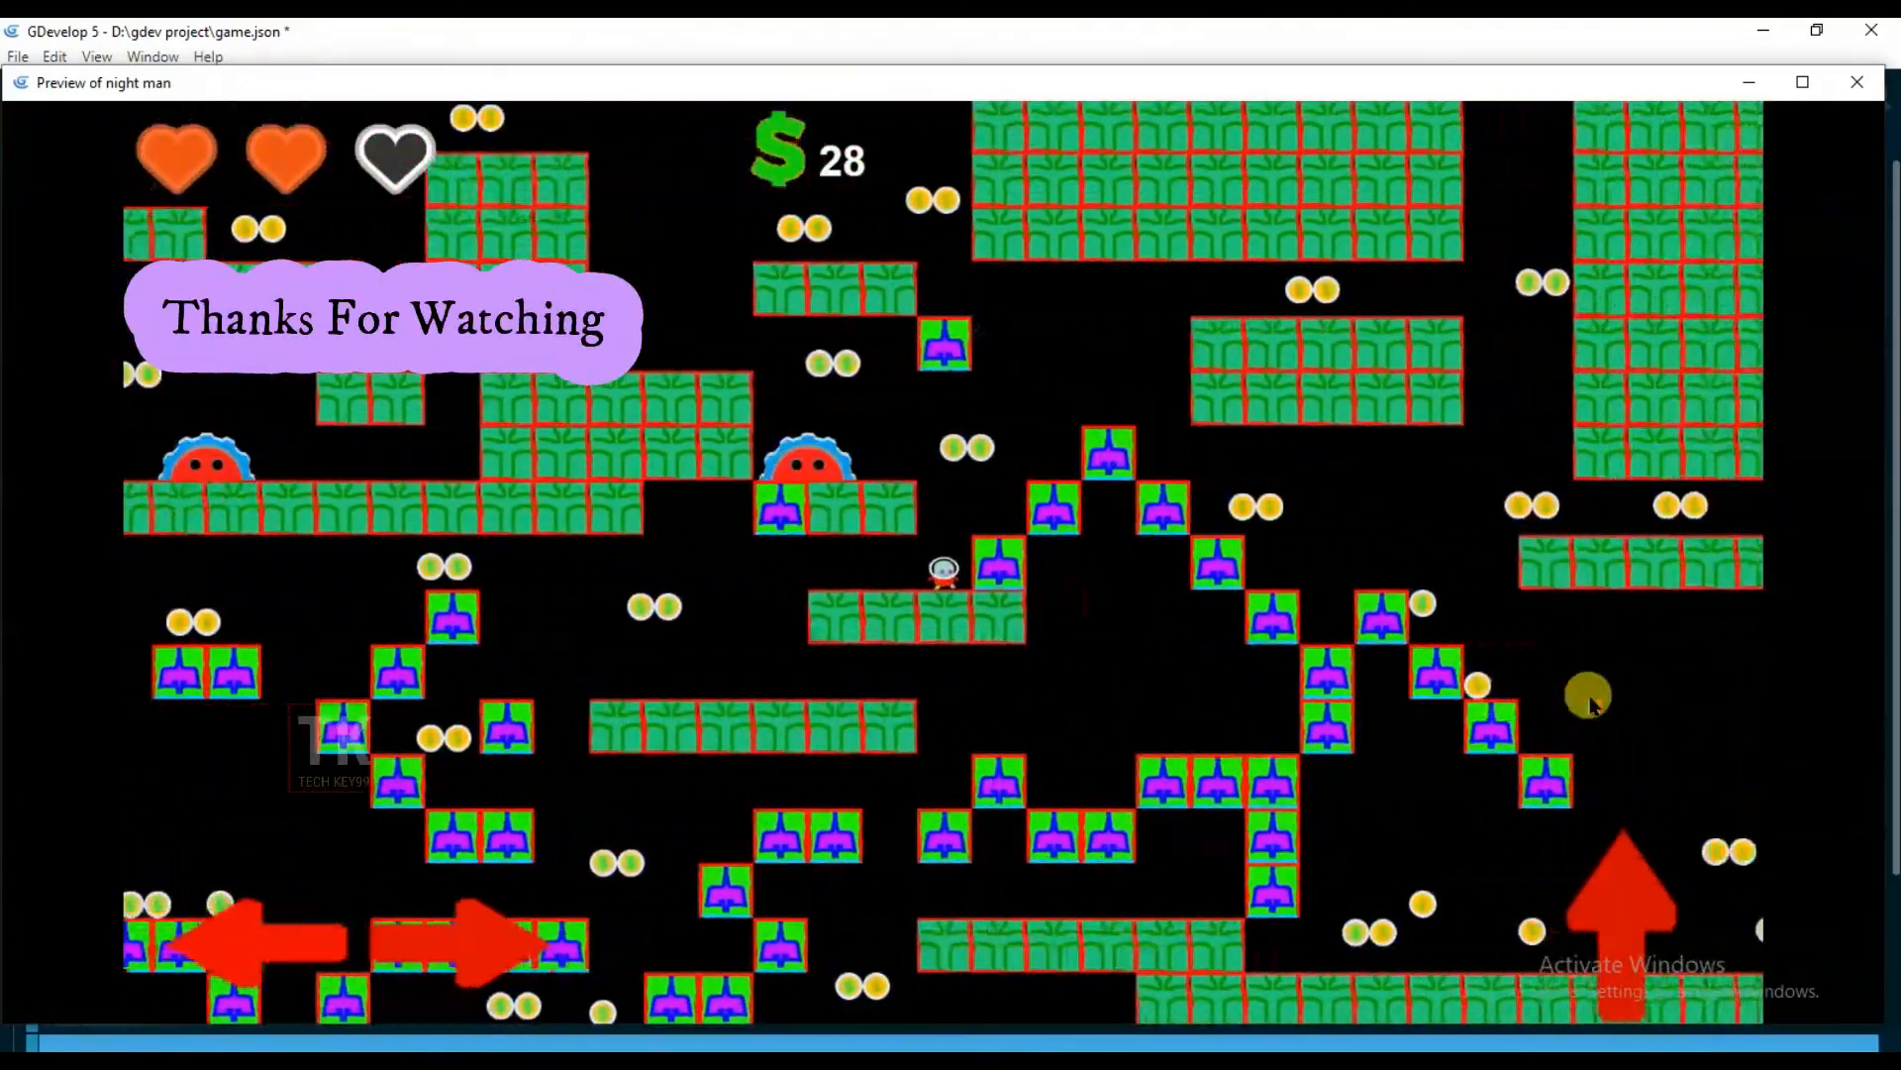
pyautogui.press('space')
pyautogui.press('Right')
pyautogui.press('space')
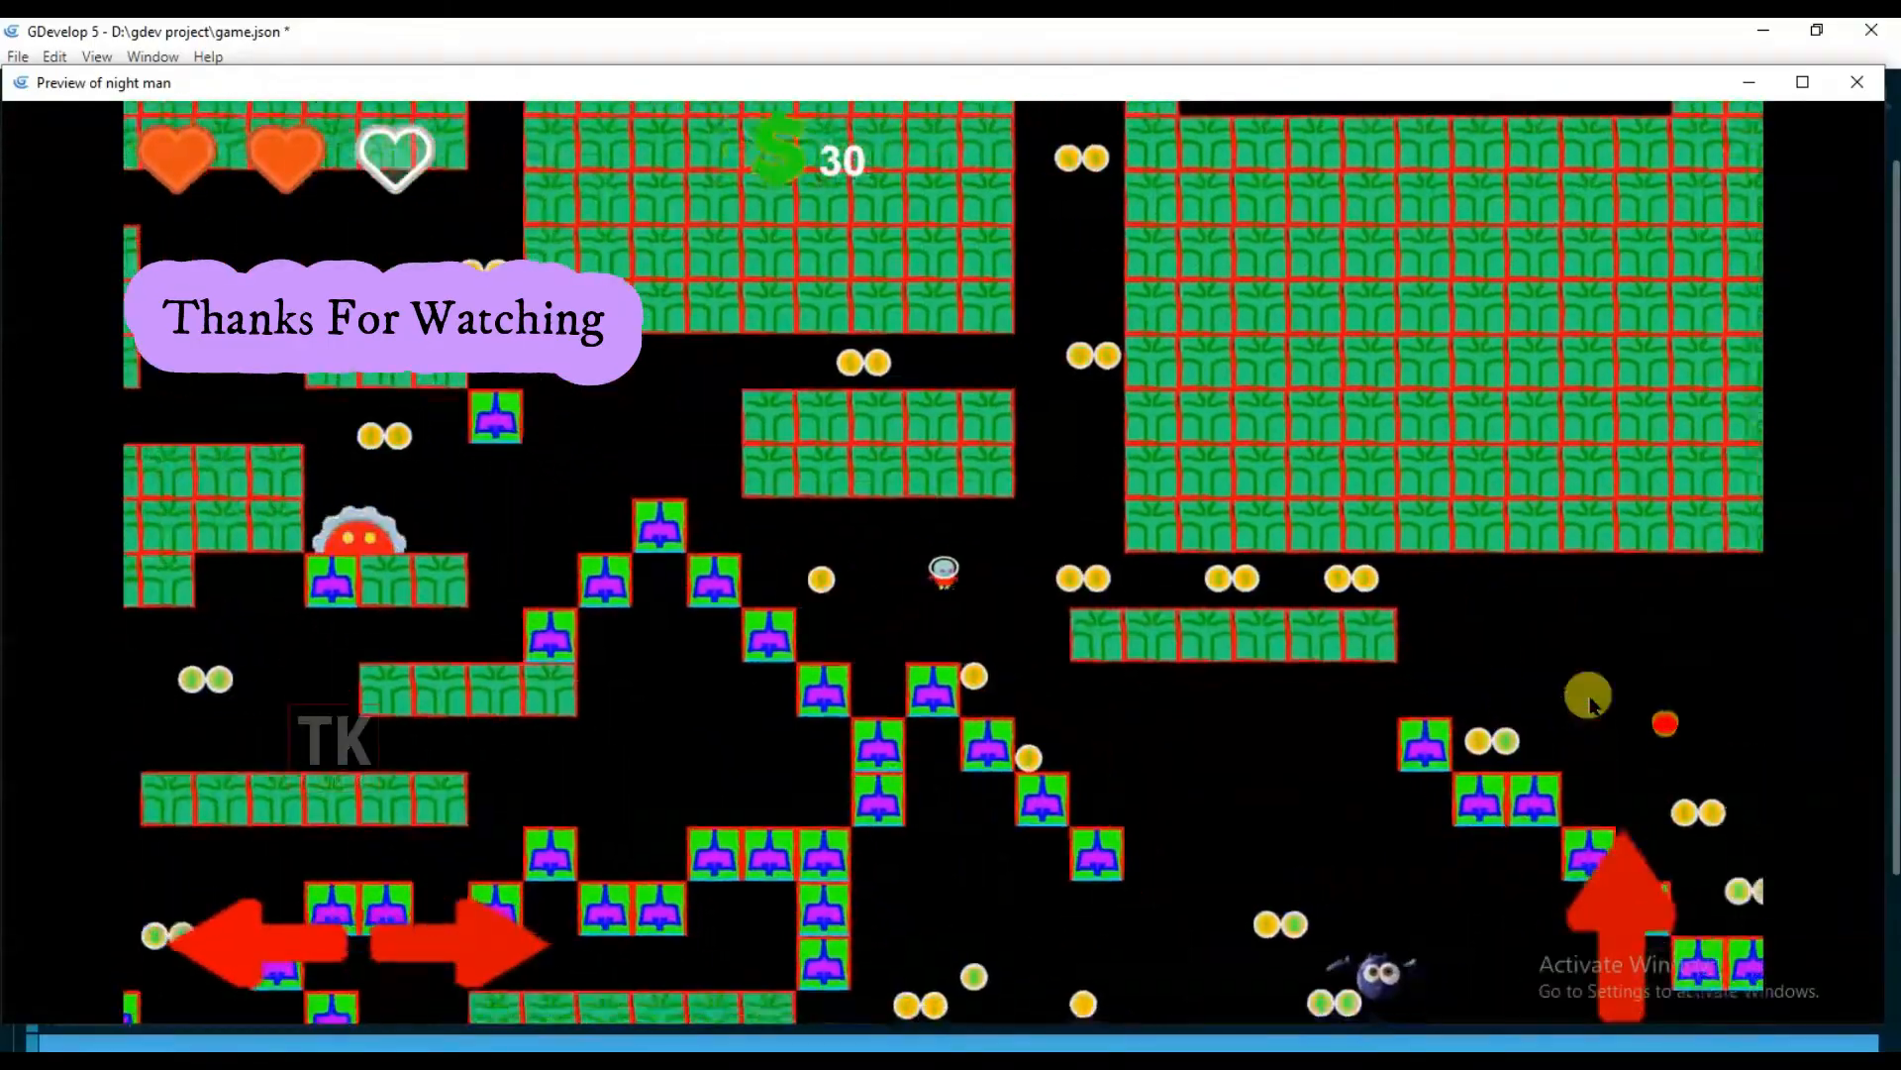
pyautogui.press('Right')
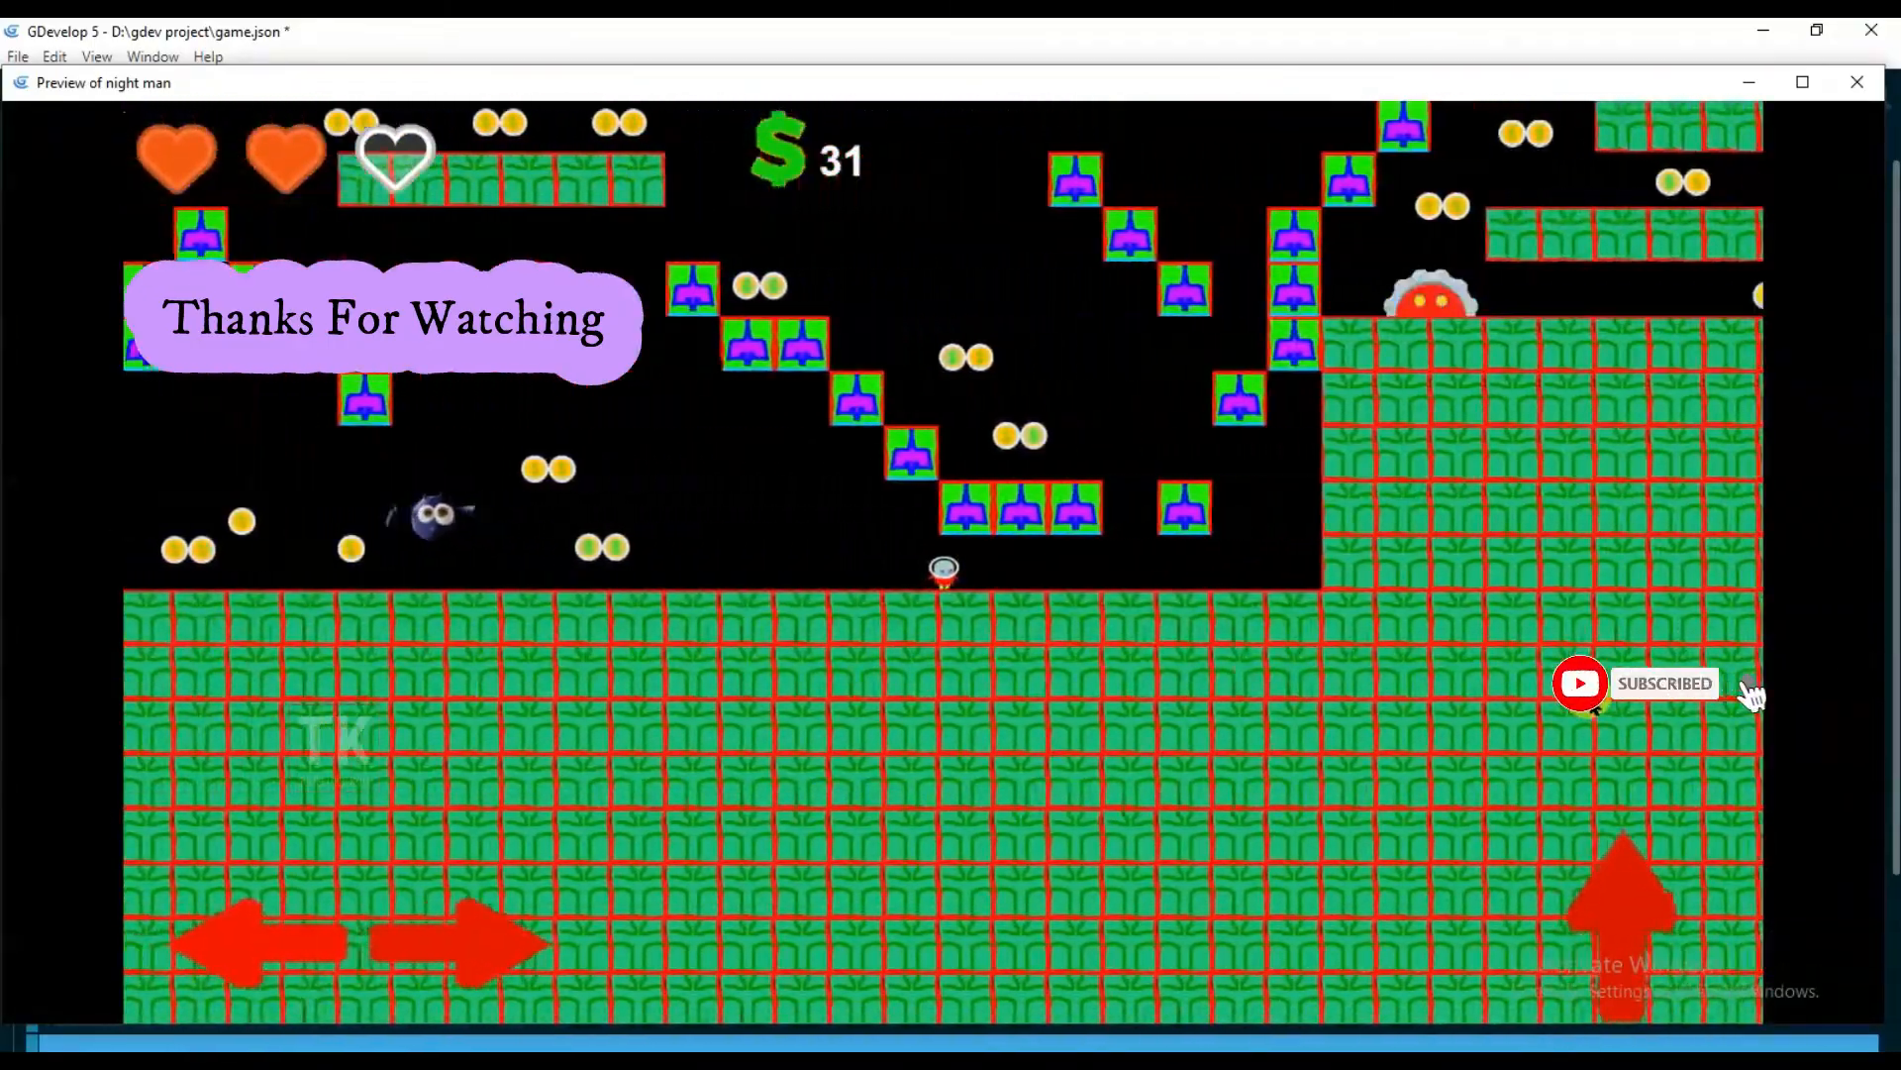
# Try to jump the player from the green floor onto the single block beside the tall green wall
pyautogui.press('Right')
pyautogui.press('space')
pyautogui.press('Left')
pyautogui.press('space')
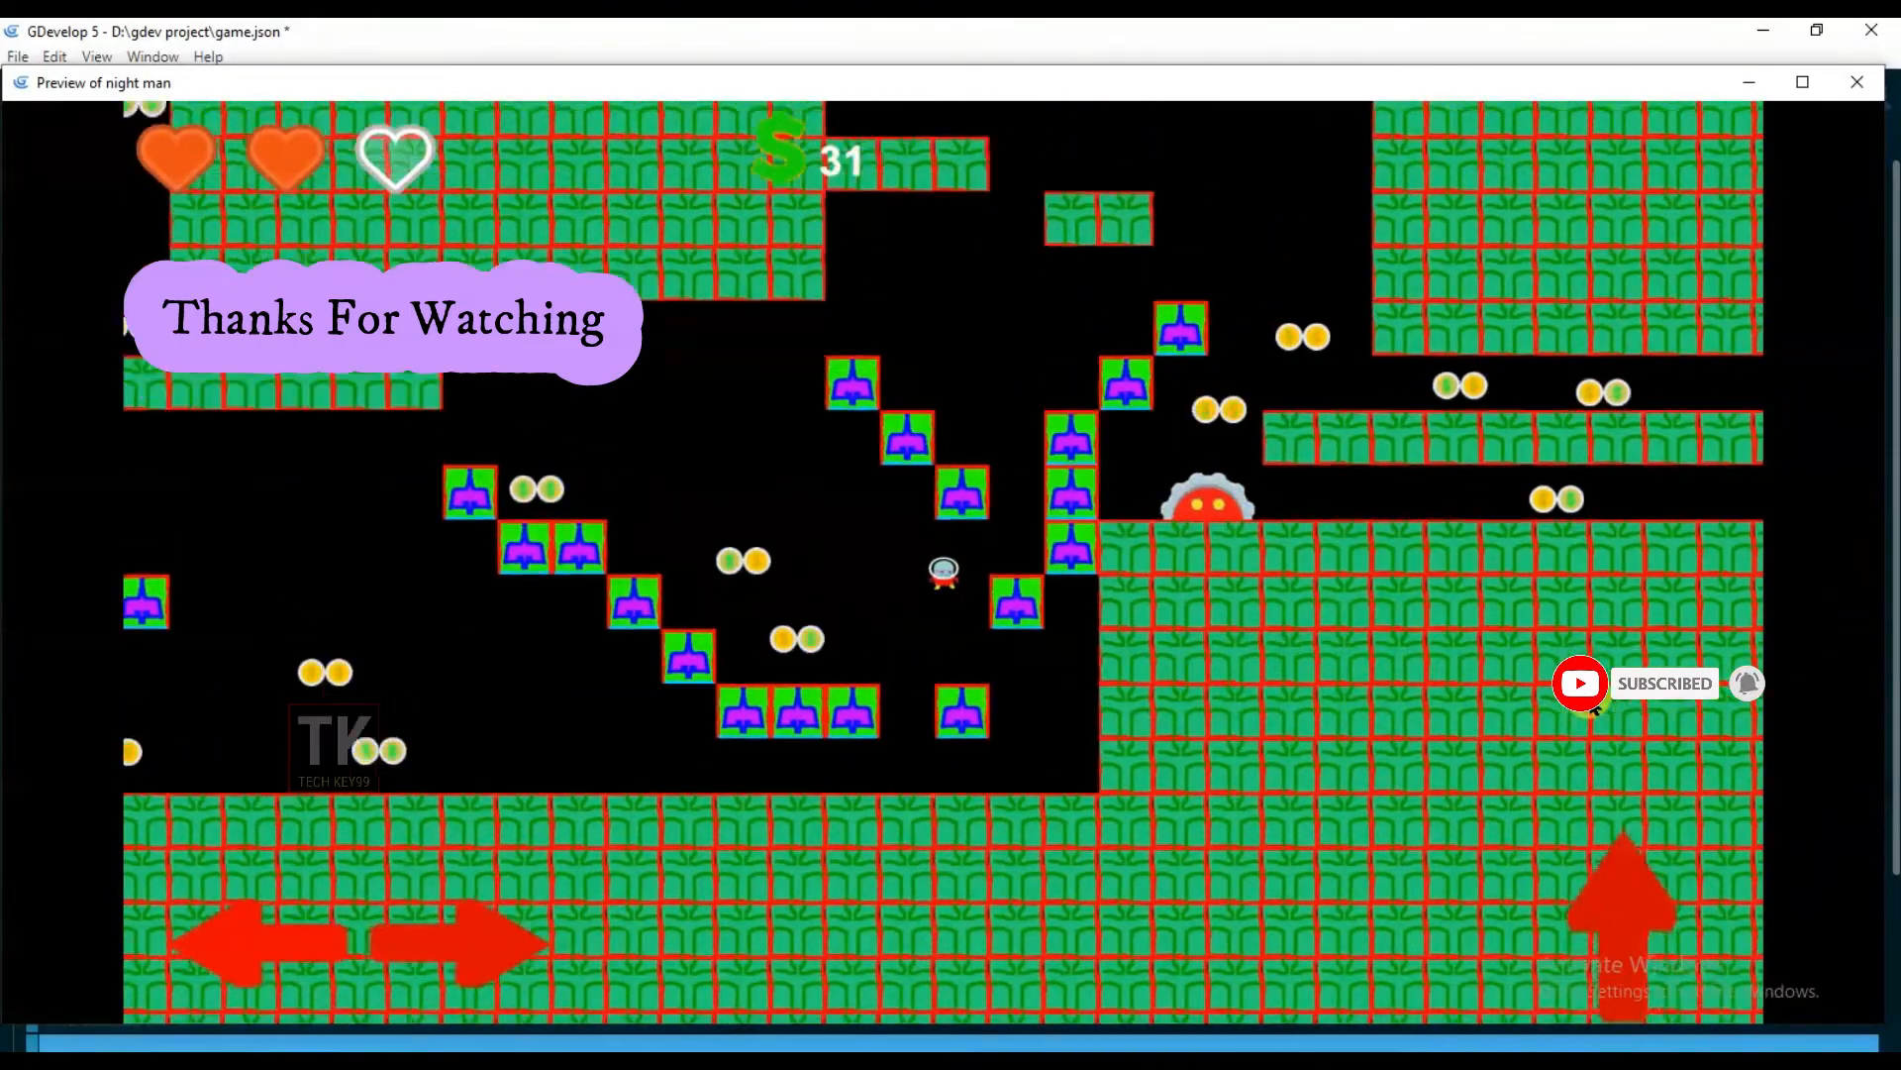
pyautogui.press('Right')
pyautogui.press('Left')
pyautogui.press('Right')
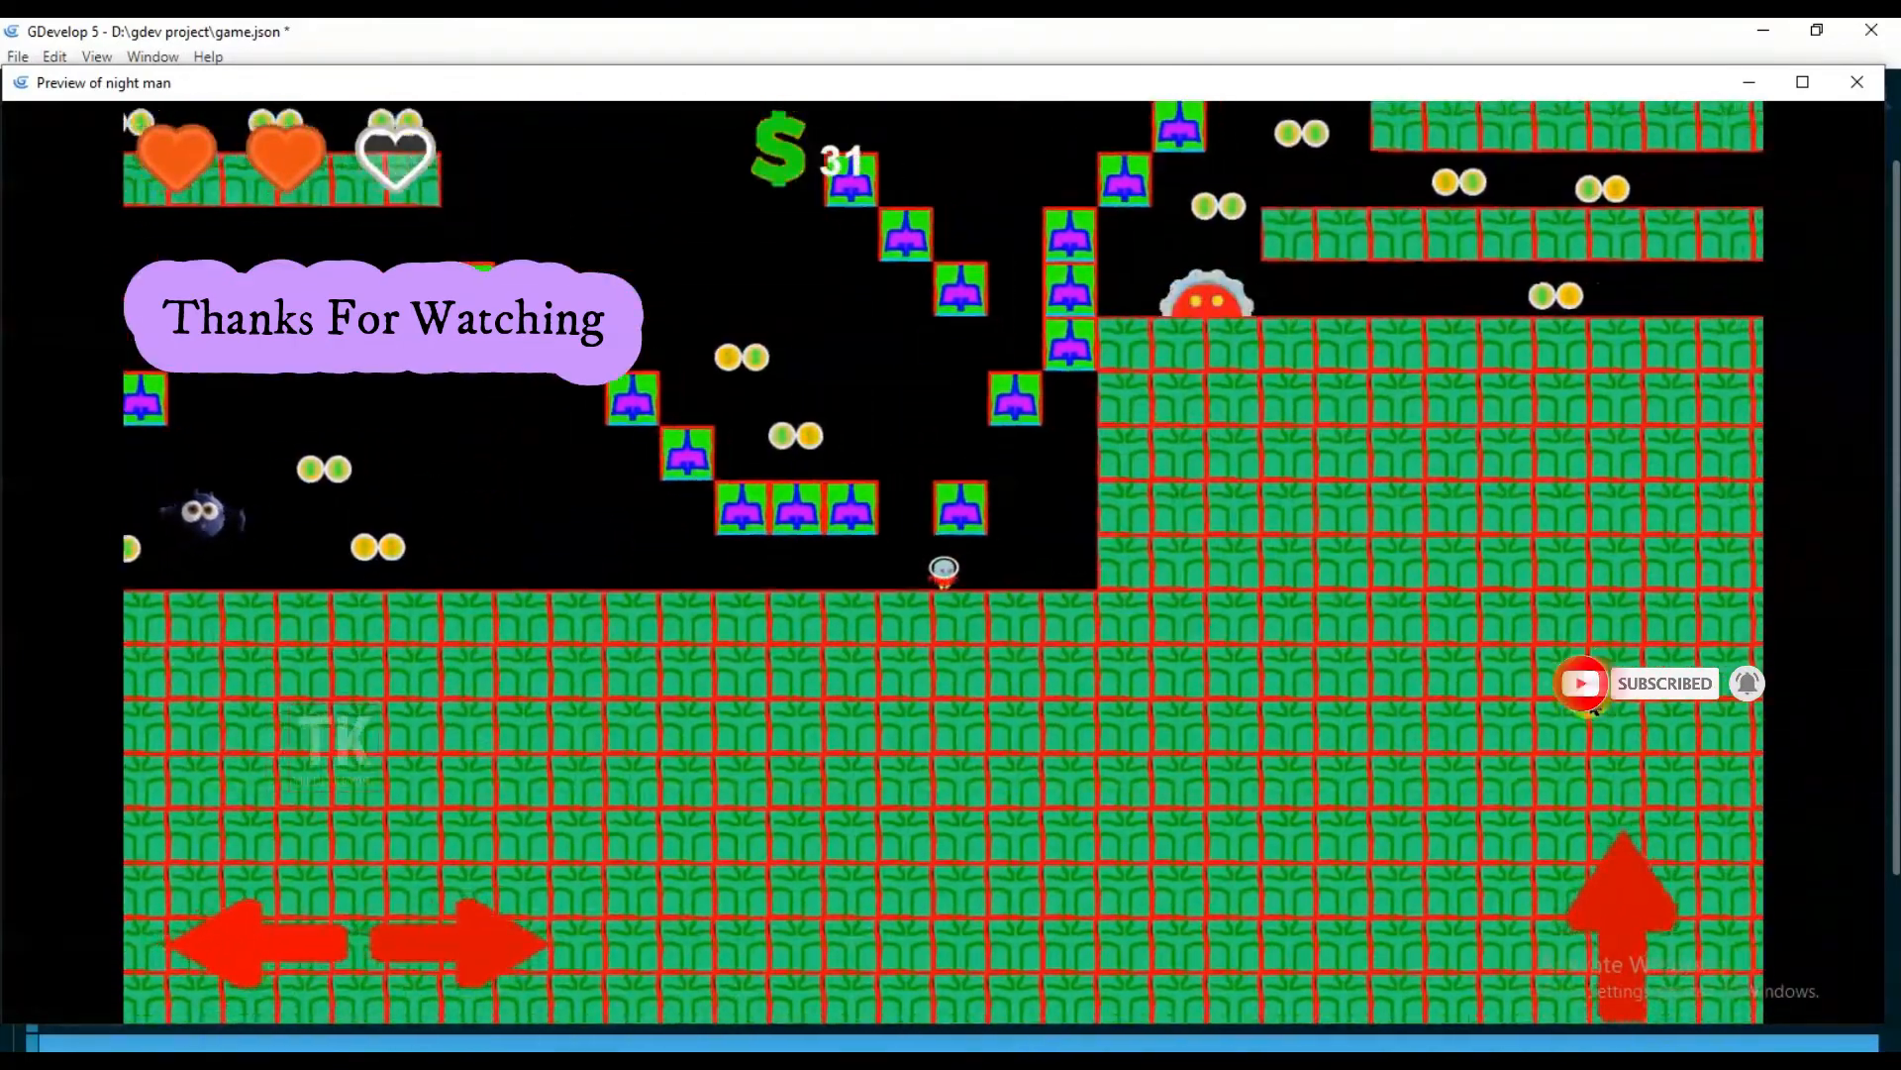
# Climb the player from the green floor up the stepped blocks to the highest one above the red saw
pyautogui.press('space')
pyautogui.press('Left')
pyautogui.press('space')
pyautogui.press('Right')
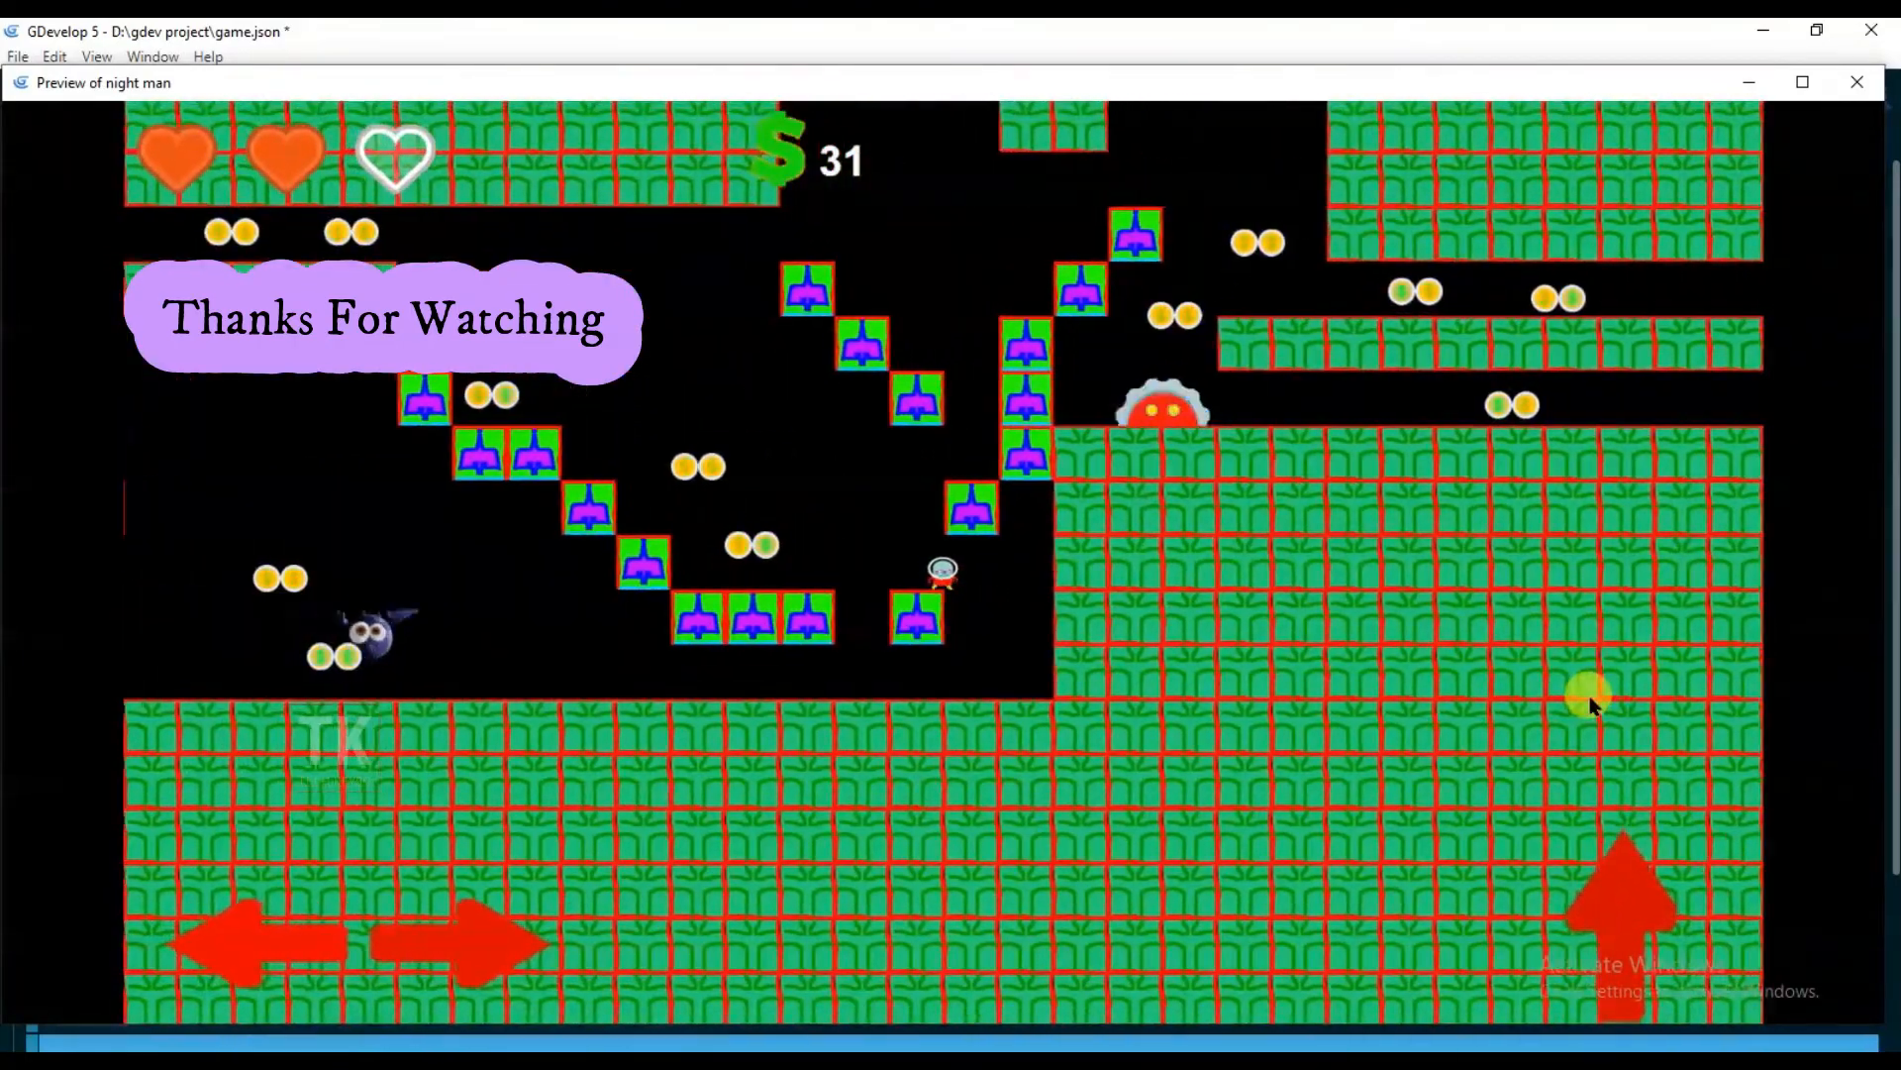
pyautogui.press('space')
pyautogui.press('space')
pyautogui.press('Left')
pyautogui.press('space')
pyautogui.press('Right')
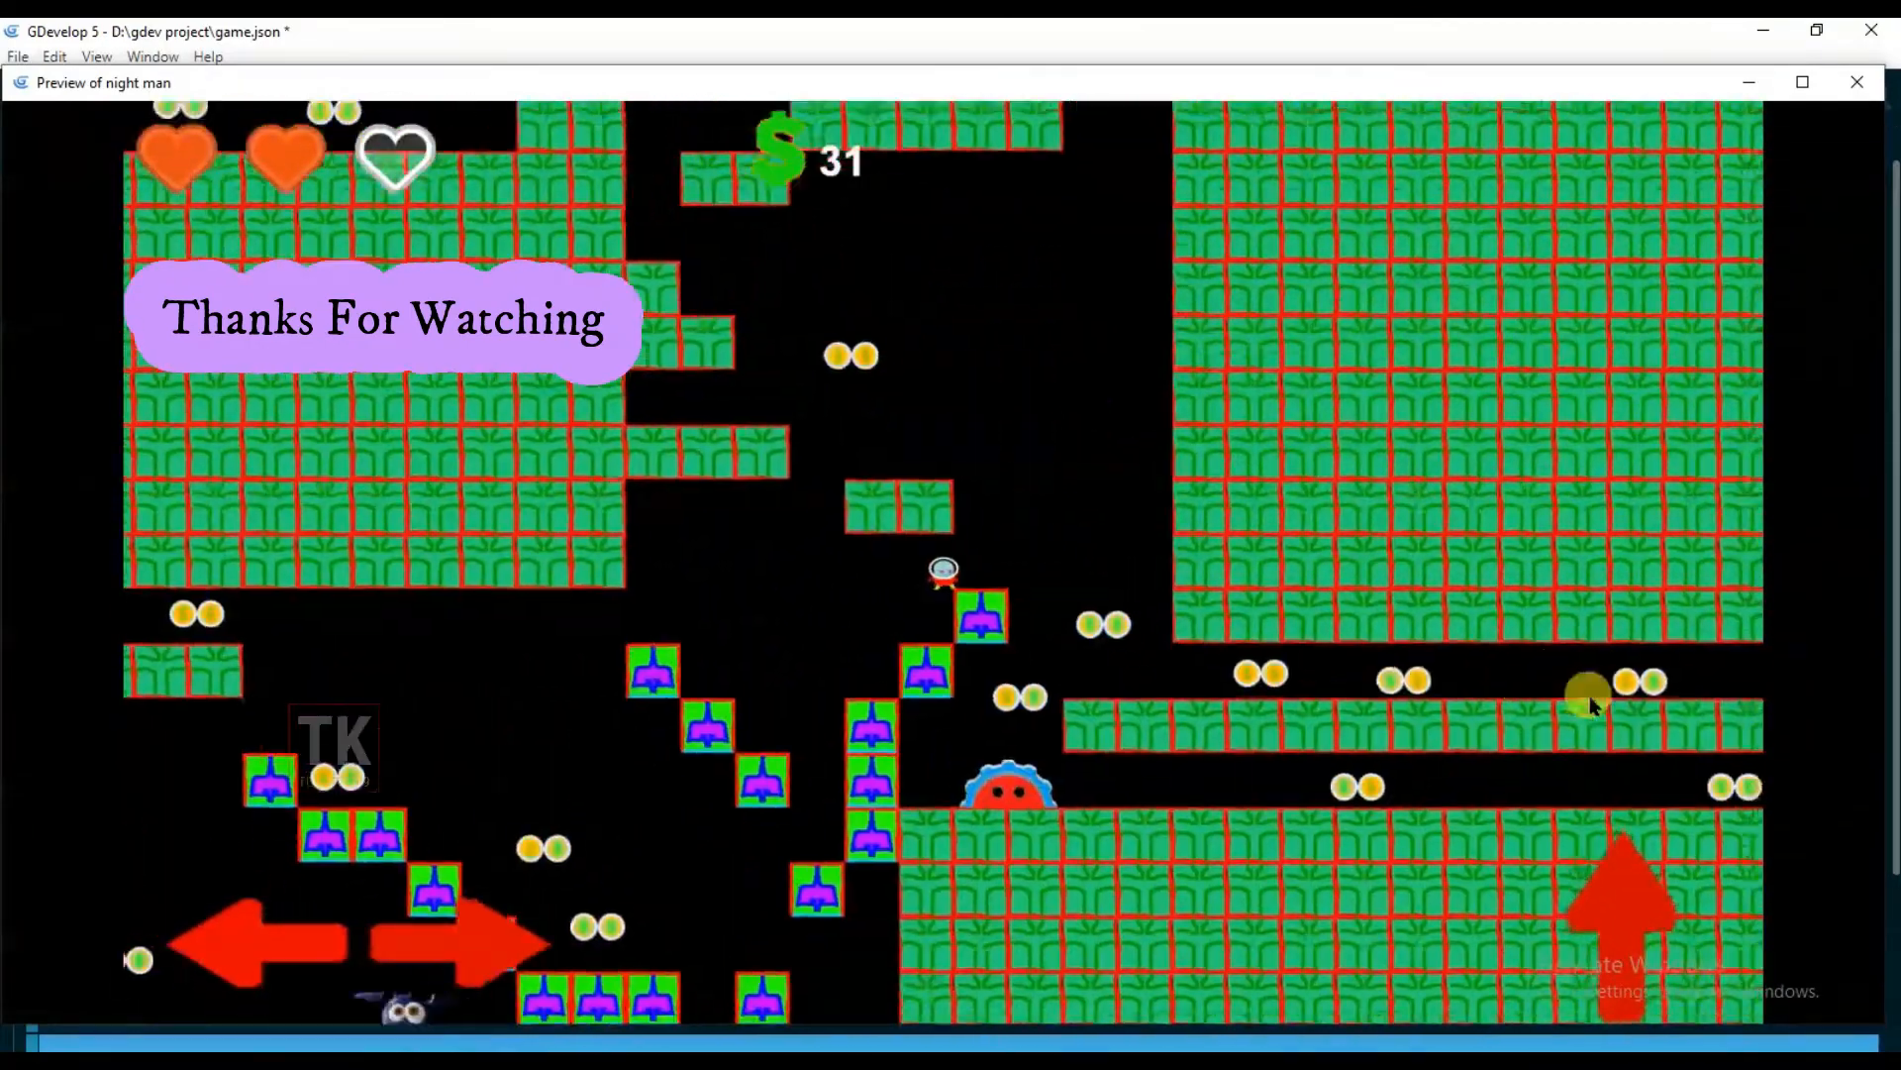
# Drop the player into the green tunnel past the saw and run it into the vertical shaft with the on-screen arrows
pyautogui.press('Left')
pyautogui.press('Right')
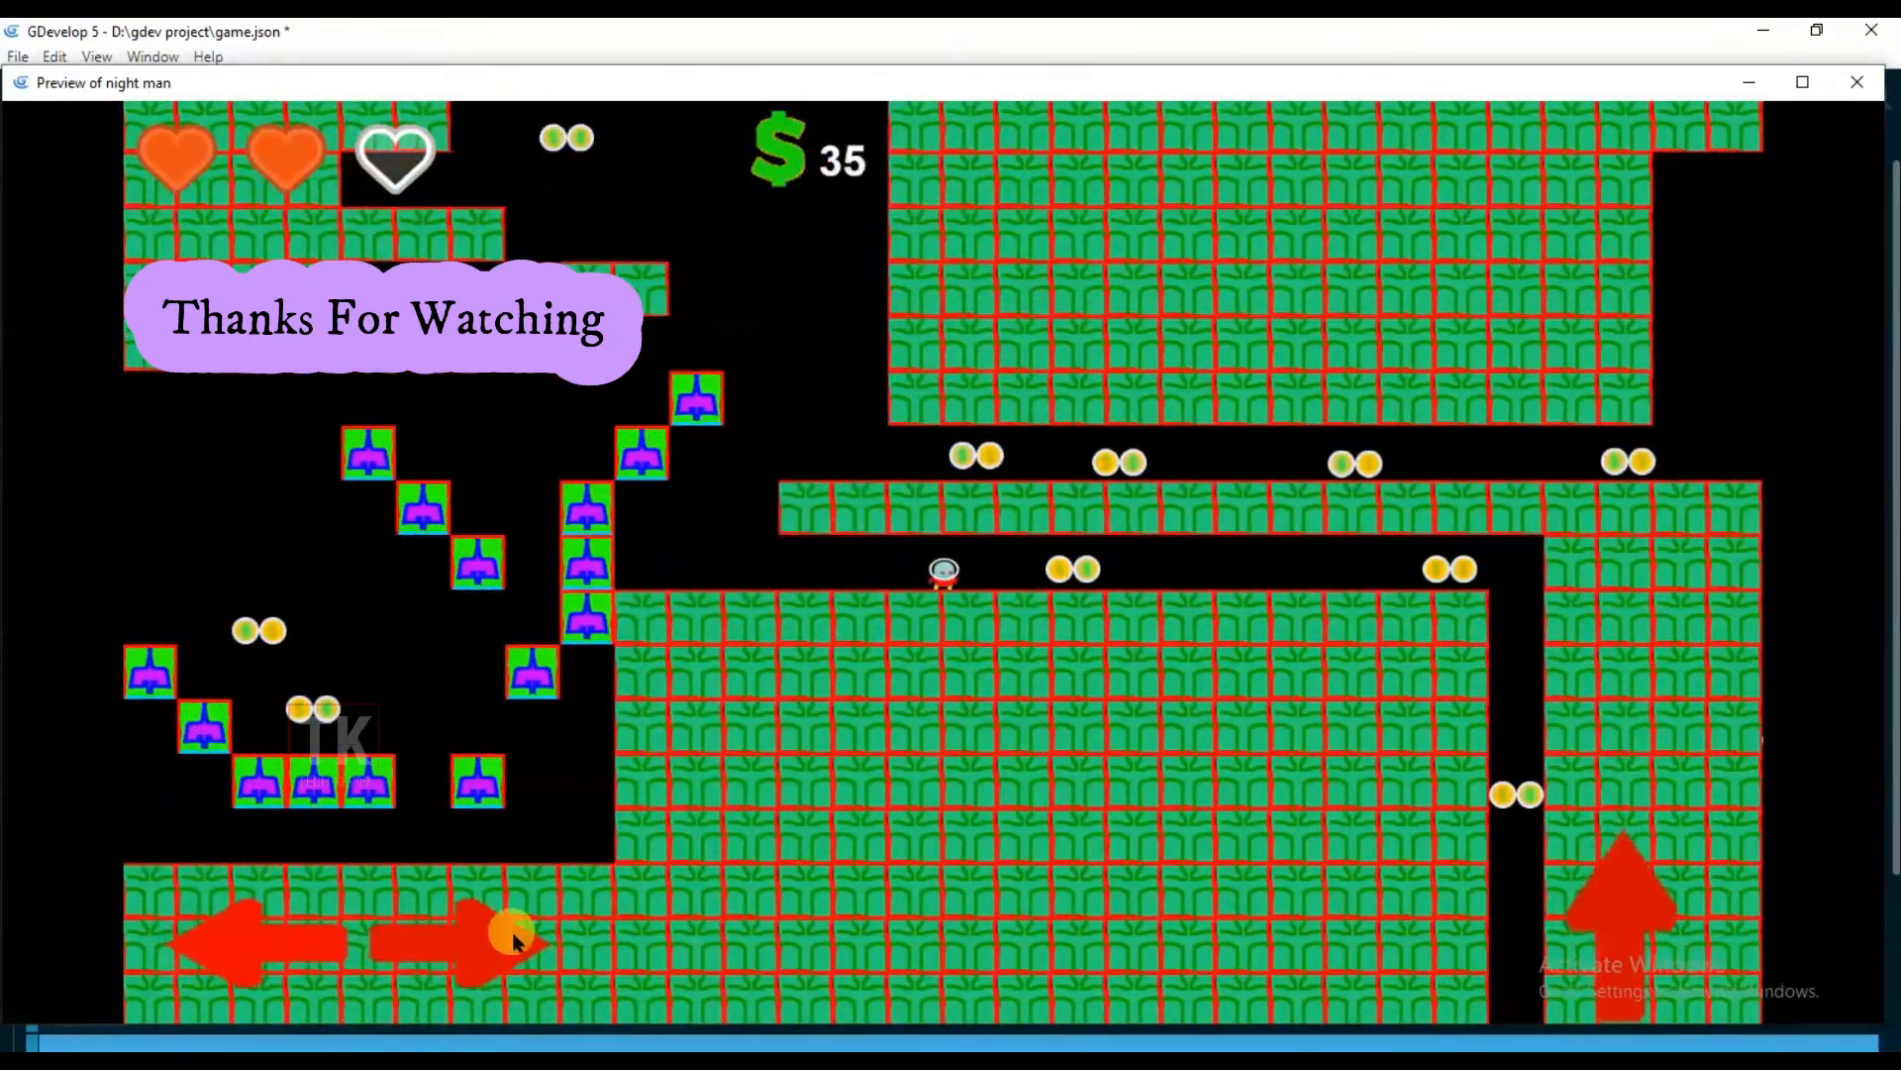
pyautogui.click(491, 967)
pyautogui.moveTo(487, 975); pyautogui.dragTo(393, 956)
pyautogui.moveTo(227, 975); pyautogui.dragTo(476, 938)
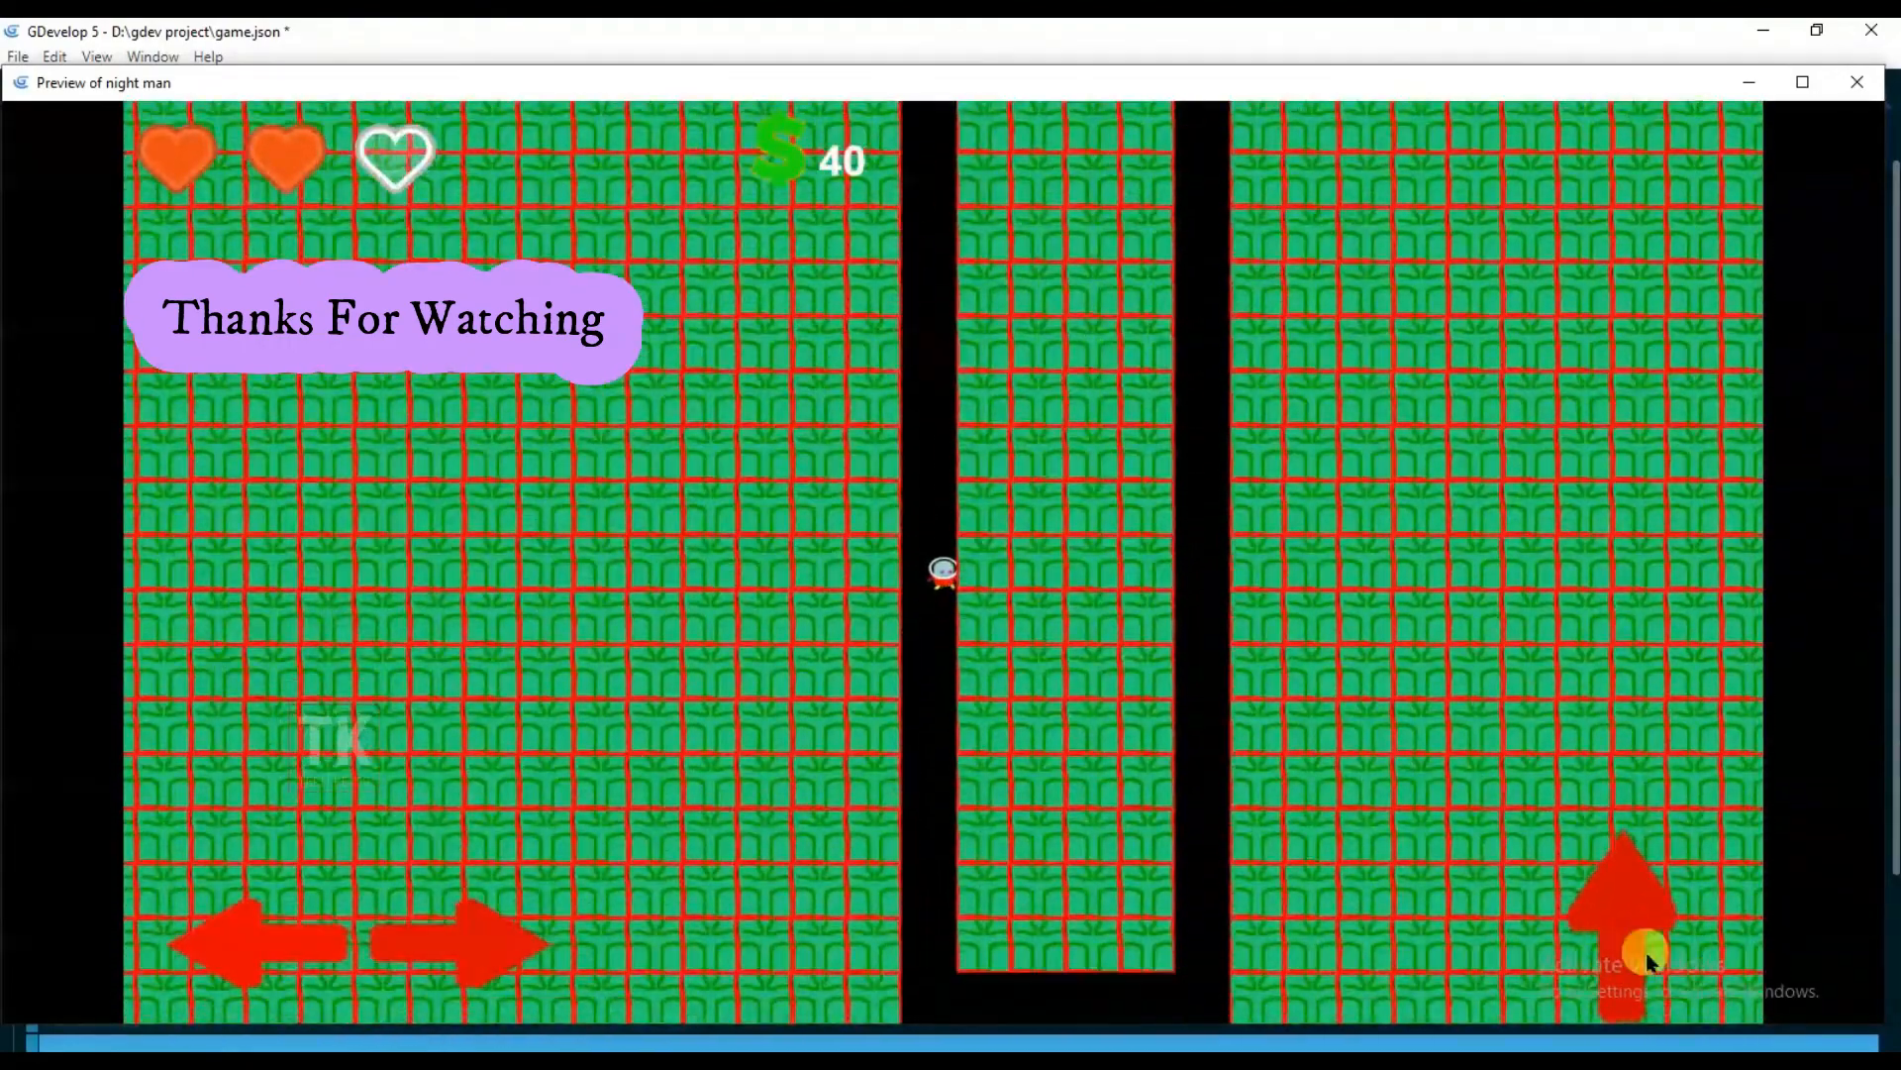